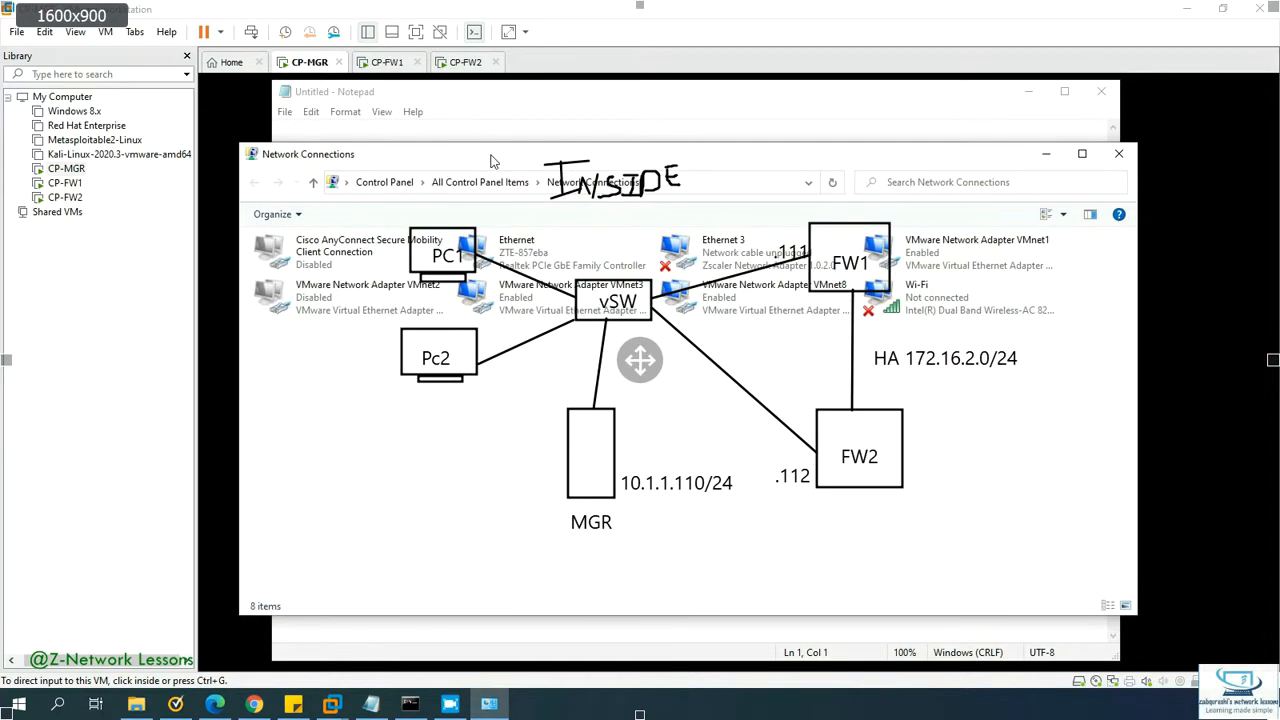
Step: Review the VMnet3 adapter's status details, then minimize Network Connections to reveal the lab diagram
click(393, 233)
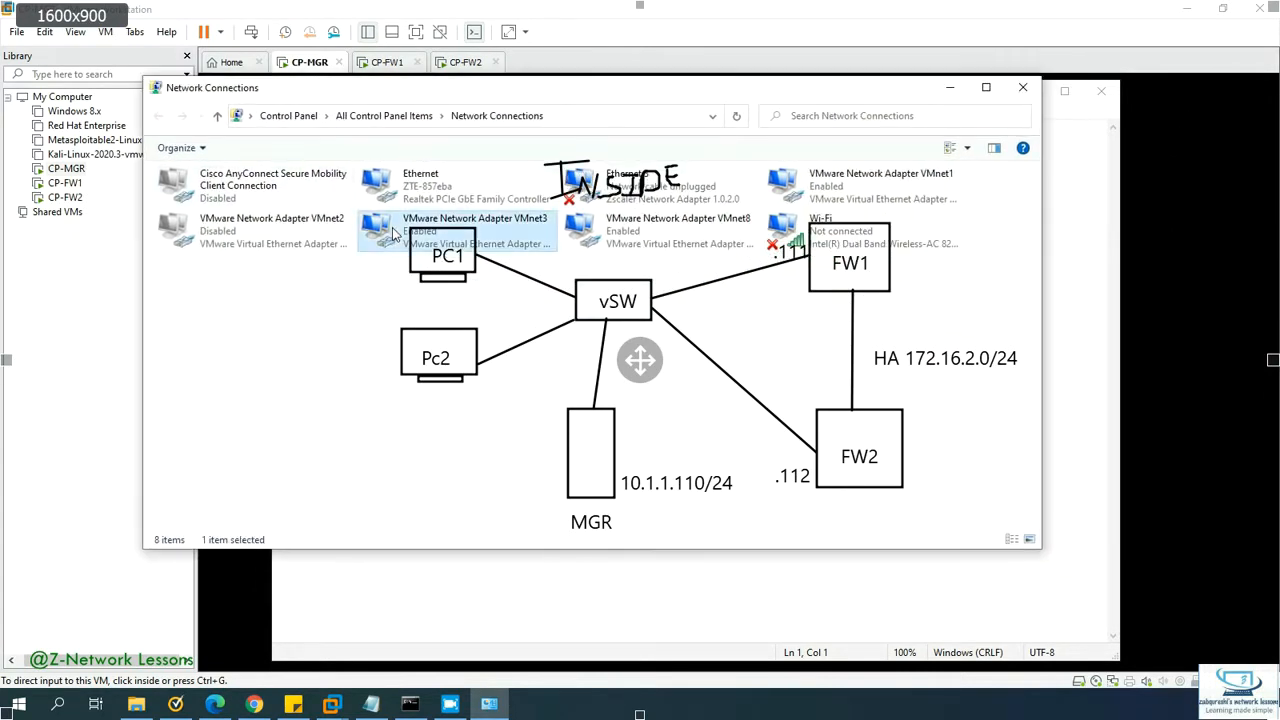
right_click(393, 231)
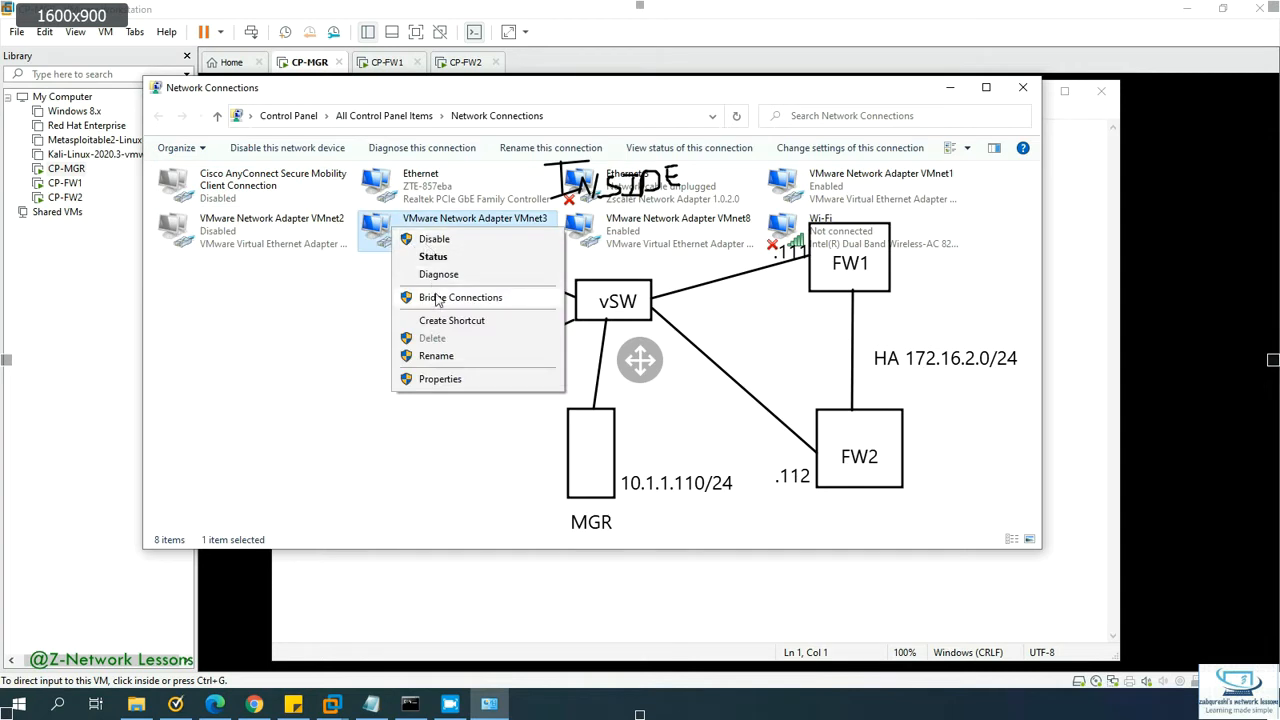
click(437, 257)
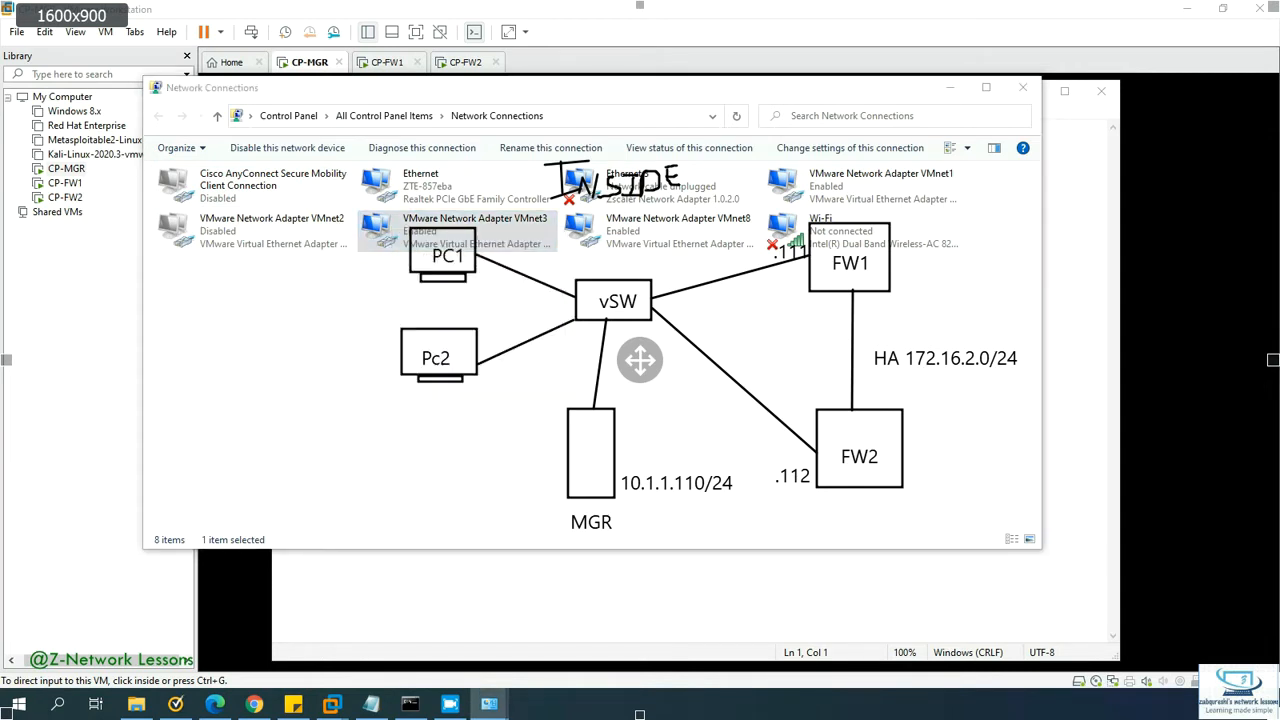
drag(2, 190, 771, 149)
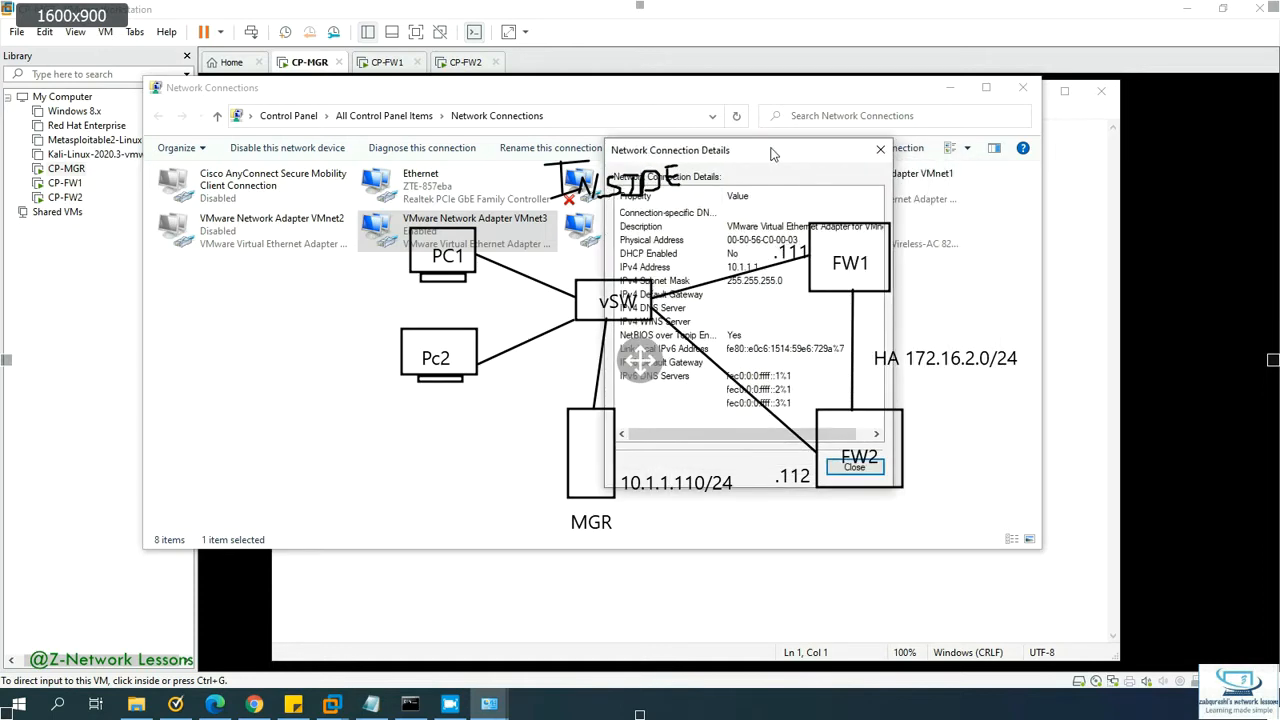
click(880, 150)
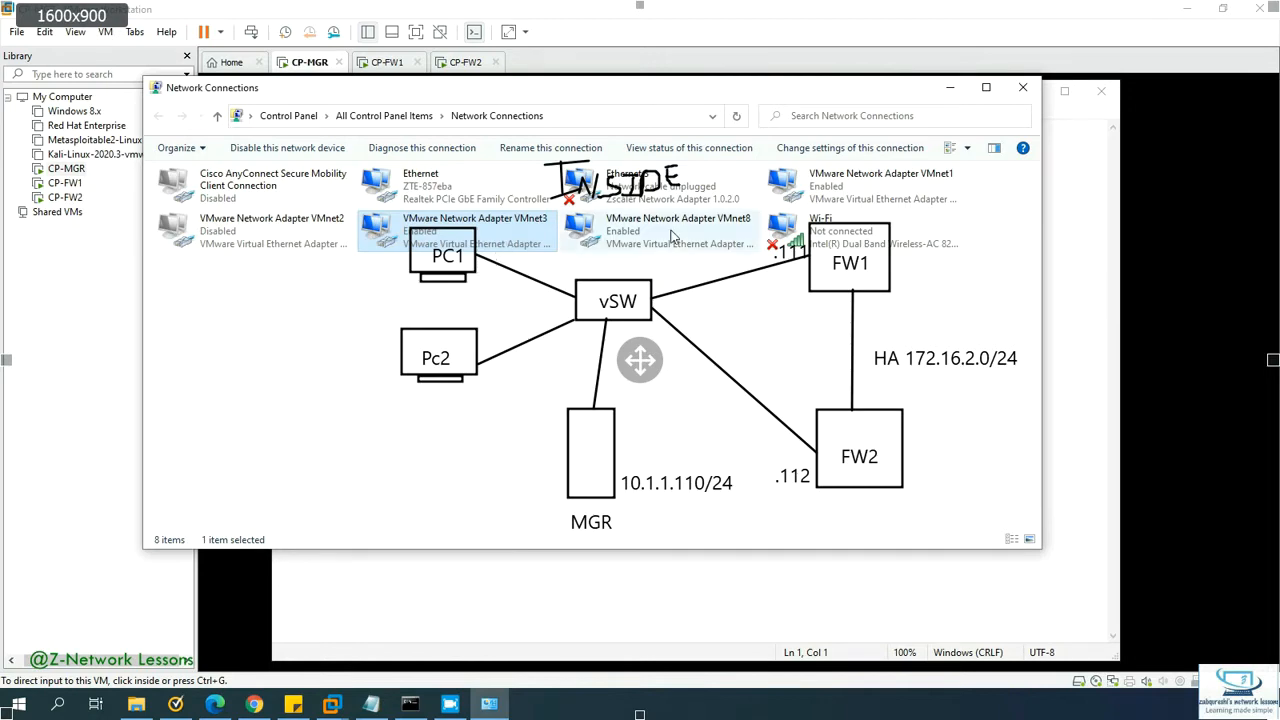
drag(838, 92, 0, 190)
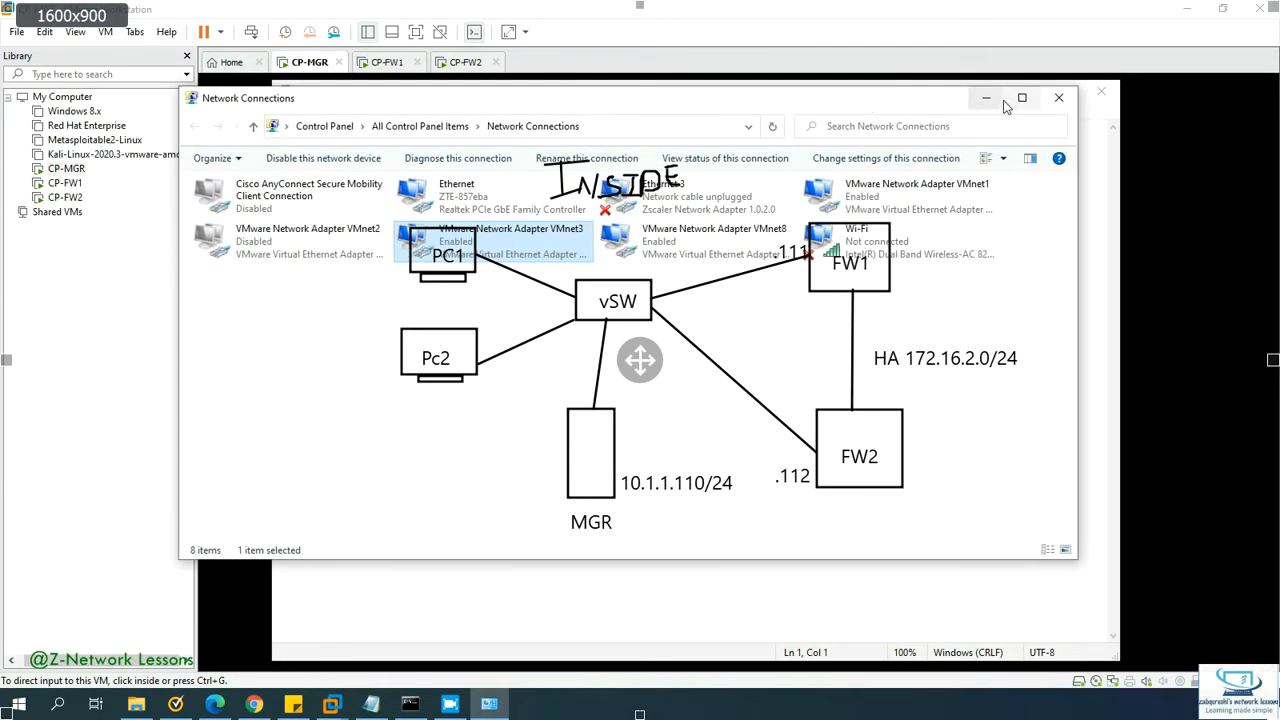
click(996, 100)
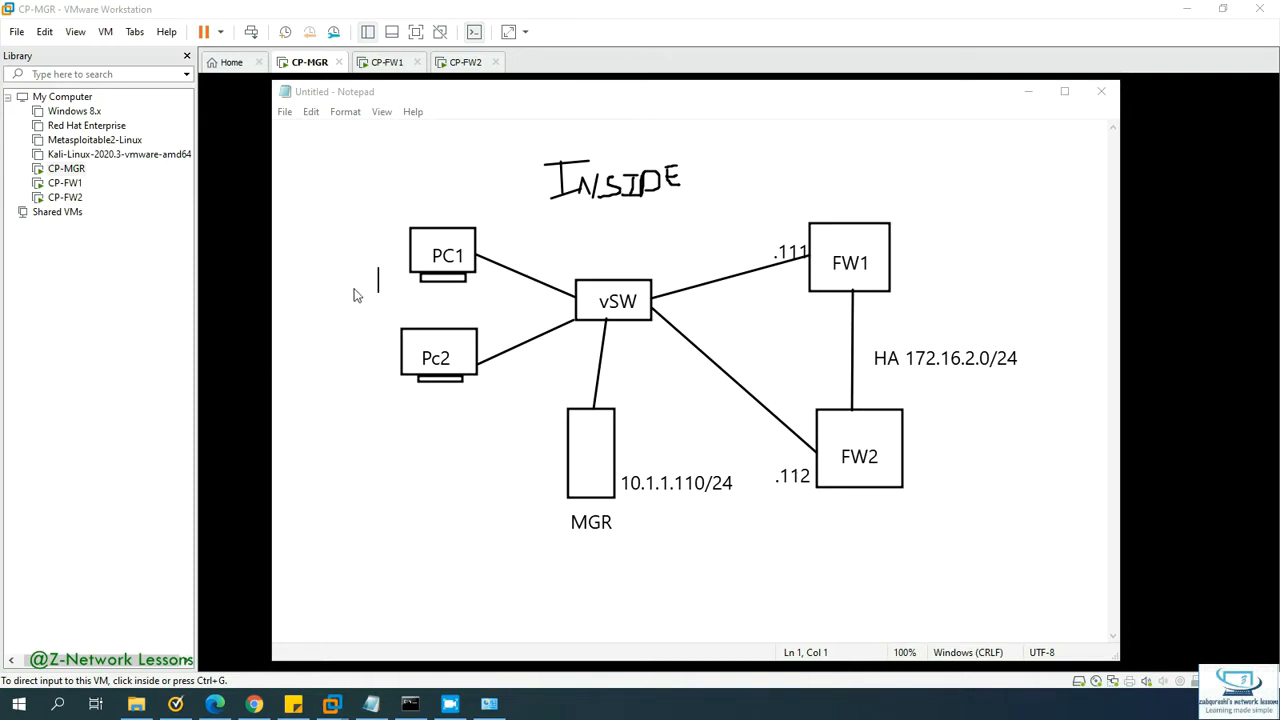
Step: Add host addresses .1 and .120 beside PC1 and Pc2 and write Vmnet 3 under INSIDE
text(.1)
text(.120)
mouse_move(579, 235)
mouse_down()
mouse_move(604, 223)
mouse_move(607, 260)
mouse_move(652, 268)
mouse_move(674, 236)
mouse_move(728, 250)
mouse_move(698, 263)
mouse_up()
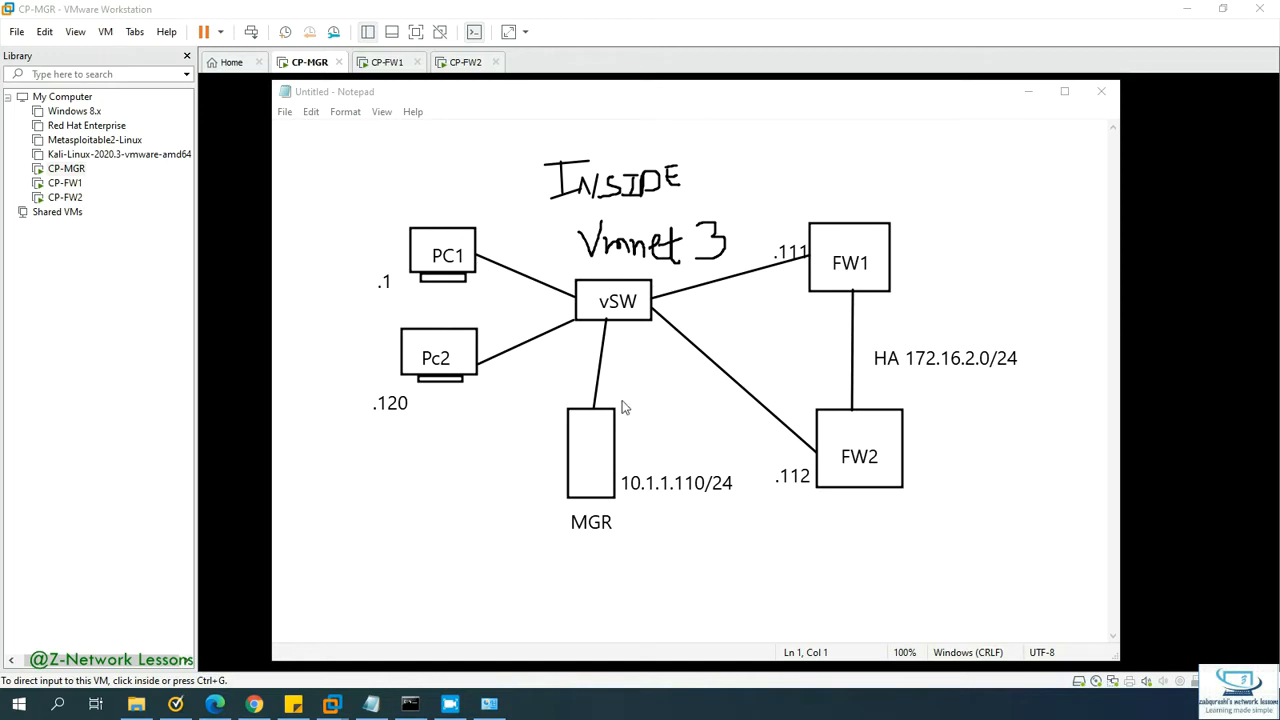
Step: Label the MGR, FW1 and FW2 links to vSW as eth0 and mark PC1/Pc2 ports
mouse_move(620, 393)
mouse_down()
mouse_move(641, 410)
mouse_move(649, 391)
mouse_move(657, 418)
mouse_move(642, 387)
mouse_move(678, 408)
mouse_move(663, 386)
mouse_up()
mouse_move(484, 358)
mouse_down()
mouse_move(490, 373)
mouse_move(494, 361)
mouse_up()
mouse_move(493, 246)
mouse_down()
mouse_move(476, 258)
mouse_move(490, 262)
mouse_up()
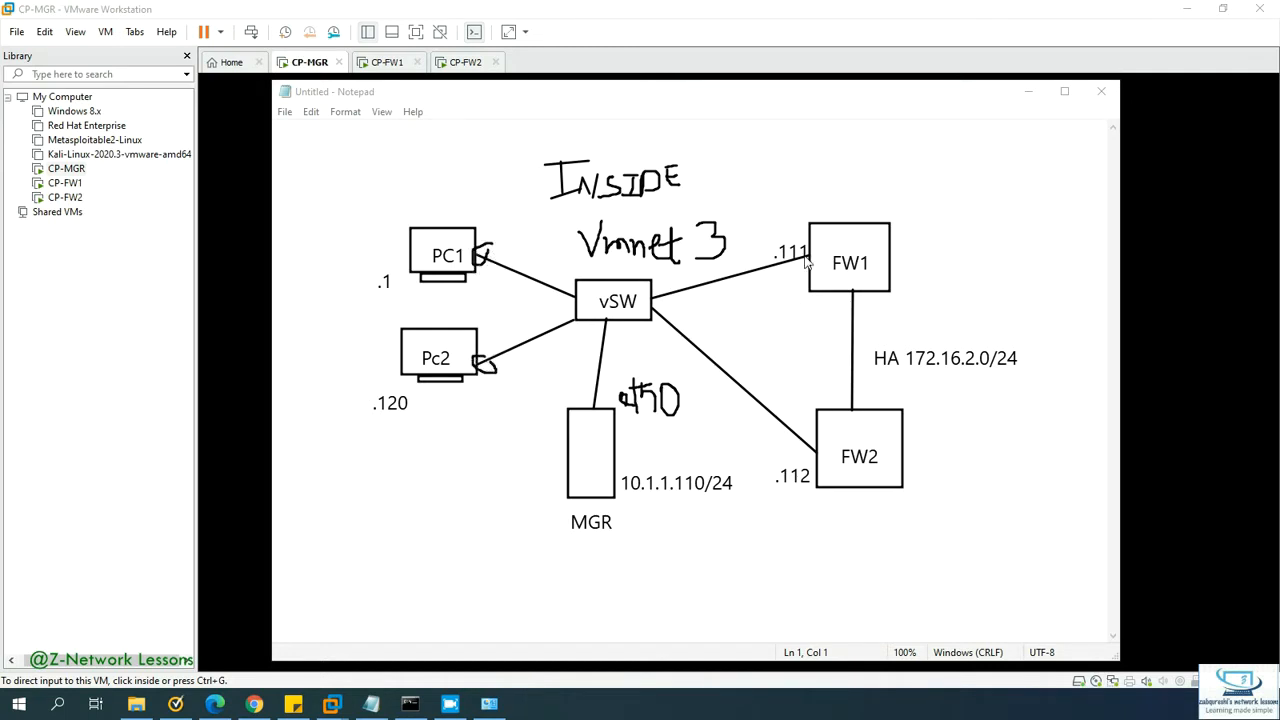
mouse_move(771, 405)
mouse_down()
mouse_move(788, 411)
mouse_move(793, 384)
mouse_move(816, 374)
mouse_up()
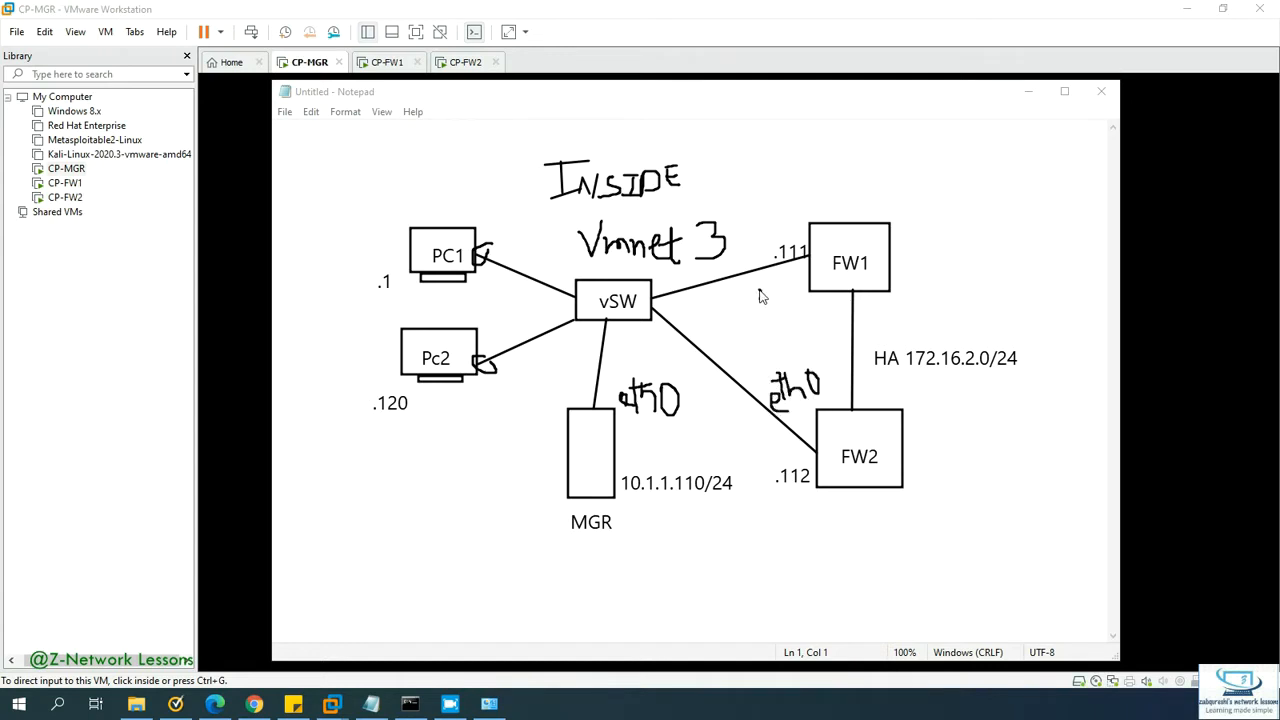
mouse_move(756, 300)
mouse_down()
mouse_move(785, 313)
mouse_move(768, 308)
mouse_move(785, 312)
mouse_move(799, 292)
mouse_up()
Step: Draw outside links from FW1 and FW2 joining a cloud on the right
drag(893, 258, 1062, 267)
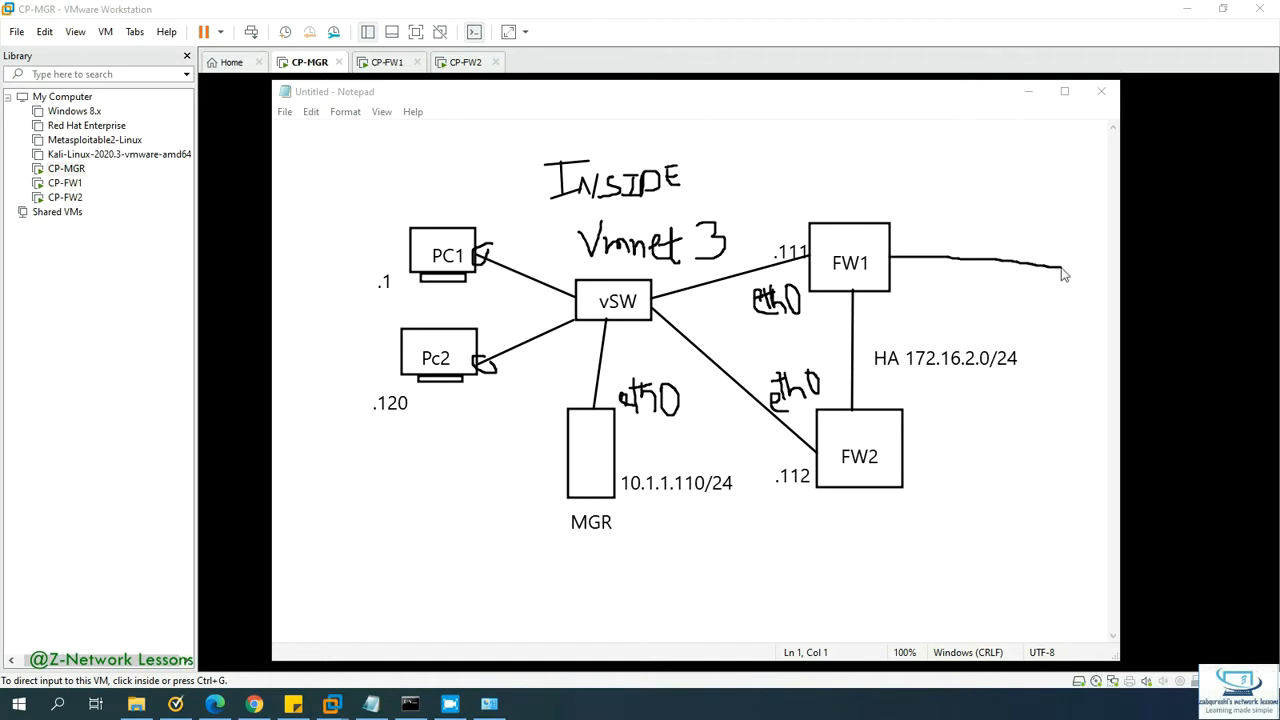
mouse_move(906, 461)
mouse_down()
mouse_move(1000, 450)
mouse_move(1042, 388)
mouse_up()
mouse_move(1062, 270)
mouse_down()
mouse_move(1046, 382)
mouse_move(1094, 366)
mouse_move(1103, 325)
mouse_move(1075, 276)
mouse_up()
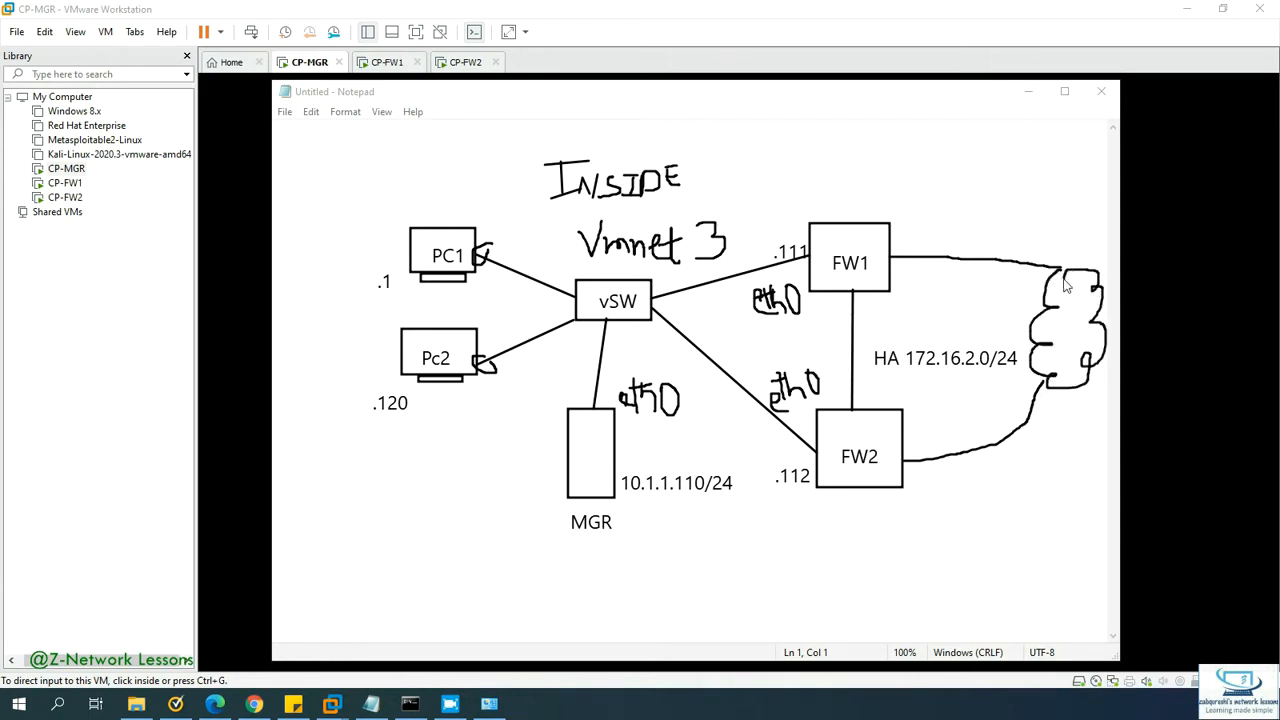
Step: Write Bridged on both outside links and add interface labels on FW1's HA and outside links
drag(915, 206, 917, 228)
mouse_move(914, 205)
mouse_down()
mouse_move(926, 233)
mouse_move(963, 214)
mouse_move(975, 230)
mouse_move(976, 200)
mouse_move(988, 210)
mouse_move(990, 197)
mouse_move(1006, 228)
mouse_move(1037, 187)
mouse_move(1049, 212)
mouse_up()
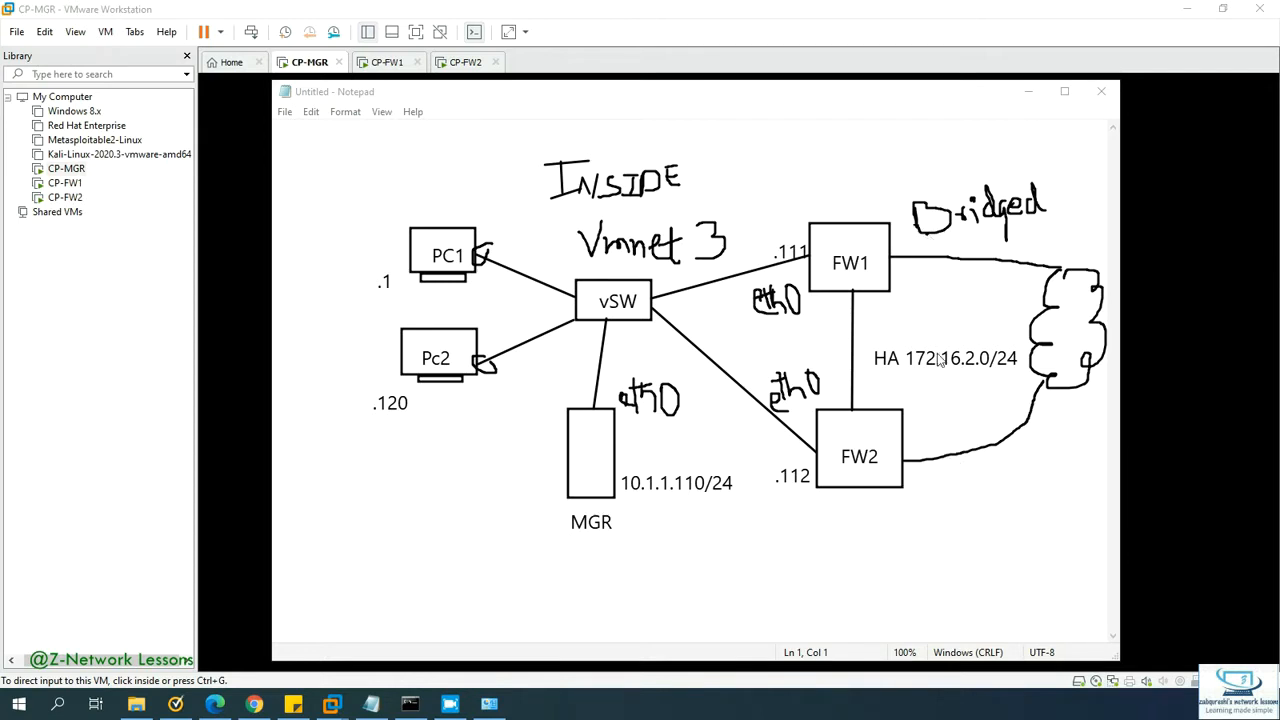
mouse_move(982, 497)
mouse_down()
mouse_move(1063, 466)
mouse_move(1071, 491)
mouse_move(1070, 455)
mouse_move(1062, 466)
mouse_move(1099, 467)
mouse_up()
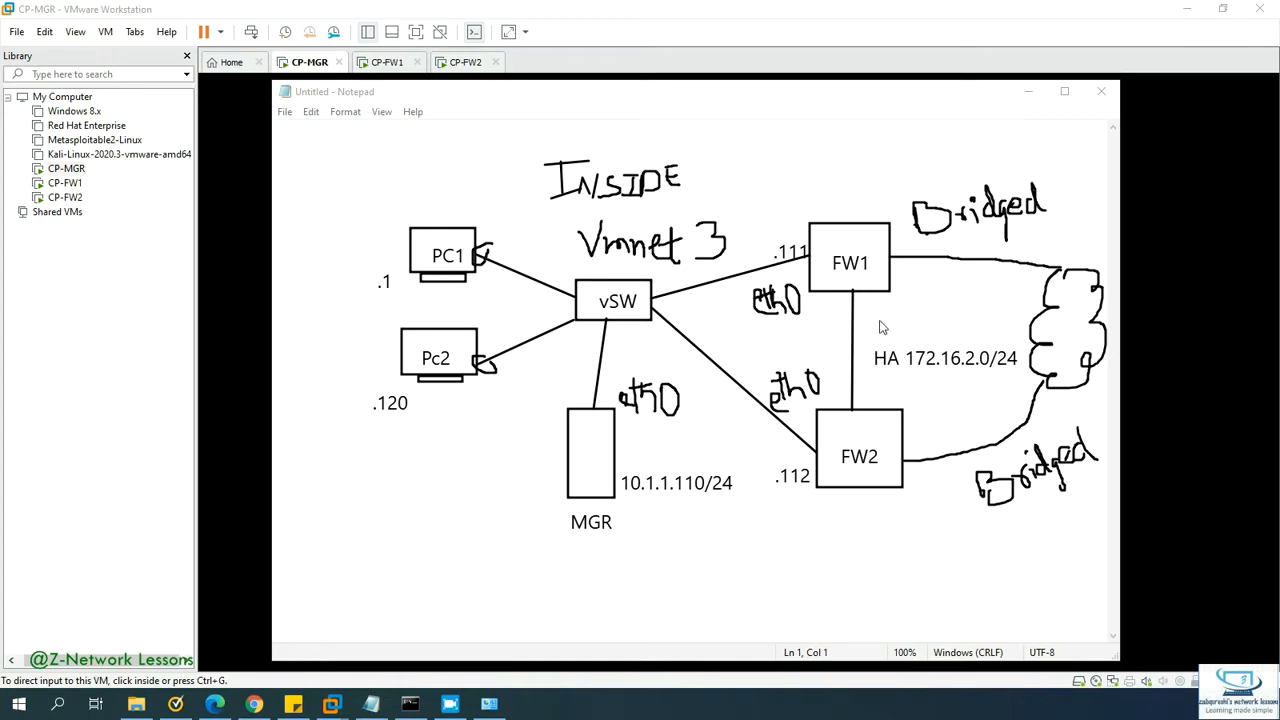
mouse_move(863, 329)
mouse_down()
mouse_move(881, 349)
mouse_move(888, 306)
mouse_move(894, 318)
mouse_move(952, 320)
mouse_up()
mouse_move(906, 244)
mouse_down()
mouse_move(926, 264)
mouse_move(934, 244)
mouse_move(951, 258)
mouse_up()
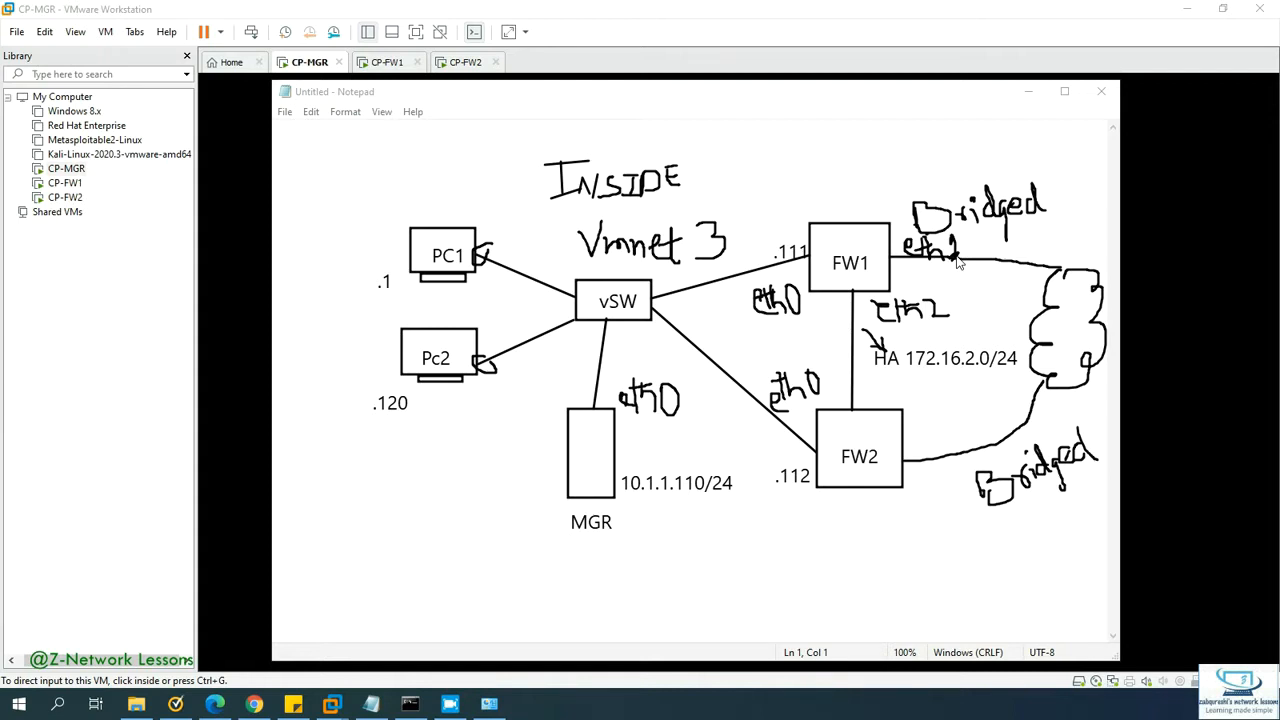
Step: Write eth1 beside FW2's bridged outside link and eth2 beside its HA link
mouse_move(921, 446)
mouse_down()
mouse_move(955, 446)
mouse_move(949, 434)
mouse_move(975, 417)
mouse_move(976, 452)
mouse_up()
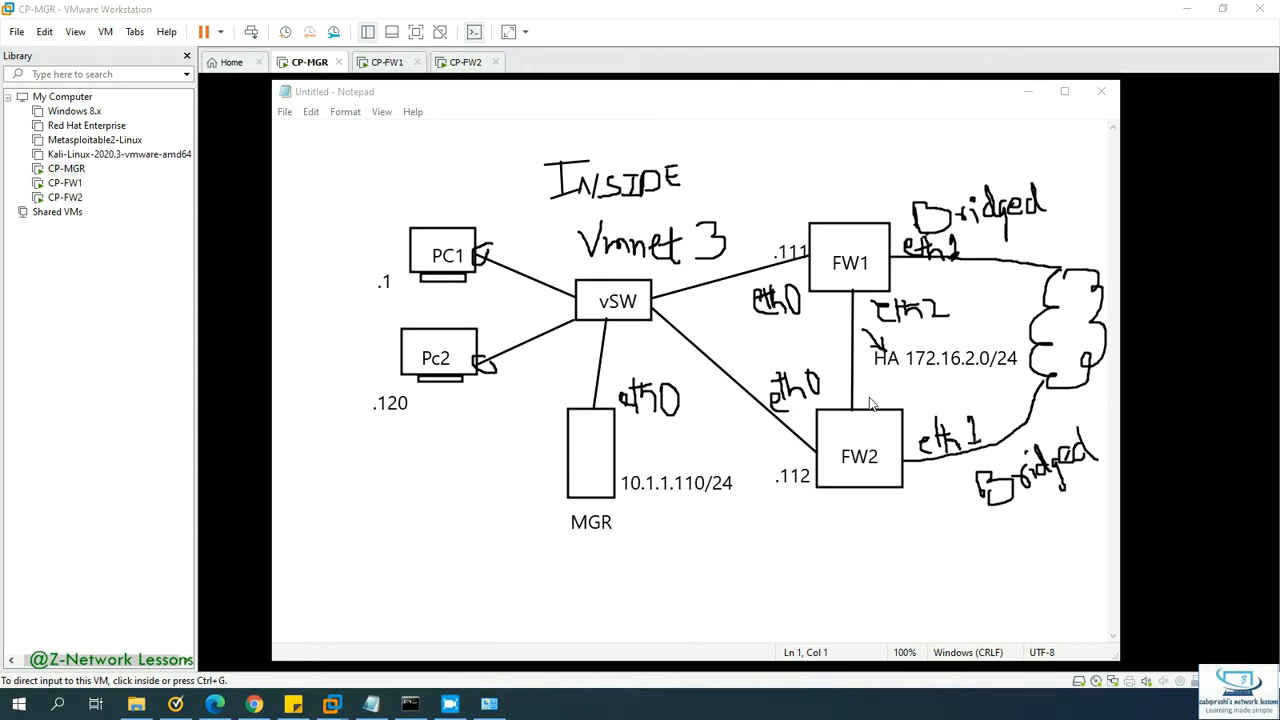
mouse_move(868, 397)
mouse_down()
mouse_move(896, 392)
mouse_move(904, 408)
mouse_move(921, 391)
mouse_move(913, 404)
mouse_move(925, 404)
mouse_up()
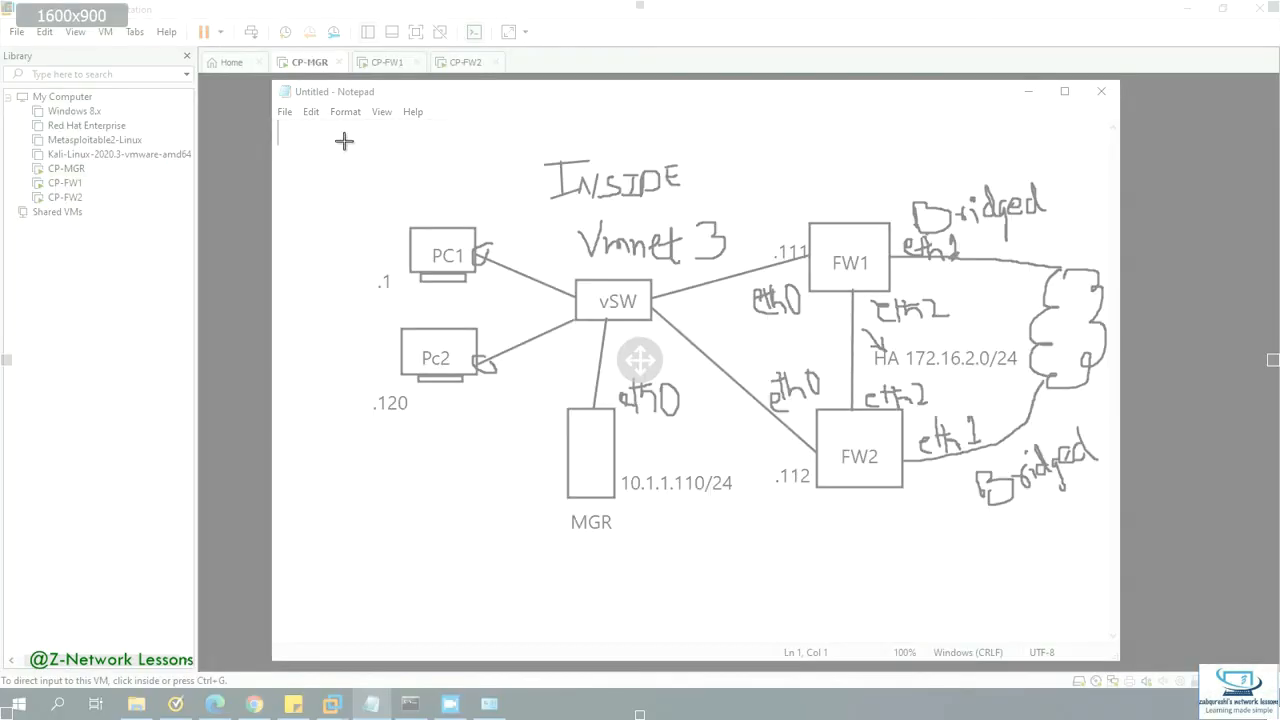
Step: Snip the annotated diagram region and minimize the Snipping Tool window
drag(344, 136, 1116, 566)
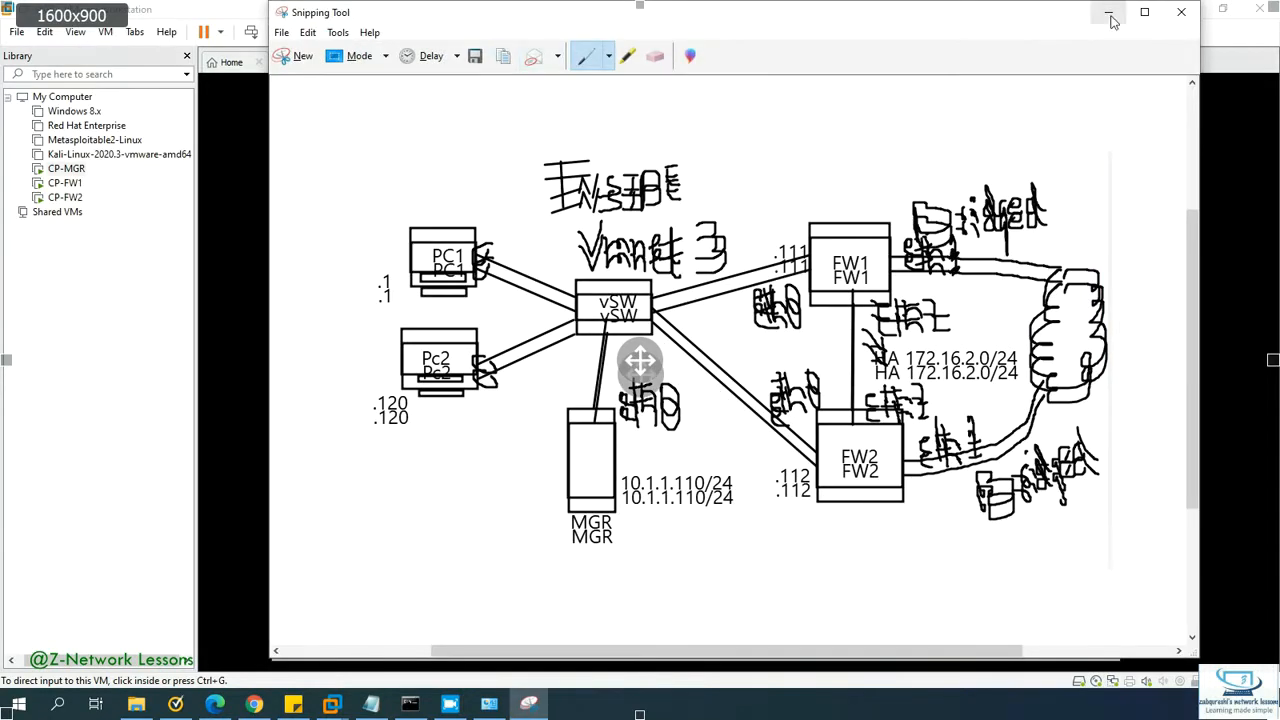
click(1106, 14)
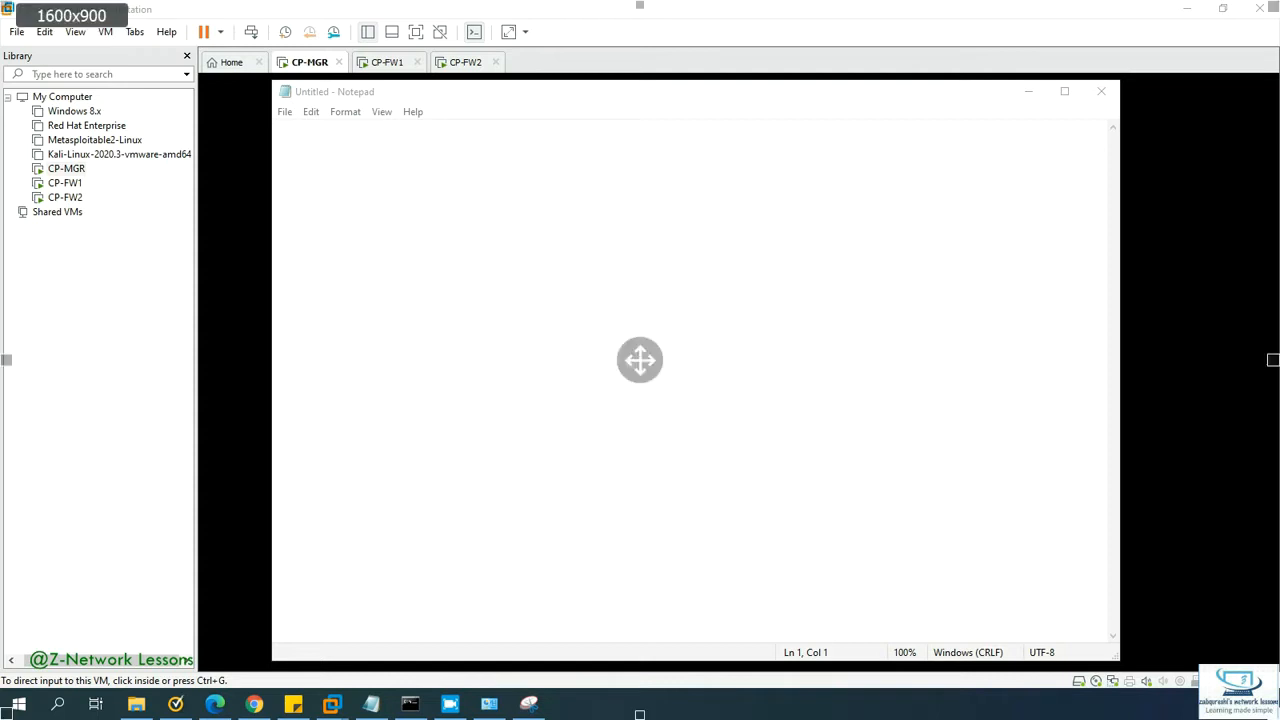
Step: Verify in CP-MGR's settings that its network adapter uses VMnet3 (Host-only), then cancel
click(320, 66)
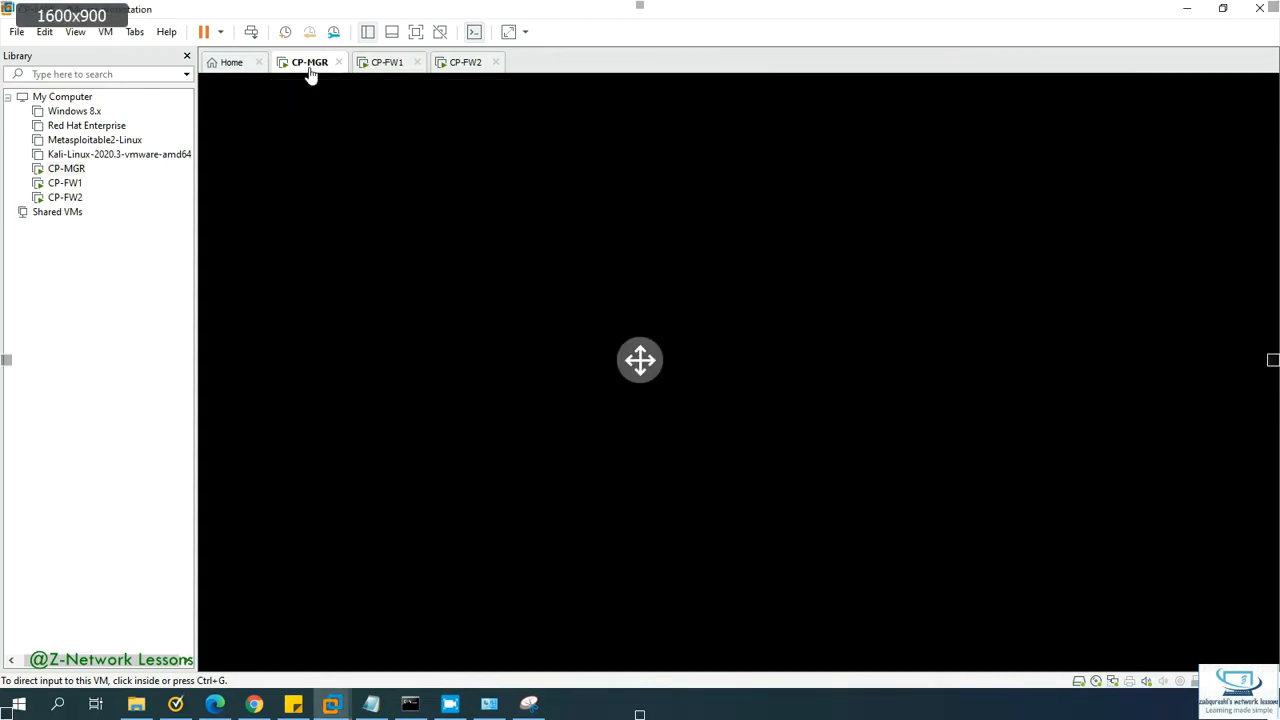
right_click(309, 68)
click(362, 299)
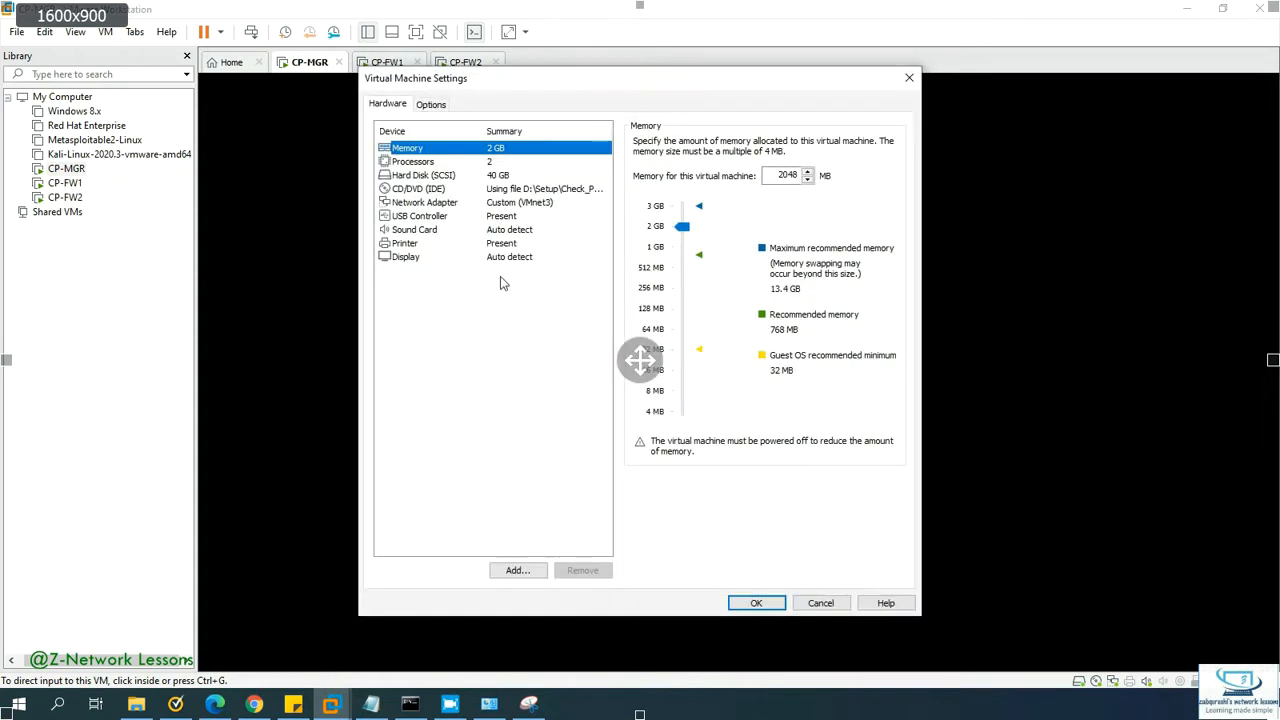
click(504, 204)
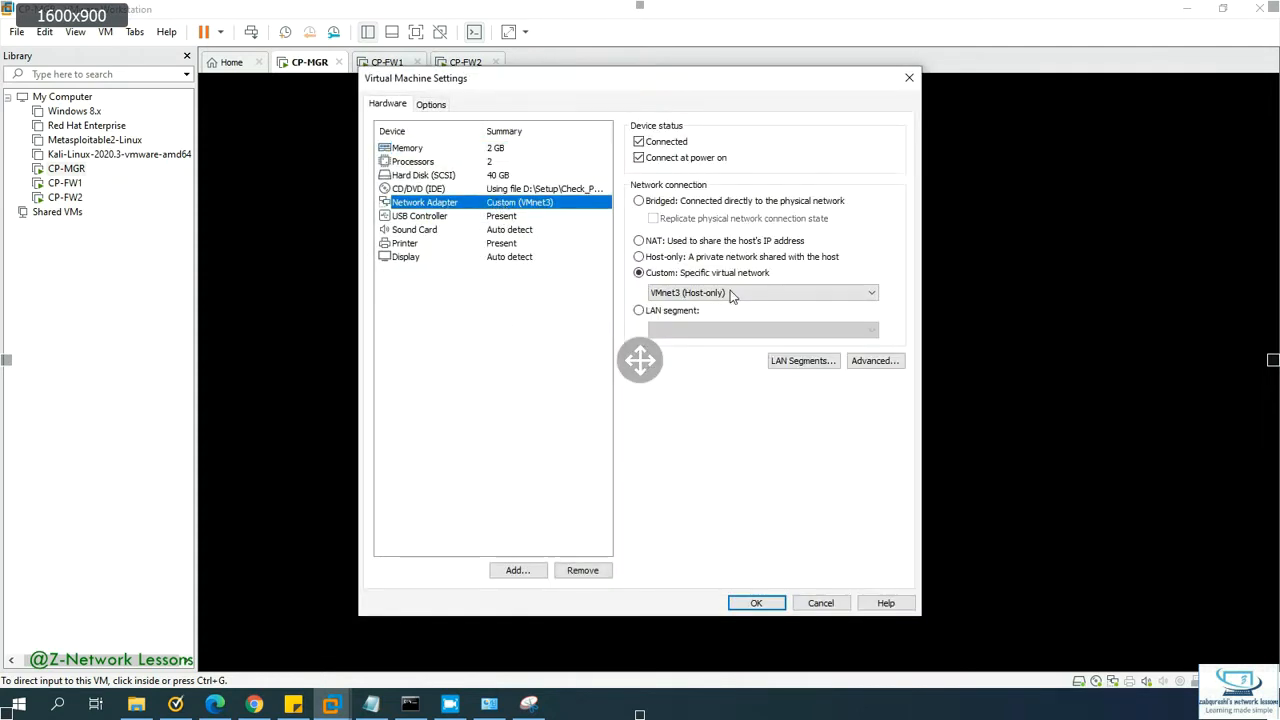
click(816, 600)
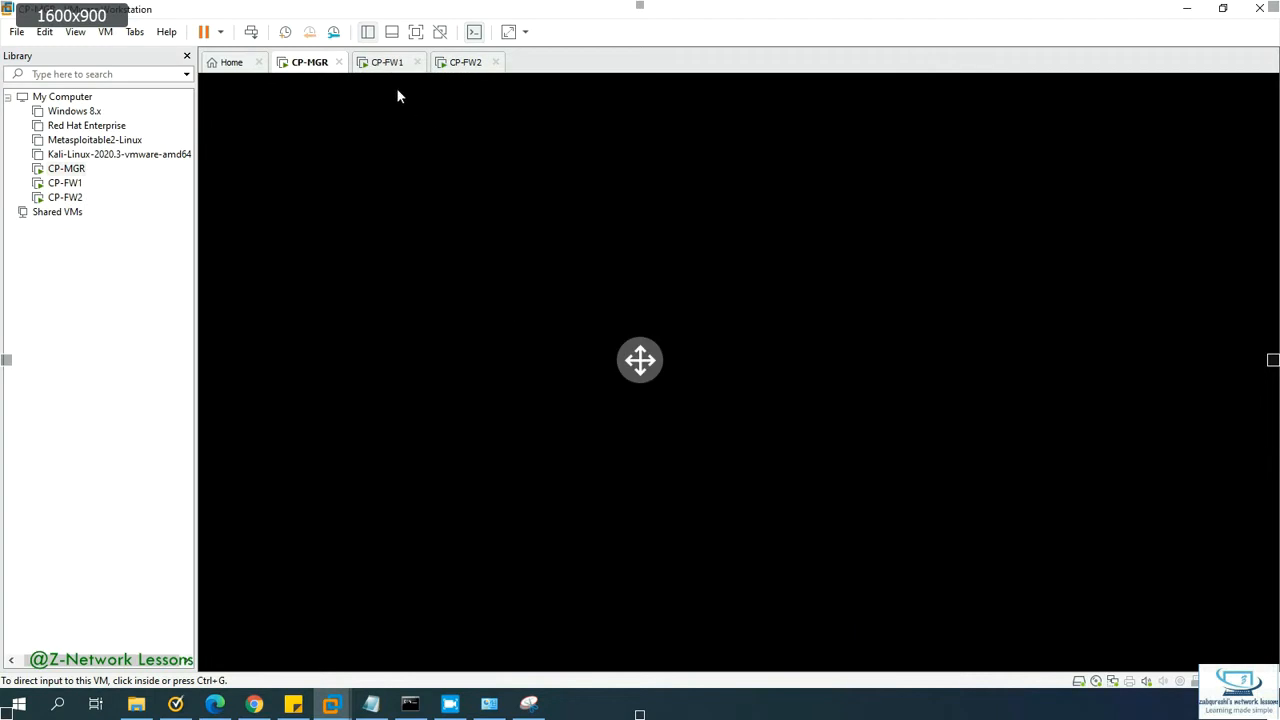
Step: Open CP-FW1's settings and review its four network adapters, noting Adapter 2 on NAT
click(384, 68)
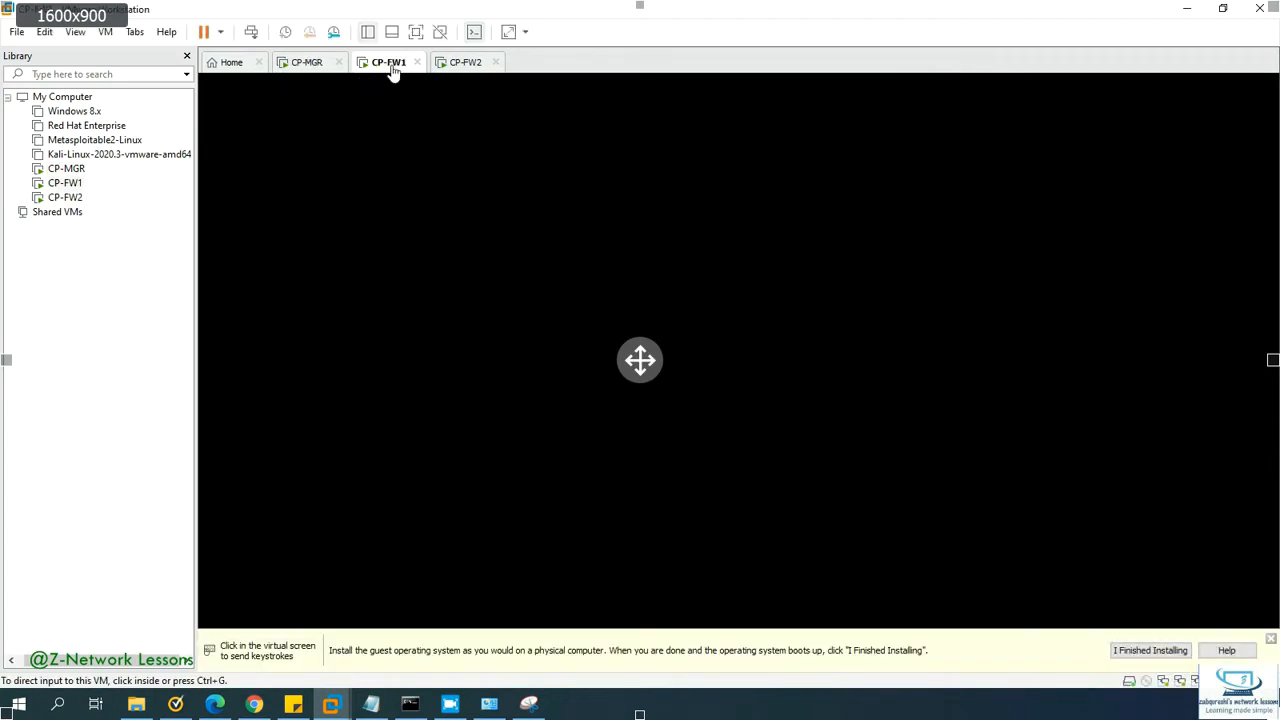
right_click(393, 70)
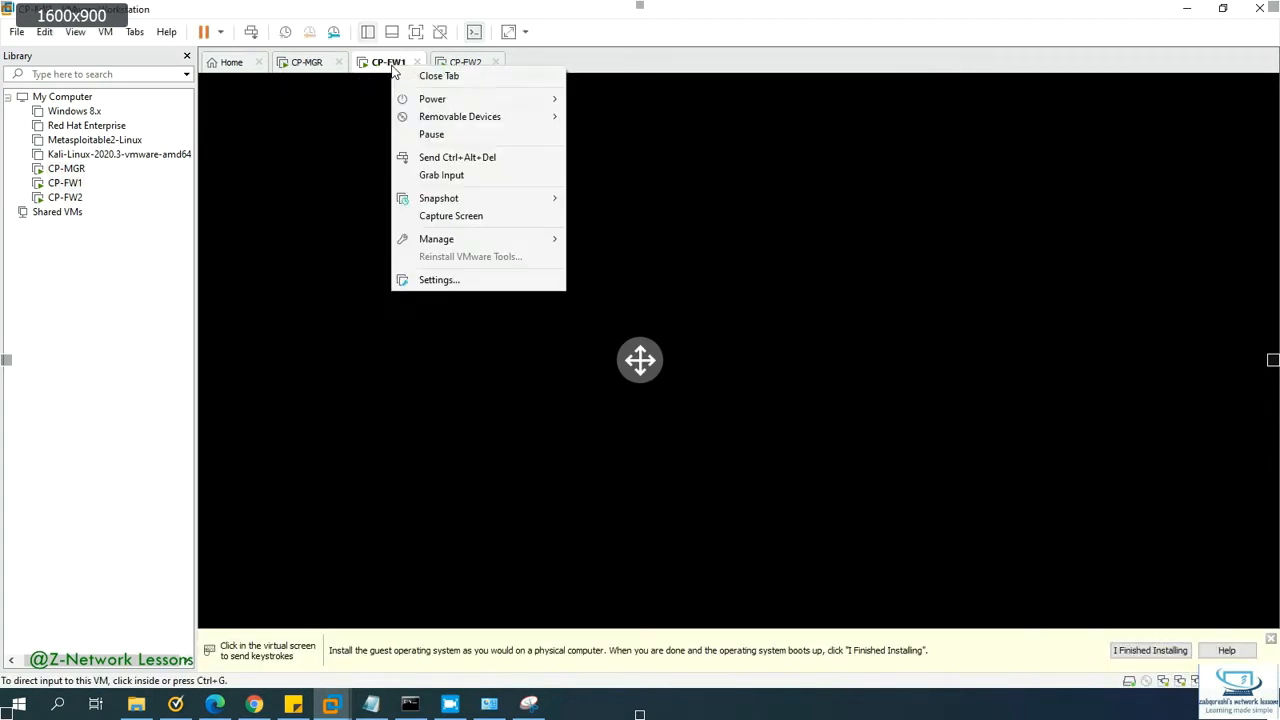
click(460, 280)
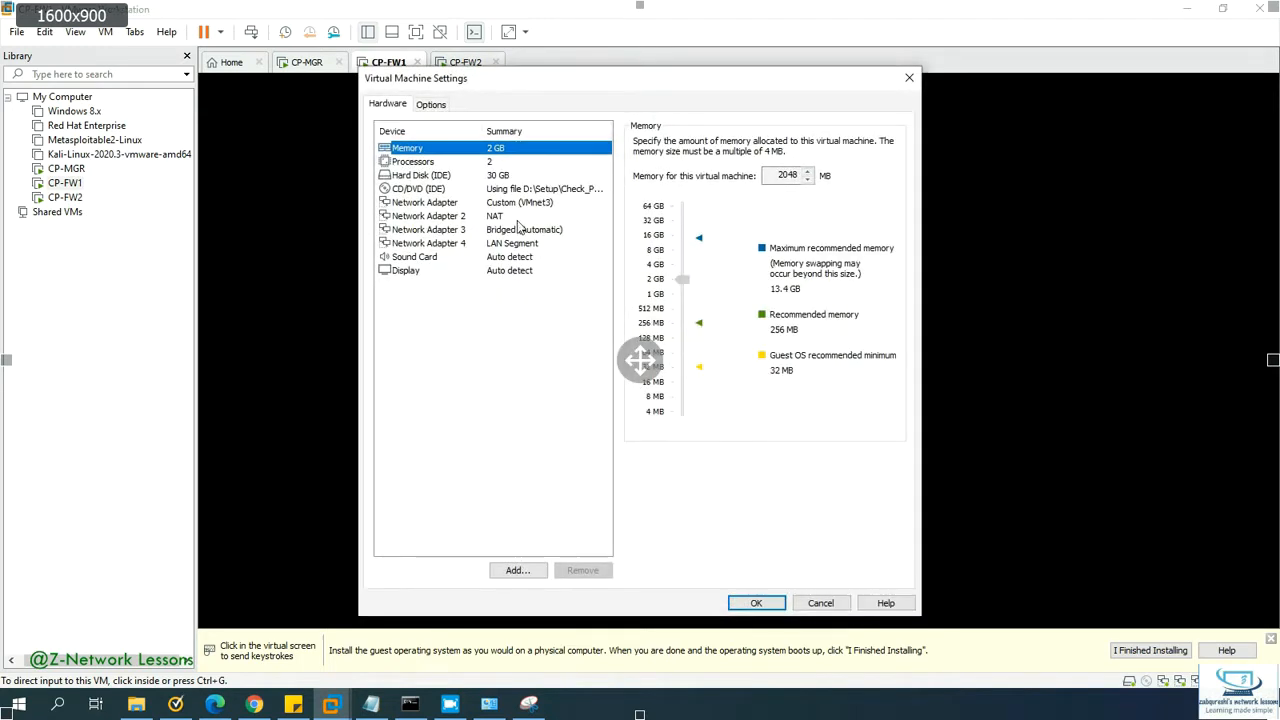
click(521, 204)
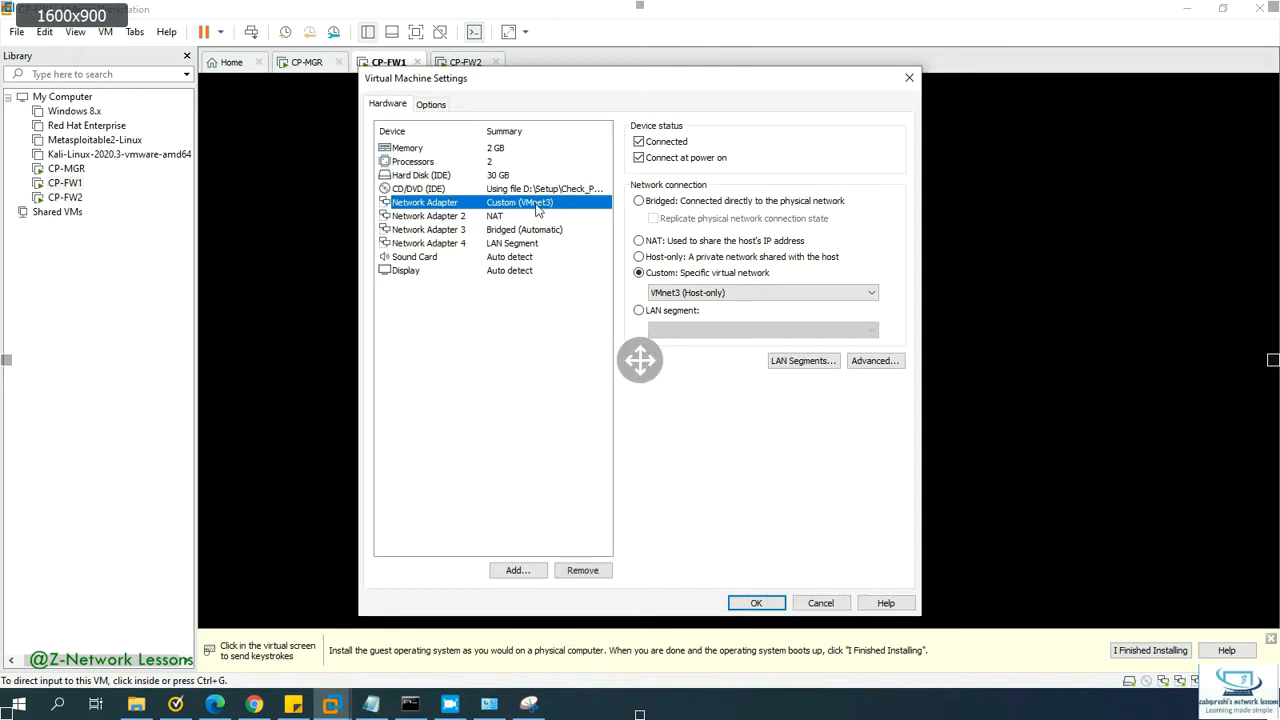
click(452, 216)
click(446, 229)
click(446, 243)
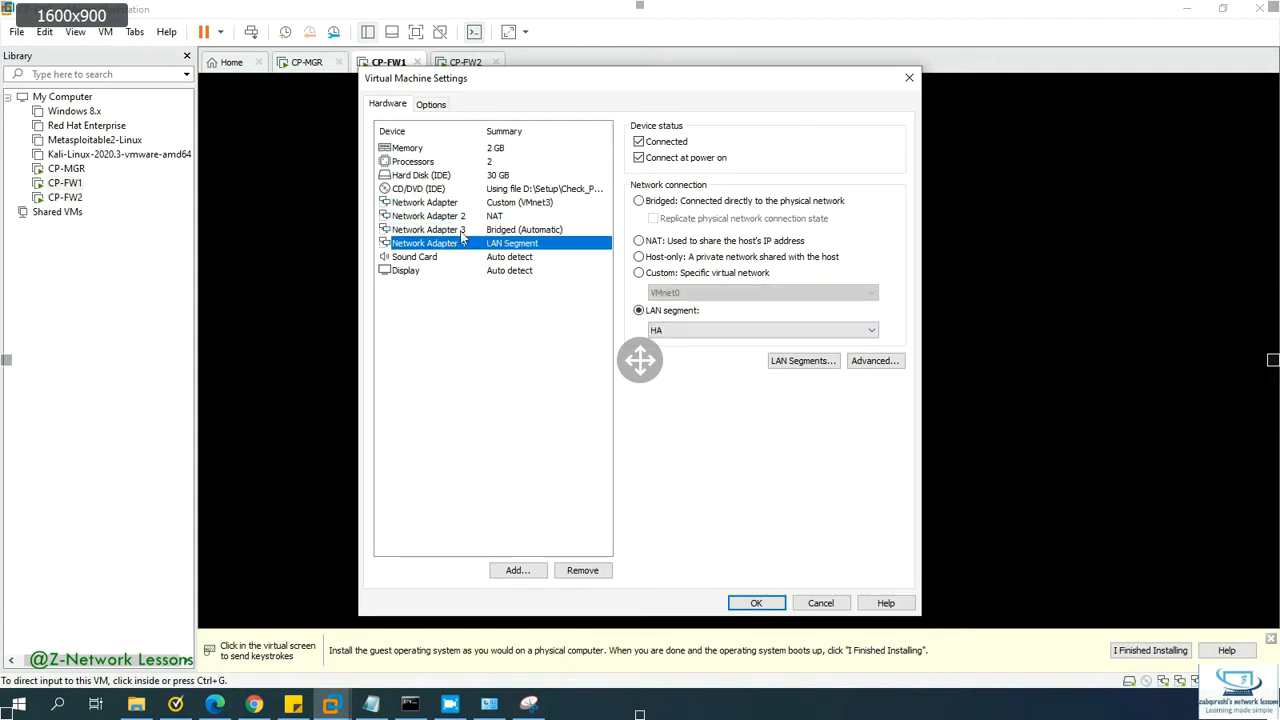
click(470, 216)
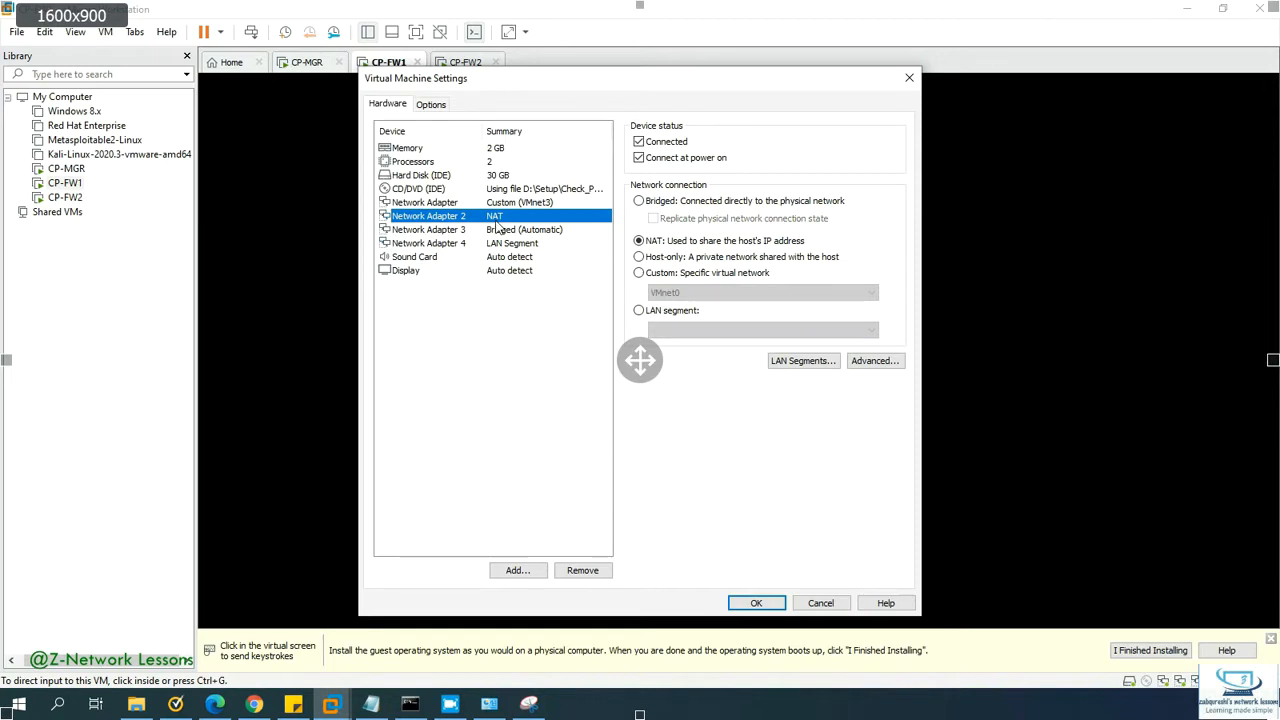
Step: Glance at the saved diagram snip for reference
click(527, 706)
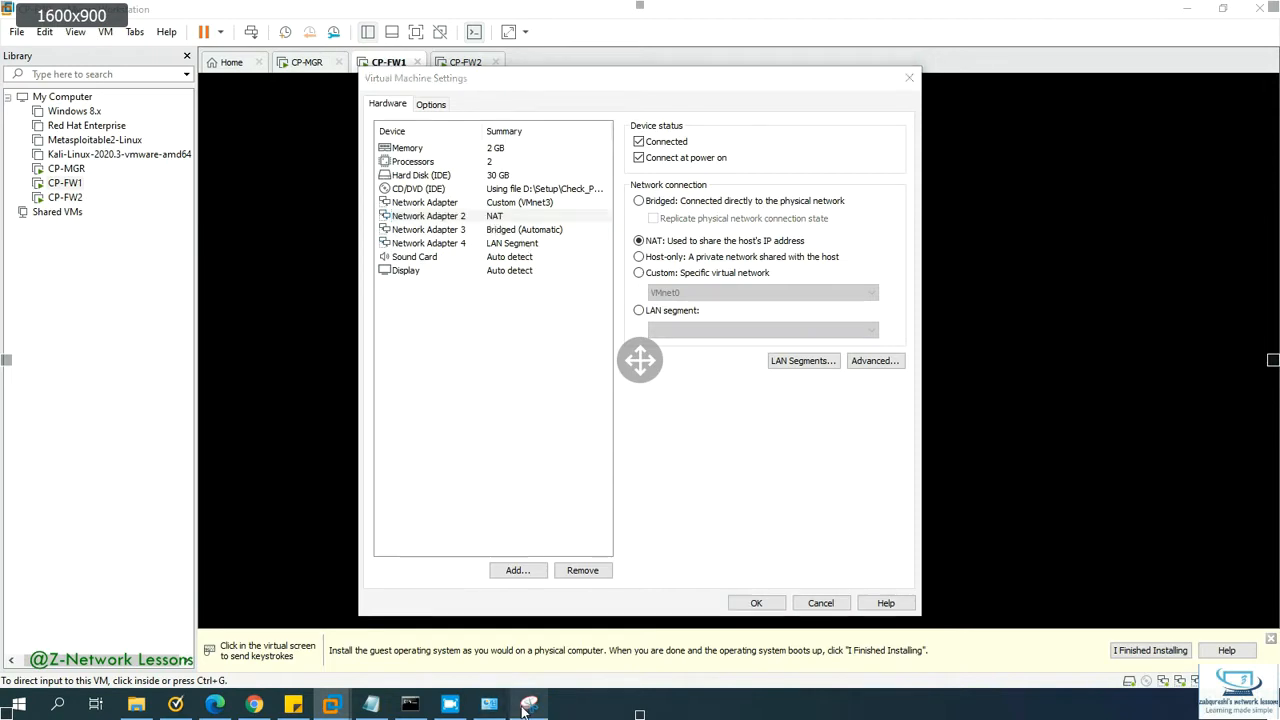
click(529, 709)
click(530, 709)
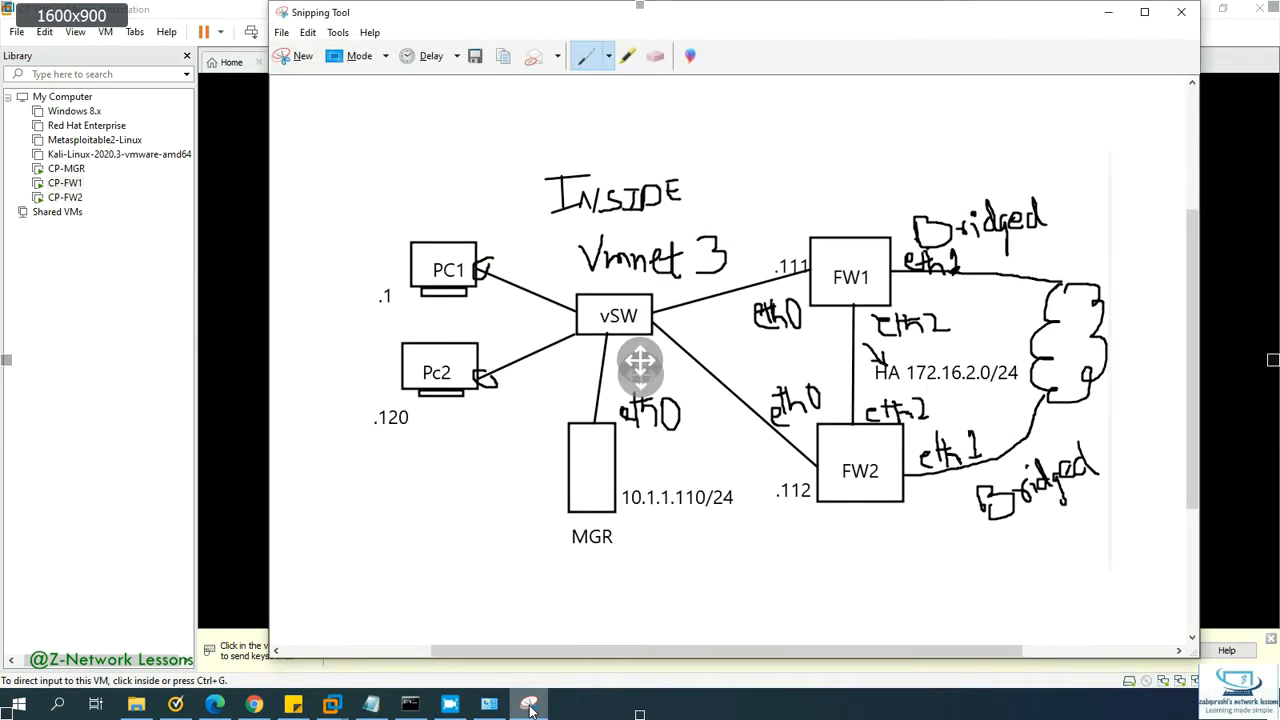
click(529, 709)
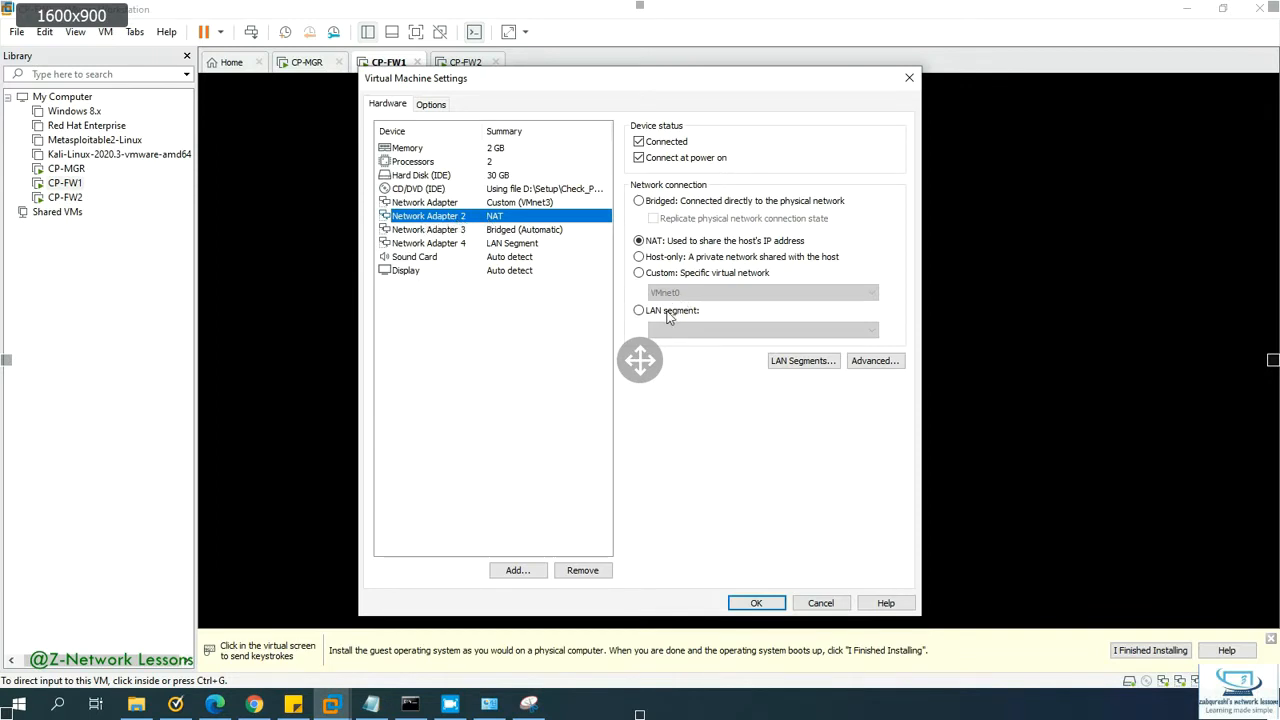
Step: Set Network Adapter 2 to Bridged and Adapter 3 to LAN segment HA, then save
click(640, 201)
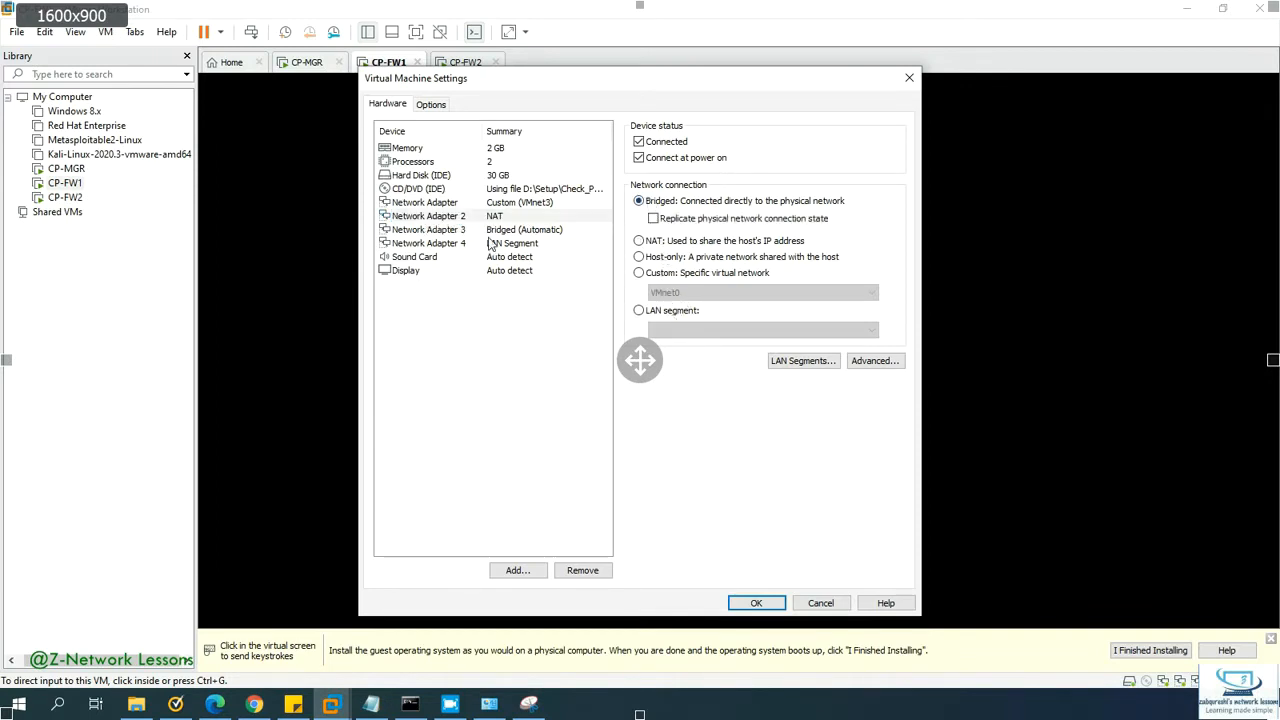
click(459, 231)
click(643, 311)
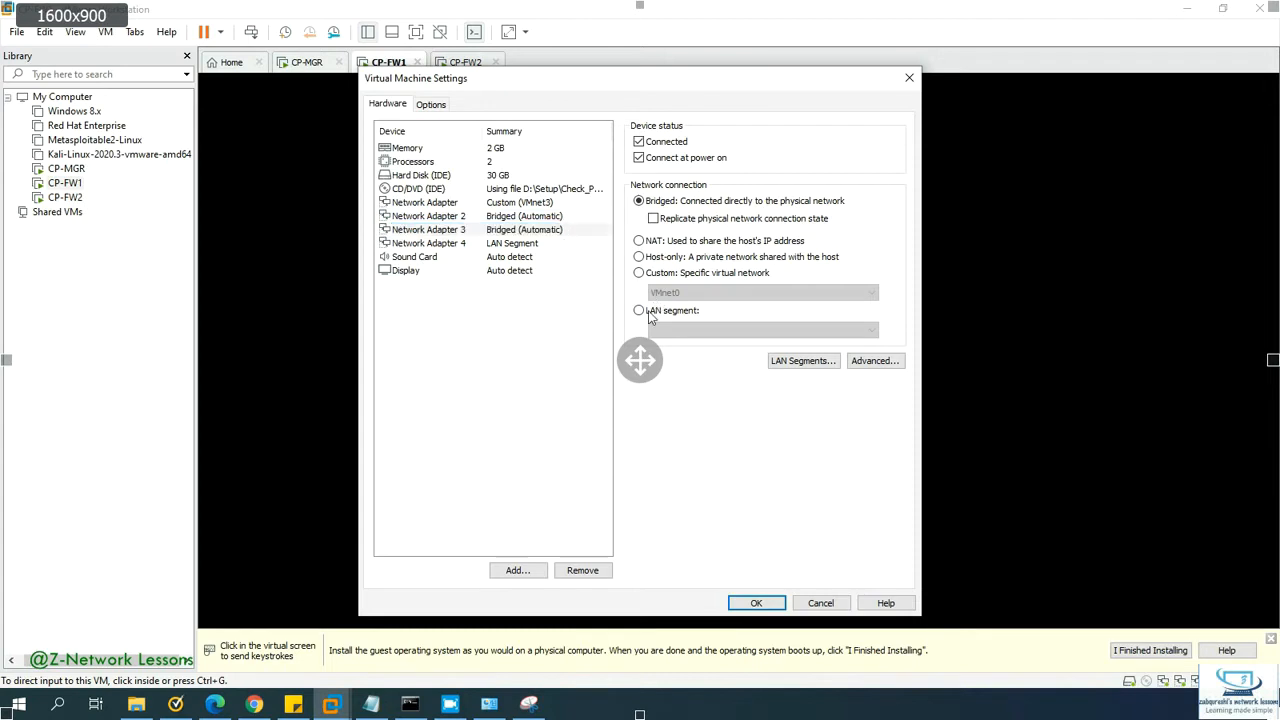
click(706, 332)
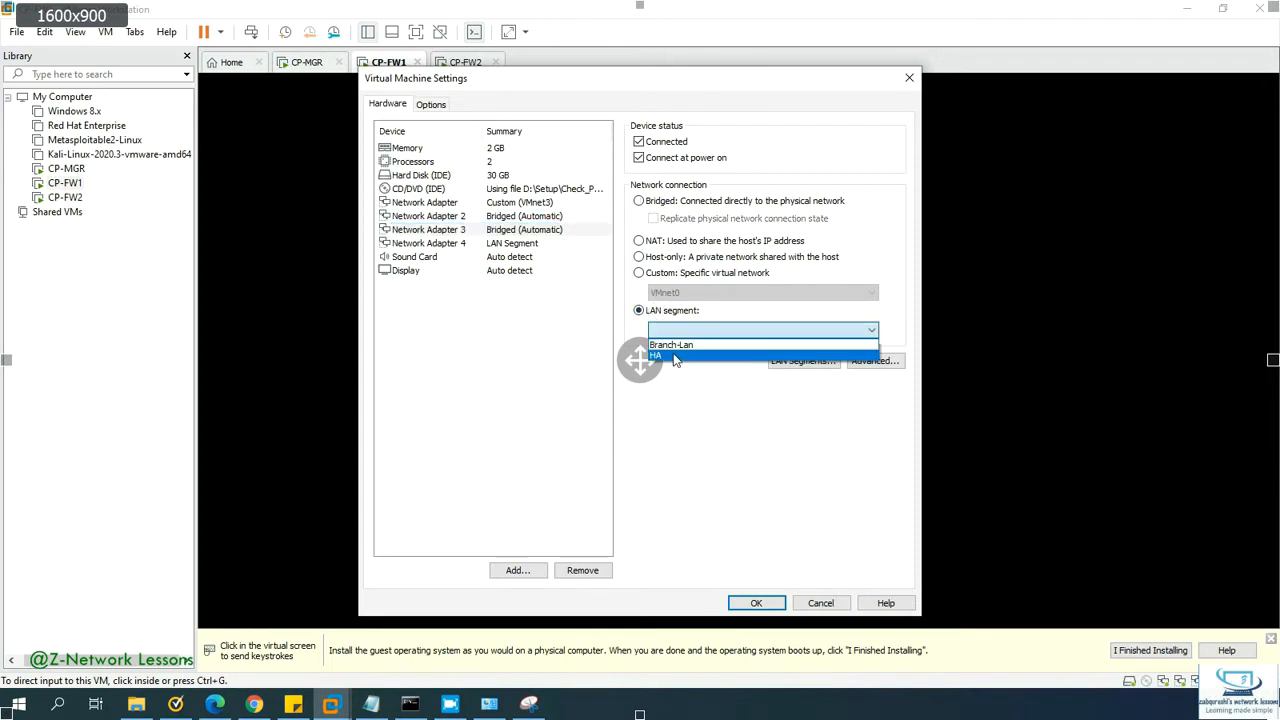
click(675, 357)
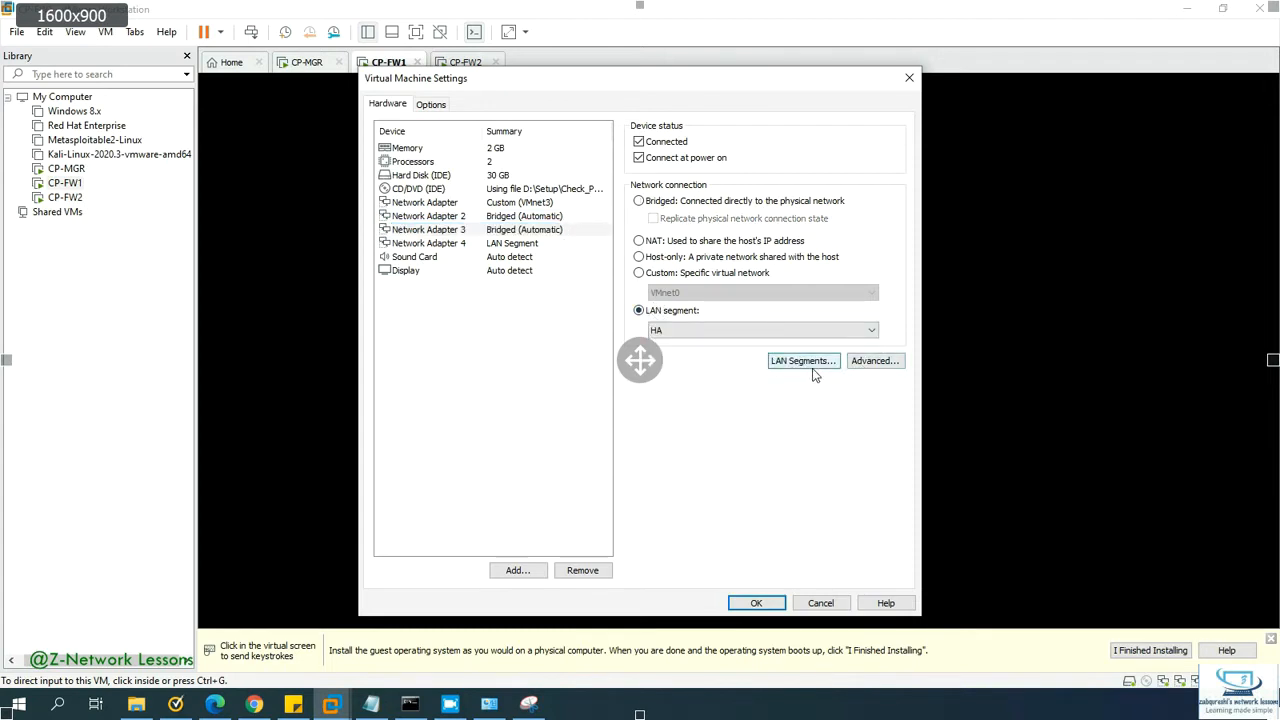
click(814, 371)
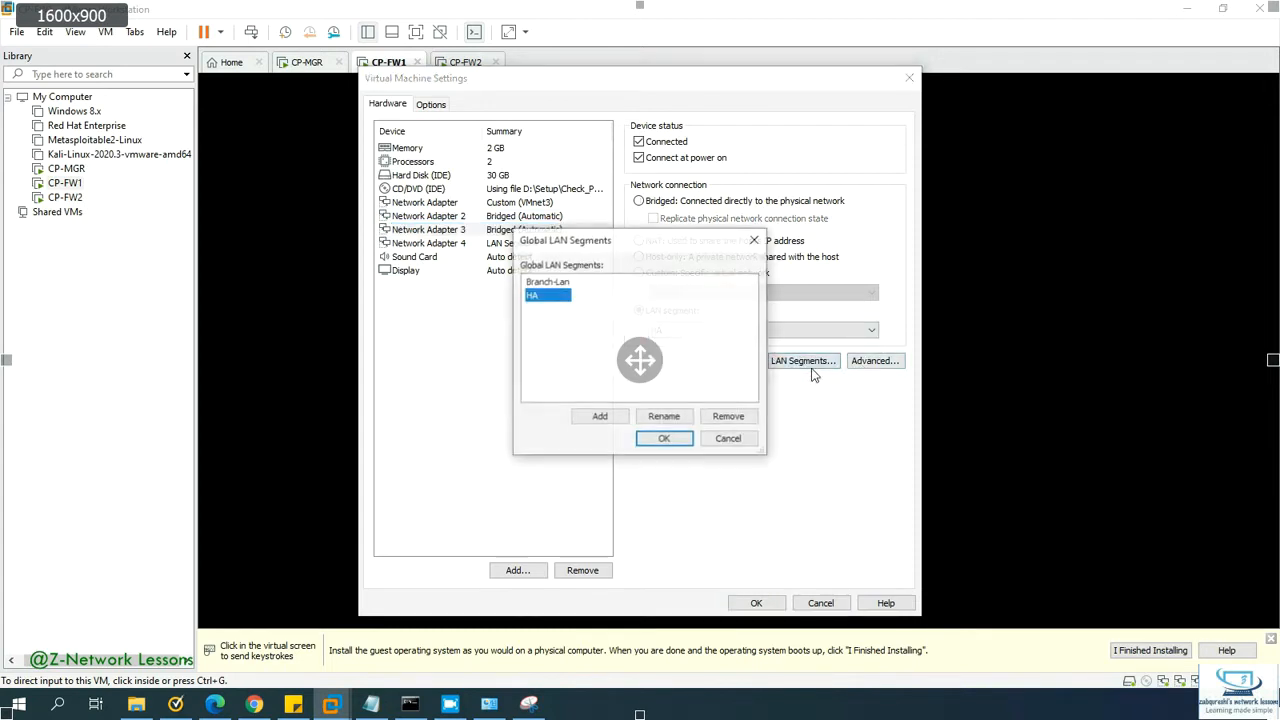
click(659, 441)
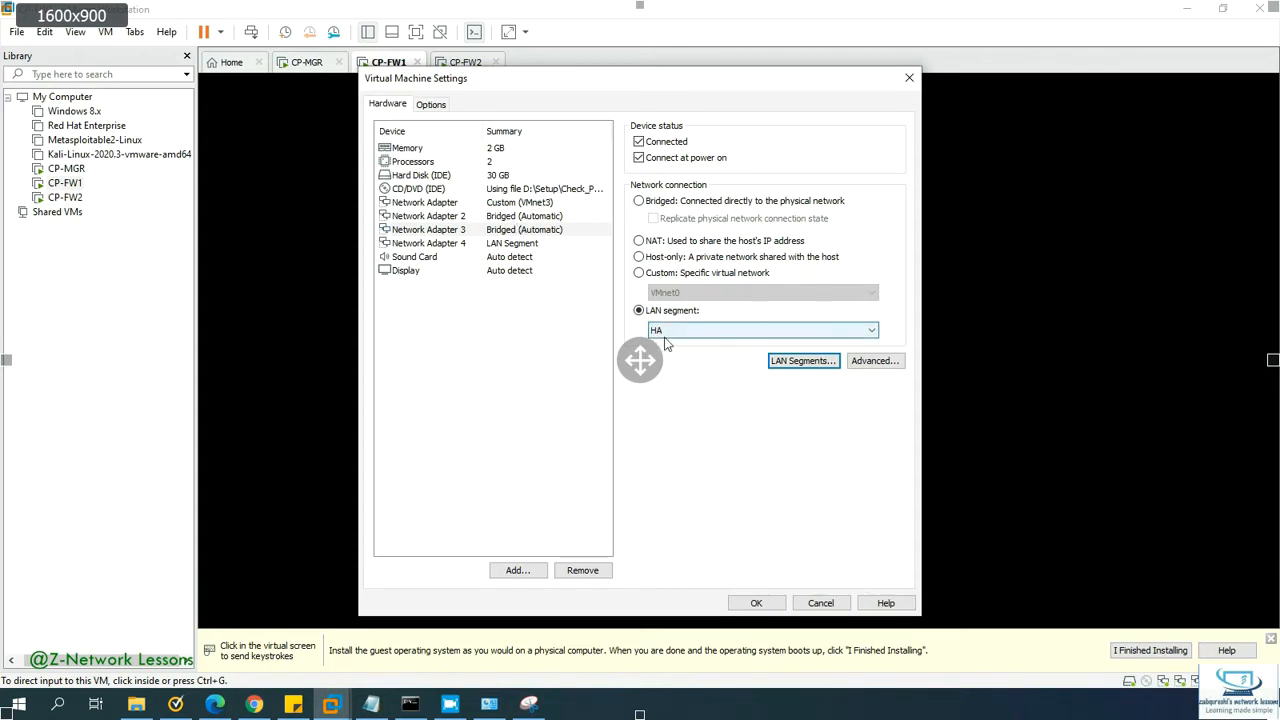
click(490, 232)
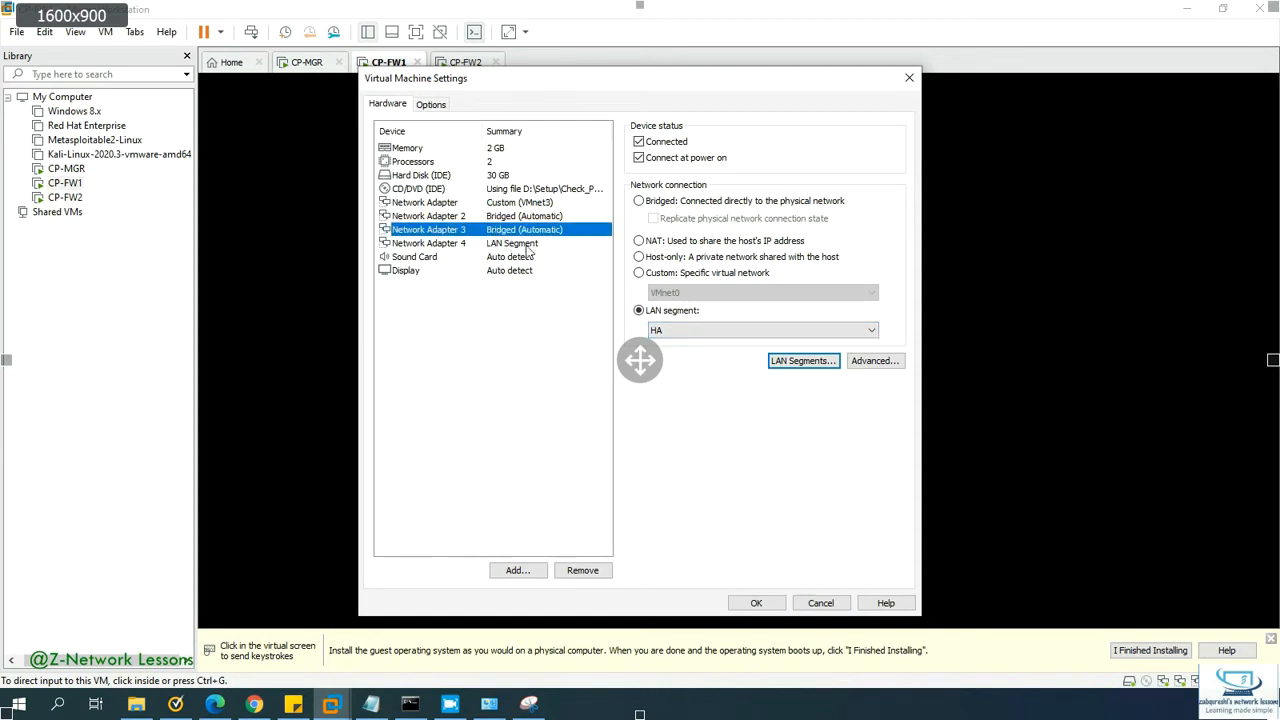
click(757, 603)
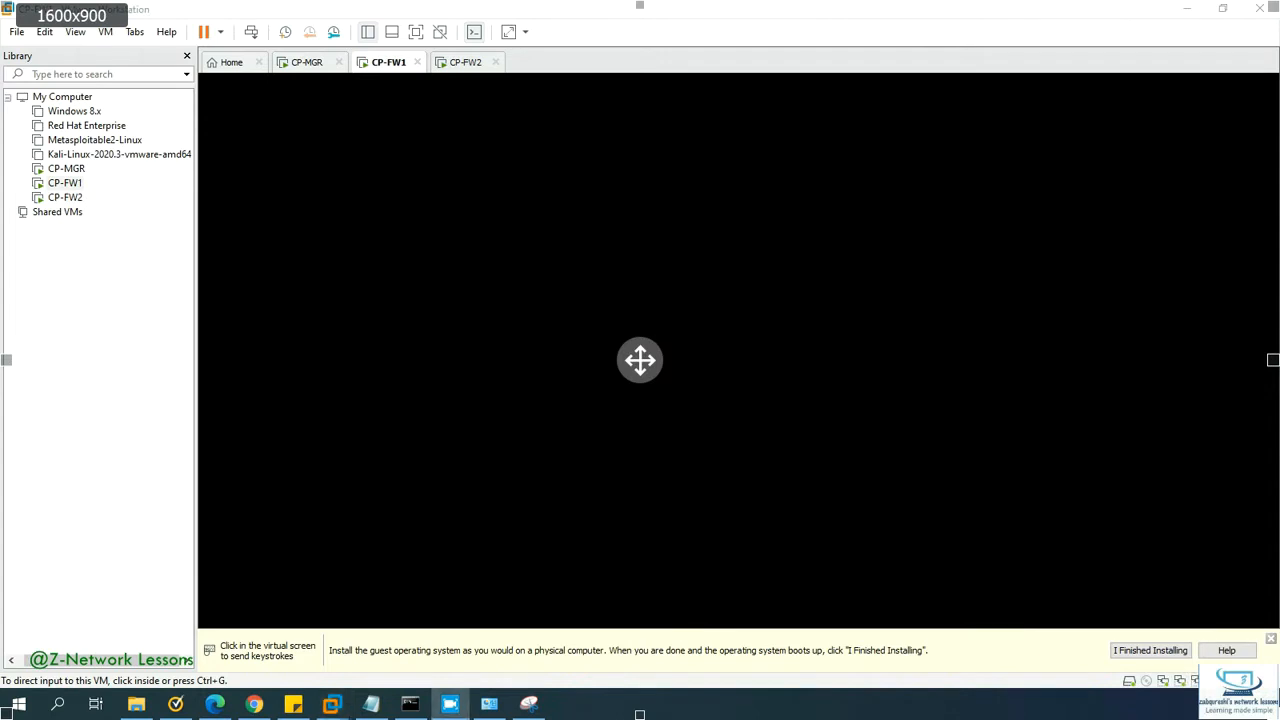
Step: Open CP-FW2's settings and review its first two network adapters
click(457, 64)
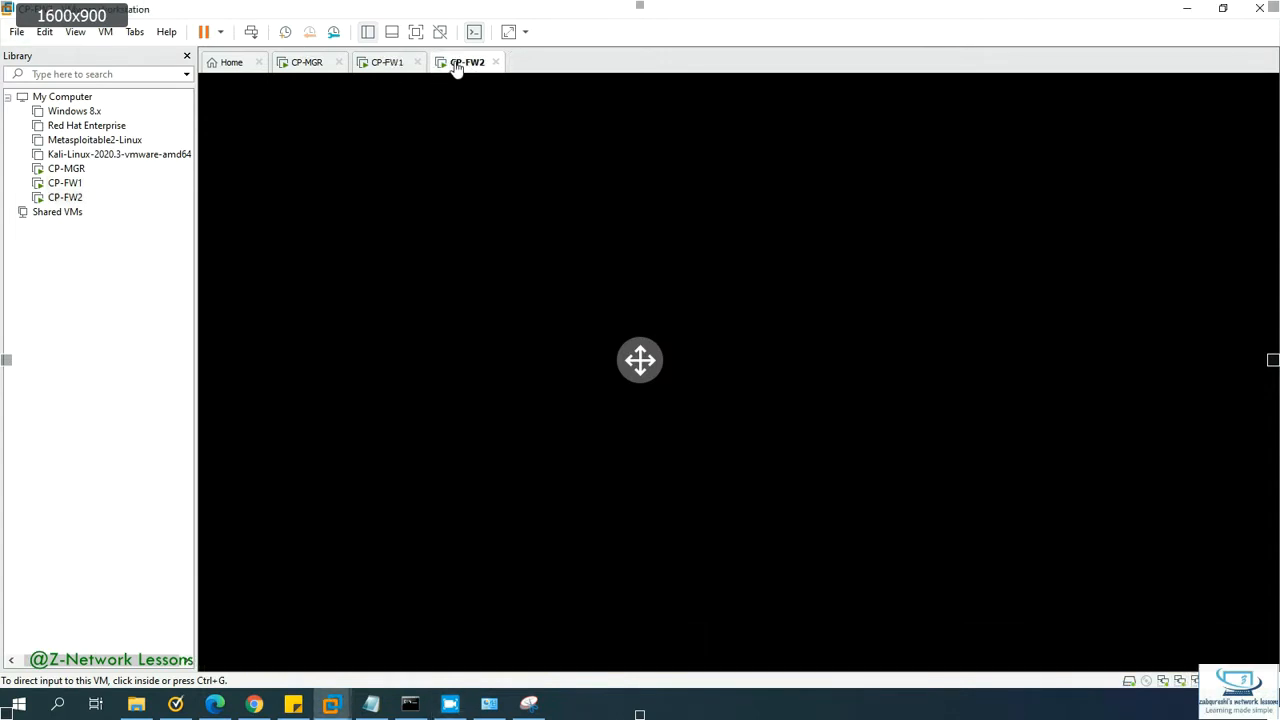
right_click(457, 66)
click(543, 276)
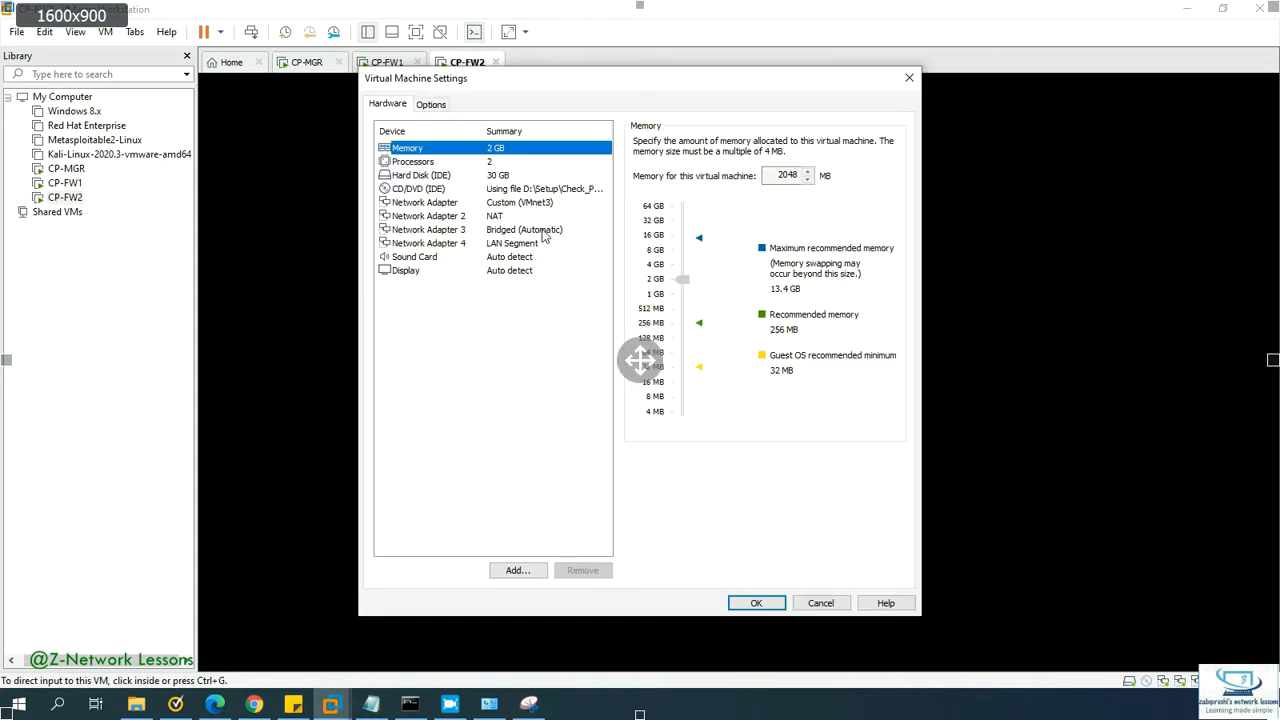
click(537, 203)
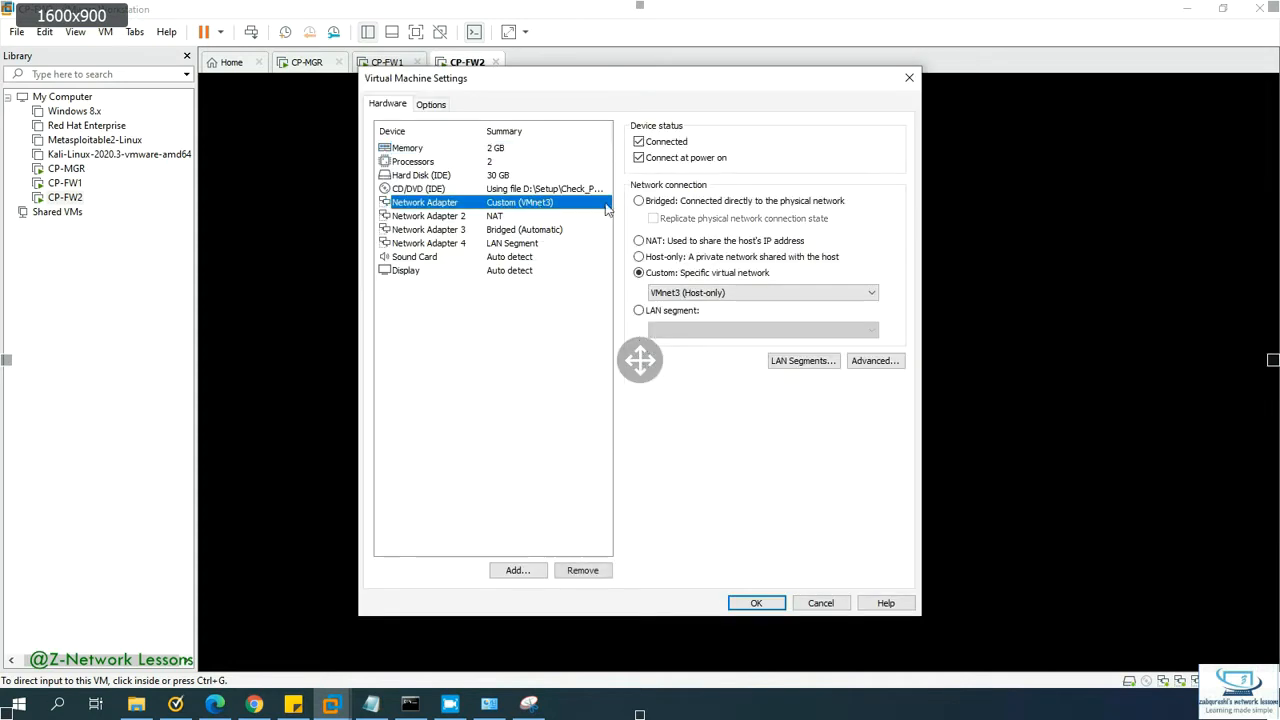
click(533, 217)
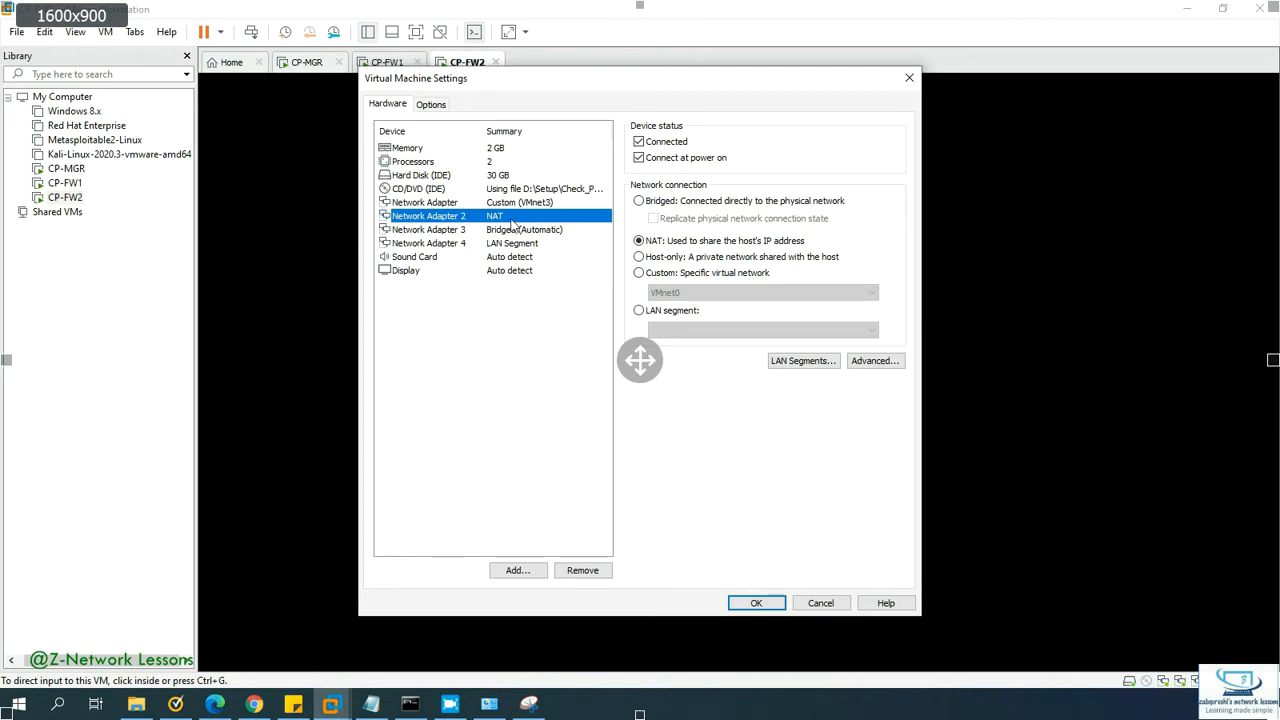
Step: Make Network Adapter 2 Bridged and Adapter 3 LAN segment HA, then save
click(646, 204)
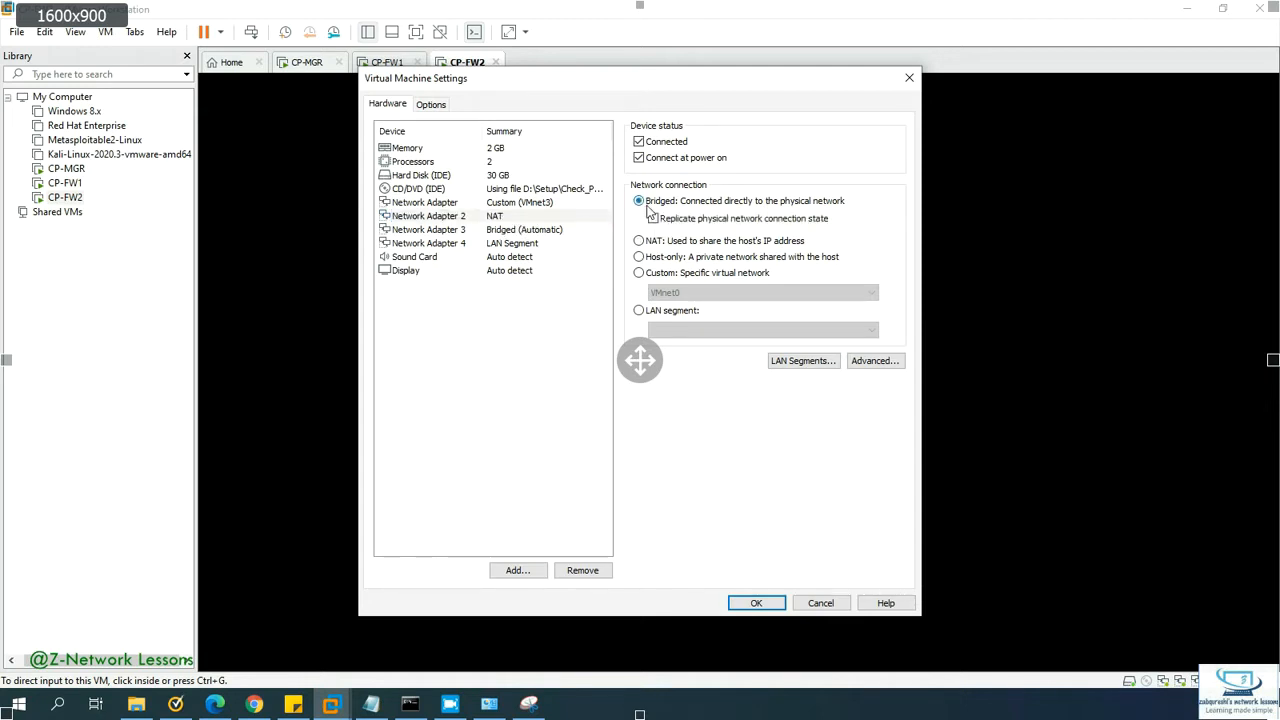
click(544, 231)
click(686, 311)
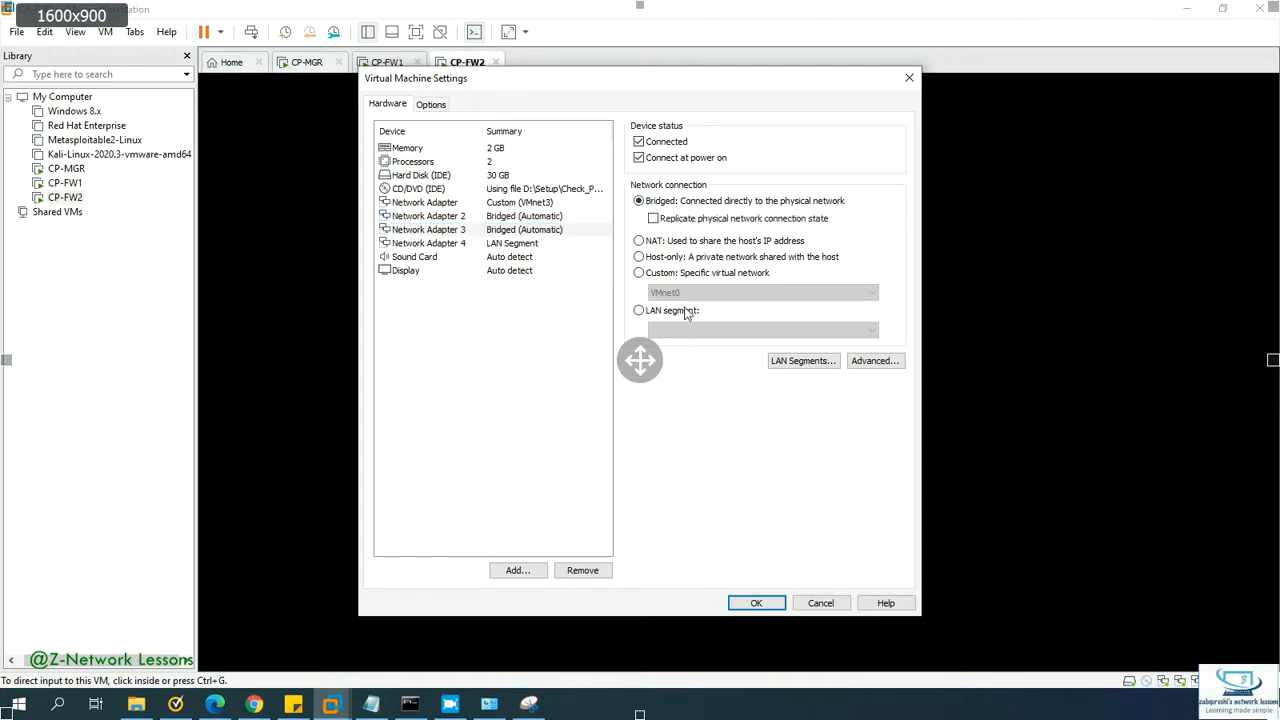
click(697, 330)
click(680, 357)
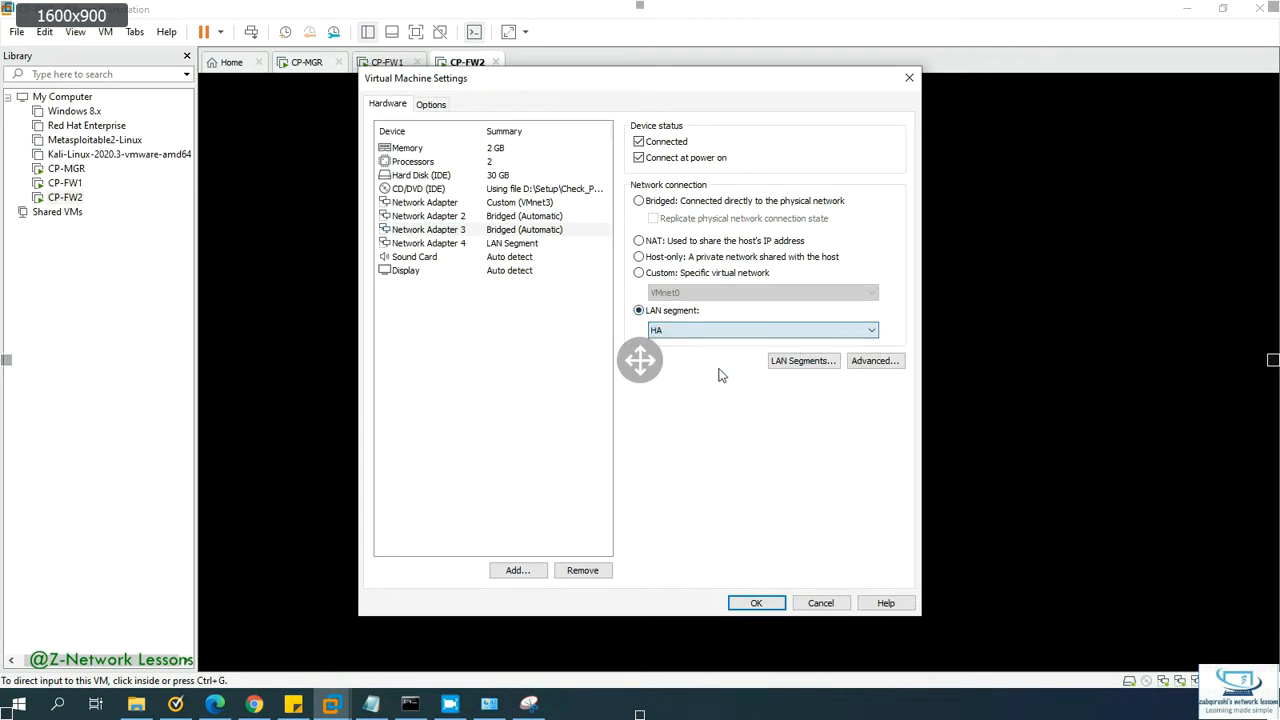
click(750, 603)
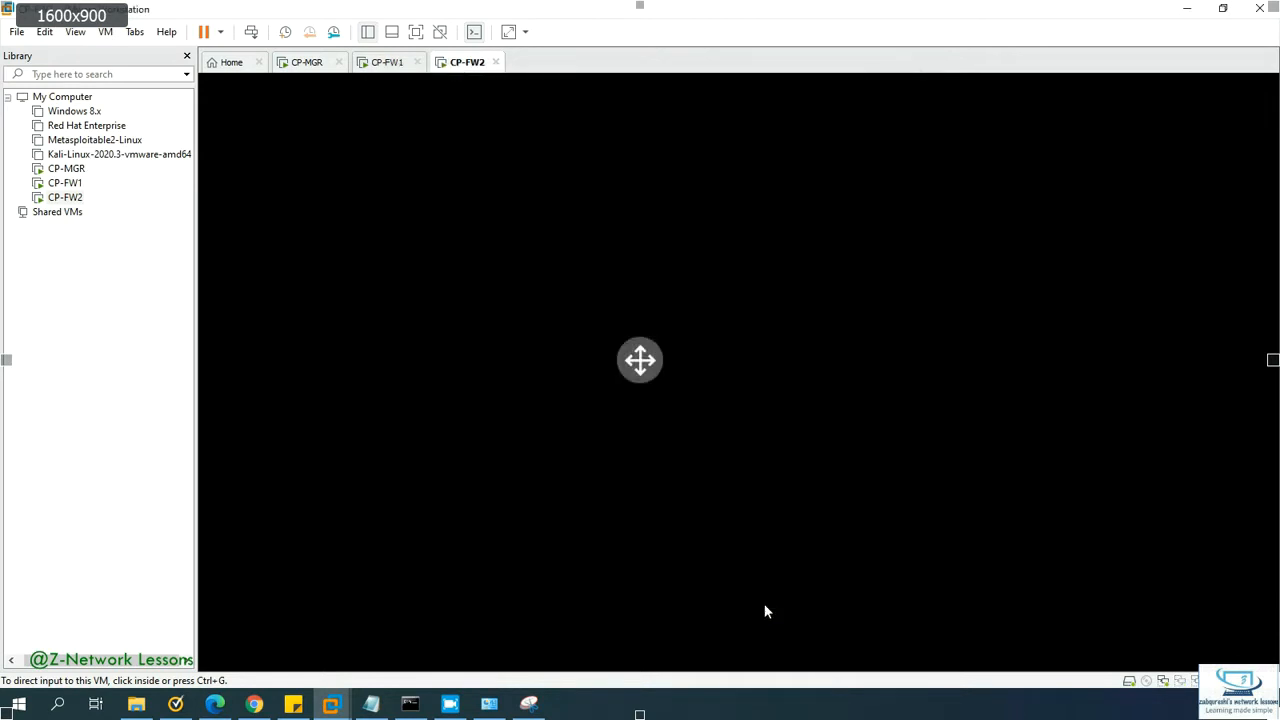
click(386, 64)
Step: Compare CP-FW1's Network Adapters 3 and 4 LAN segments, save, and return to CP-FW1's console
right_click(383, 70)
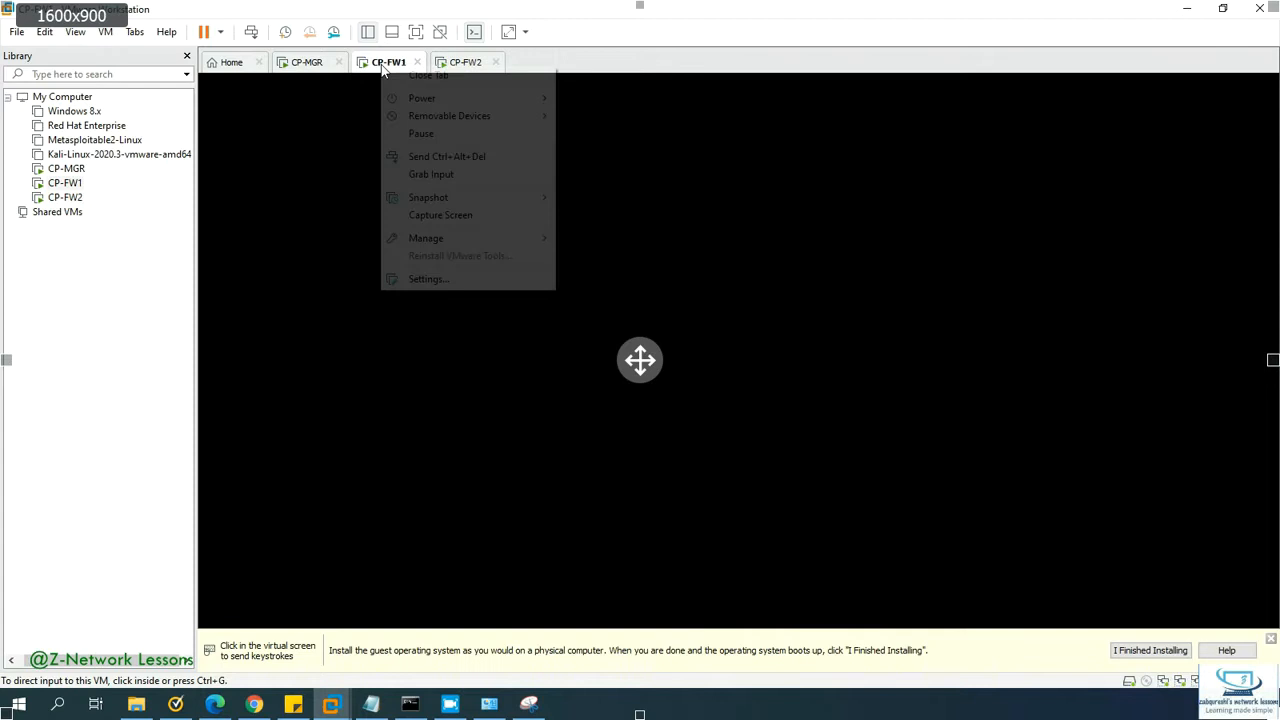
click(430, 279)
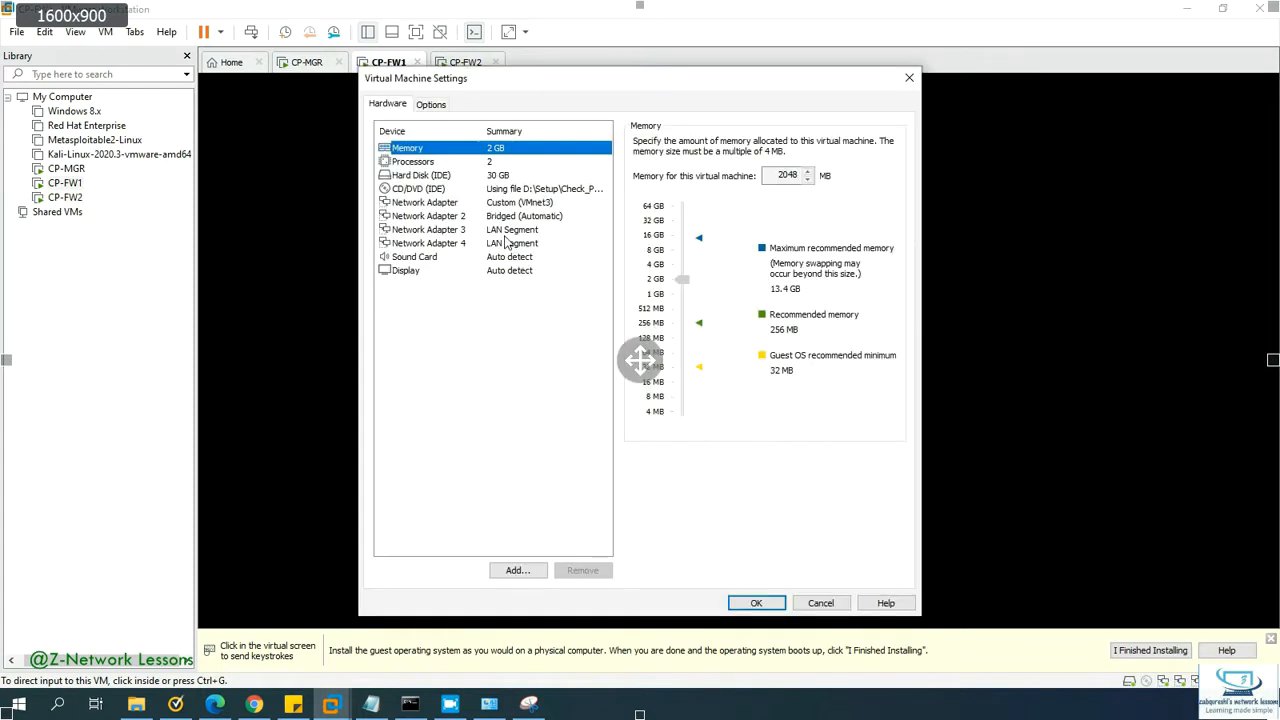
click(506, 230)
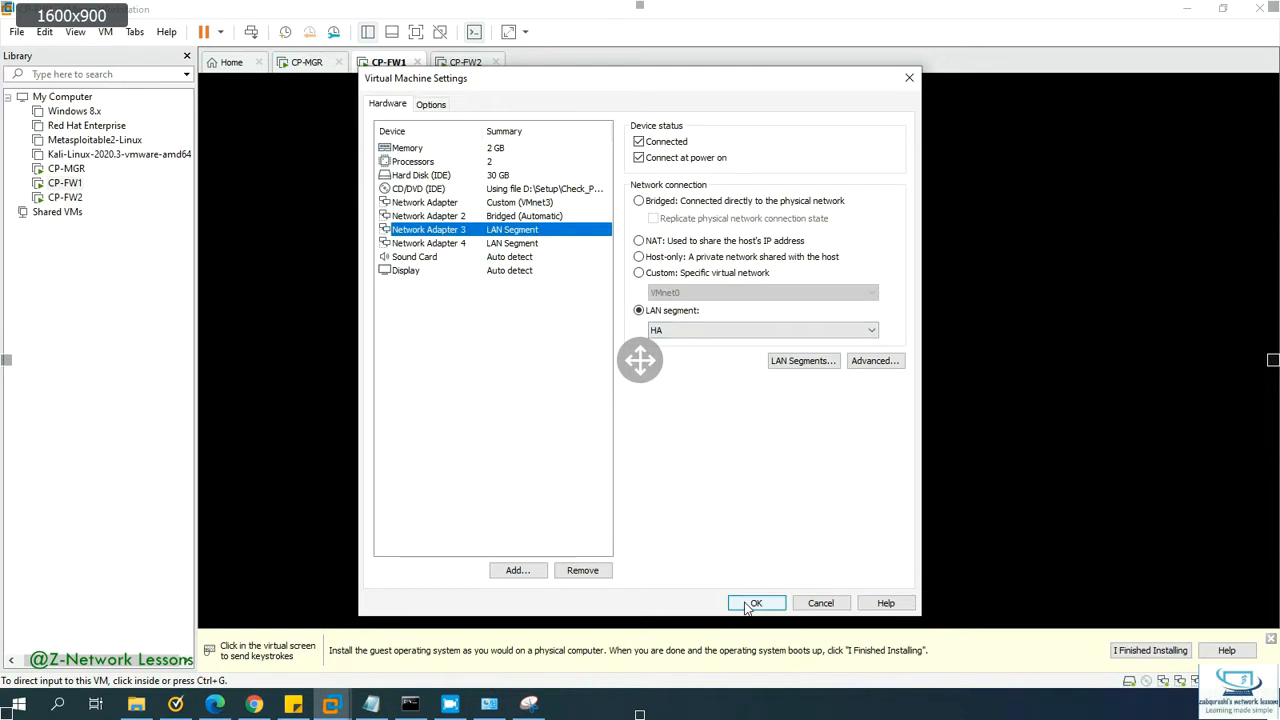
click(516, 245)
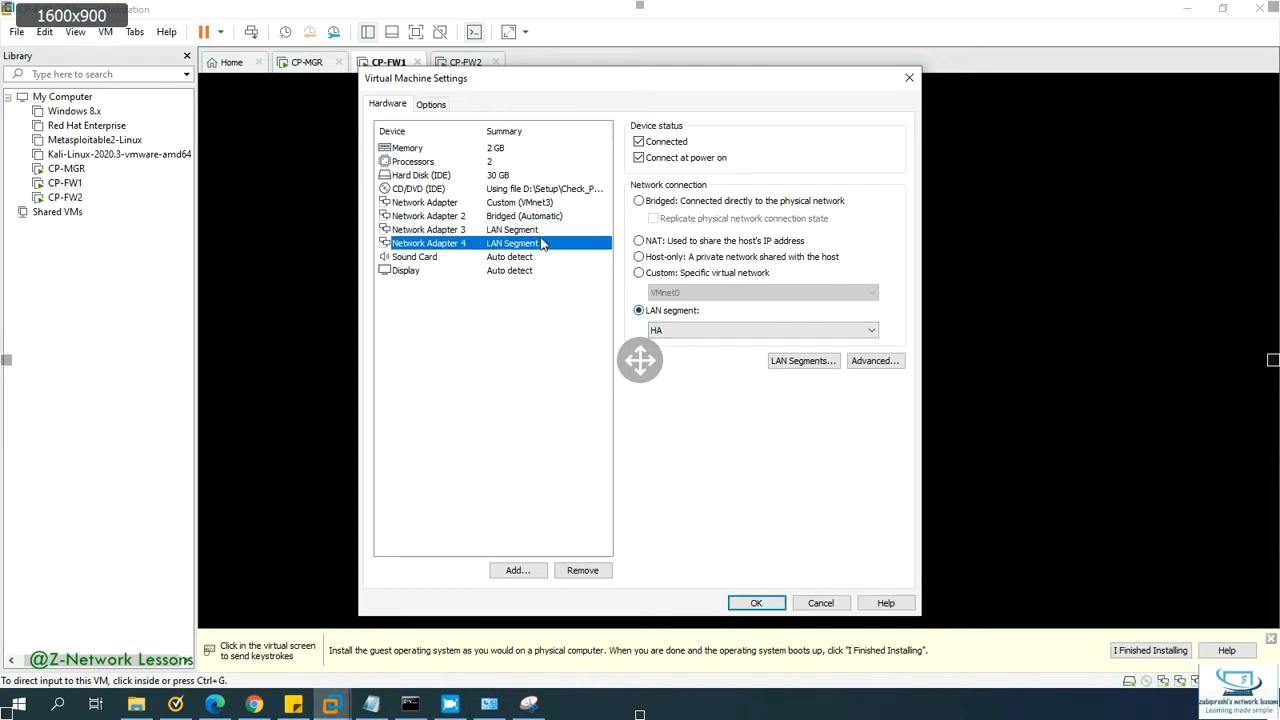
click(543, 231)
click(541, 242)
click(545, 231)
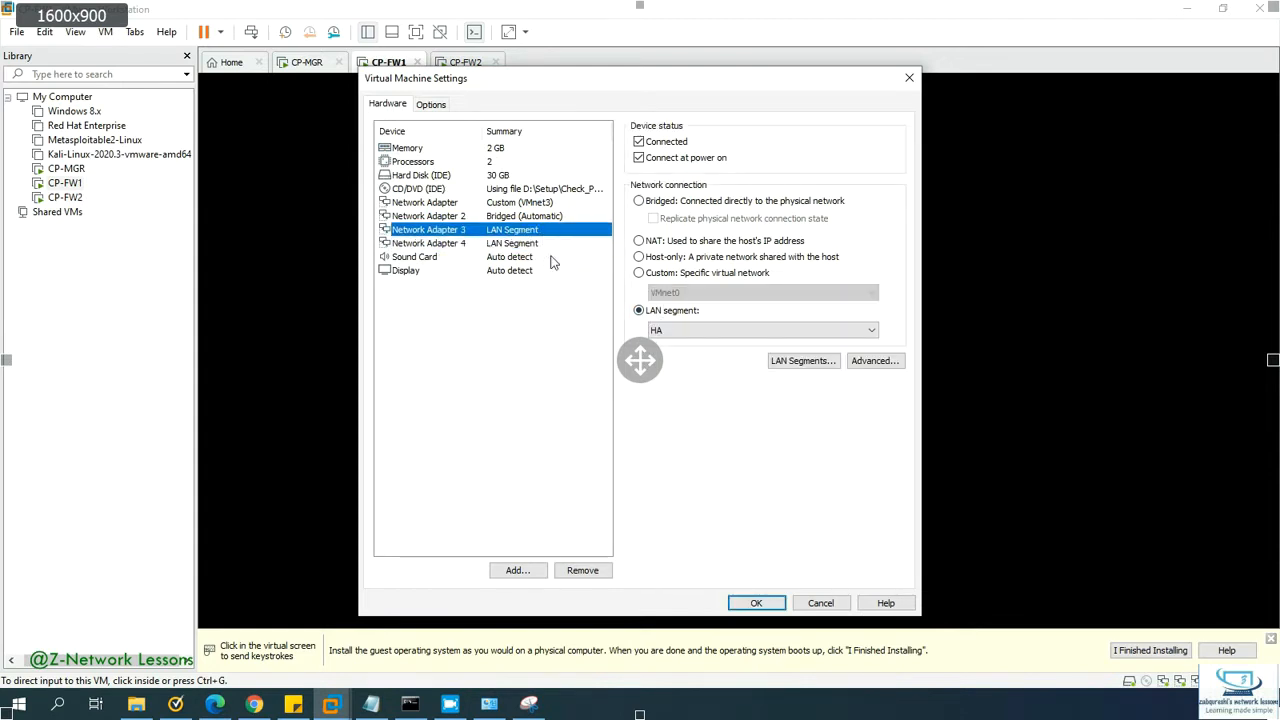
click(757, 604)
click(462, 64)
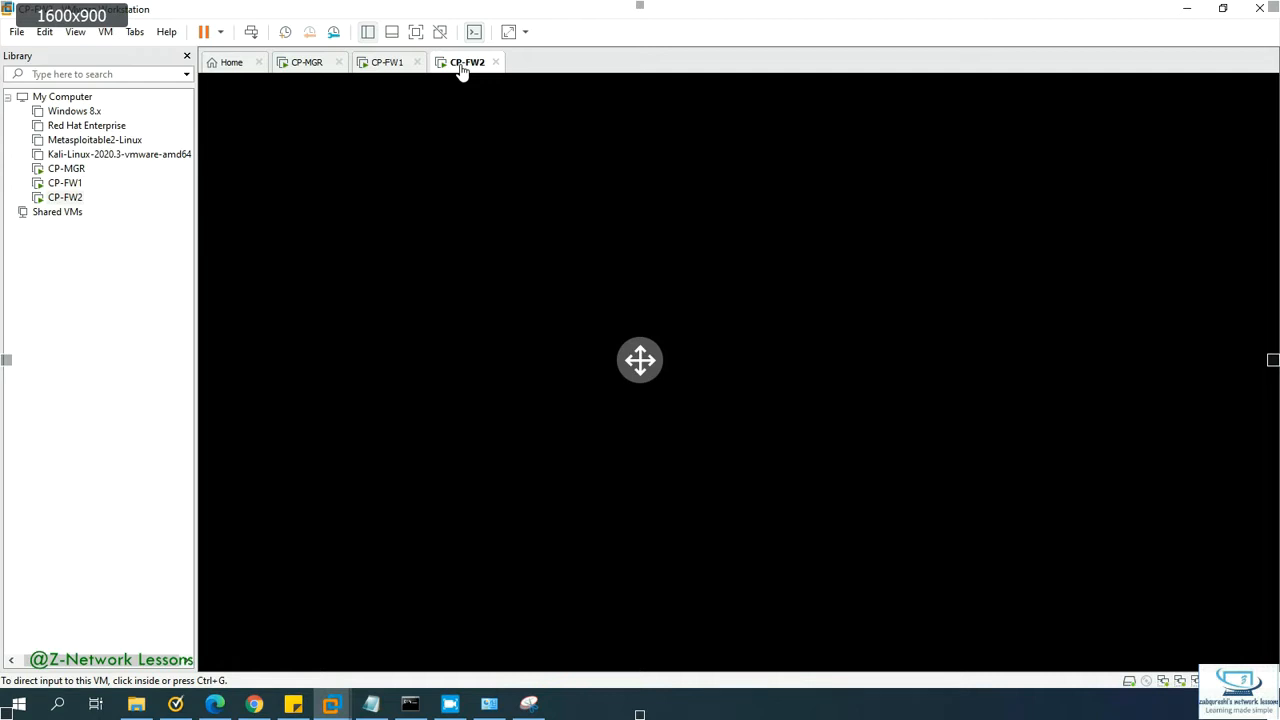
click(388, 66)
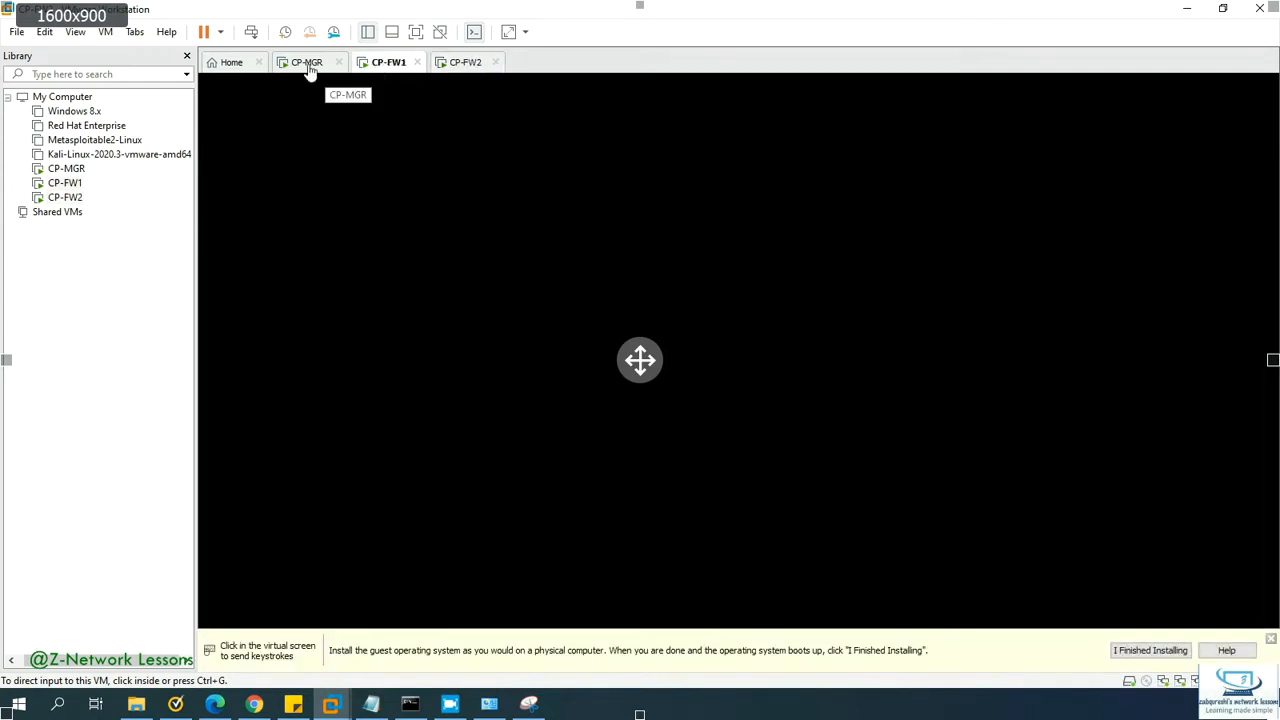
Step: Log in to the CP-FW1 console as admin
click(437, 220)
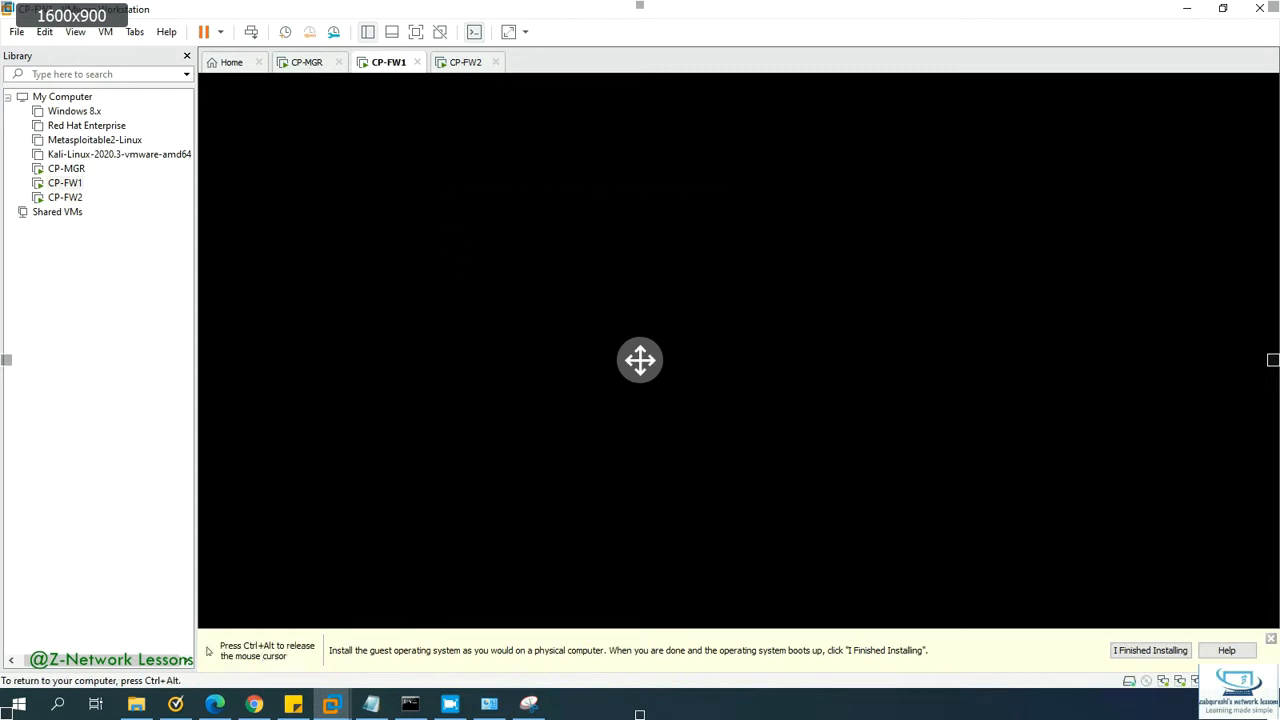
text(admin)
key(Return)
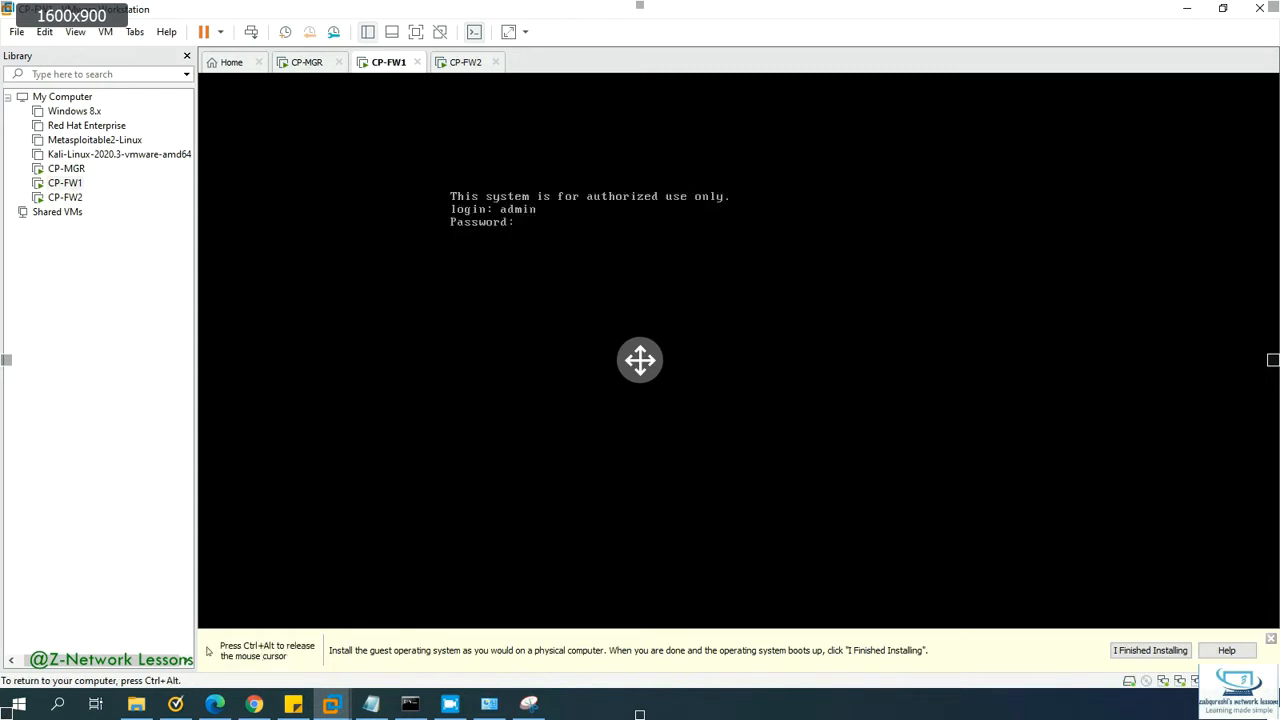
key(Return)
key(Return)
key(Return)
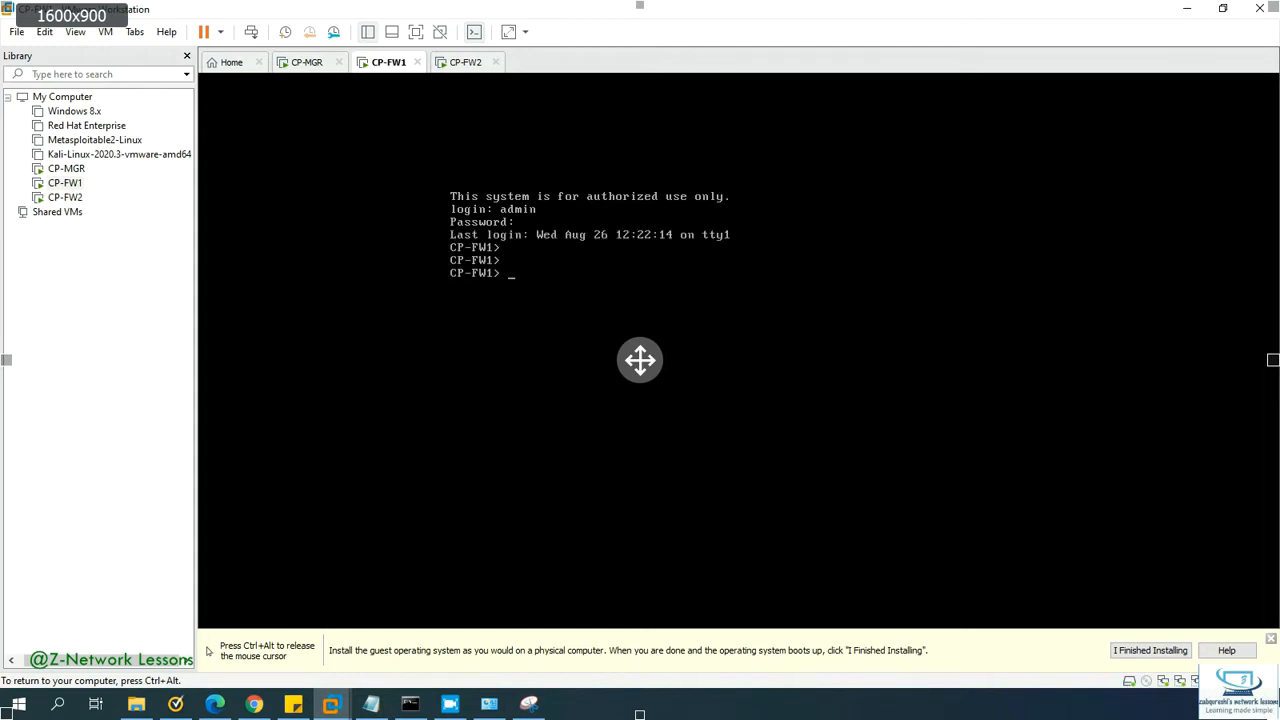
Step: Run show interface eth0 to confirm 10.1.1.111/24, then switch to the Chrome browser
text(show inter)
key(Tab)
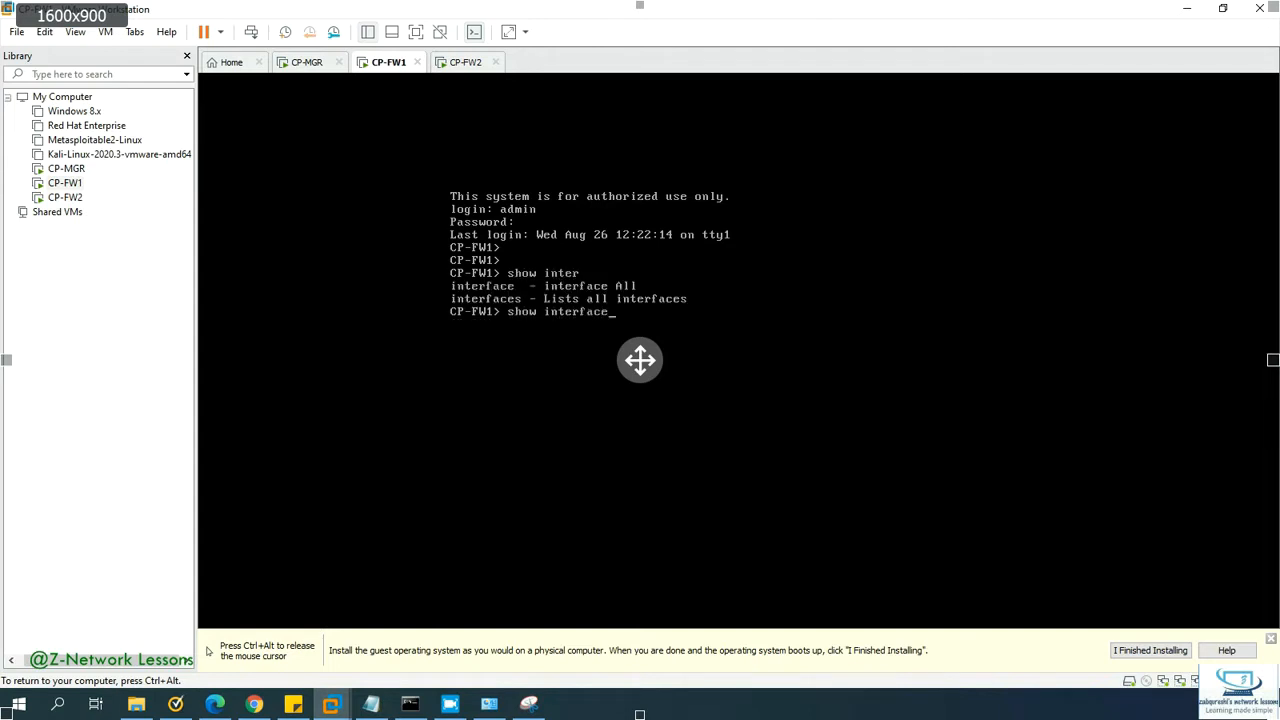
text(eth0)
key(Return)
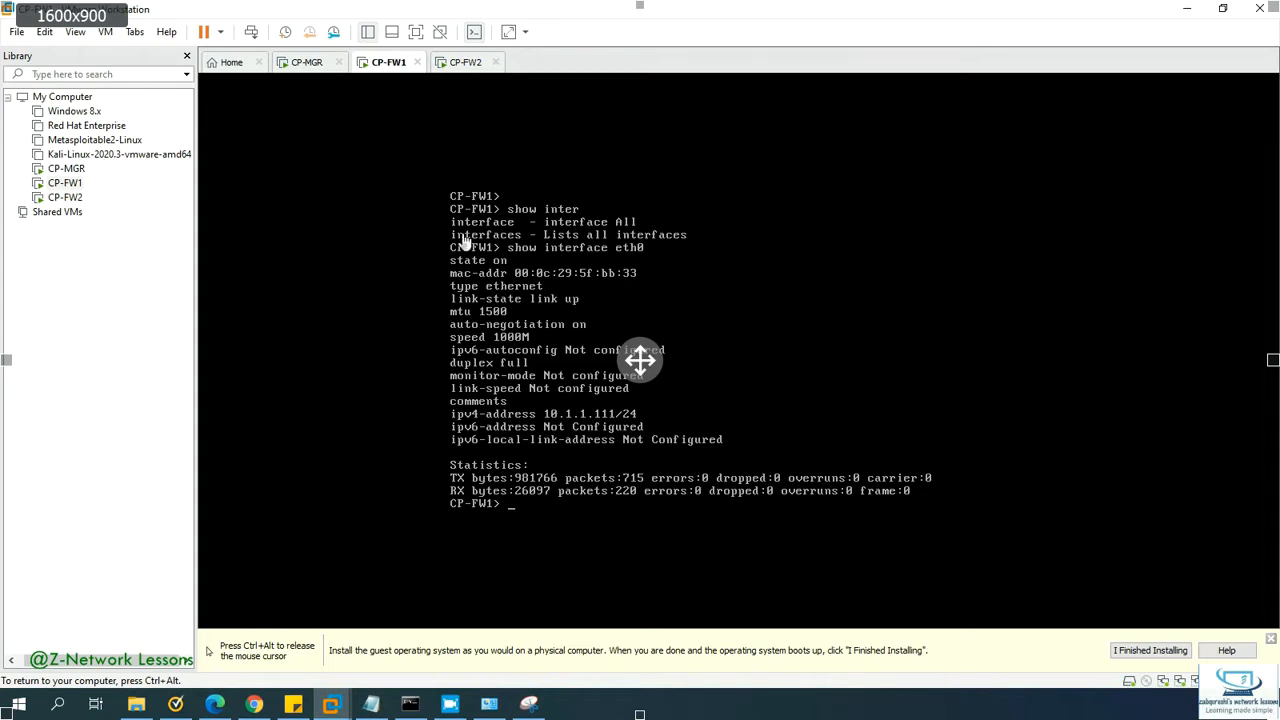
key(ctrl+alt)
click(255, 705)
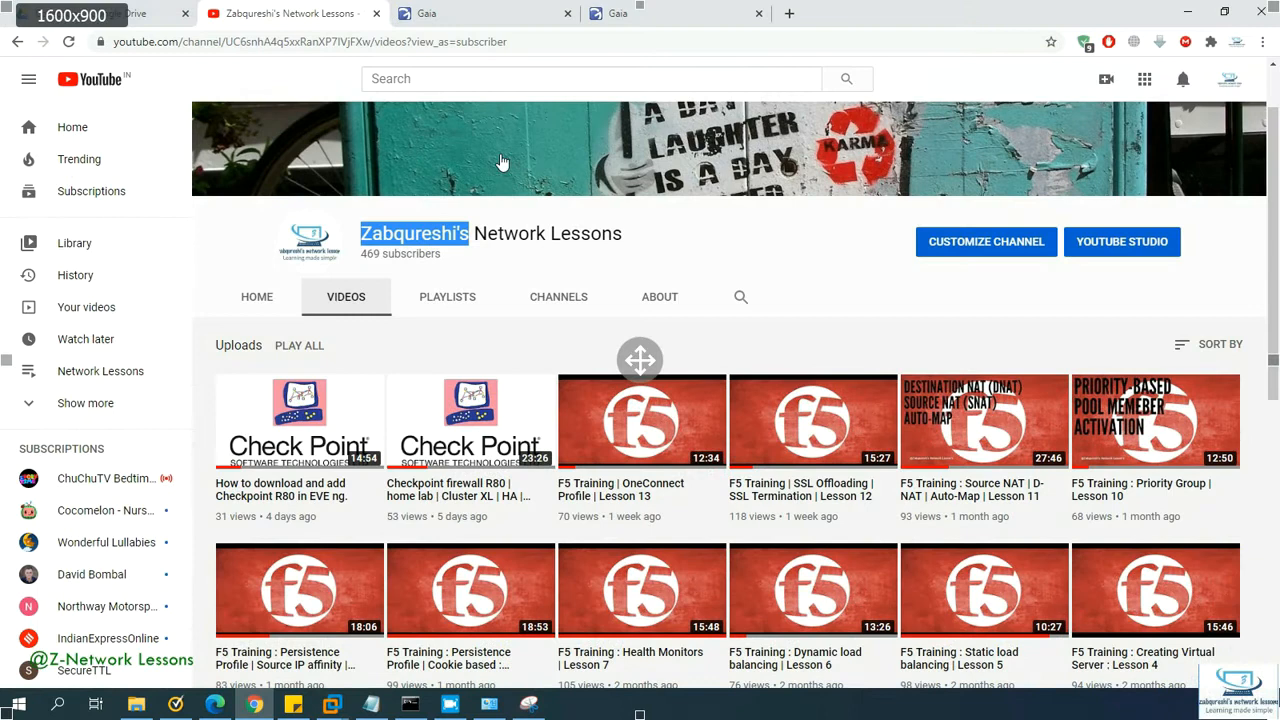
Step: Log in to CP-FW1's Gaia Portal as admin and reach the Overview page
click(510, 18)
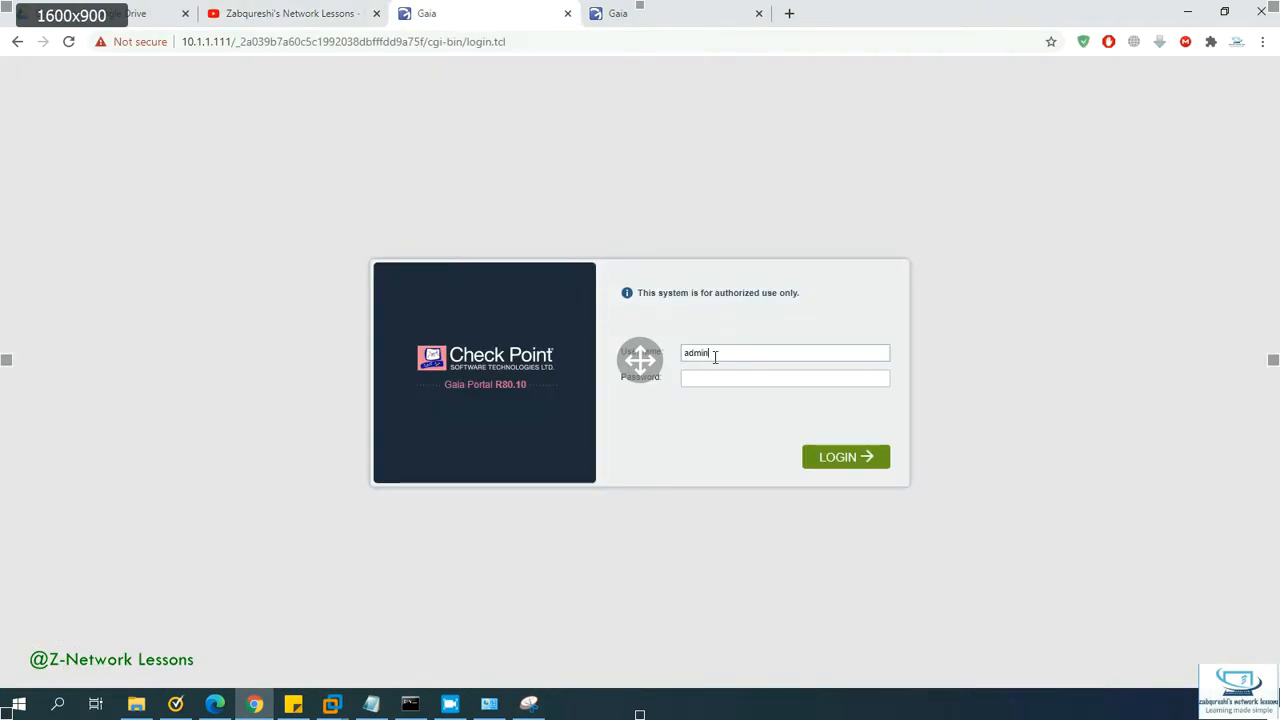
text(3)
key(Return)
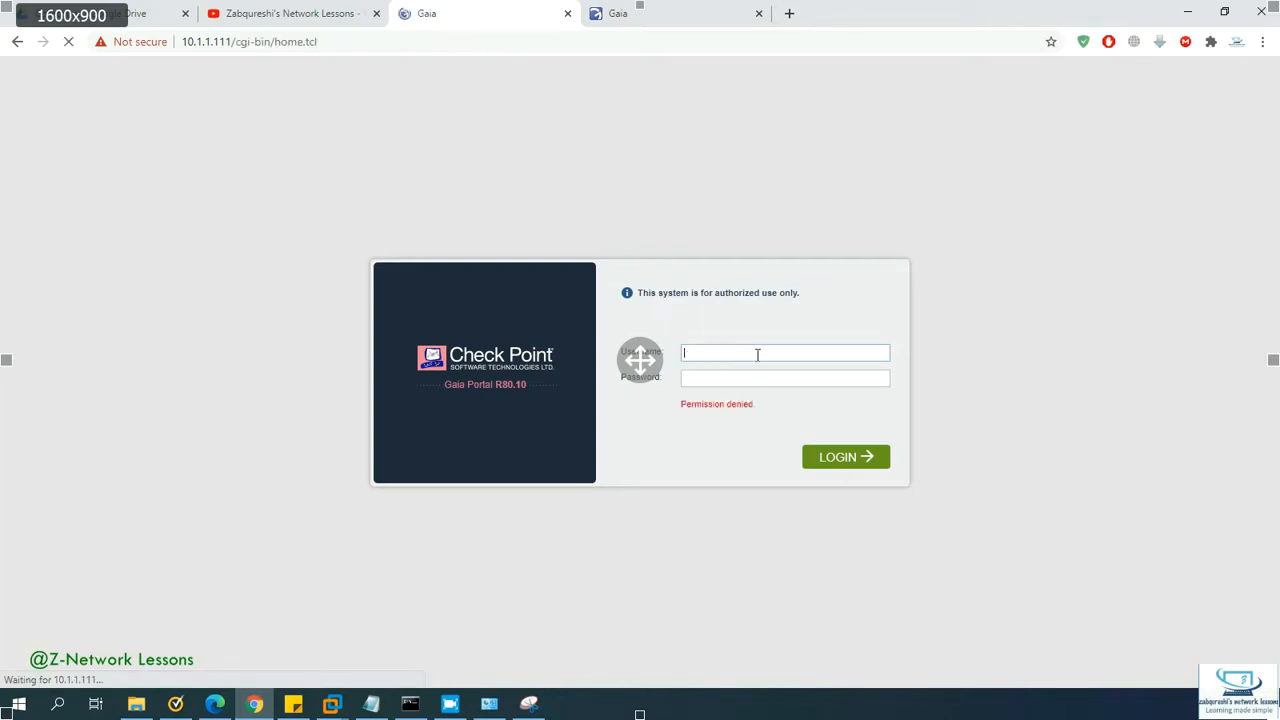
text(admin)
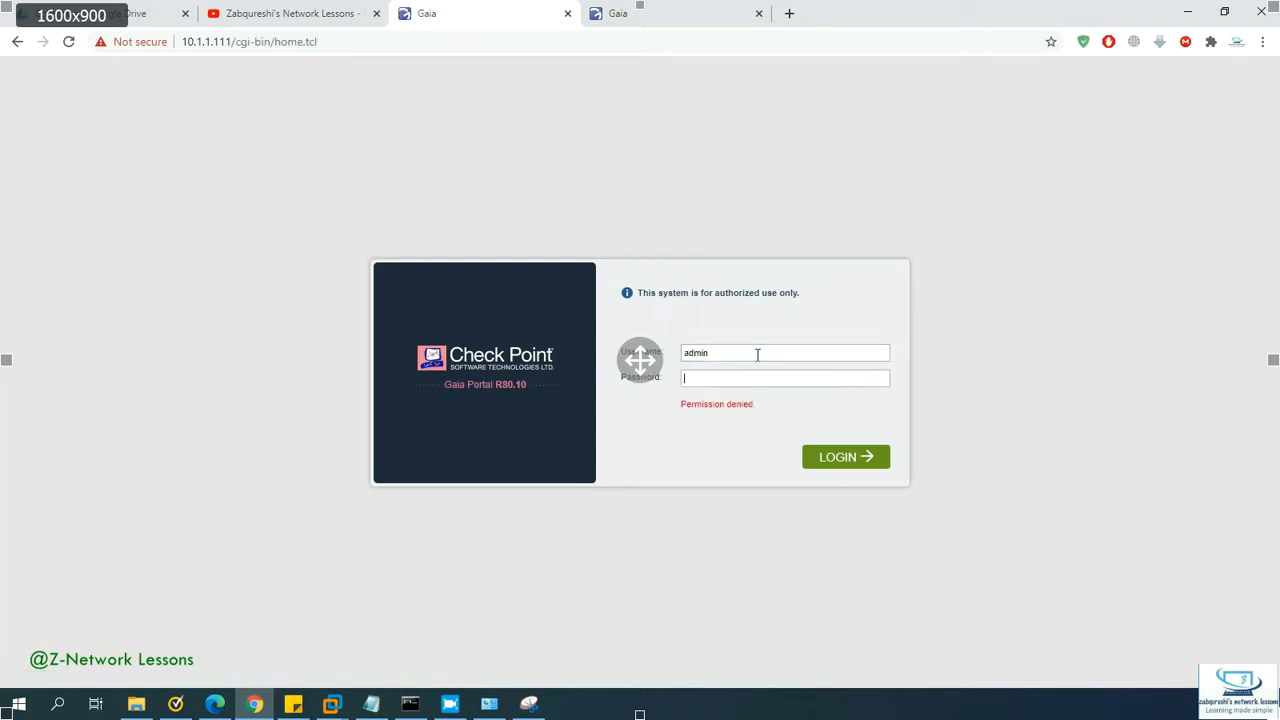
key(Return)
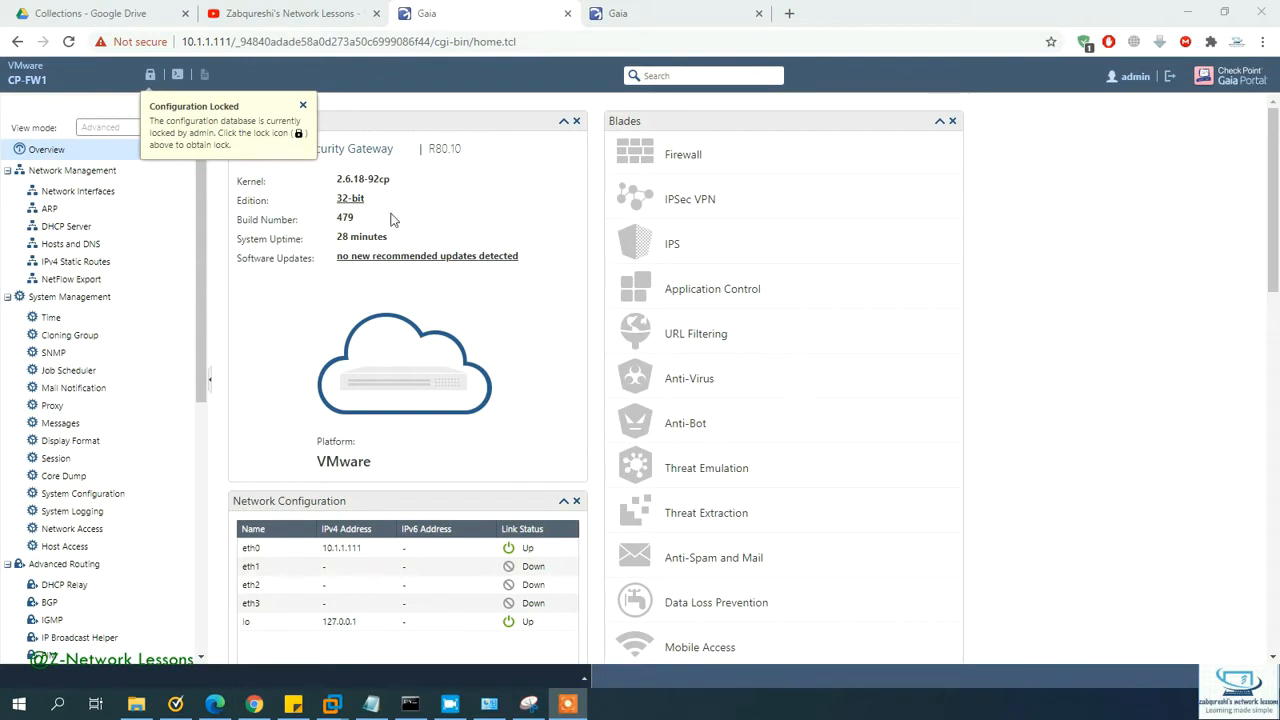
Step: Override the configuration lock and open CP-FW1's Network Interfaces list, checking the lab diagram
click(151, 75)
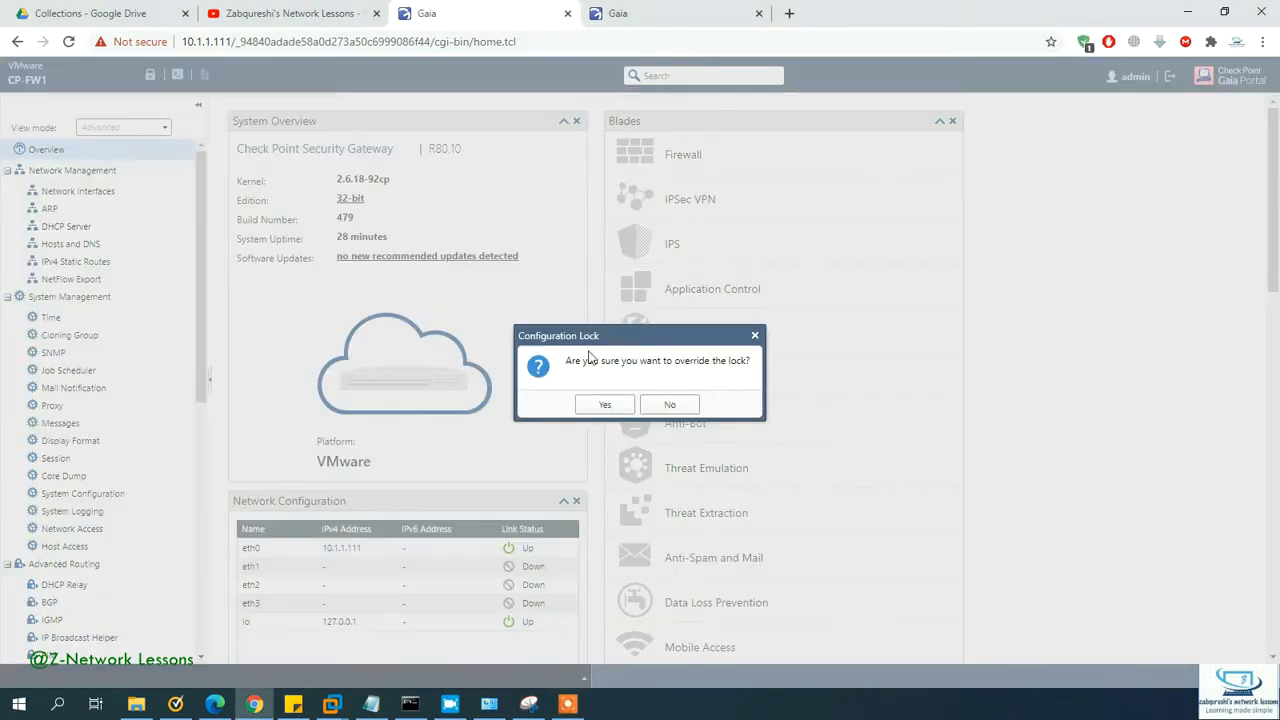
click(605, 404)
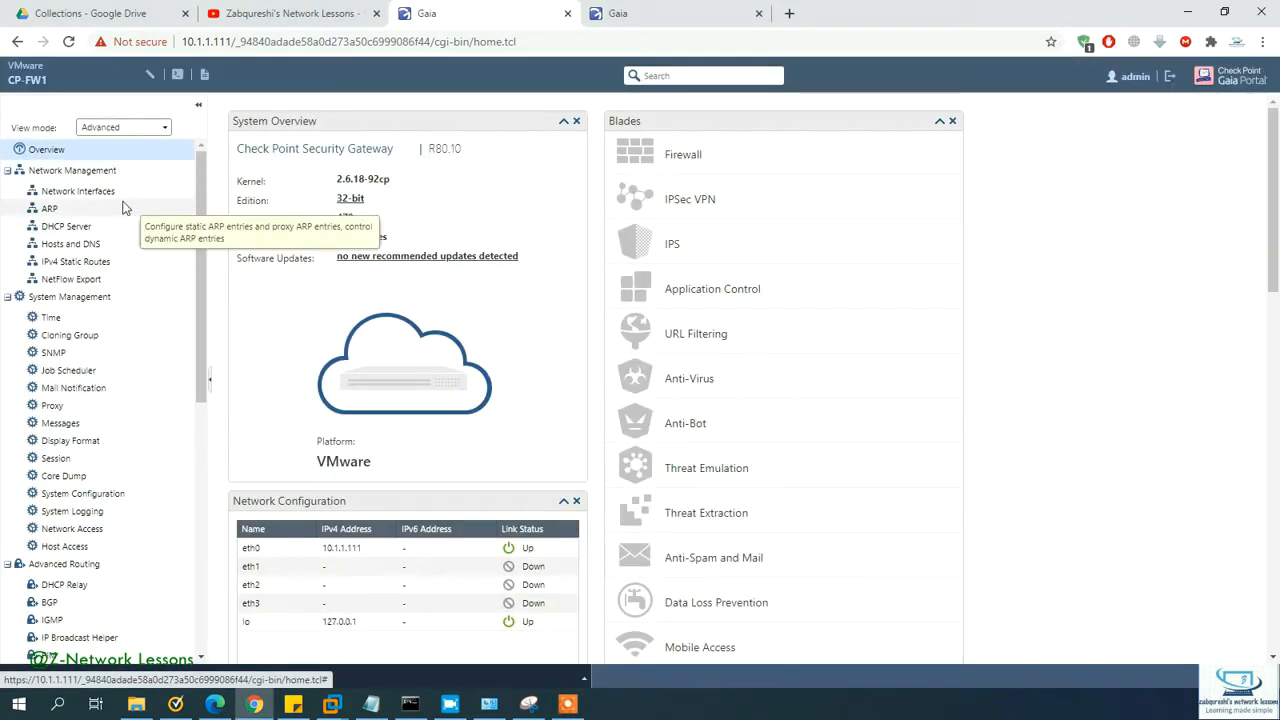
click(92, 192)
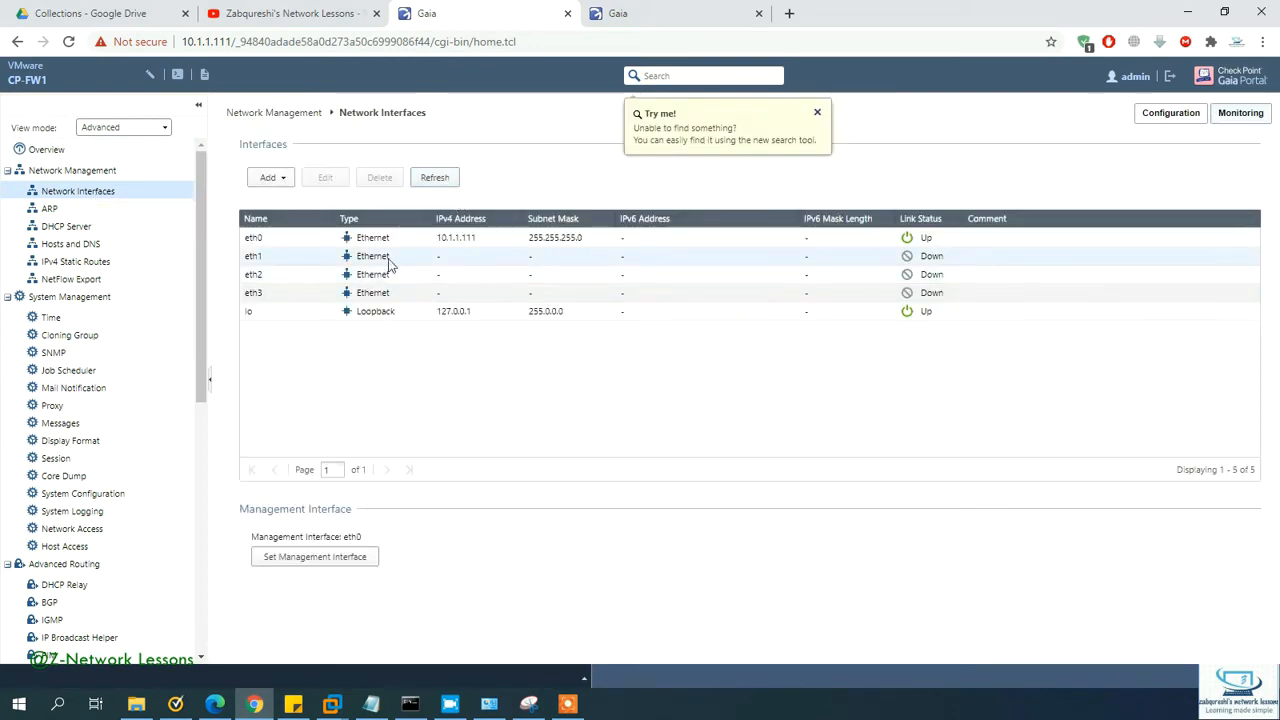
click(524, 705)
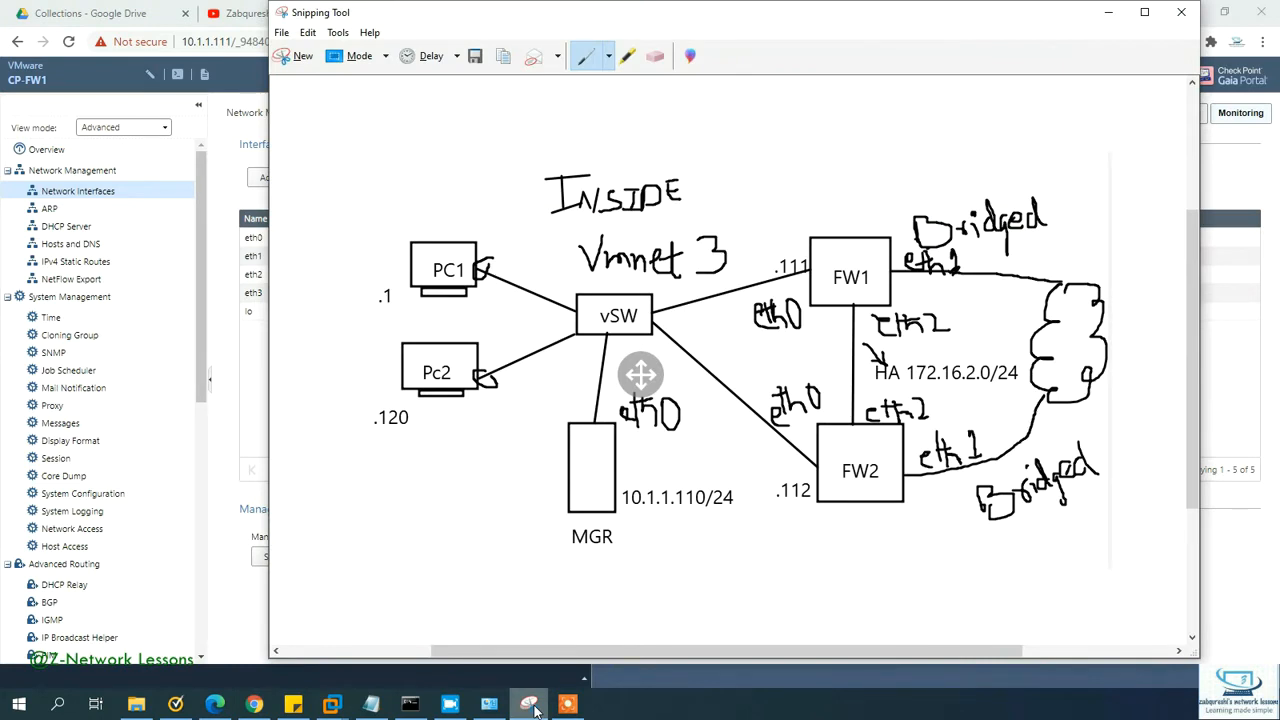
click(531, 705)
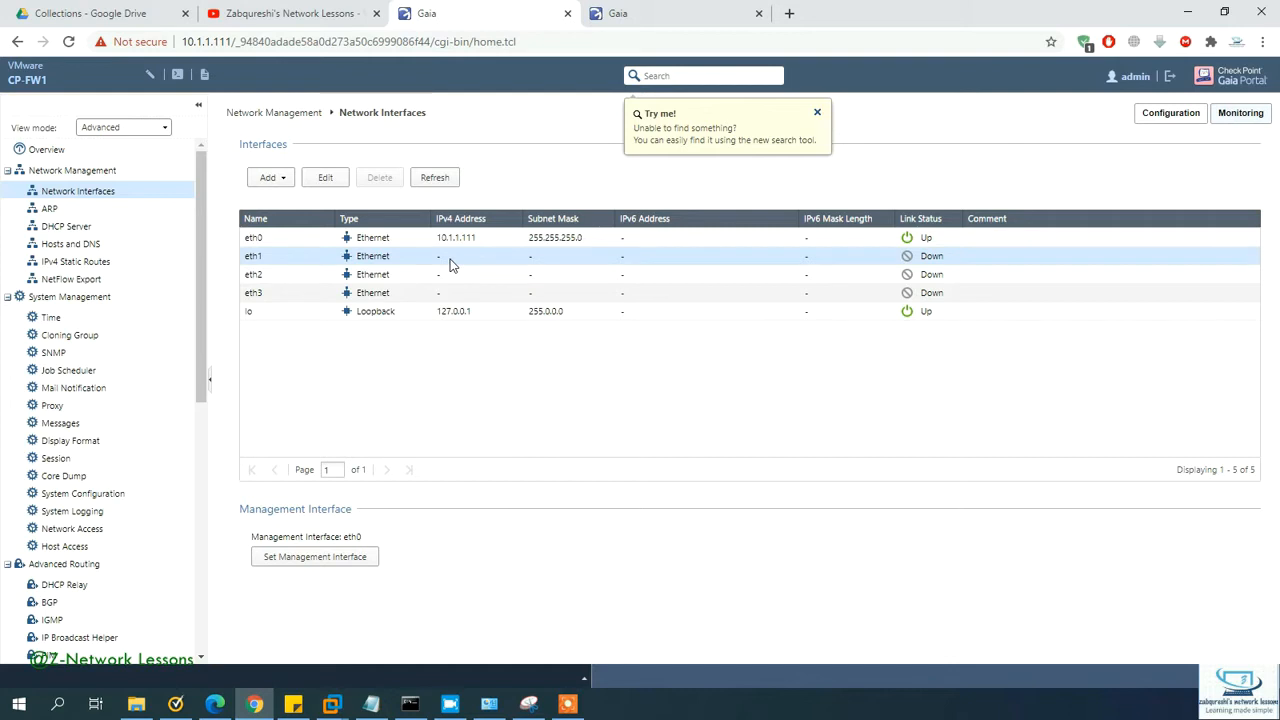
Step: Enable eth1 with comment 'Link to Internet', IP 192.168.1.111 and mask 255.255.255.0
click(325, 178)
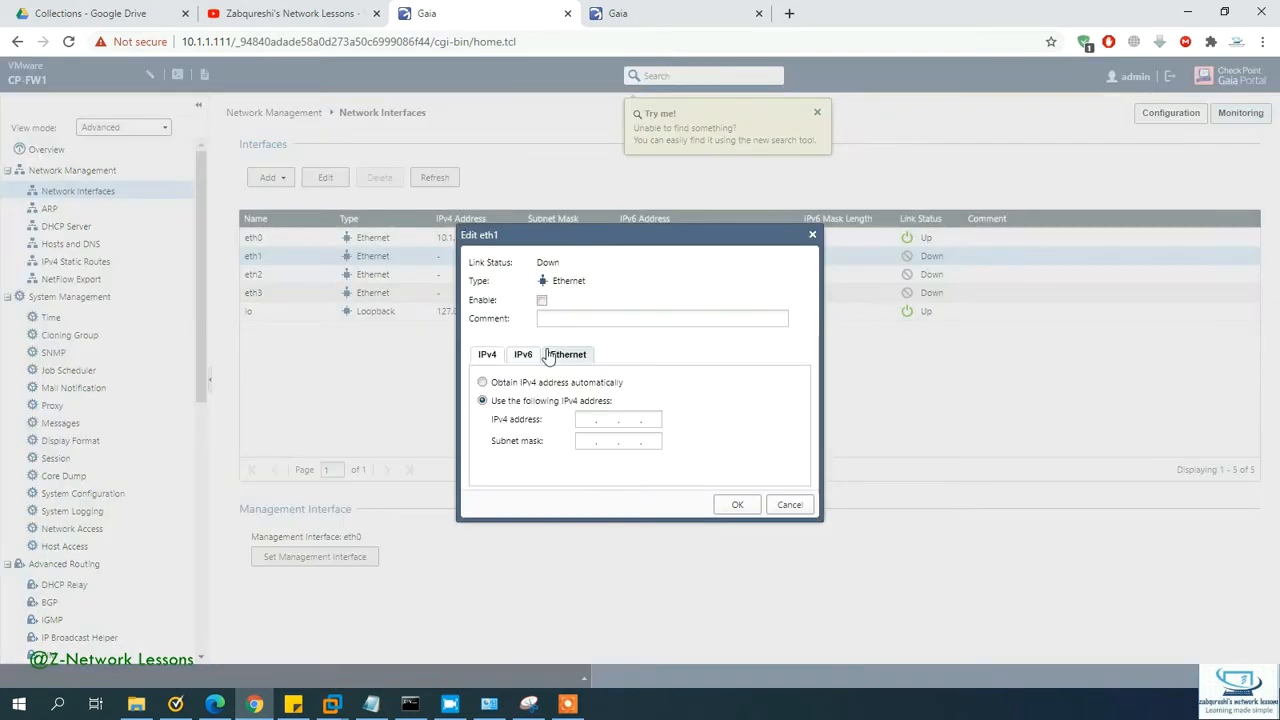
click(541, 301)
click(563, 318)
text(Link)
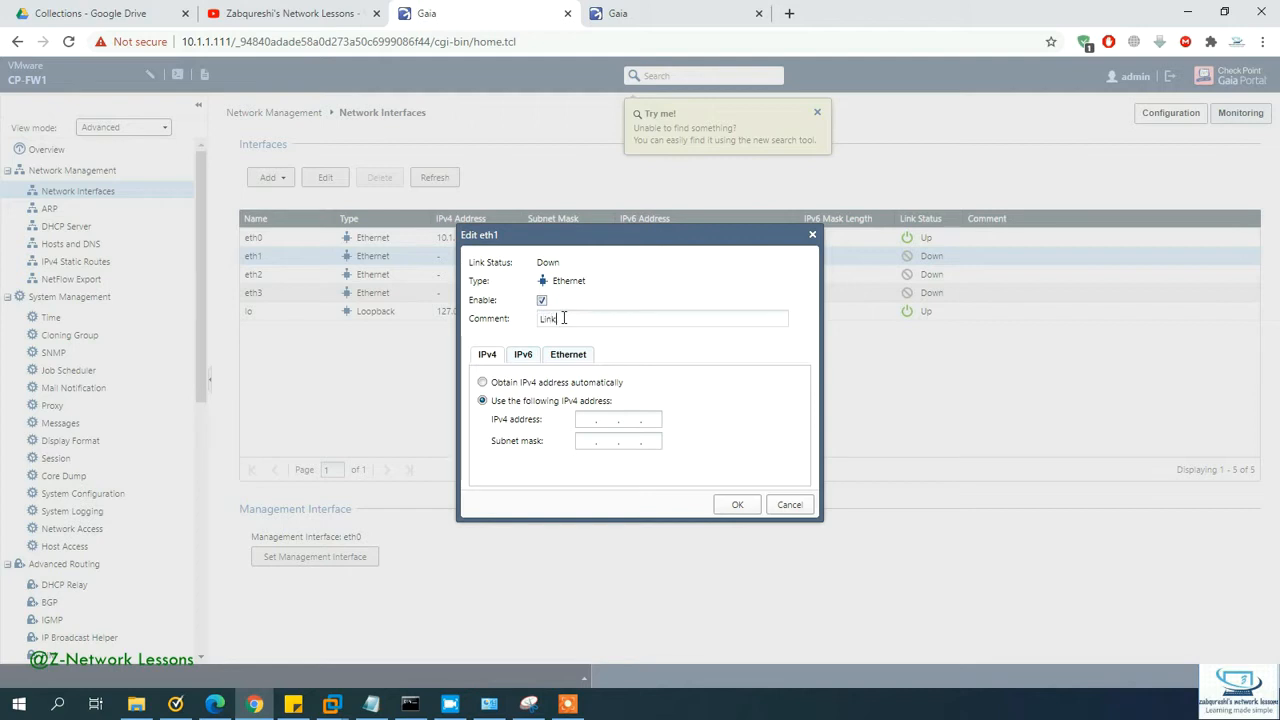
text( to Internet)
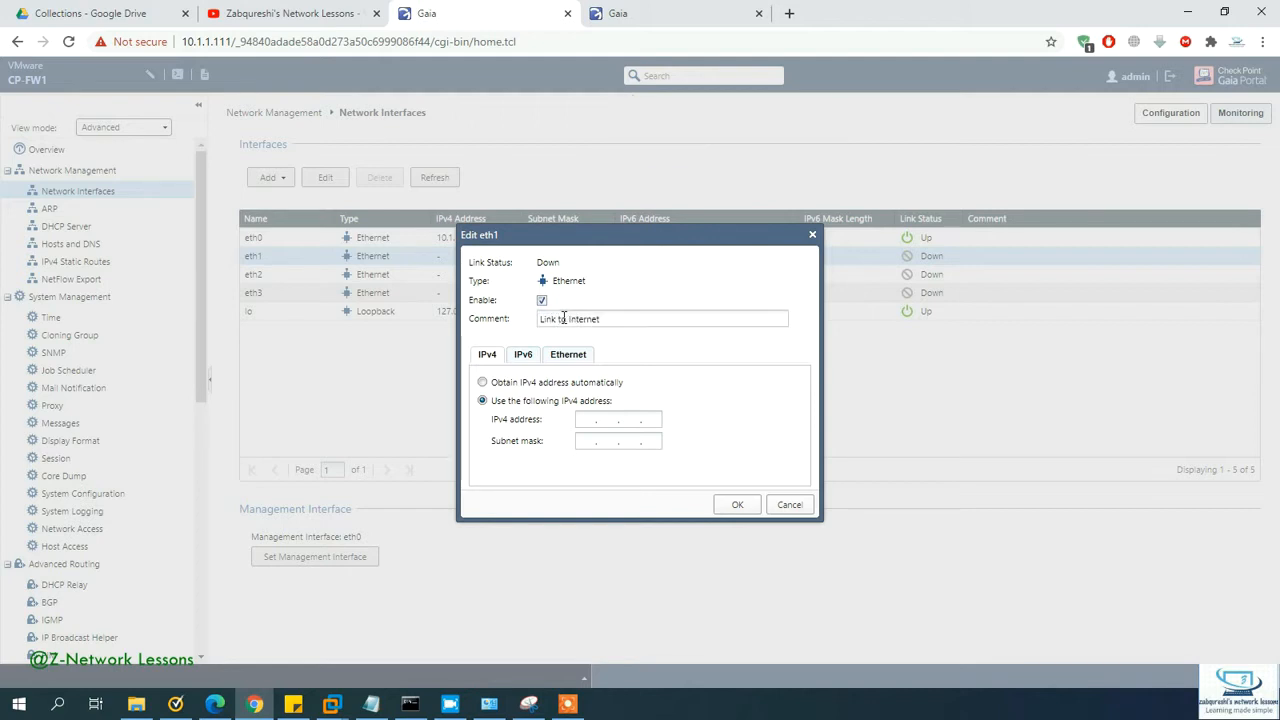
text(192.168.)
text(1.111)
text(25)
text(5.2.55)
key(BackSpace)
key(BackSpace)
text(255.255.)
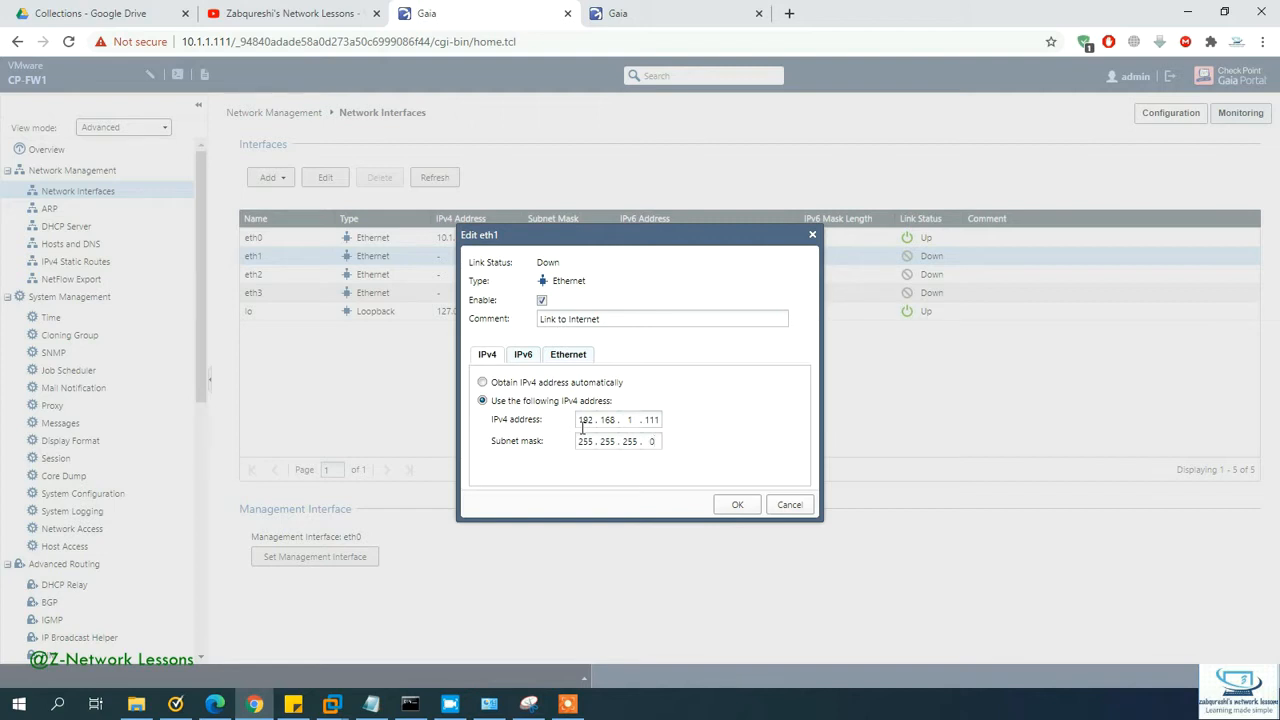
click(736, 505)
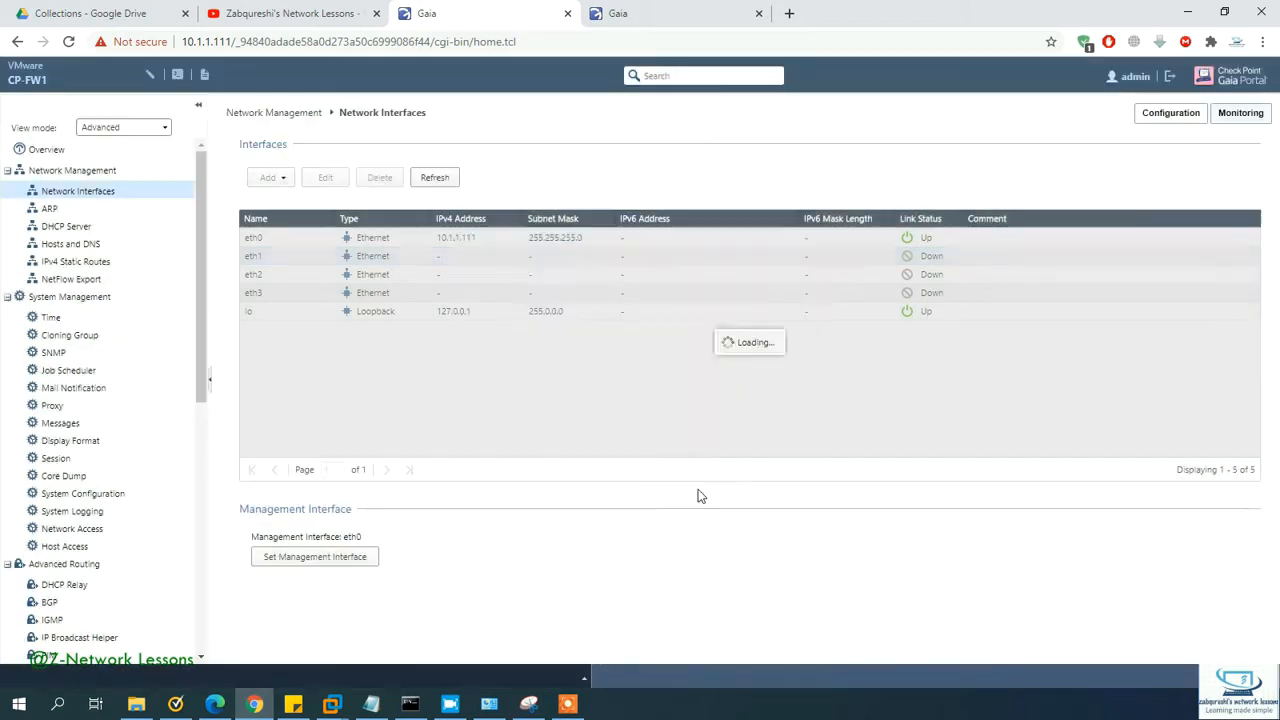
click(365, 275)
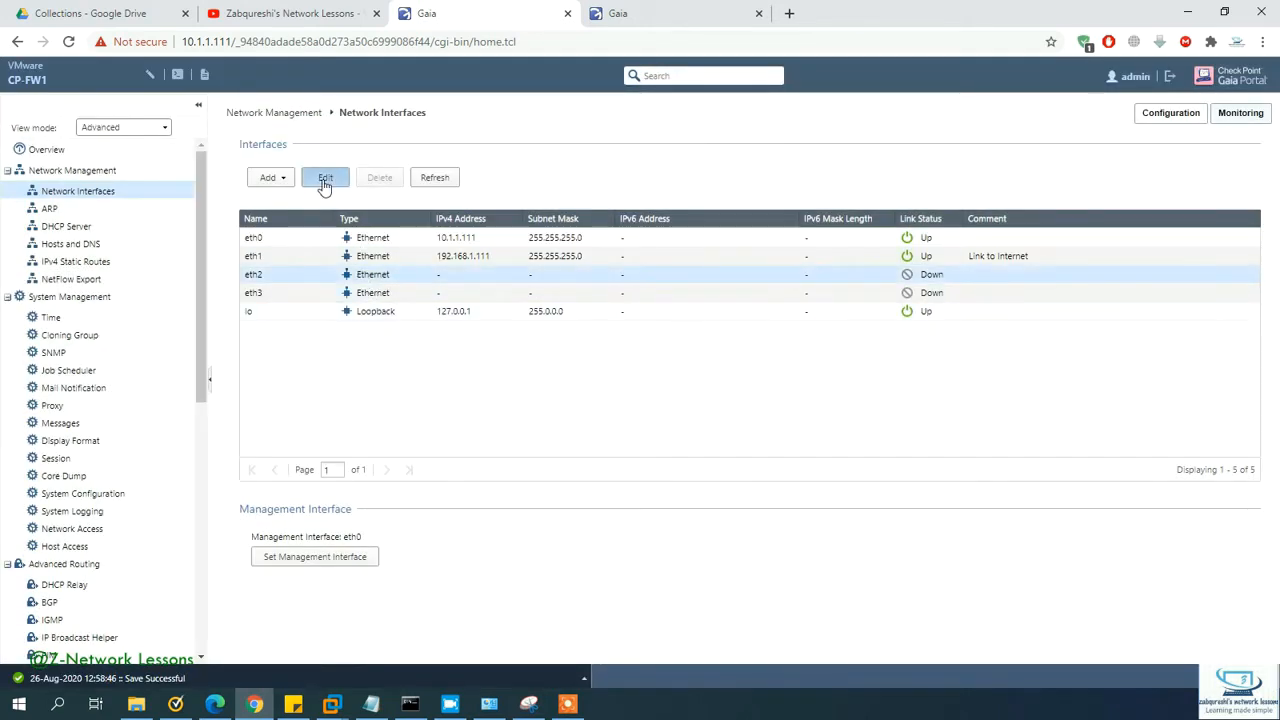
Step: Configure eth2 as 172.16.2.111/255.255.255.0 with the comment 'HA link' and save it
click(325, 180)
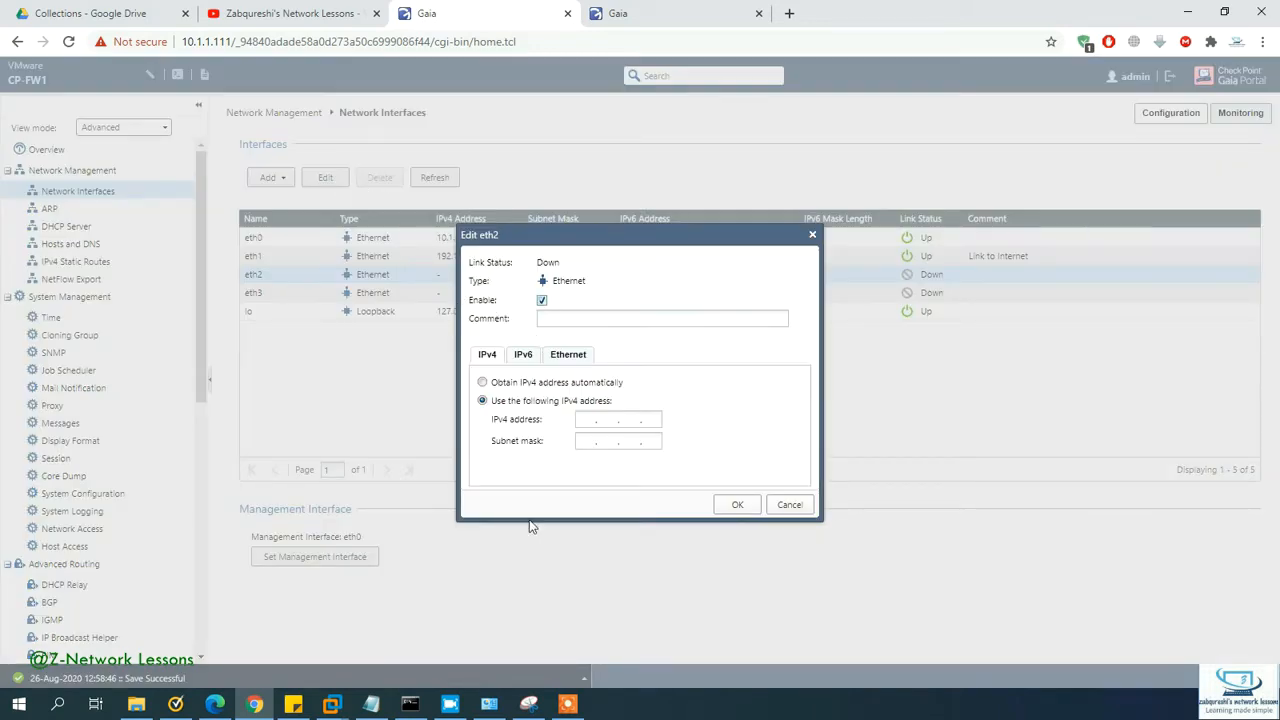
click(528, 704)
click(528, 704)
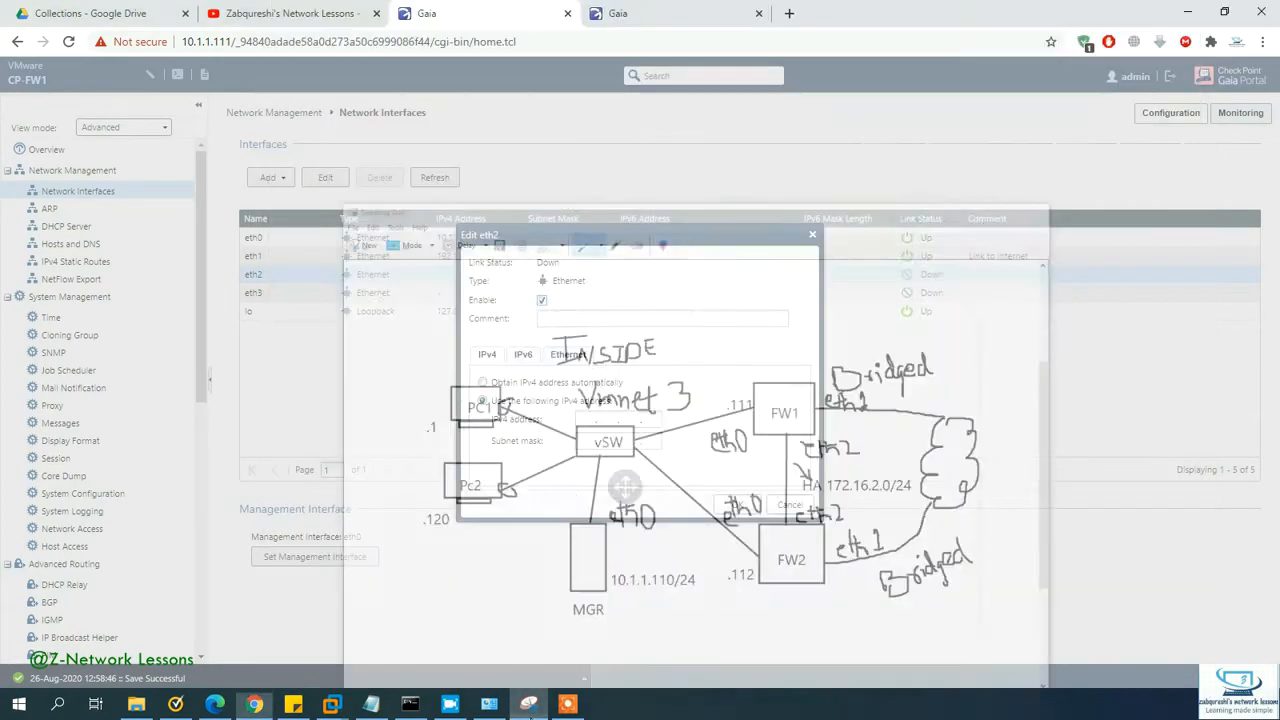
click(574, 323)
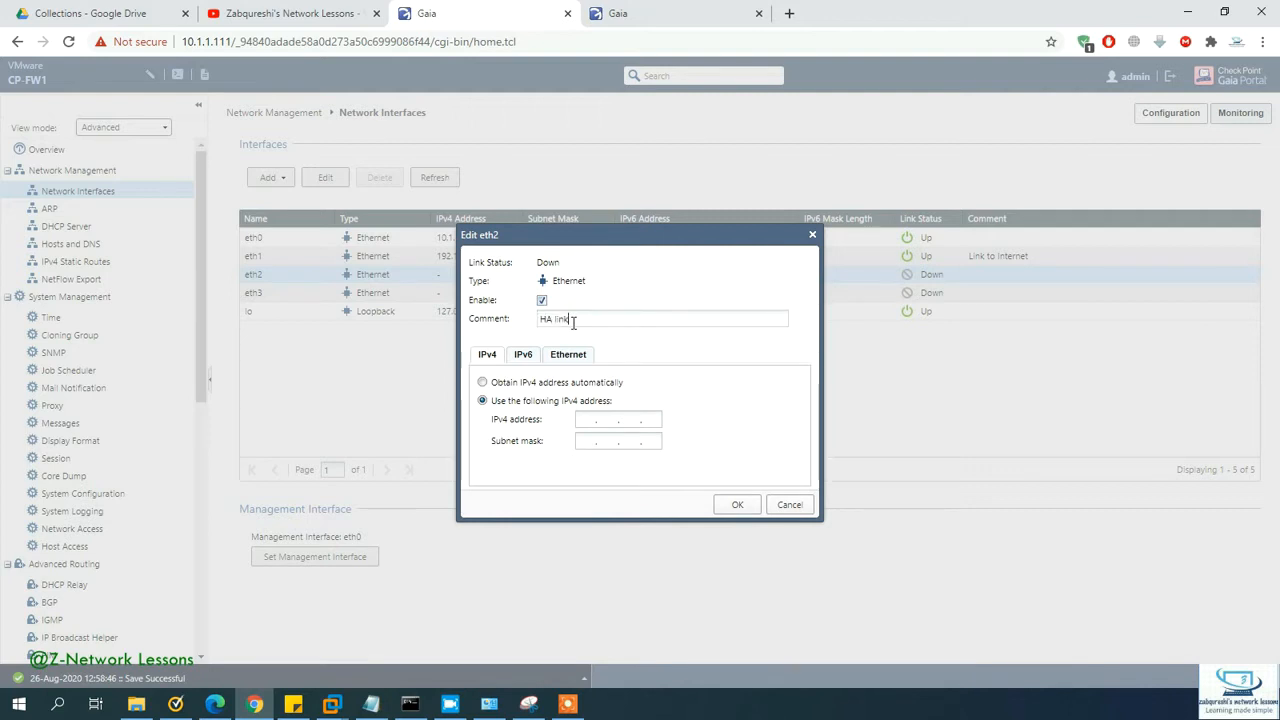
click(587, 418)
text(17)
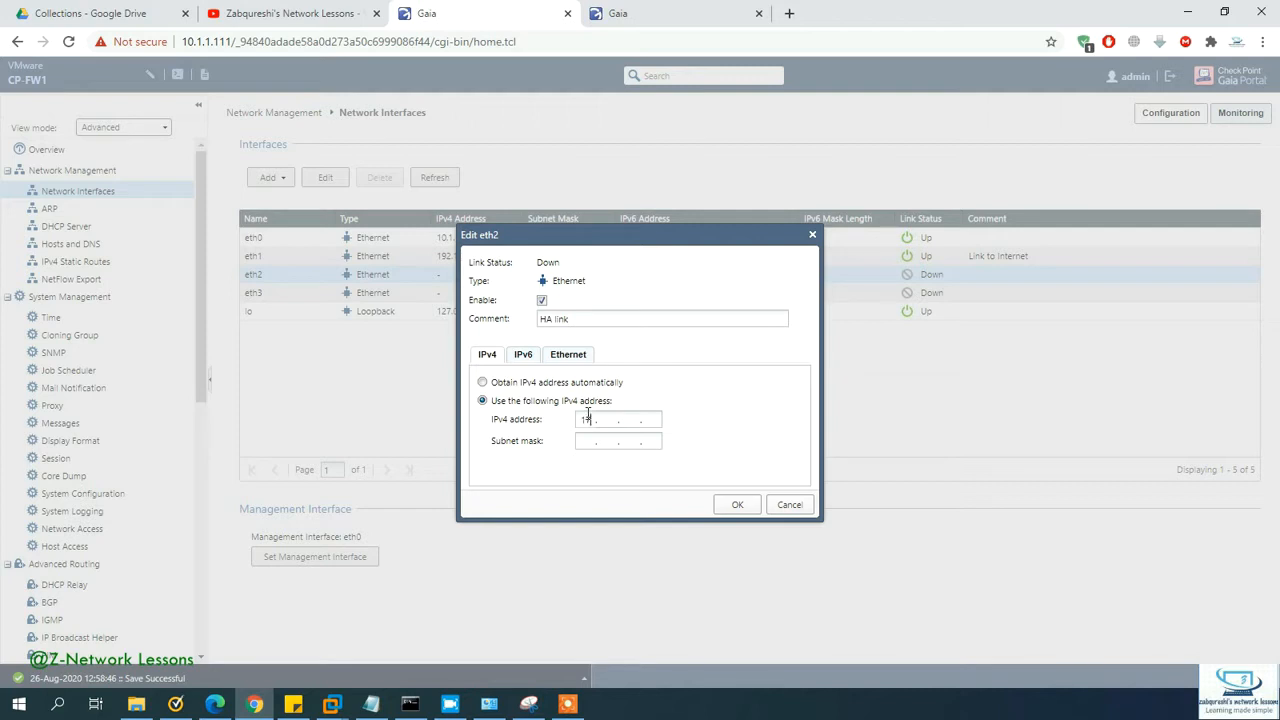
text(2.16.2.111)
key(Tab)
text(255.255.255.0)
click(737, 505)
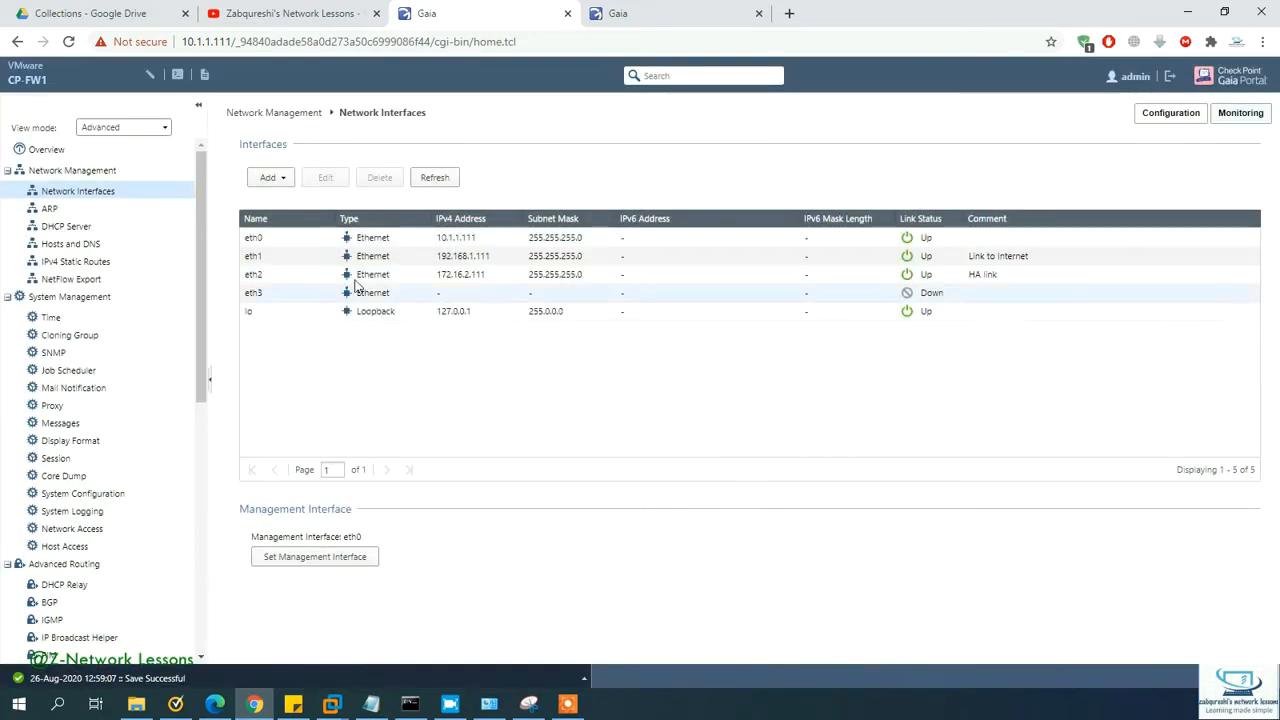
Step: Add 192.168.1.1 as an IP-address gateway on the Default IPv4 static route
click(150, 262)
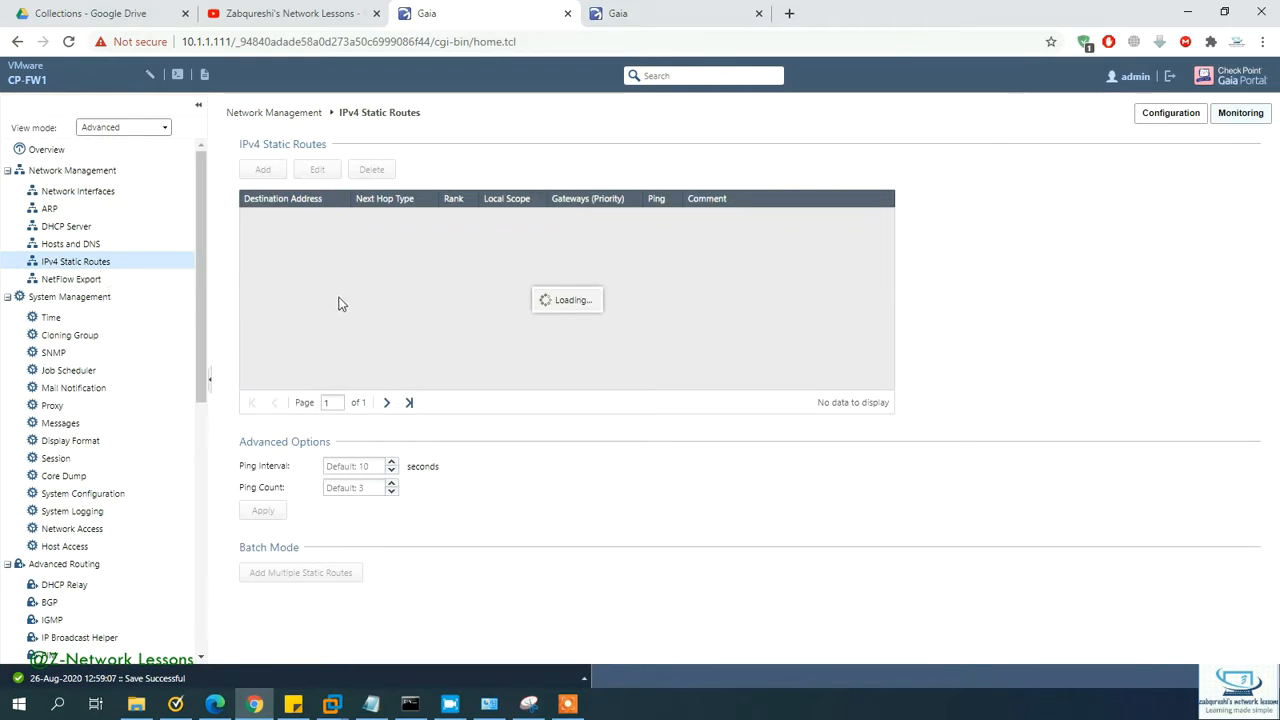
click(378, 222)
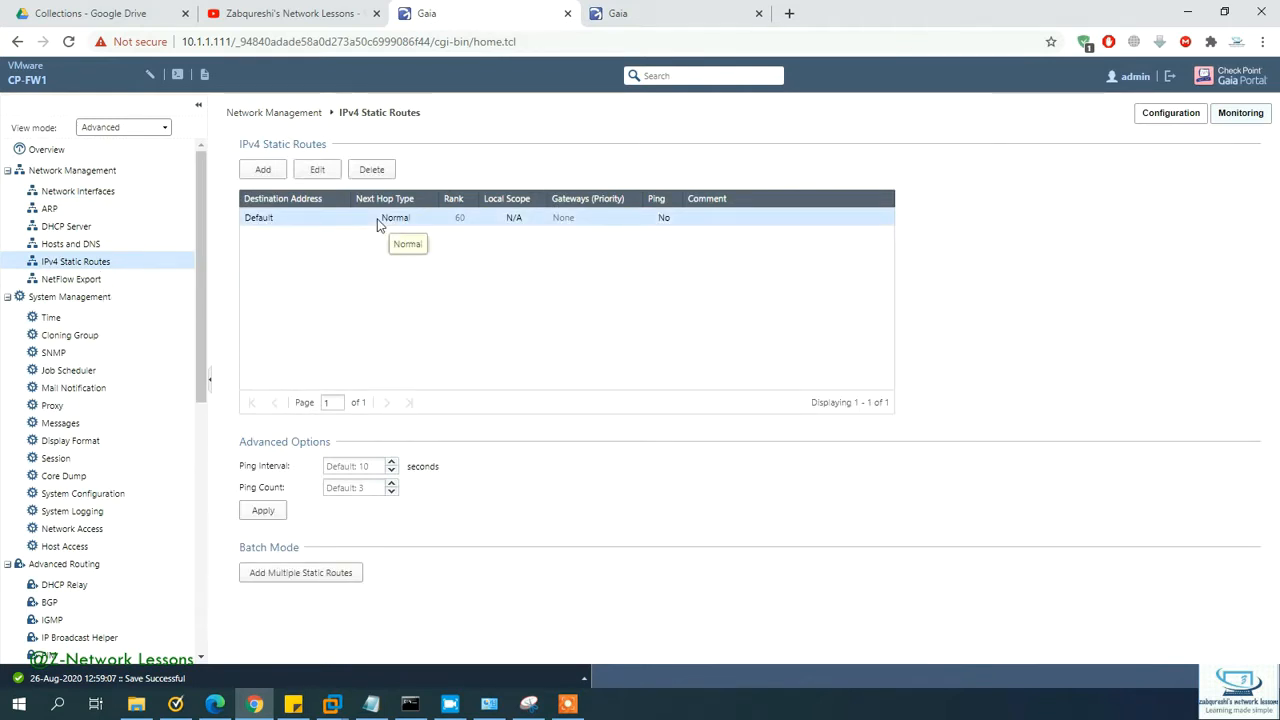
click(324, 176)
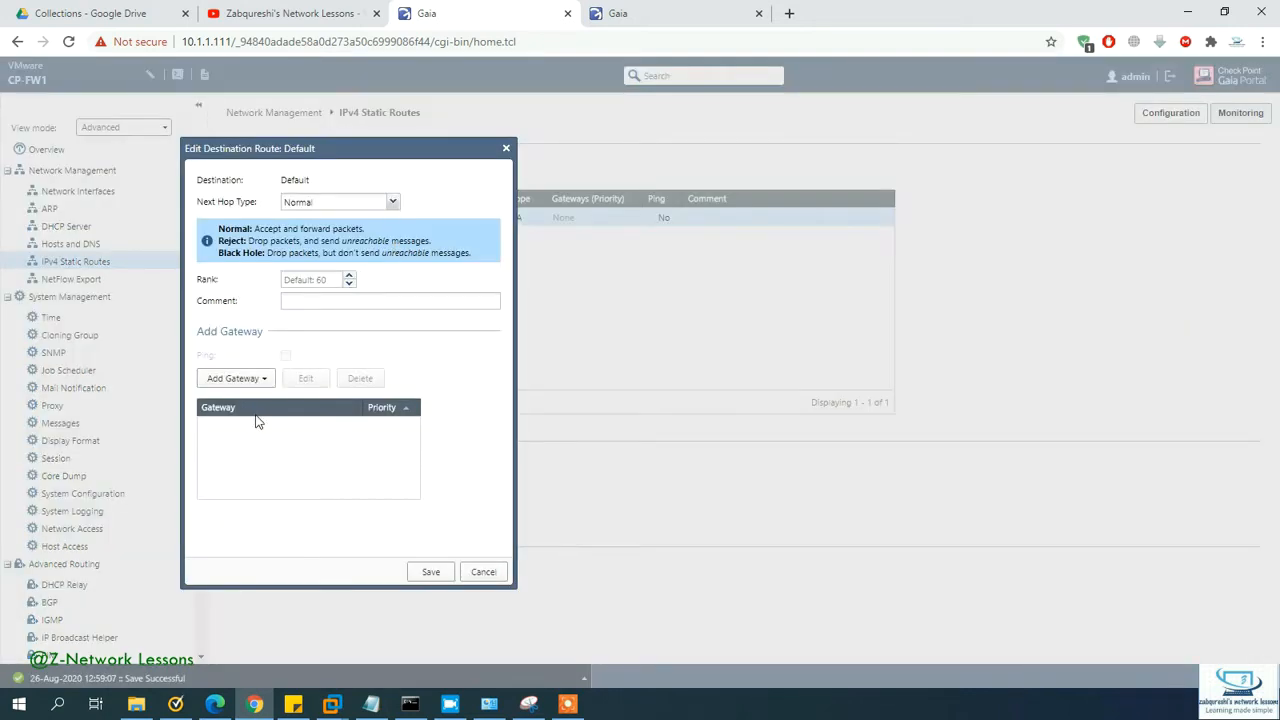
click(250, 408)
click(262, 380)
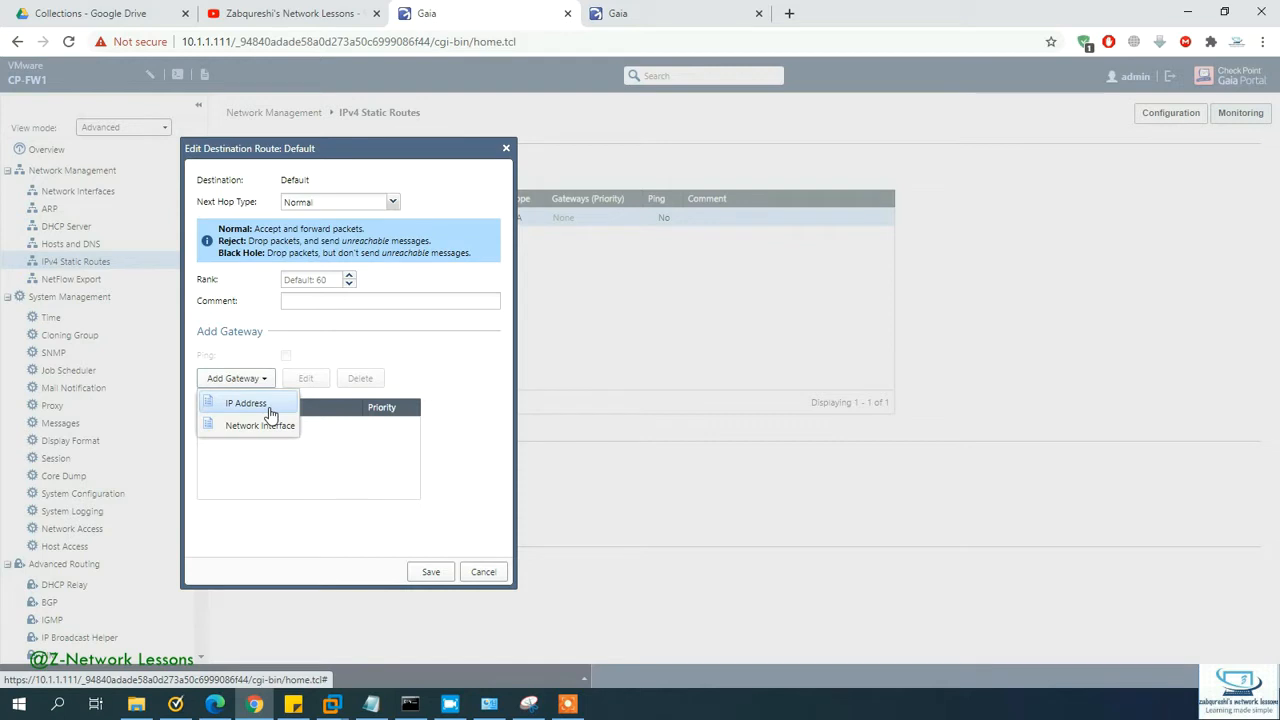
click(247, 404)
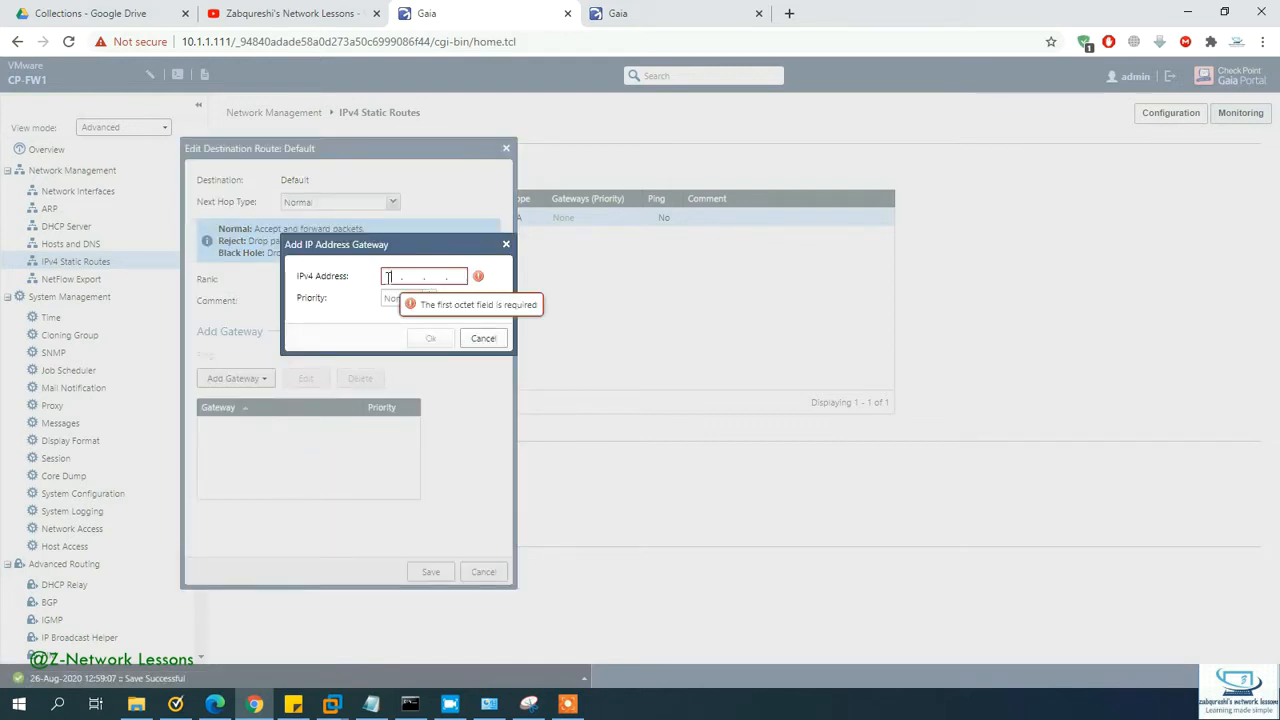
text(192 . 168 )
text(. 11)
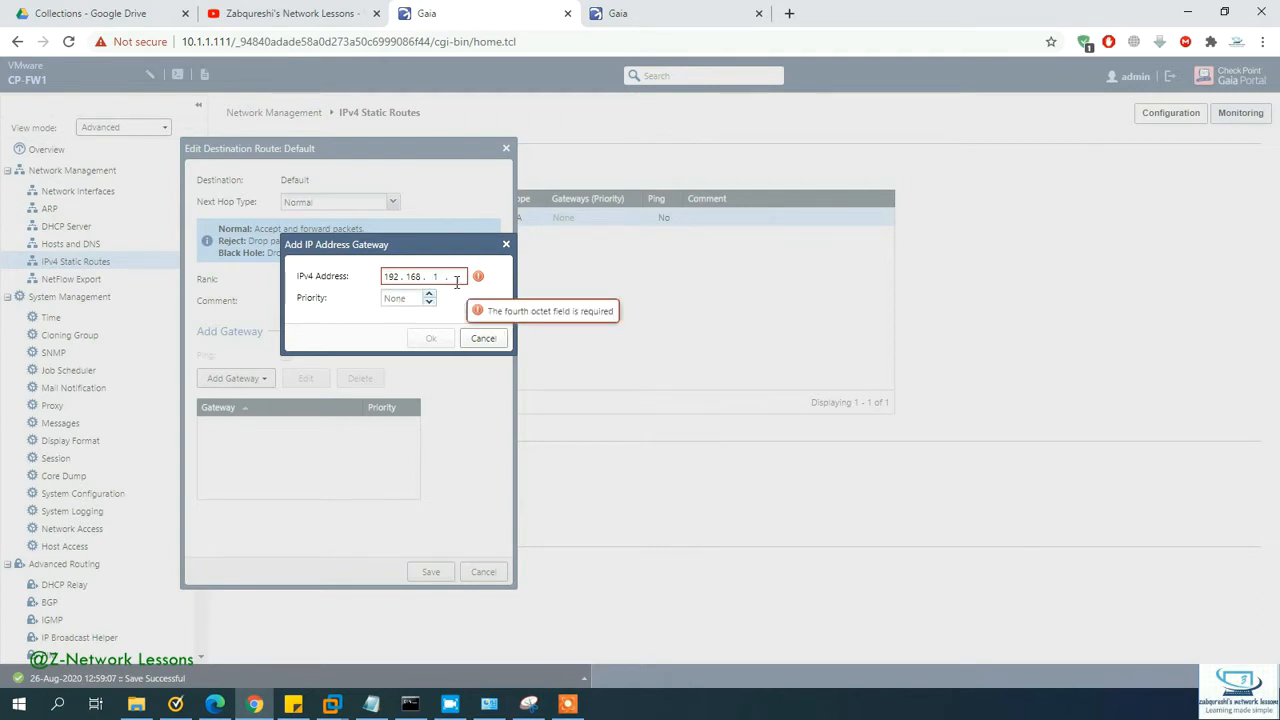
text(1)
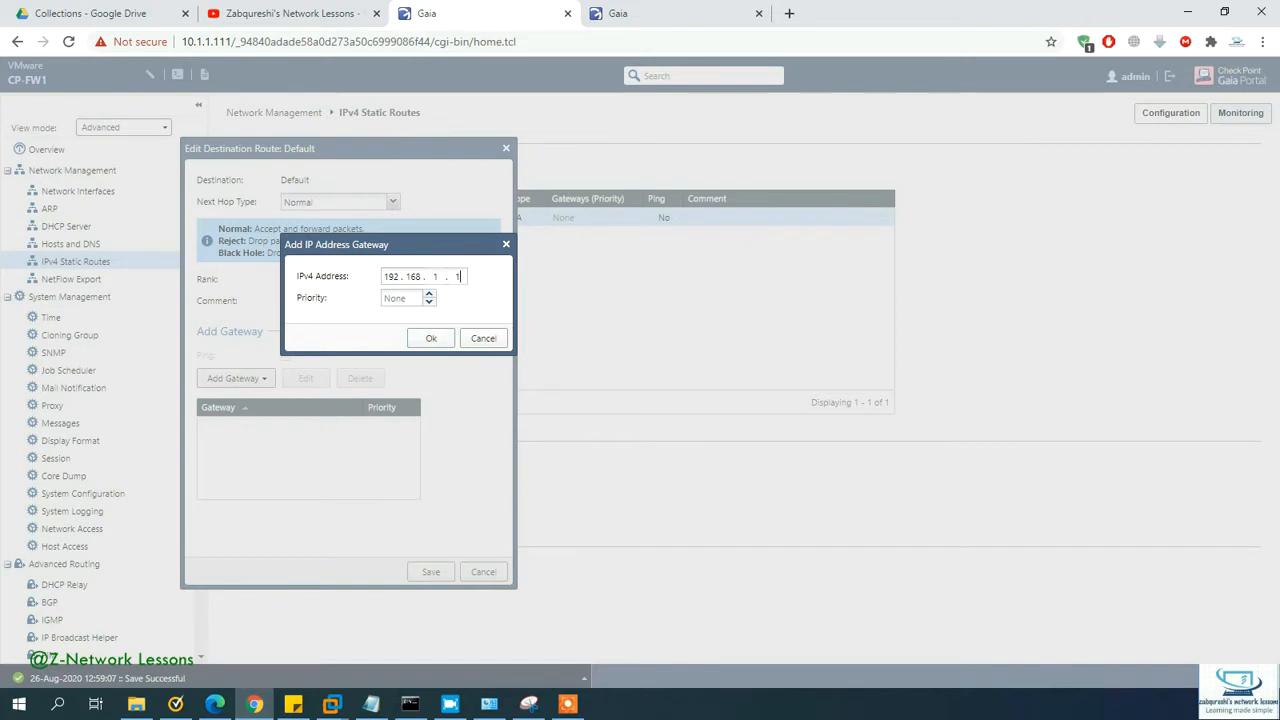
Step: Enter ipconfig /all in the Command Prompt
key(alt+Tab)
click(750, 324)
text(ipconfig)
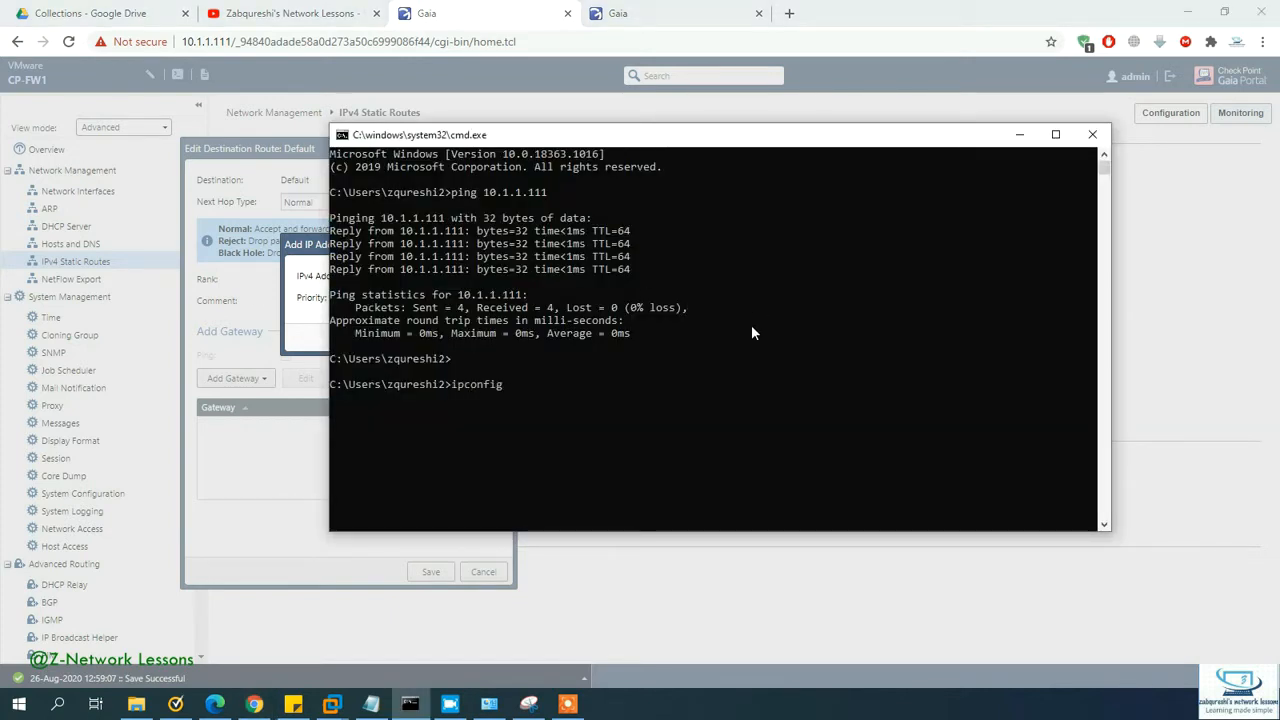
text( /all)
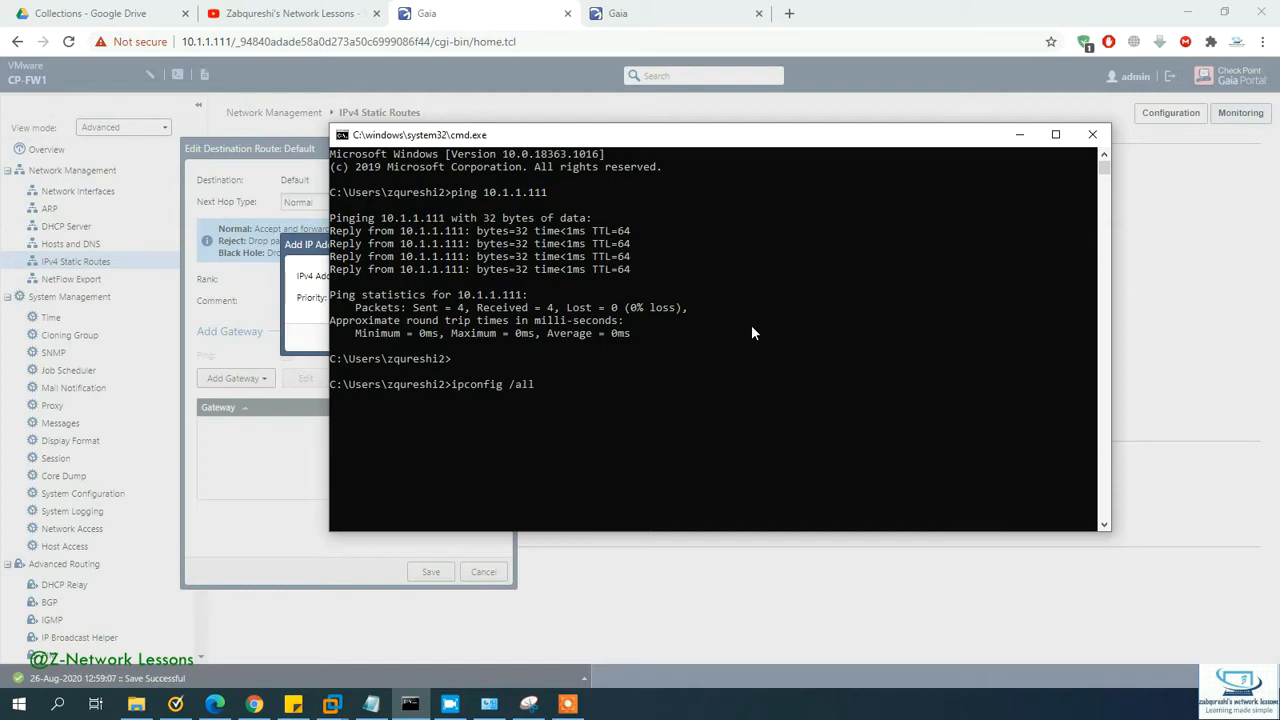
Step: Find and copy the default gateway 192.168.1.1 from the ipconfig output, then minimize the console
key(Return)
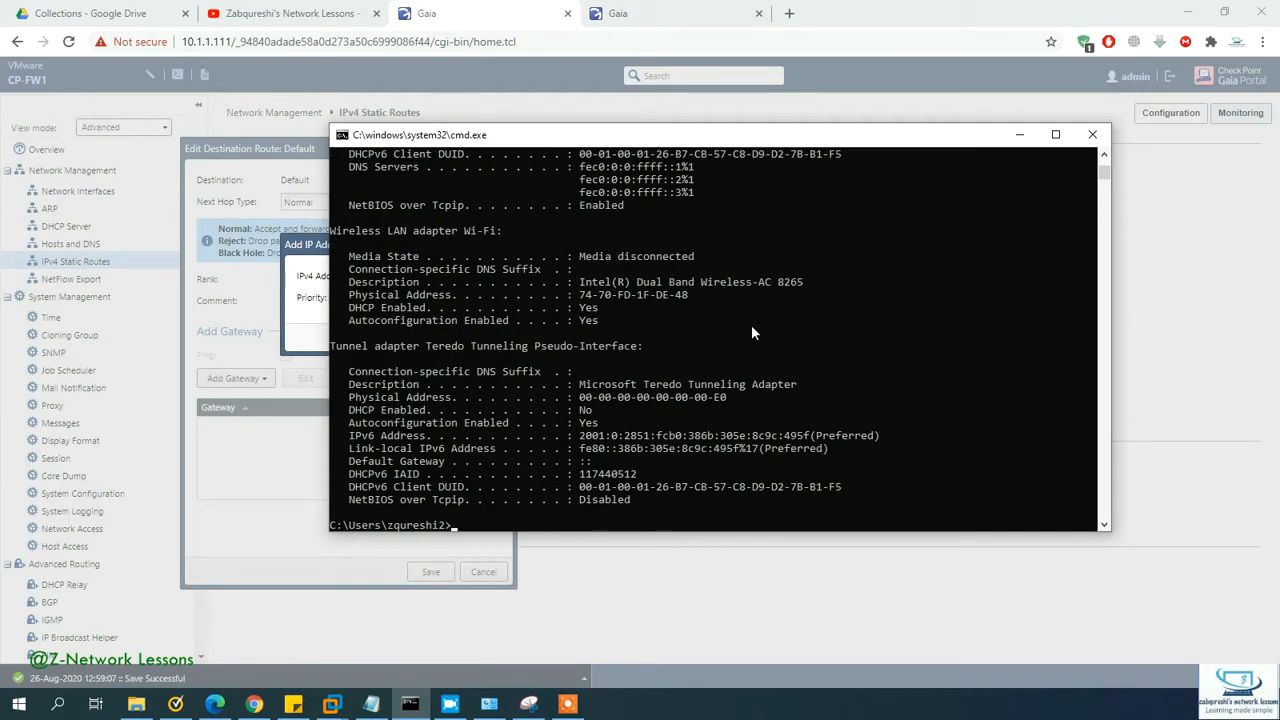
scroll(460, 383, up, 2)
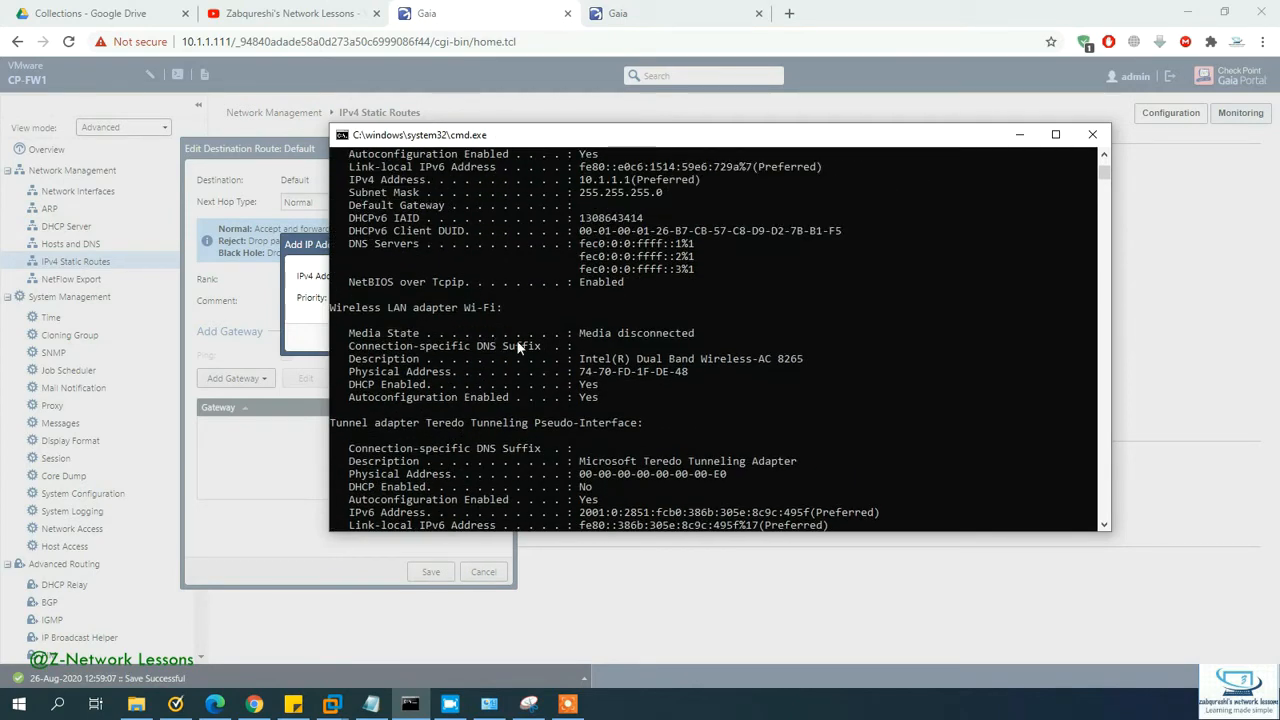
scroll(518, 347, up, 4)
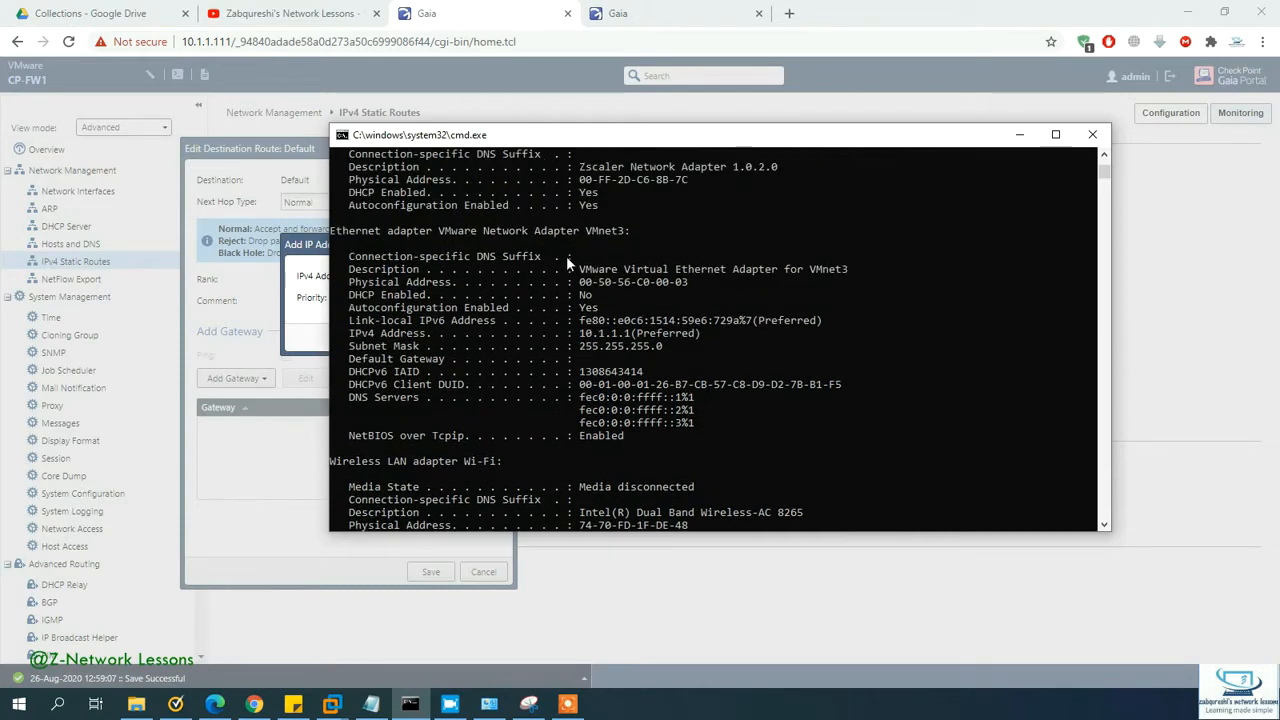
scroll(567, 270, up, 10)
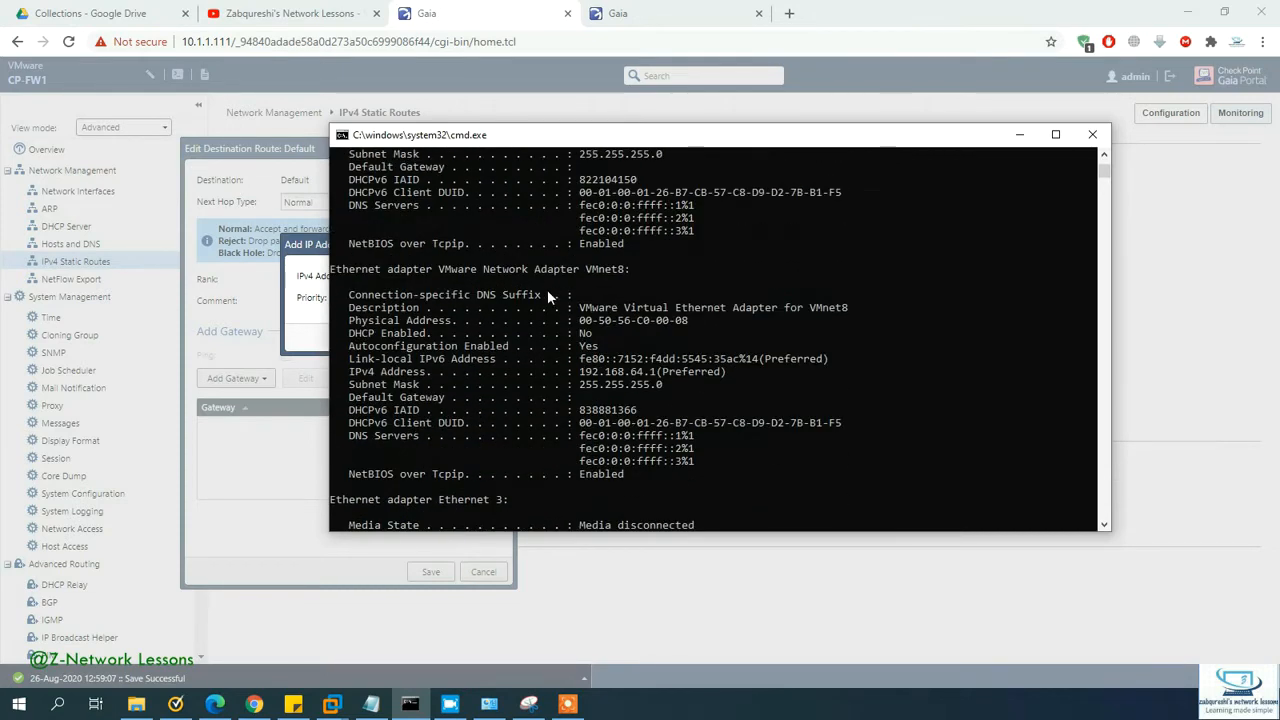
scroll(505, 285, up, 9)
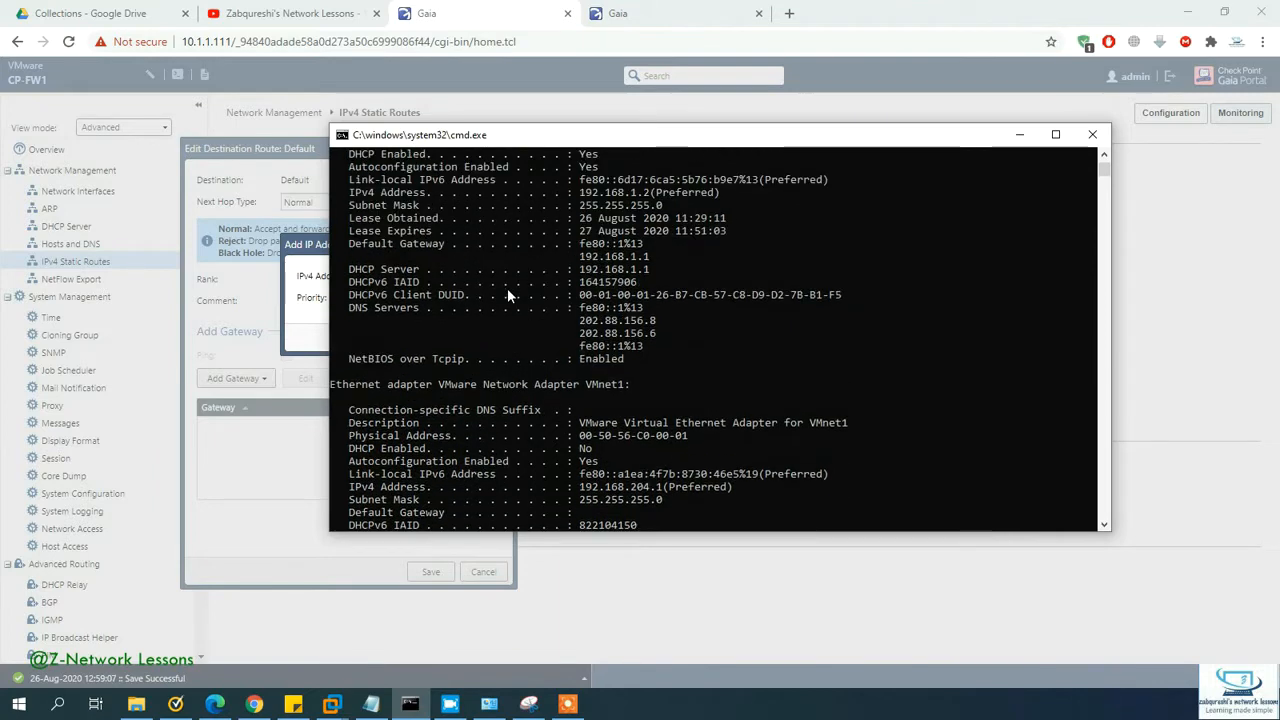
scroll(507, 293, up, 4)
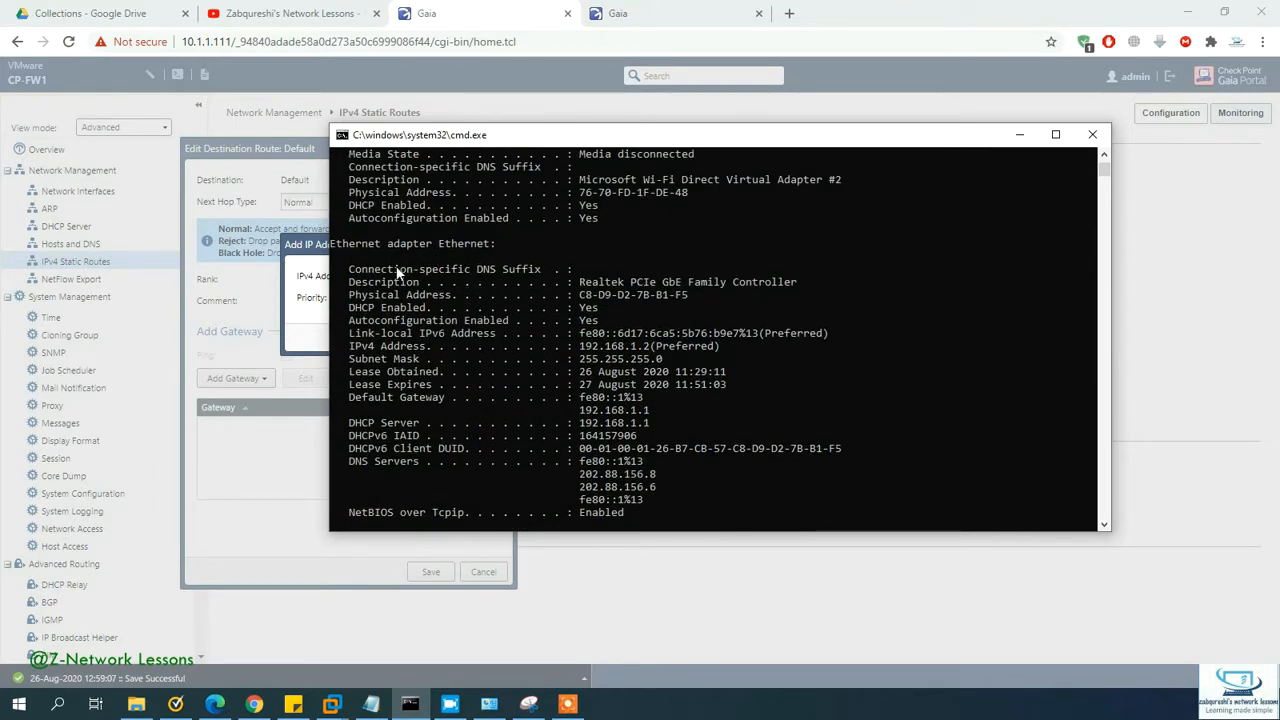
drag(581, 423, 645, 418)
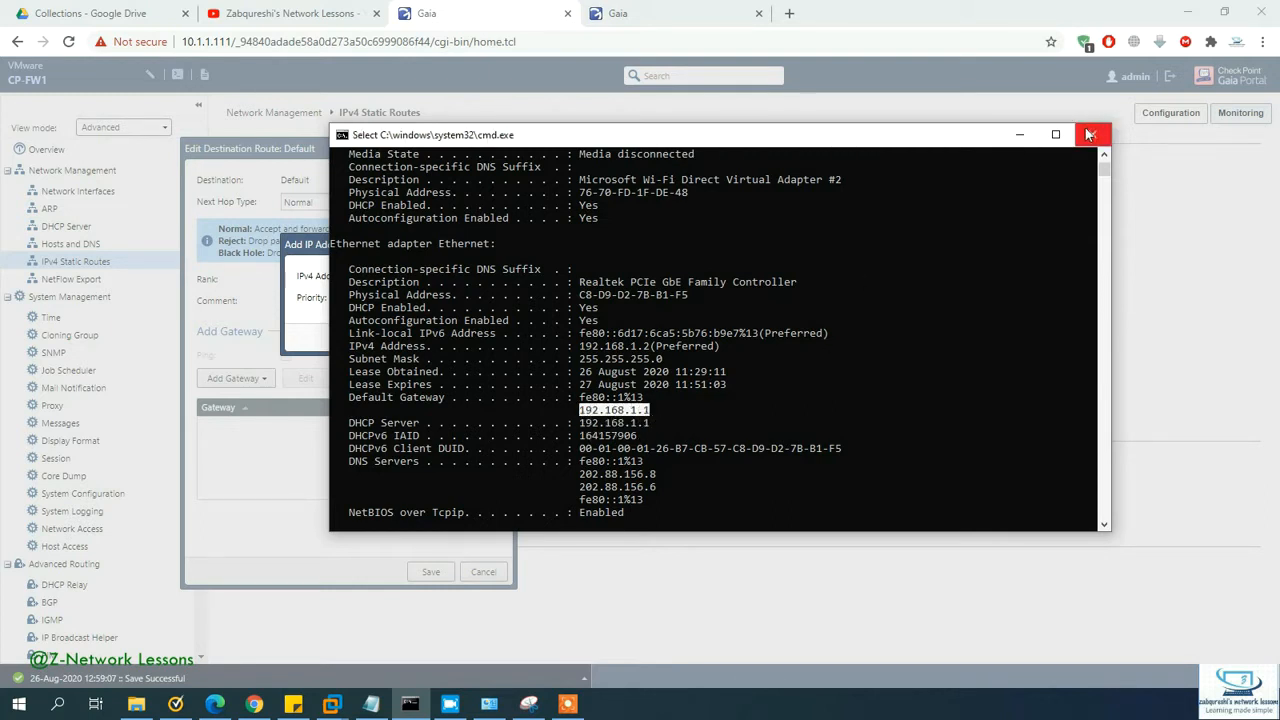
click(1020, 136)
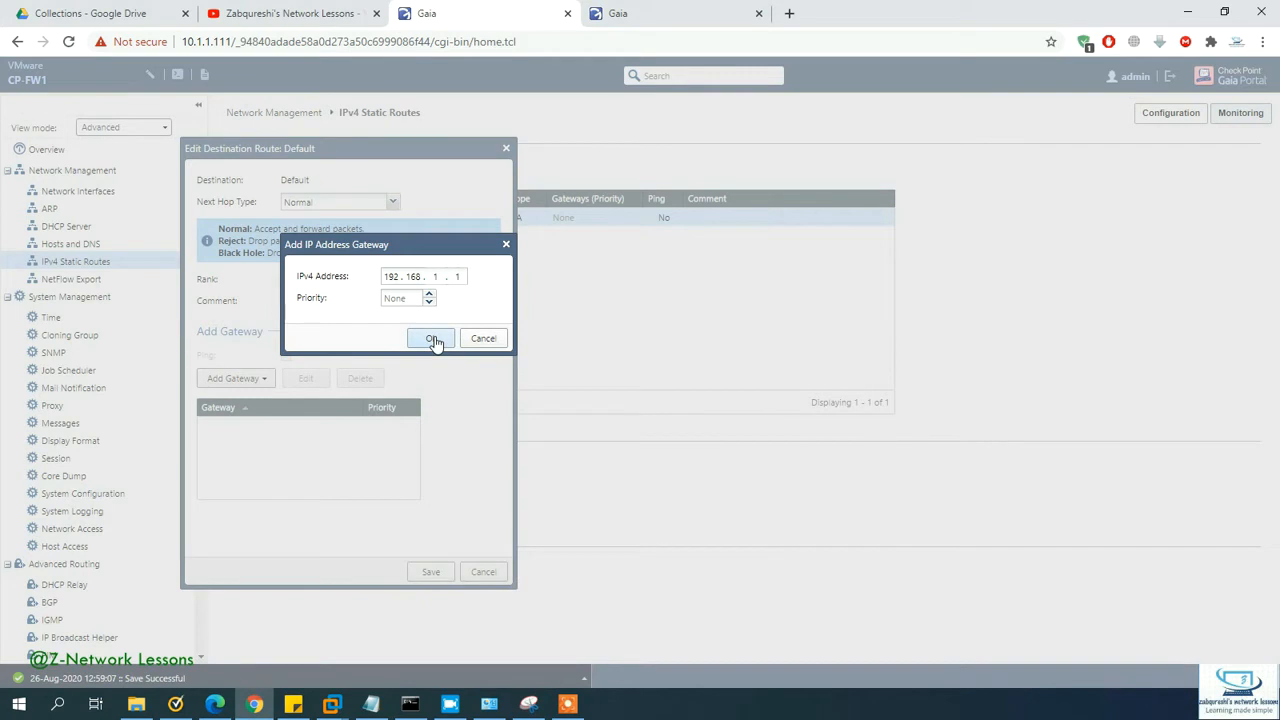
Step: Save CP-FW1's default route via 192.168.1.1, then log in to CP-FW2's Gaia Portal as admin
click(432, 340)
click(426, 574)
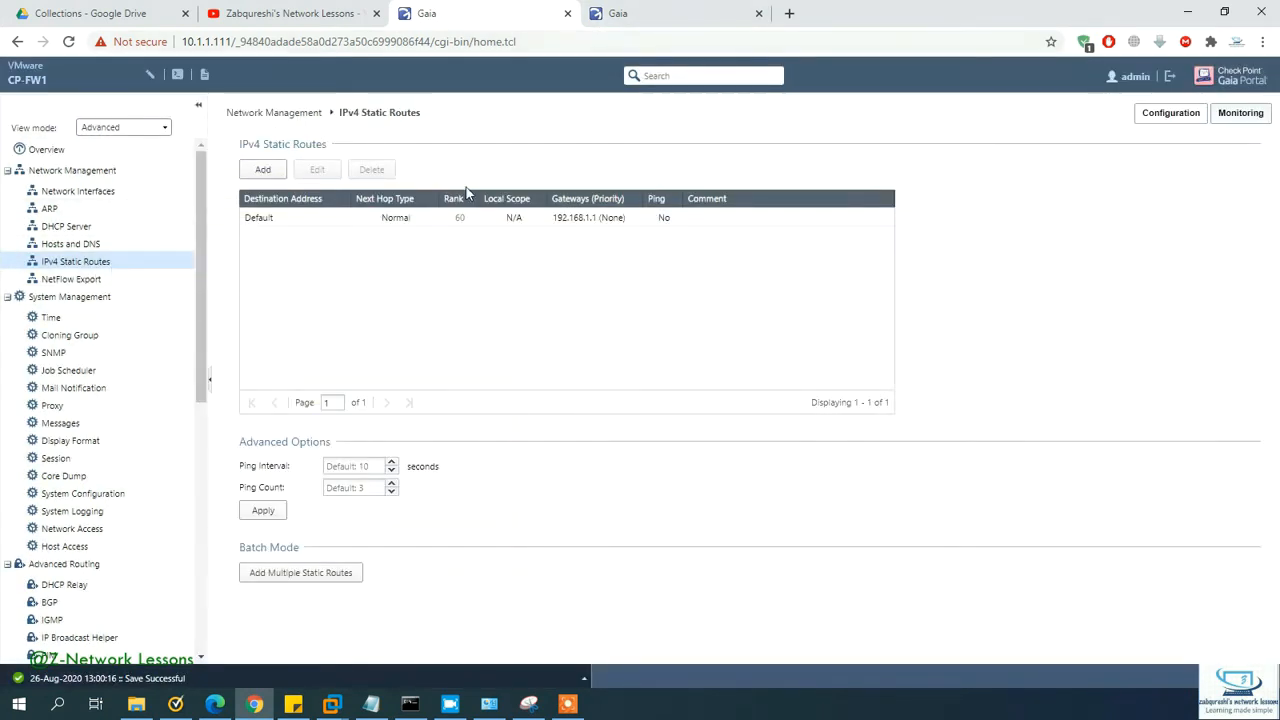
click(663, 14)
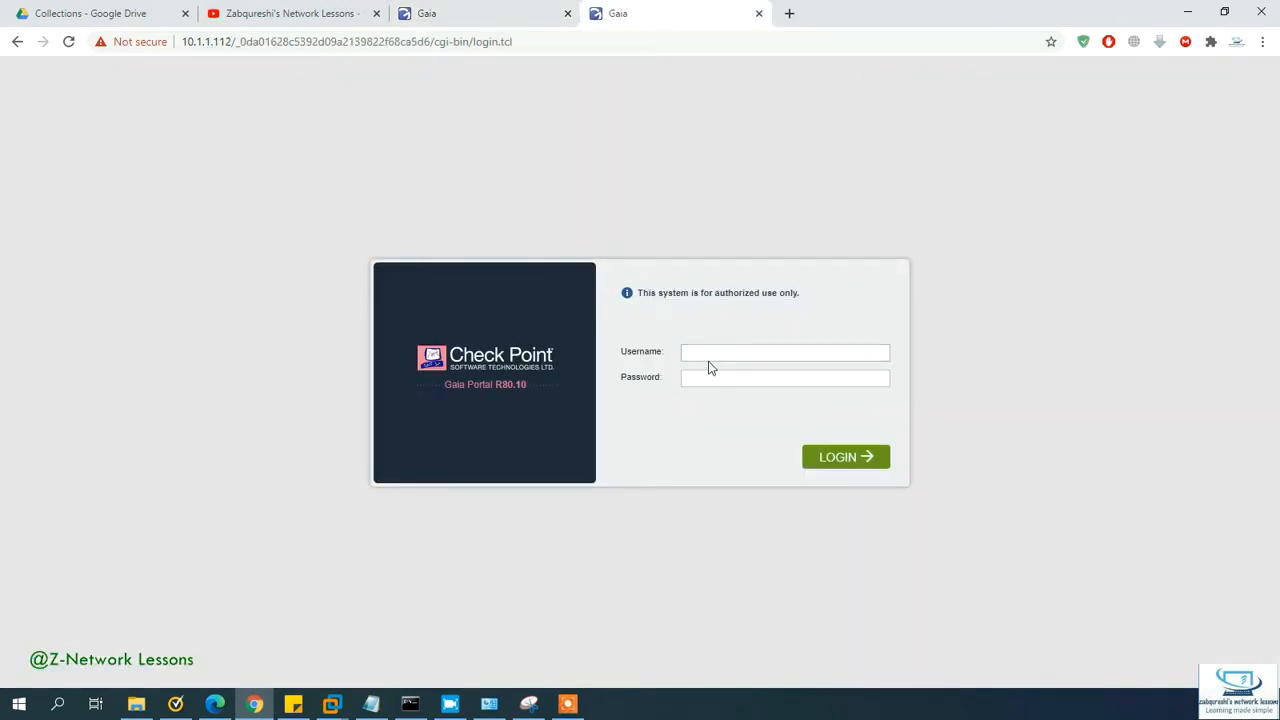
text(admin)
key(Tab)
text(a)
key(Return)
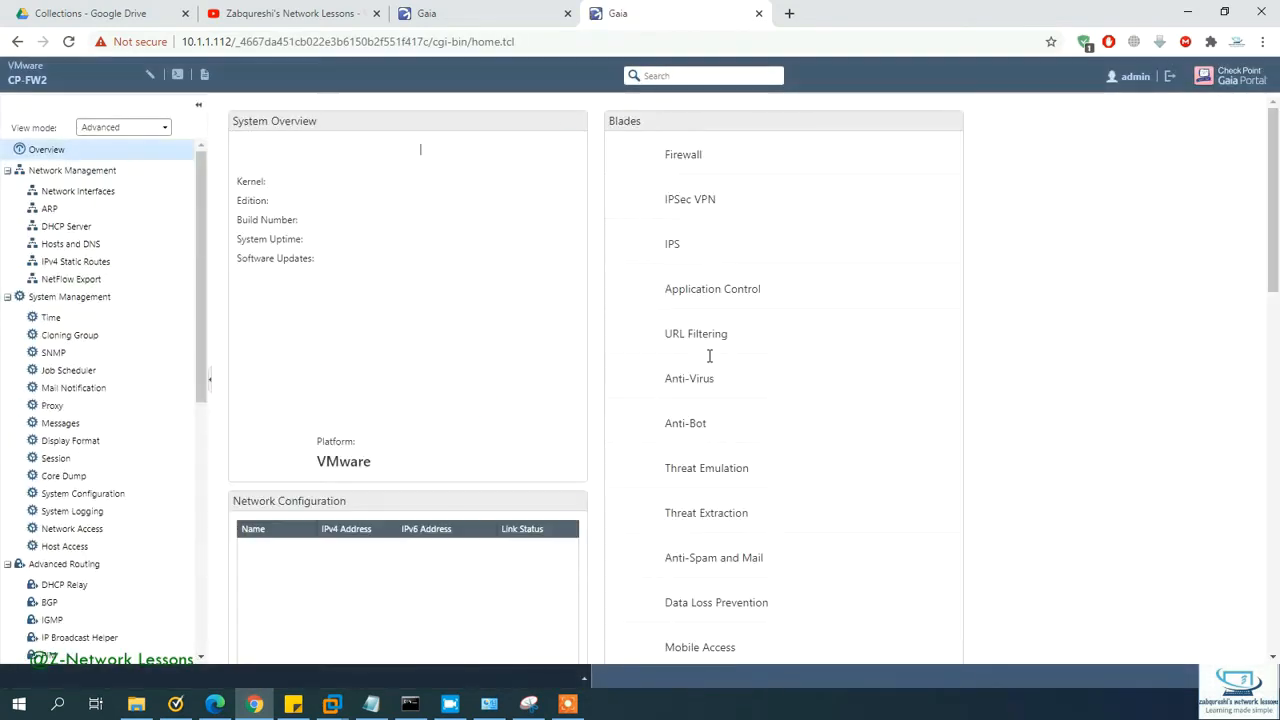
Step: Enable CP-FW2's eth1 with comment 'Link to internet' and address 192.168.1.112/255.255.255.0
click(80, 191)
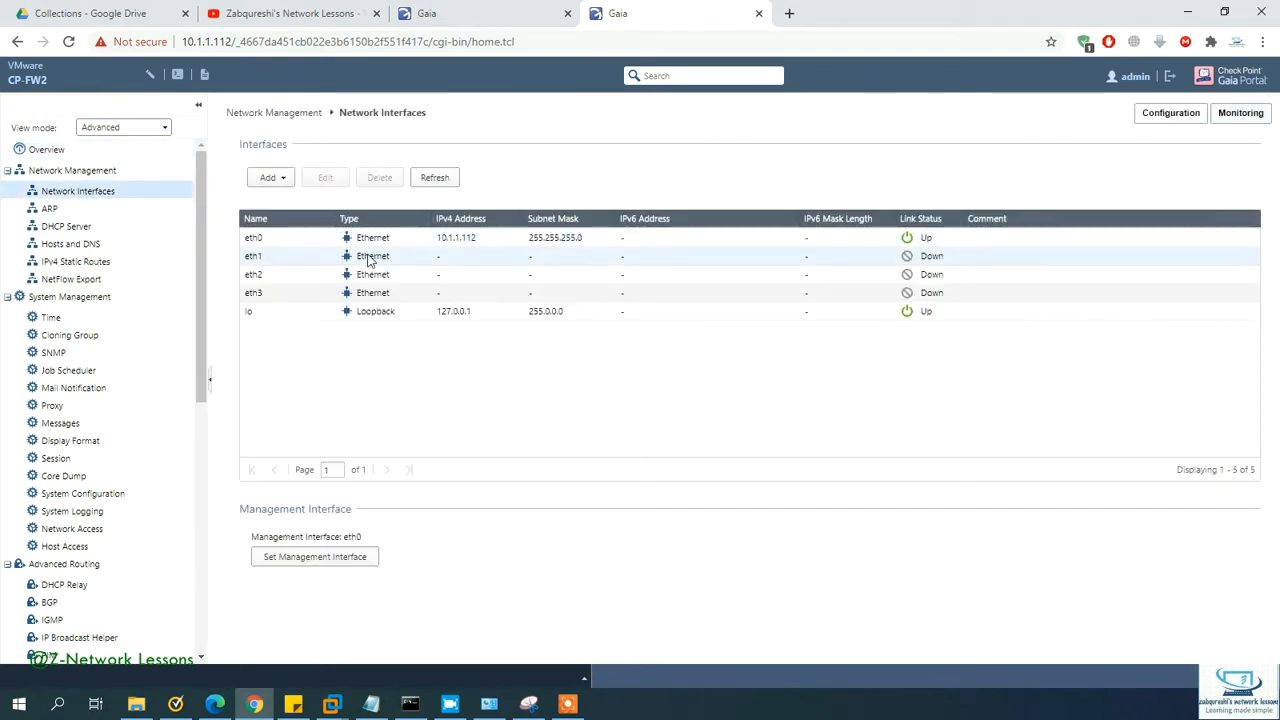
click(368, 258)
click(316, 186)
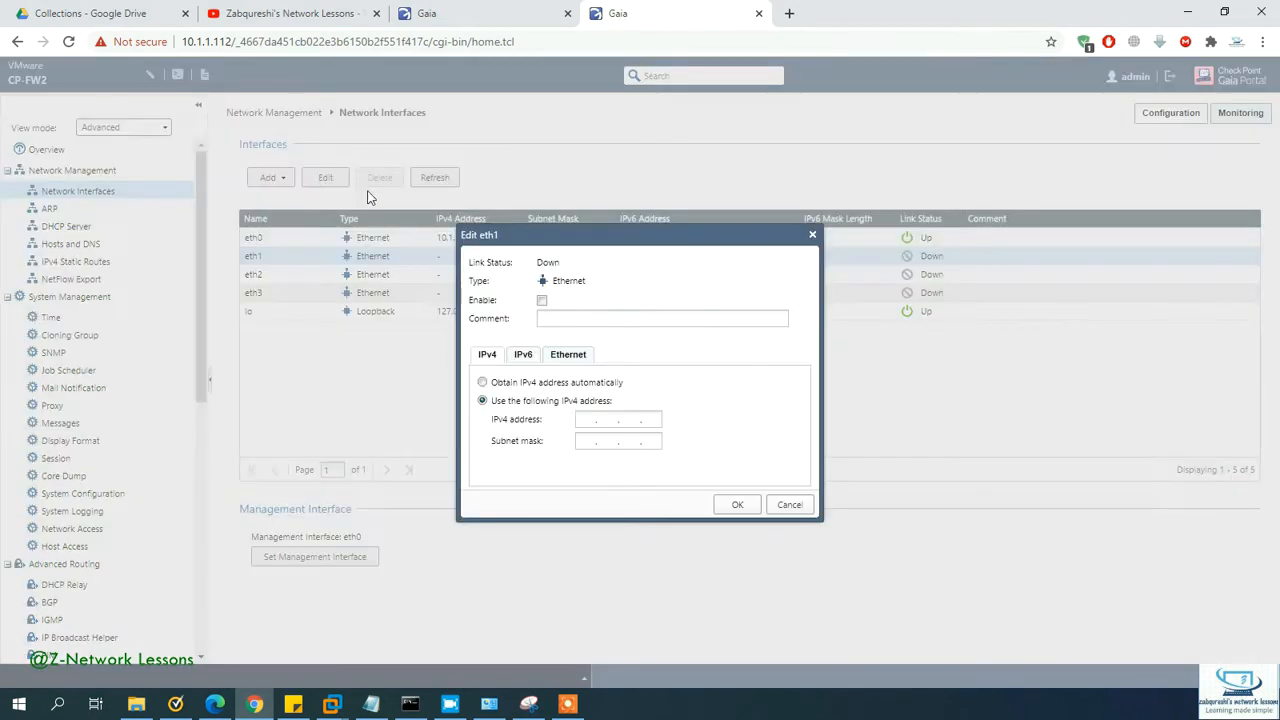
click(550, 316)
text(Link to internet)
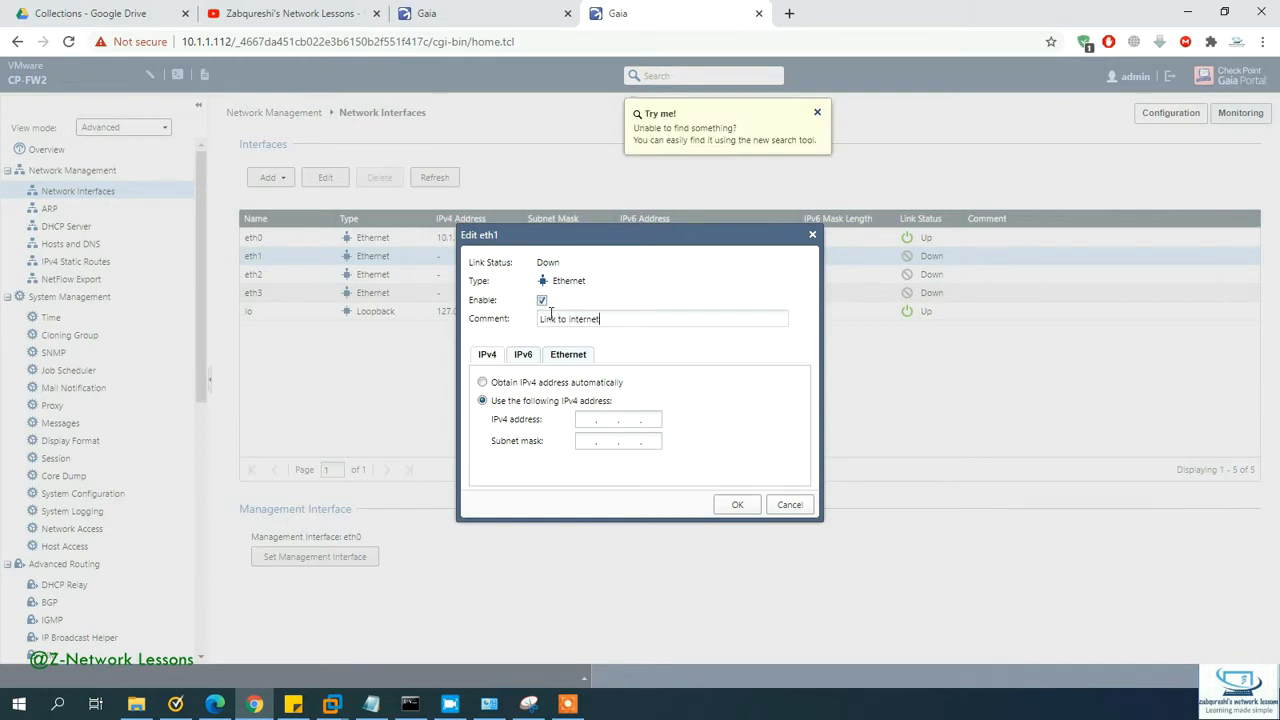
click(585, 419)
text(192.168.)
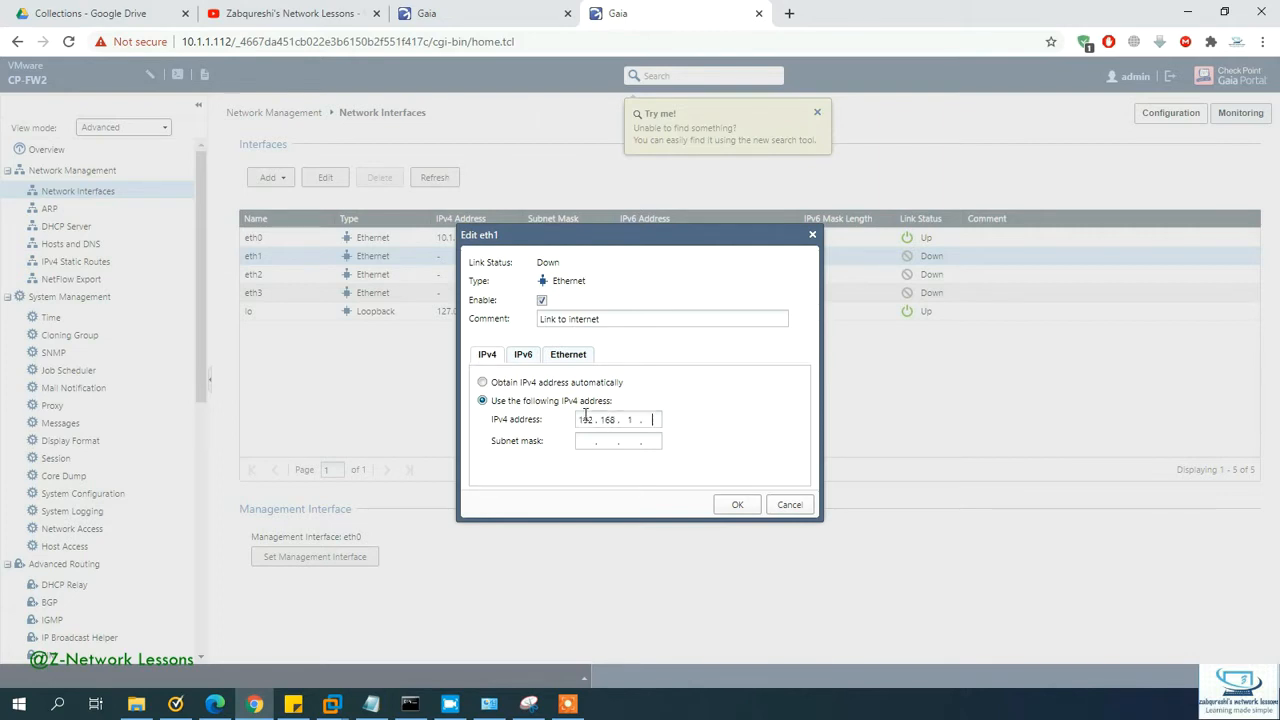
text(1.112)
text(255.255.255.)
text(0)
click(733, 507)
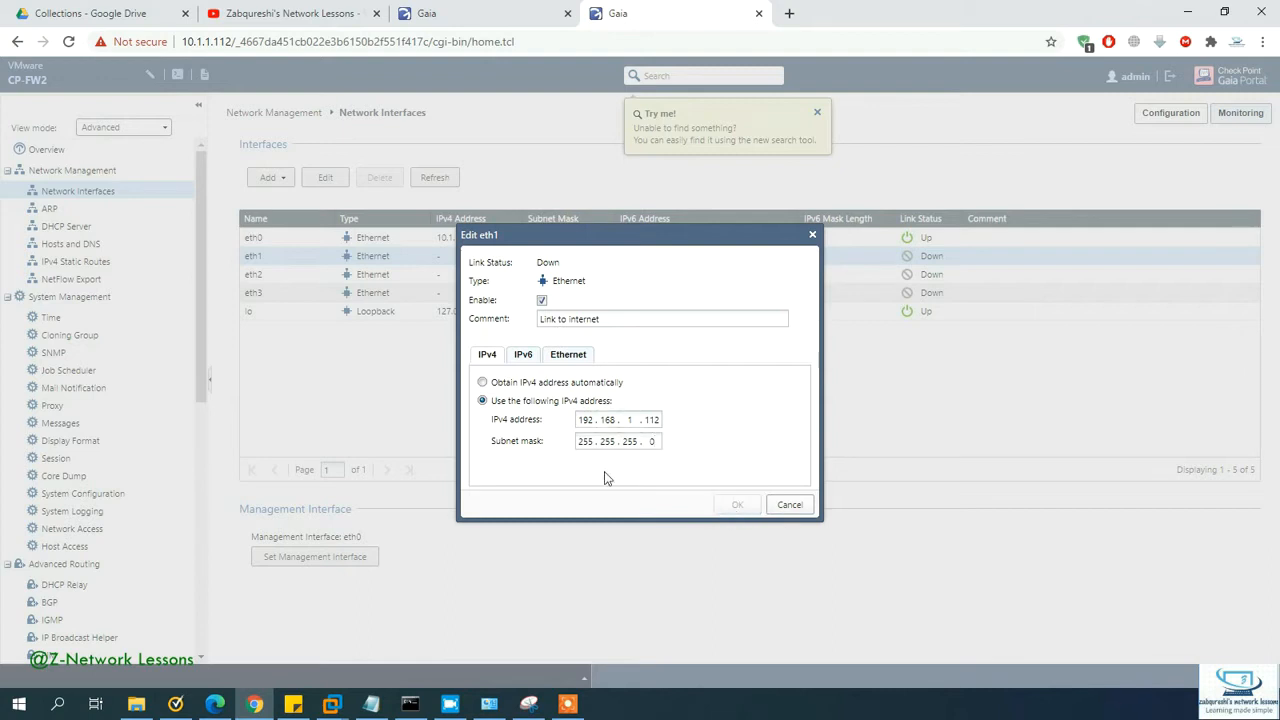
Step: Enable eth2 with comment 'Ha link' and address 172.16.2.112/255.255.255.0
click(392, 276)
click(340, 180)
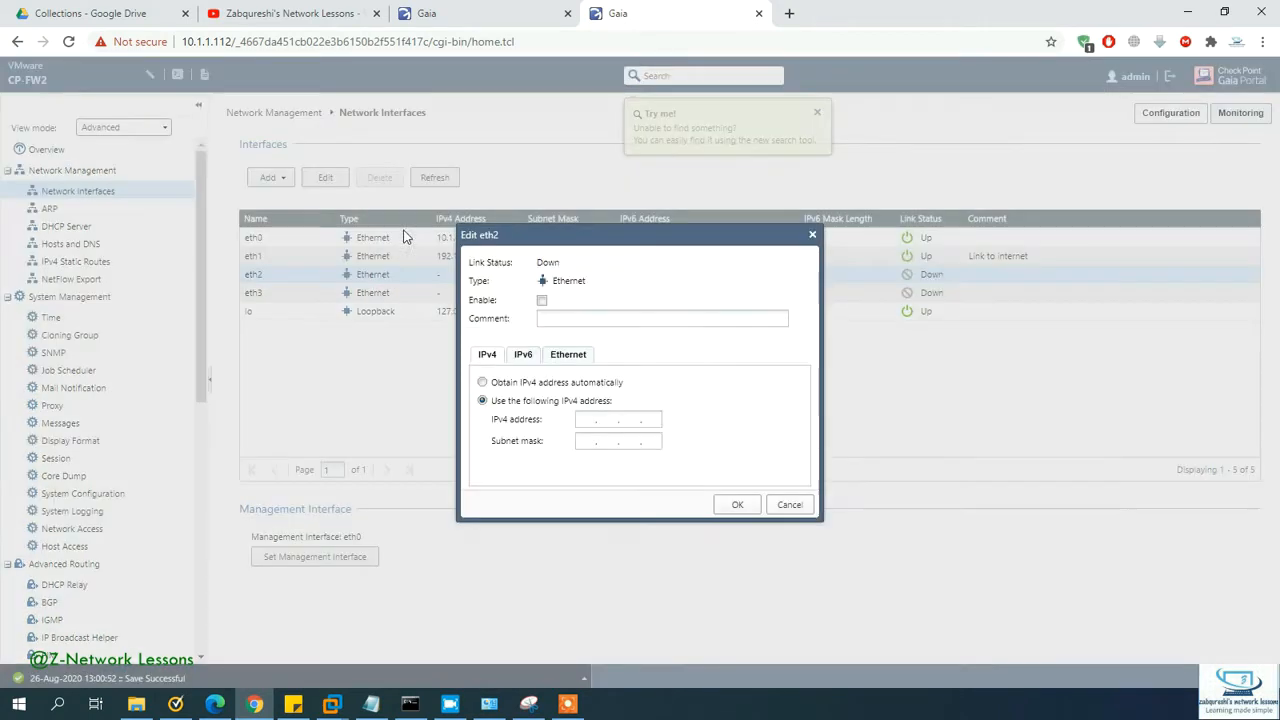
click(550, 320)
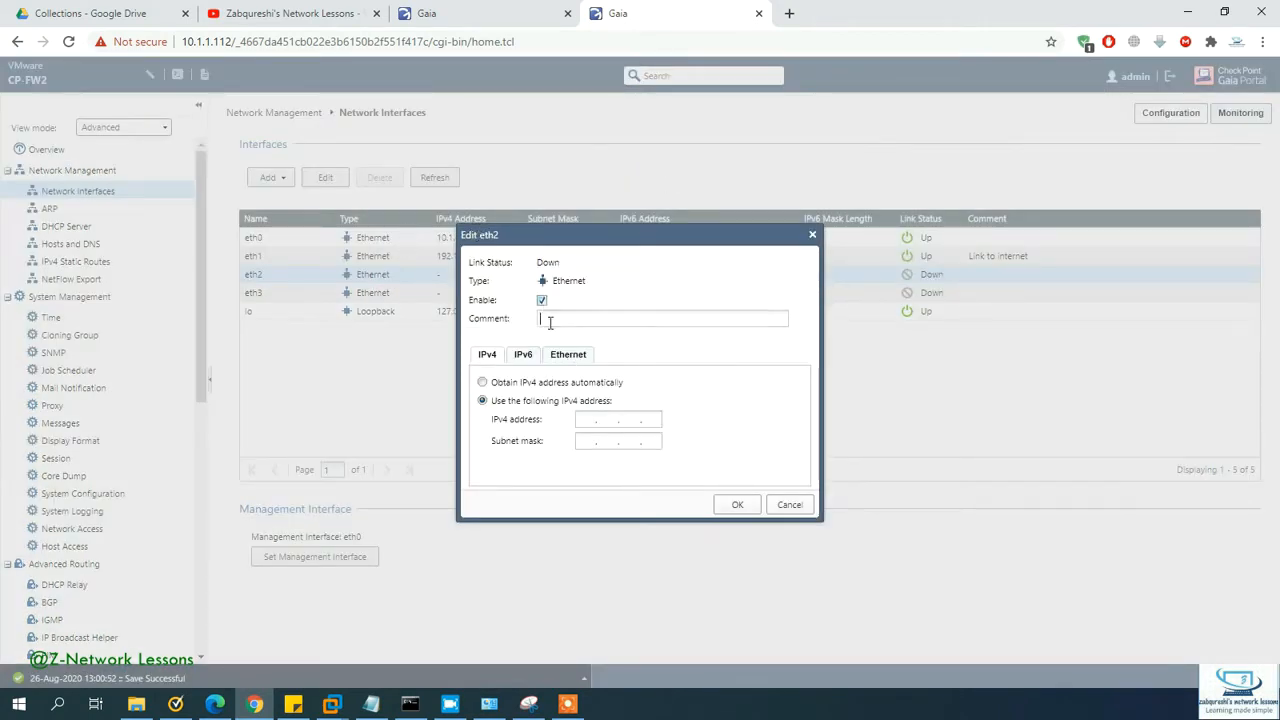
text(Ha link)
click(583, 421)
text(1721.6.2.11255.255.255.)
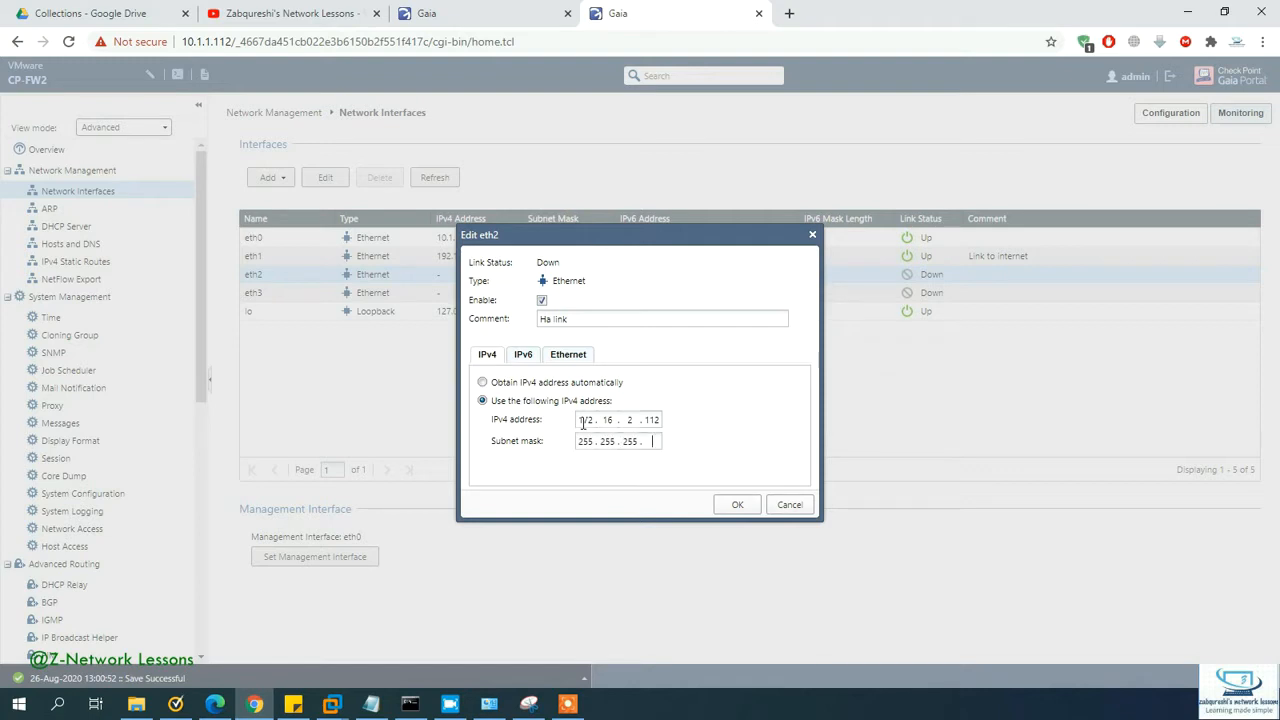
click(737, 504)
click(88, 265)
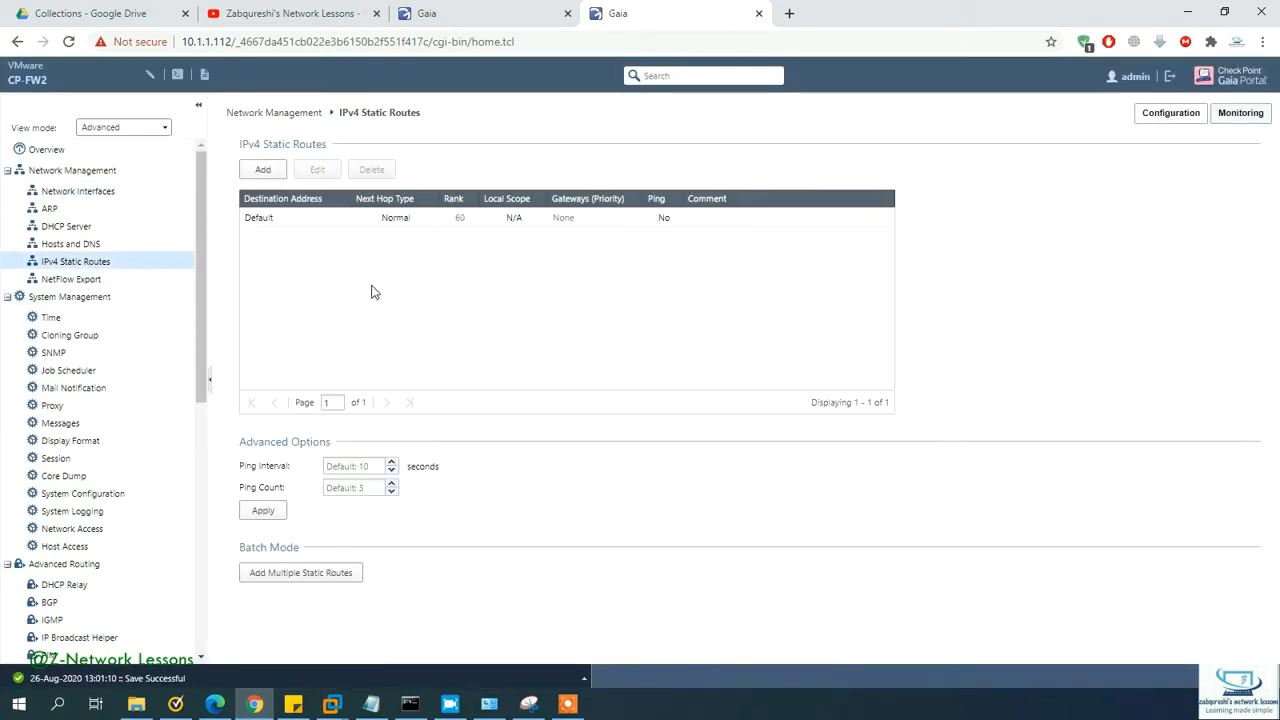
Step: Give CP-FW2's Default static route the gateway 192.168.1.1 and save it
click(316, 226)
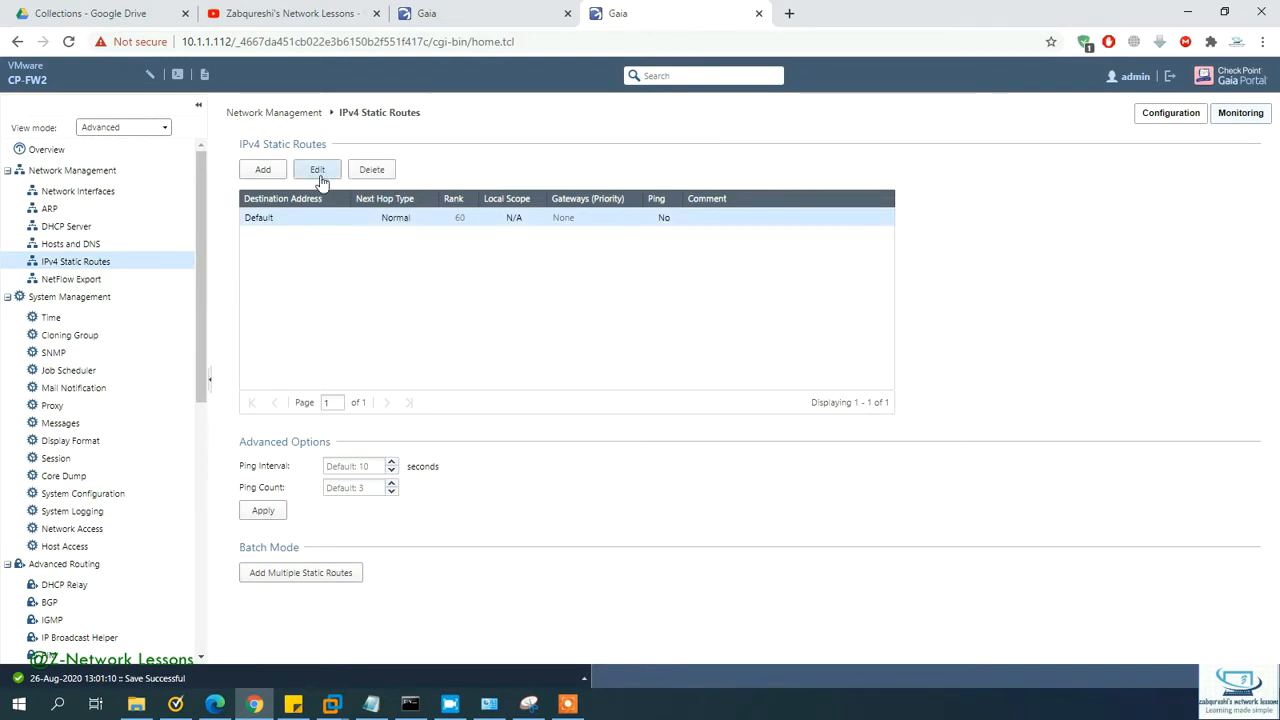
click(318, 170)
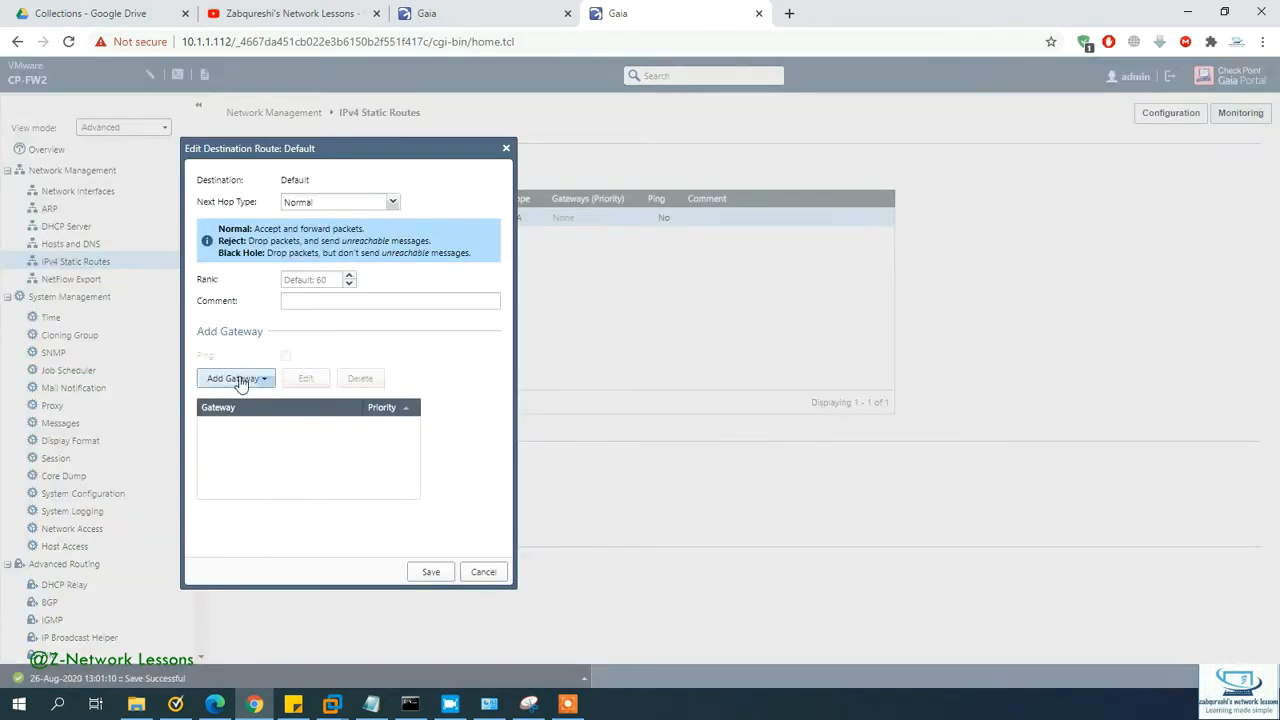
click(238, 378)
click(238, 401)
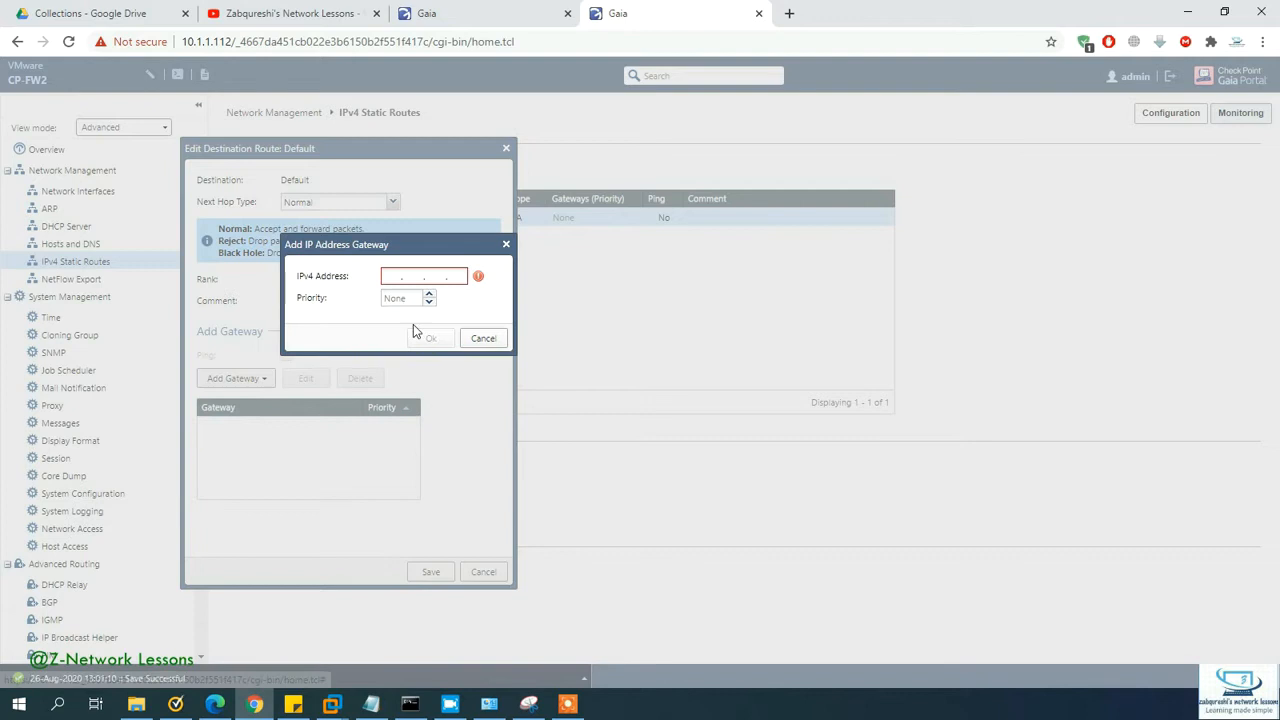
click(392, 276)
text(192.168)
key(BackSpace)
key(BackSpace)
text(168.1.1)
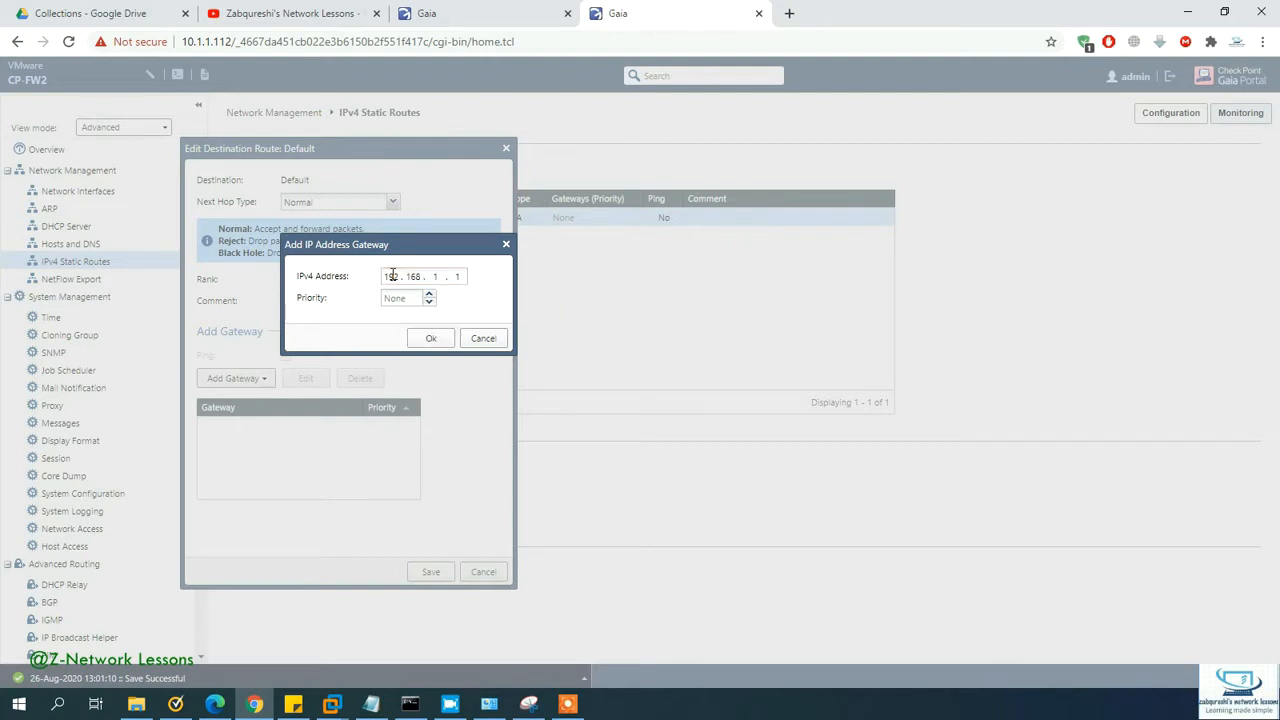
click(431, 338)
click(430, 572)
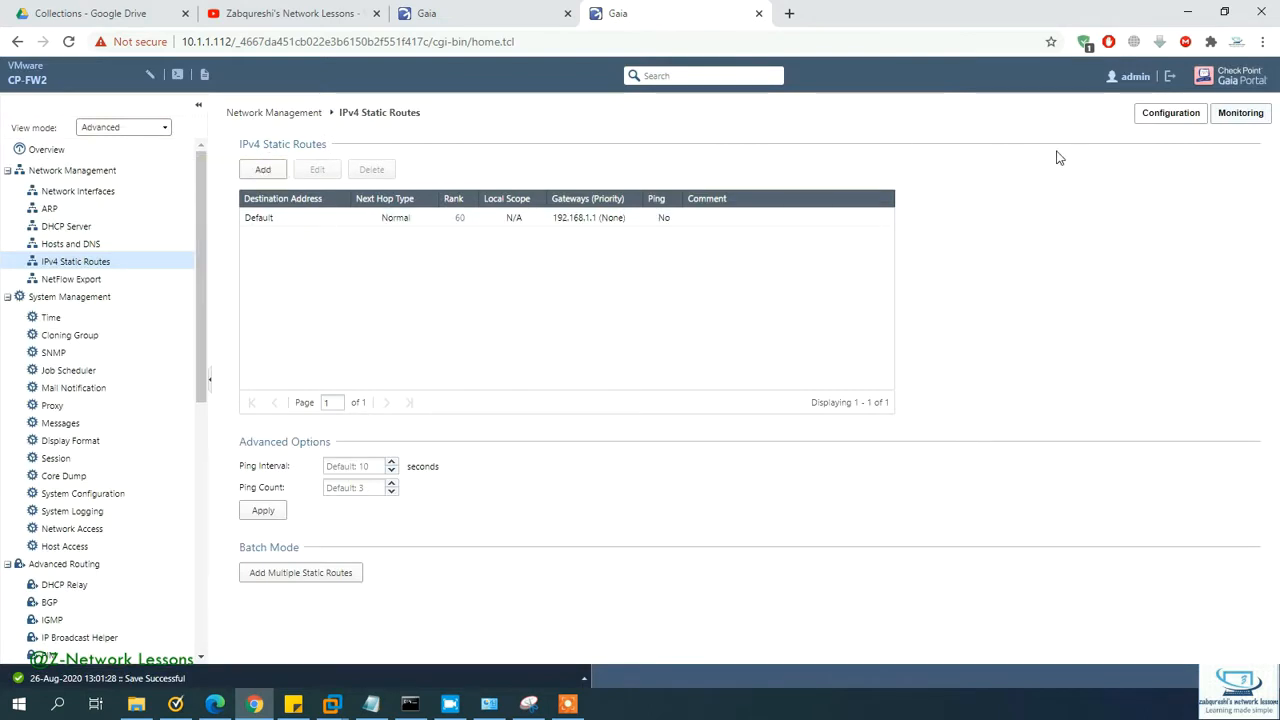
Step: Return to CP-FW1's portal to compare its static routes
click(529, 22)
click(659, 23)
click(521, 24)
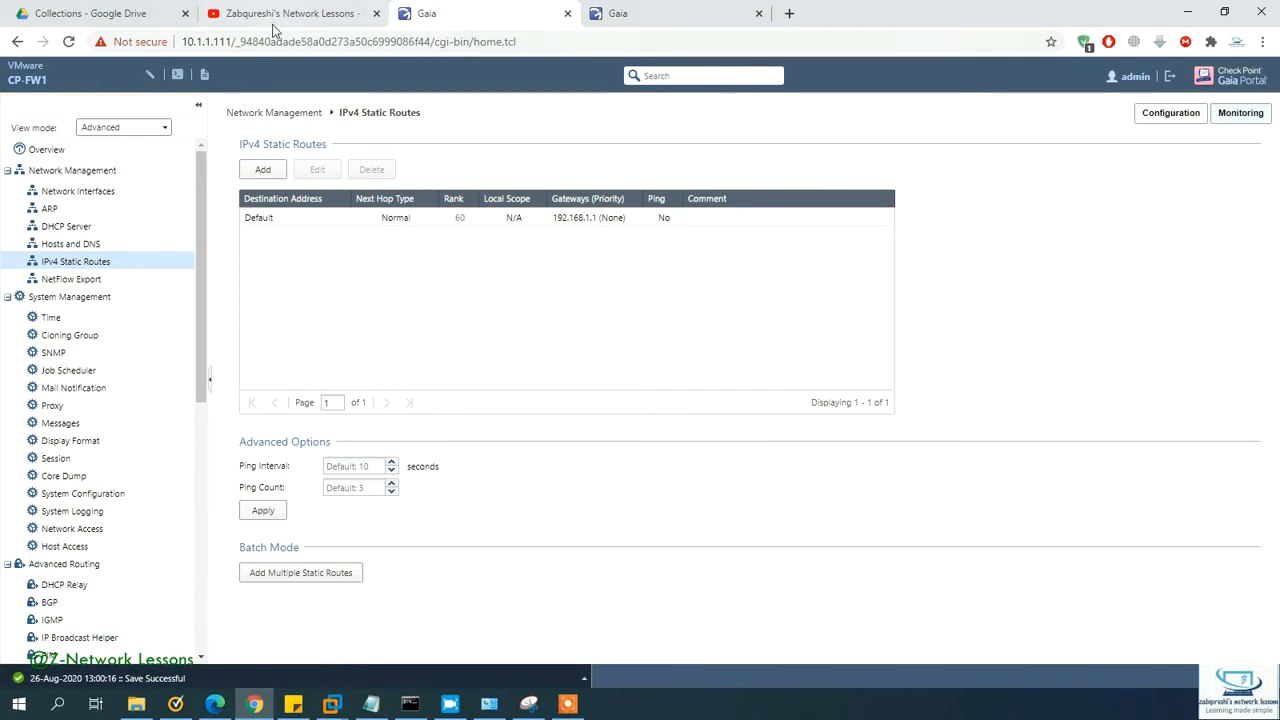
Step: View the CP-MGR console in VMware Workstation, then minimize VMware and Chrome
mouse_move(559, 706)
click(331, 704)
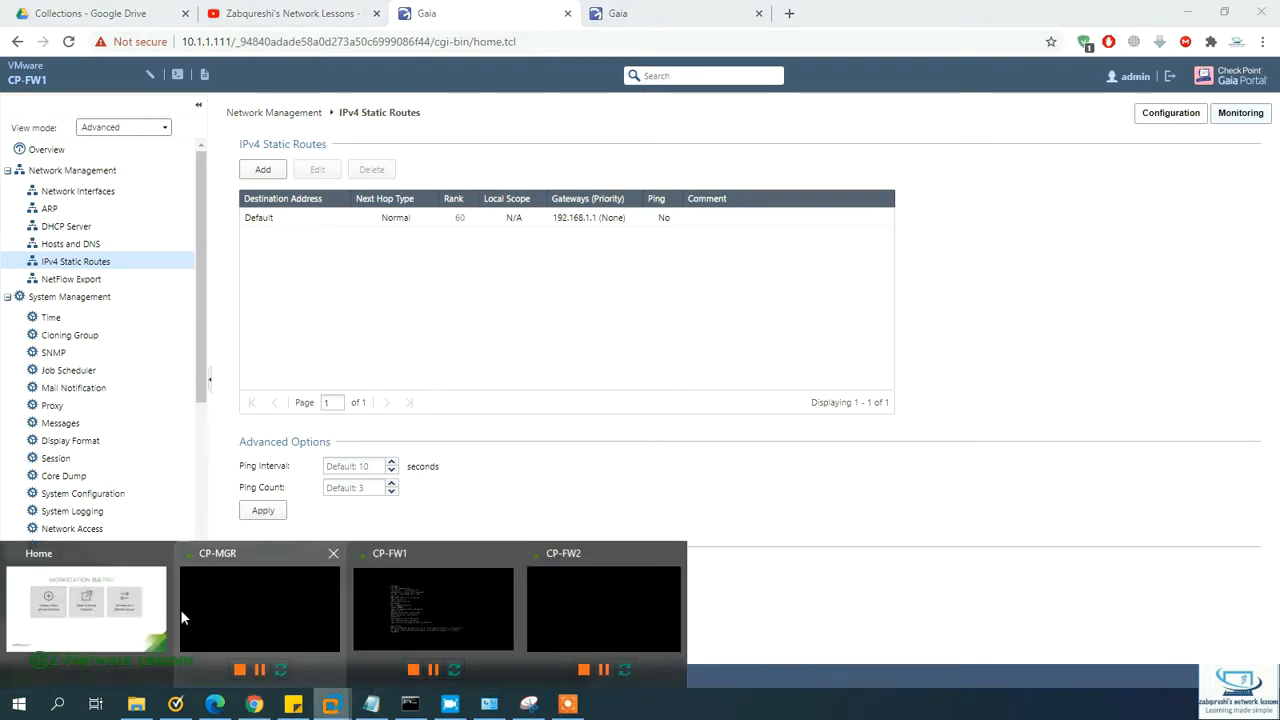
click(137, 607)
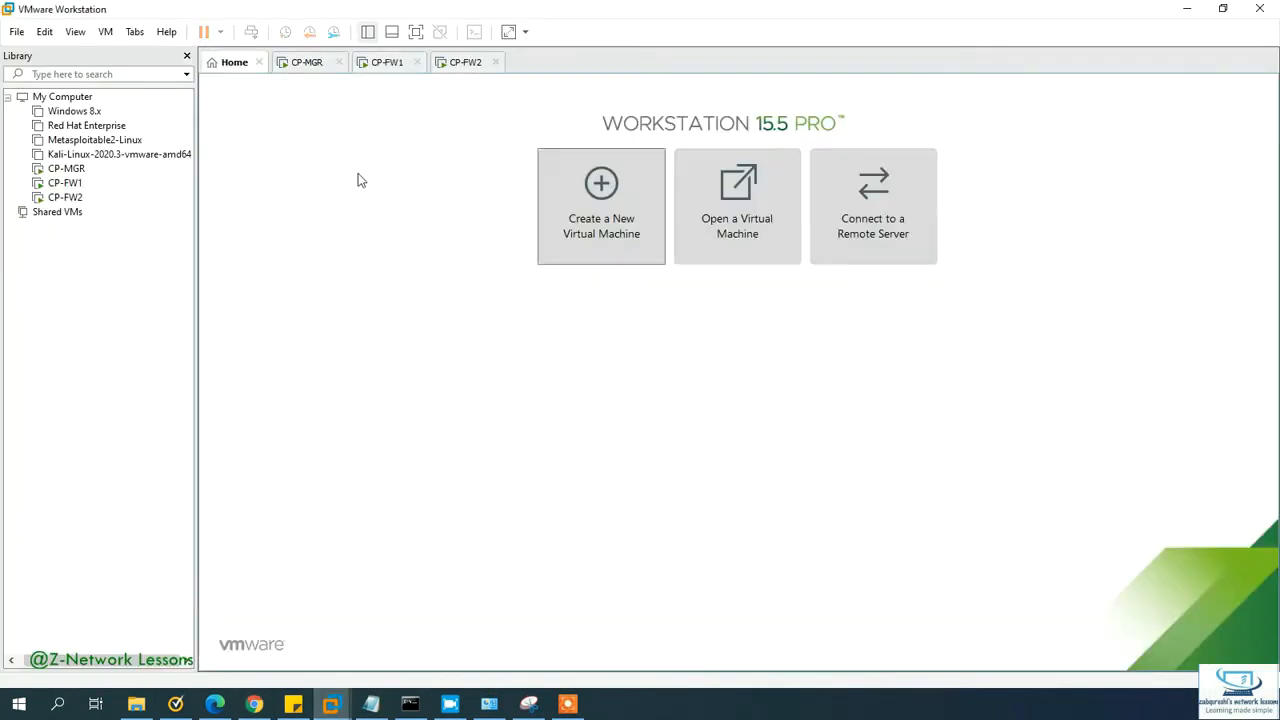
click(312, 63)
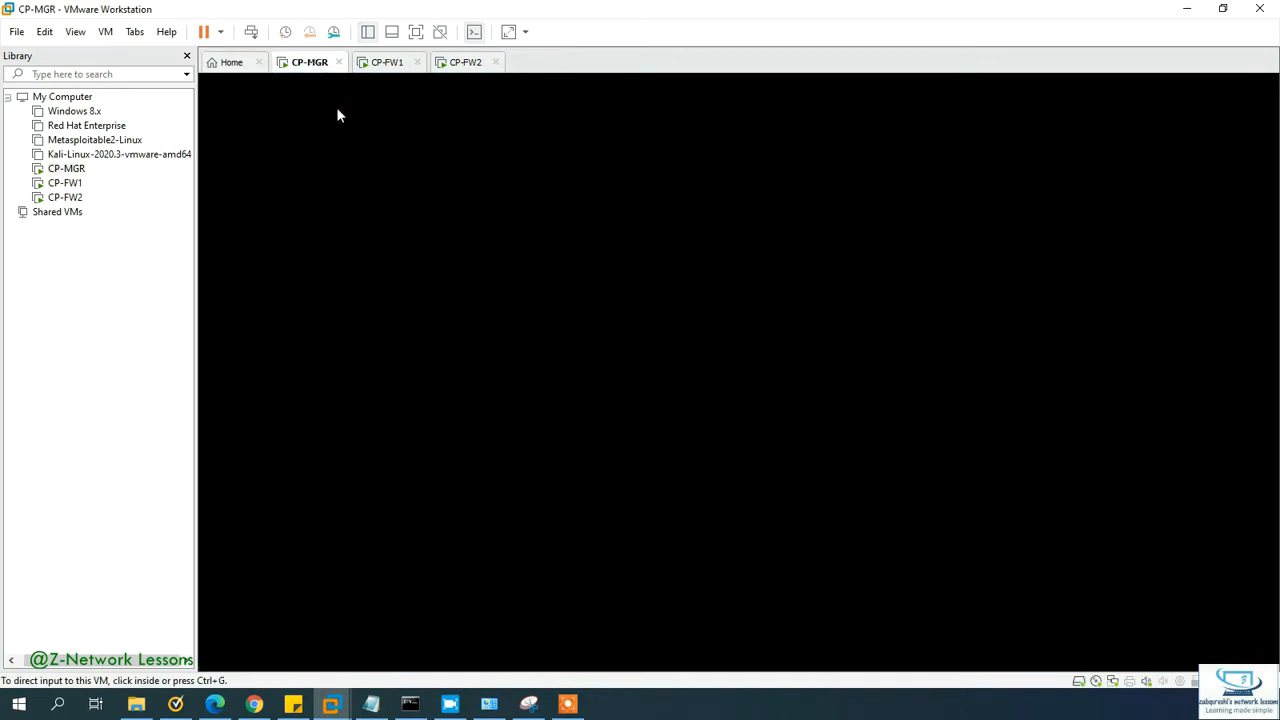
click(1189, 13)
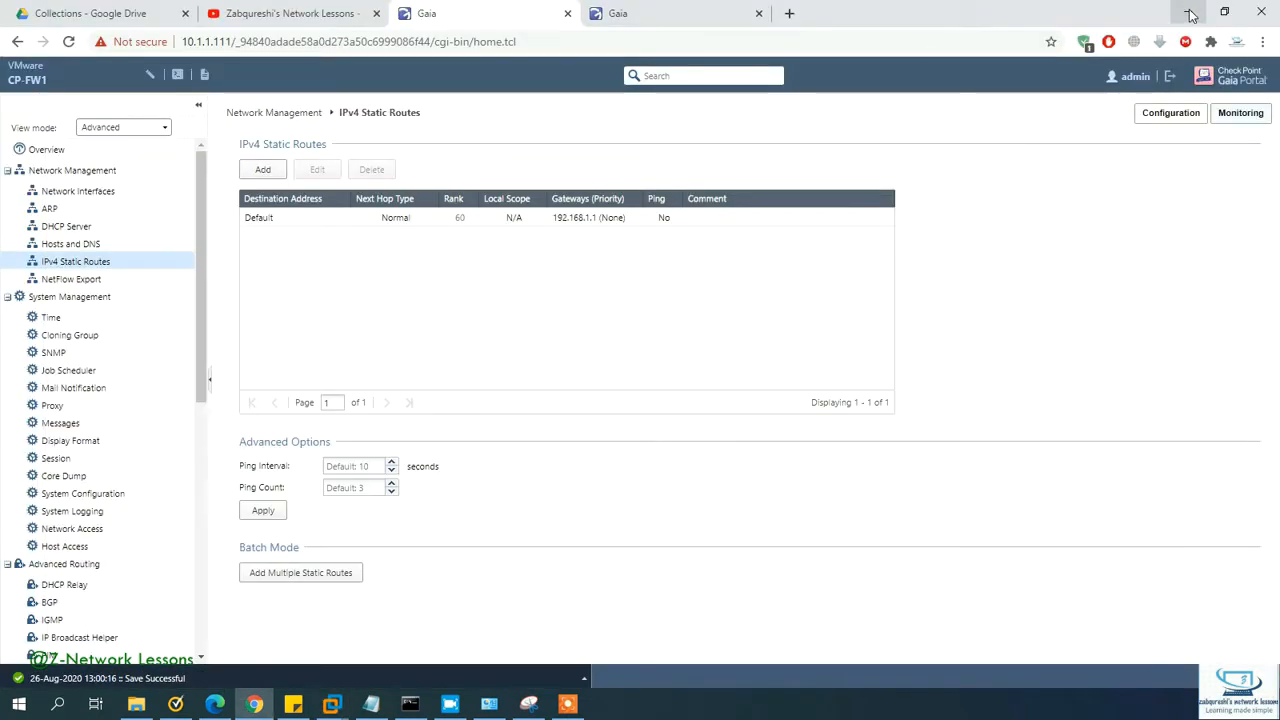
click(1188, 9)
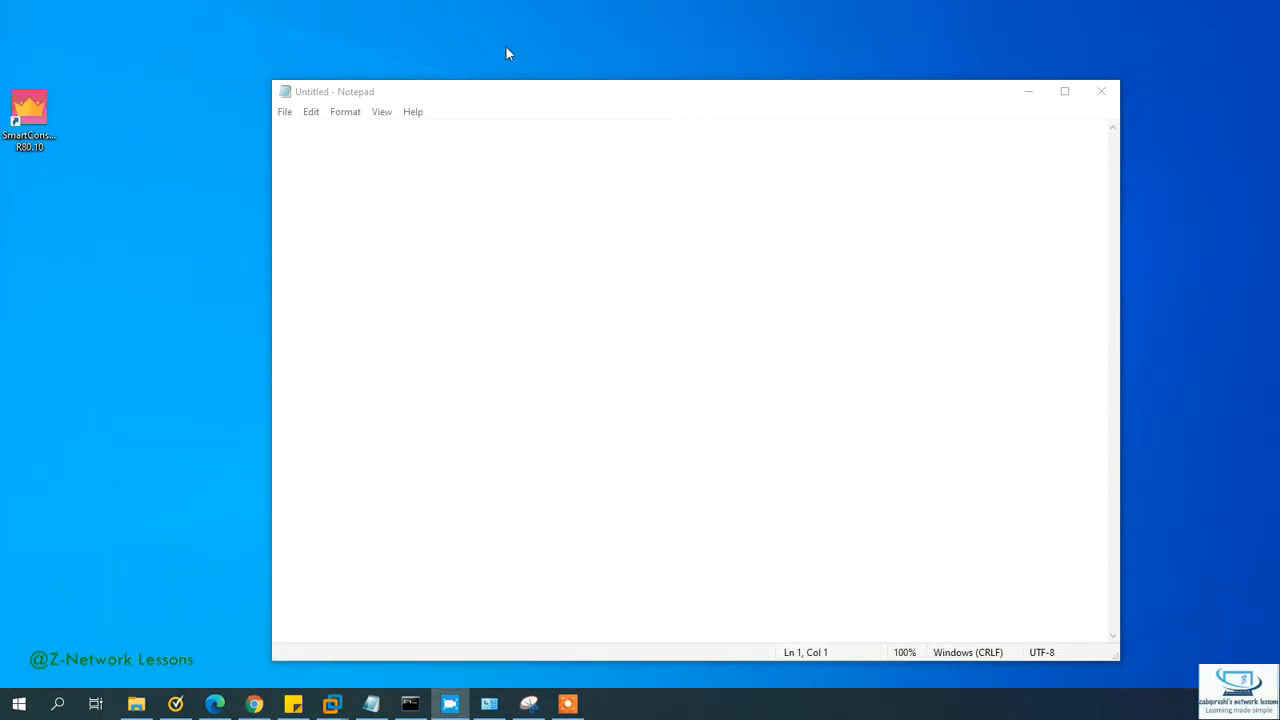
Step: Launch SmartConsole R80.10, sign in to 10.1.1.110 with the password, and bring back the lab diagram
click(40, 130)
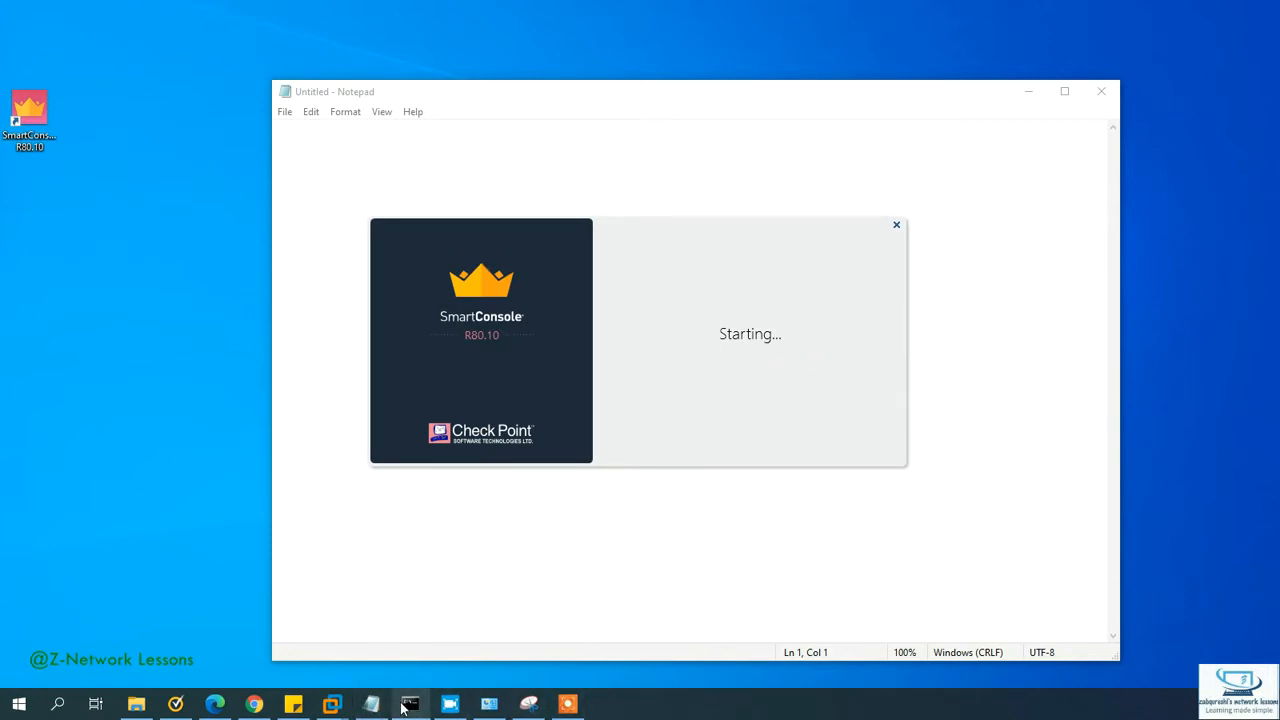
mouse_move(405, 708)
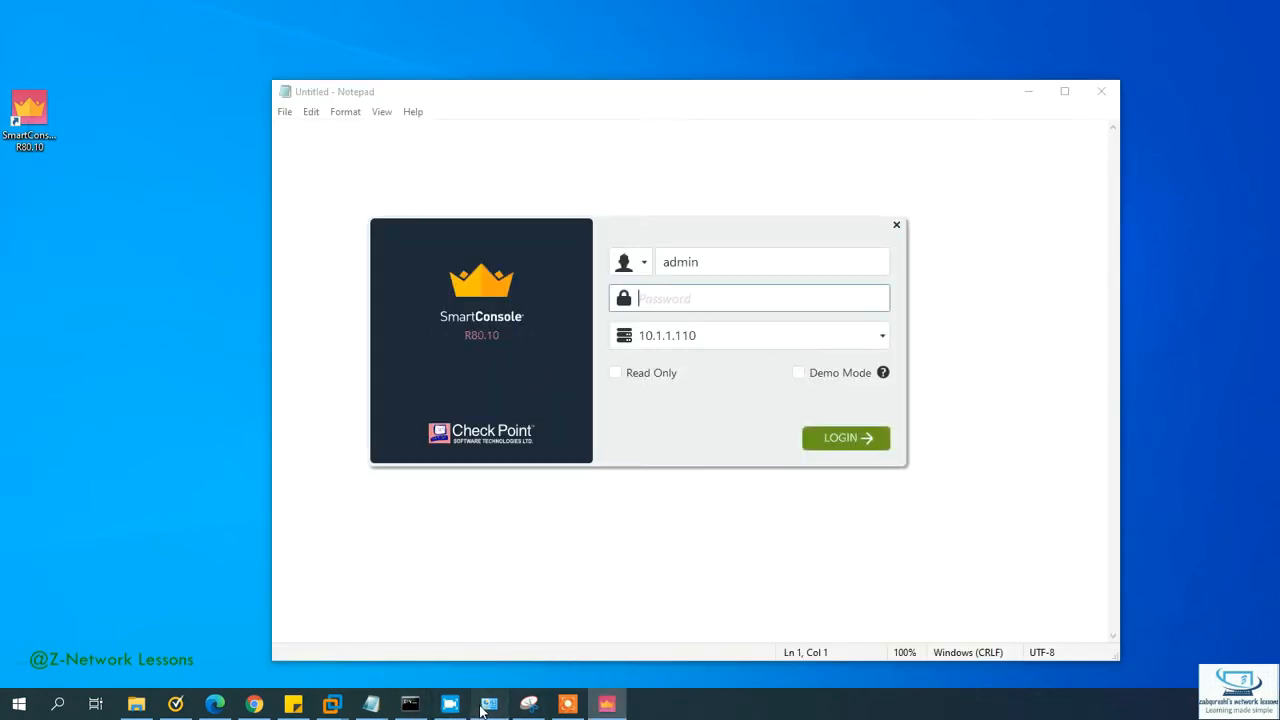
click(489, 704)
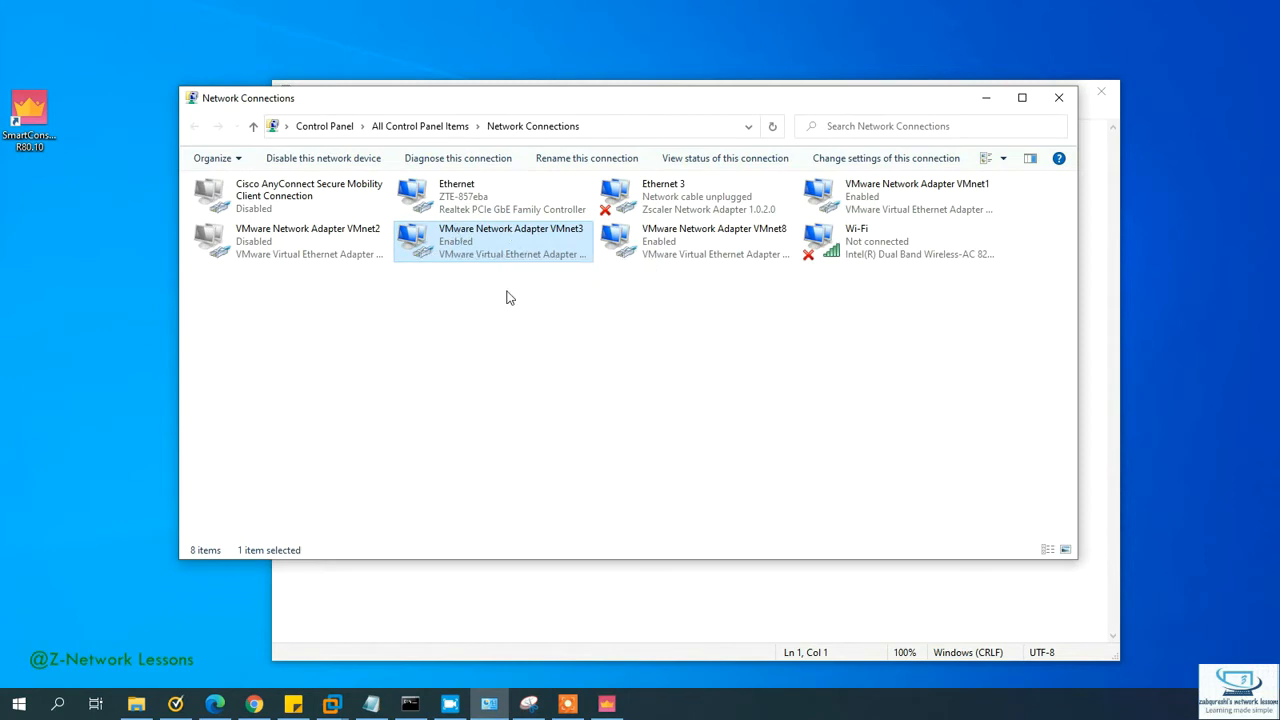
click(994, 104)
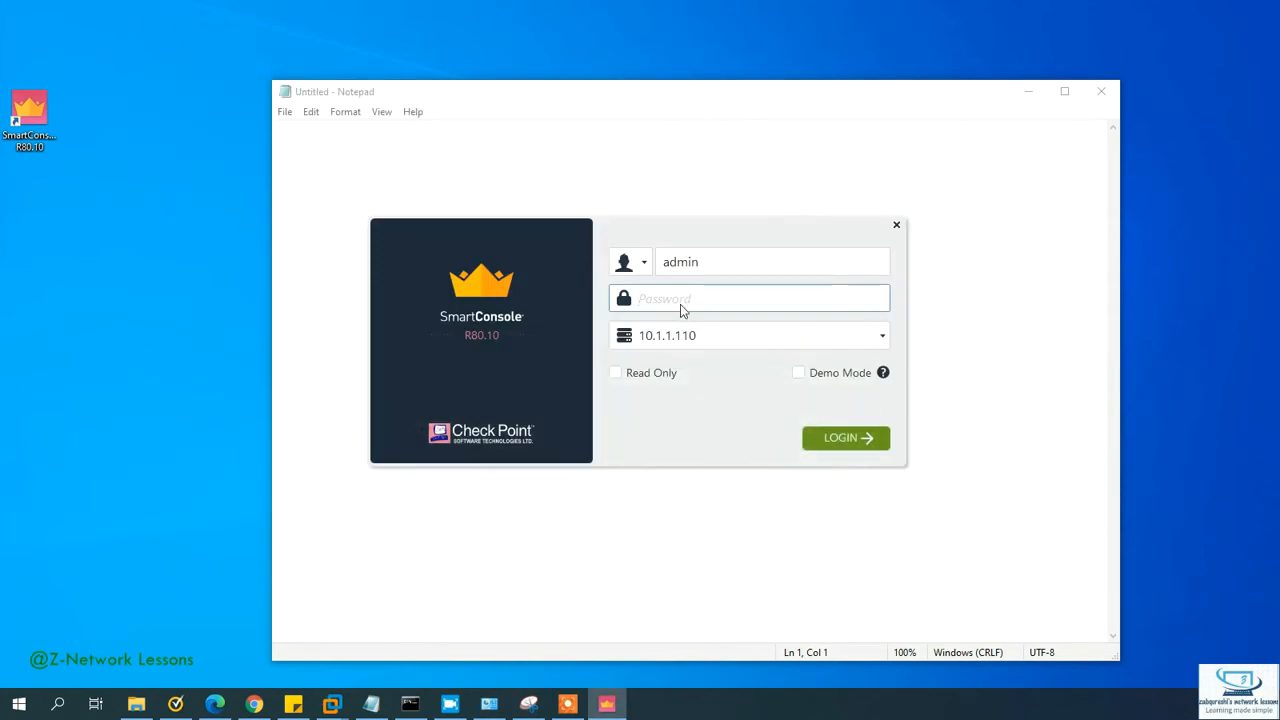
text(********)
key(Return)
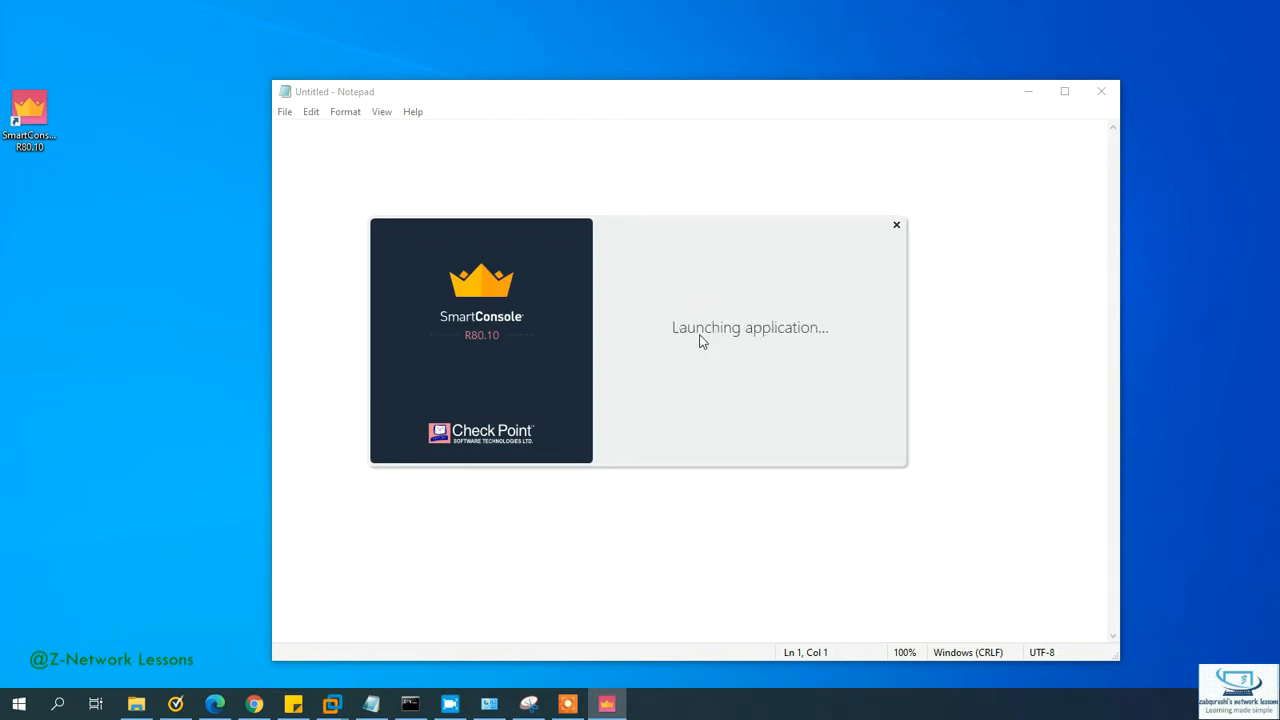
click(528, 704)
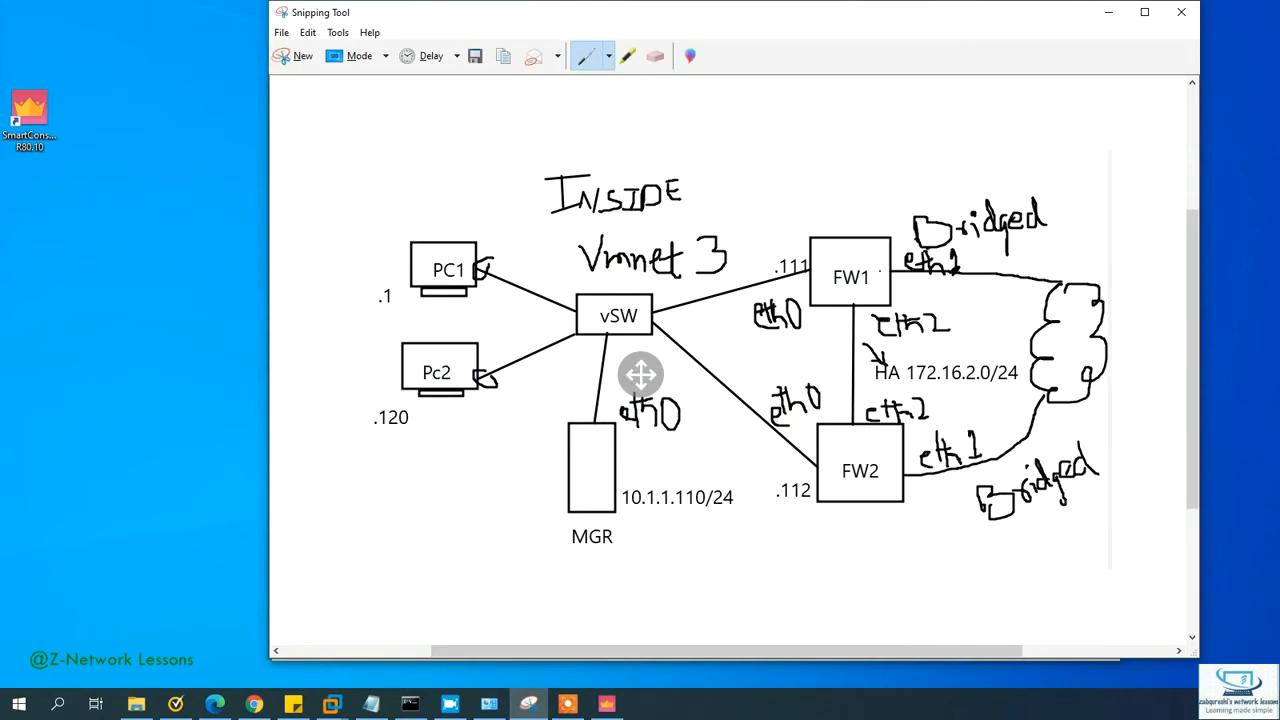
Step: Highlight .111, .112, the FW1–FW2 HA link ends, eth1 link ends and MGR link in yellow
click(629, 58)
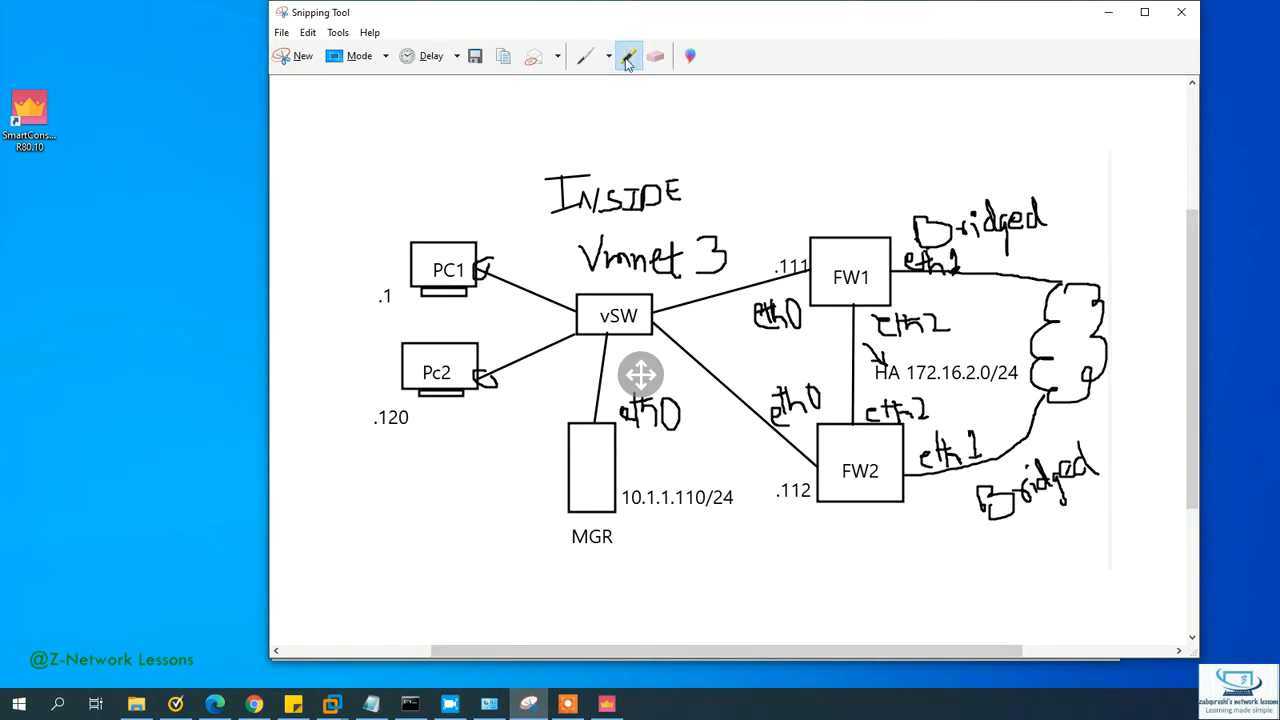
drag(774, 266, 810, 267)
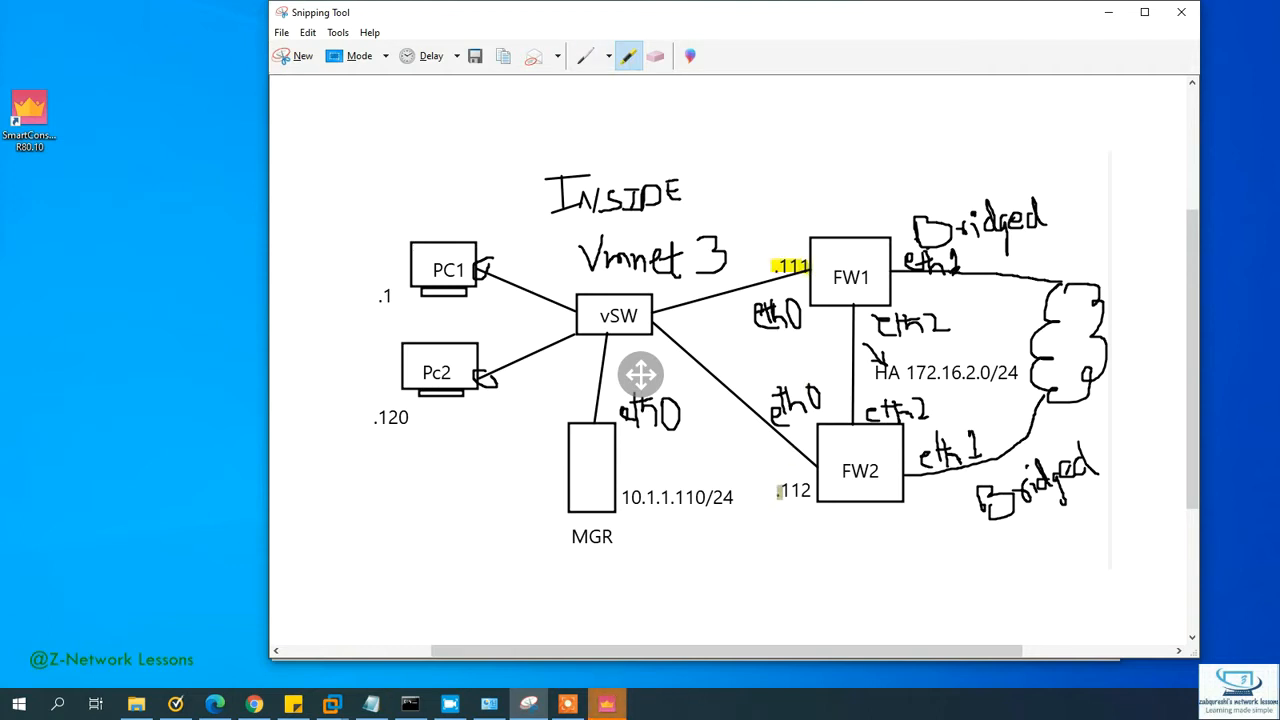
drag(778, 492, 815, 493)
drag(852, 404, 852, 416)
mouse_move(844, 308)
mouse_down()
mouse_move(866, 308)
mouse_move(912, 270)
mouse_up()
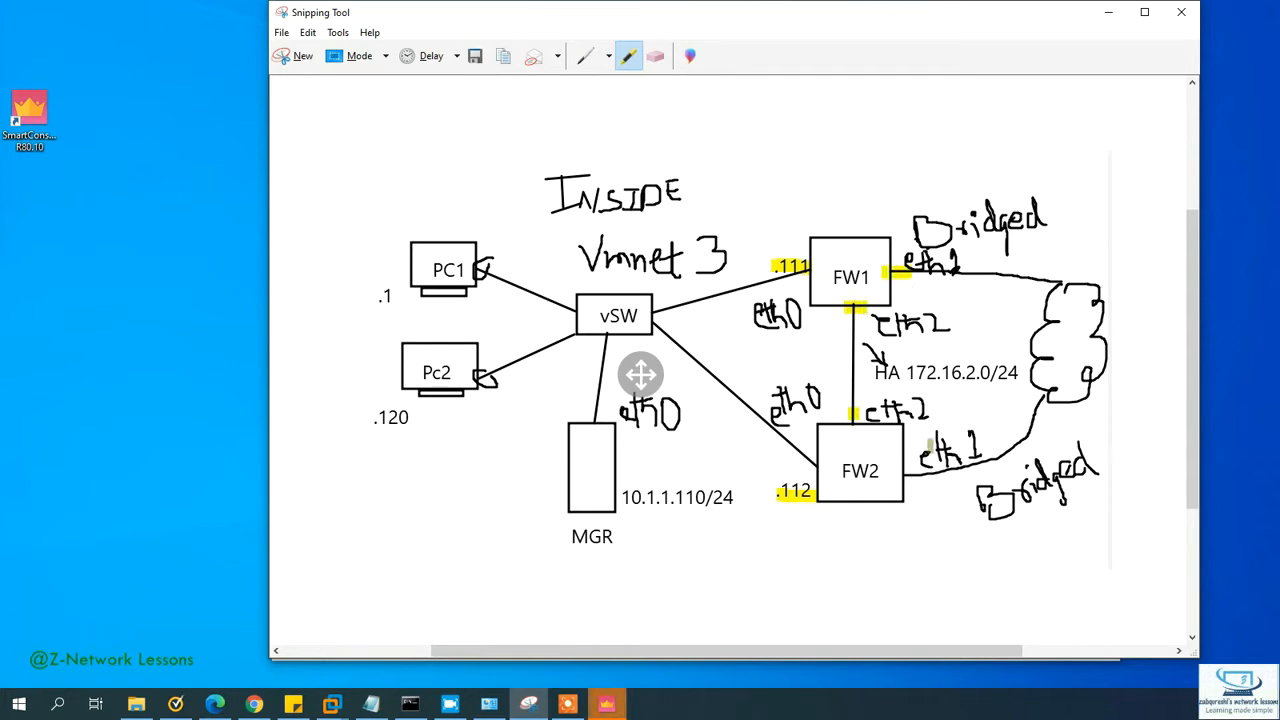
drag(904, 466, 924, 478)
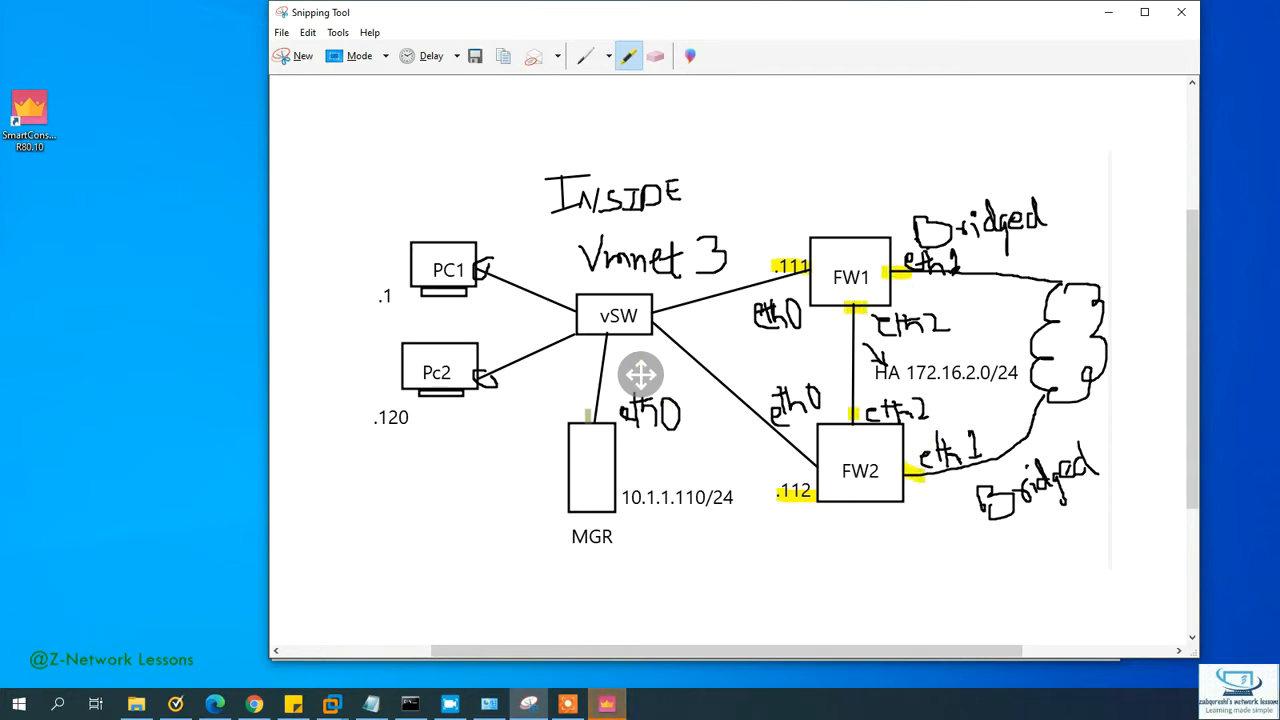
drag(591, 414, 593, 478)
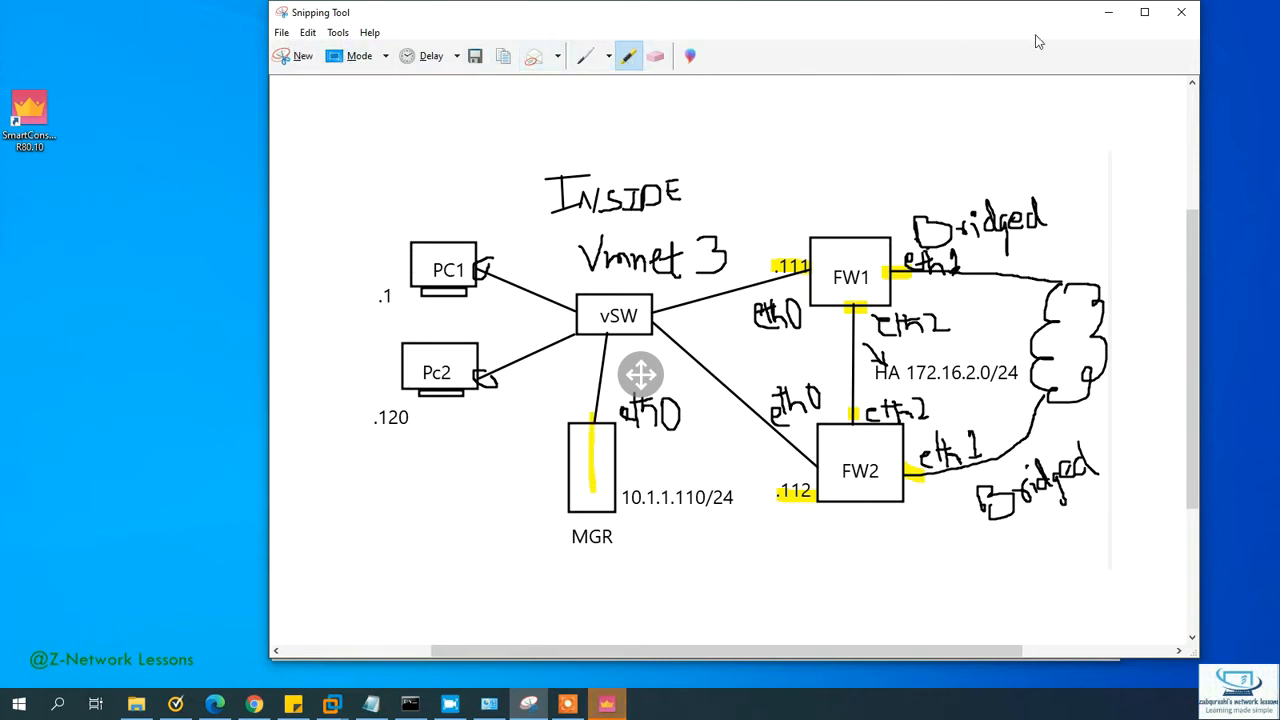
click(585, 56)
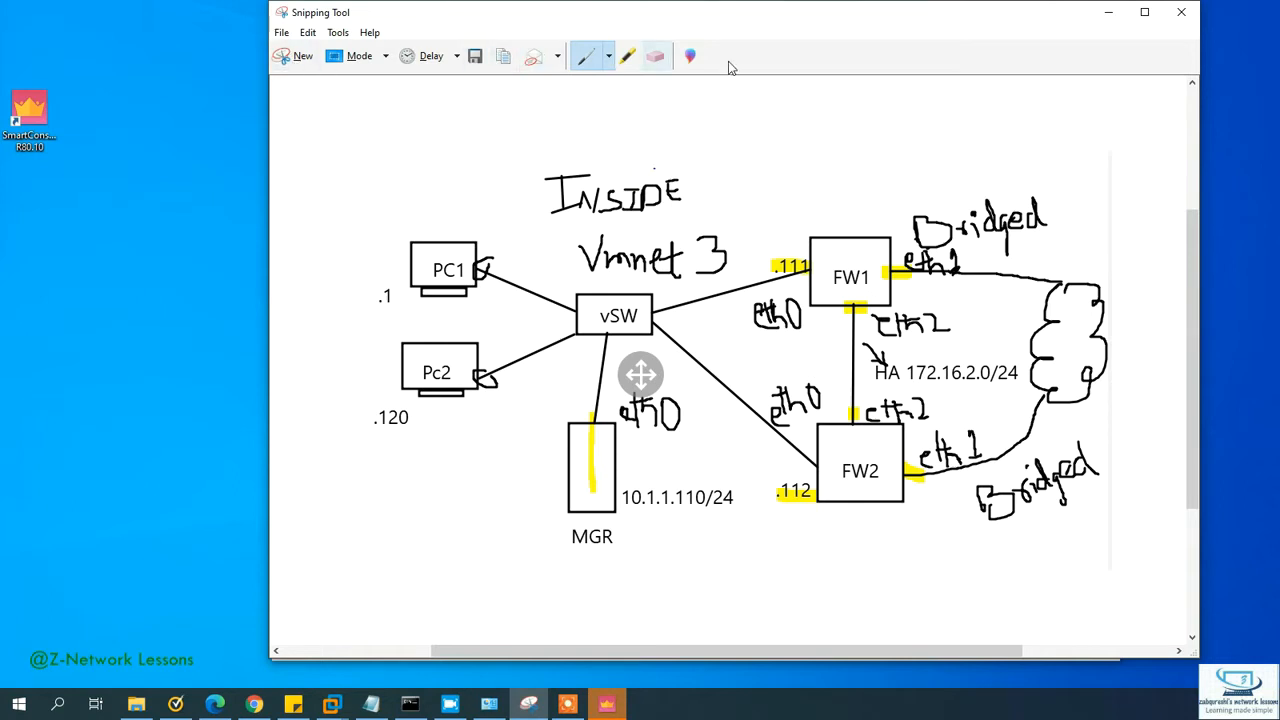
click(1108, 12)
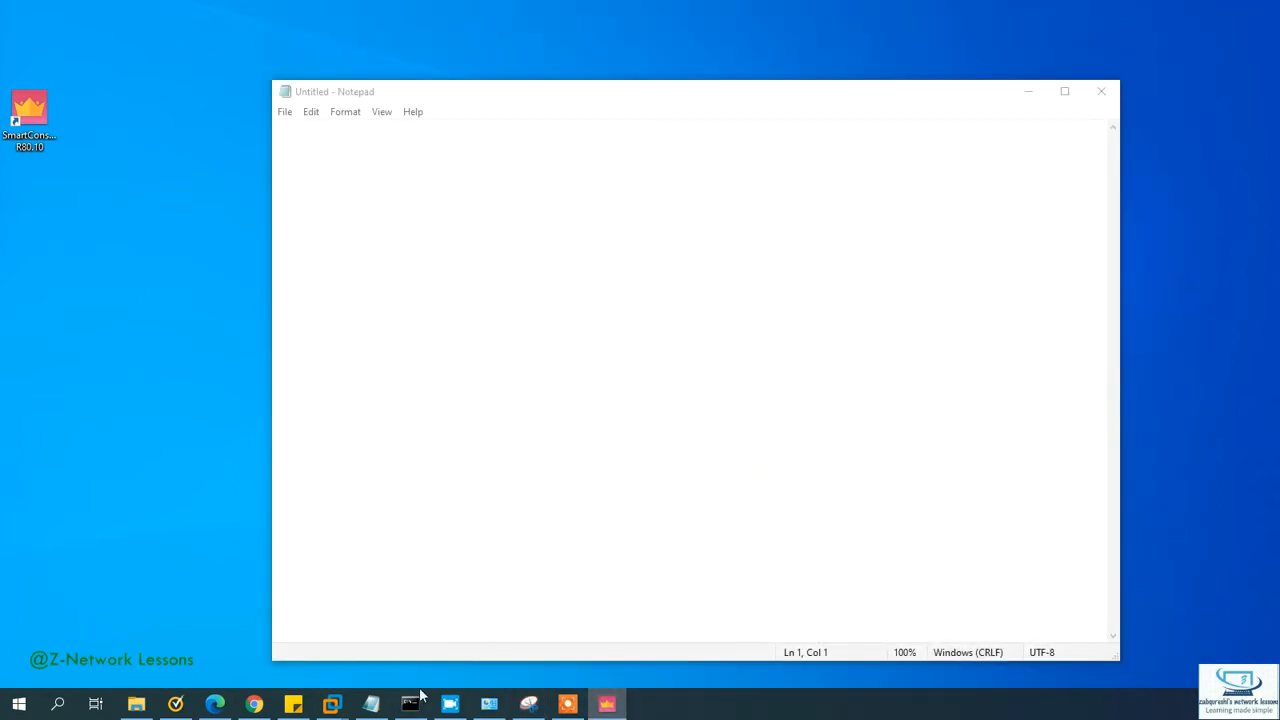
Step: Create a new Security Gateway from Network Object > Gateways and Servers in Classic Mode
click(616, 708)
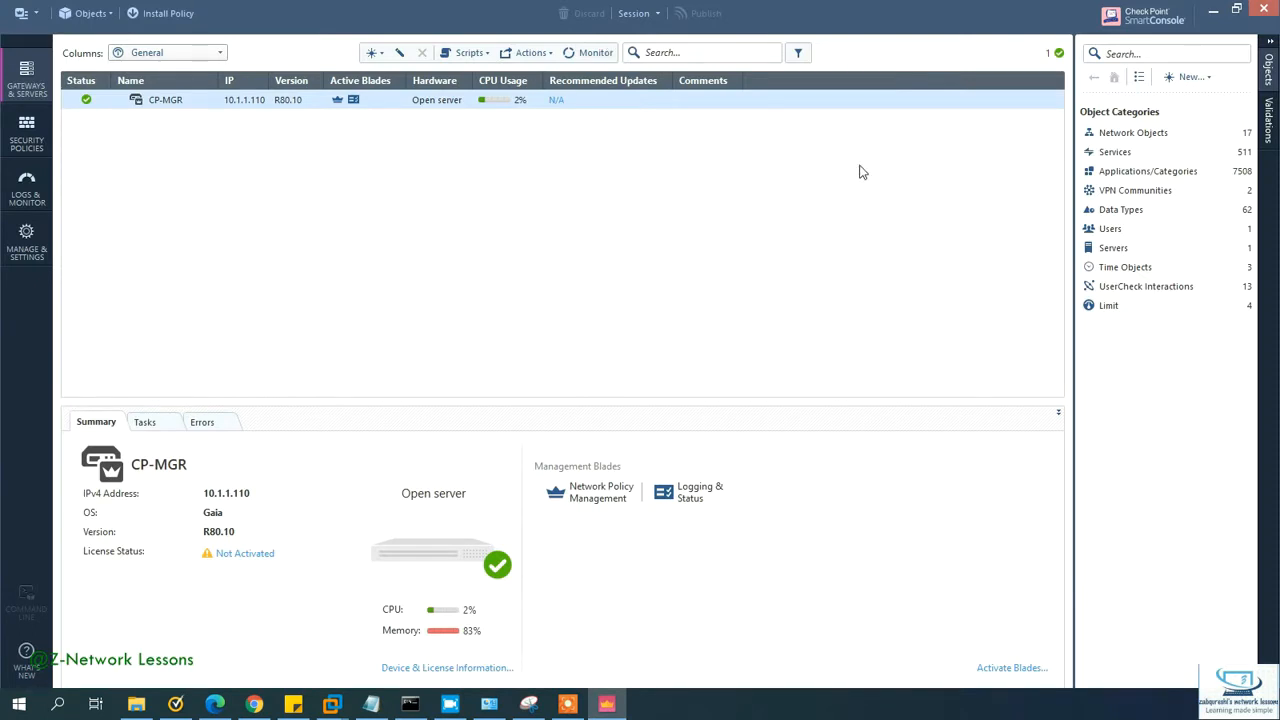
click(1189, 78)
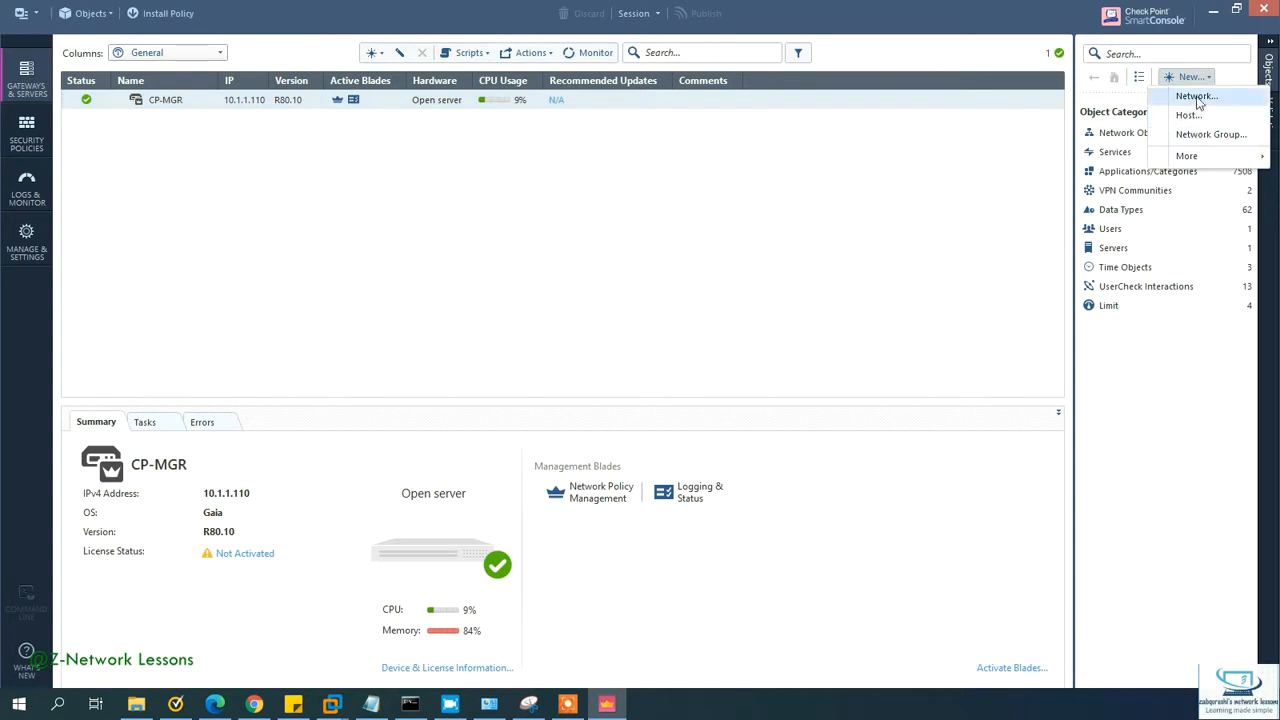
mouse_move(1188, 160)
mouse_move(1068, 163)
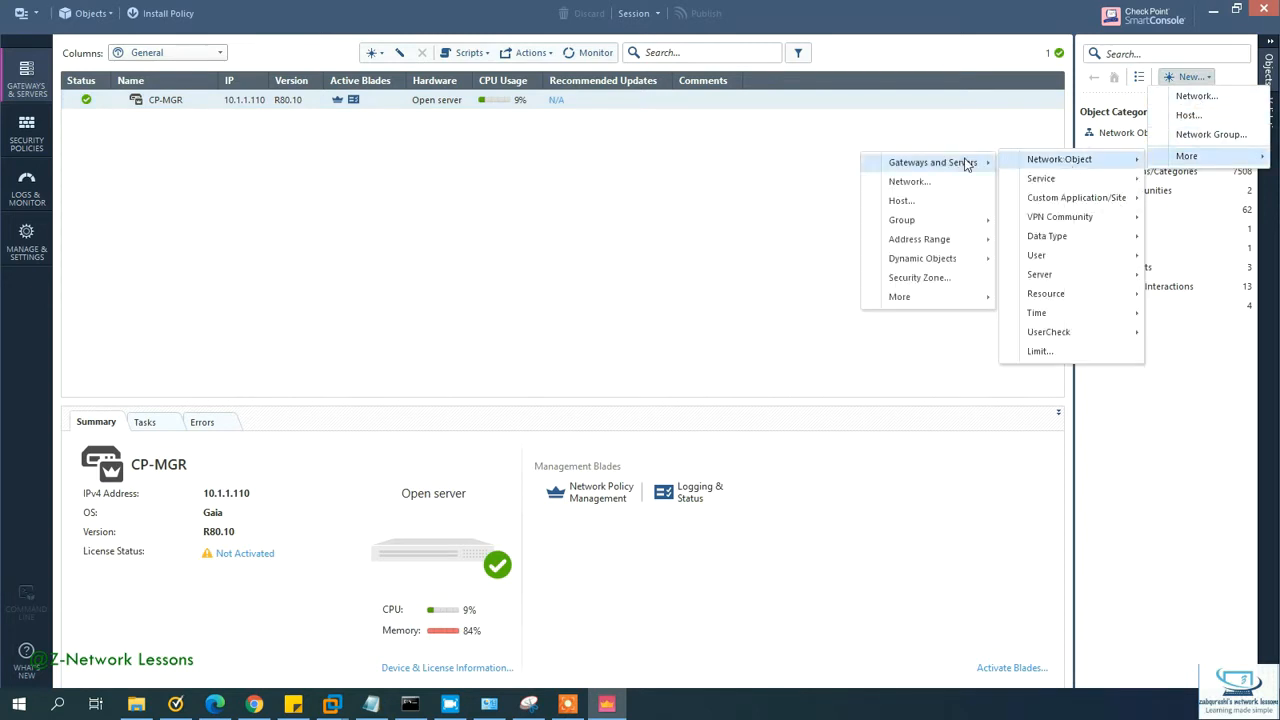
mouse_move(948, 167)
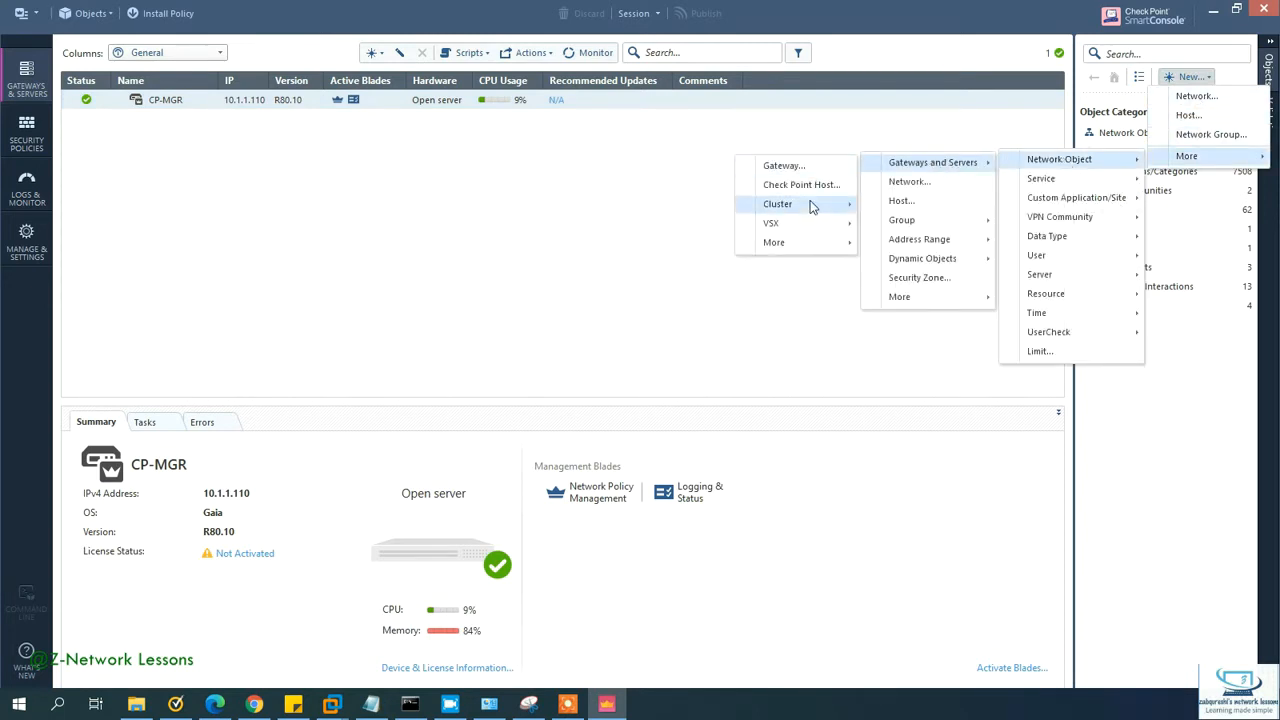
mouse_move(811, 205)
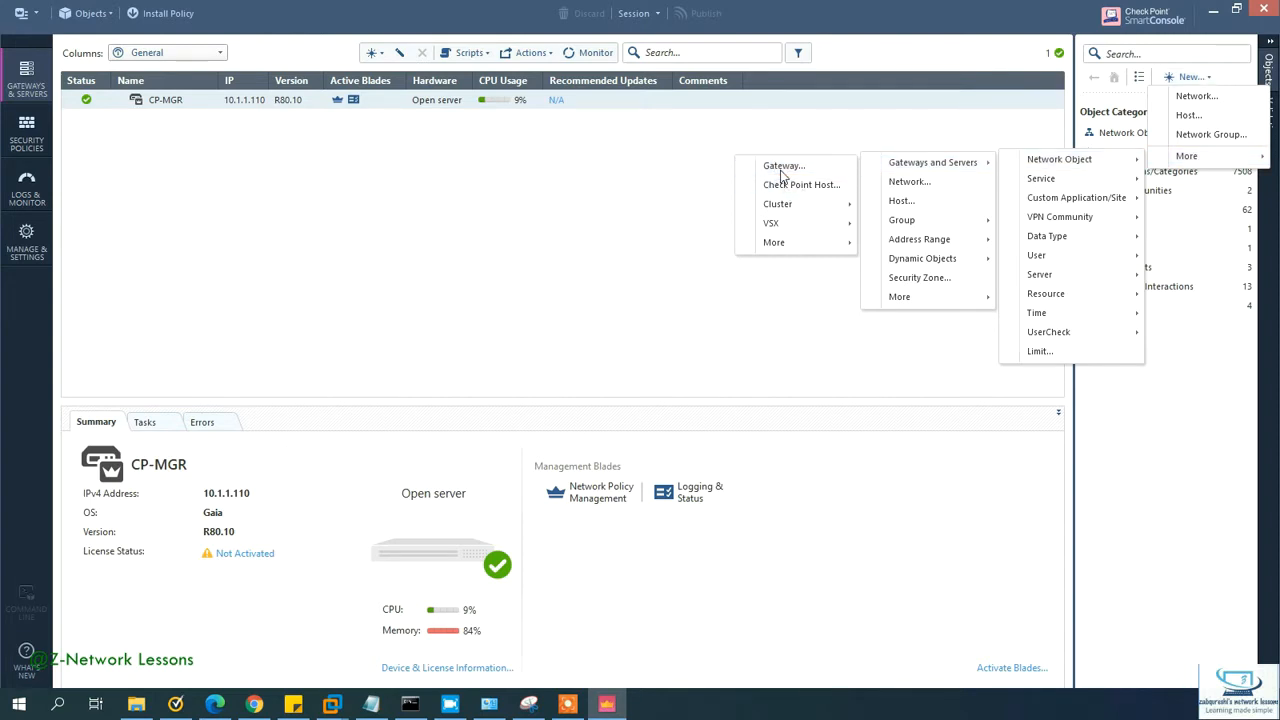
click(783, 170)
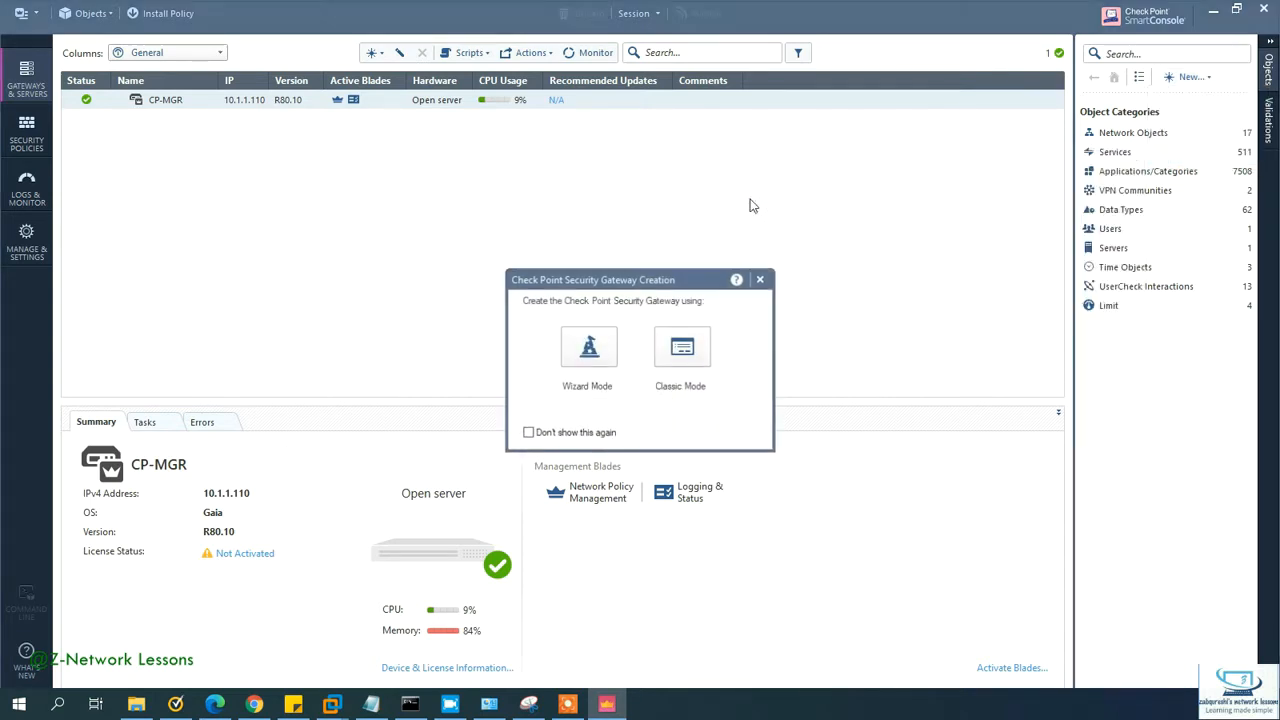
click(684, 352)
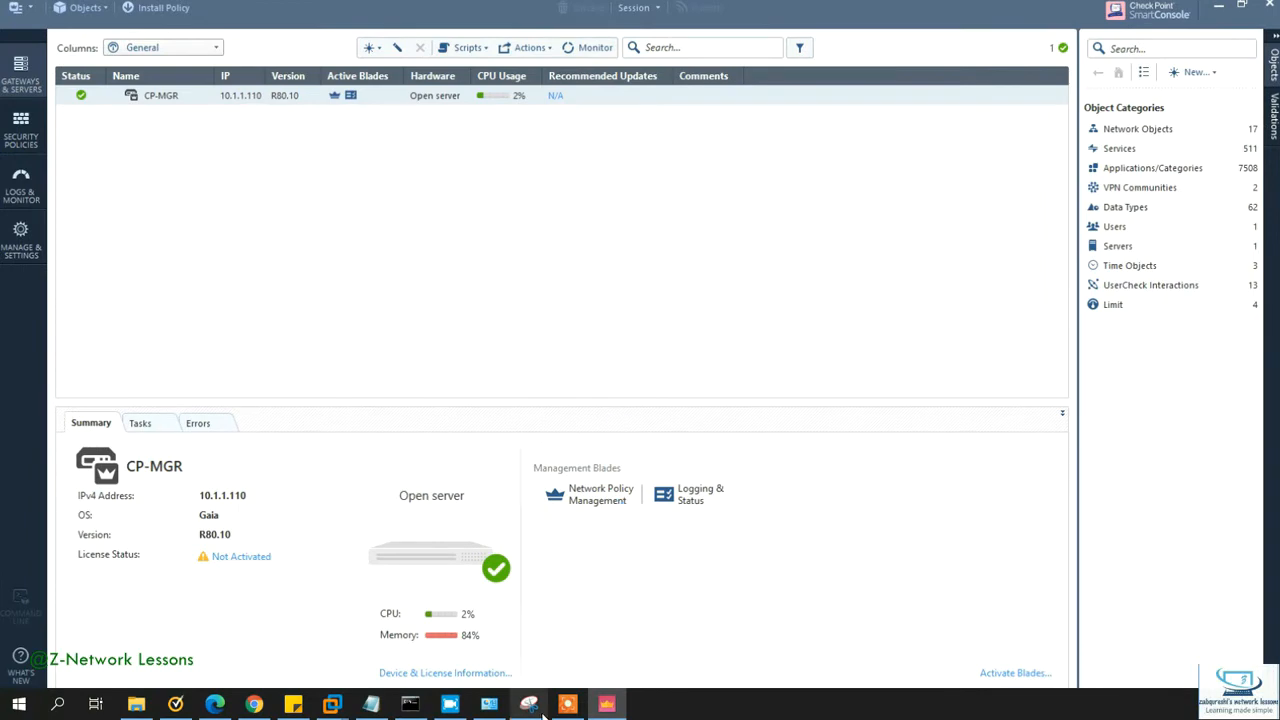
Step: On CP-FW1's console, run cpconfig and enable cluster membership with option 6
mouse_move(345, 704)
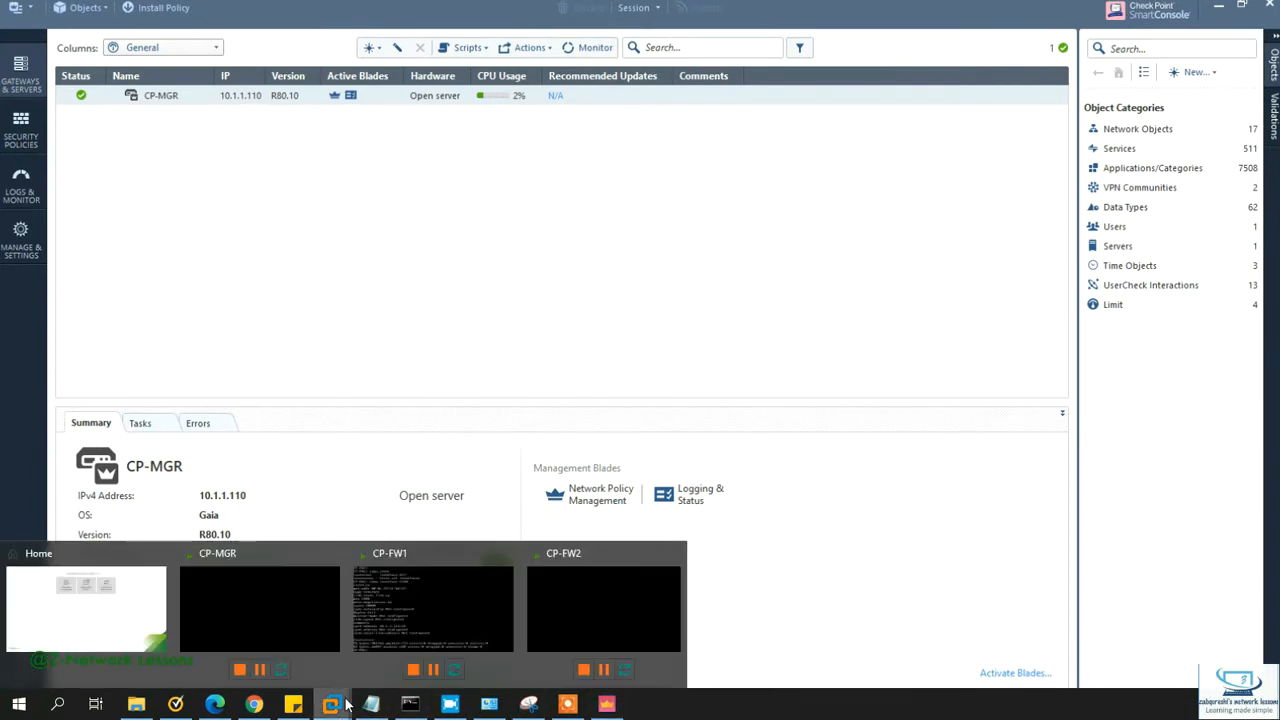
click(453, 619)
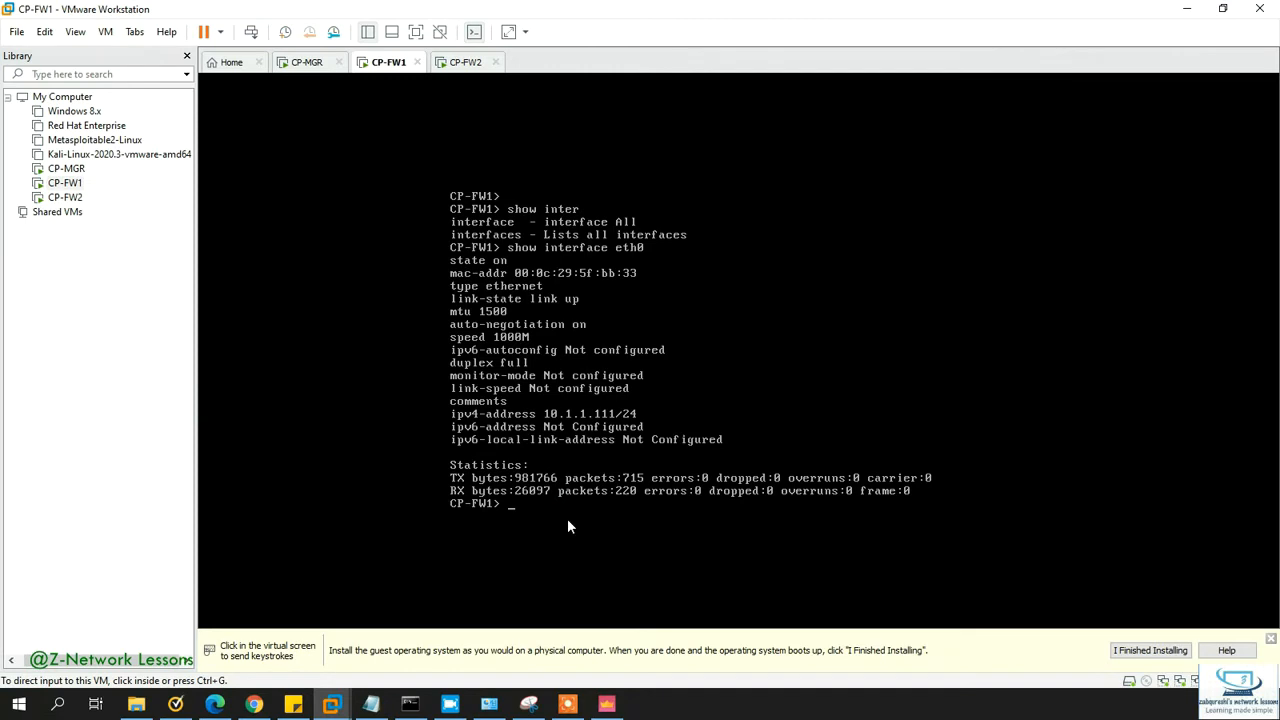
click(587, 347)
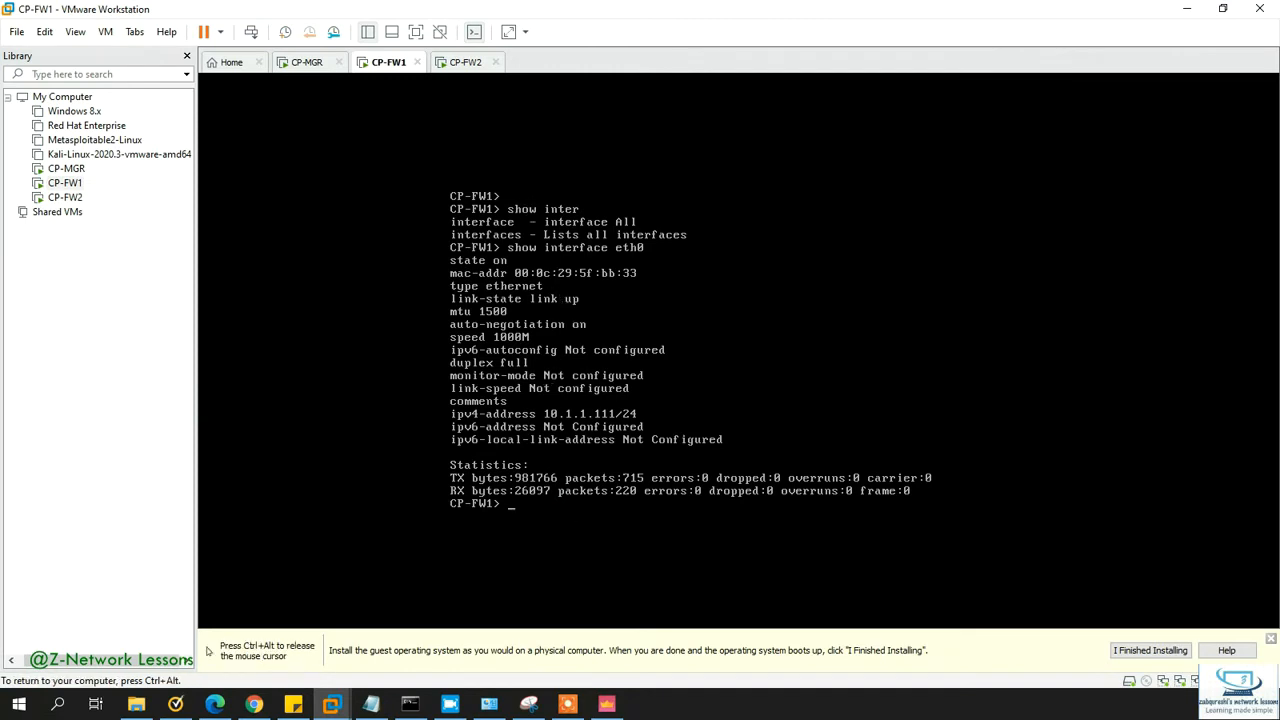
text(cpconfig)
key(Return)
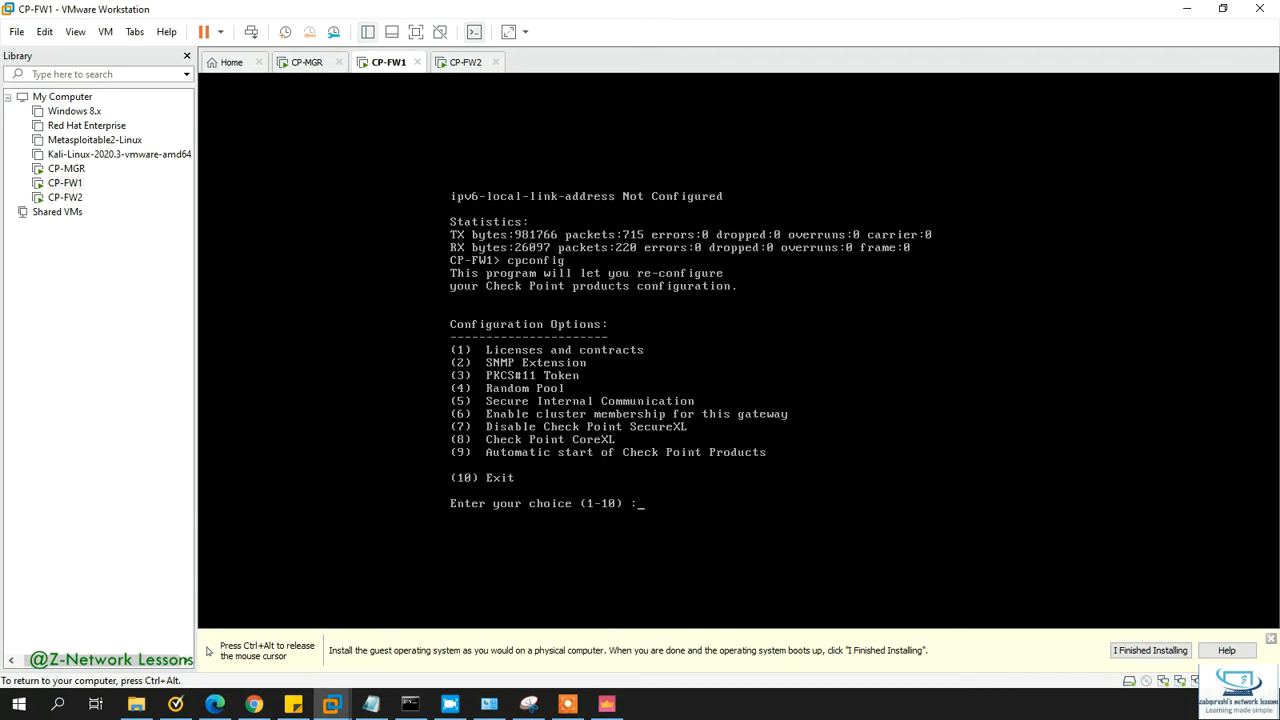
text(6)
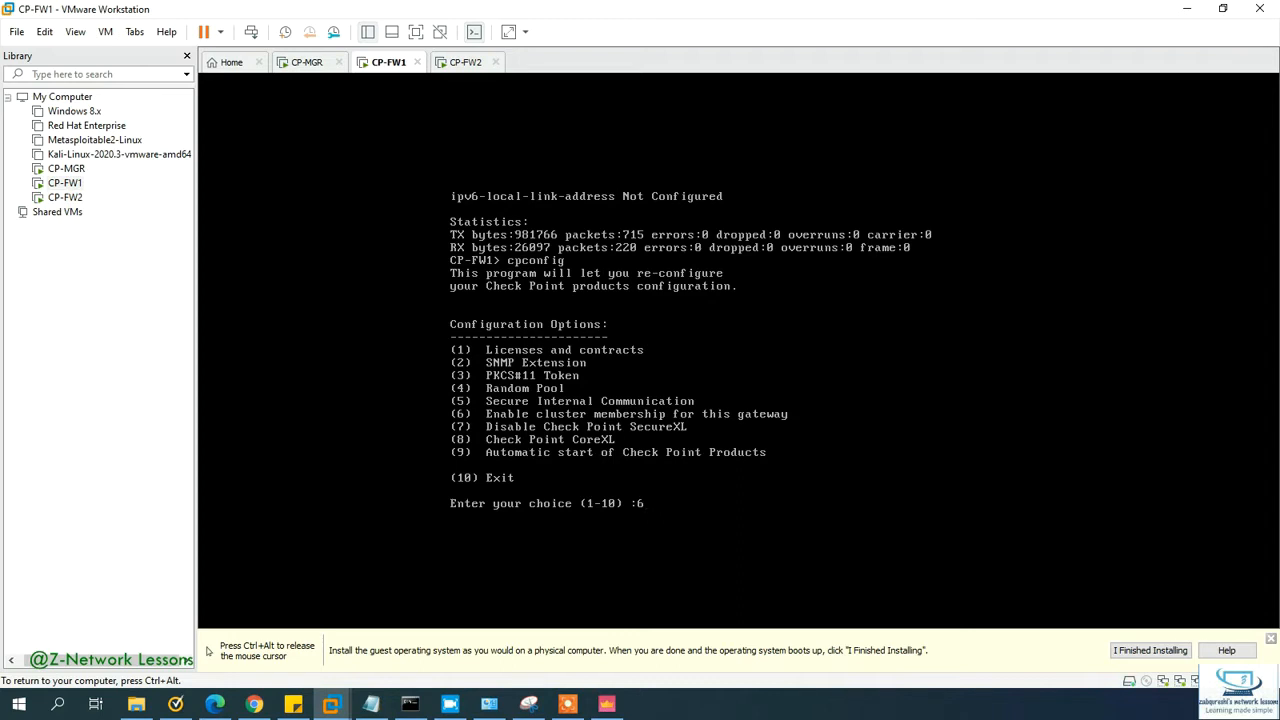
key(Return)
key(Return)
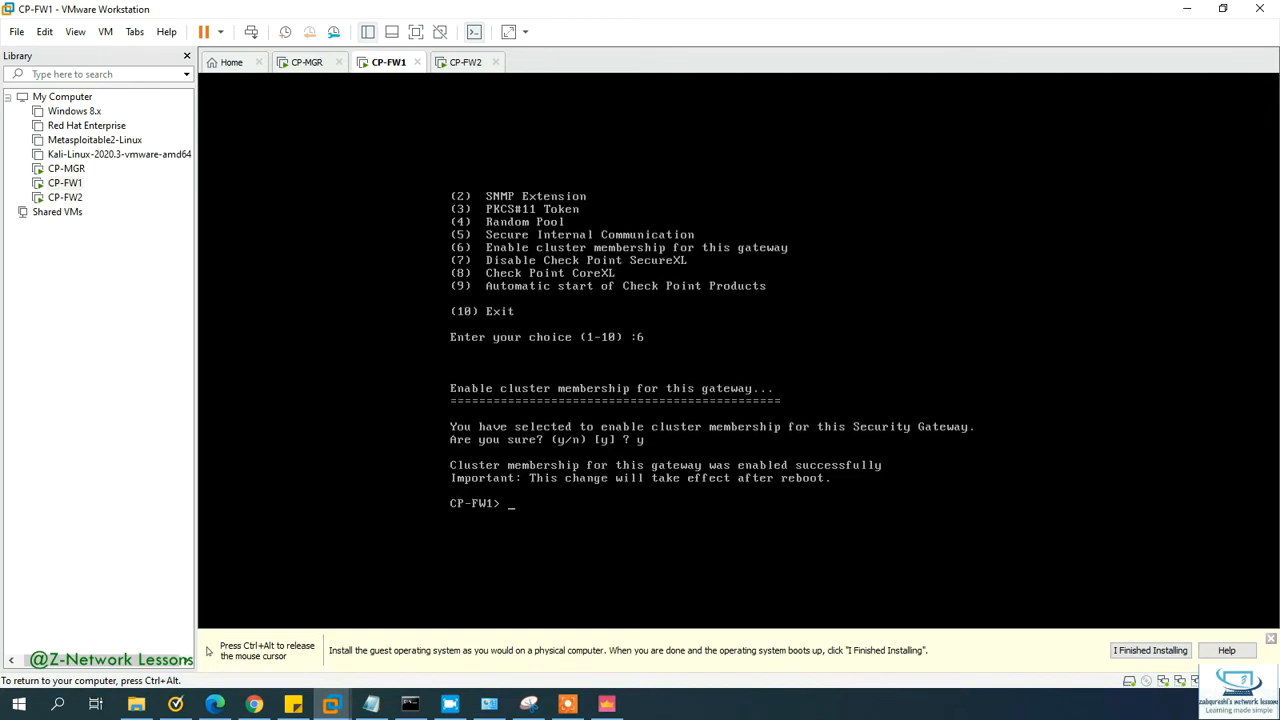
text(reb)
key(Tab)
key(Return)
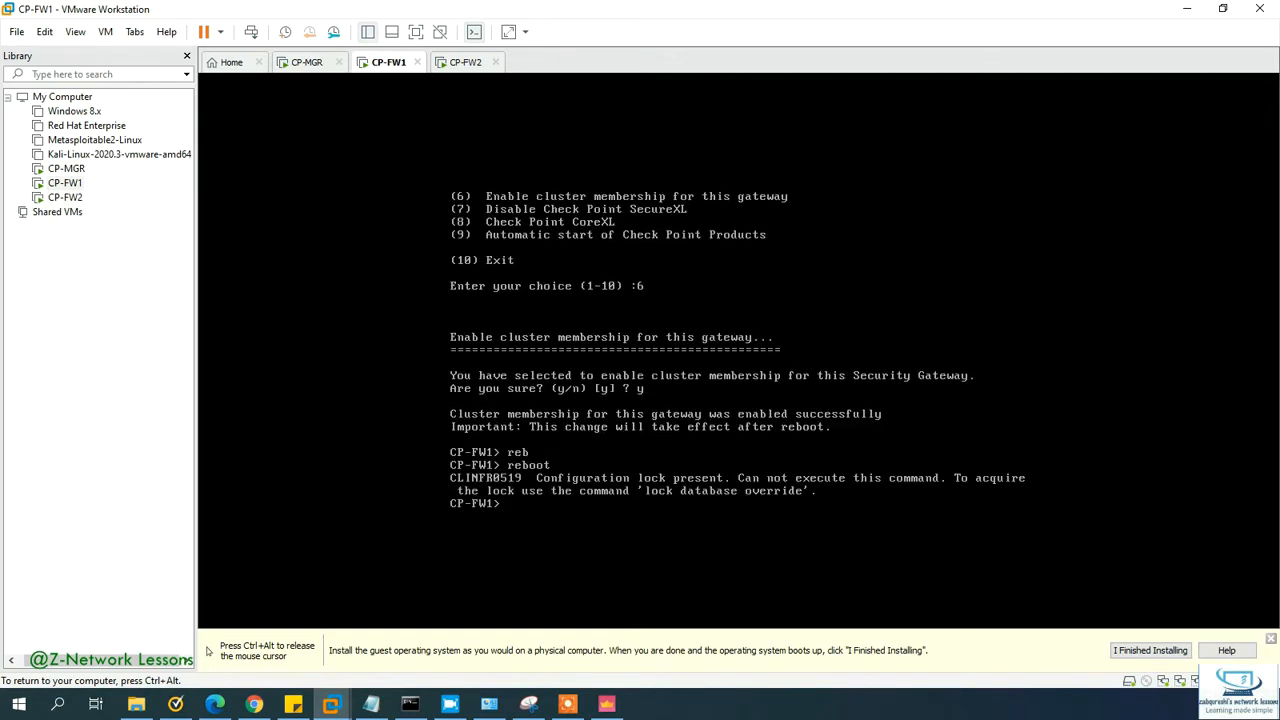
Step: Run lock database override on CP-FW1 to take over the configuration lock
text(loc)
key(Tab)
text(da)
key(Tab)
text(q)
key(BackSpace)
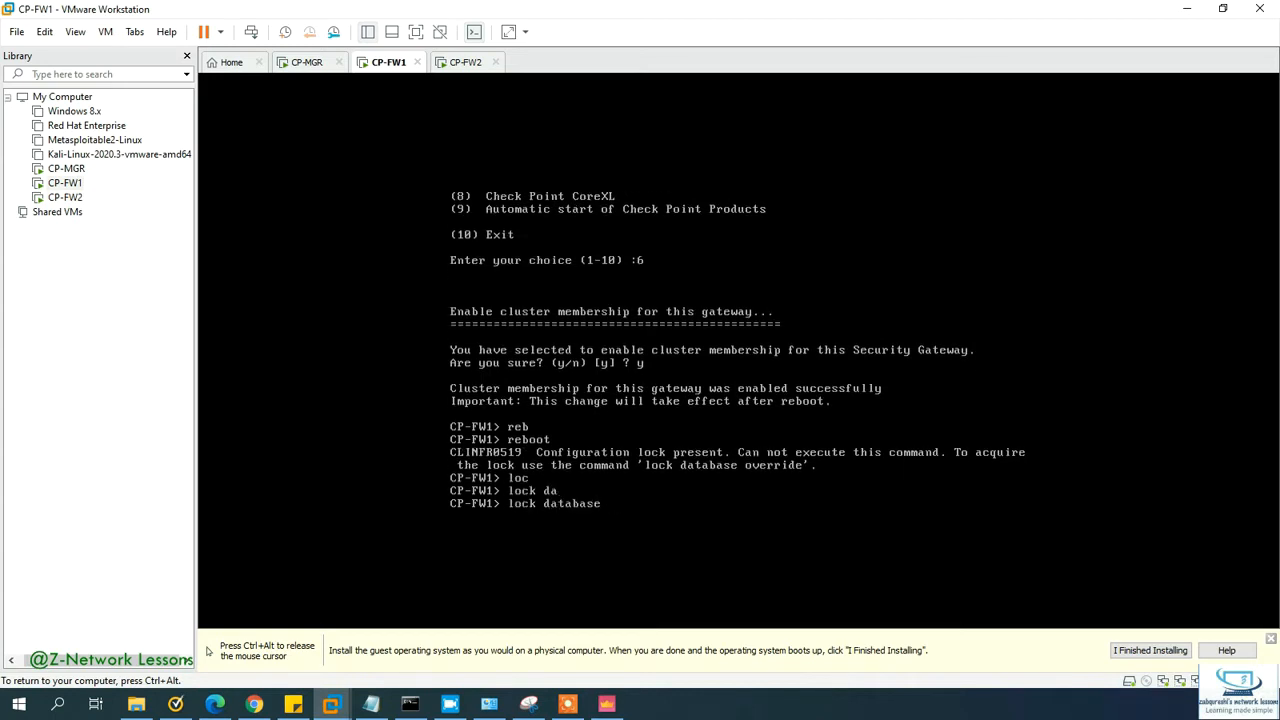
text(ov)
key(Tab)
key(Return)
Step: Reboot CP-FW1, confirming with y
key(Up)
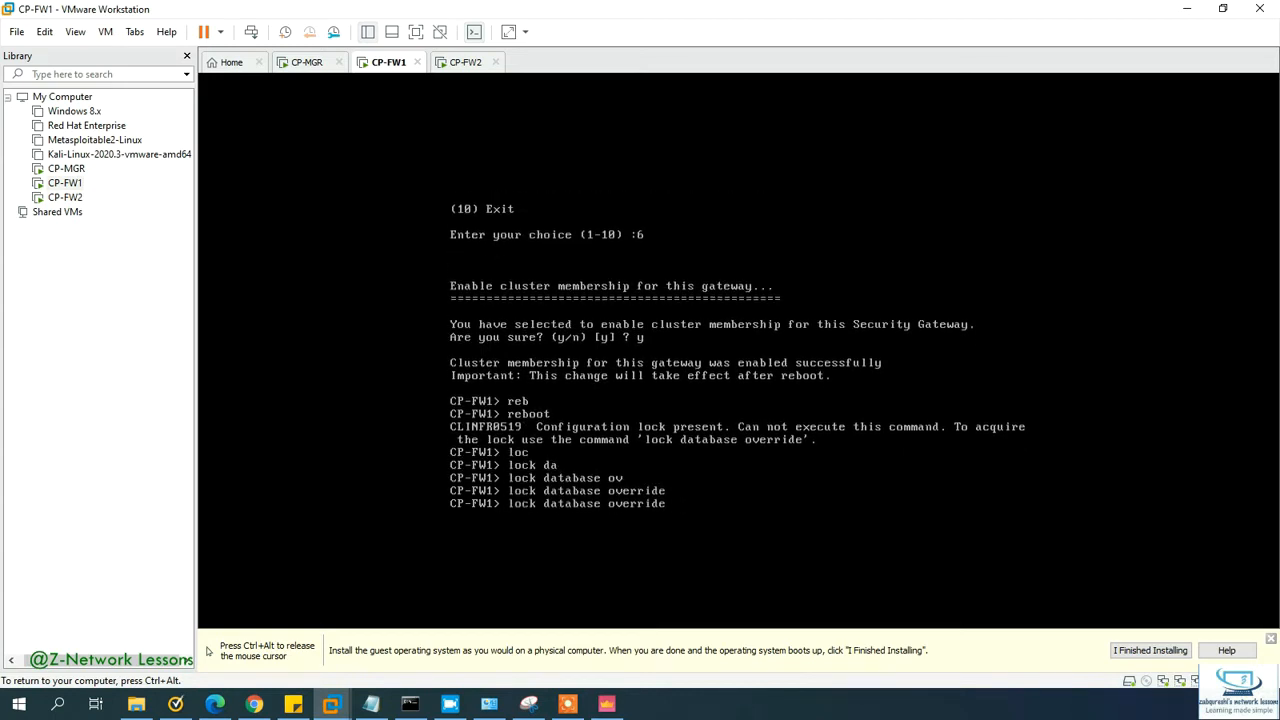
key(Up)
key(Return)
text(y)
key(Return)
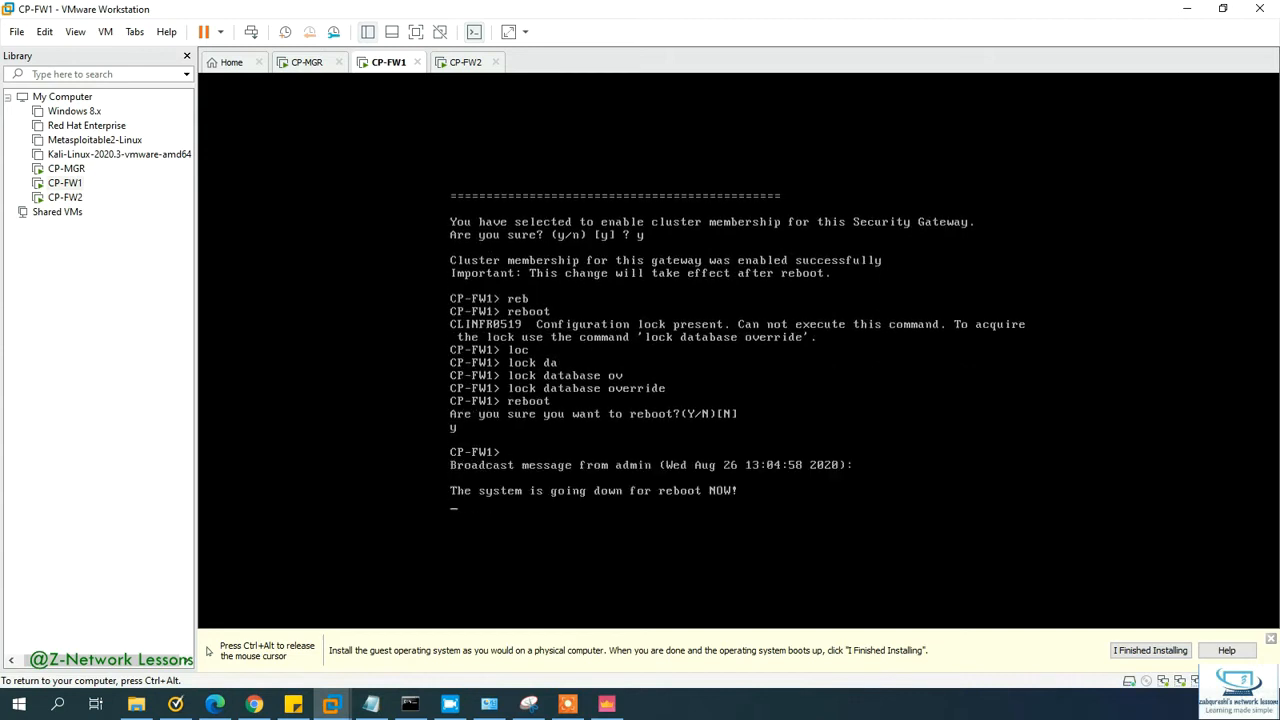
key(ctrl+alt)
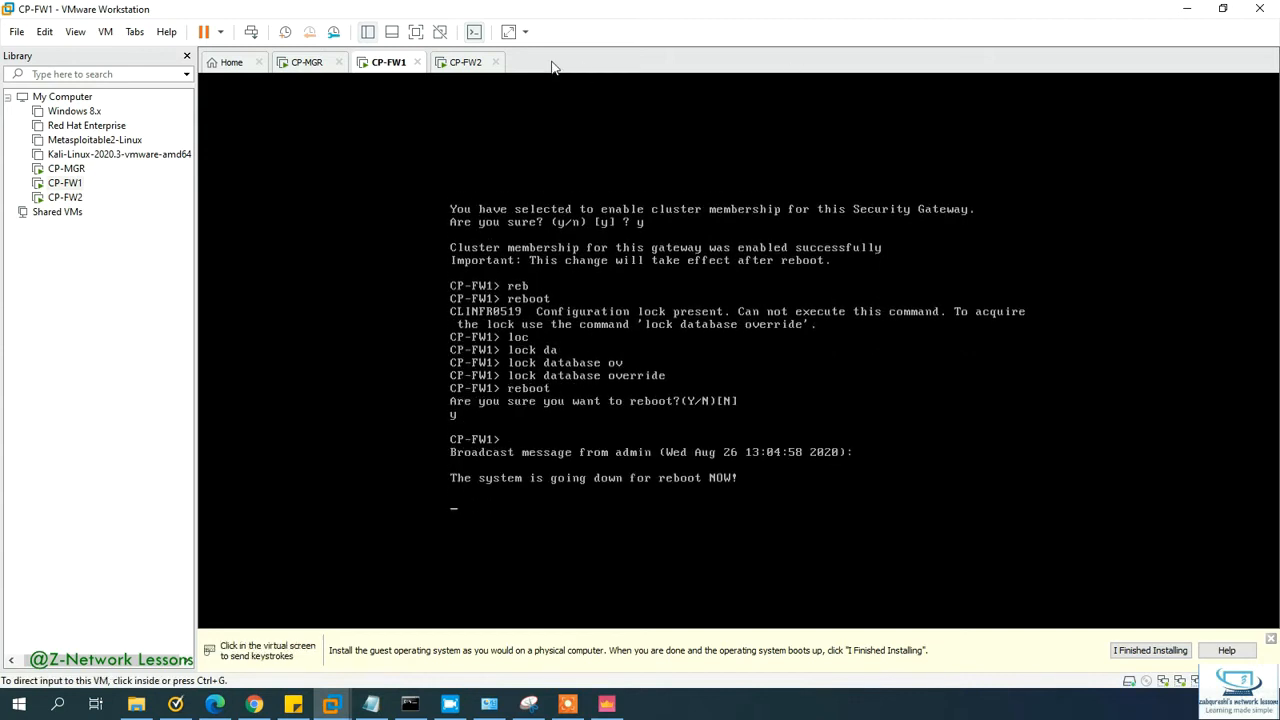
Step: Log in to CP-FW2 as admin and run cpconfig to view its configuration options
click(465, 62)
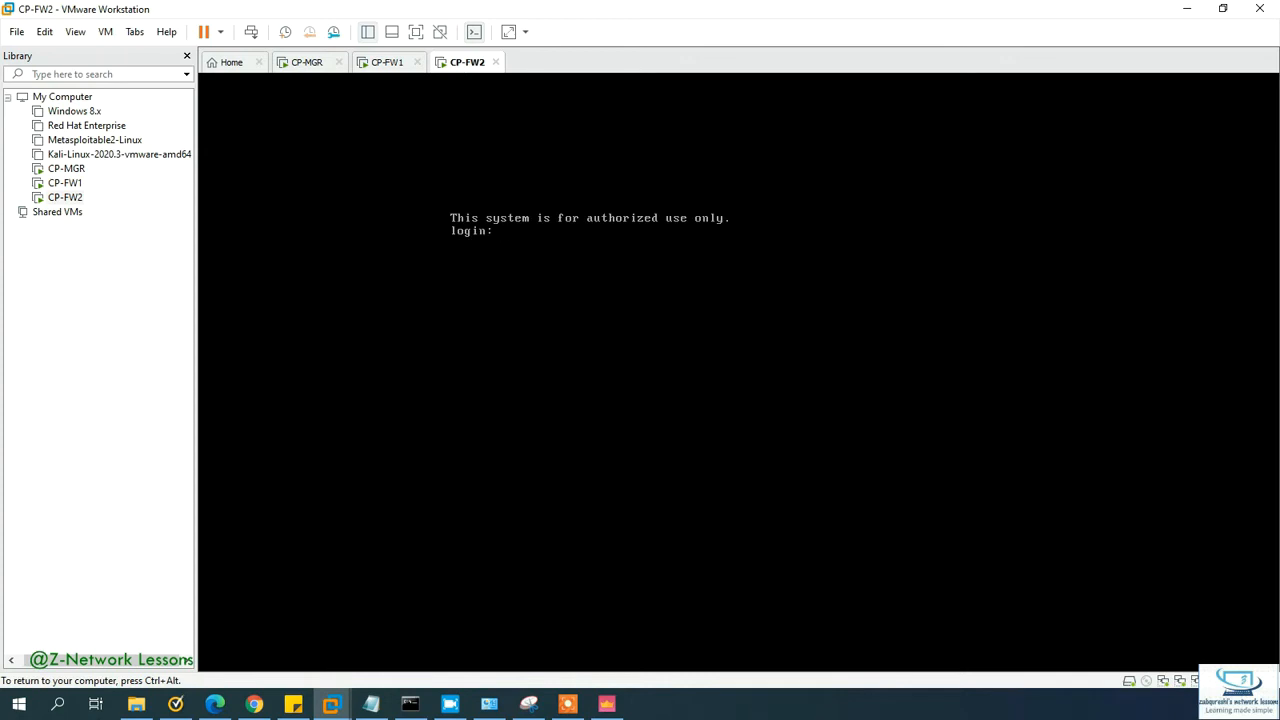
text(admin)
key(Return)
key(Return)
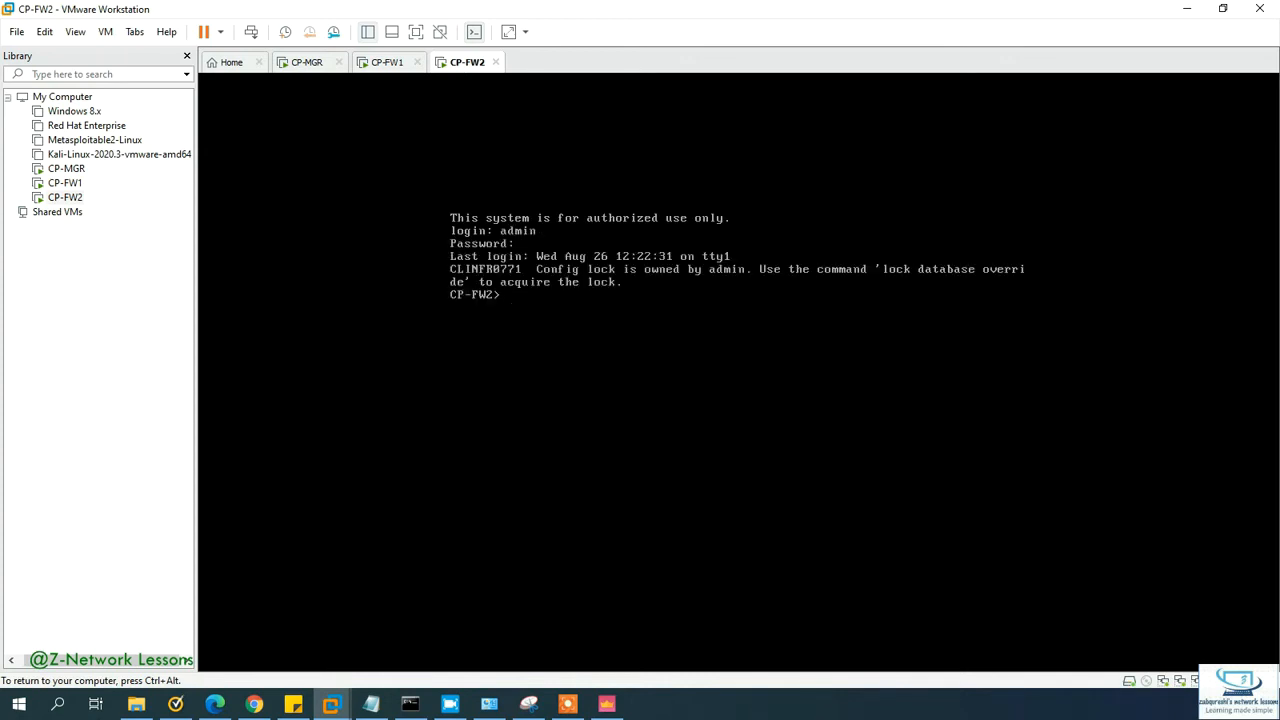
text(cpconfig)
key(Return)
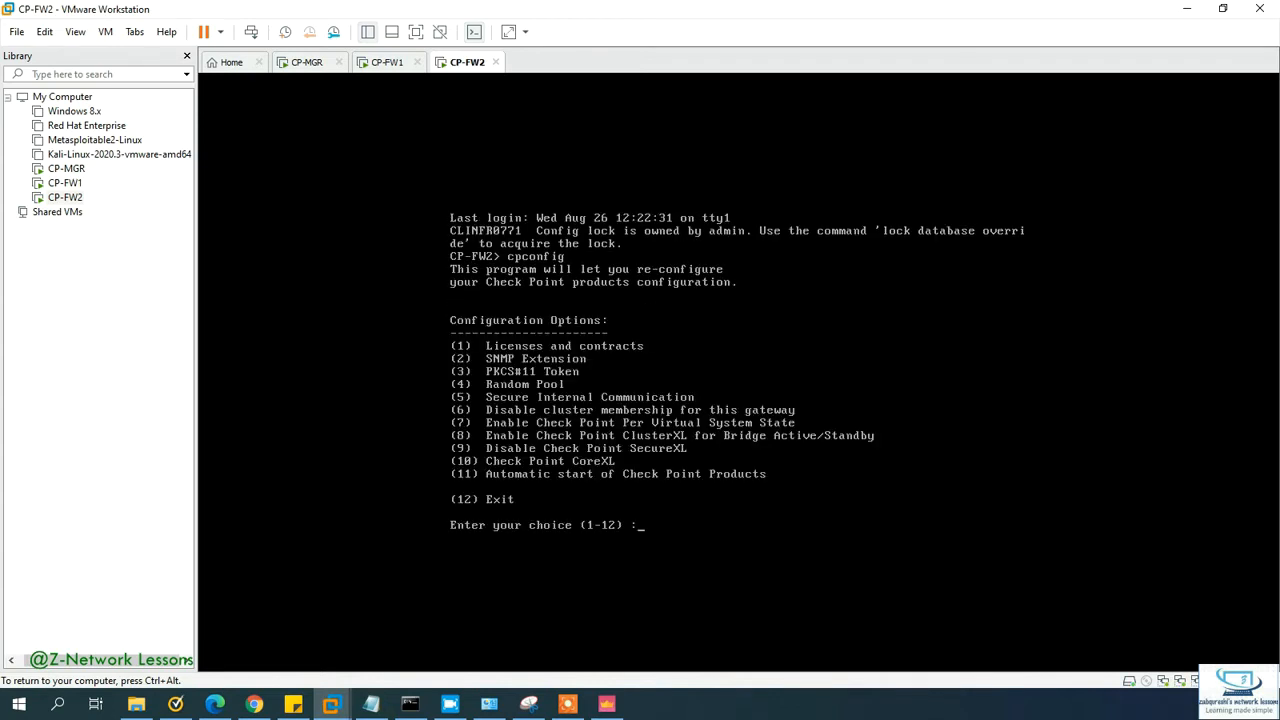
text(6)
key(ctrl+alt)
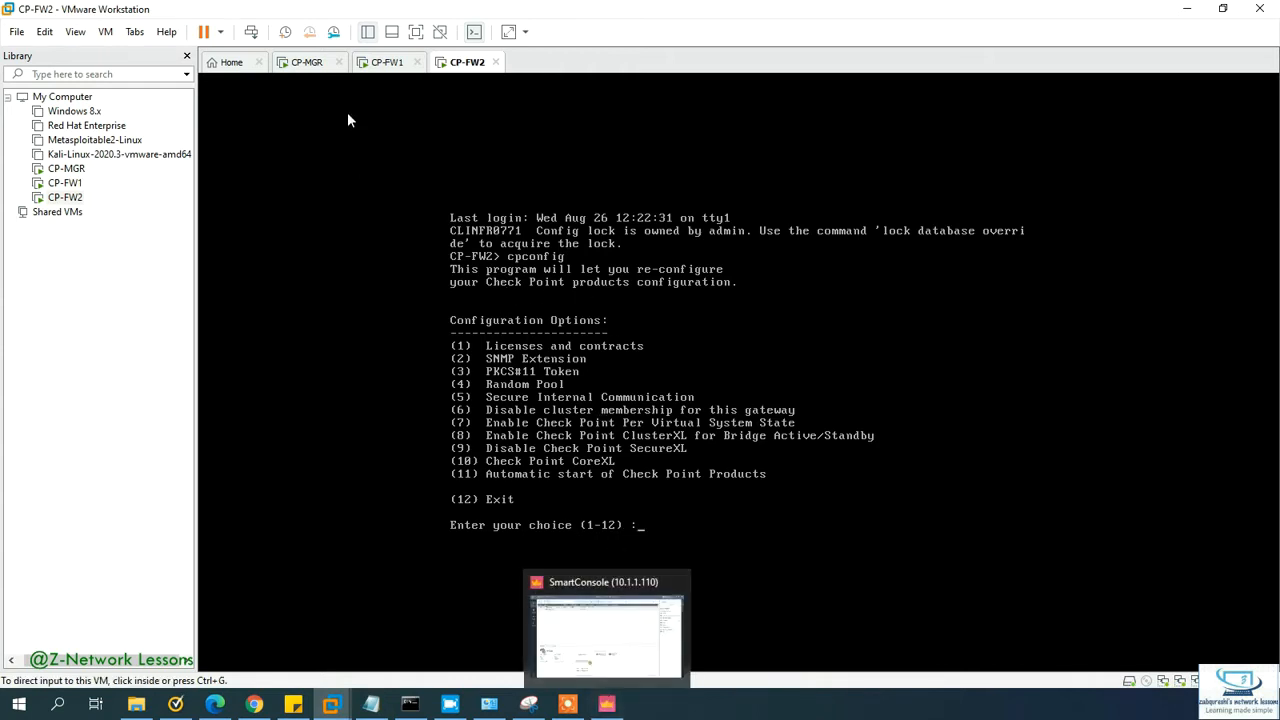
click(390, 64)
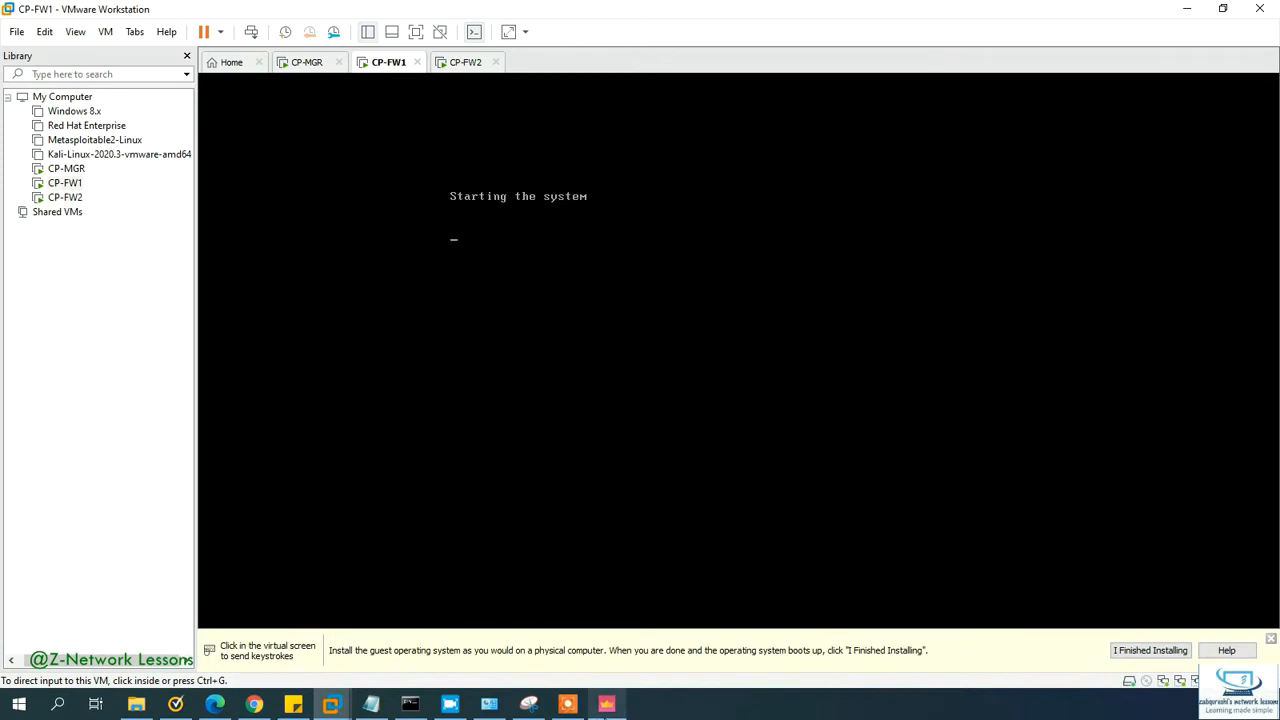
Step: Name the new gateway CP-FW2 with IPv4 10.1.1.112 and open its Trusted Communication settings
click(606, 704)
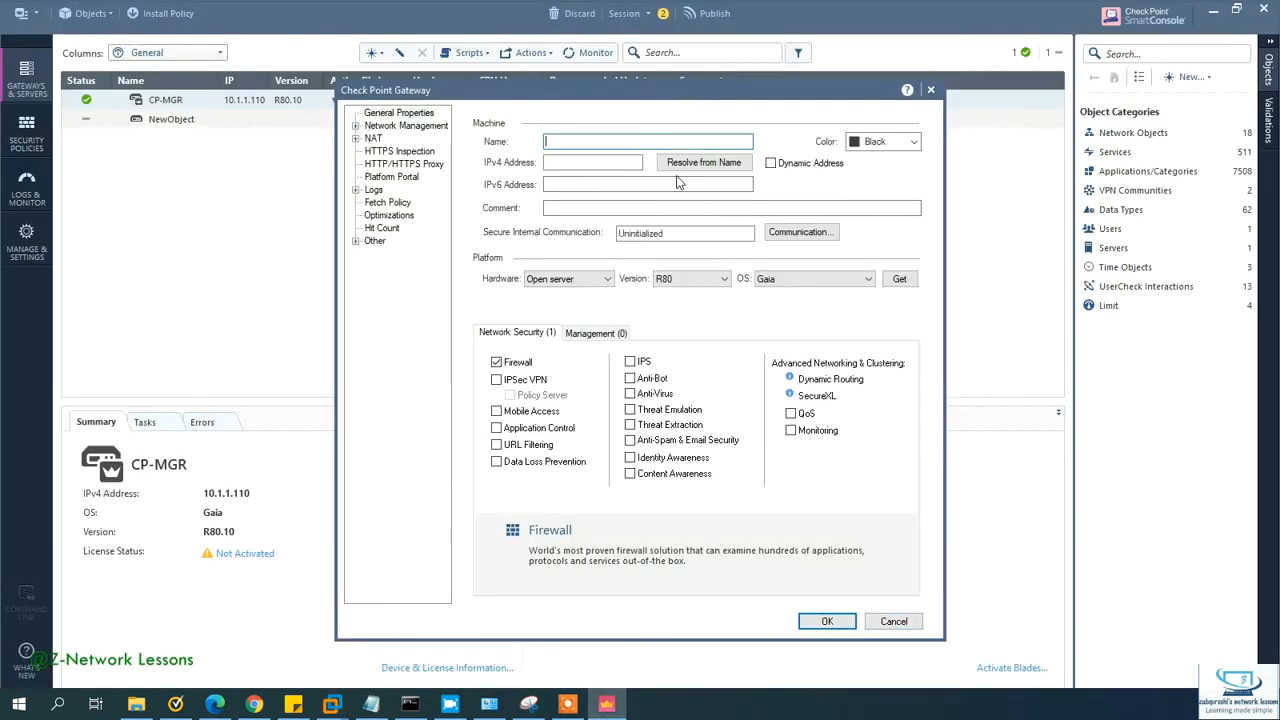
click(596, 140)
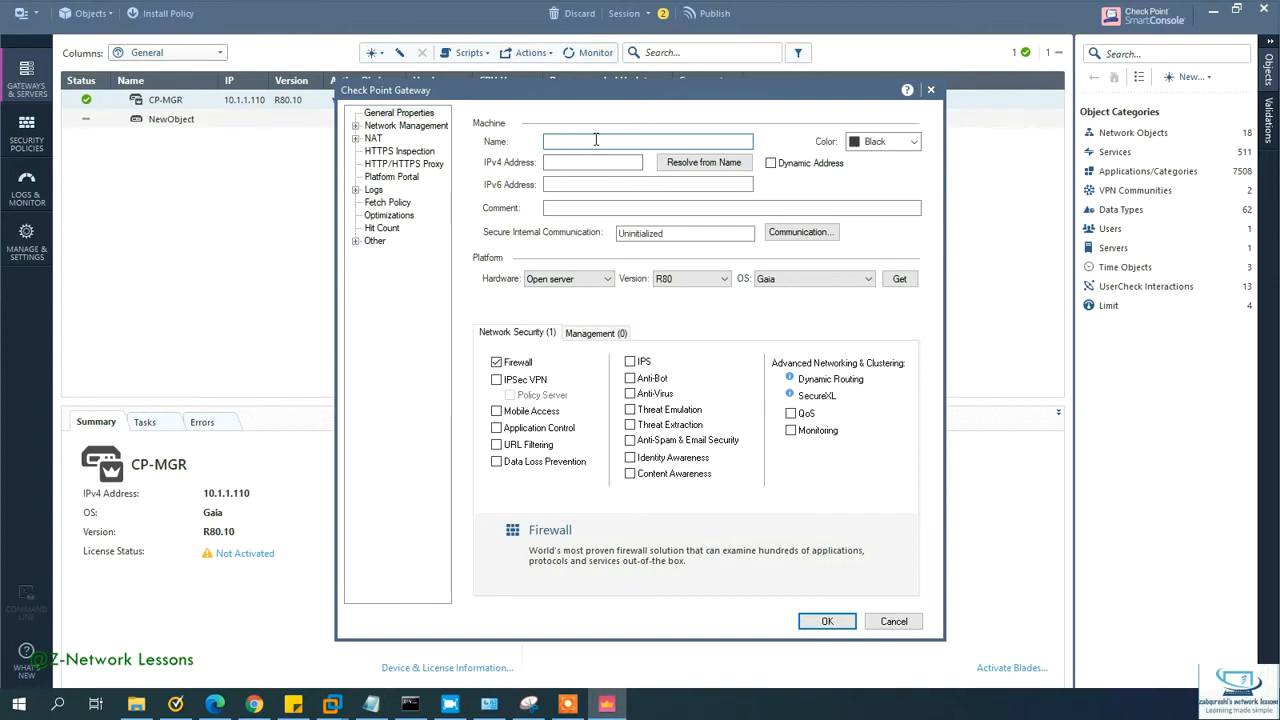
text(Cp)
text(P-FW2)
key(Tab)
text(10.1)
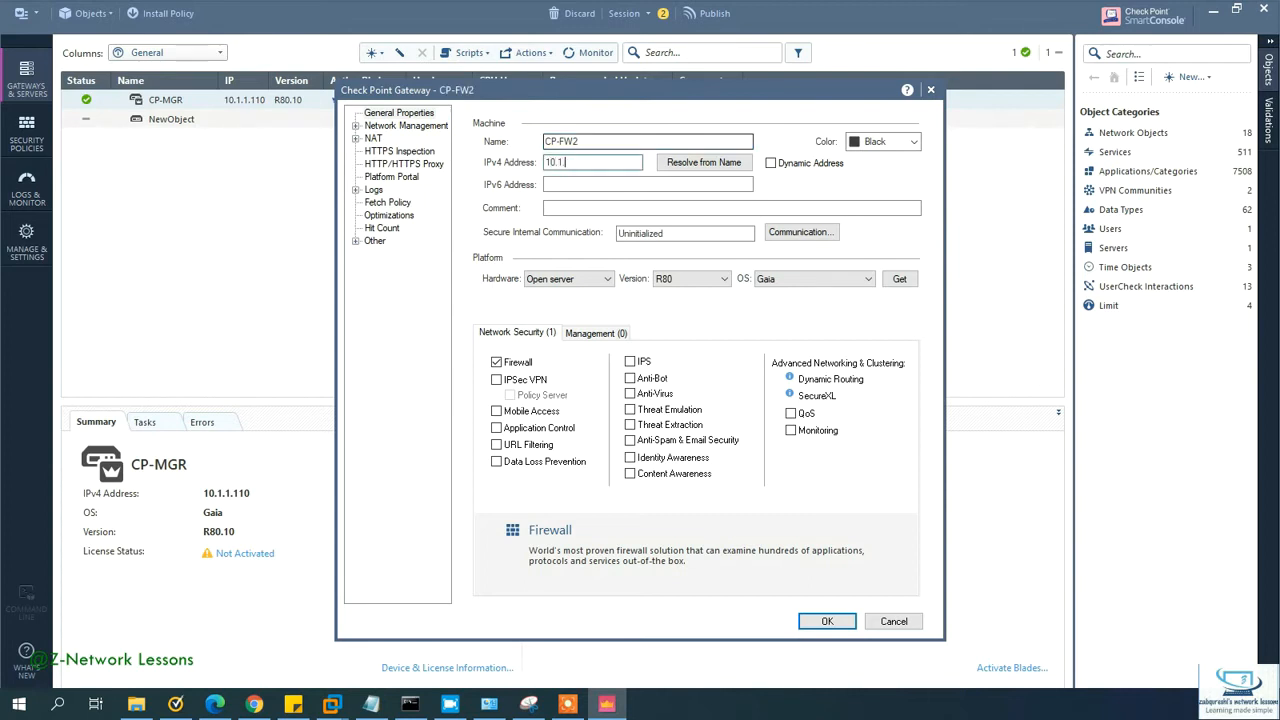
text(.1.112)
key(Tab)
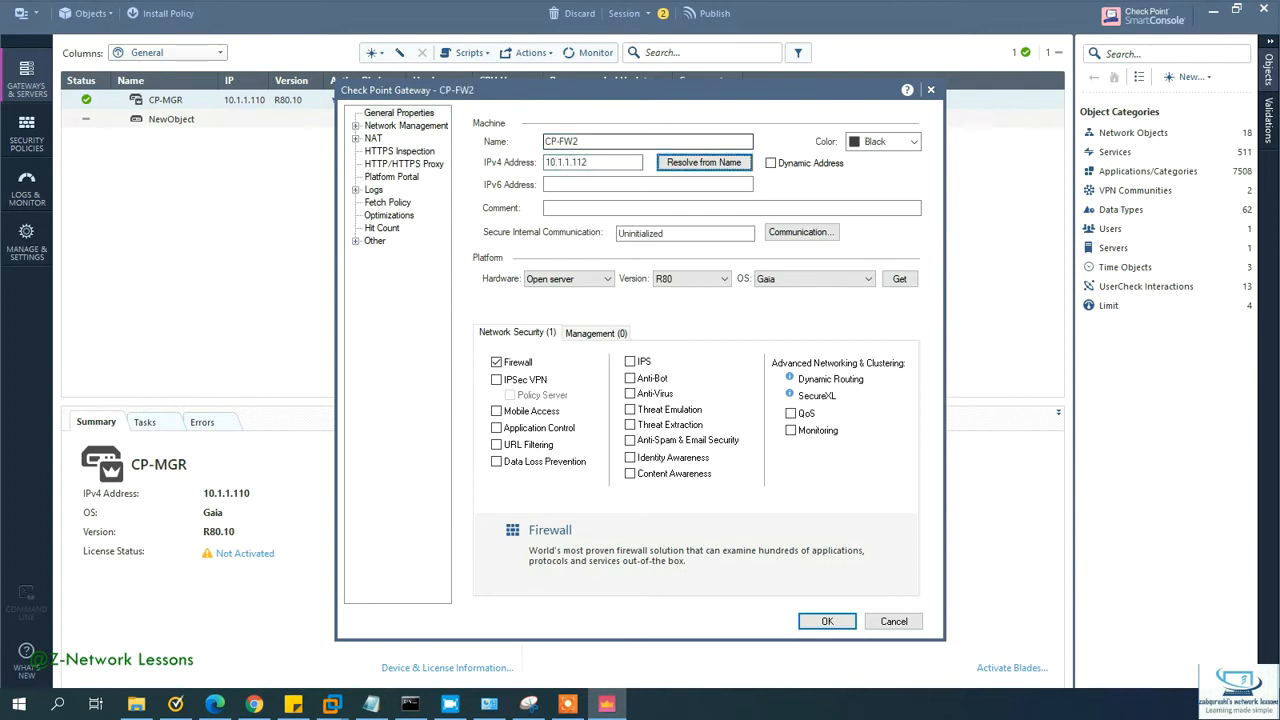
key(Tab)
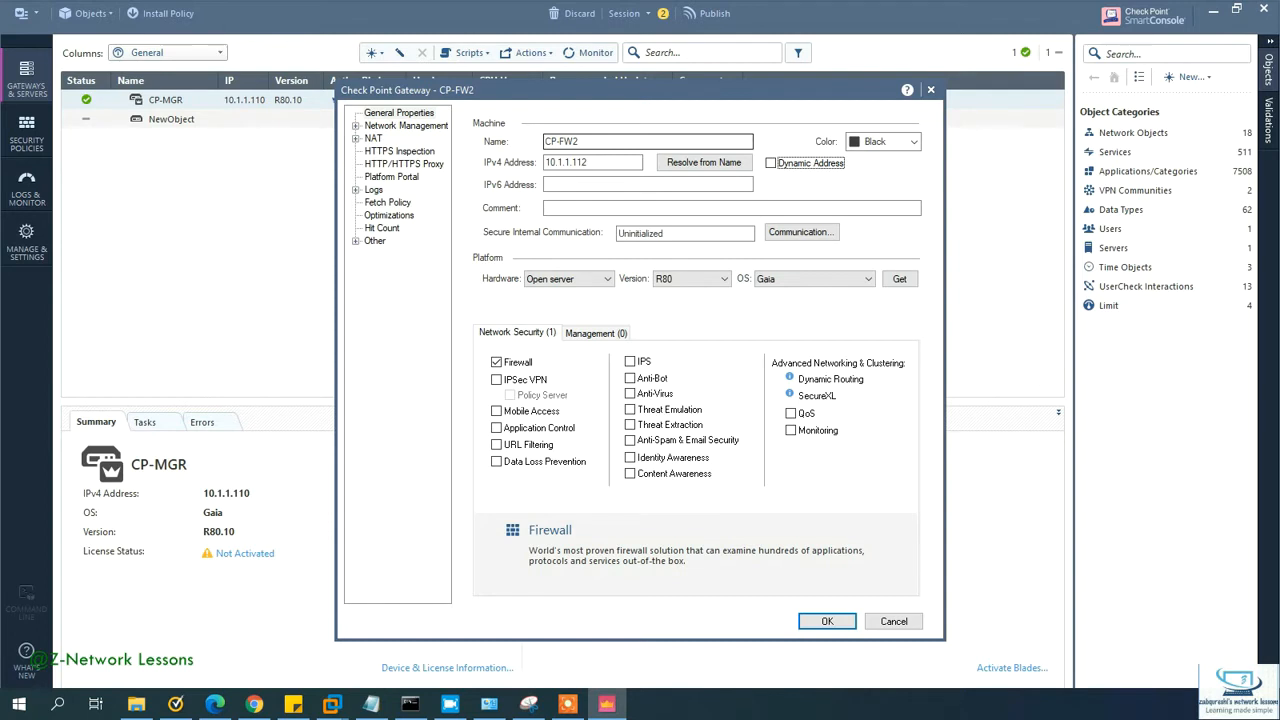
key(Tab)
key(Tab)
key(Tab)
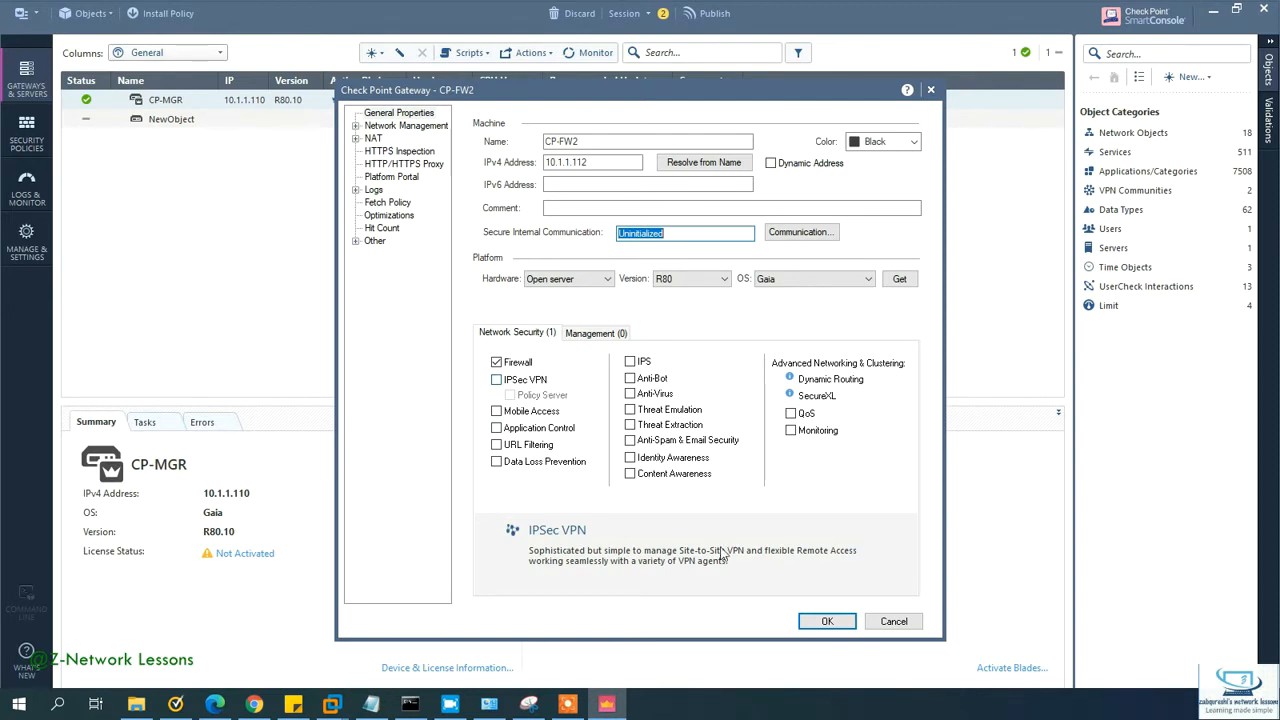
click(797, 235)
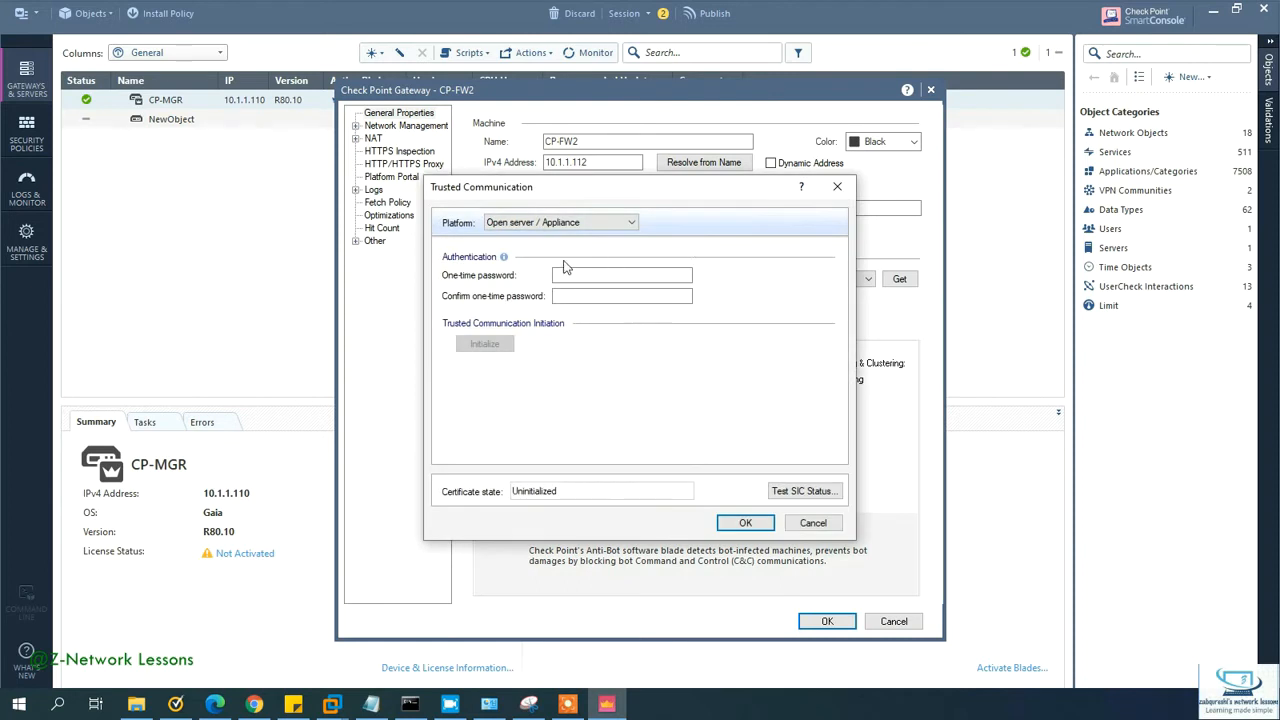
Step: Try twice to initialize SIC for CP-FW2 with the one-time password, dismissing each failure warning
click(579, 273)
text(12345)
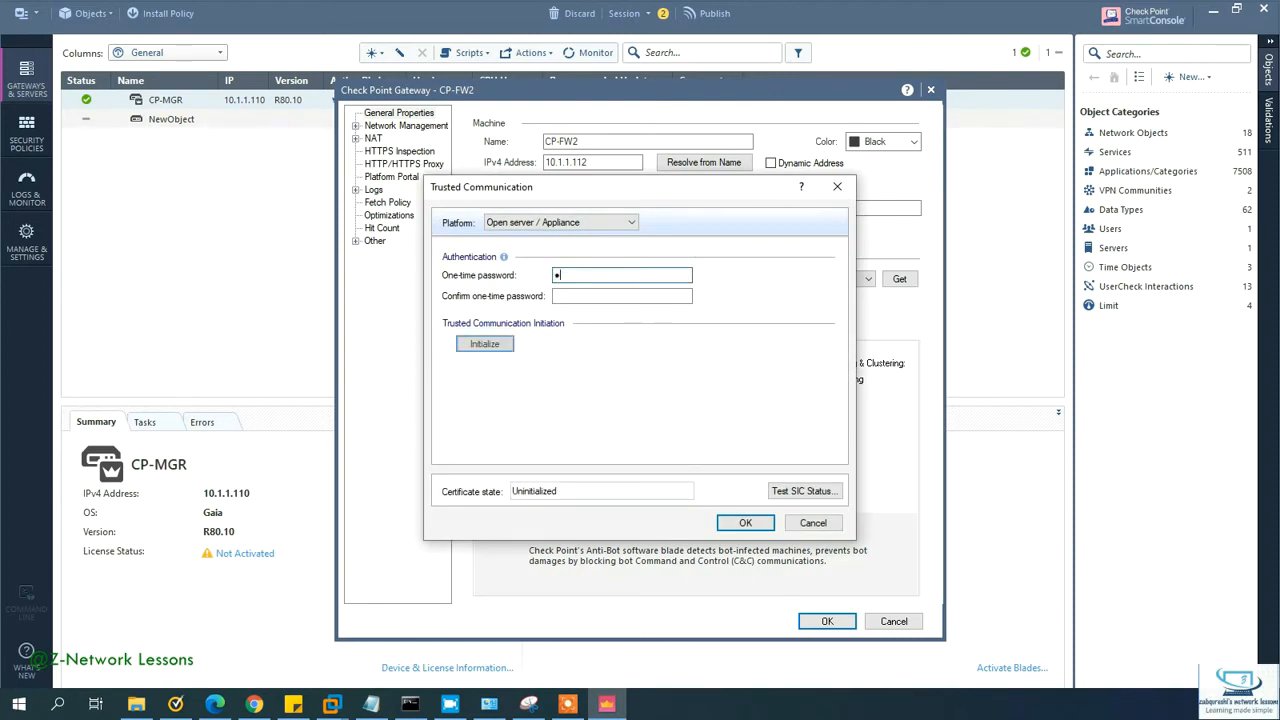
text(678)
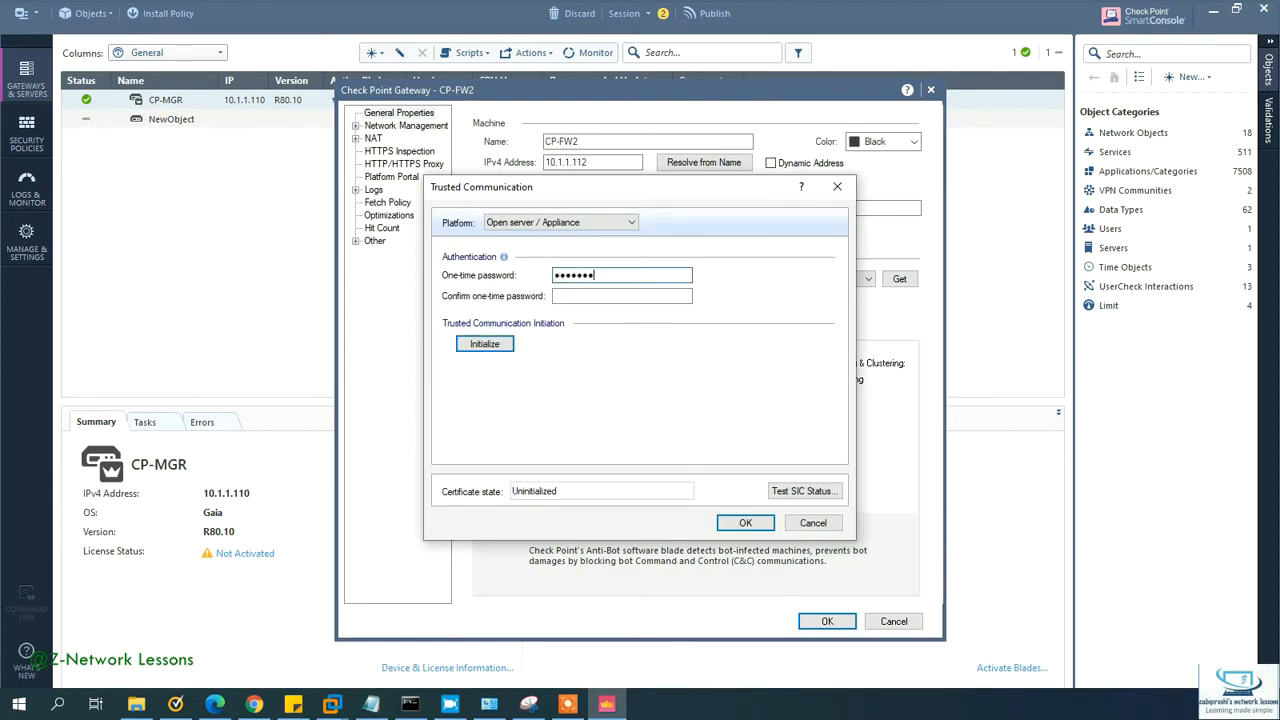
key(Tab)
text(12345678)
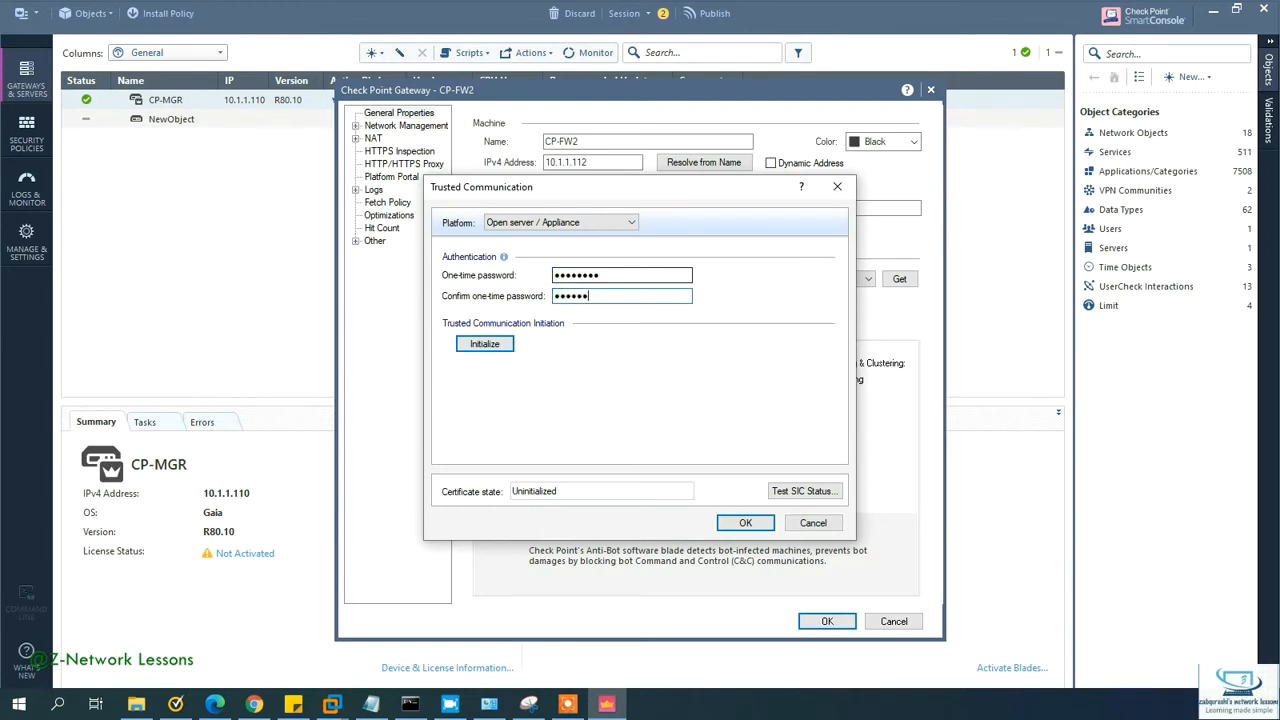
key(Return)
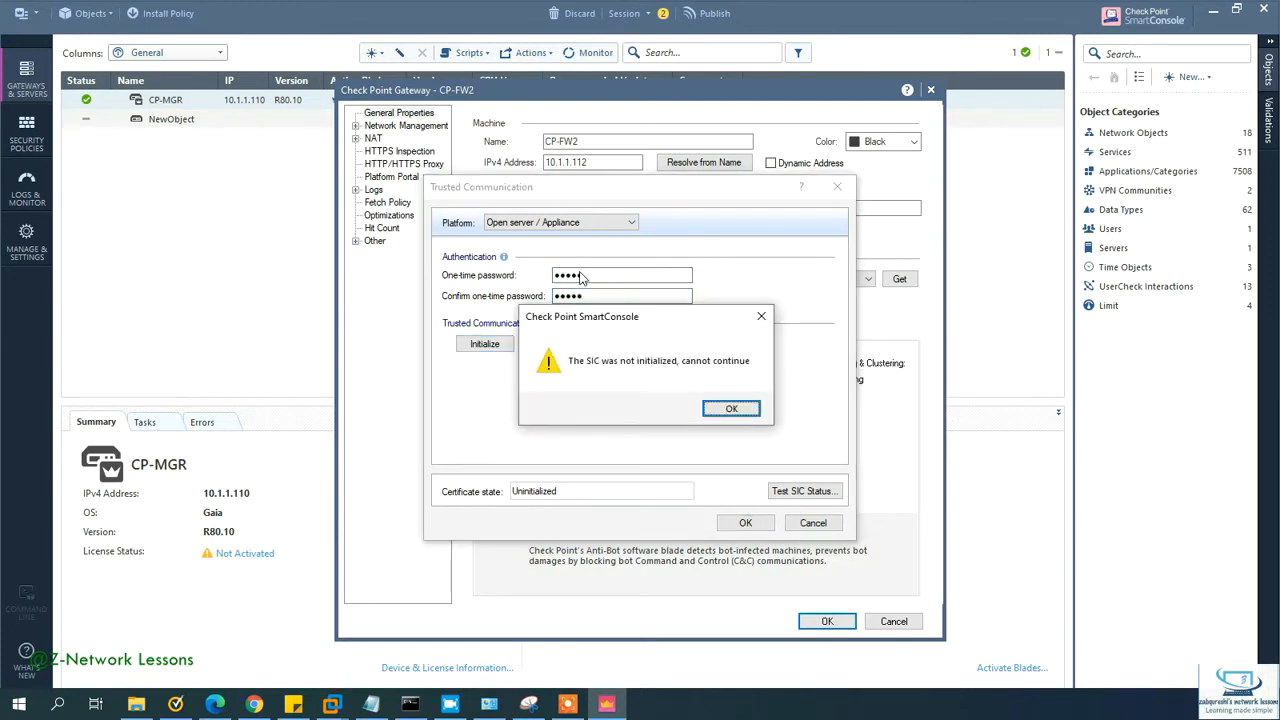
click(732, 408)
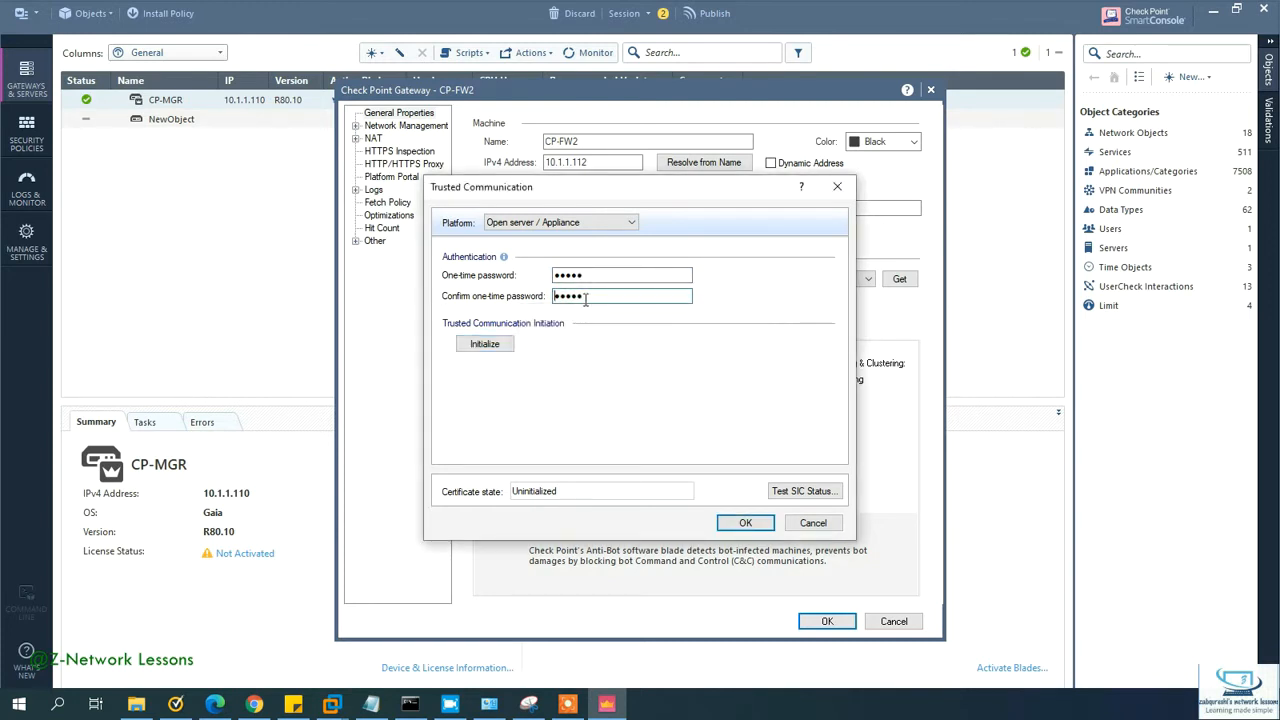
drag(595, 276, 543, 280)
text(12345)
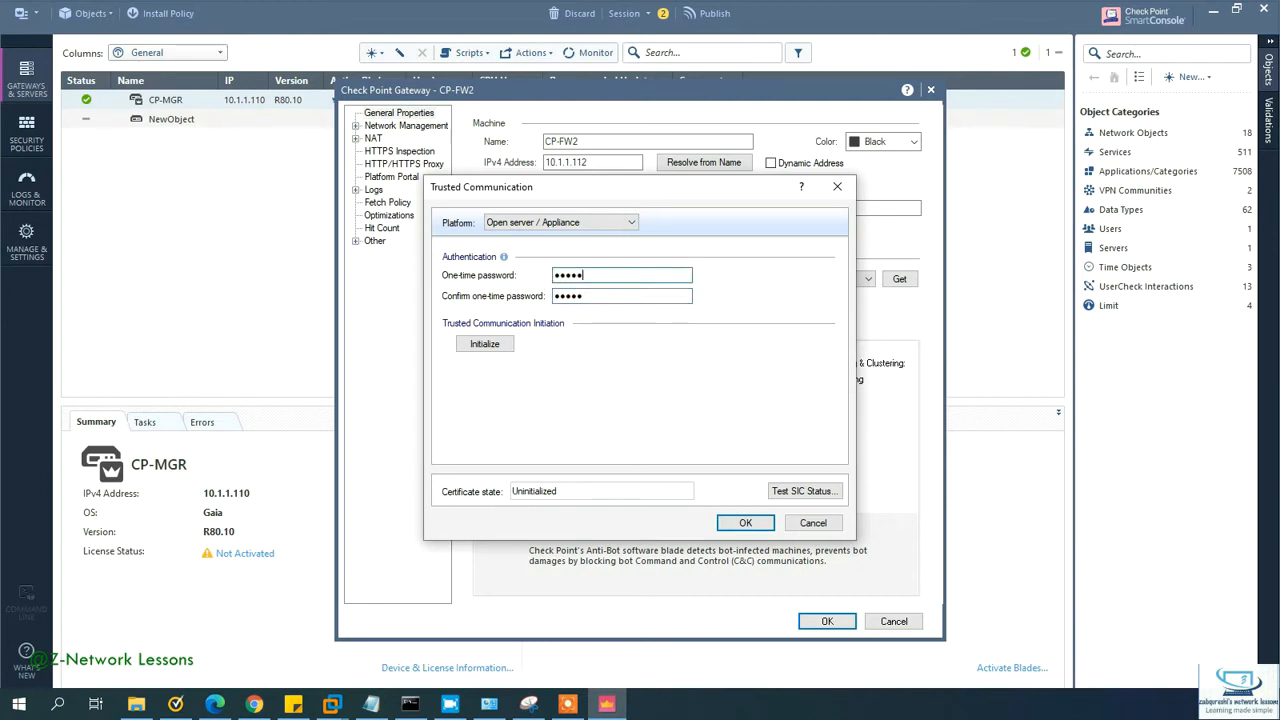
text(678)
key(Tab)
text(12)
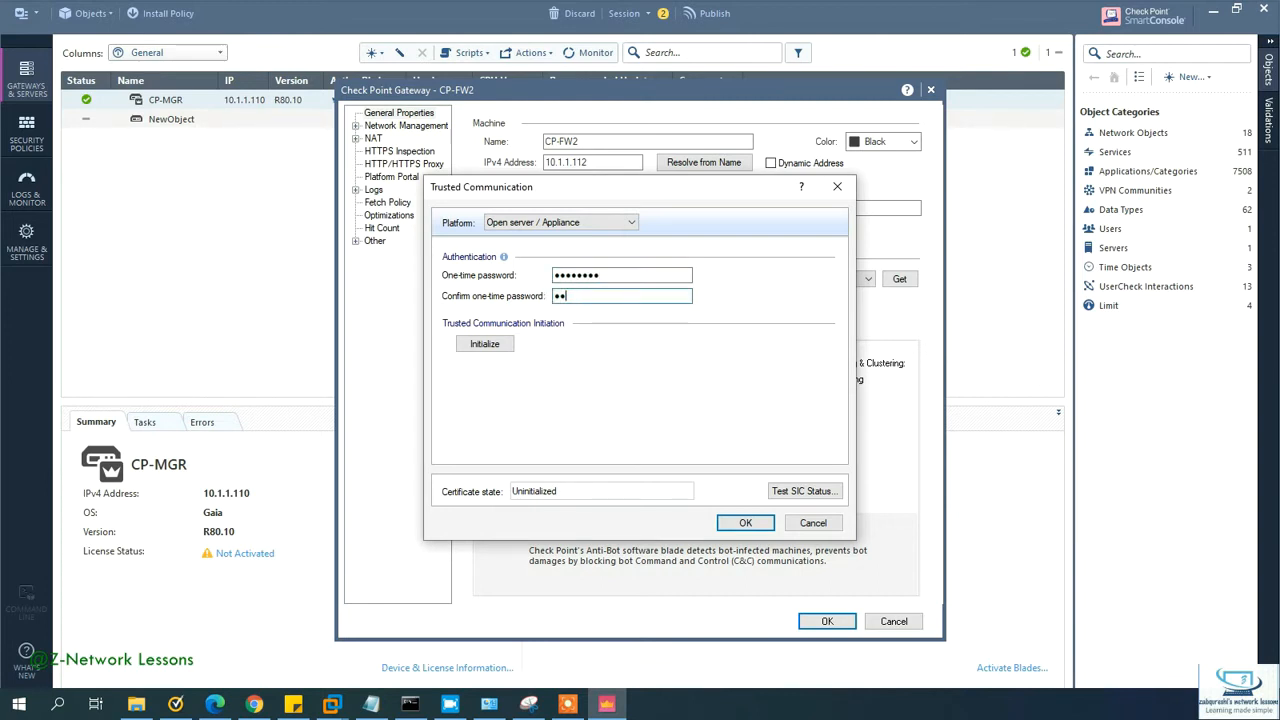
text(345678)
key(Return)
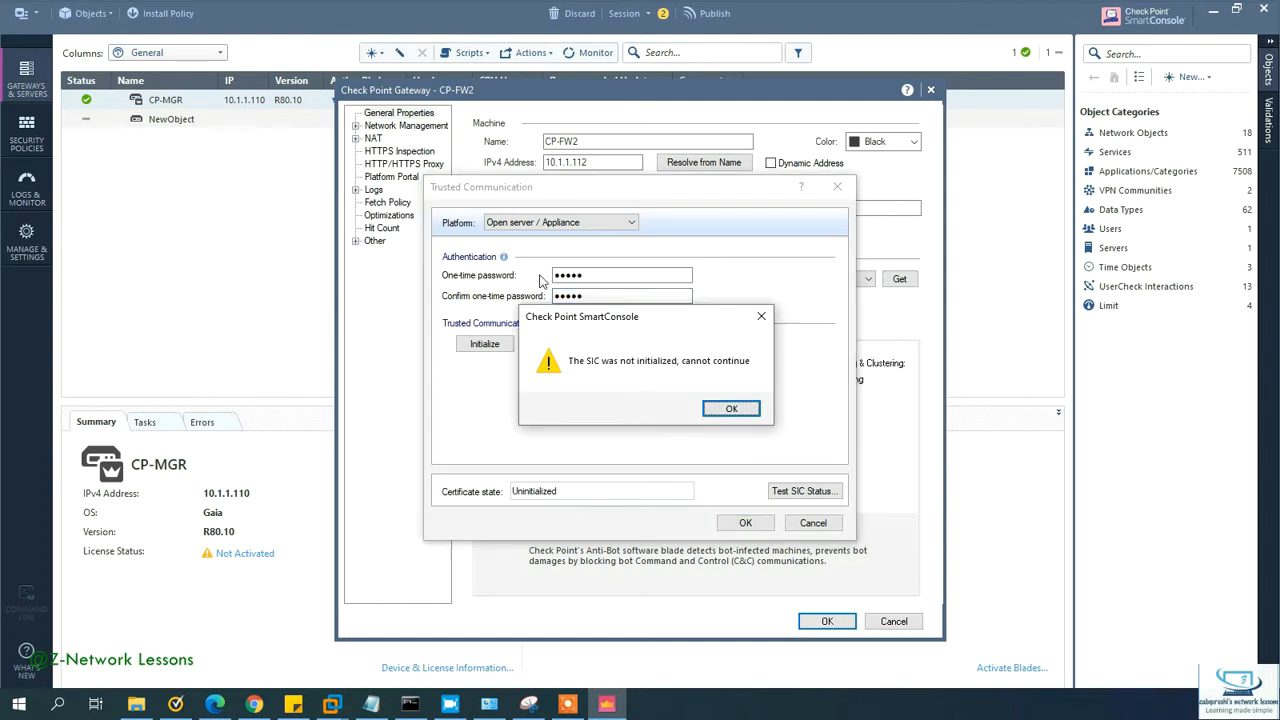
click(731, 408)
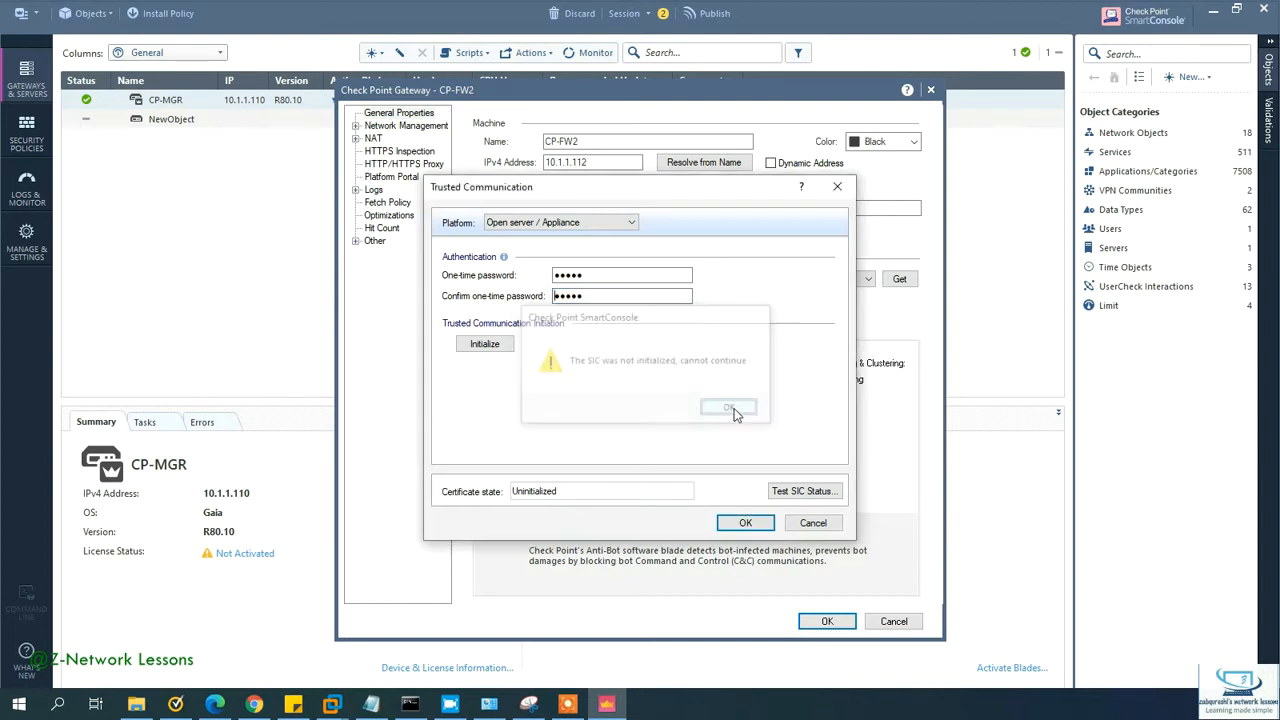
Step: Test the SIC status, then cancel the trust dialog and the CP-FW2 gateway object
click(800, 491)
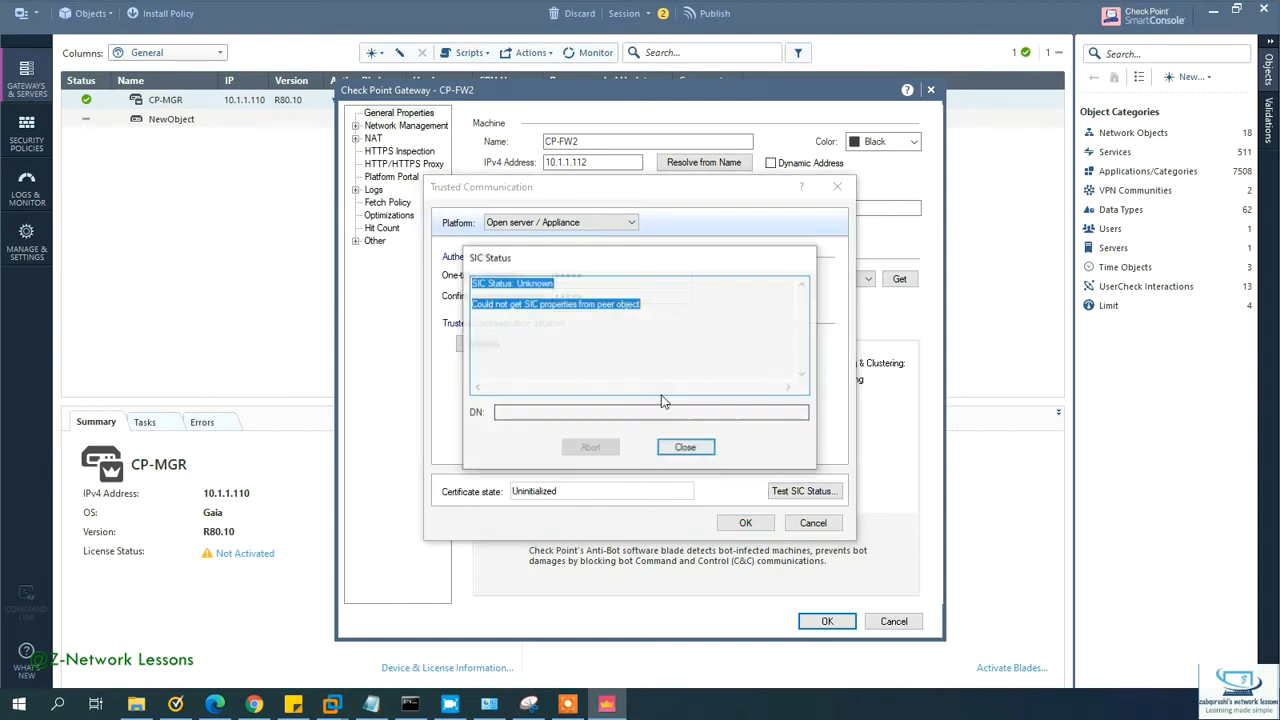
click(685, 451)
click(806, 526)
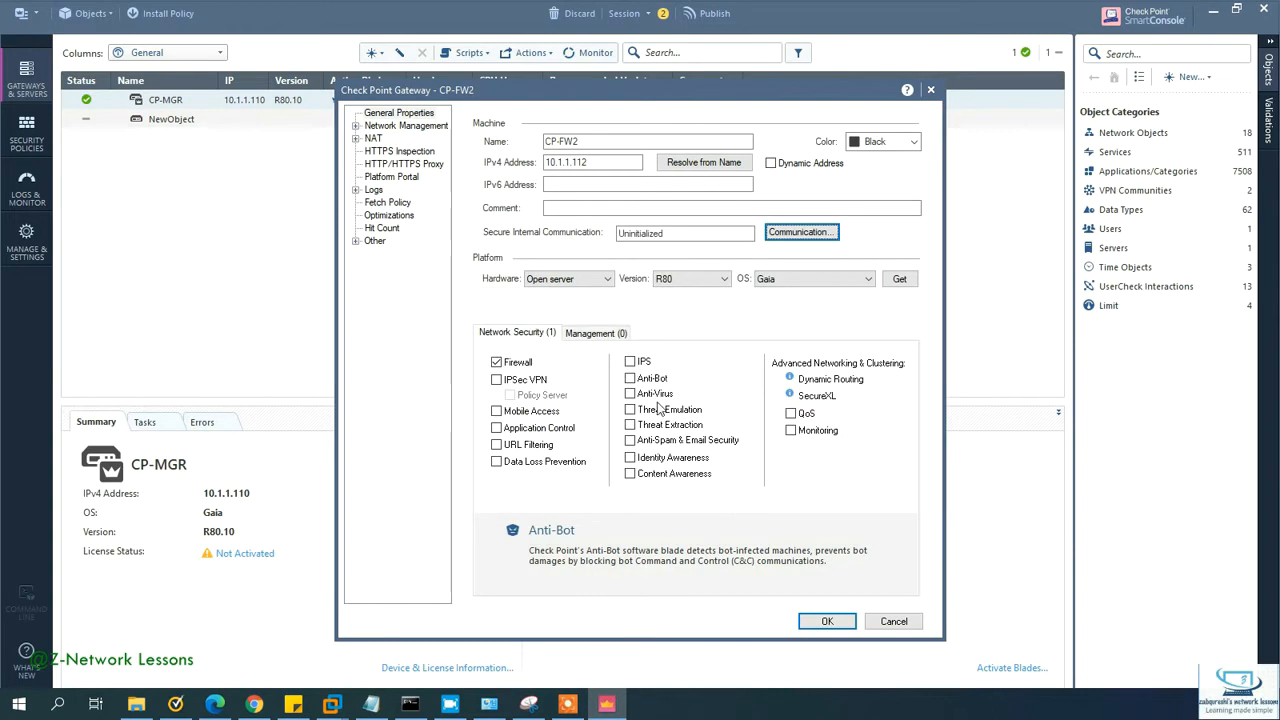
click(893, 622)
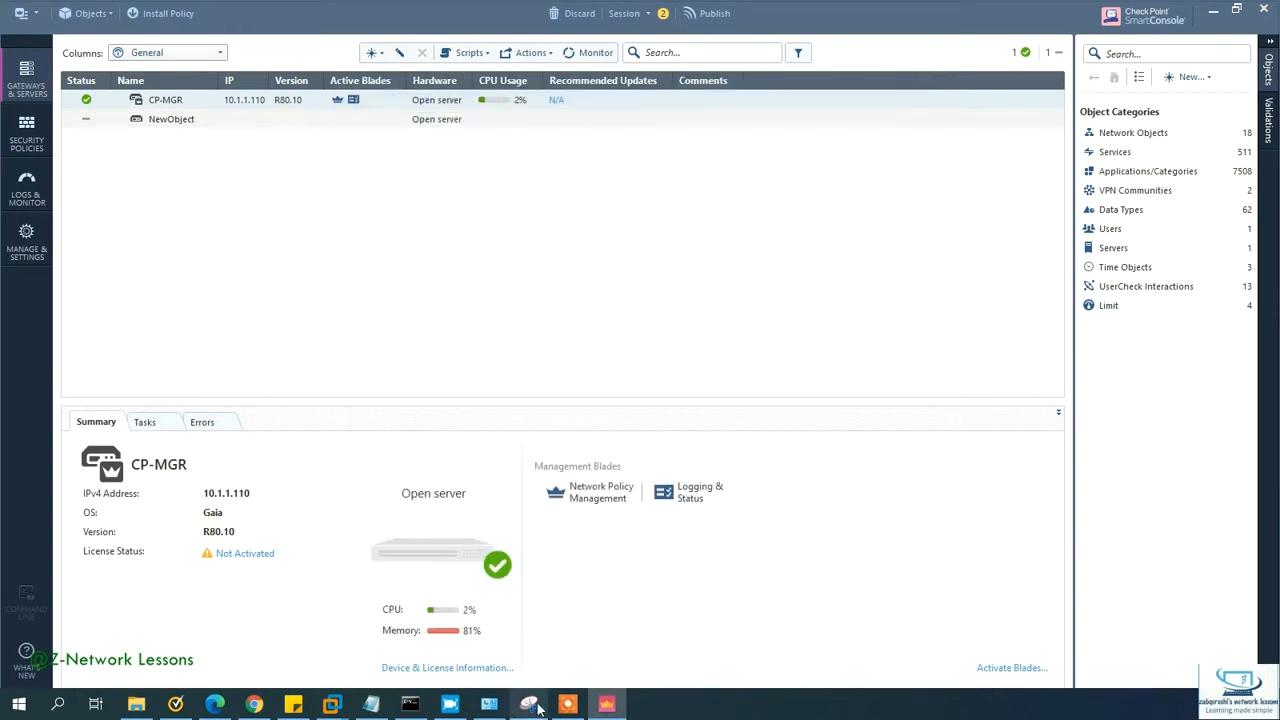
Step: Log in to CP-FW1 as admin, open cpconfig, and exit it with option 12
mouse_move(405, 706)
click(401, 649)
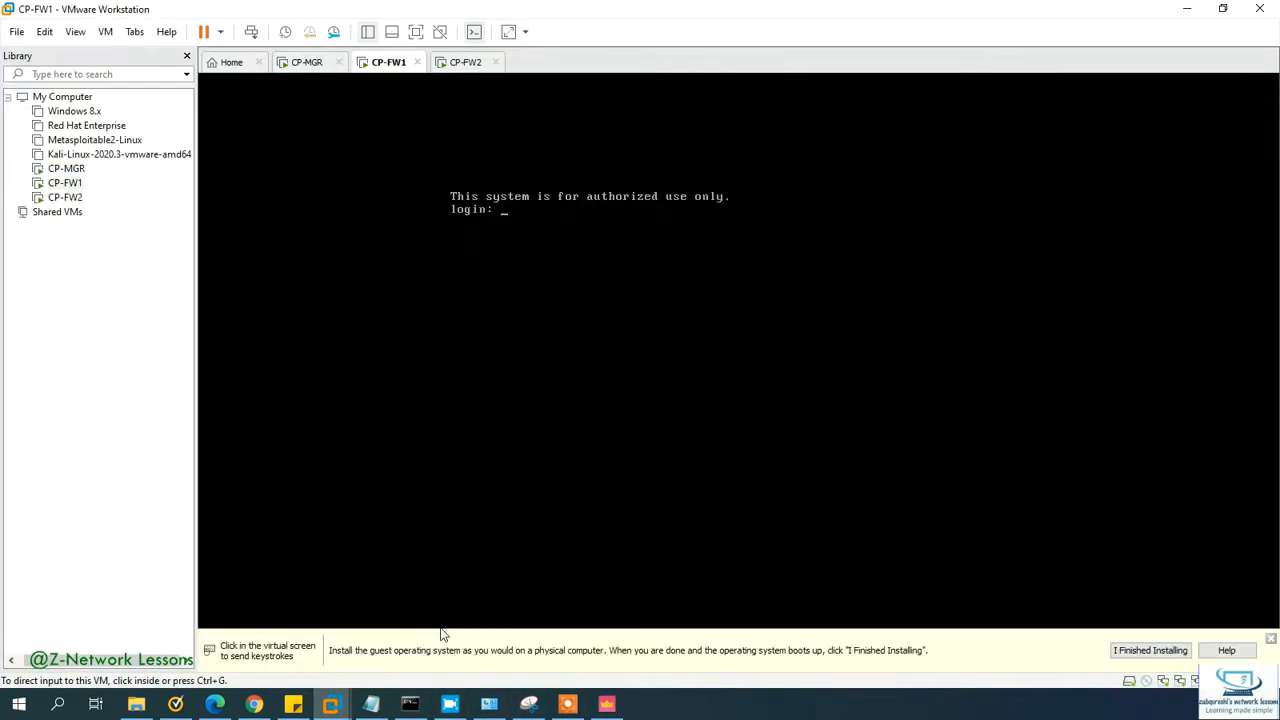
key(ctrl+g)
text(admin)
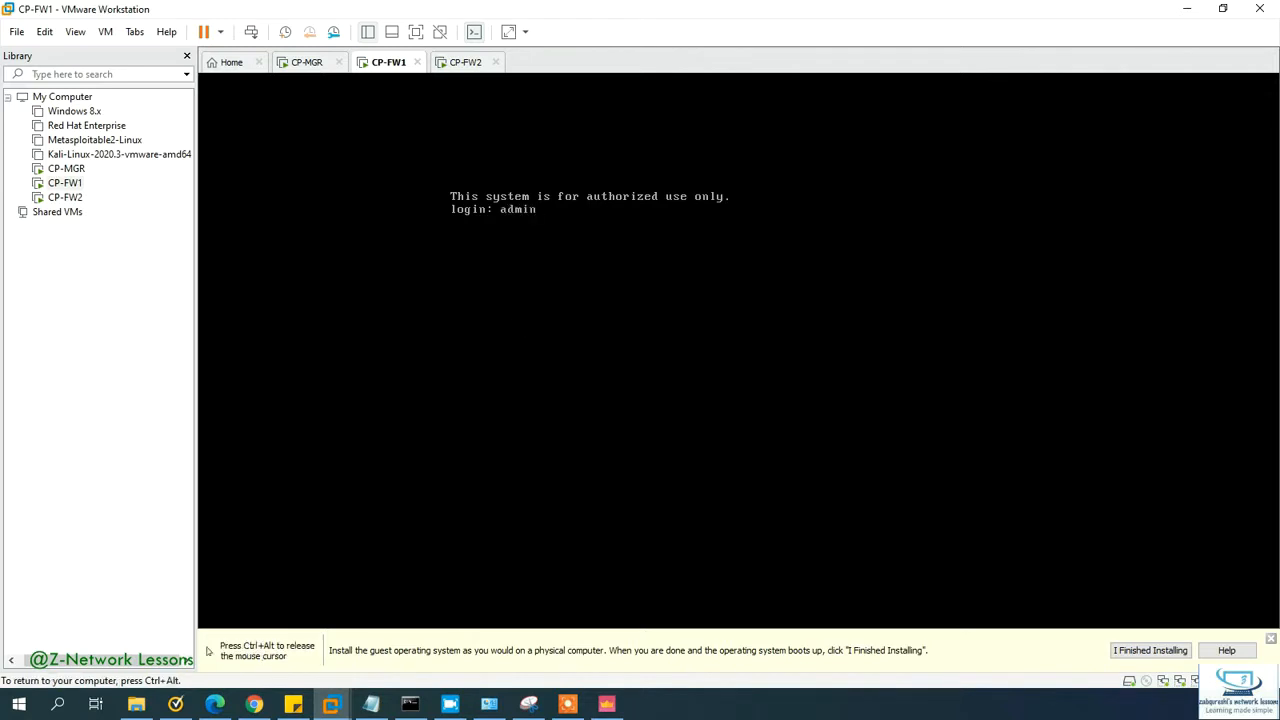
key(Return)
key(Return)
text(cpconfig)
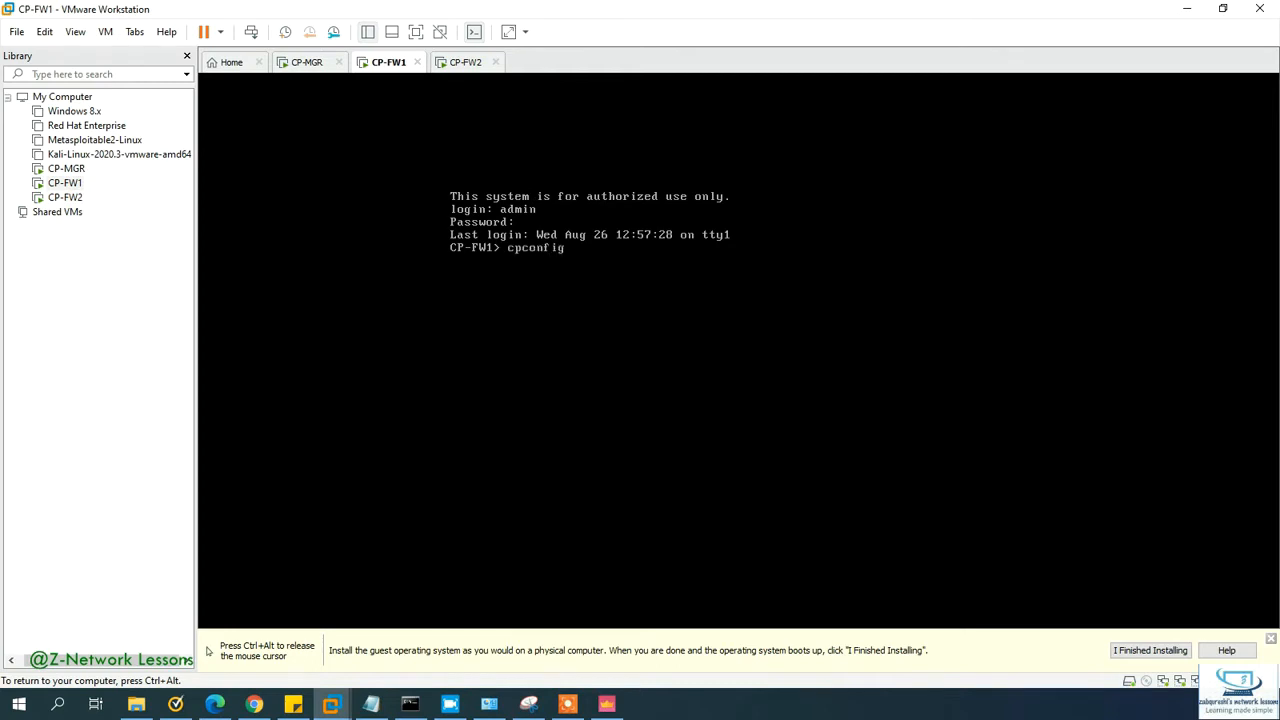
key(Return)
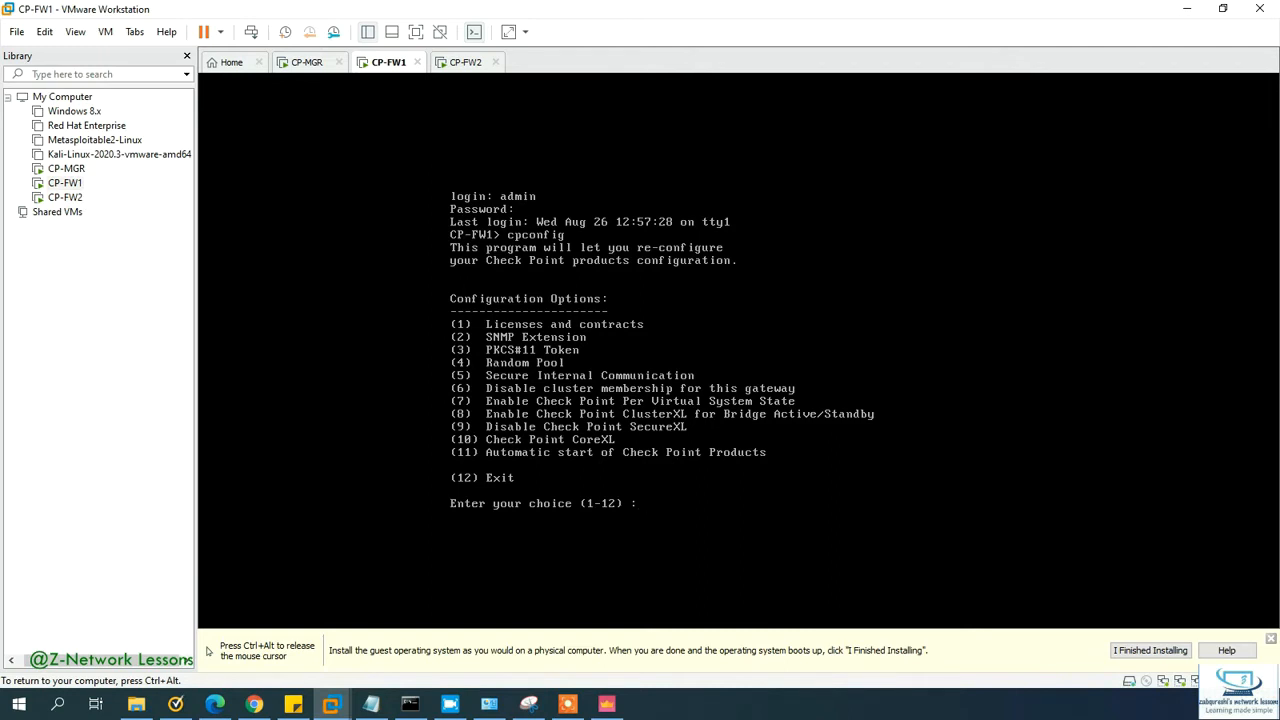
text(12)
key(Return)
Step: Reset CP-FW1's SIC activation key via cpconfig option 5, then exit with 12 to restart services
text(cpc)
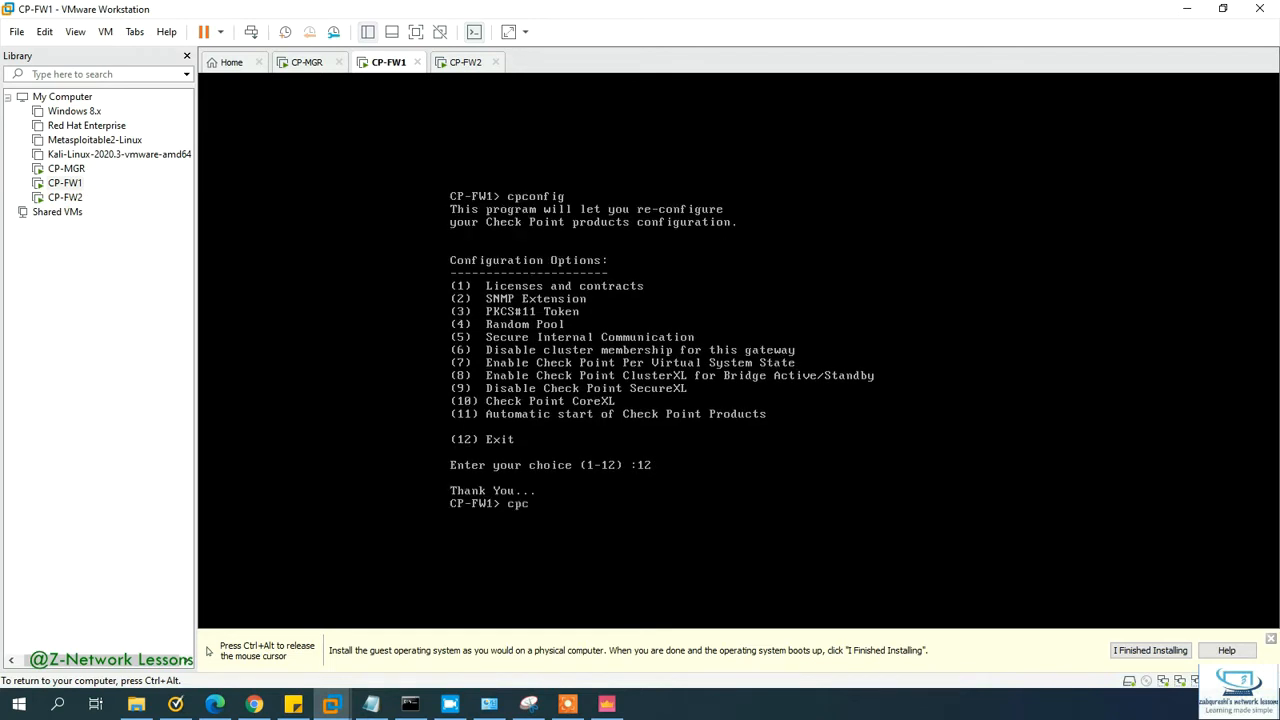
text(onfig)
key(Return)
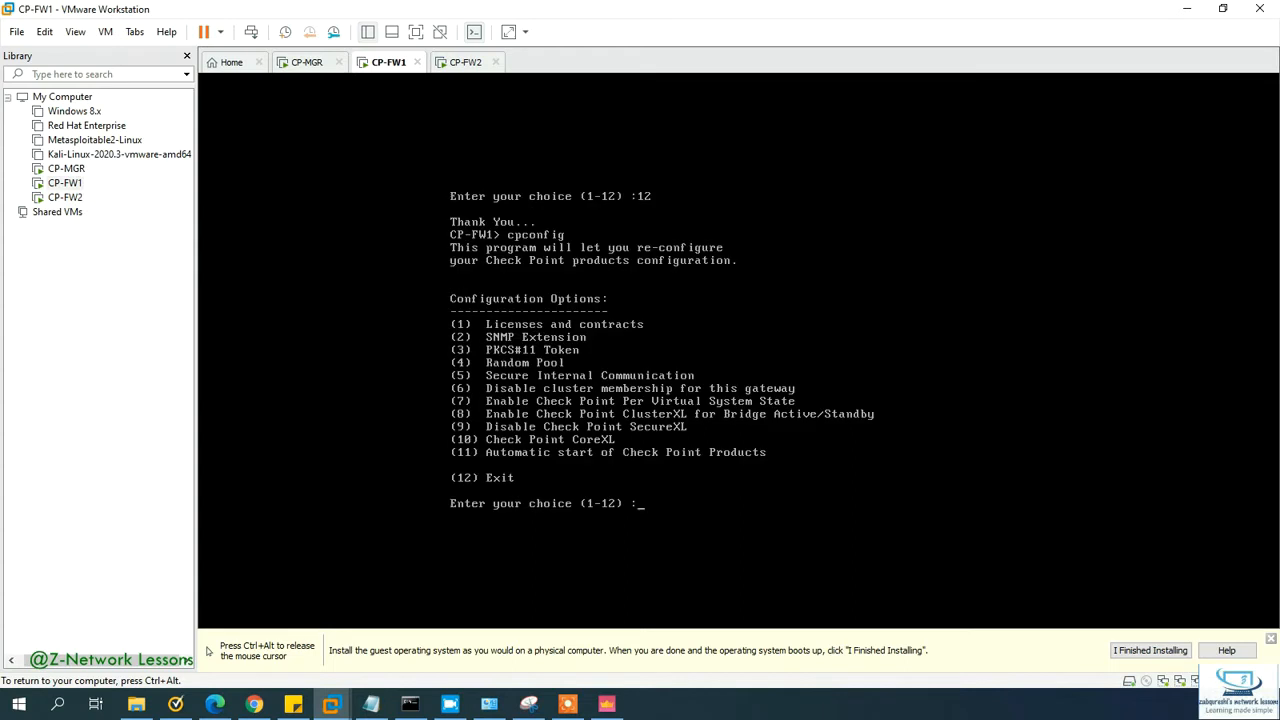
text(5)
key(Return)
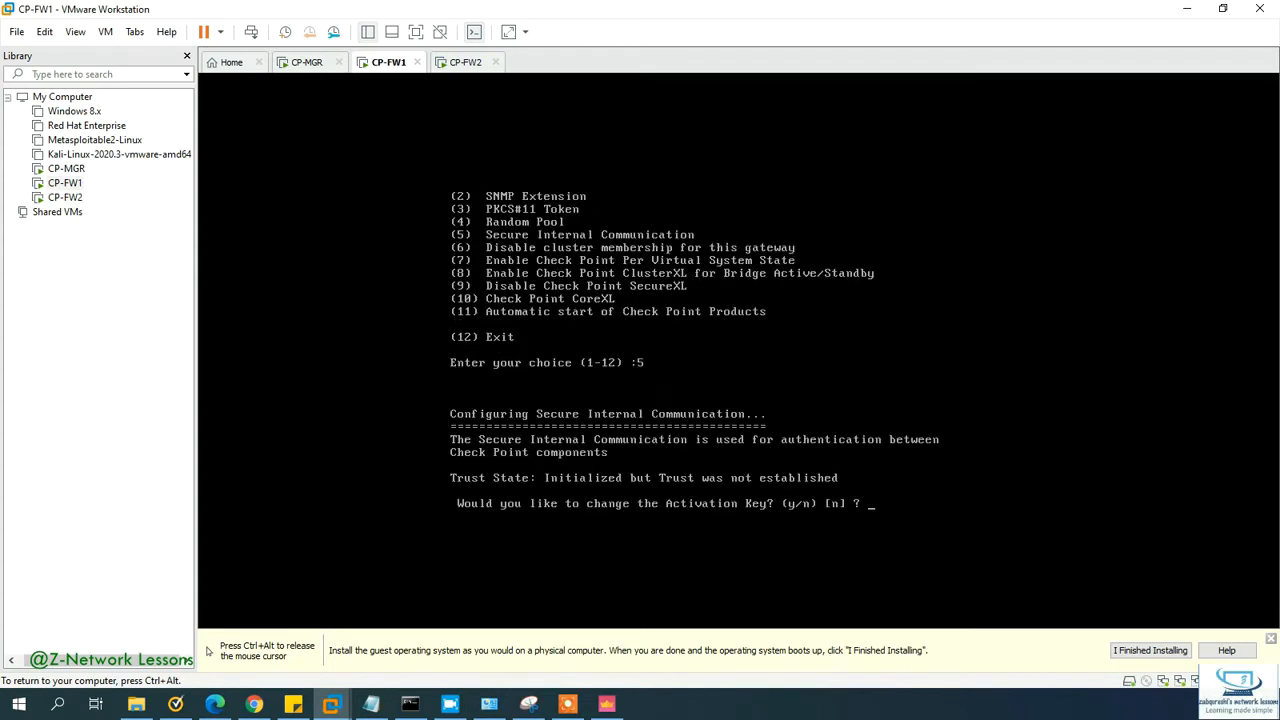
text(y)
key(Return)
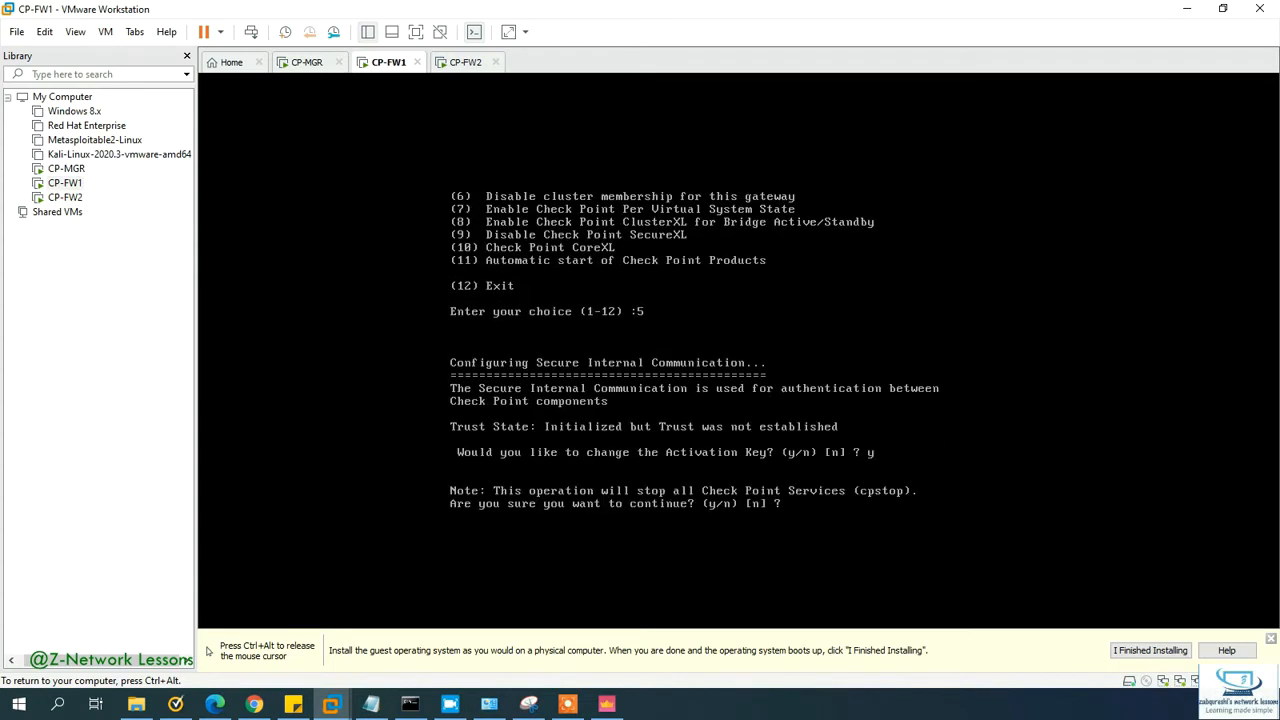
text(y)
key(Return)
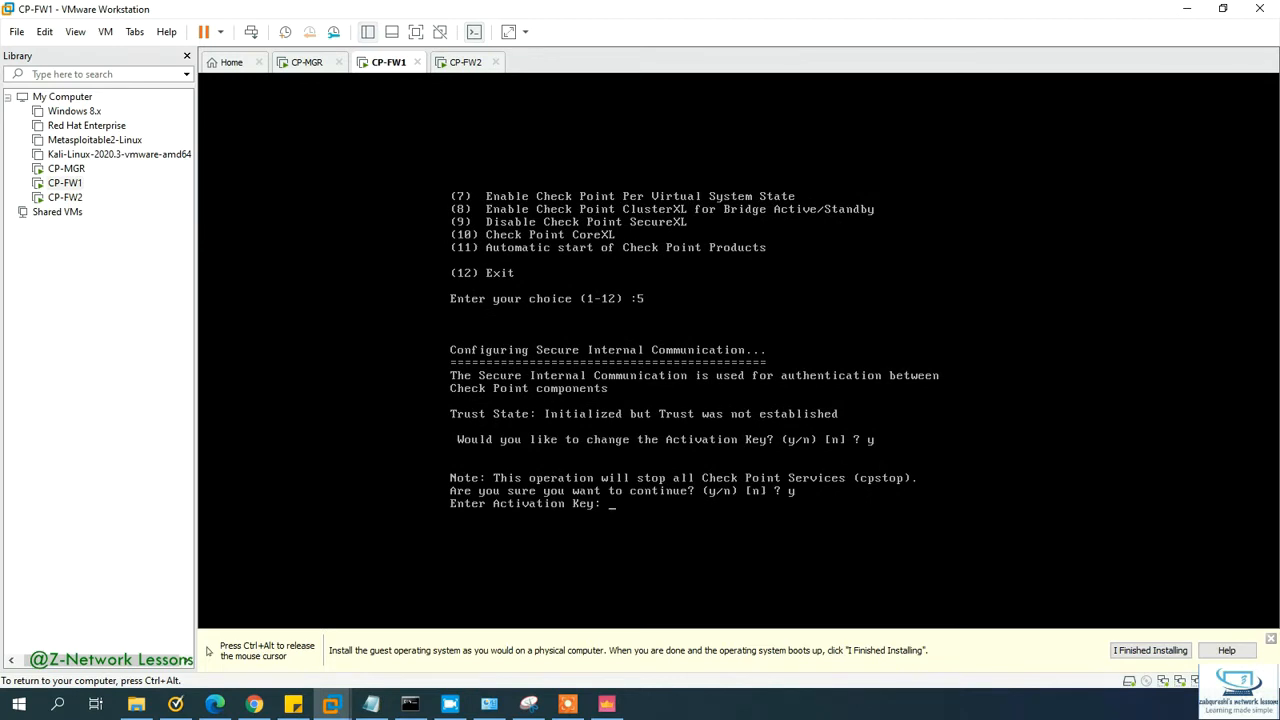
key(Return)
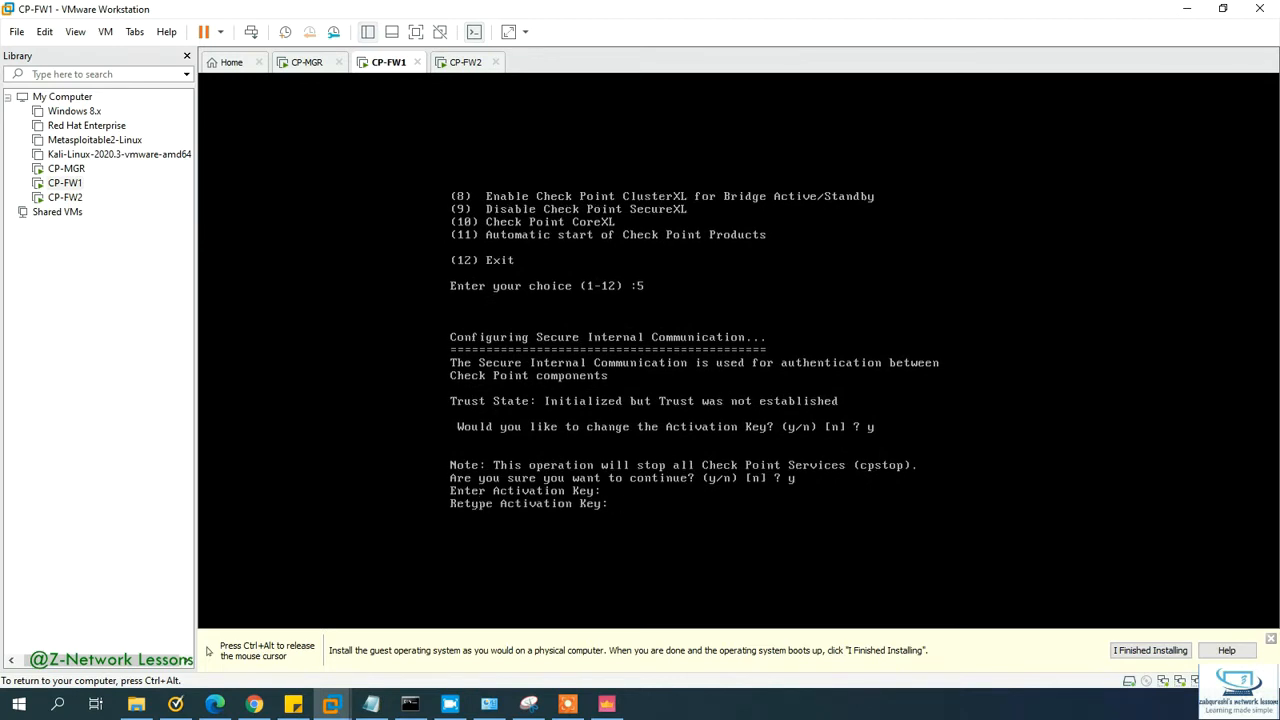
key(Return)
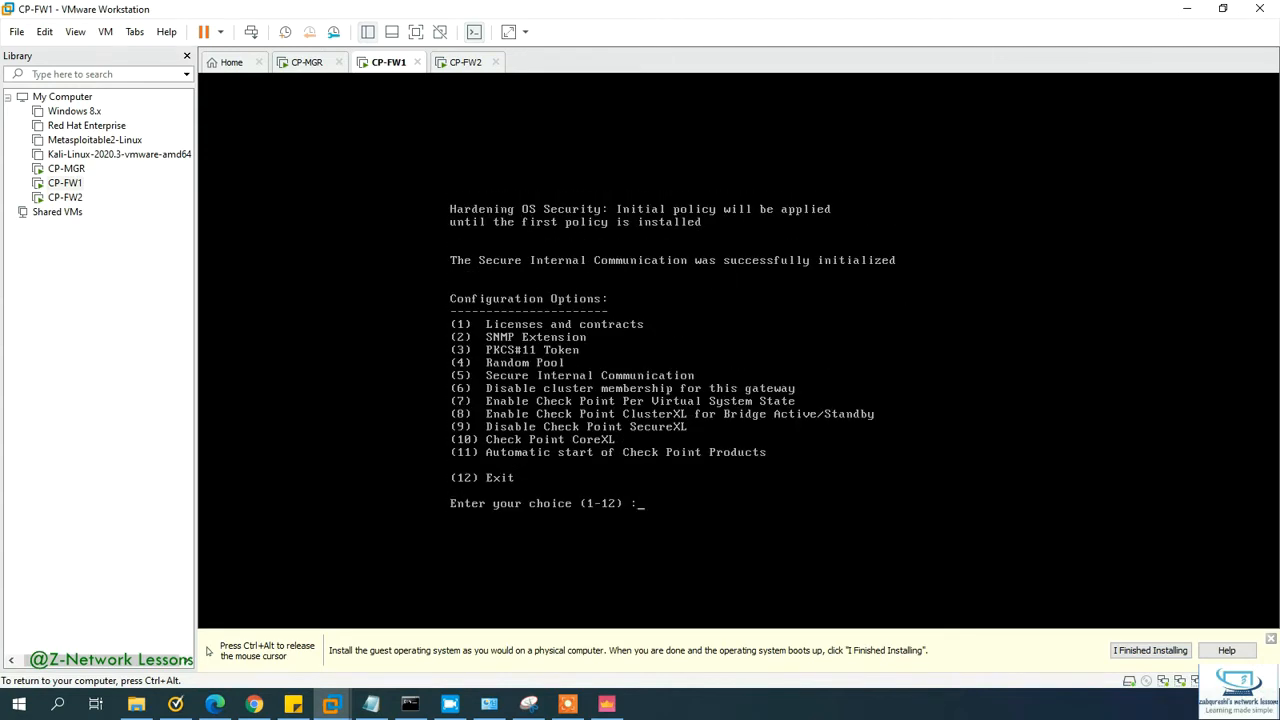
text(12)
key(Return)
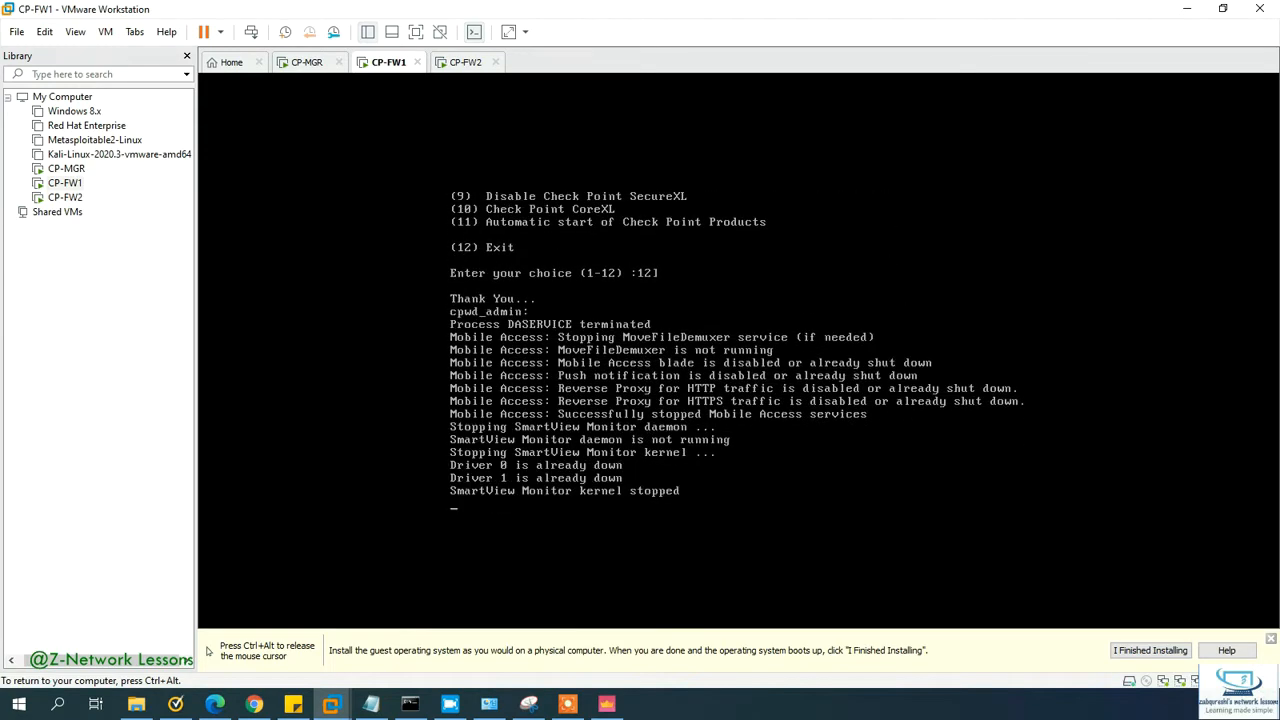
key(ctrl+alt)
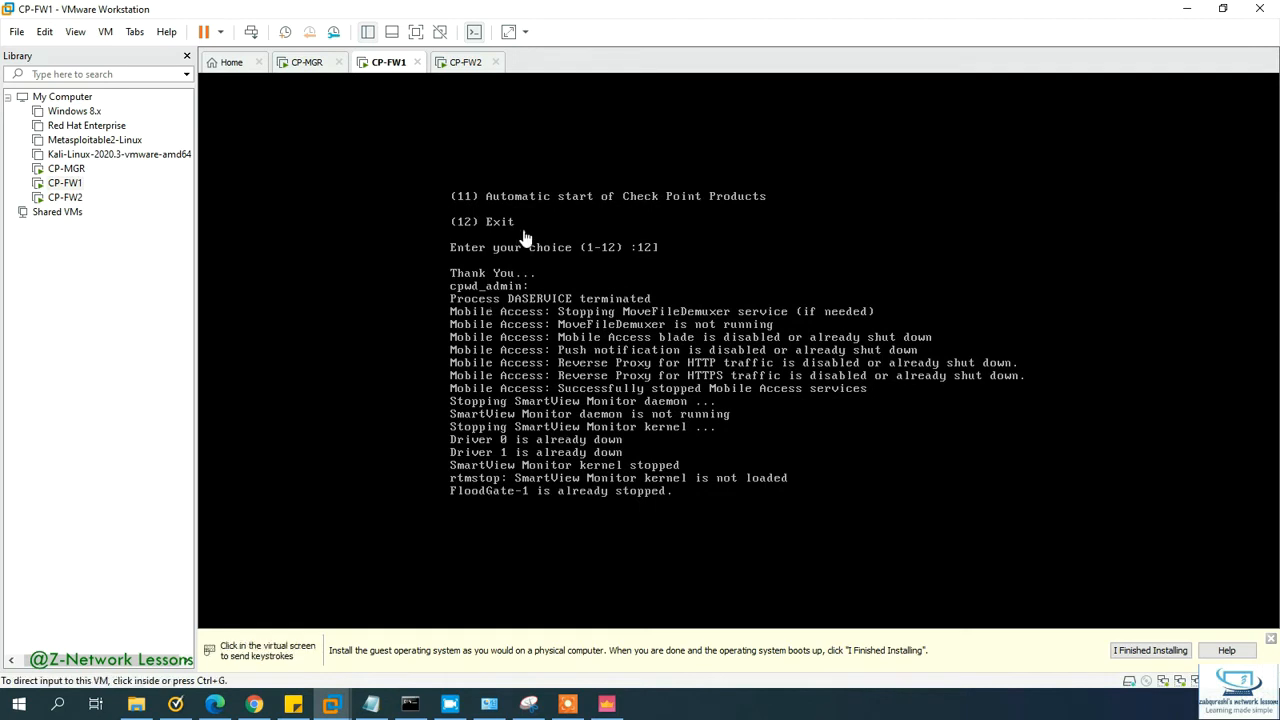
click(452, 63)
Step: Reset CP-FW2's SIC activation key via cpconfig option 5 and exit with option 12
key(ctrl+g)
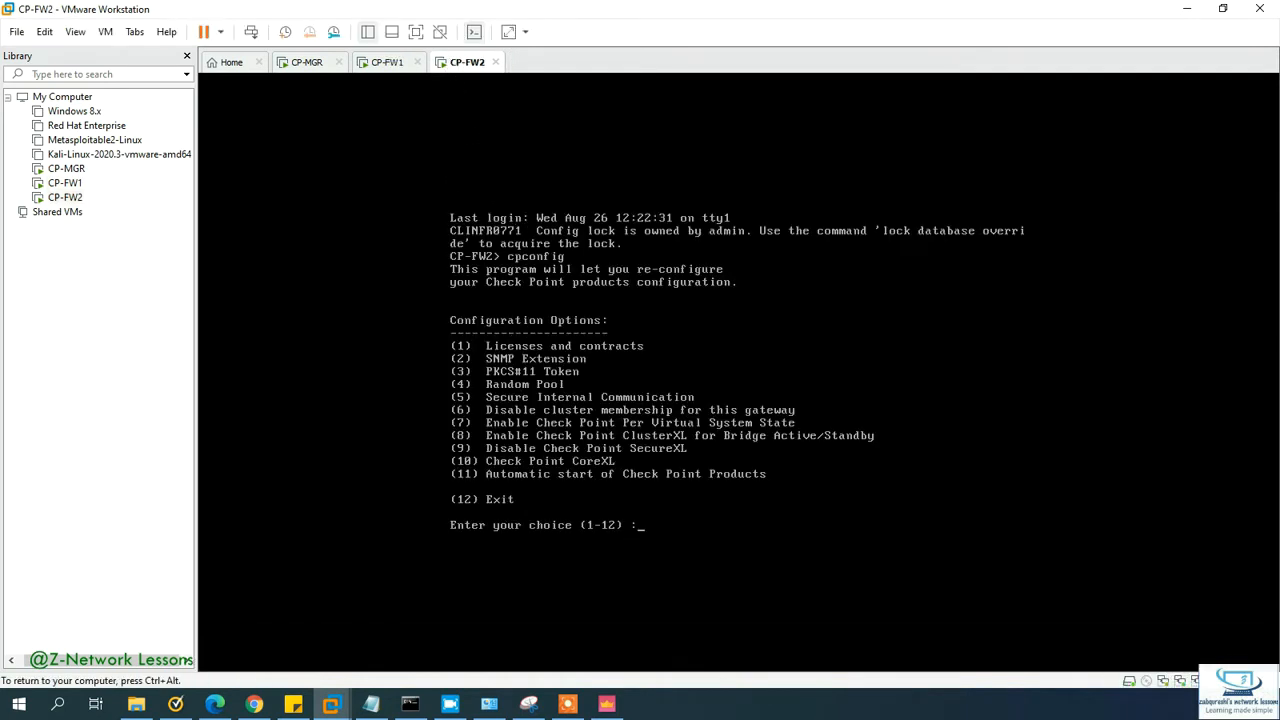
text(5)
key(Return)
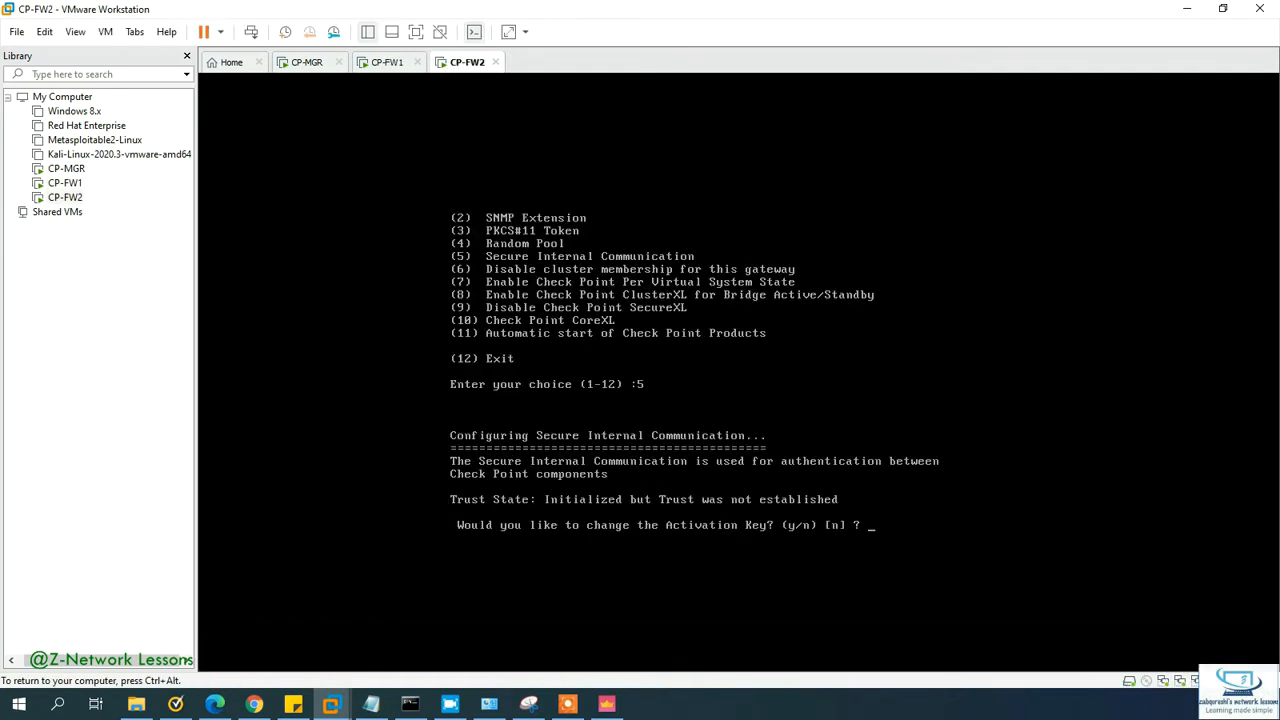
text(y)
key(Return)
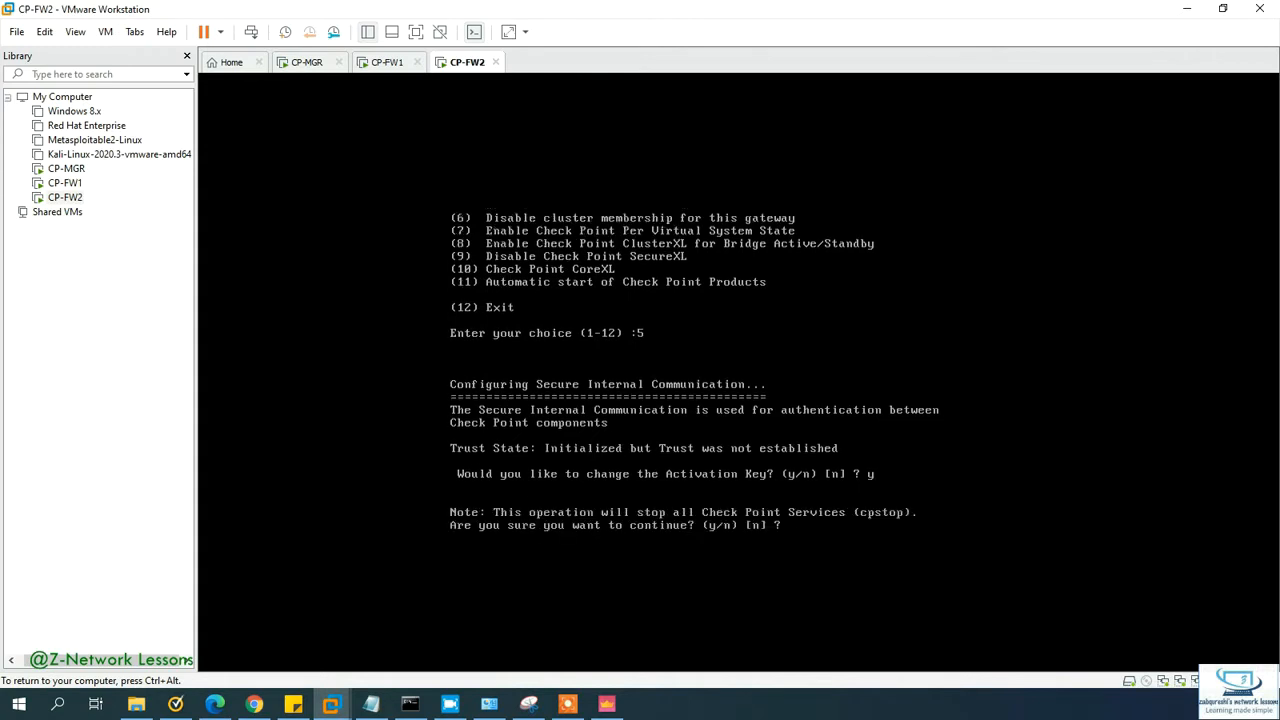
text(y)
key(Return)
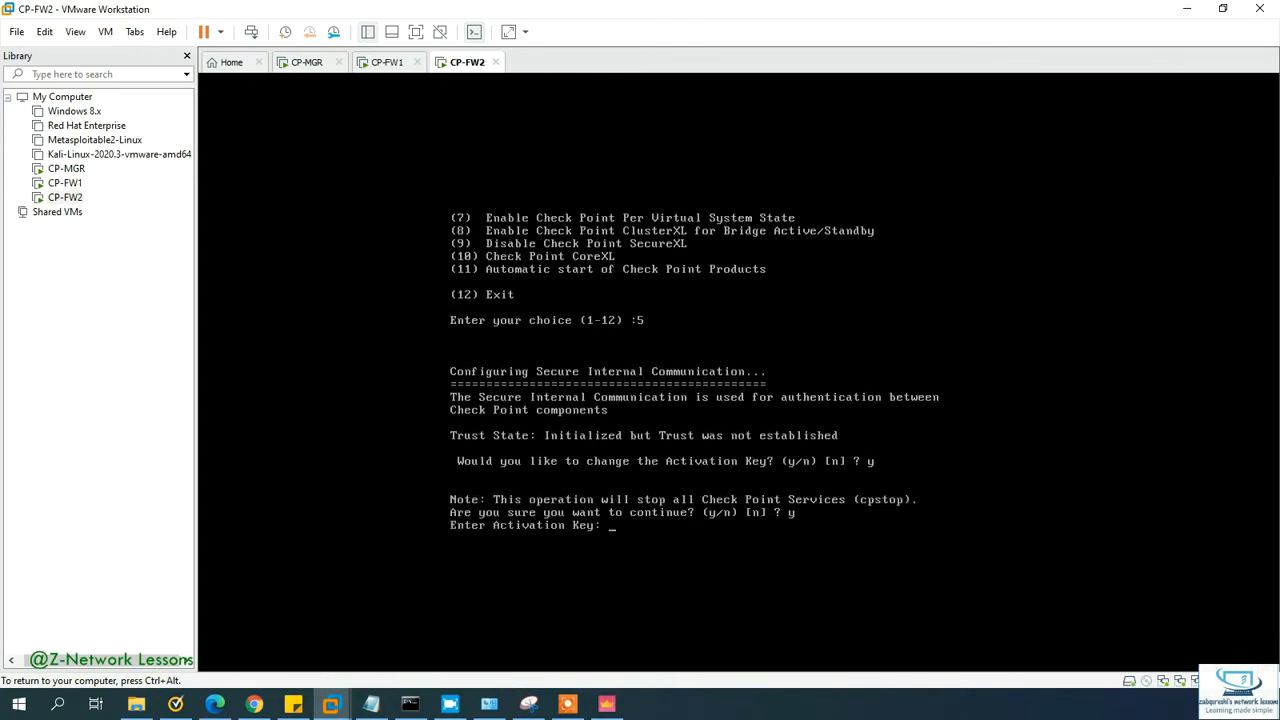
key(Return)
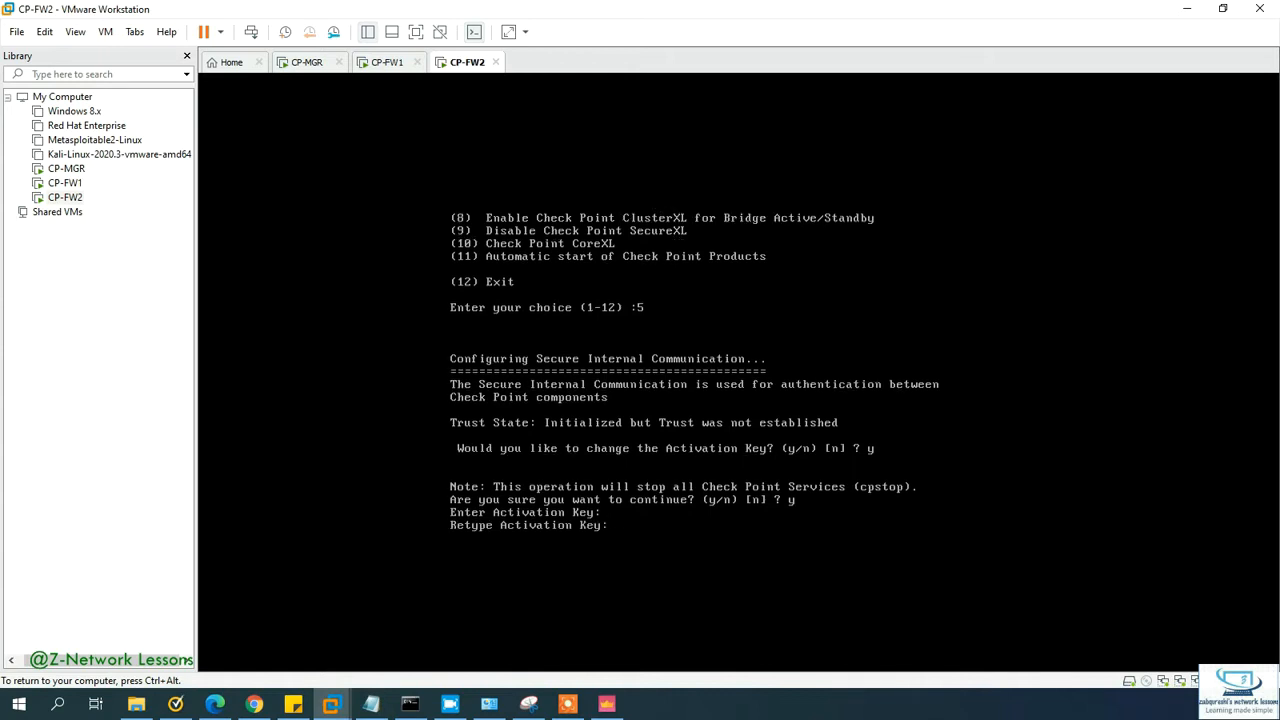
key(Return)
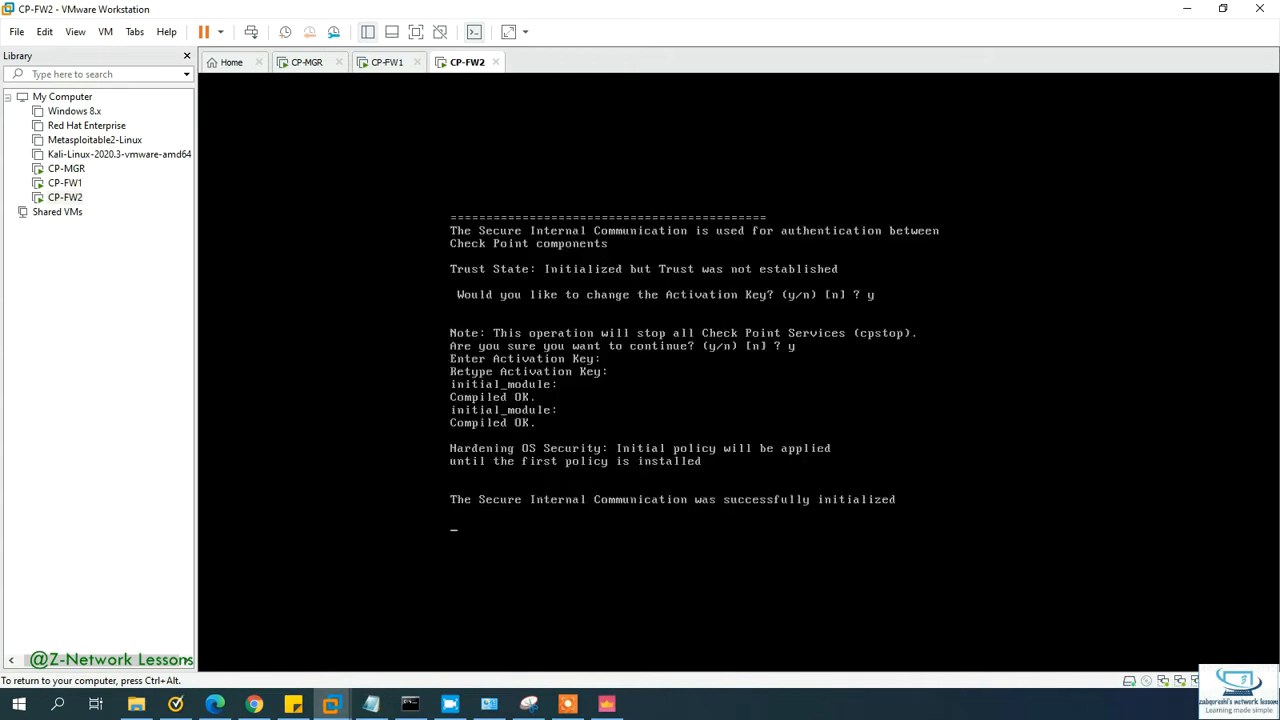
text(12) :12)
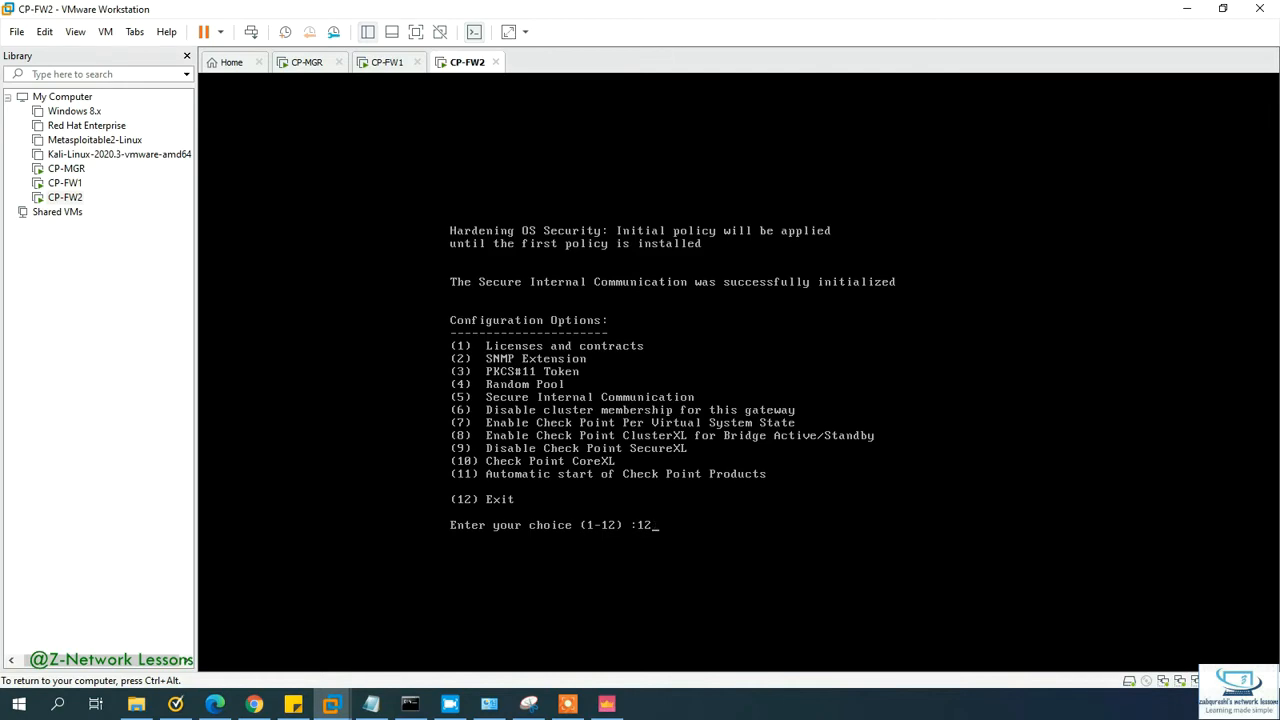
key(Return)
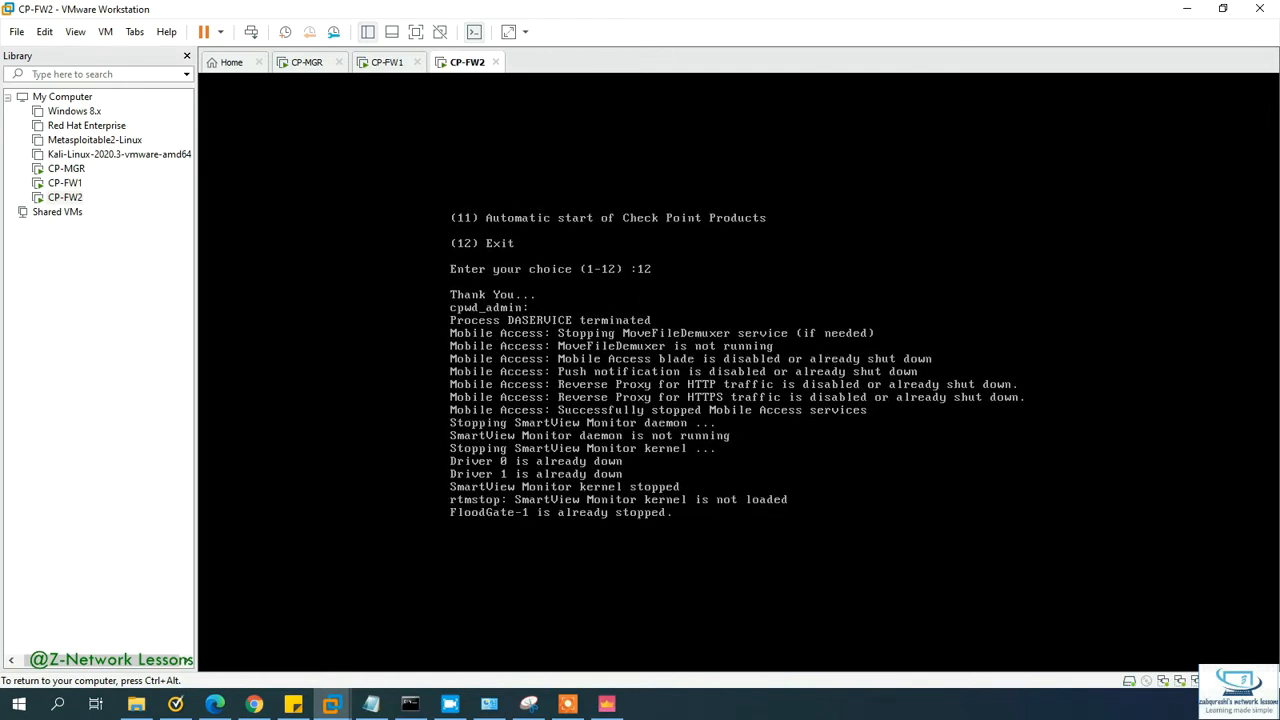
key(ctrl+alt)
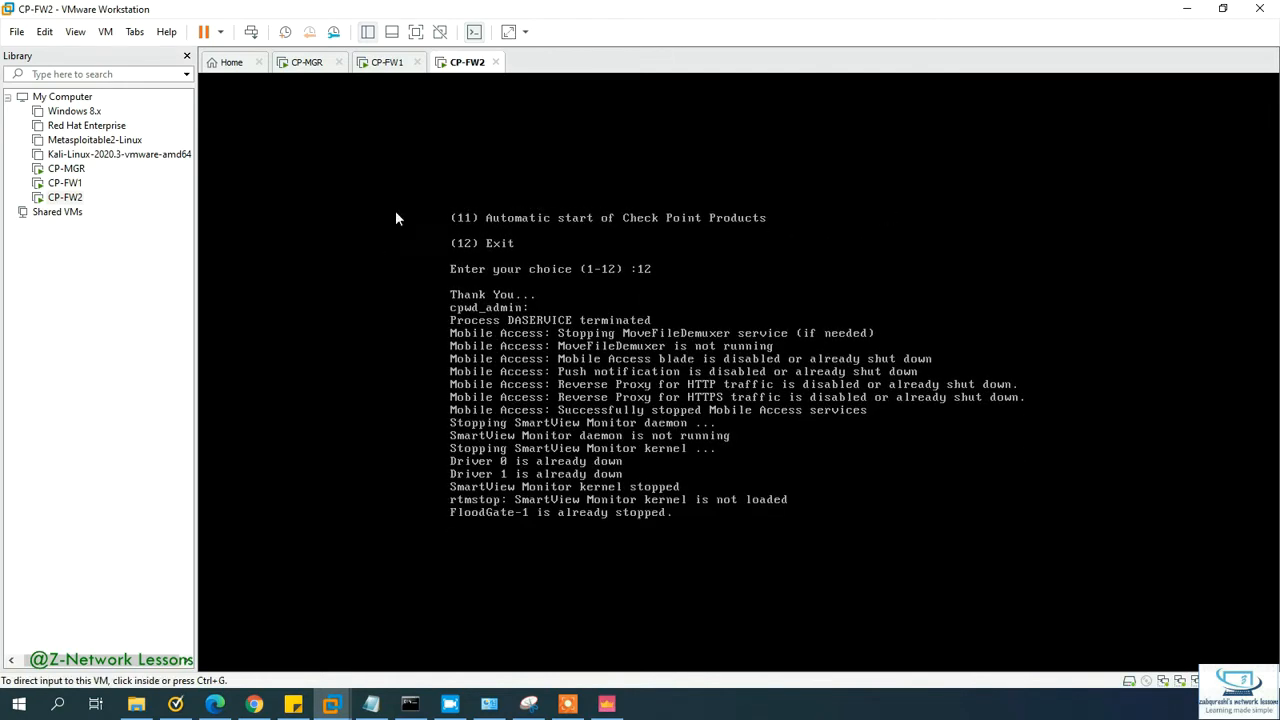
click(380, 71)
Step: Start a new Security Gateway from Network Object > Gateways and Servers, choosing Classic Mode
mouse_move(603, 710)
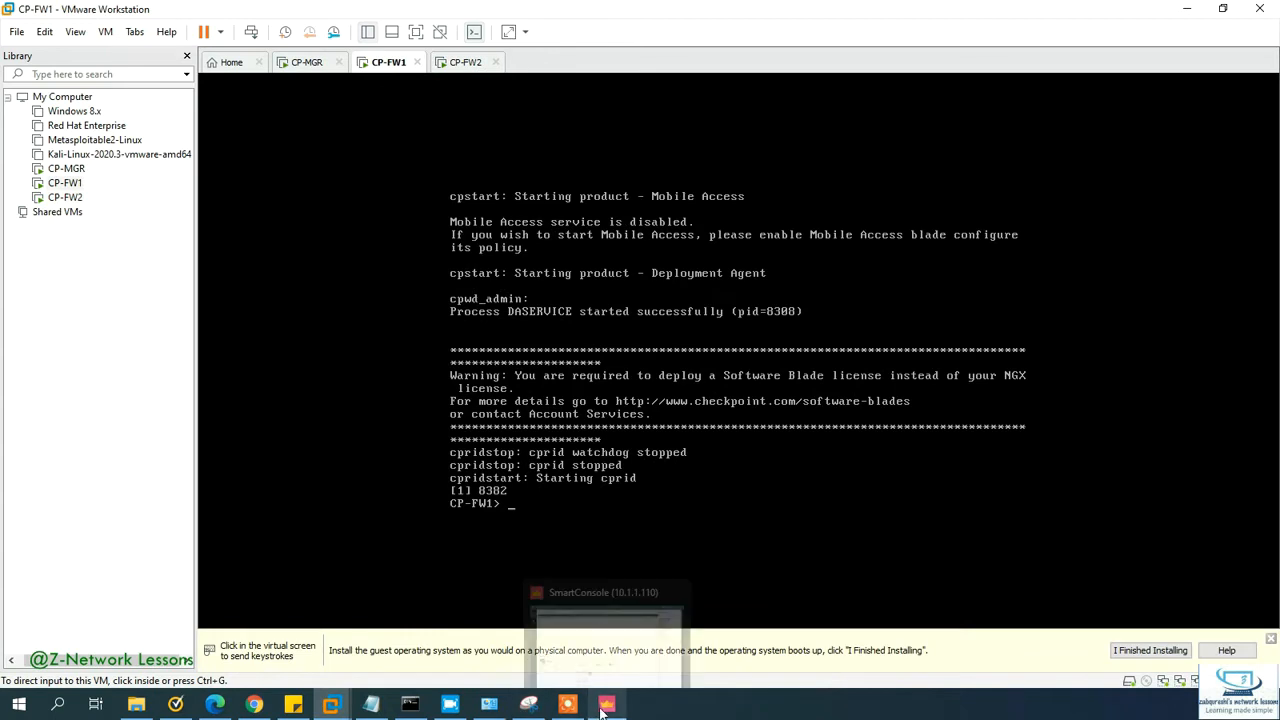
click(605, 706)
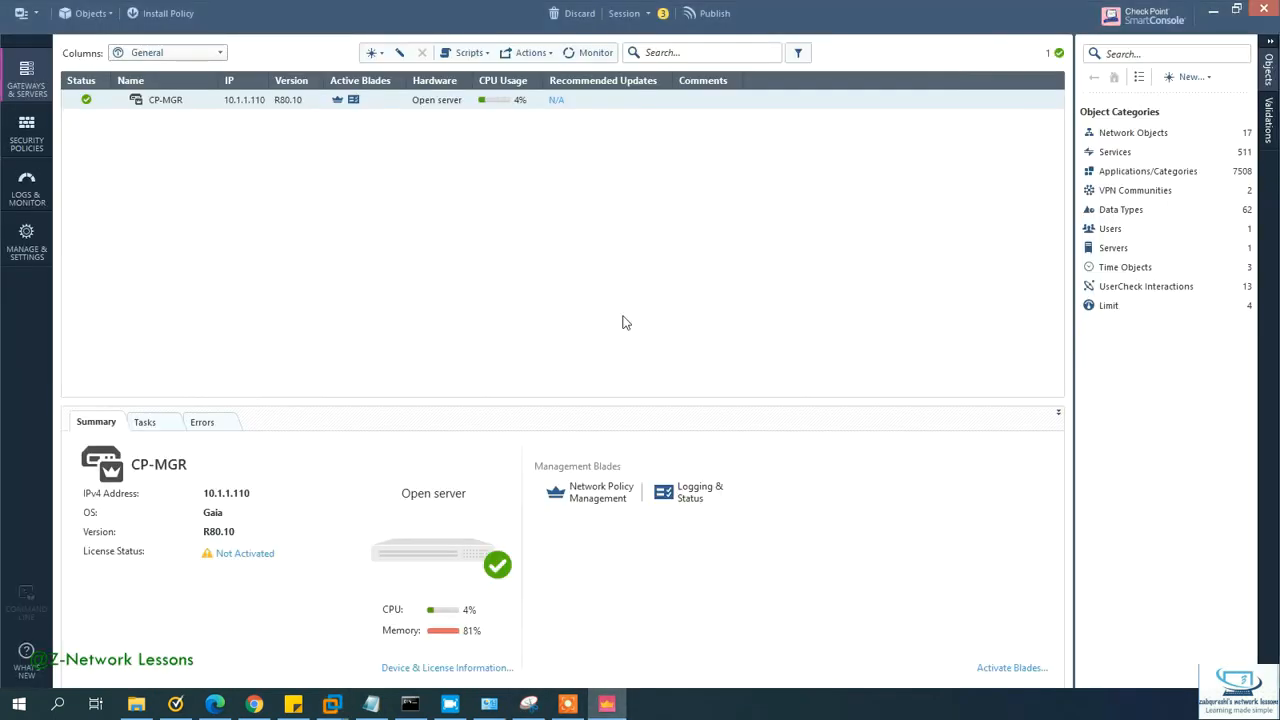
click(1188, 78)
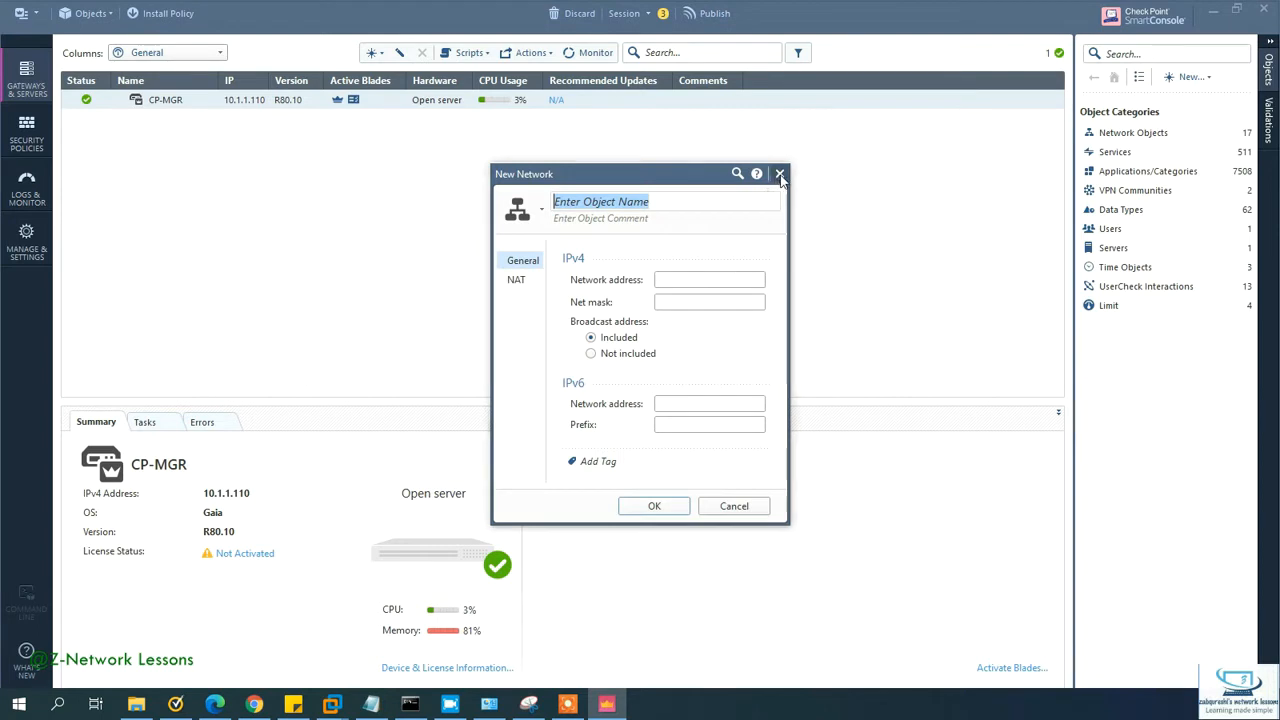
click(779, 174)
click(1186, 79)
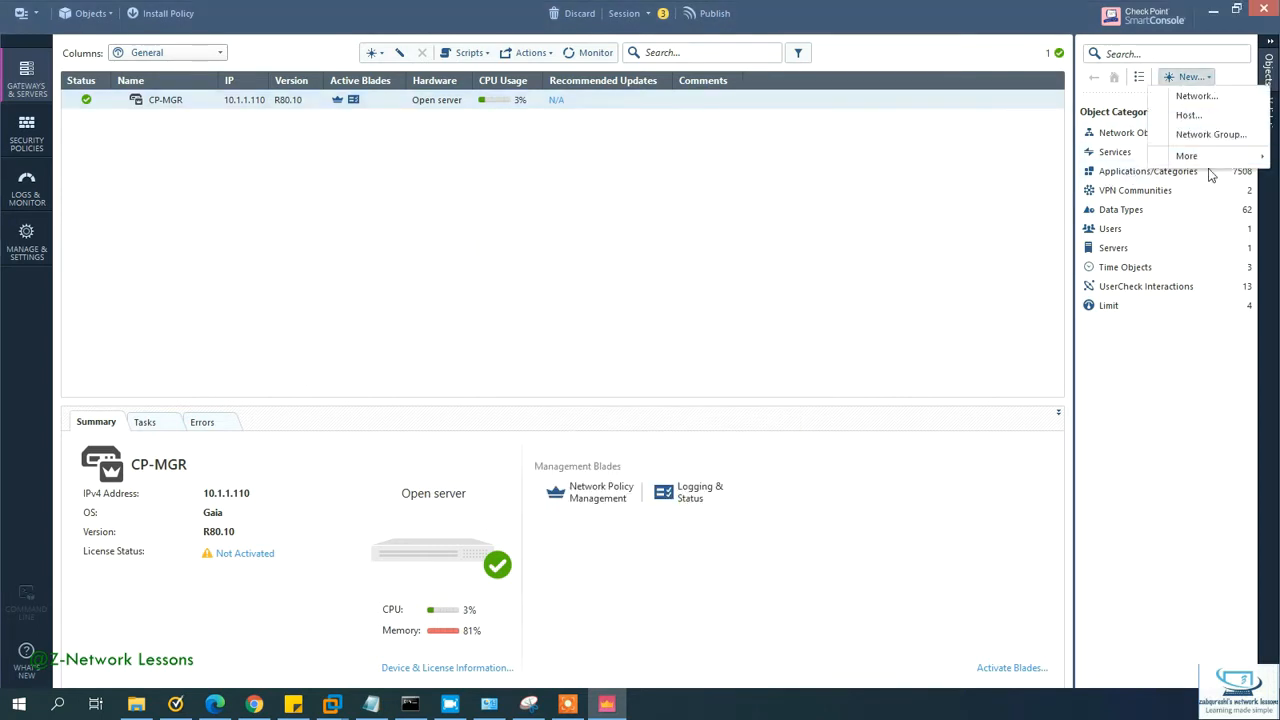
mouse_move(1208, 160)
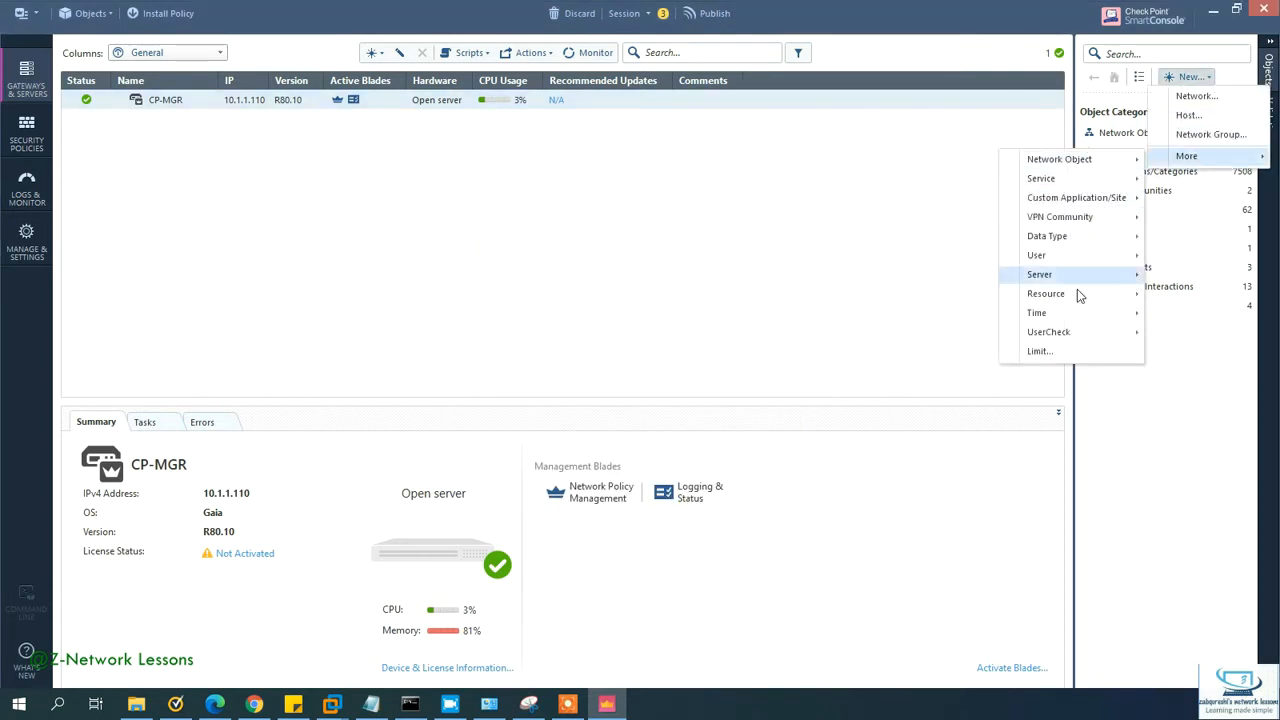
mouse_move(1054, 164)
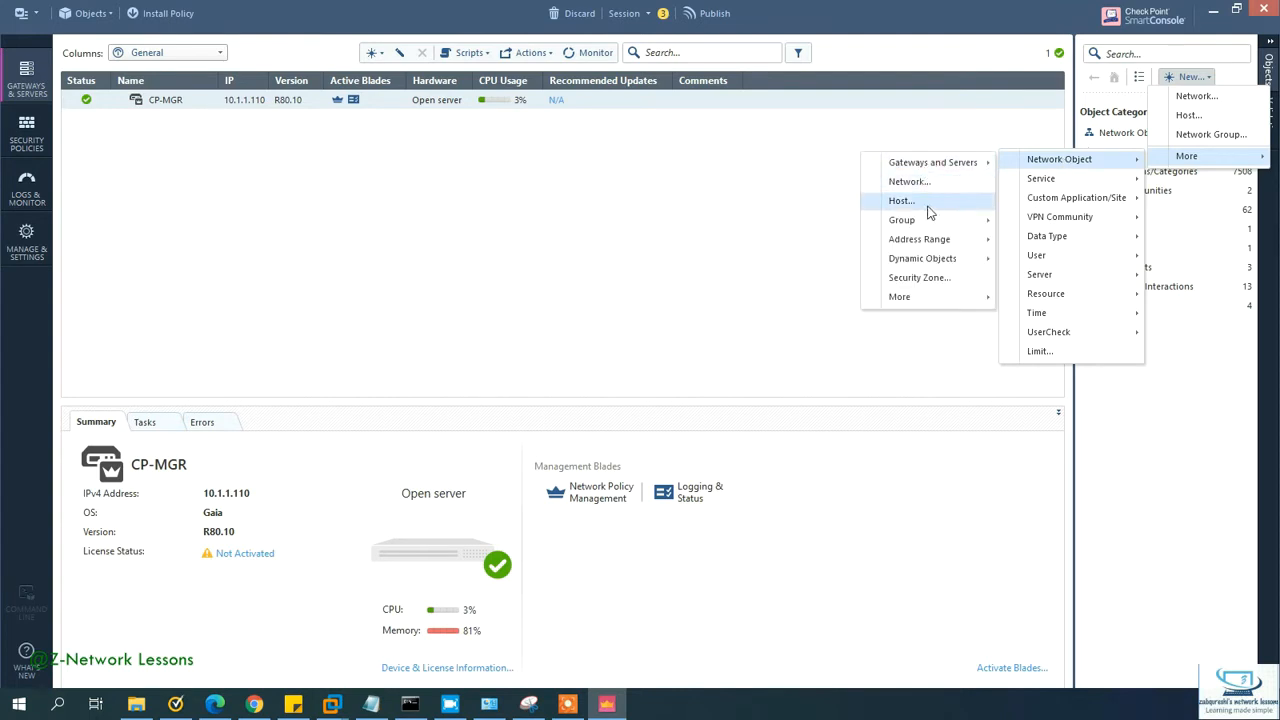
mouse_move(971, 163)
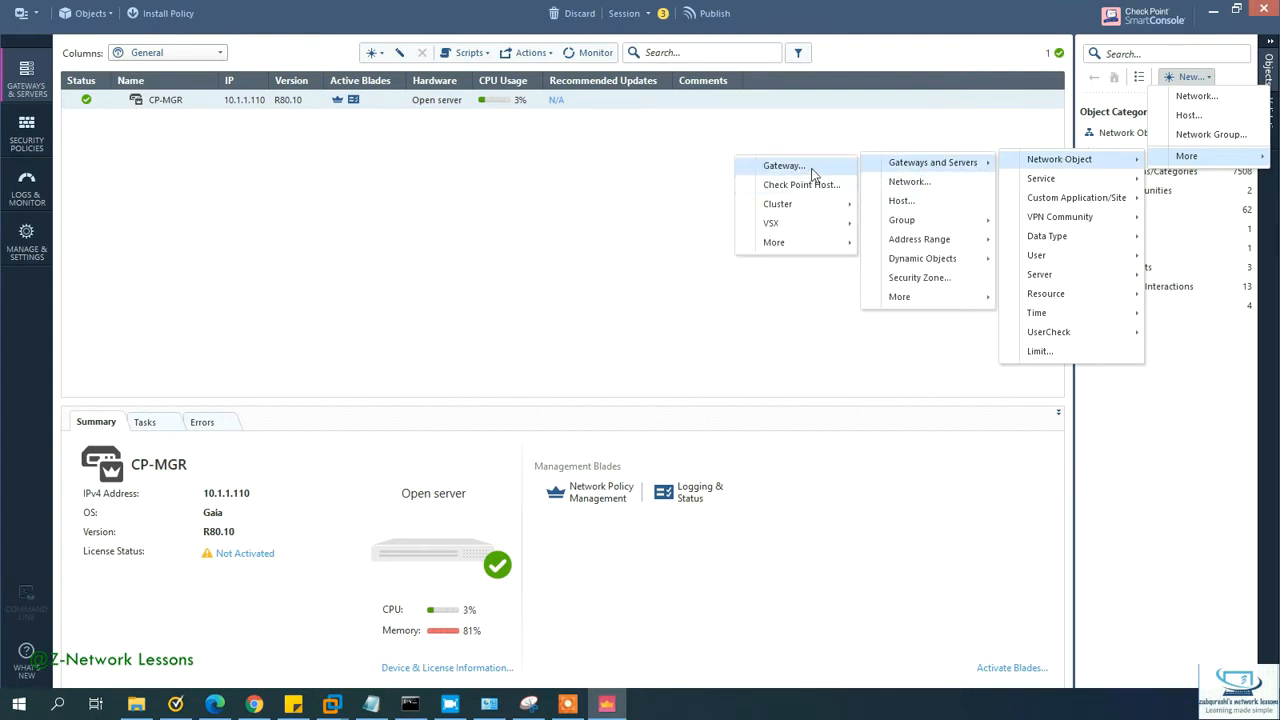
click(806, 168)
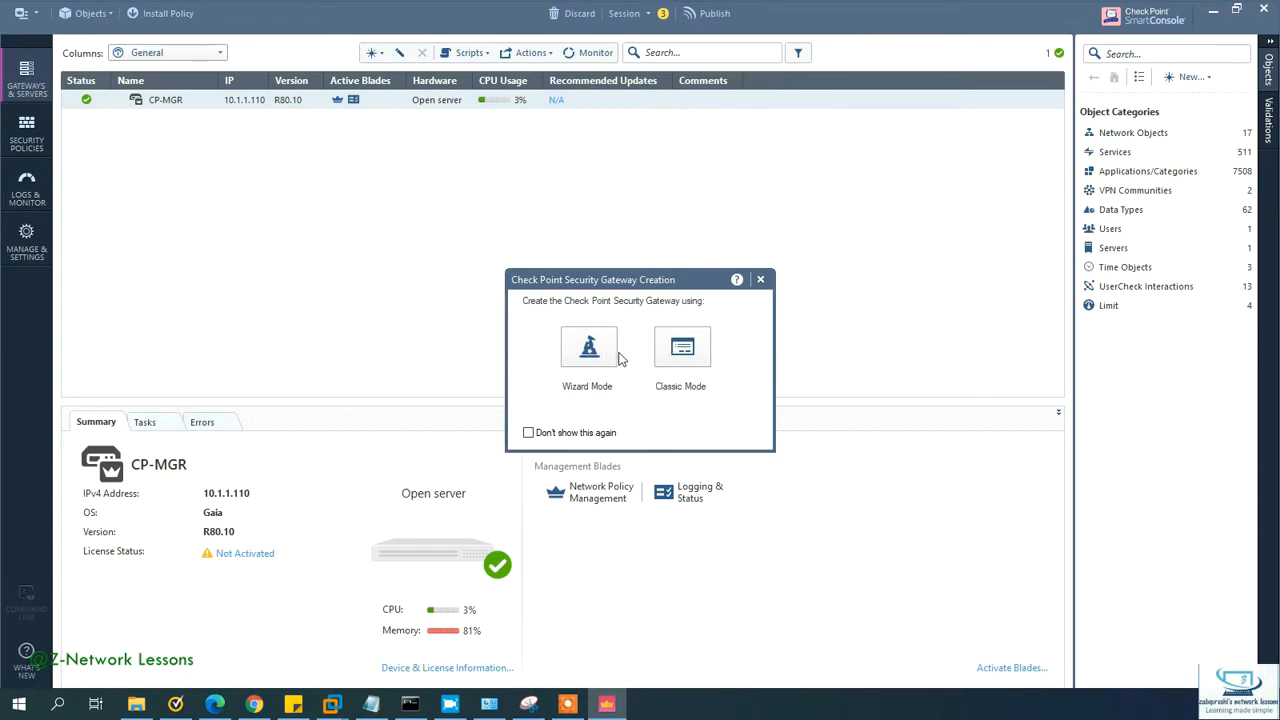
click(683, 357)
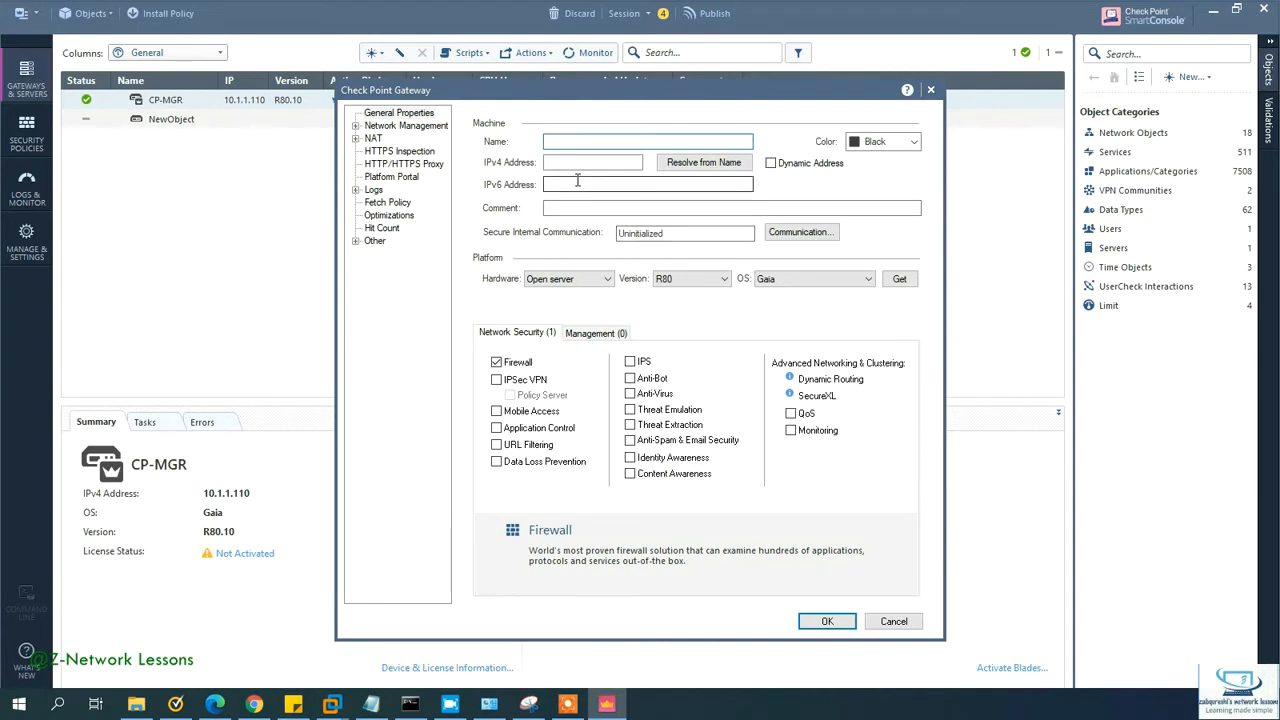
Step: Name the gateway CP-FW1 with address 10.1.1.111 and set its colour to Blue
text(CP-FW1)
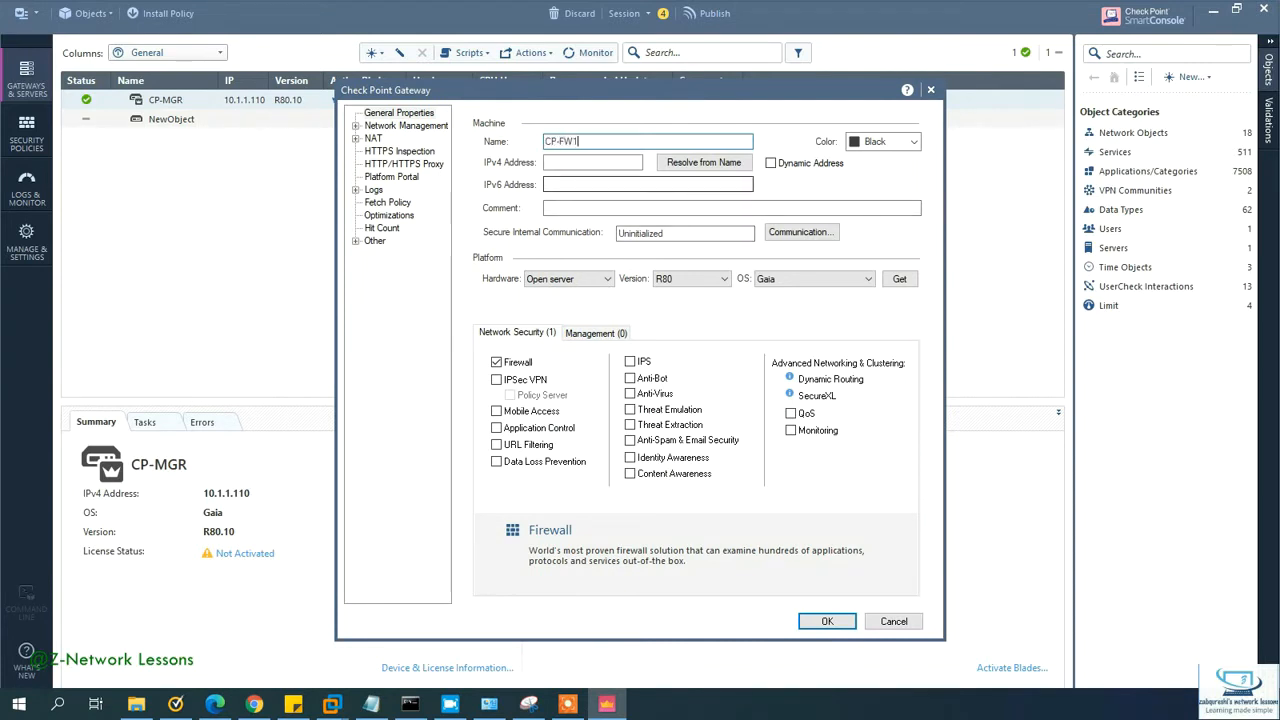
key(Tab)
key(Tab)
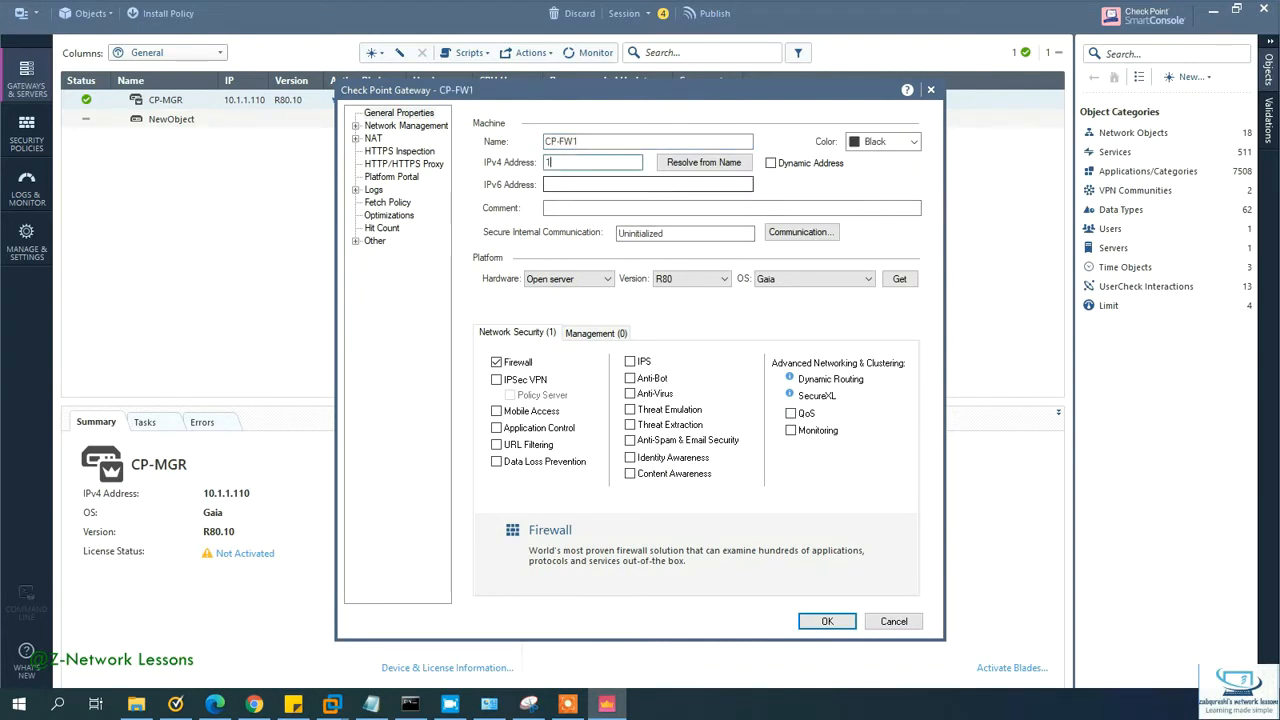
text(10.1.1.)
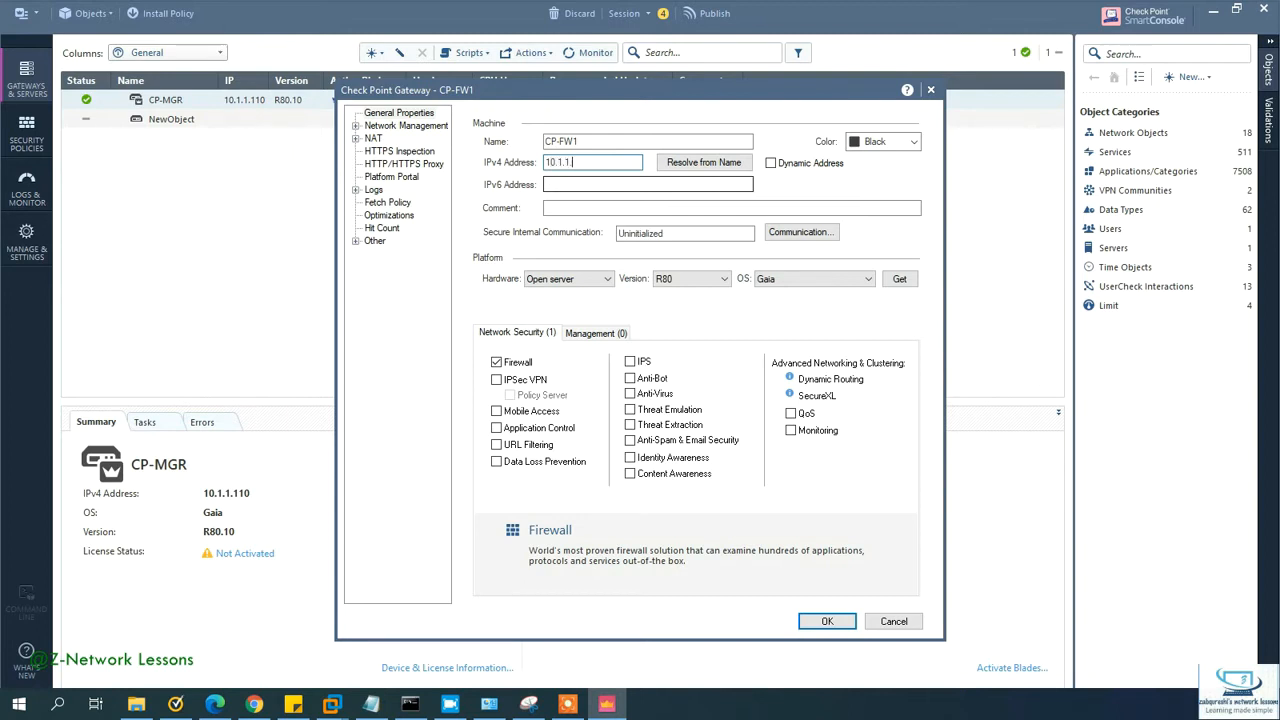
text(111)
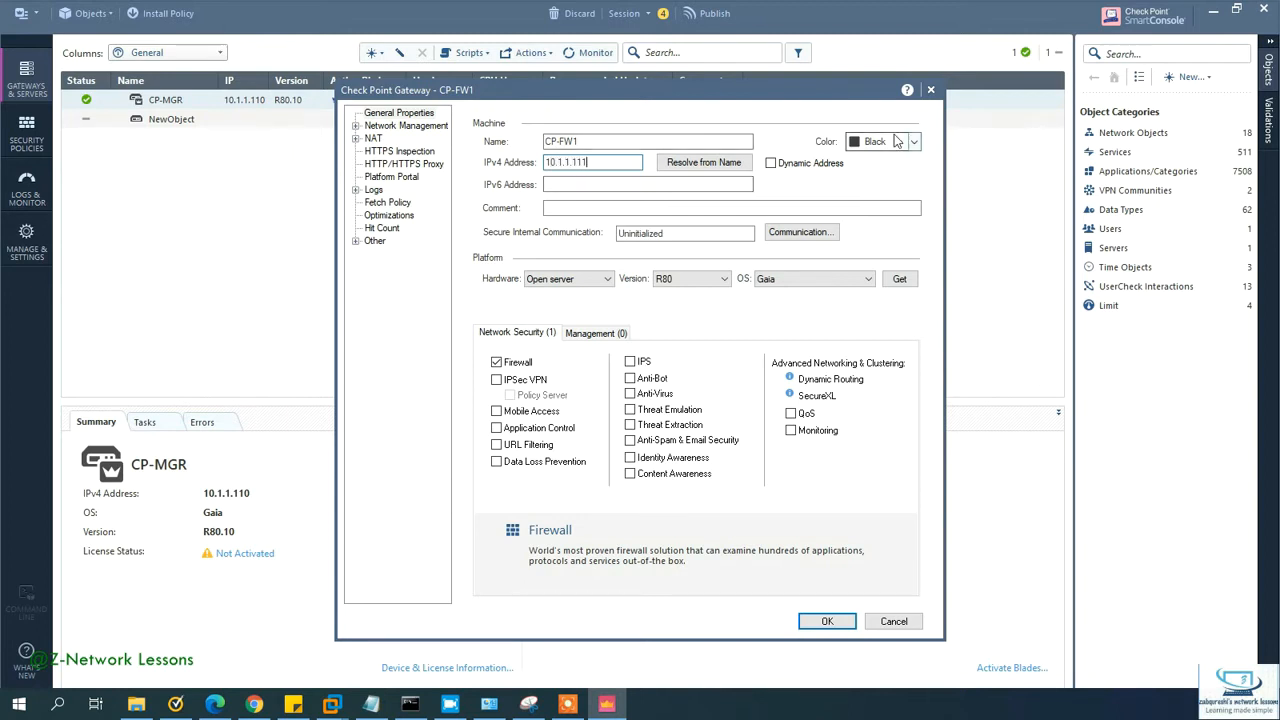
click(895, 141)
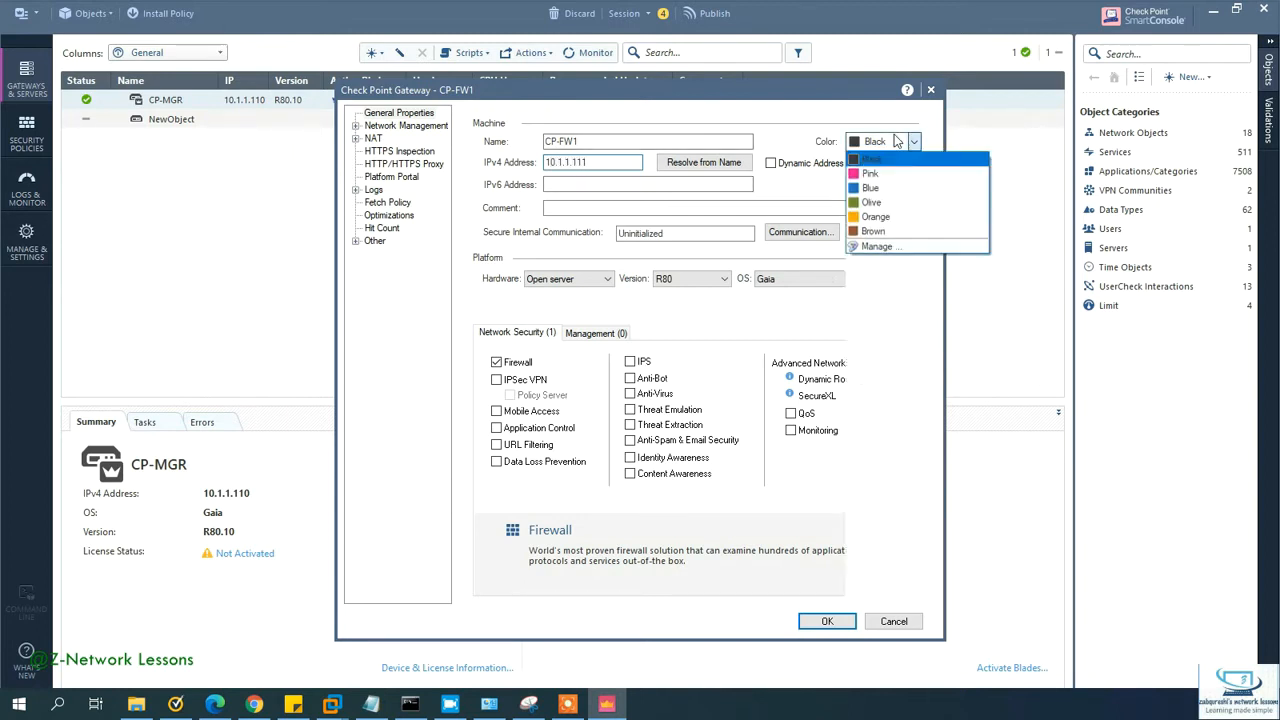
click(880, 190)
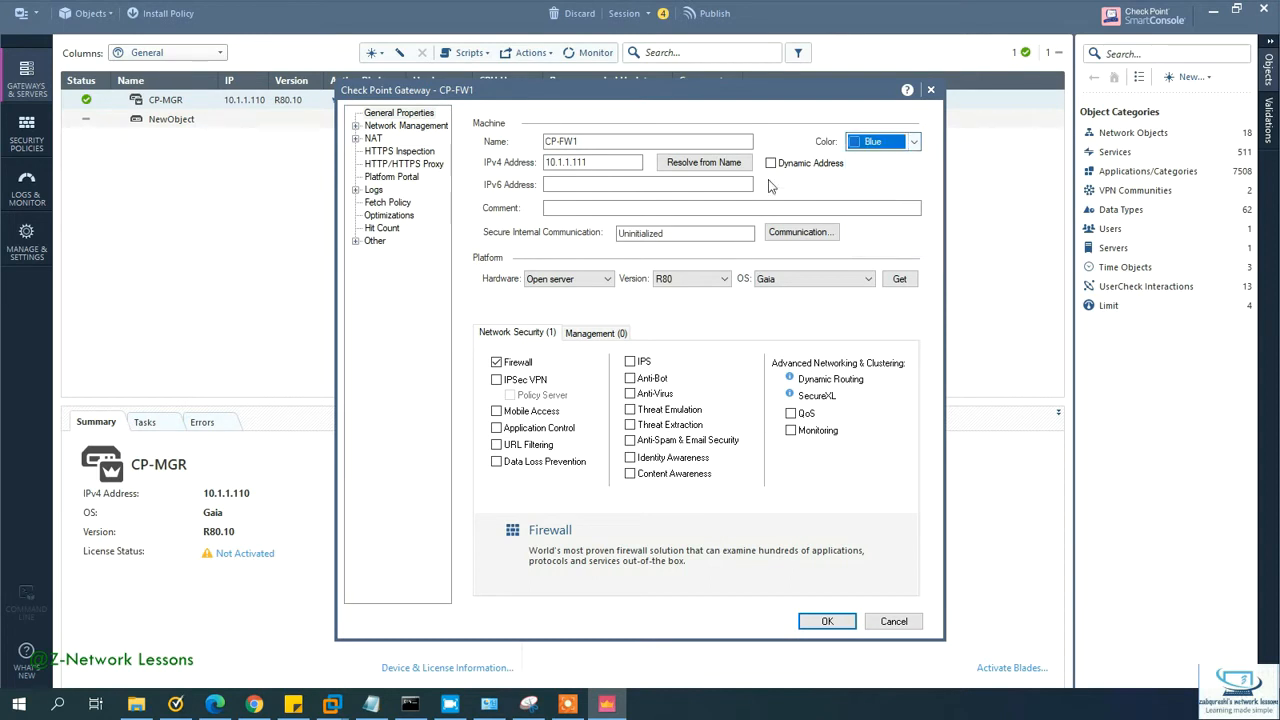
Step: Initialize SIC trust with CP-FW1 using the one-time password and accept the established trust
click(790, 232)
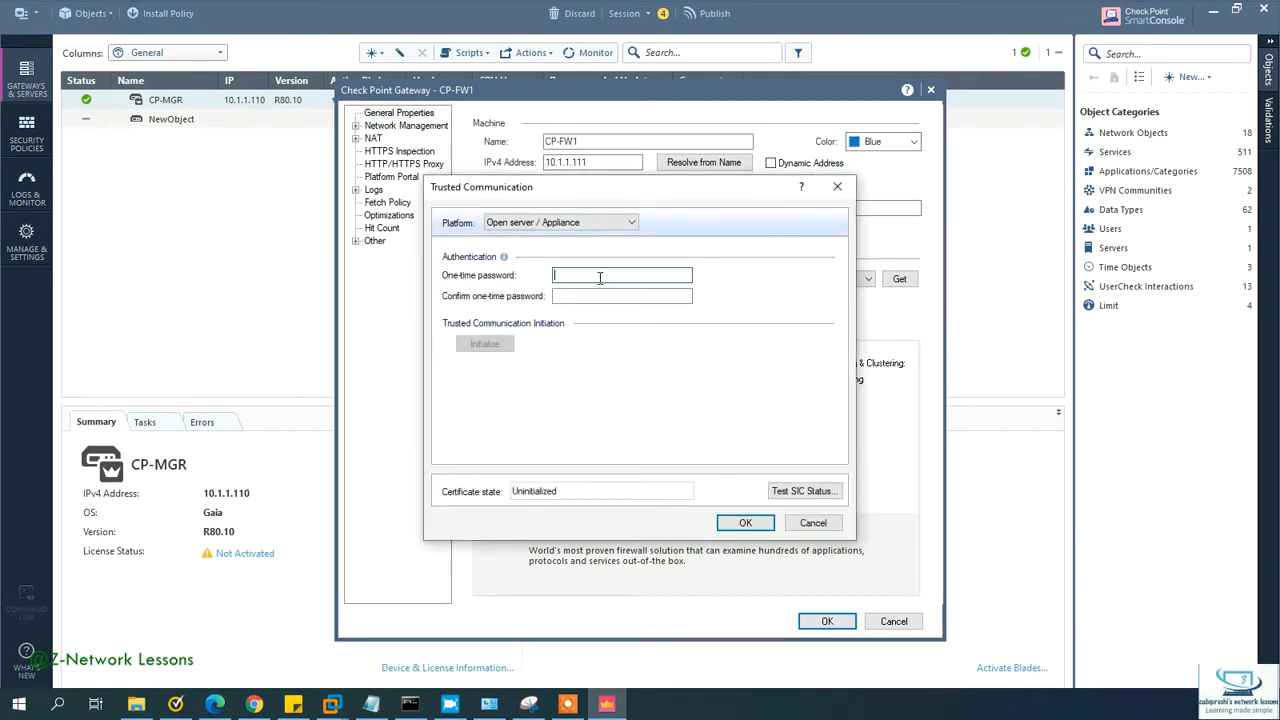
text(12345678)
key(Tab)
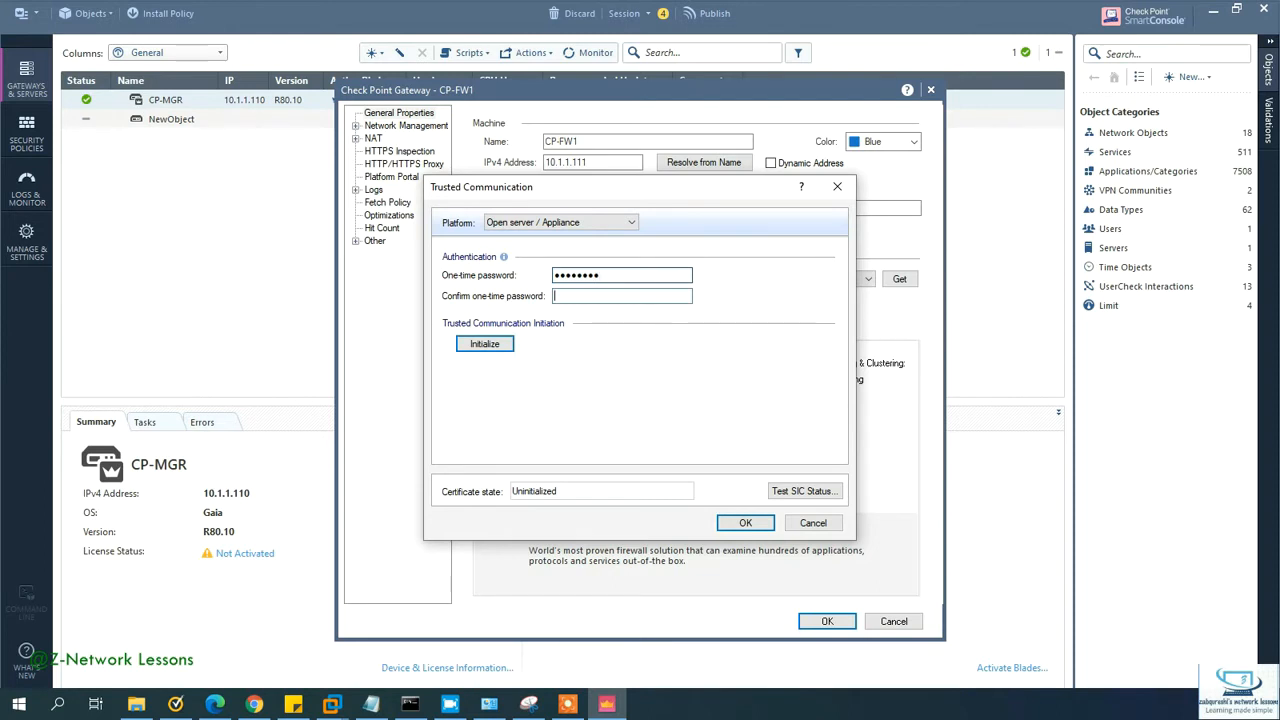
text(1)
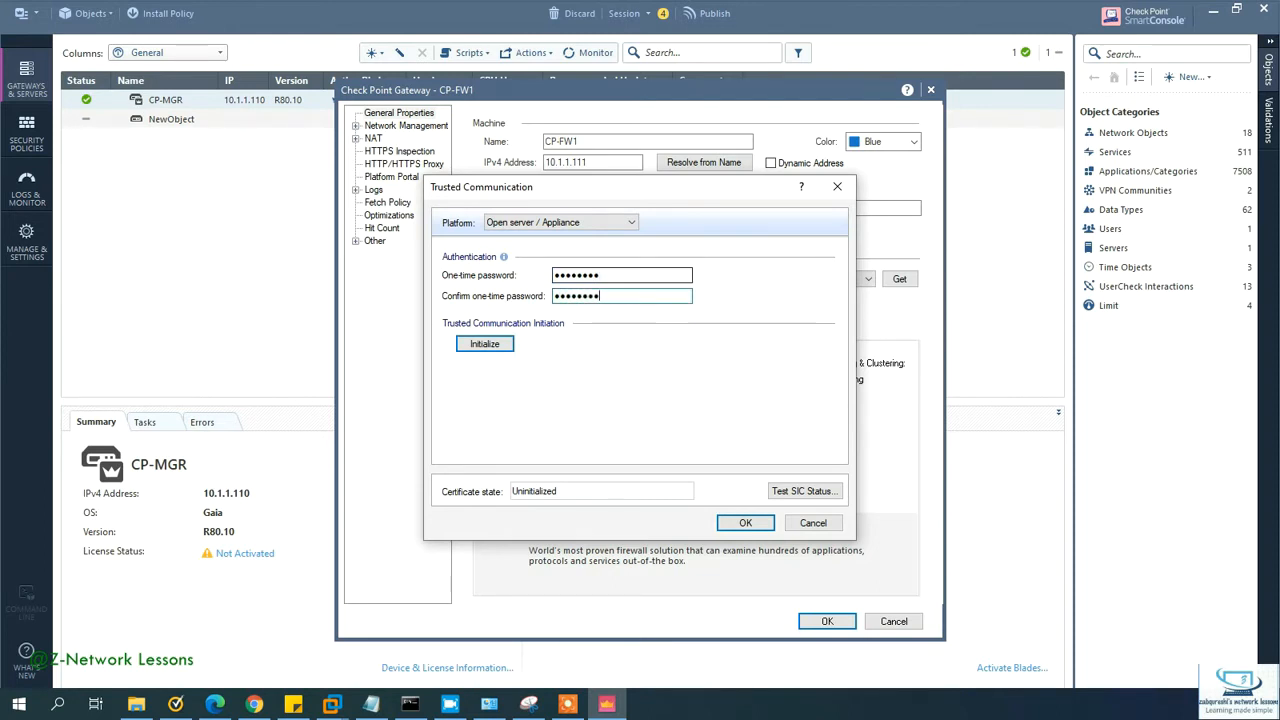
click(485, 343)
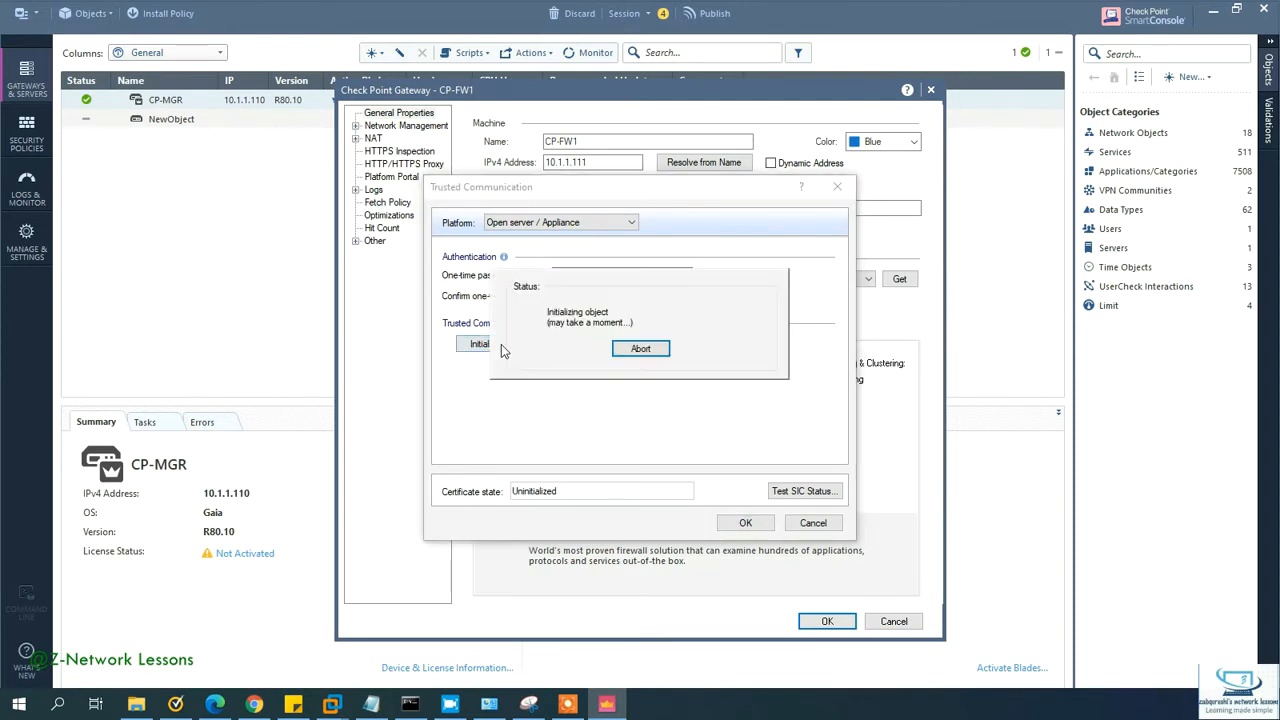
click(606, 343)
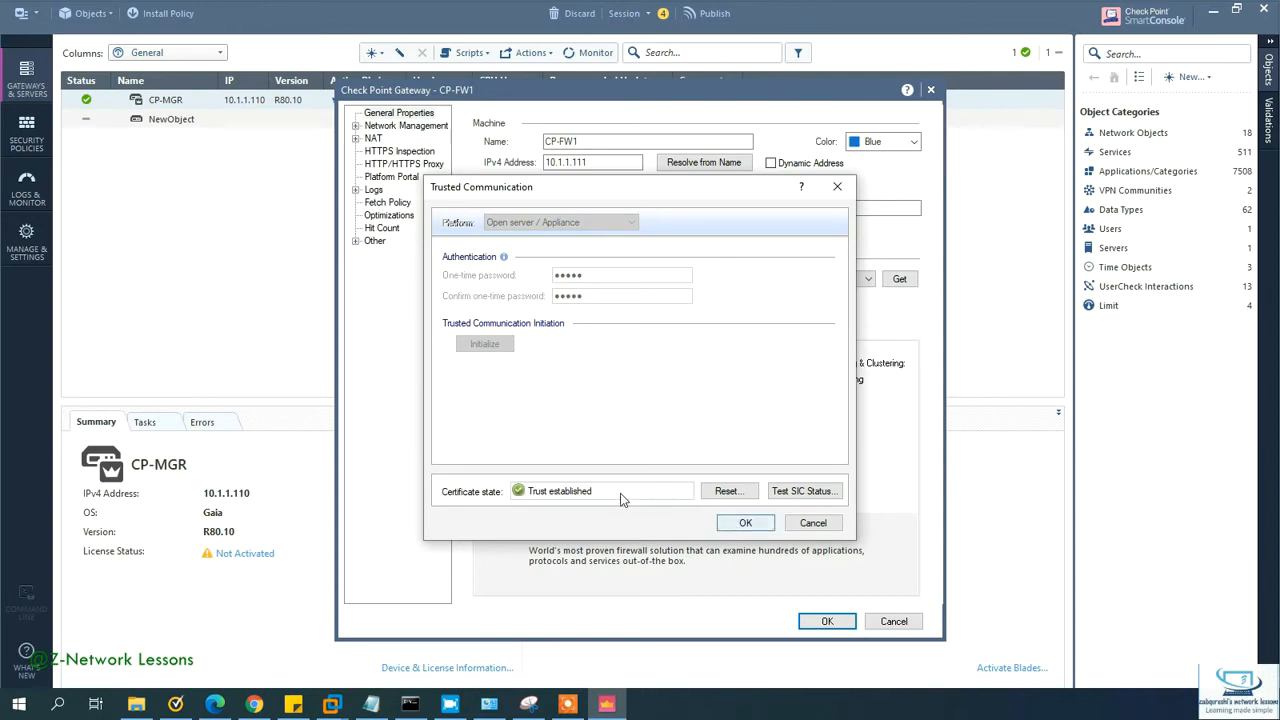
click(745, 523)
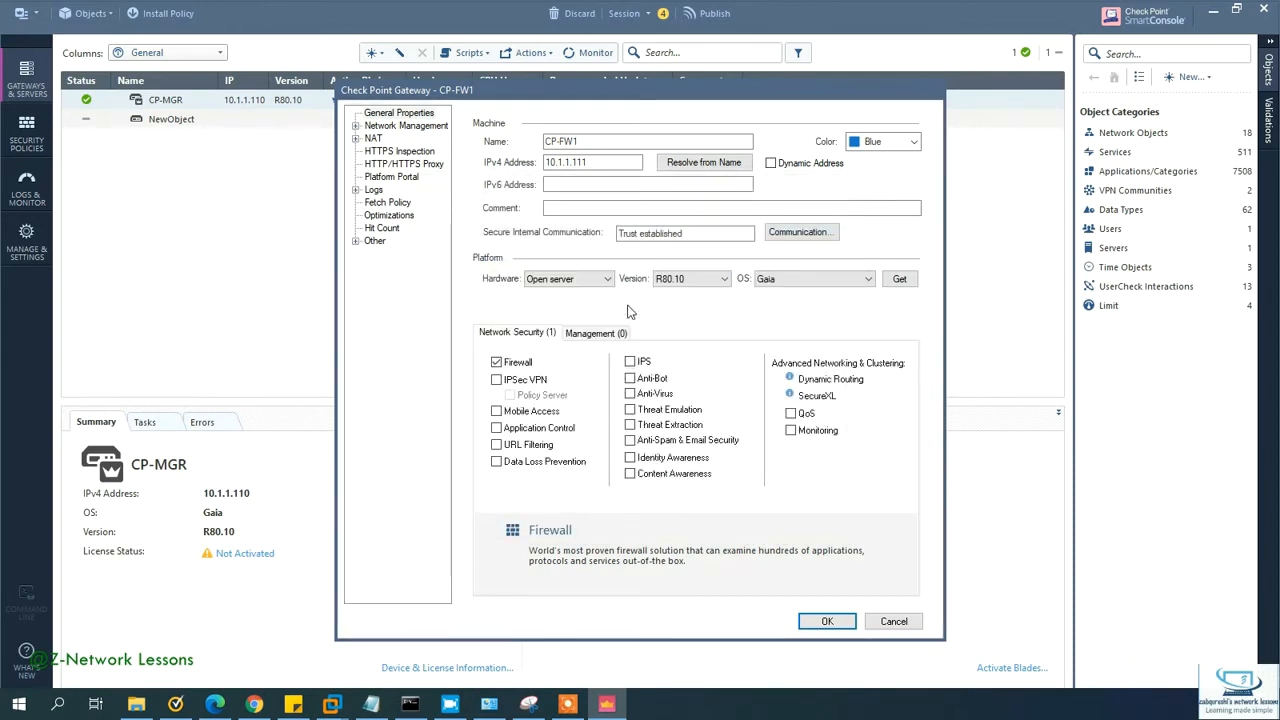
Step: Retrieve CP-FW1's interfaces and topology, review them, and save the gateway object
click(516, 301)
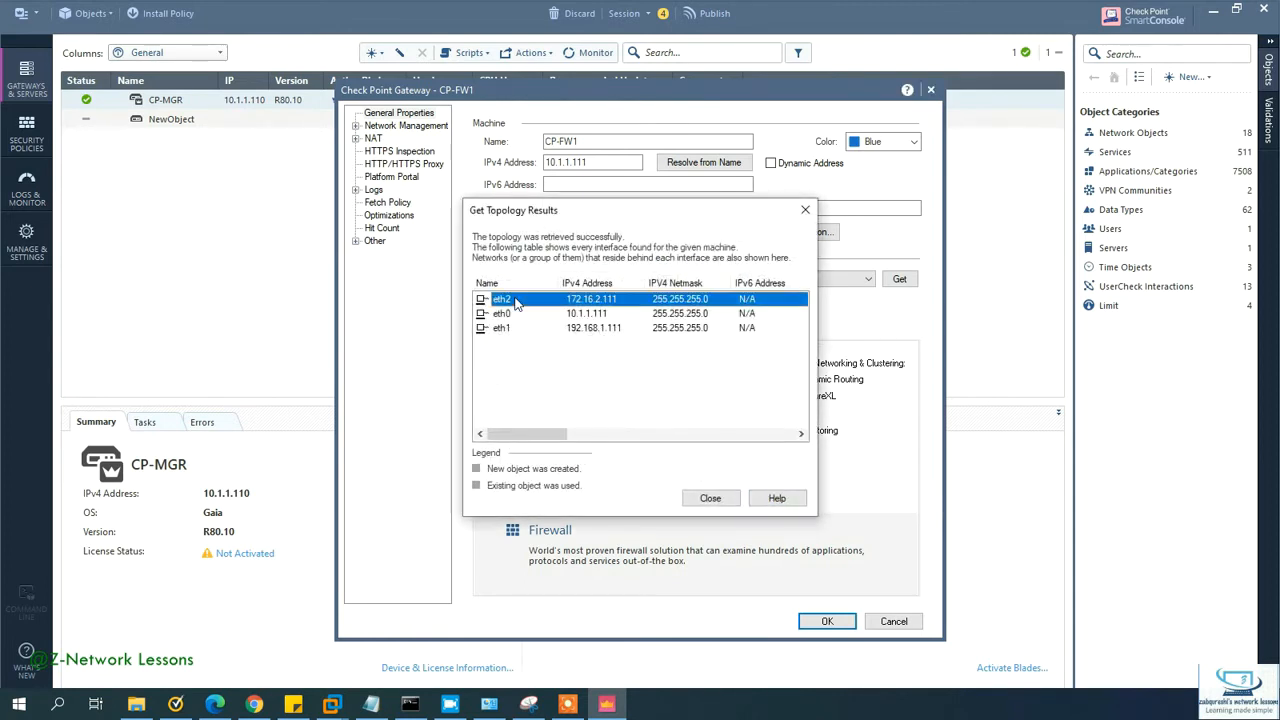
click(555, 314)
click(570, 330)
click(576, 316)
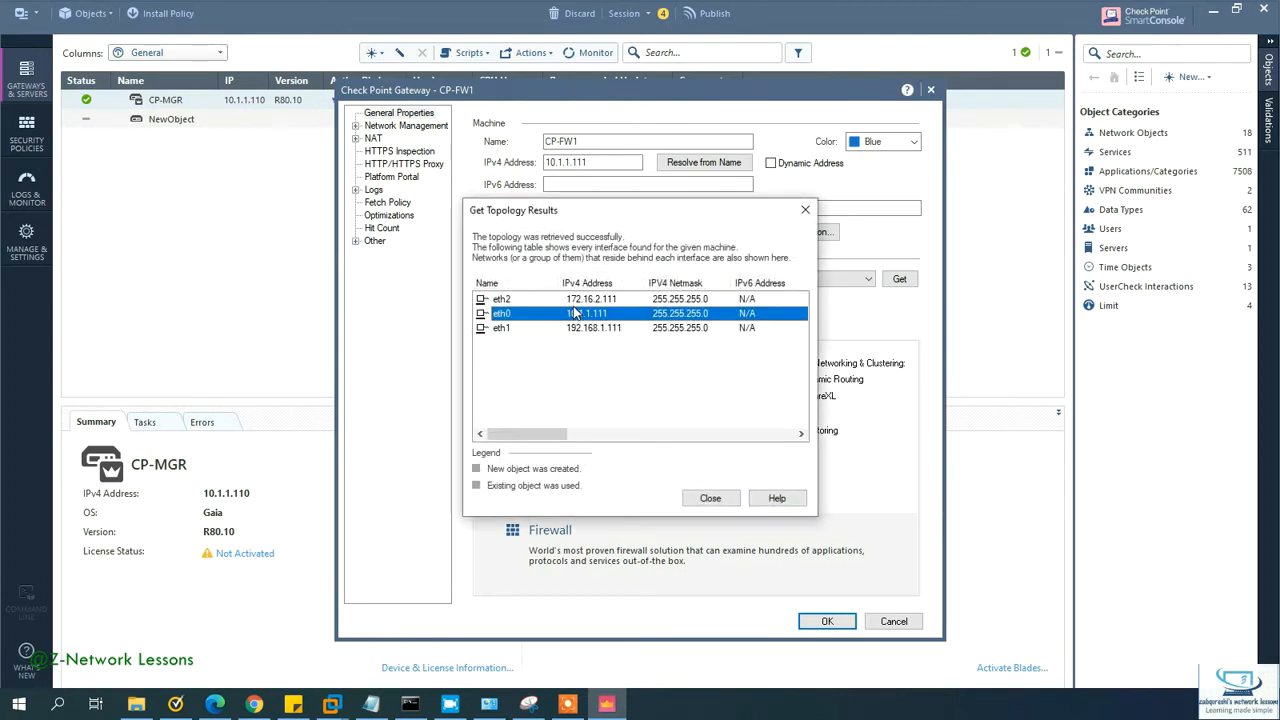
click(710, 497)
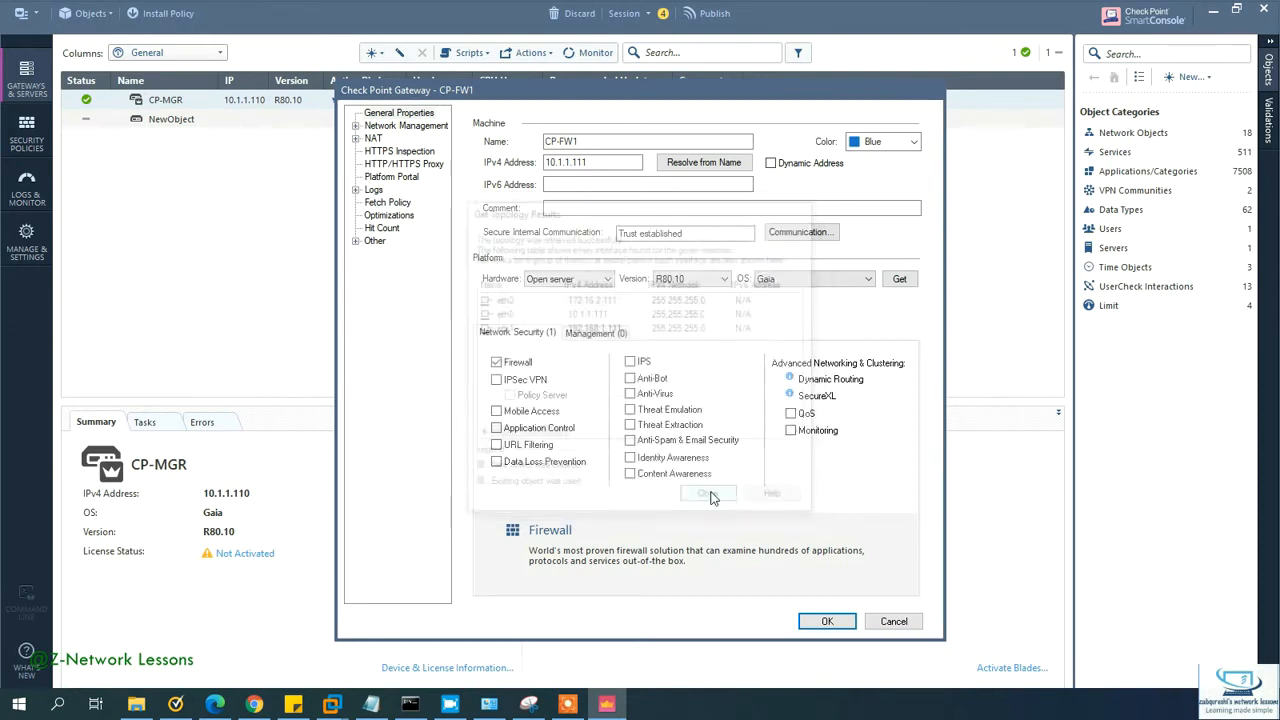
click(822, 623)
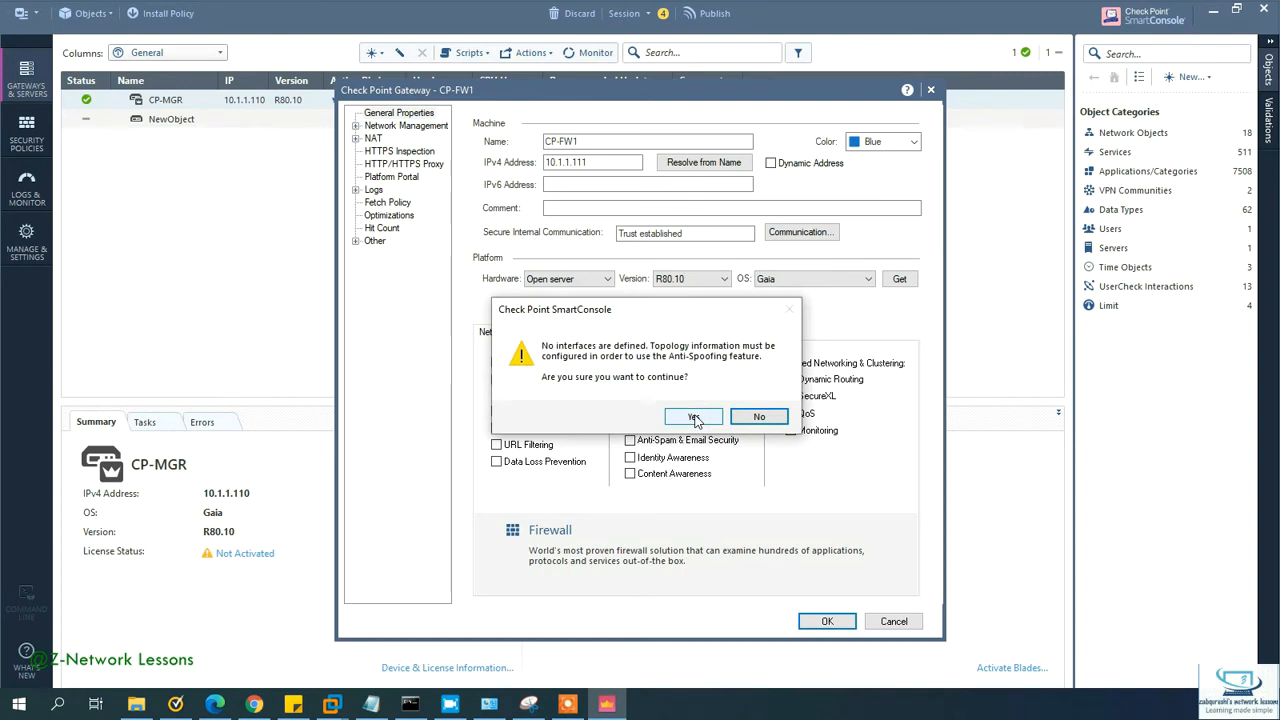
click(694, 418)
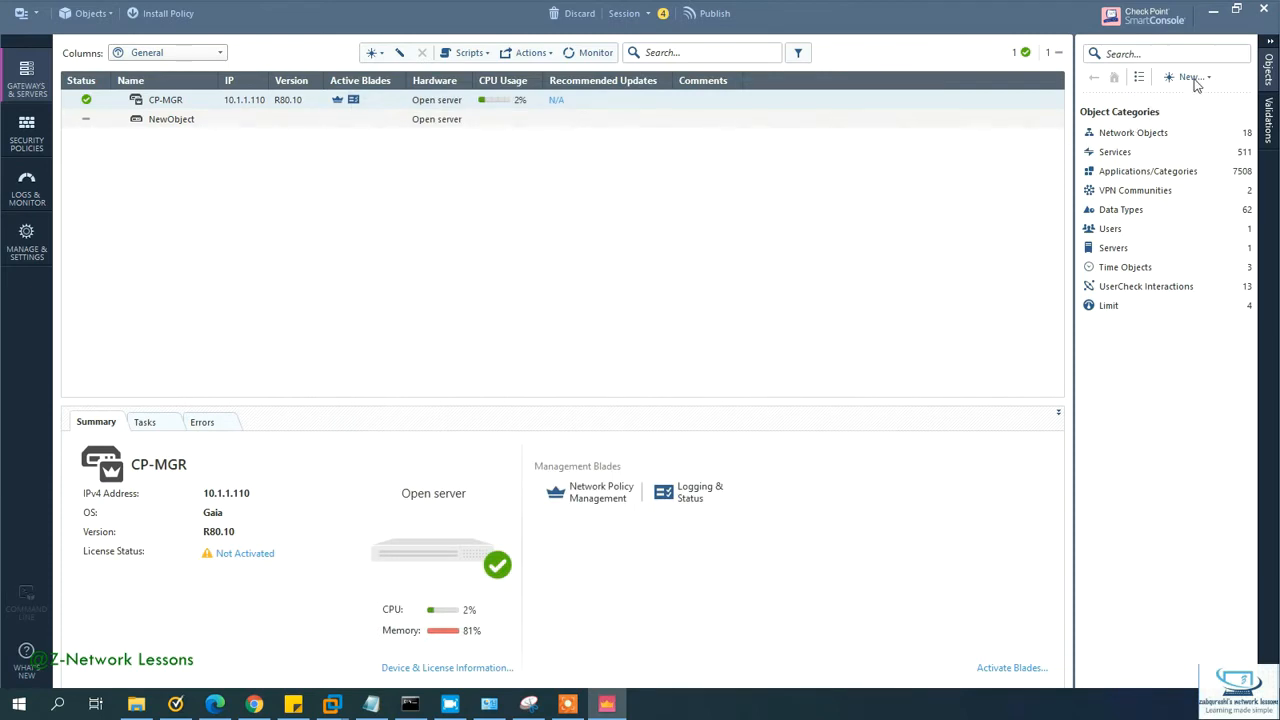
Step: Check the CP-FW2 virtual machine console for cpridstart, then return to SmartConsole
mouse_move(338, 708)
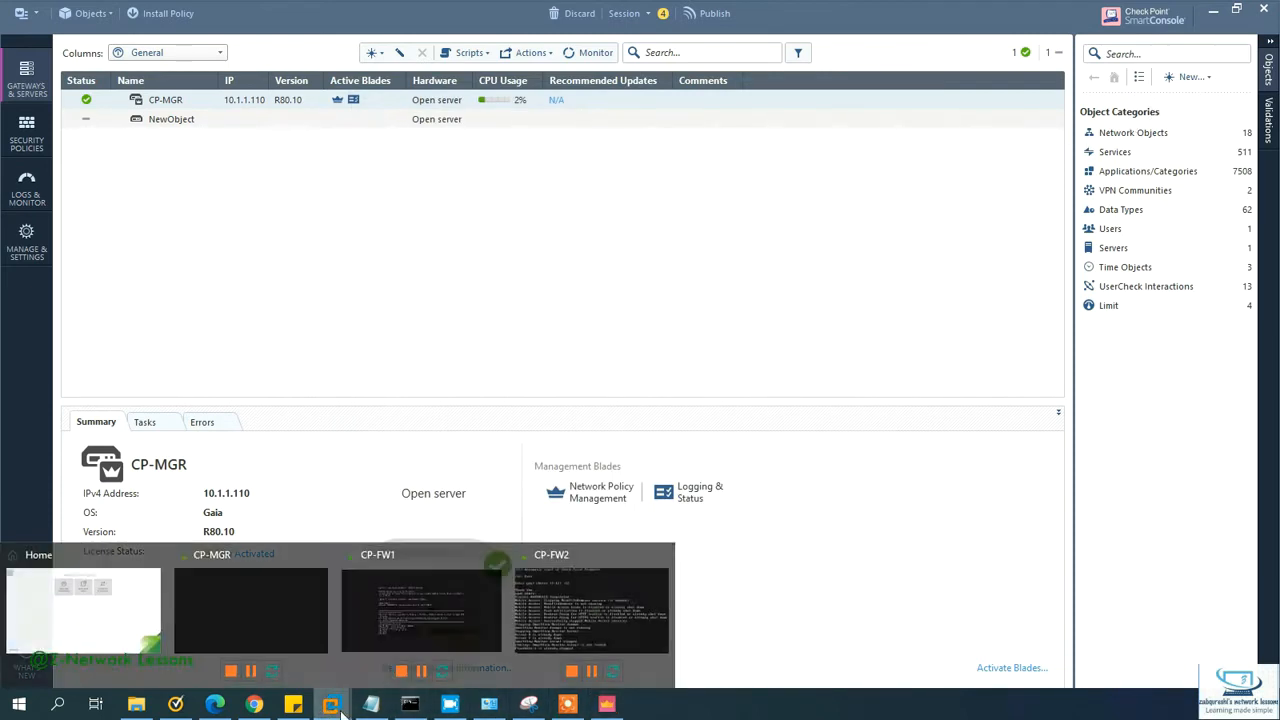
click(579, 621)
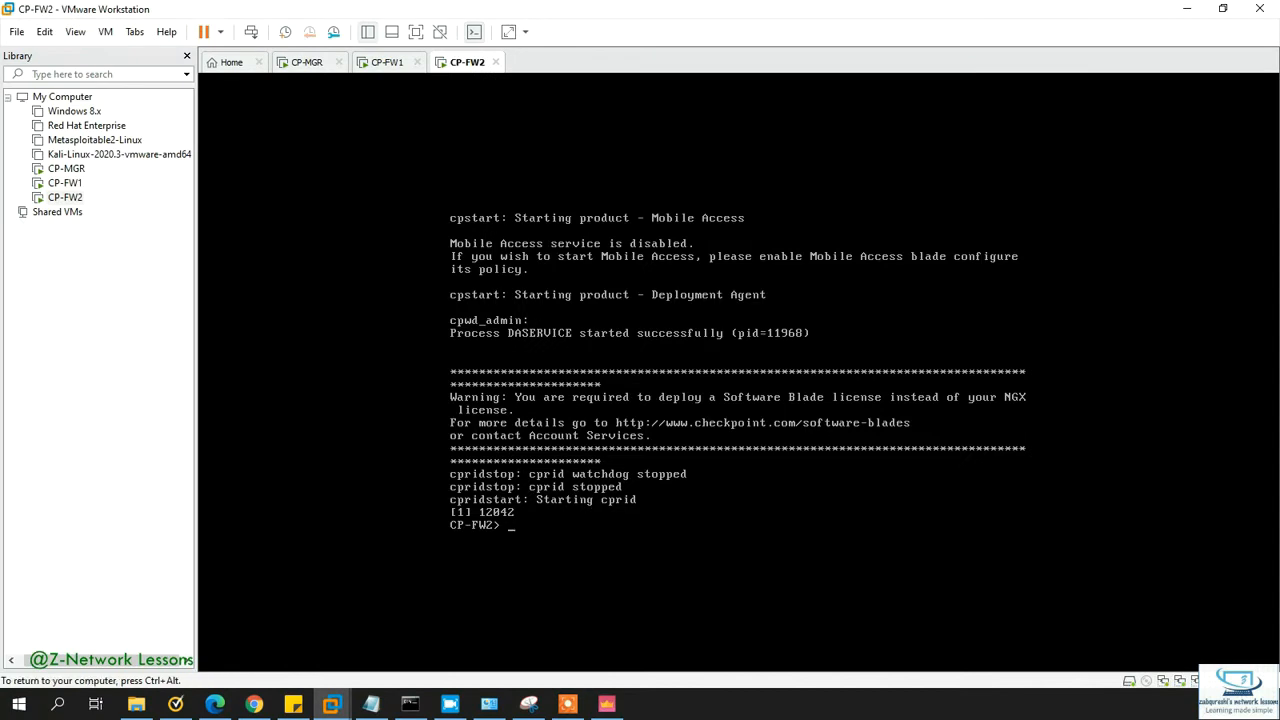
click(606, 704)
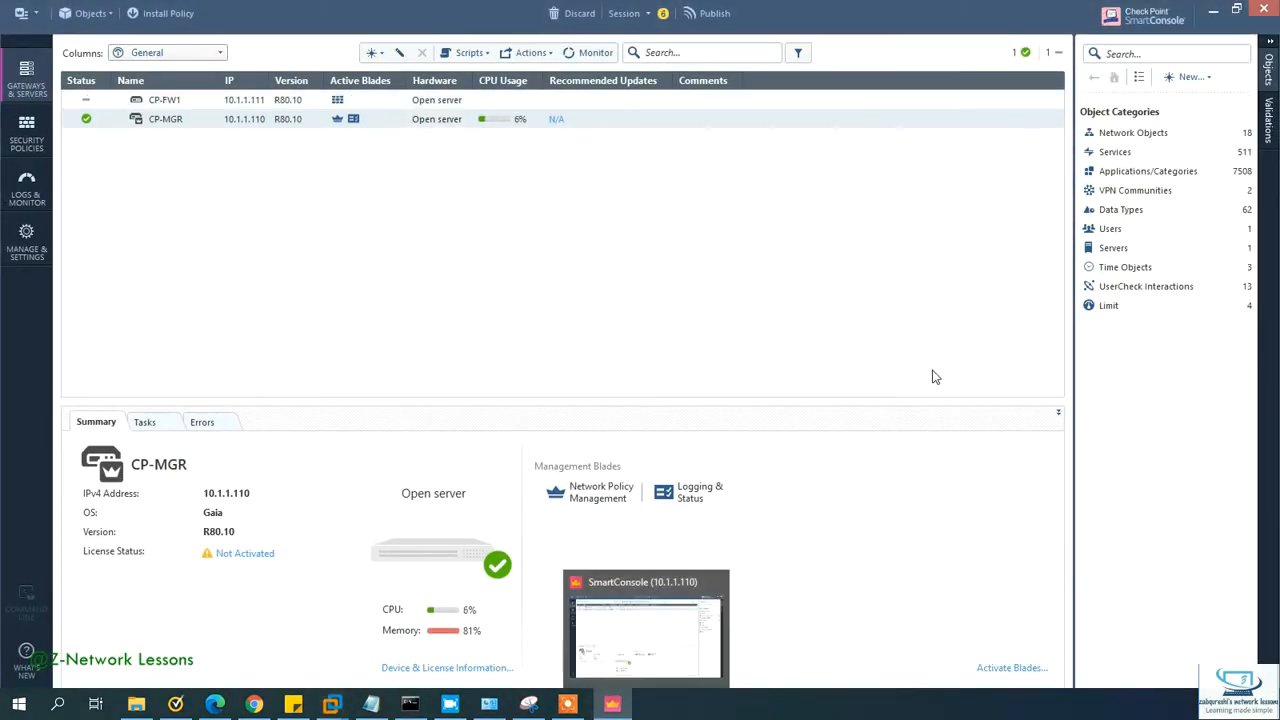
Step: Create a new gateway via New > More > Network Object > Gateways and Servers in Wizard Mode
click(1192, 78)
mouse_move(1190, 156)
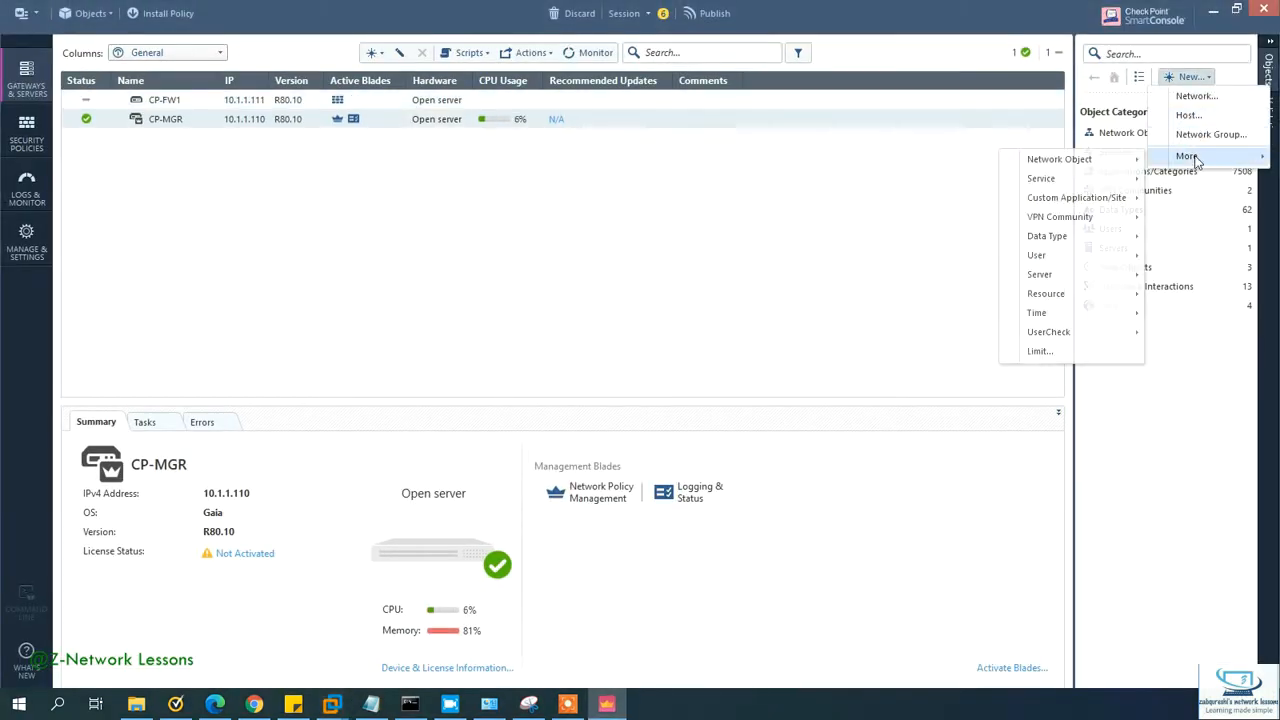
mouse_move(1097, 161)
mouse_move(932, 162)
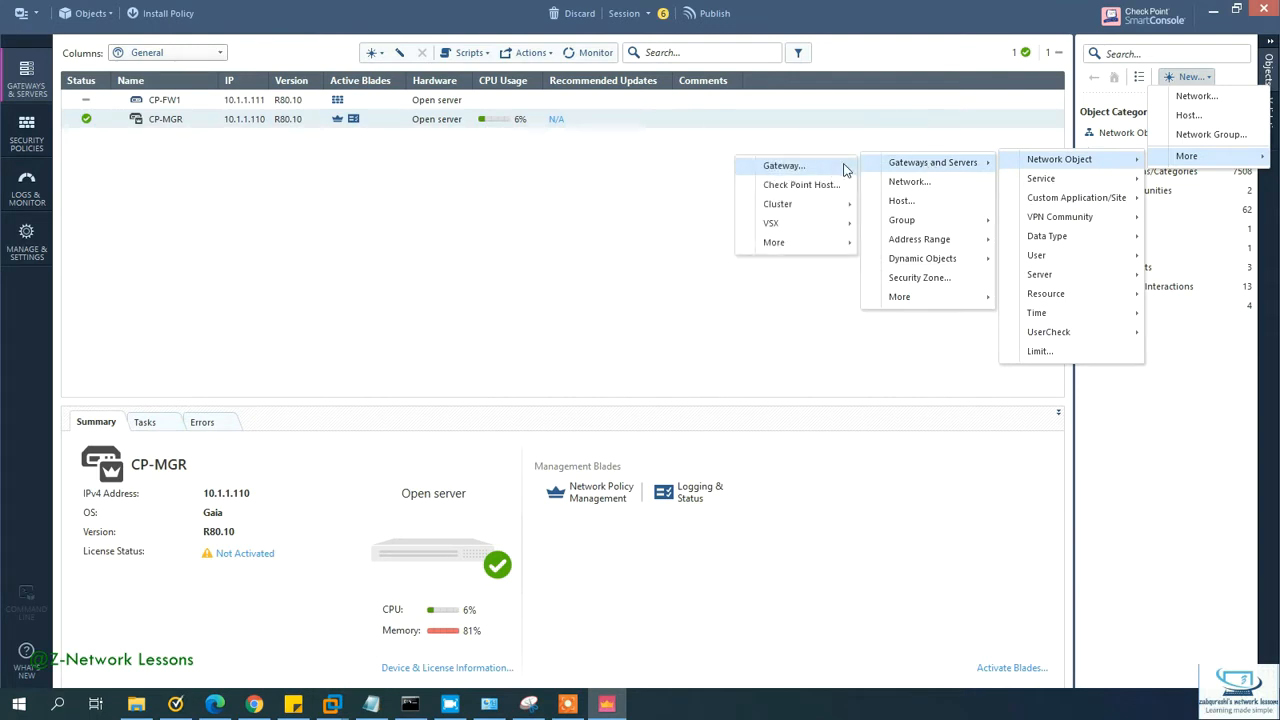
click(782, 166)
click(586, 348)
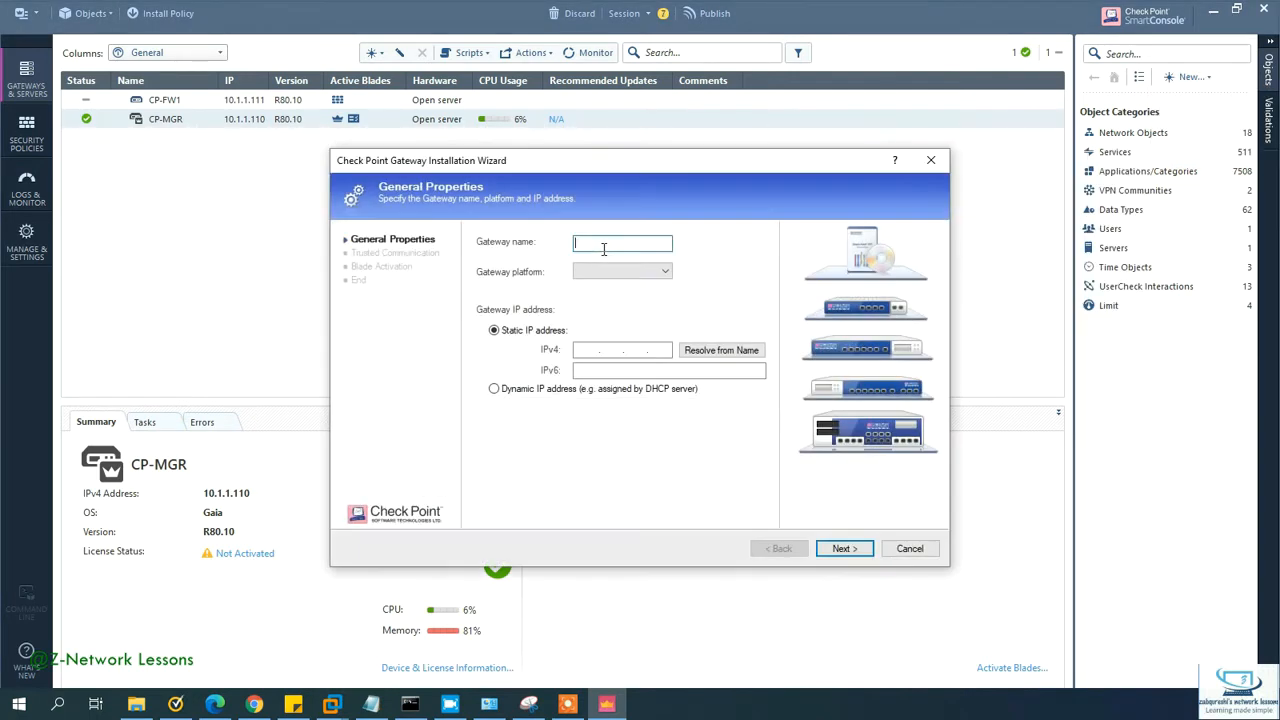
Step: Enter CP-FW2 at 10.1.1.112 with platform Open server and continue the wizard
text(CP-F)
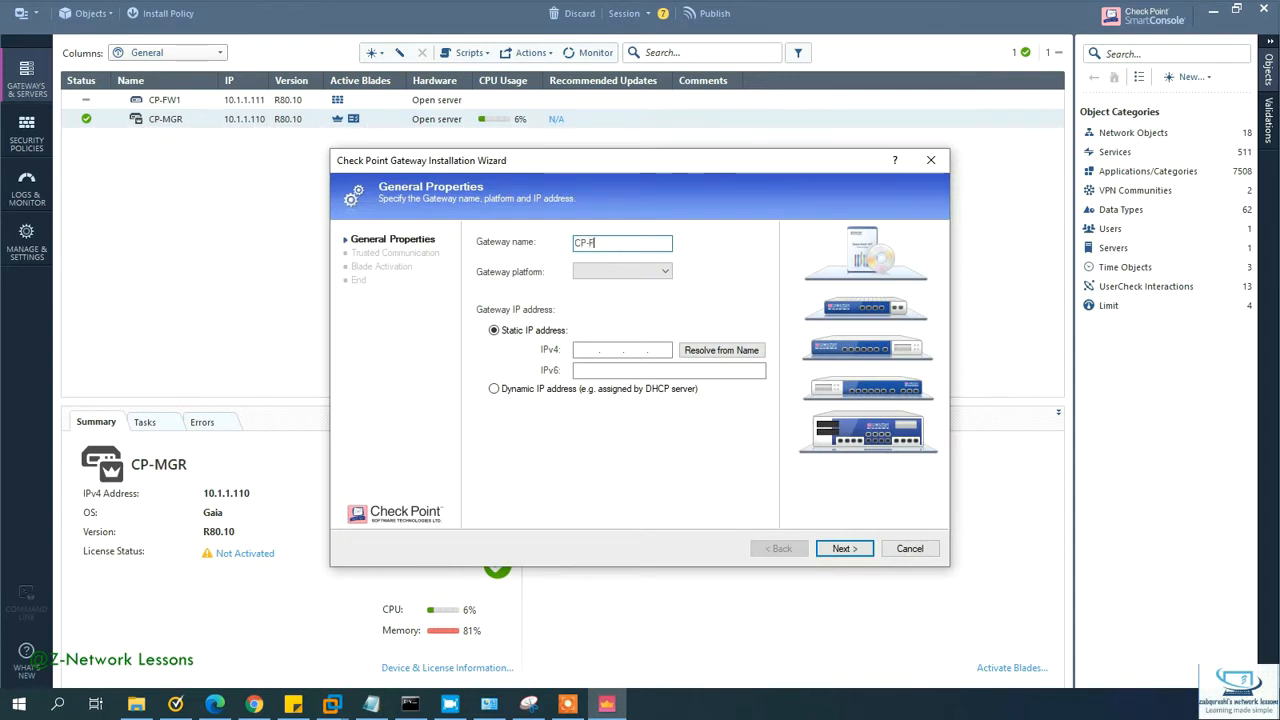
key(Tab)
key(Tab)
key(Tab)
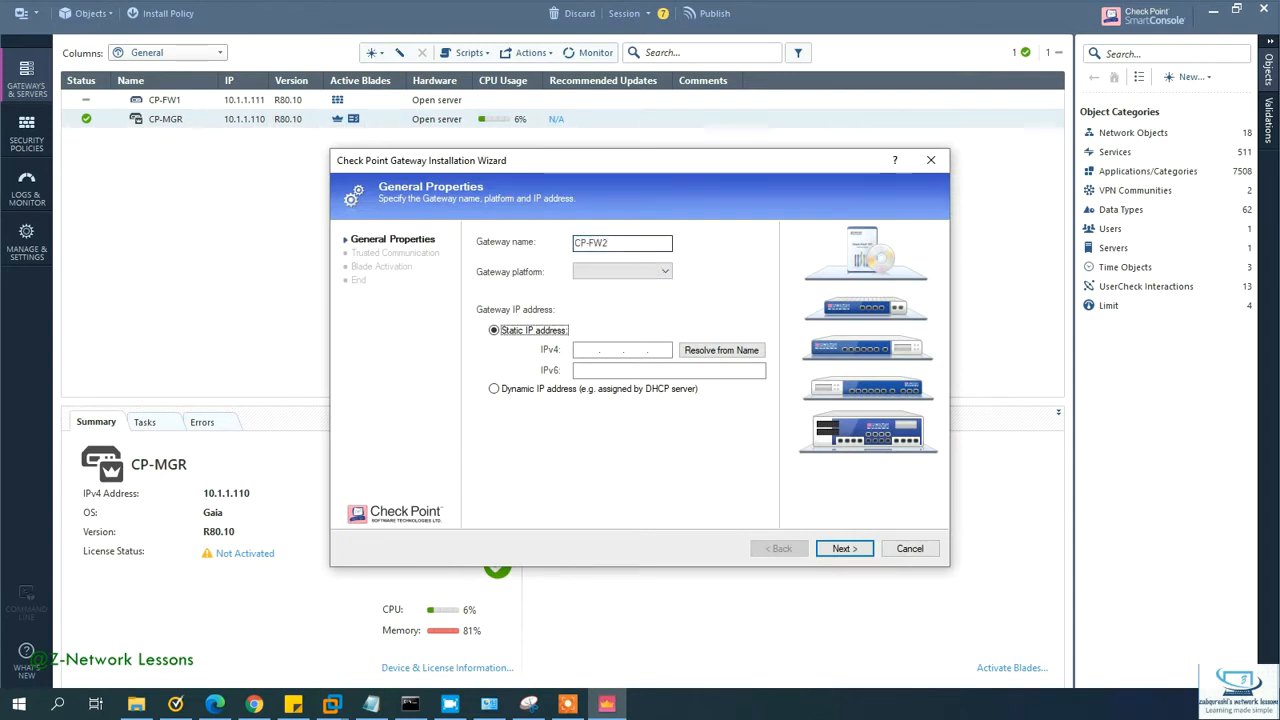
text(10.1.)
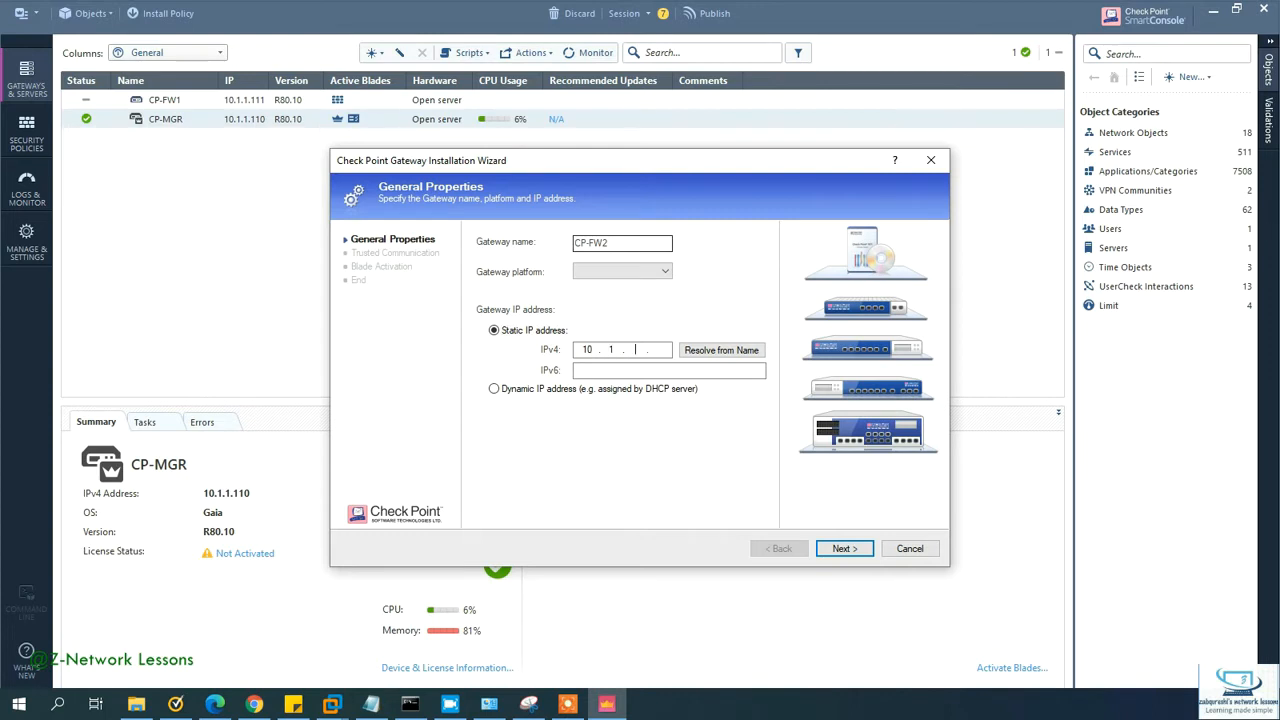
text(1.1)
key(Tab)
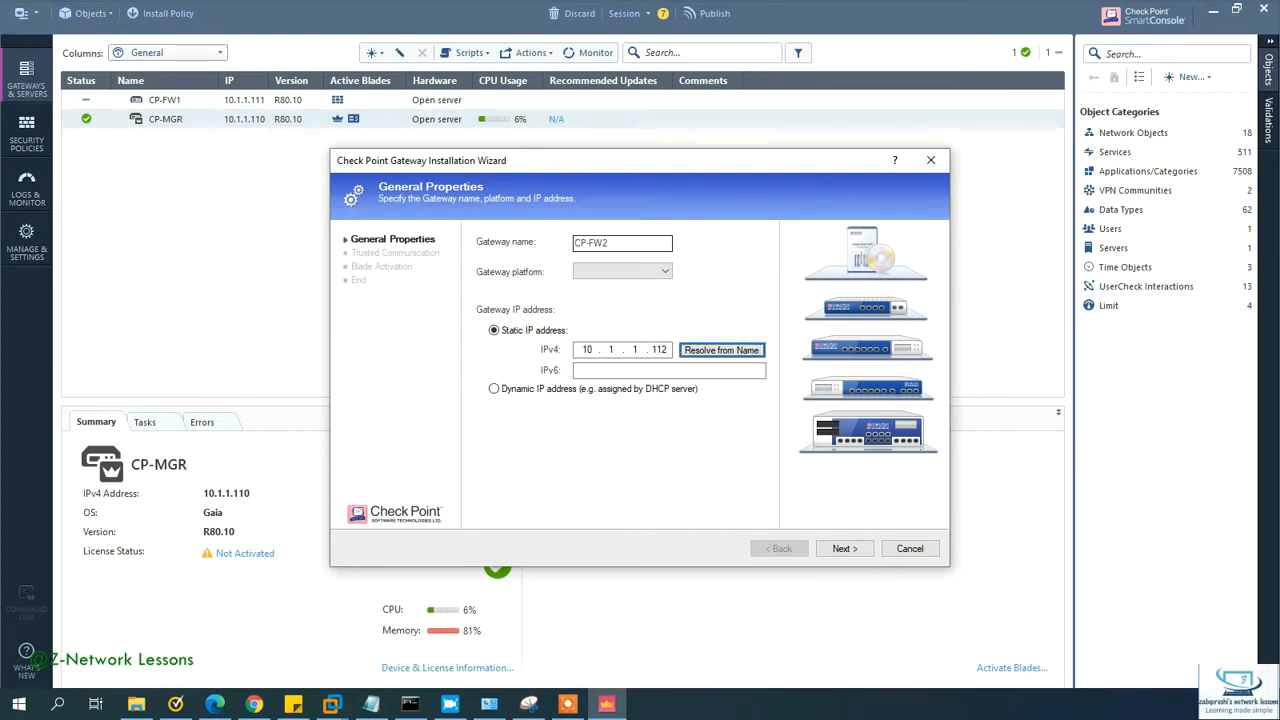
click(845, 549)
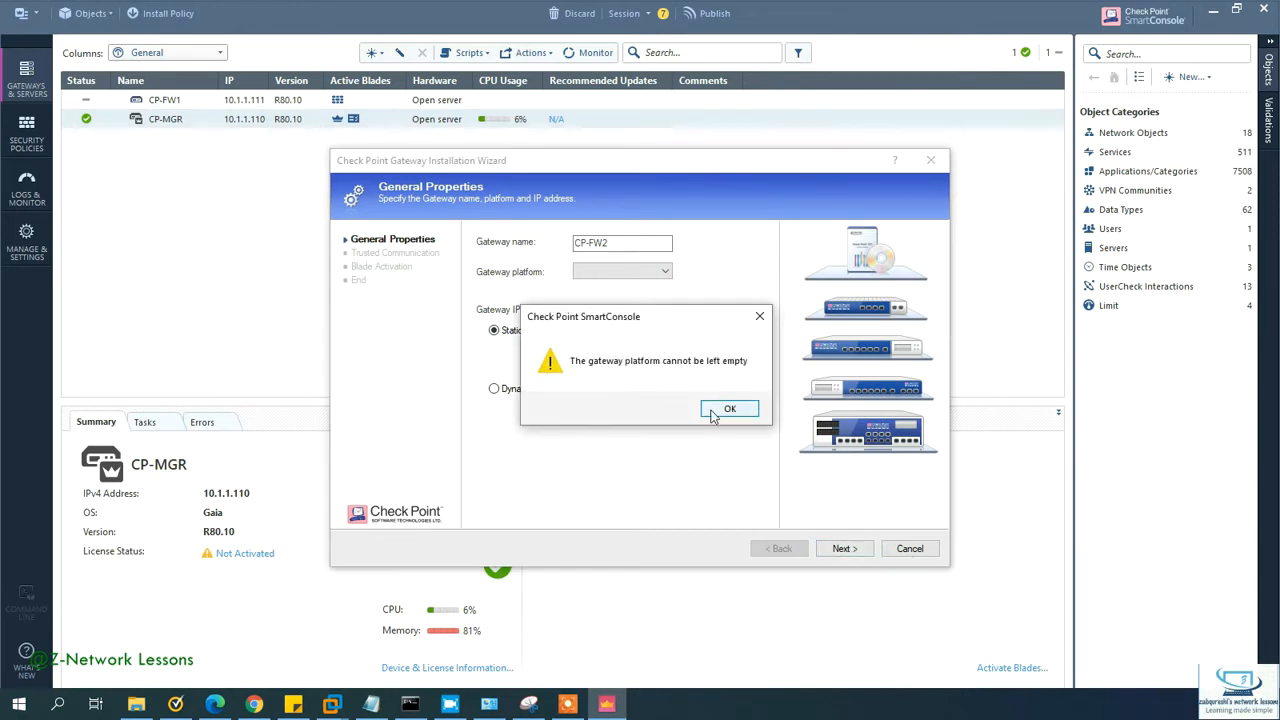
click(718, 411)
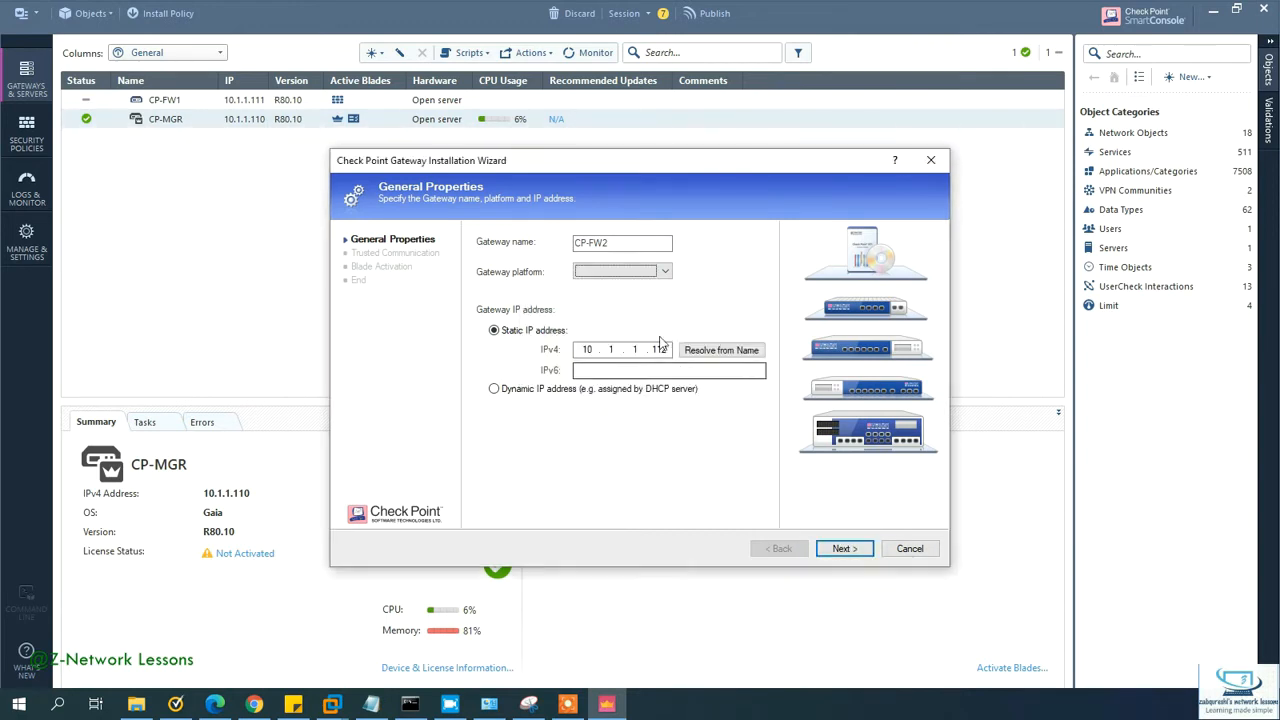
click(662, 271)
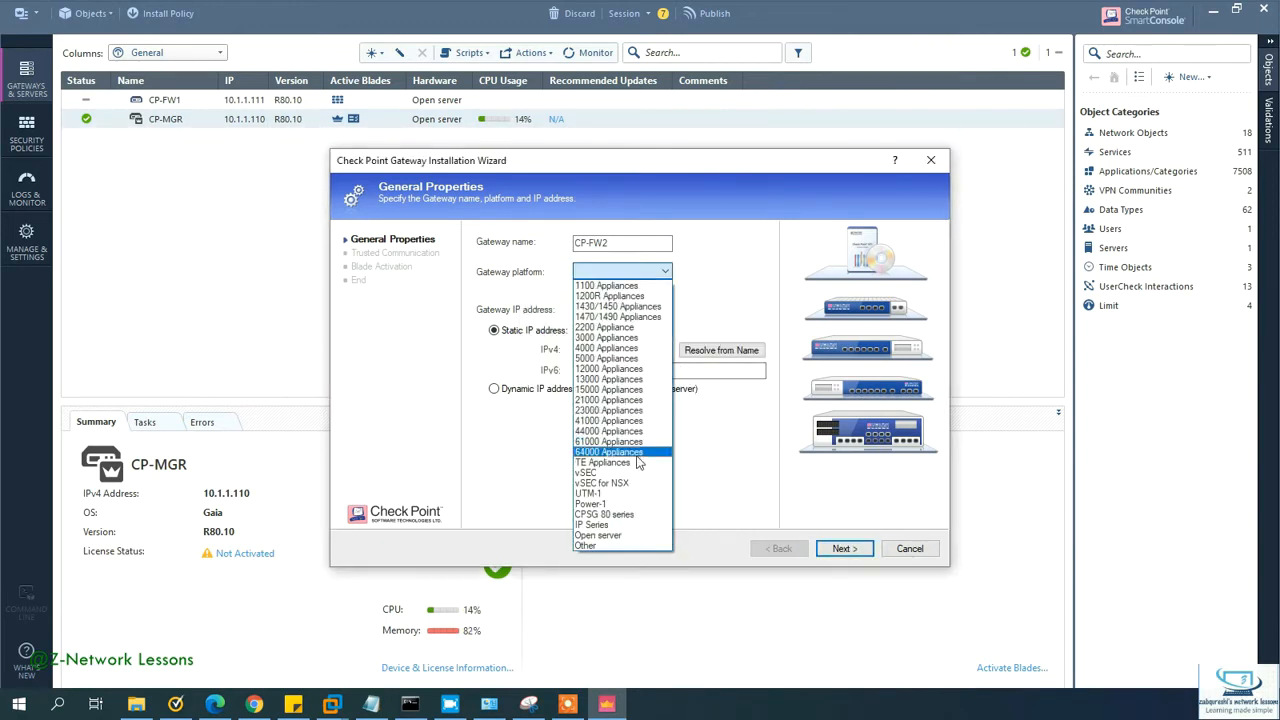
click(612, 535)
click(857, 549)
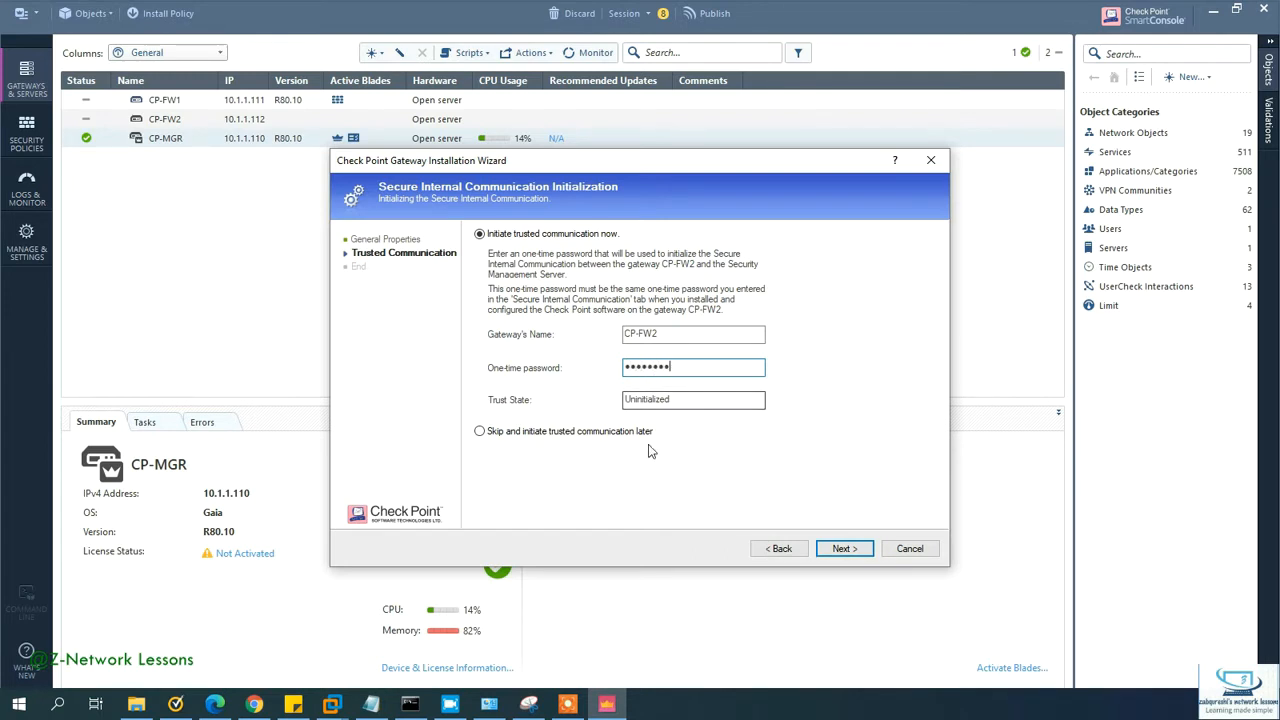
Step: Initialize SIC with CP-FW2, review the discovered eth0 and eth1 interfaces, and finish the wizard
click(840, 549)
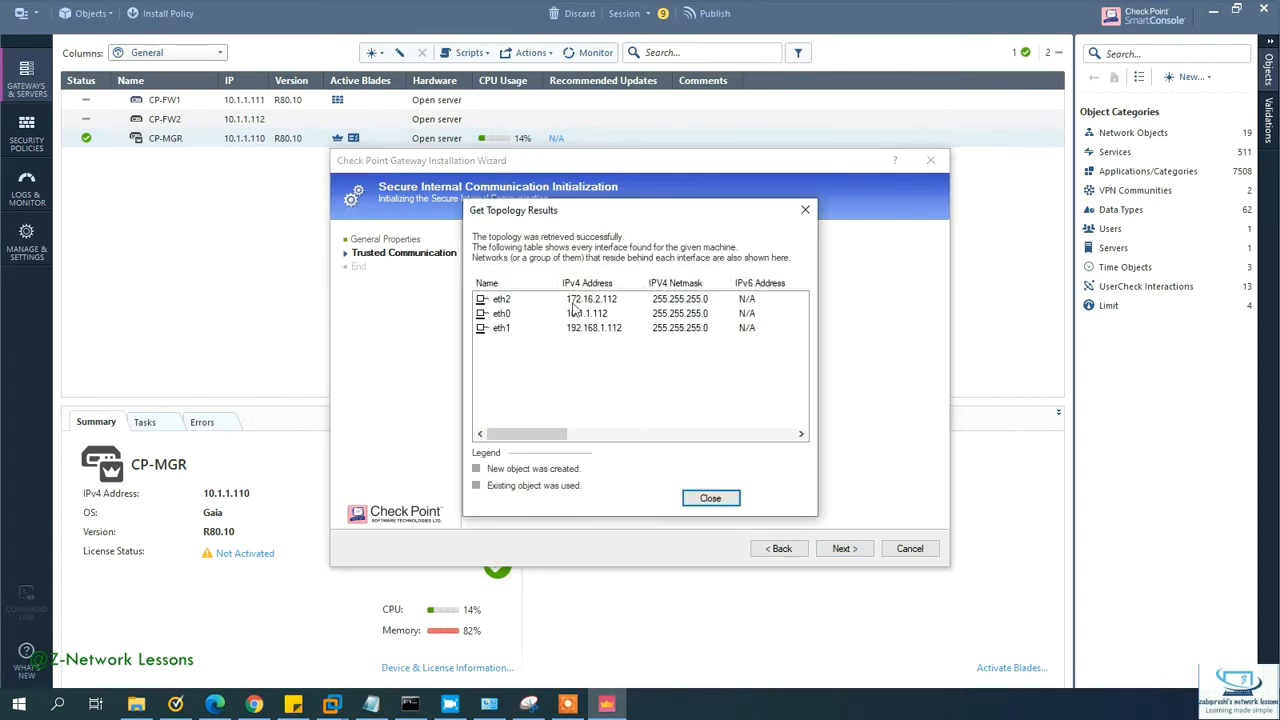
click(603, 313)
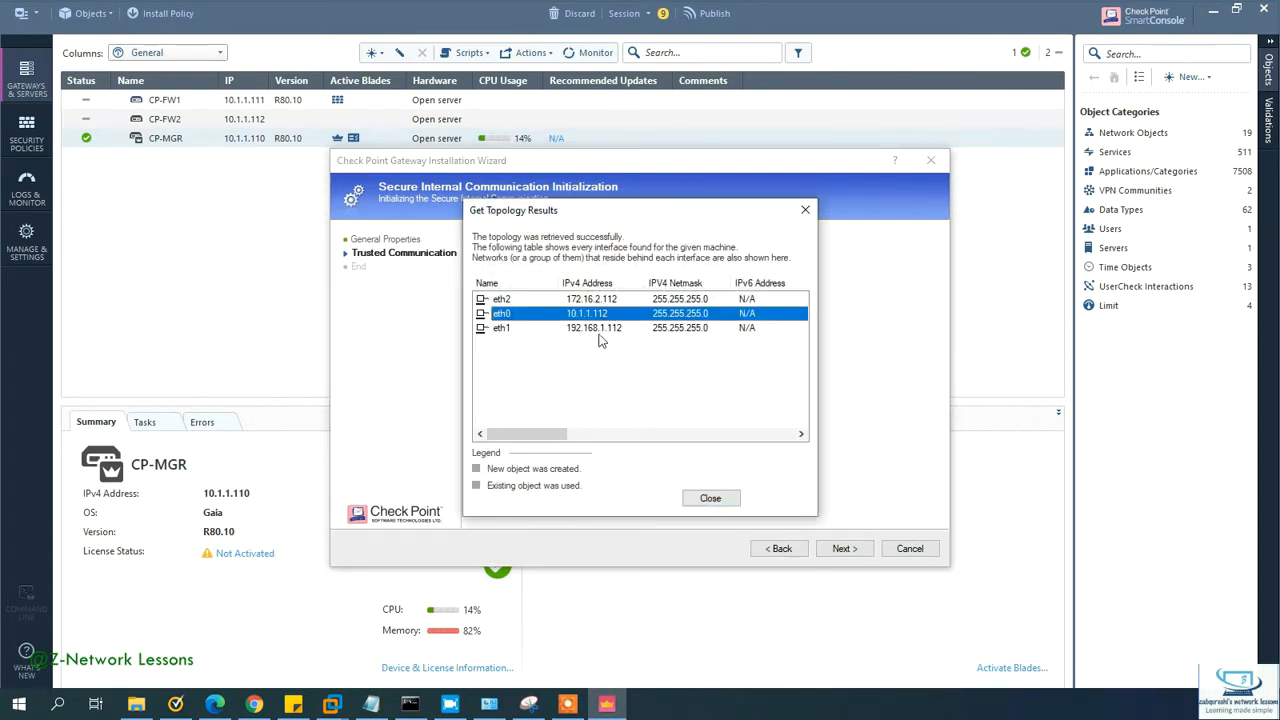
click(601, 330)
click(710, 499)
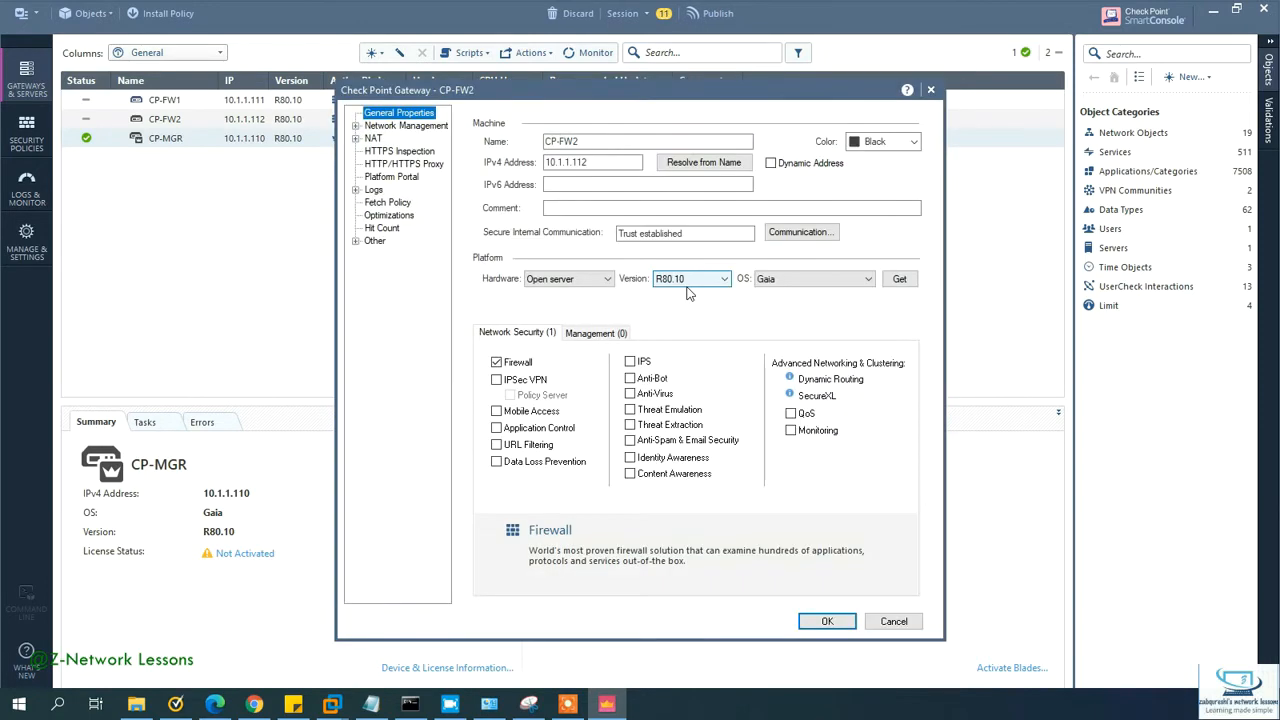
Step: Get CP-FW2's interfaces with topology (eth0, eth2 This network; eth1 External), accept, and save
click(403, 127)
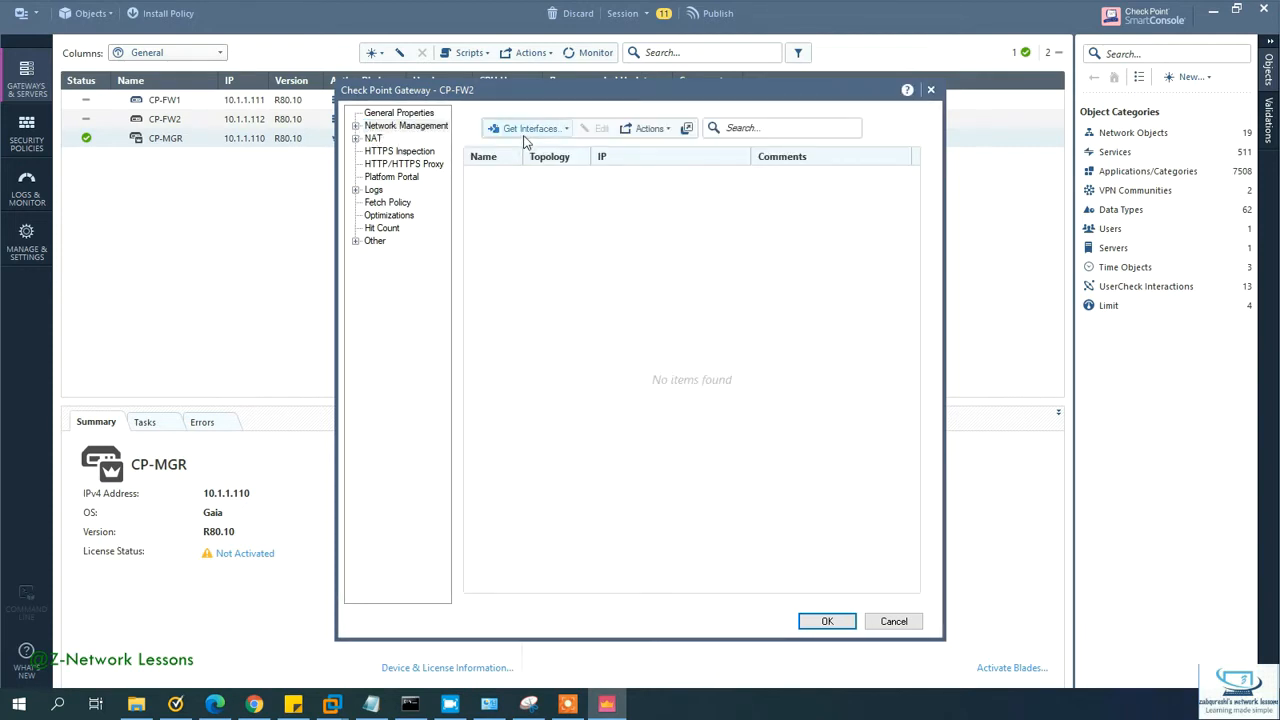
click(525, 136)
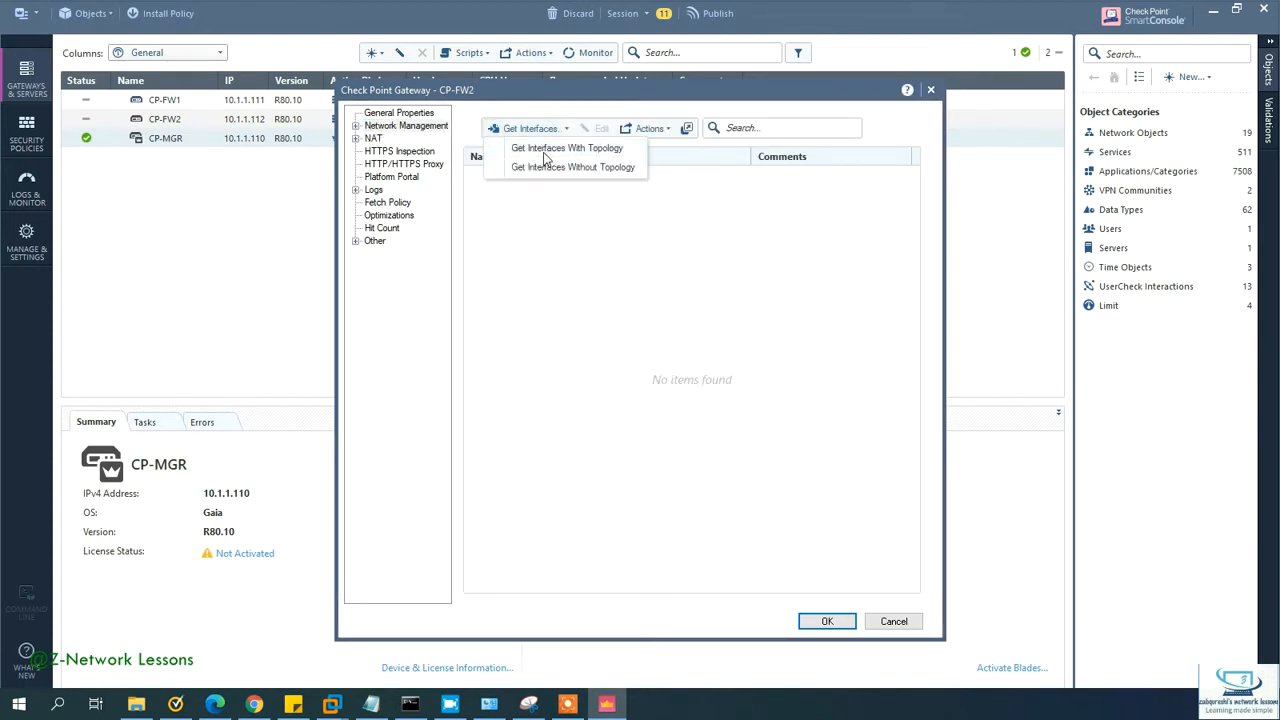
click(545, 150)
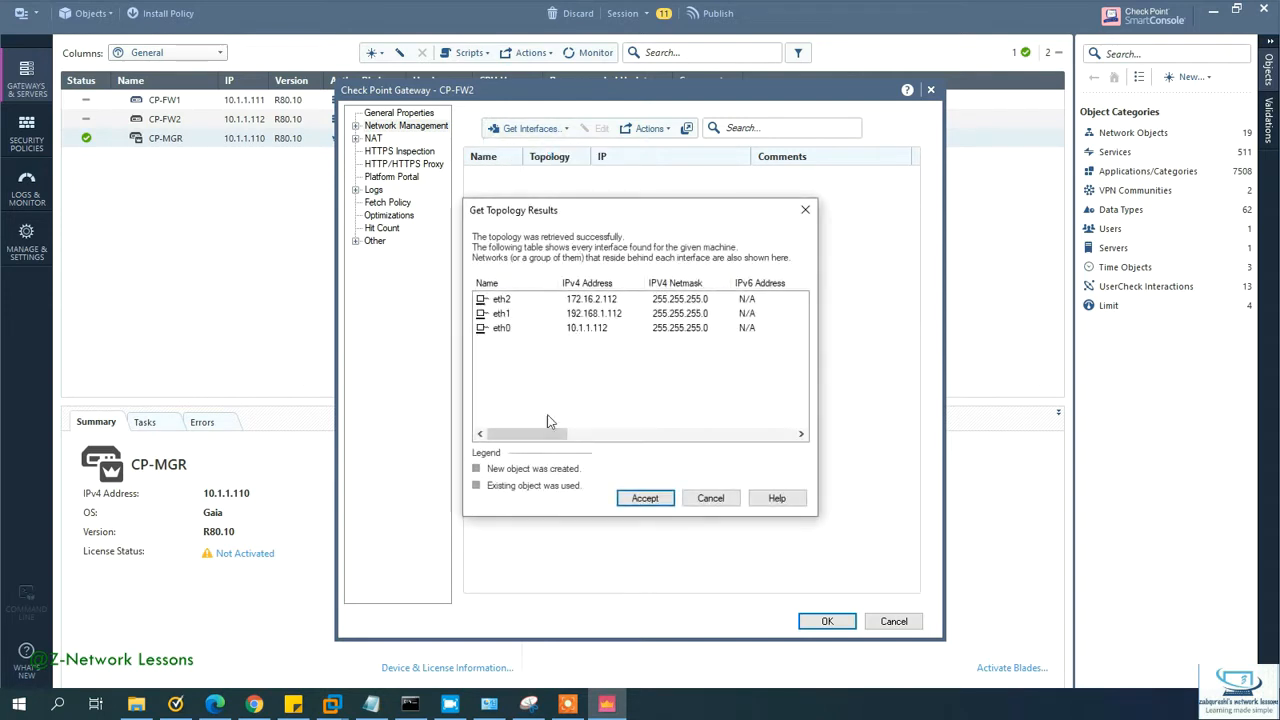
click(640, 501)
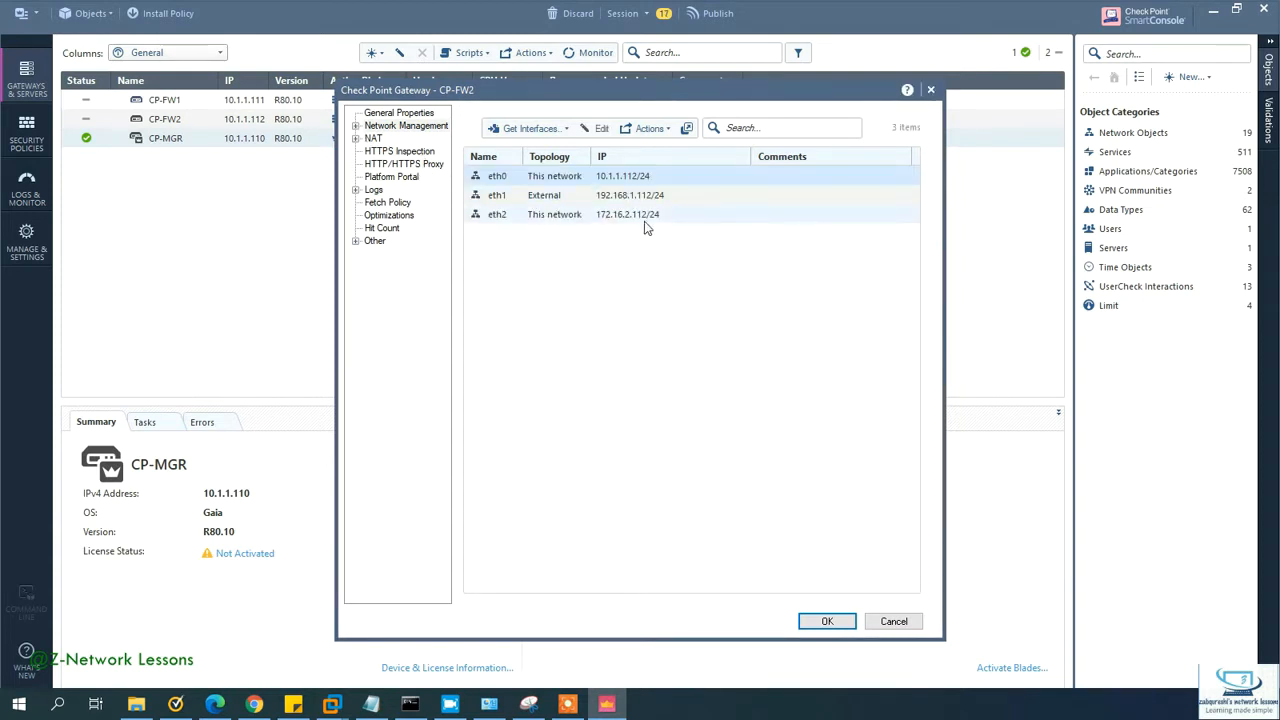
click(836, 621)
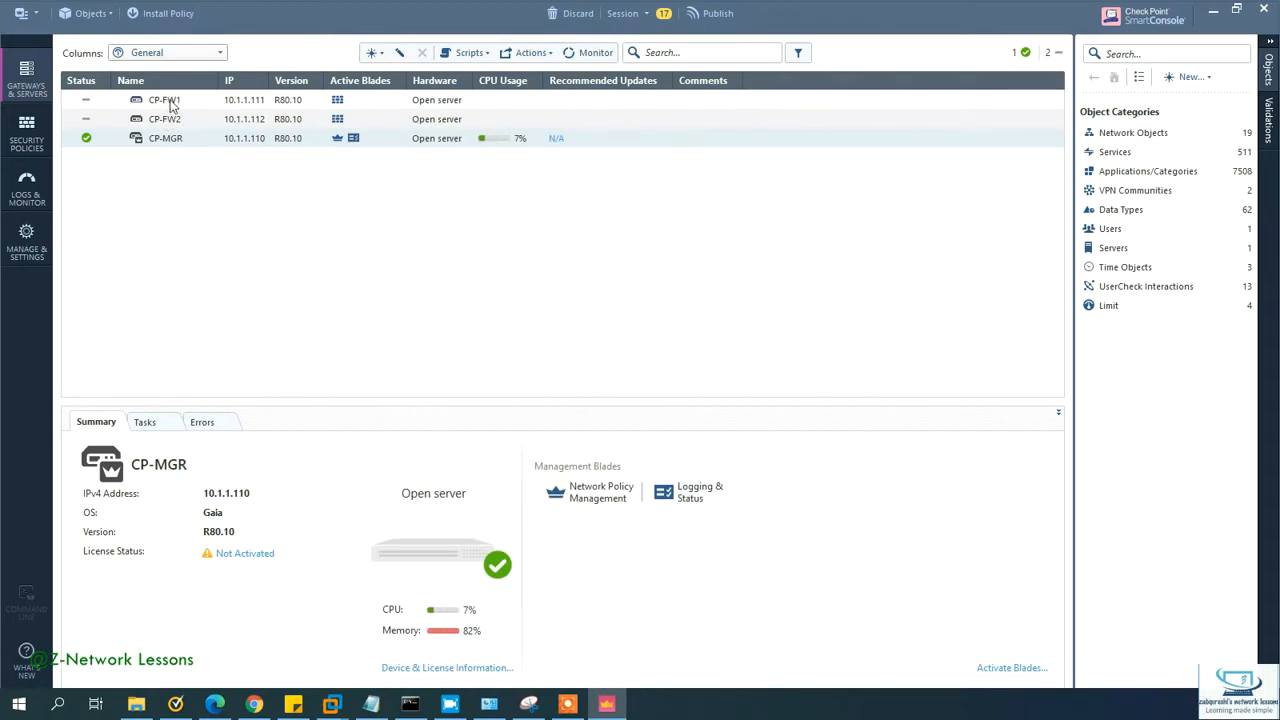
Step: Load CP-FW1's interfaces with topology (eth1 External), save it, and publish the session changes
click(170, 100)
double_click(170, 100)
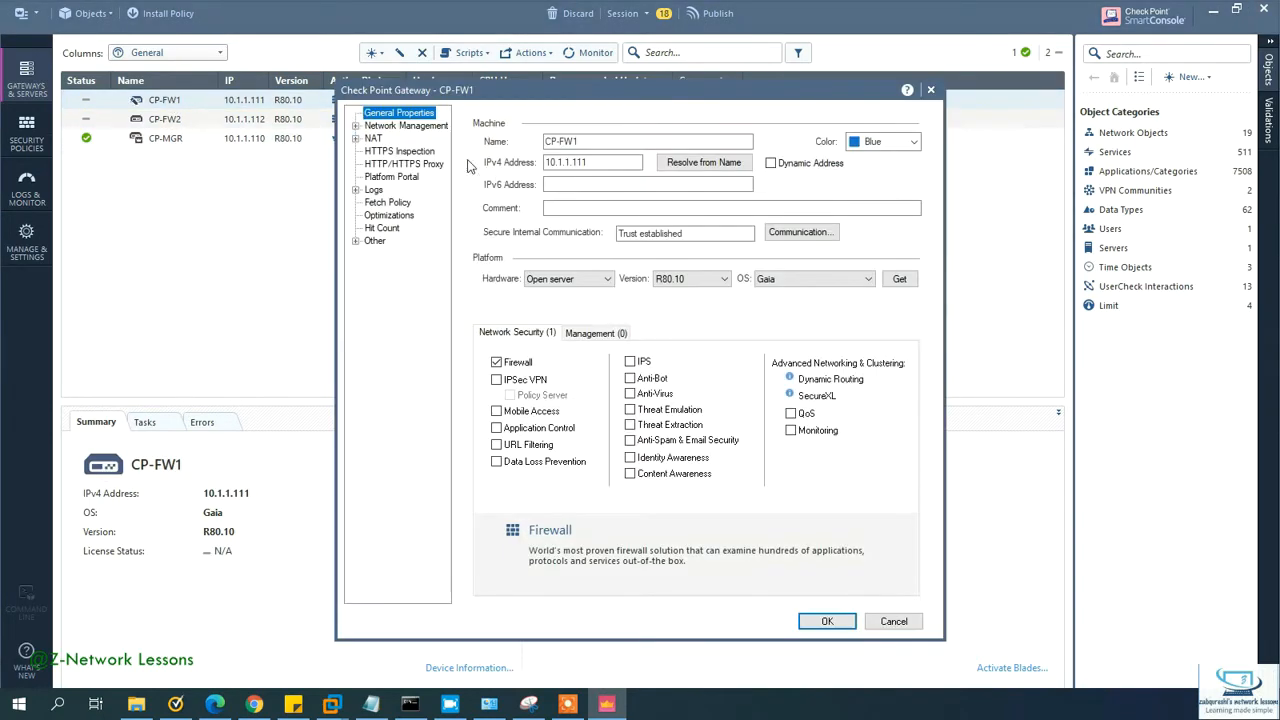
click(402, 127)
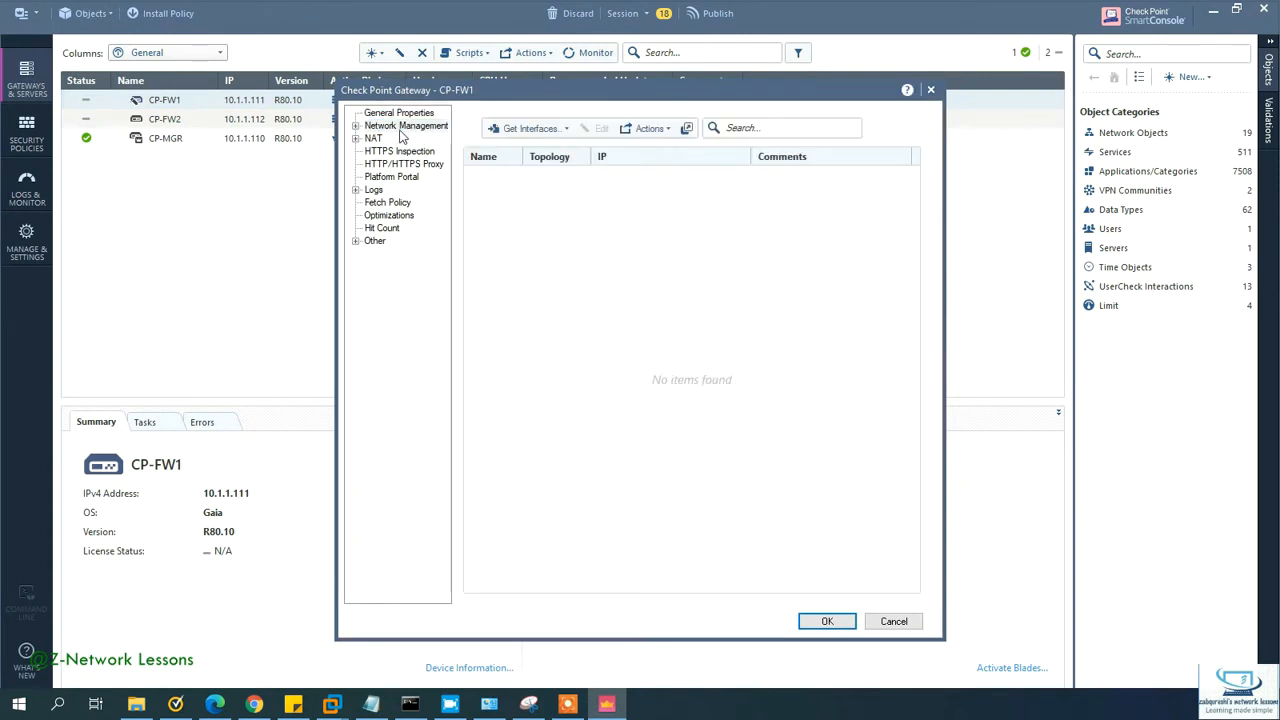
click(545, 130)
click(567, 150)
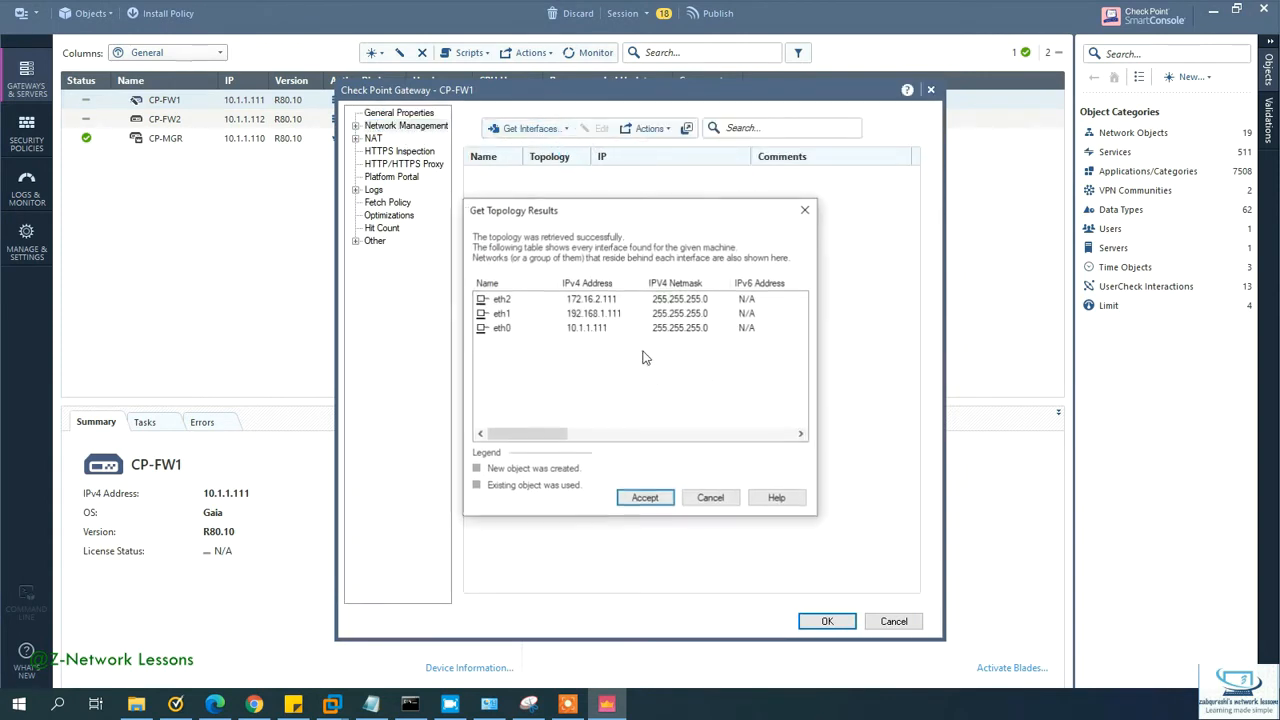
click(645, 499)
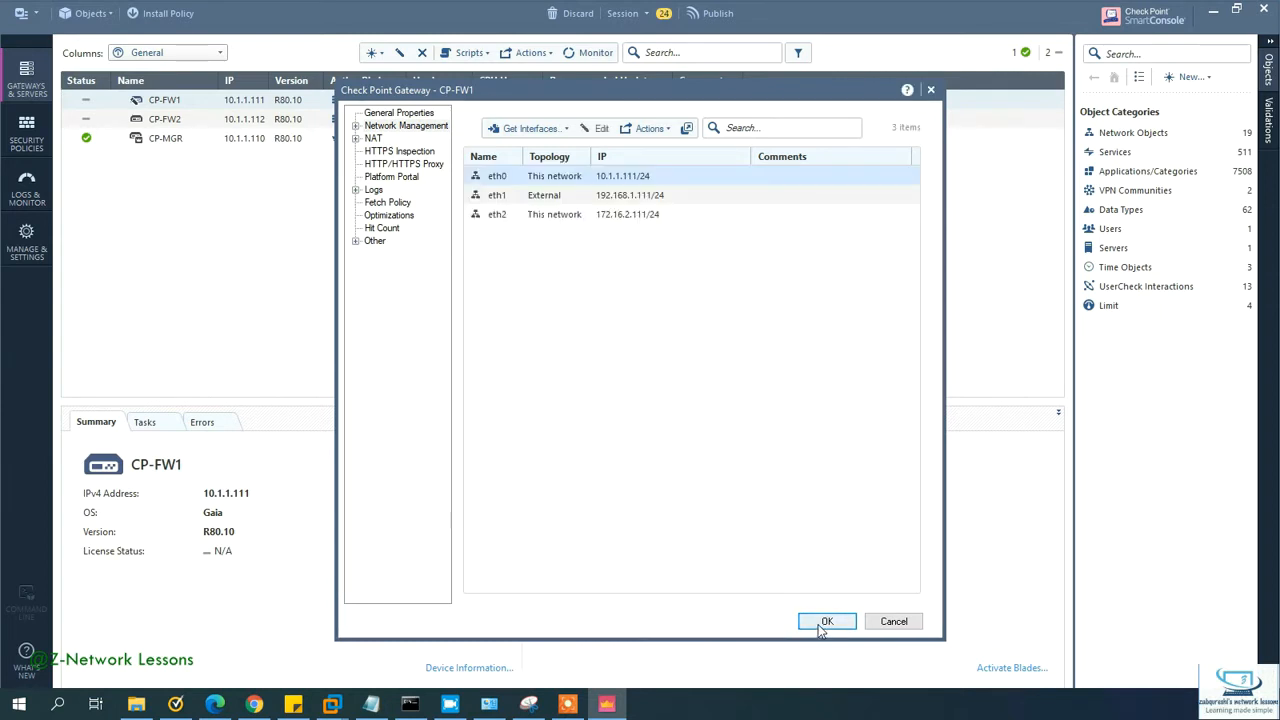
click(545, 198)
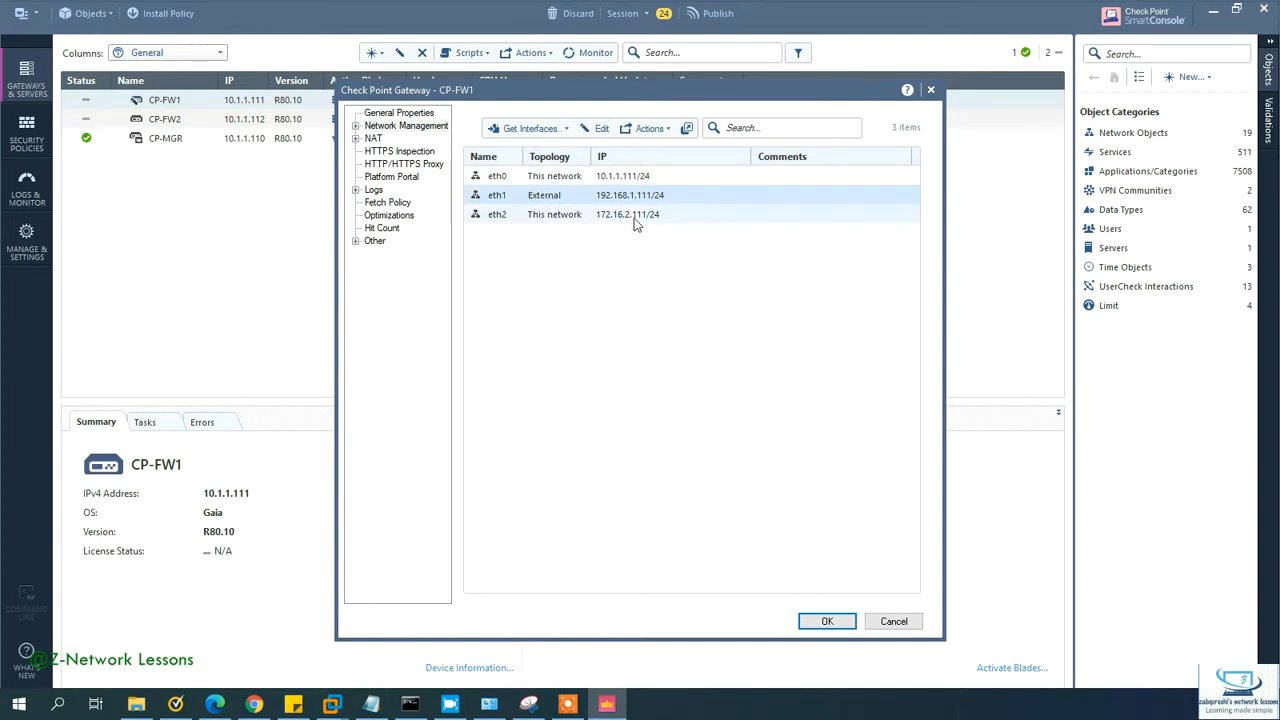
click(827, 622)
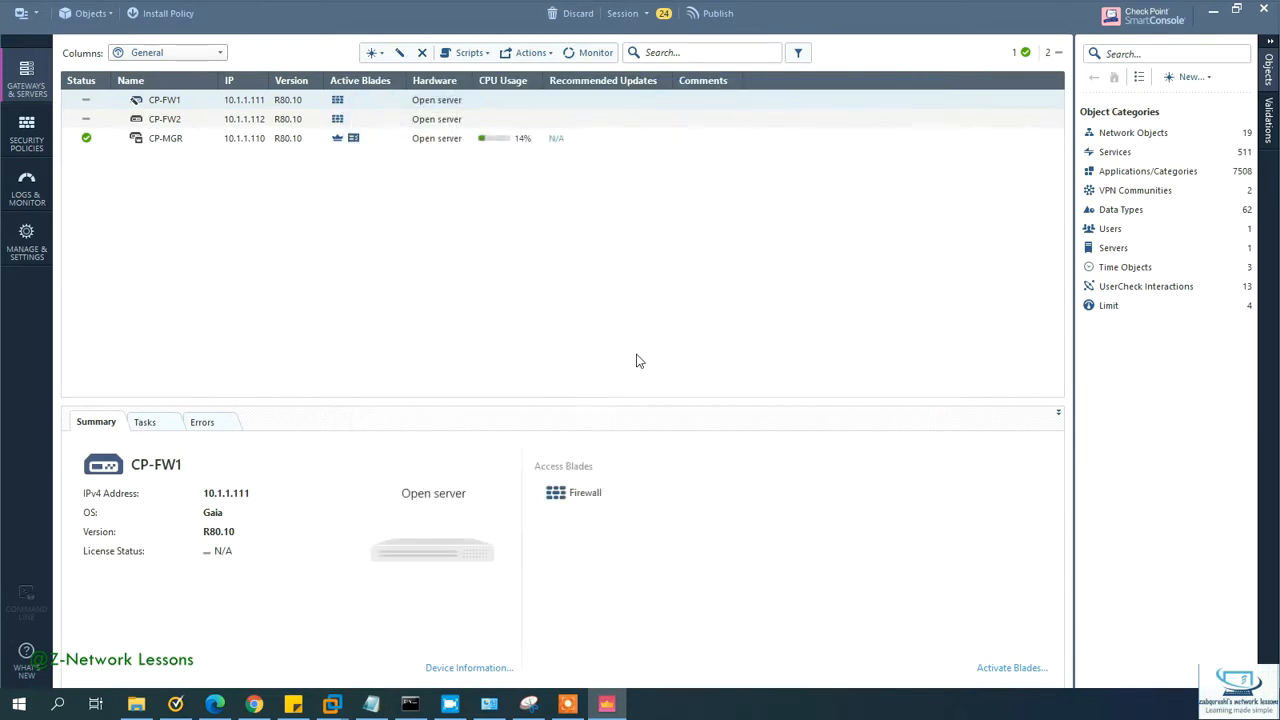
click(712, 13)
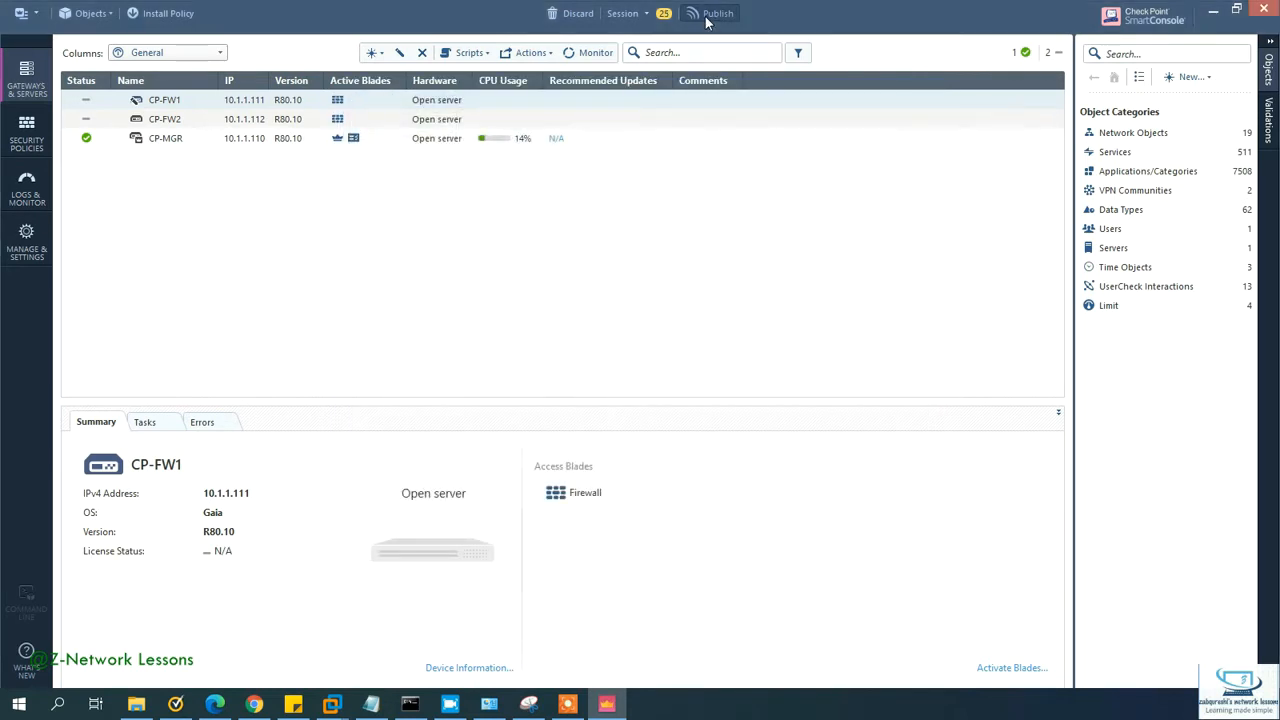
click(716, 443)
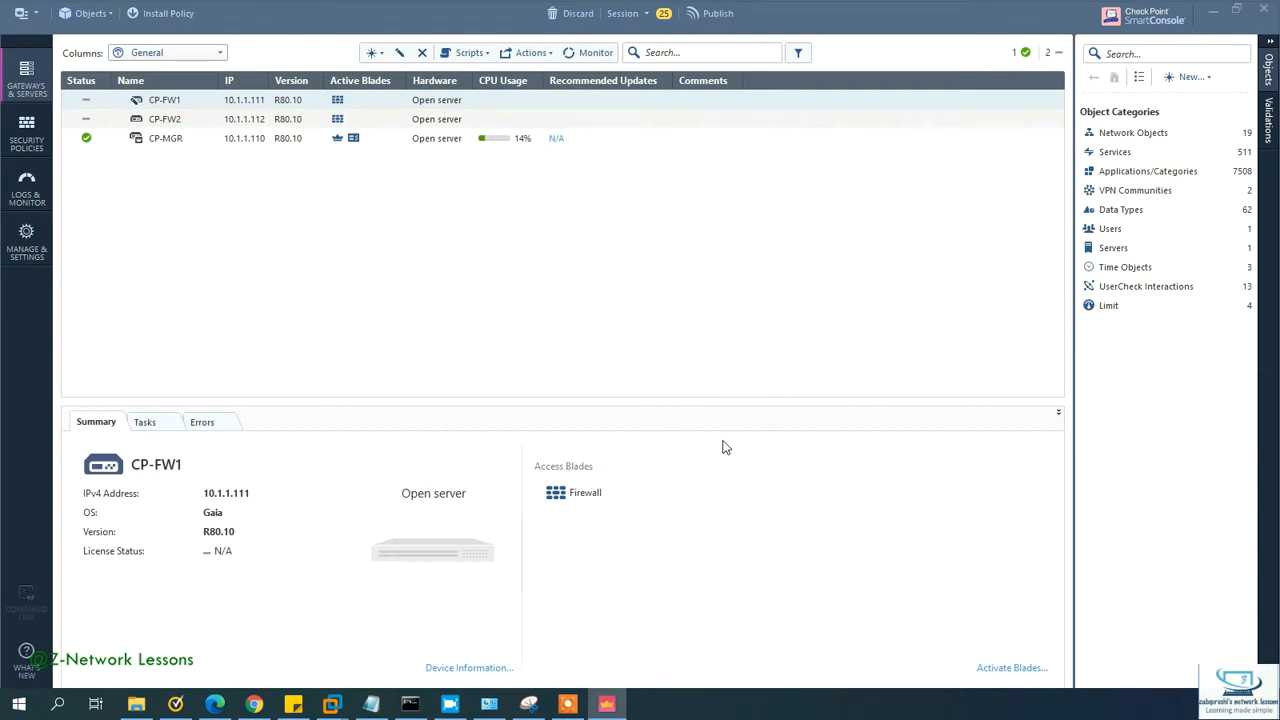
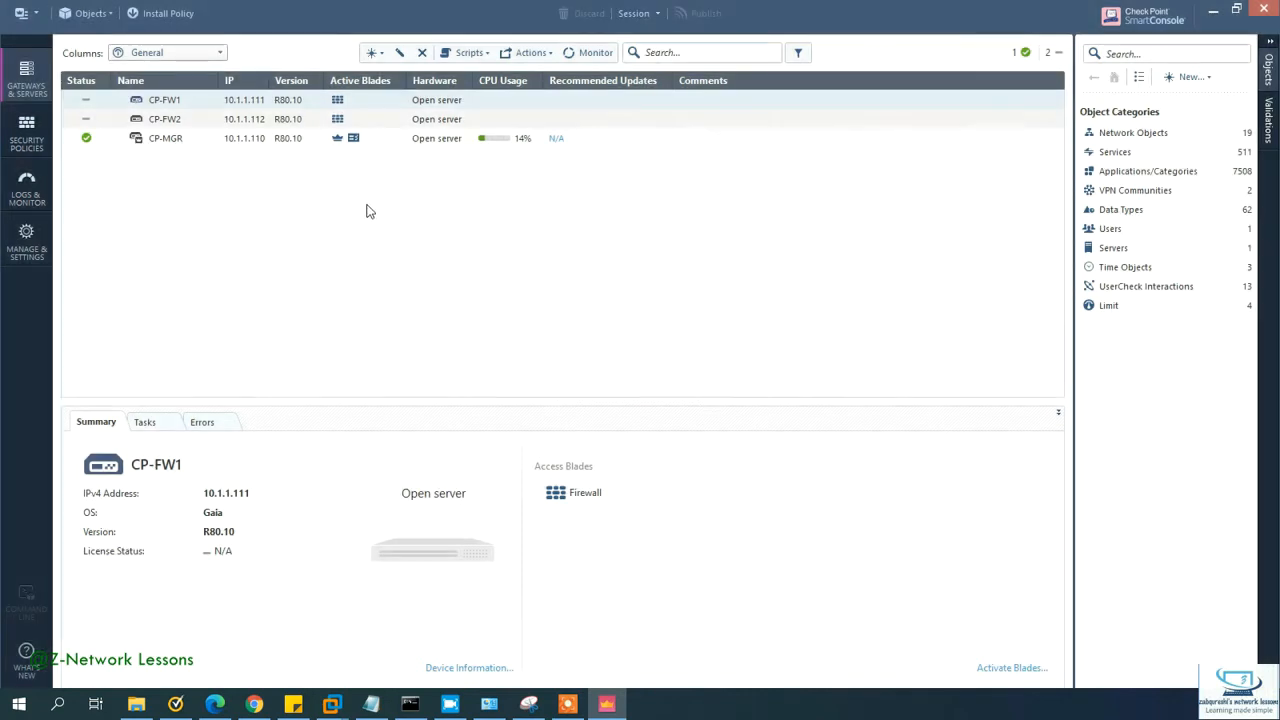
Step: Launch Manage licenses and packages from the main menu and dismiss the Trial Period notice
click(80, 13)
click(24, 13)
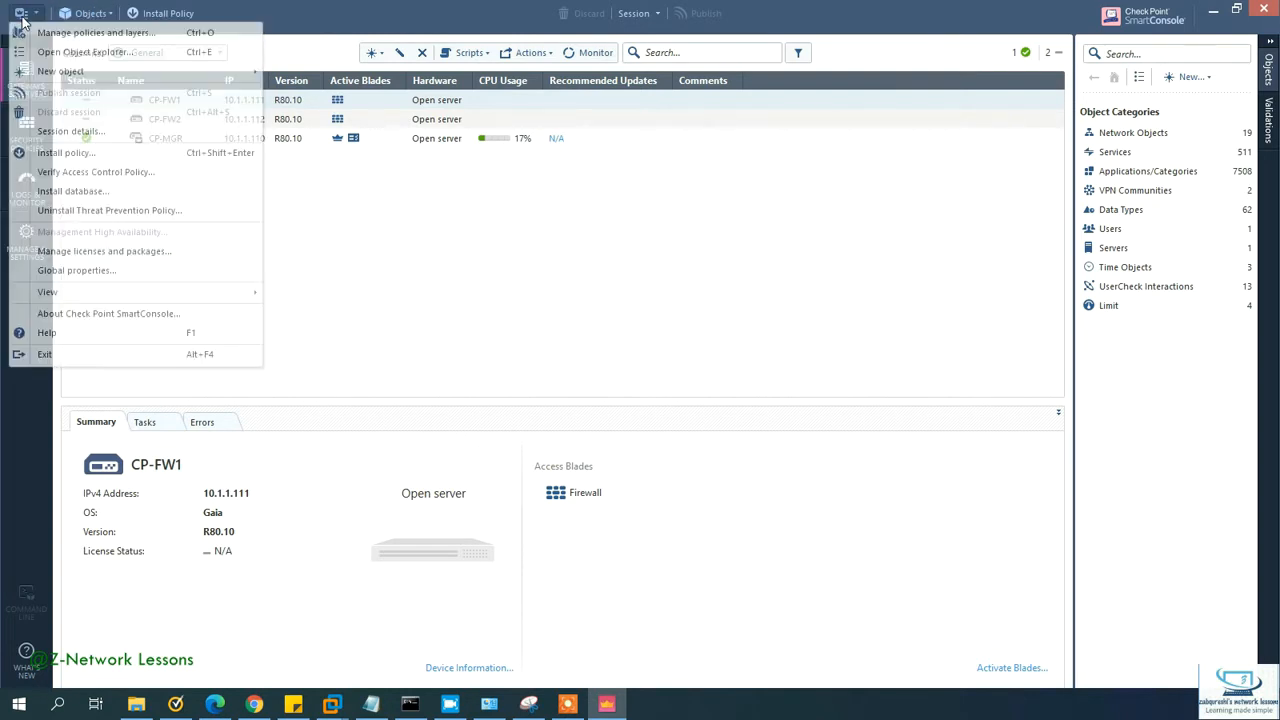
click(24, 13)
click(24, 13)
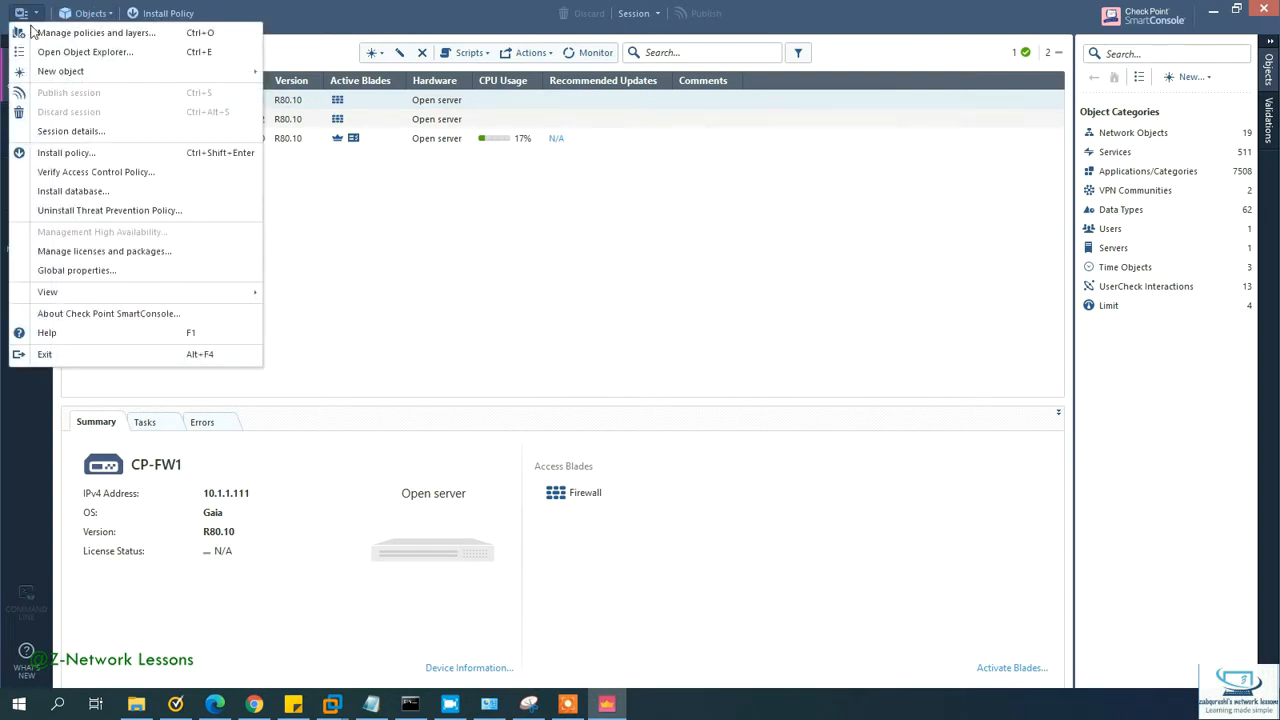
click(128, 253)
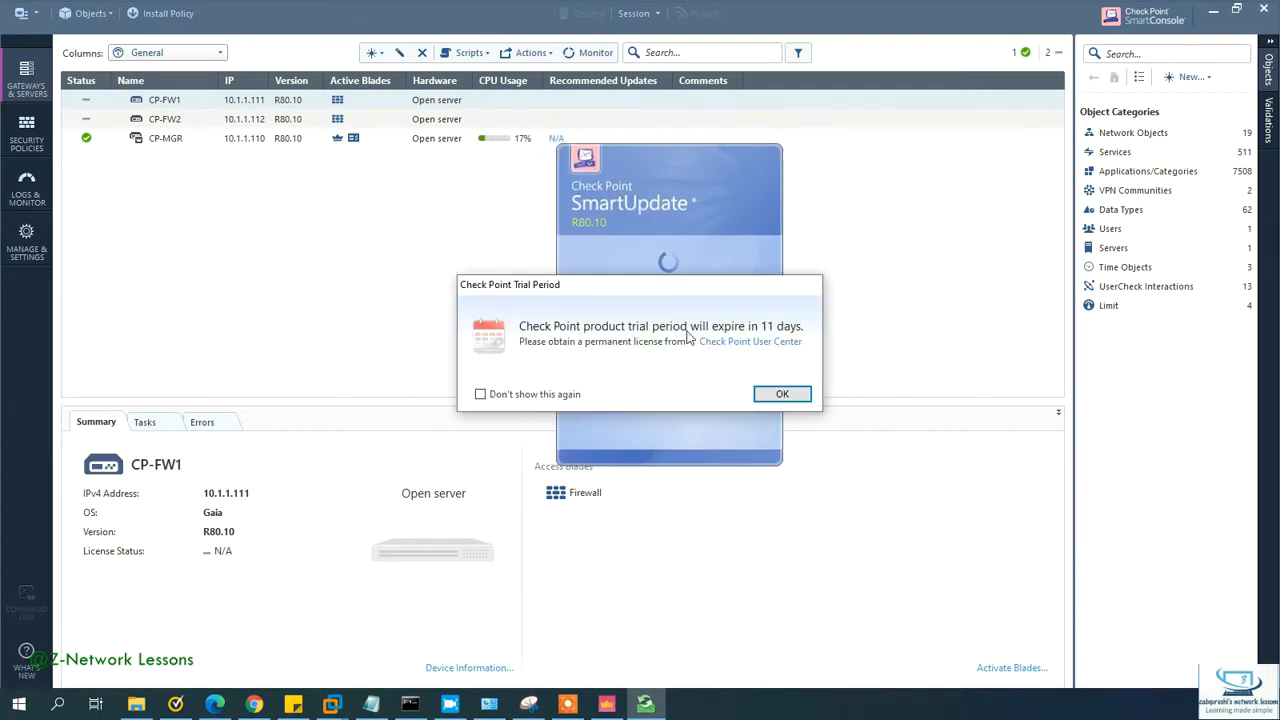
click(791, 396)
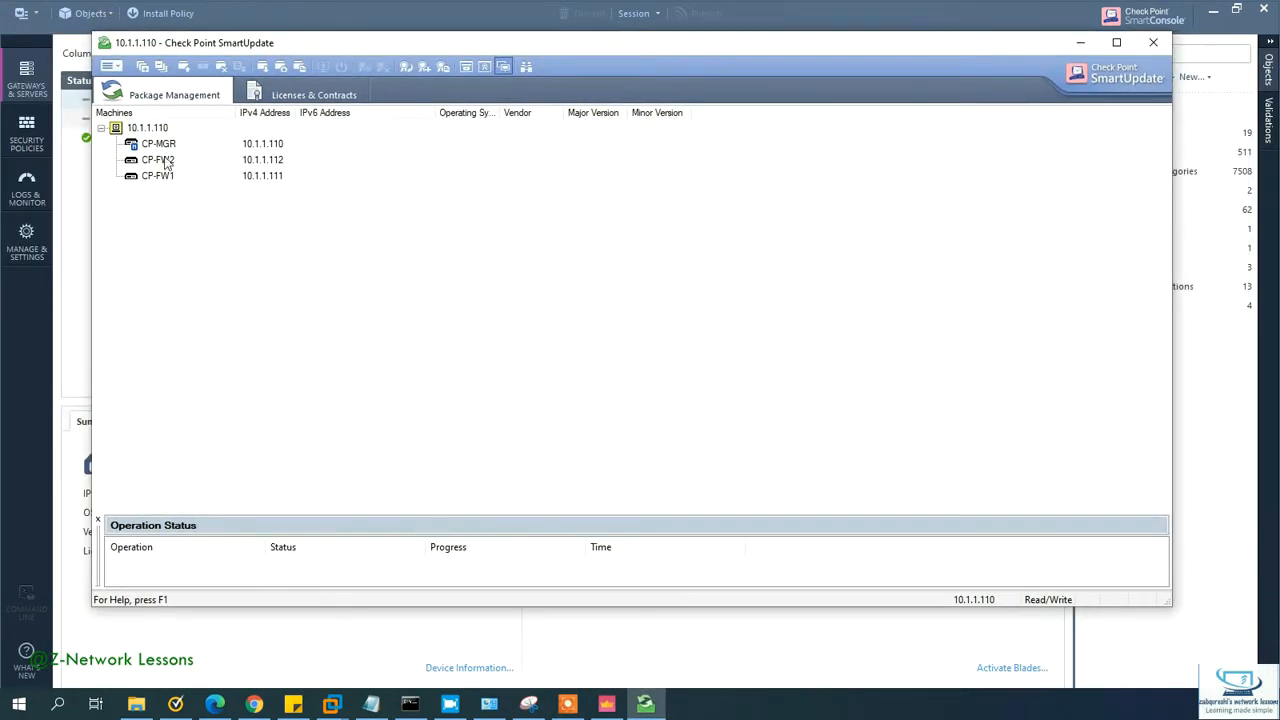
Step: Fetch gateway data from CP-FW2 in Package Management
click(335, 95)
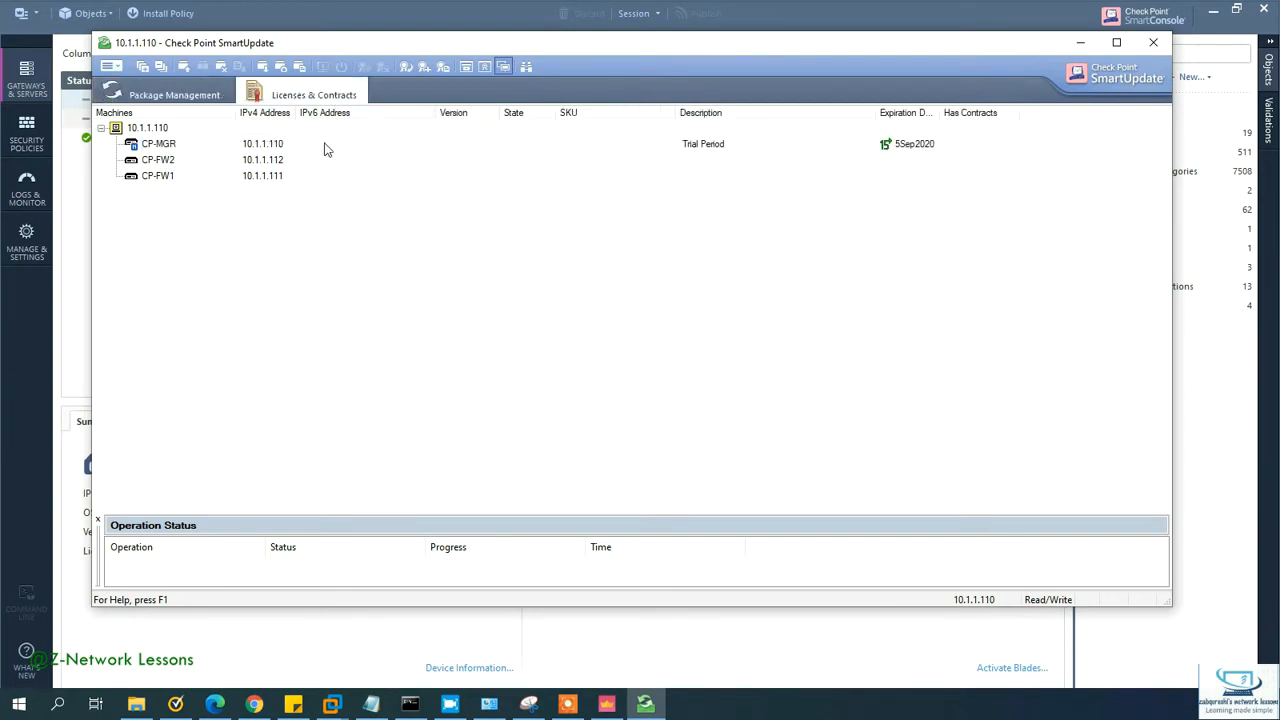
click(277, 165)
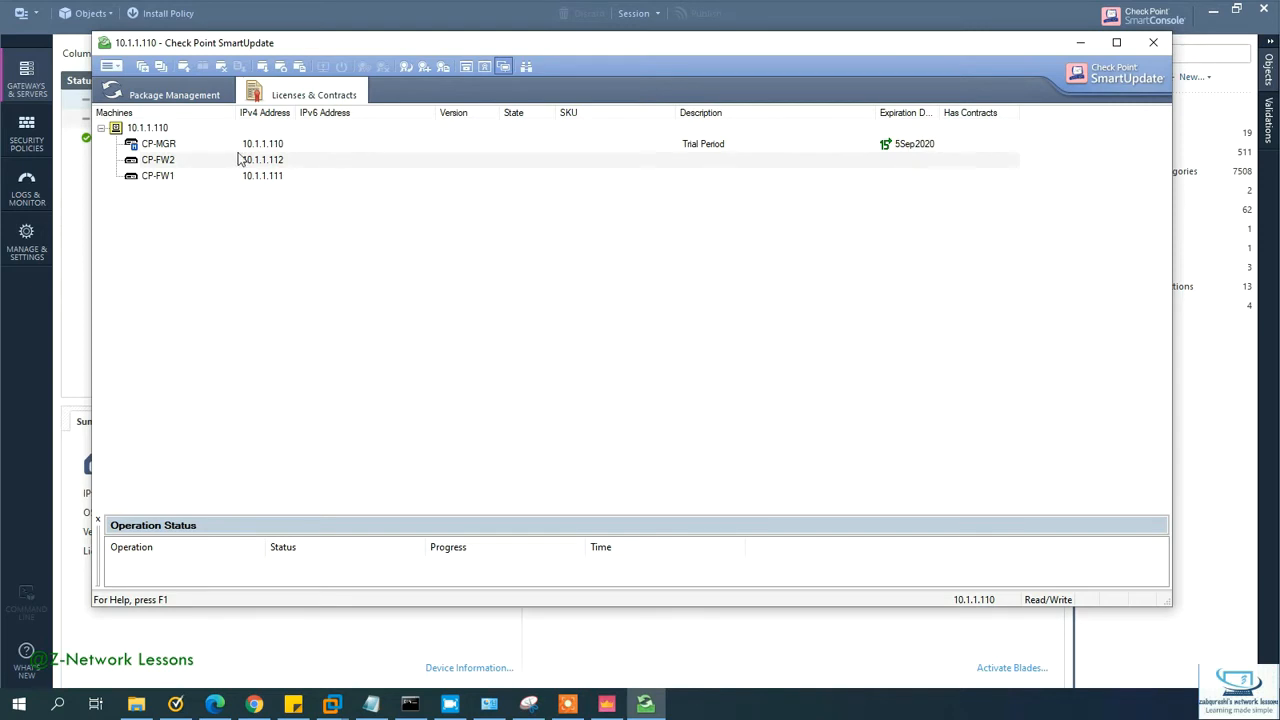
click(140, 94)
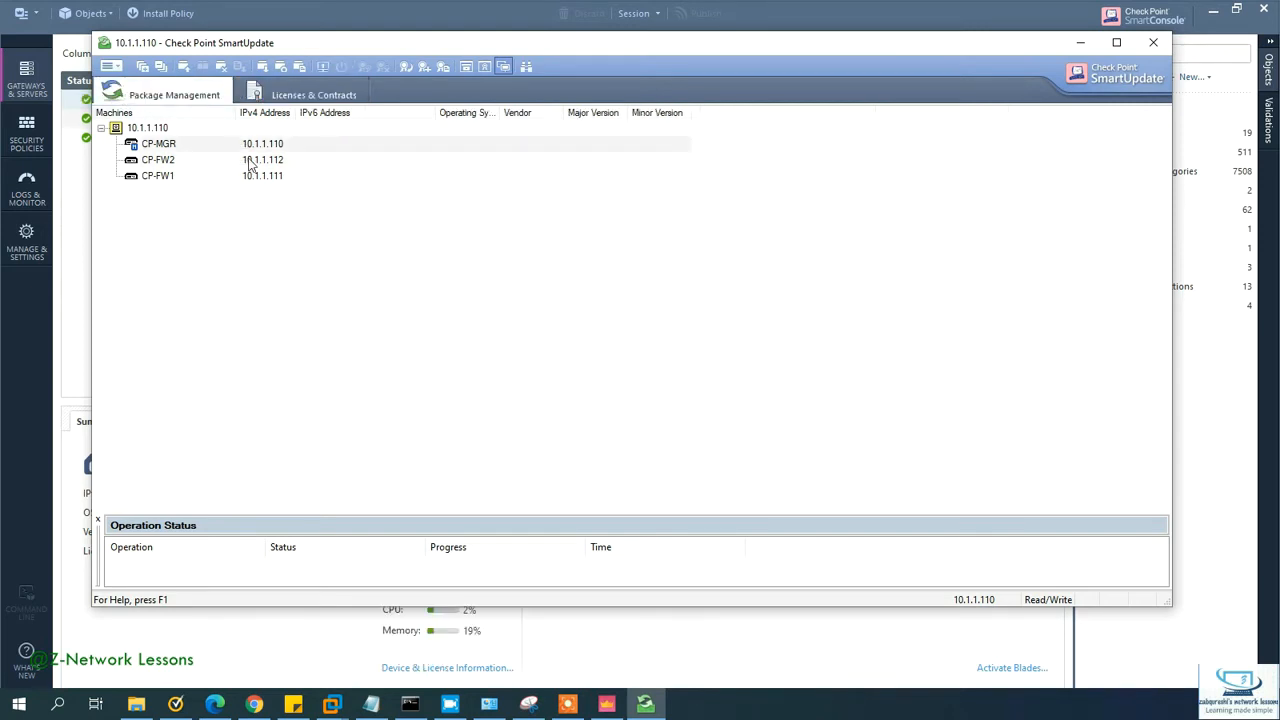
click(162, 165)
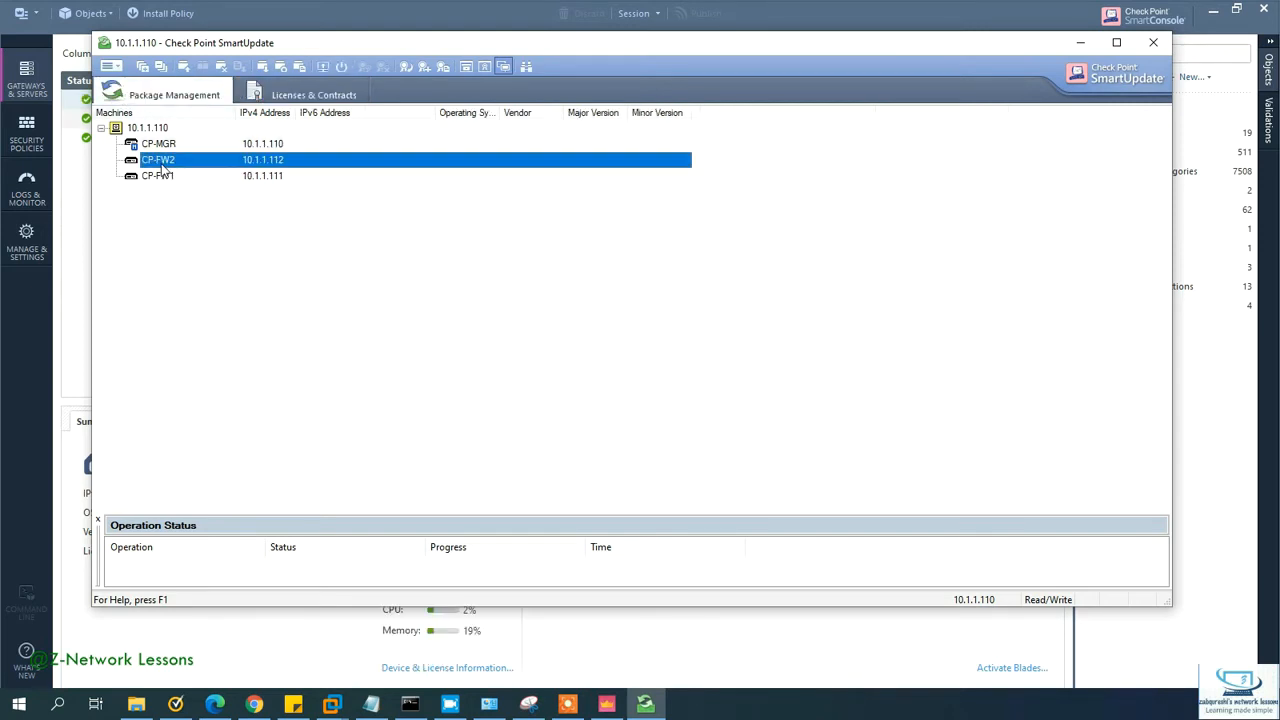
right_click(176, 165)
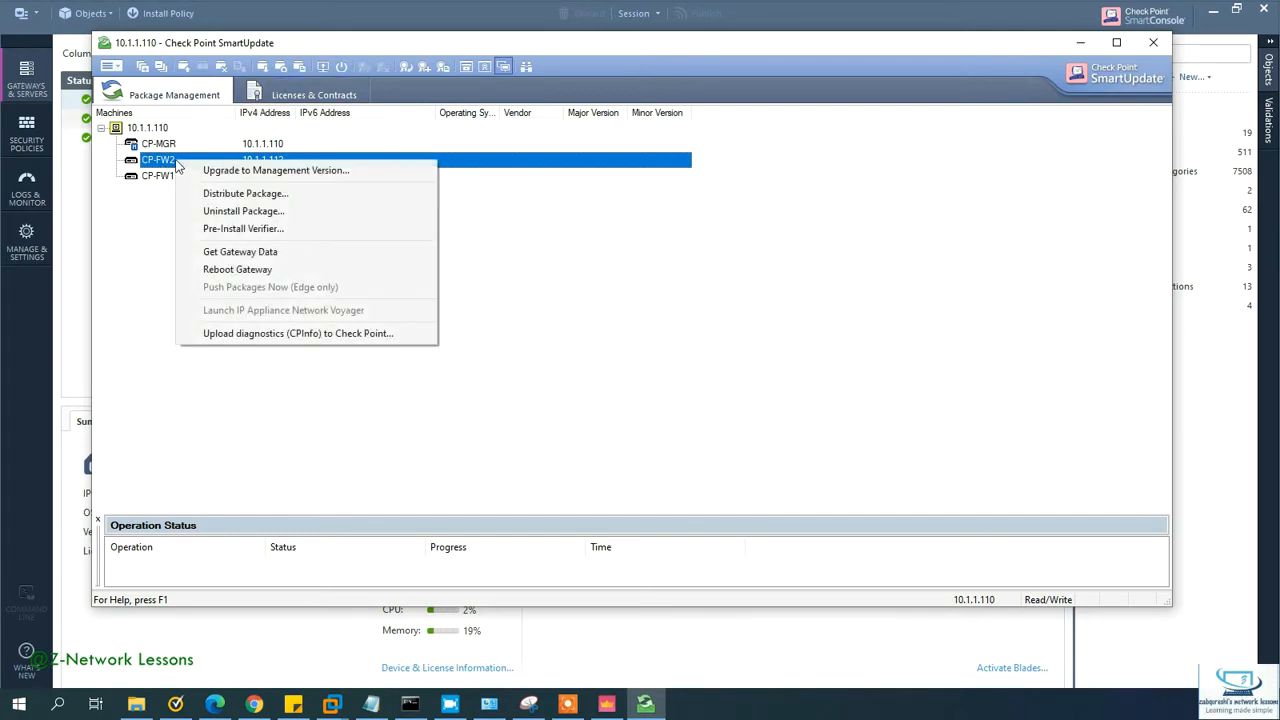
click(240, 251)
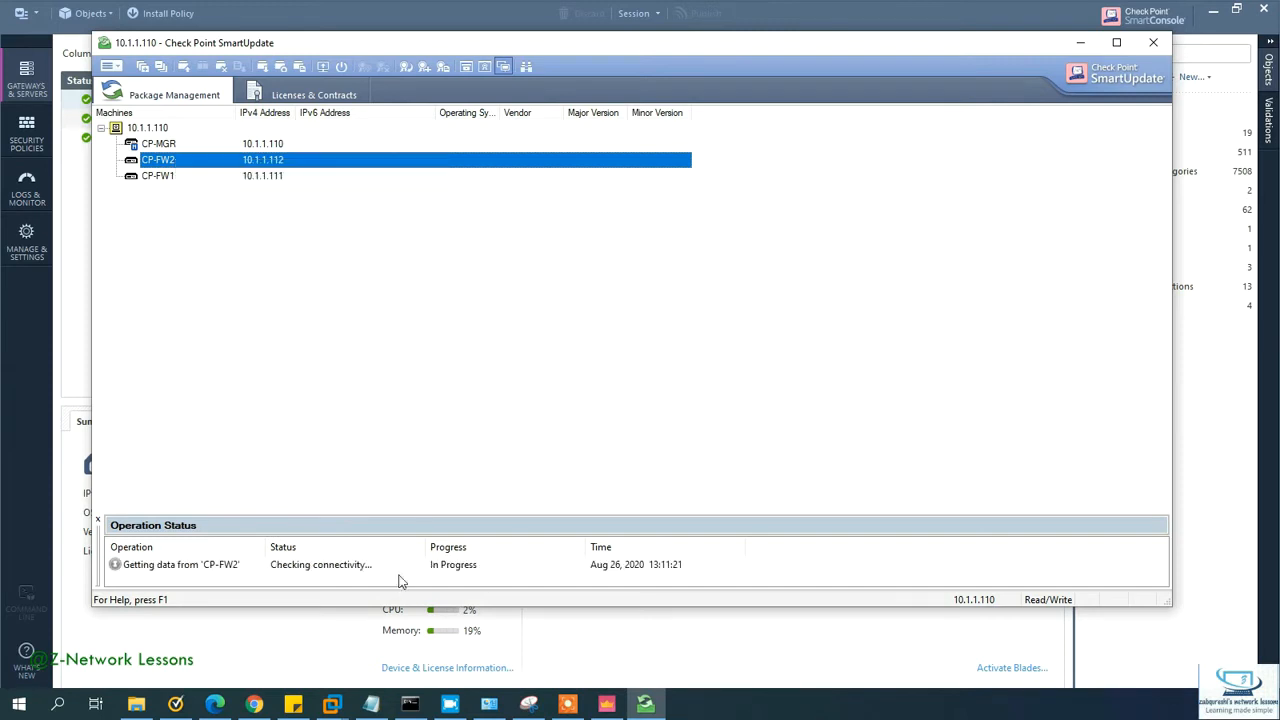
Step: On Licenses & Contracts, run Get Licenses for CP-FW2 and CP-FW1
click(313, 95)
right_click(186, 162)
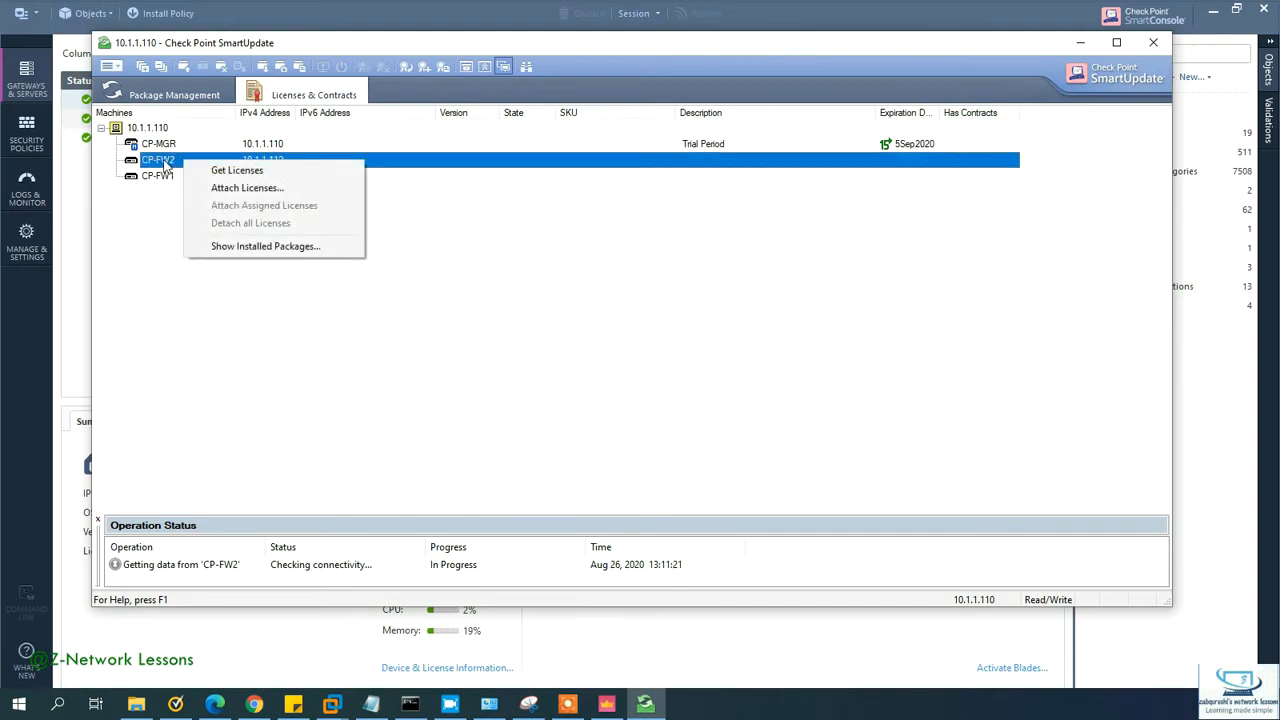
click(231, 173)
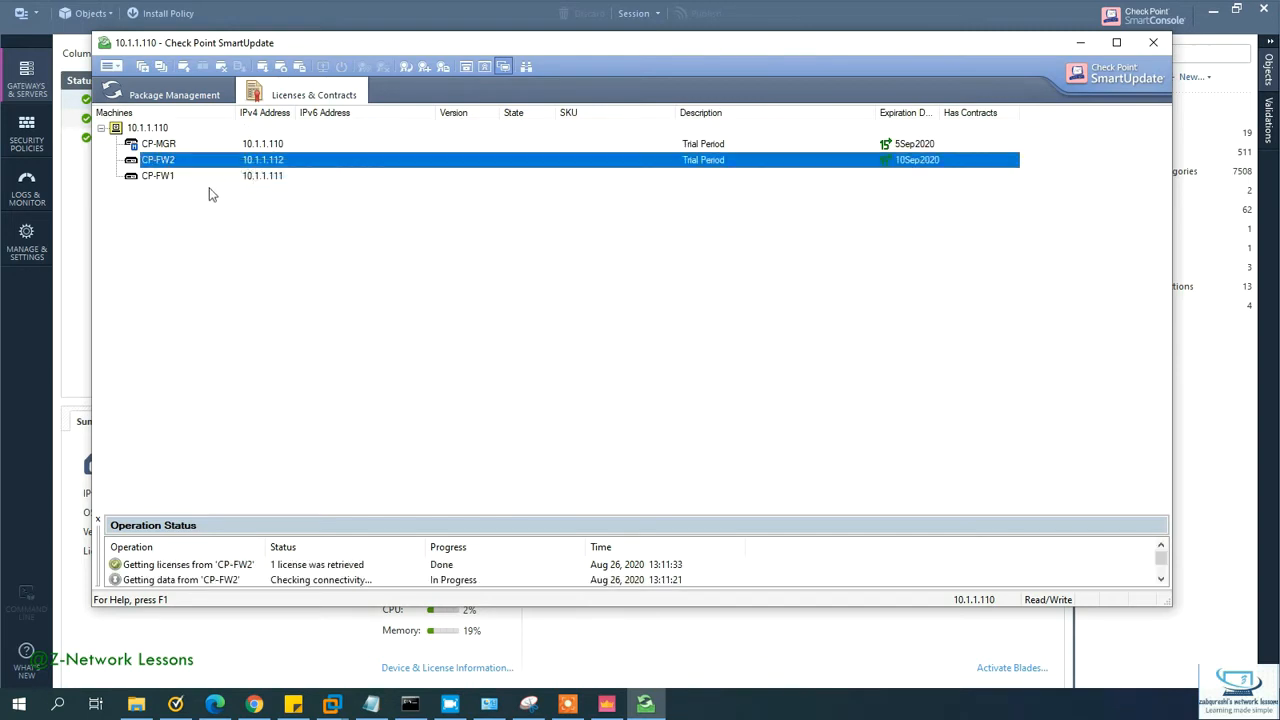
right_click(168, 178)
click(190, 189)
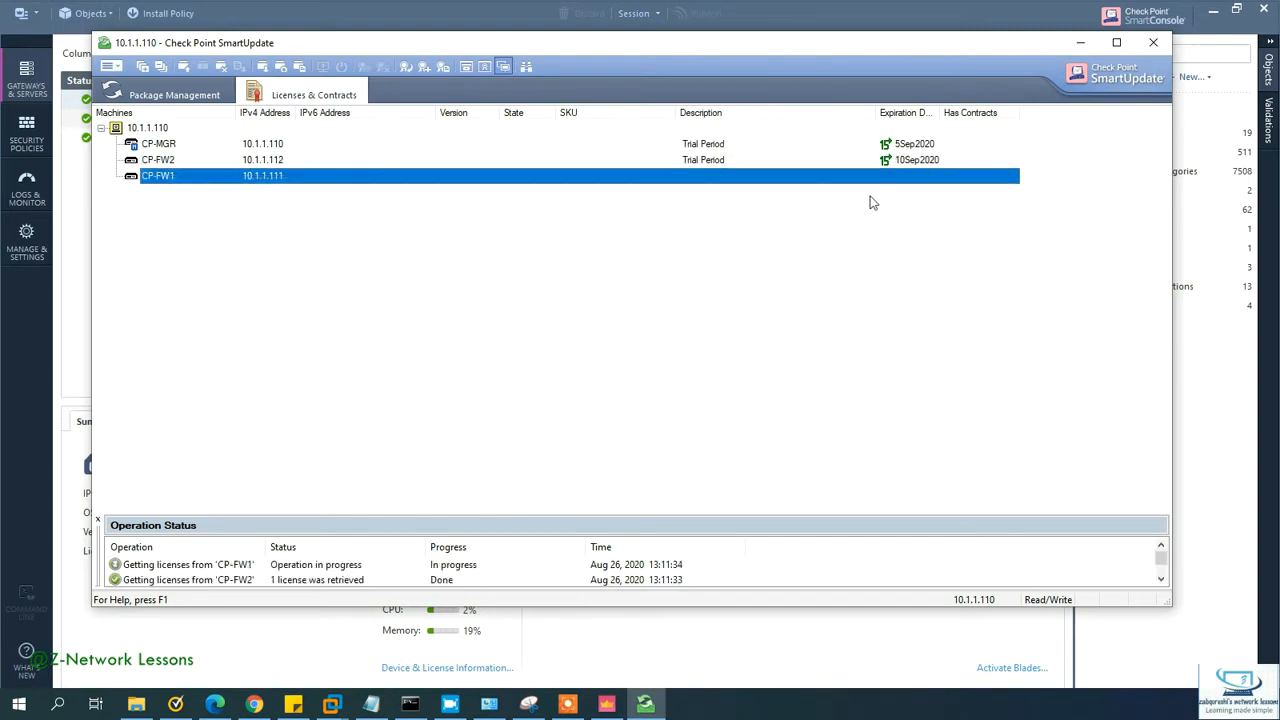
Step: Review both license retrieval results in the status list, then close SmartUpdate, confirming Yes
click(901, 218)
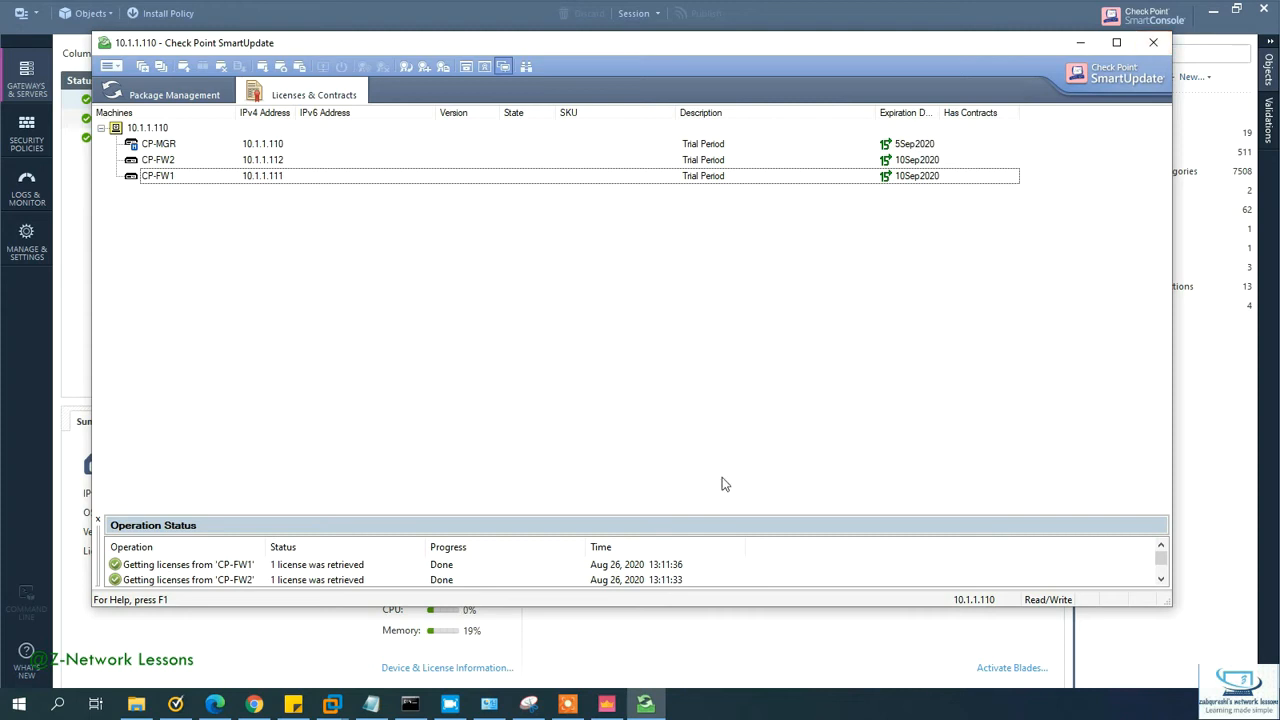
scroll(700, 568, down, 2)
scroll(700, 568, up, 2)
click(322, 566)
click(322, 584)
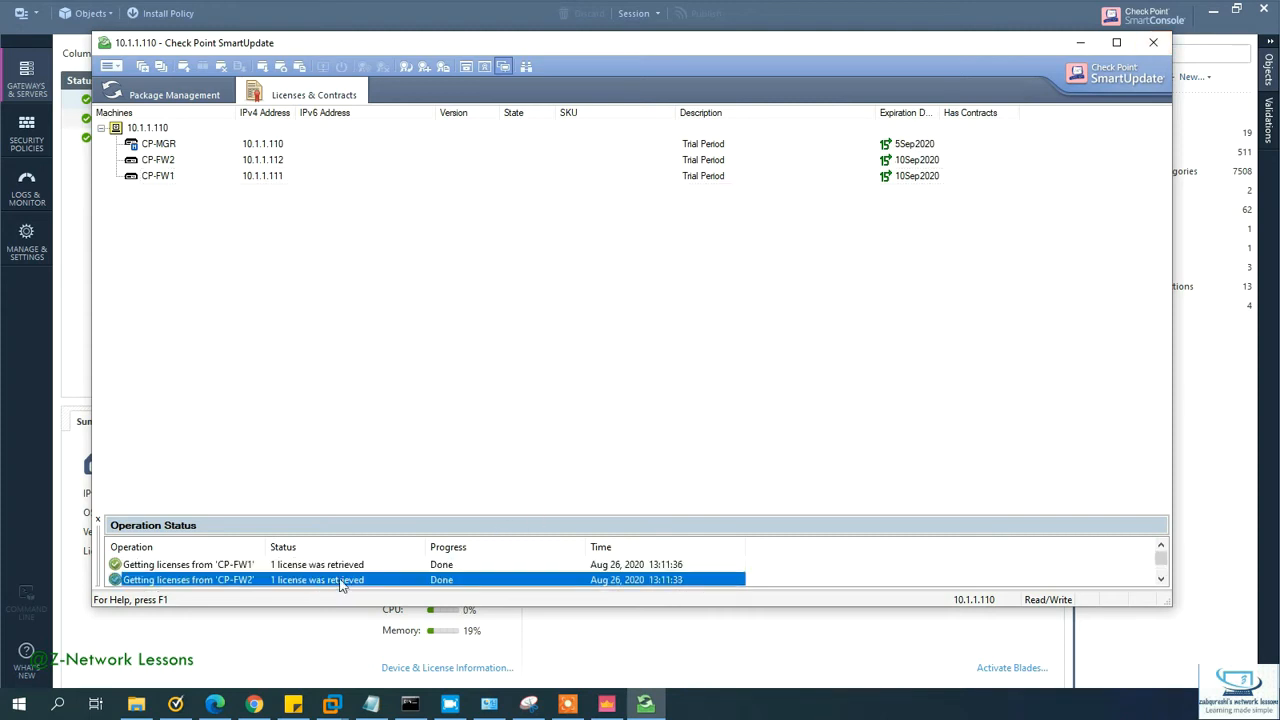
scroll(340, 572, down, 1)
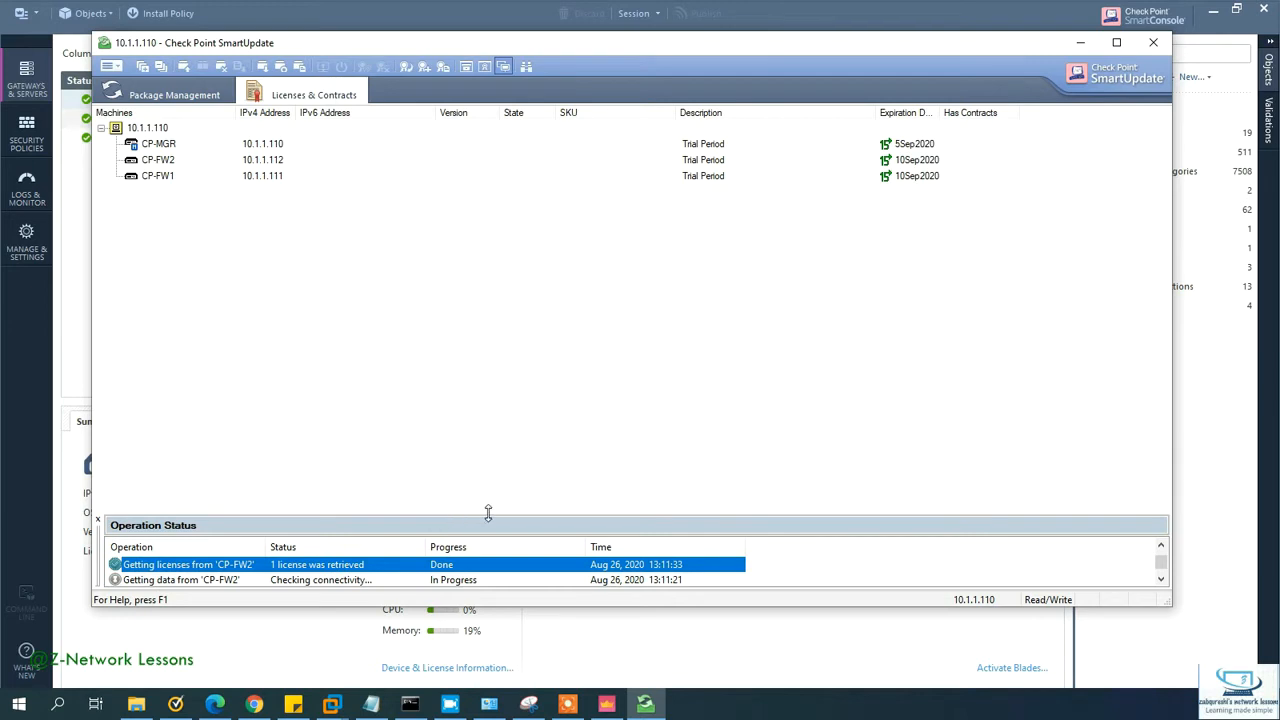
drag(489, 514, 509, 428)
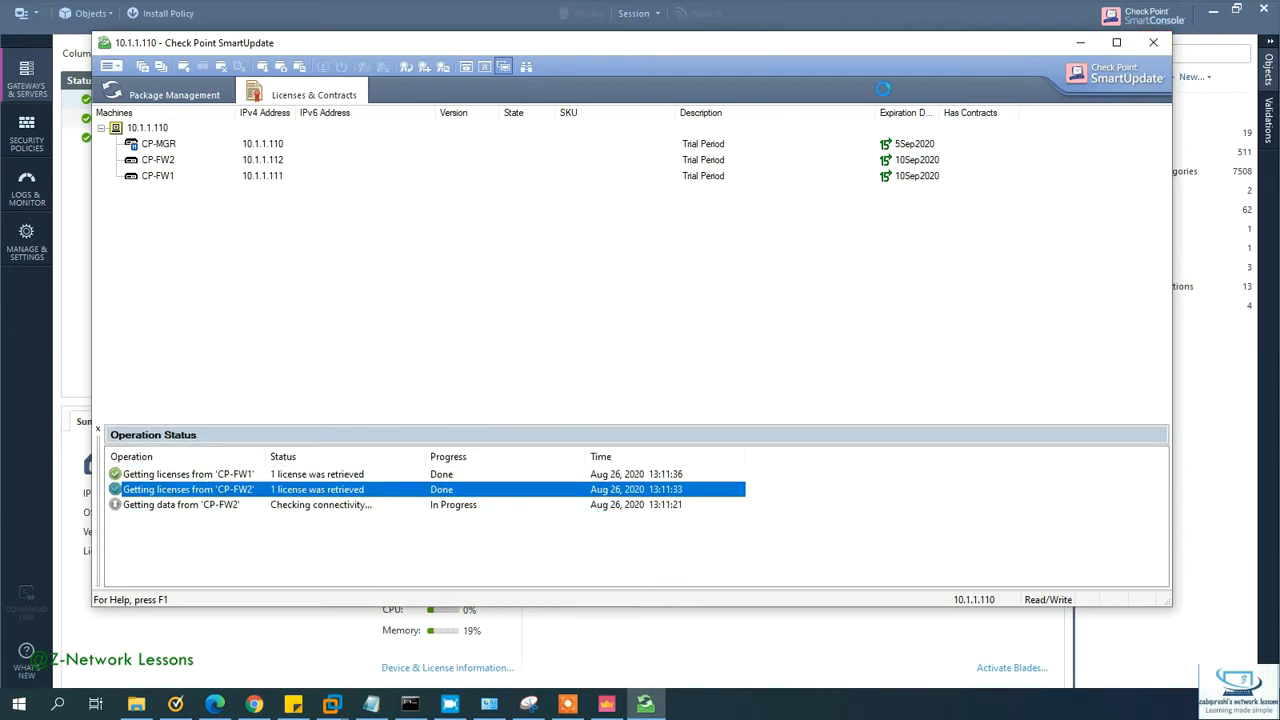
click(1150, 45)
click(674, 372)
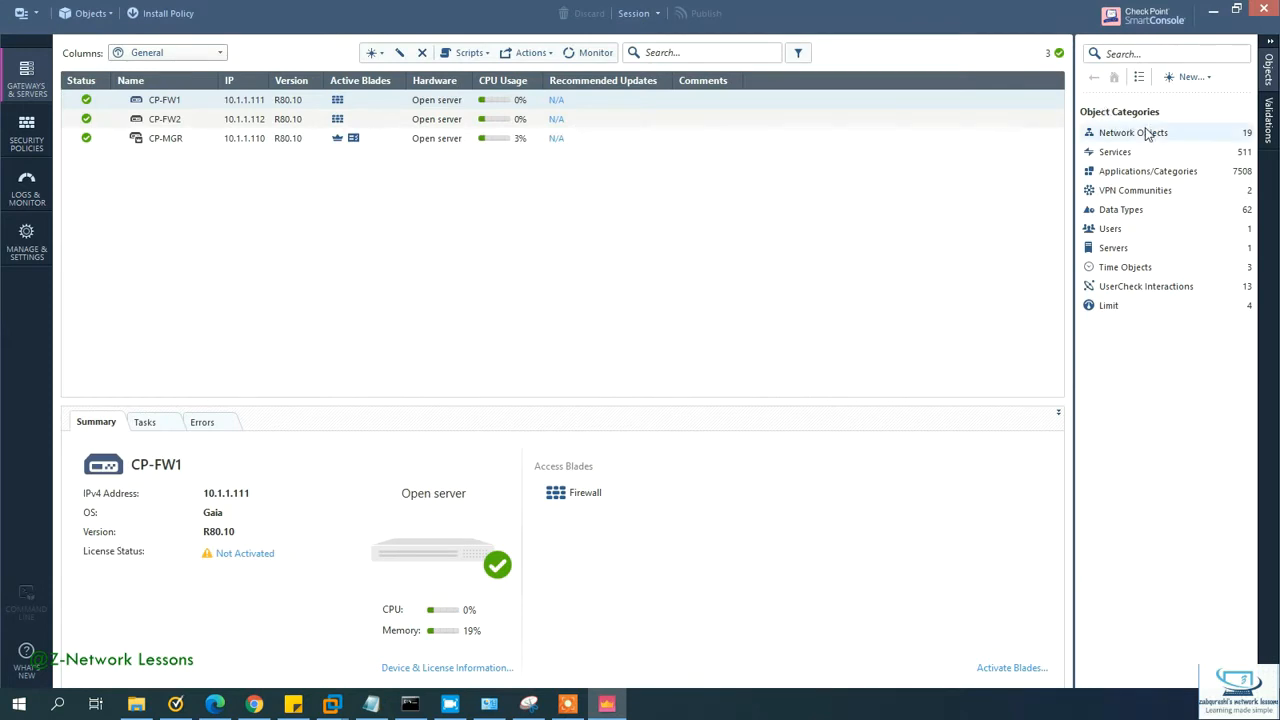
Step: Start a new Wizard Mode cluster named HQ-CLUSTER and bring up the network diagram
click(1190, 86)
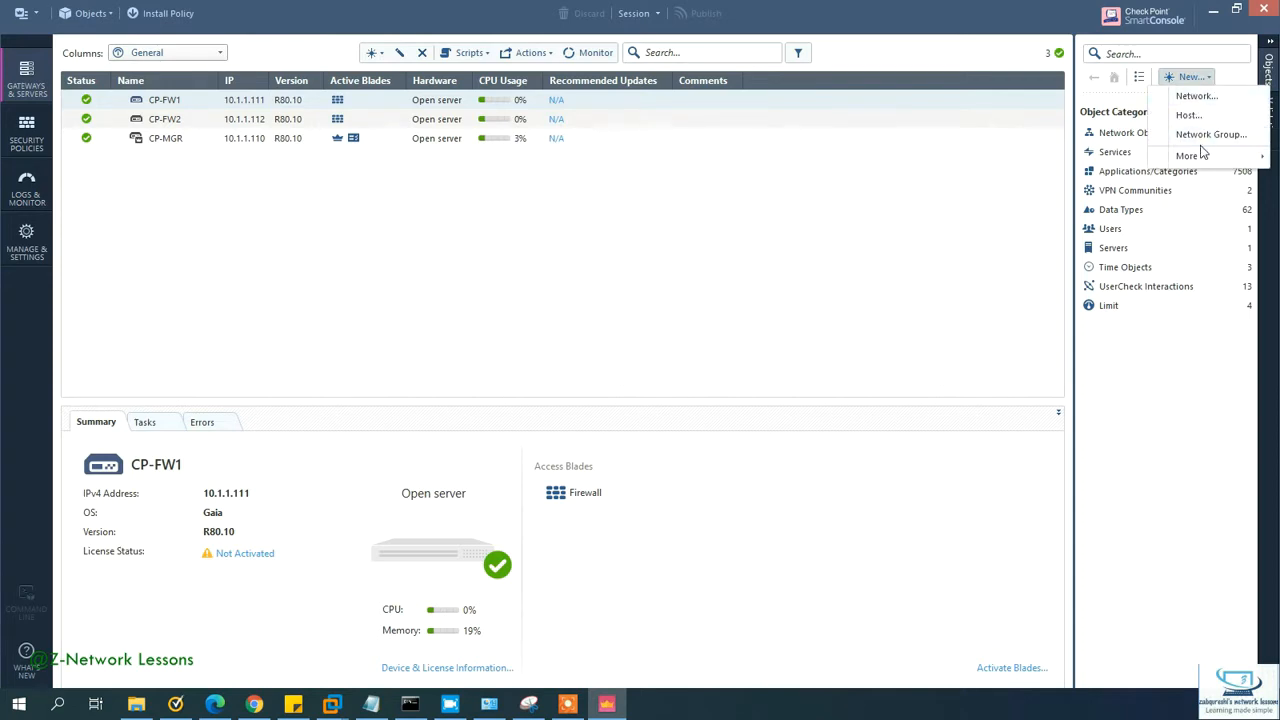
mouse_move(1205, 164)
mouse_move(1080, 163)
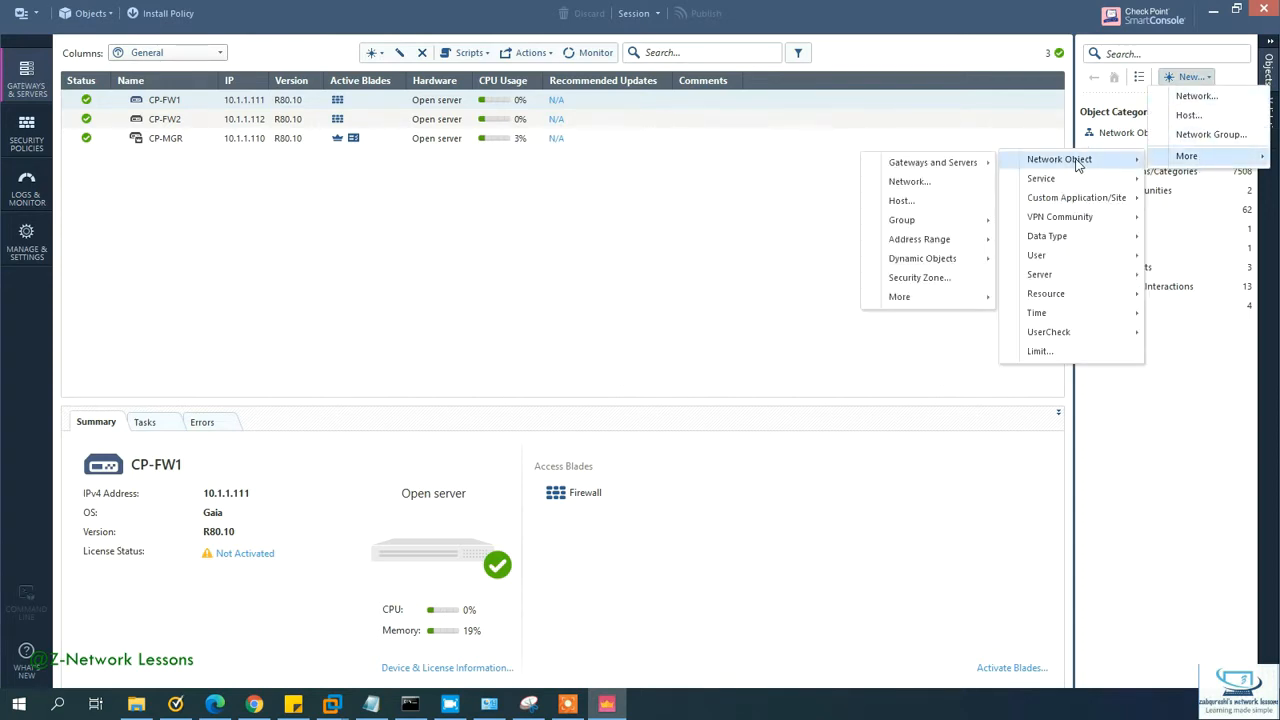
mouse_move(880, 165)
mouse_move(810, 207)
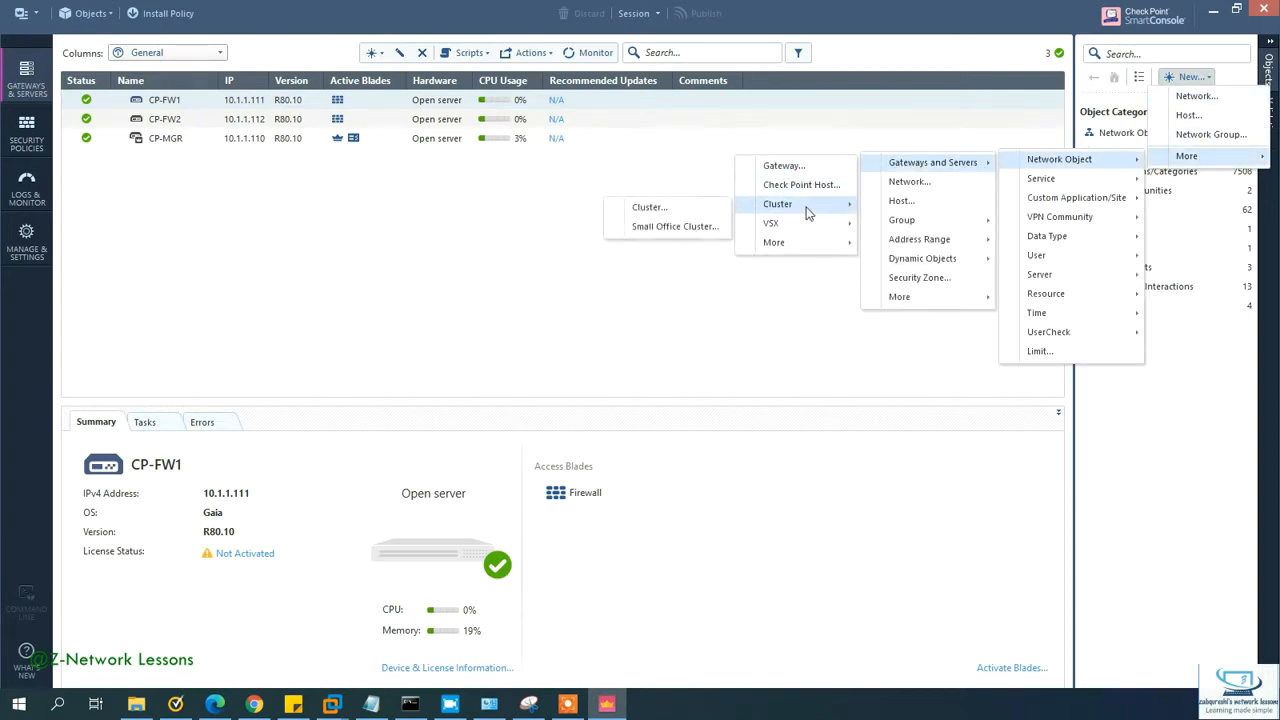
click(676, 210)
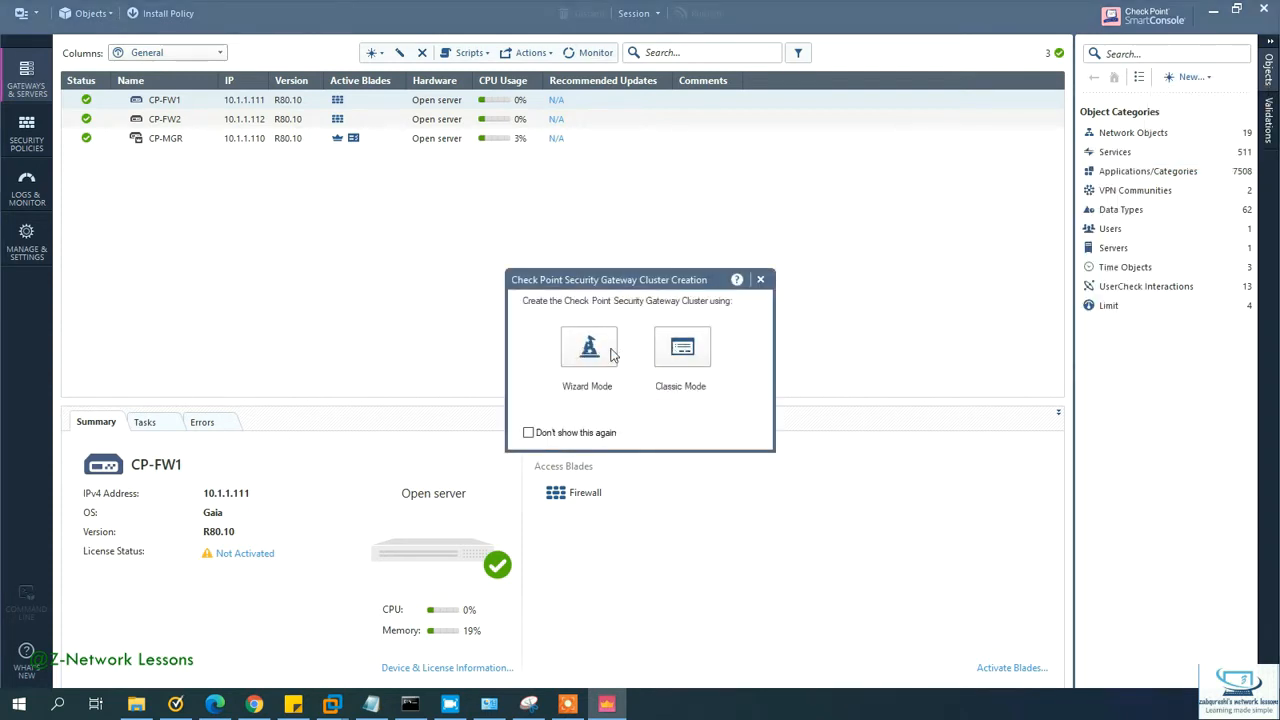
click(607, 354)
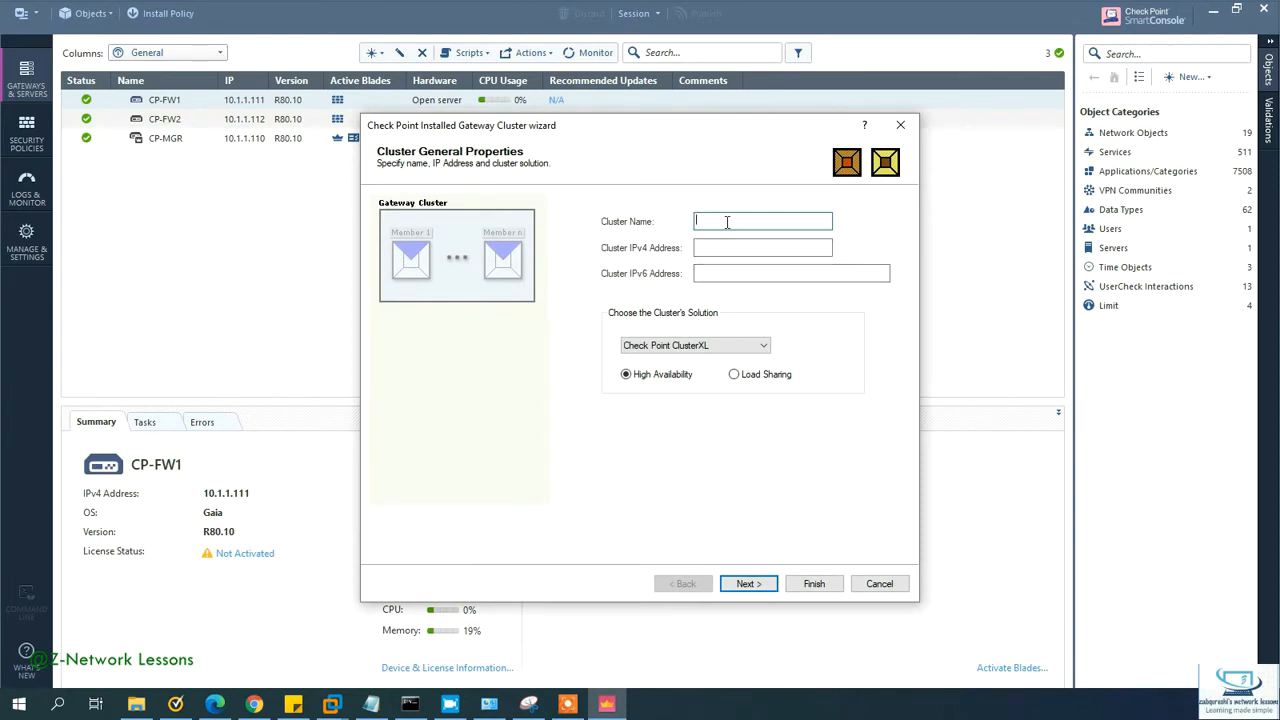
text(HQ-CLUSTER)
click(739, 250)
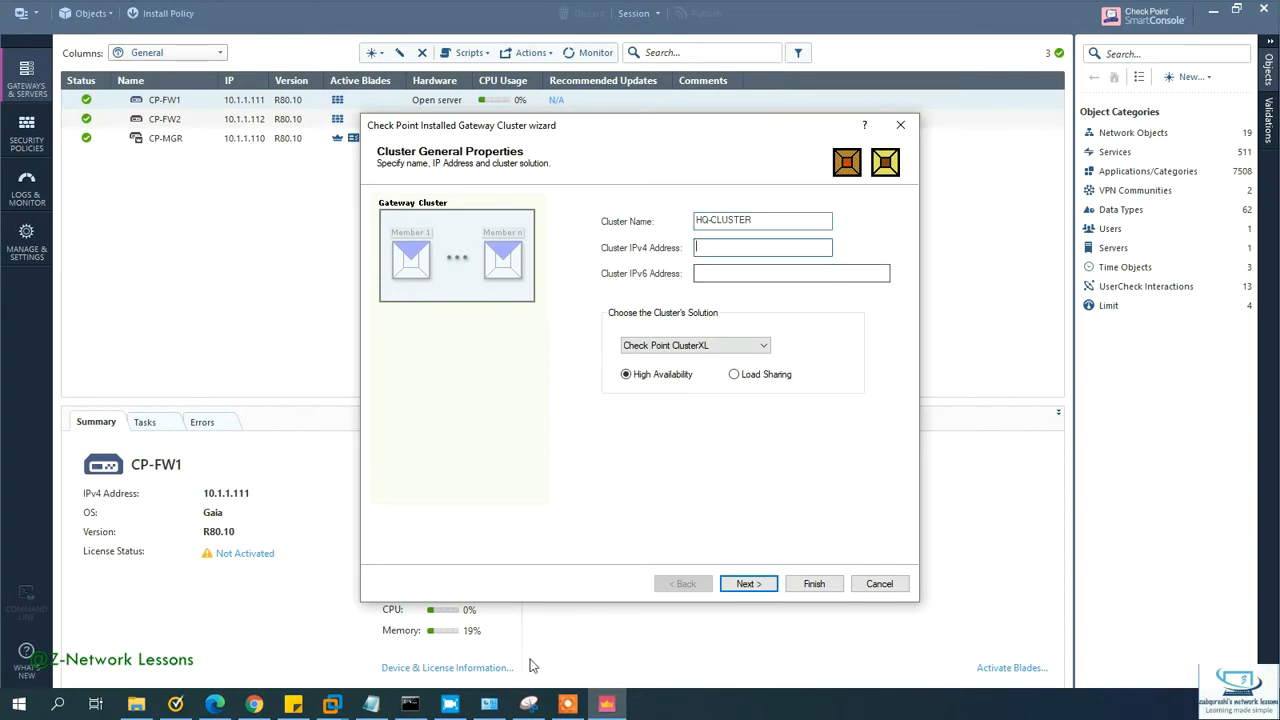
click(528, 704)
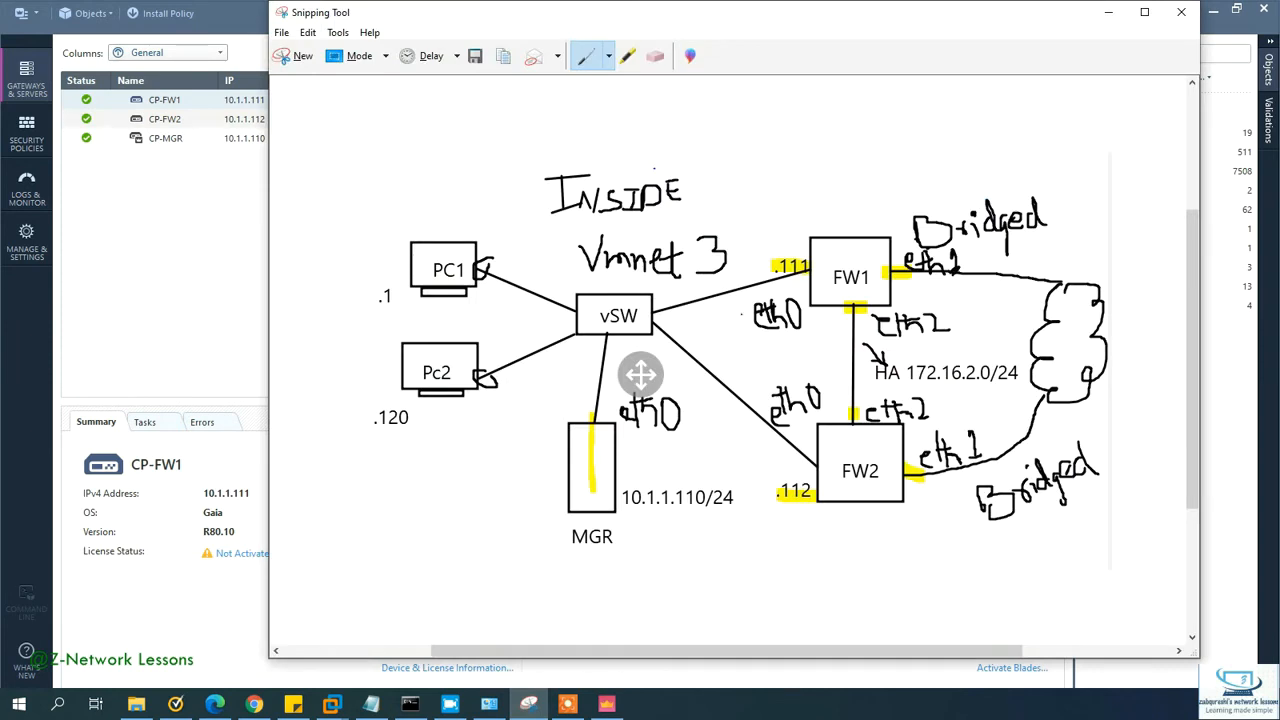
Step: Handwrite 'VIP .100' near the eth0 links and '.100' beside eth2 on the diagram
mouse_move(711, 350)
mouse_down()
mouse_move(719, 370)
mouse_move(727, 350)
mouse_move(756, 368)
mouse_move(772, 350)
mouse_move(756, 361)
mouse_move(787, 371)
mouse_move(822, 348)
mouse_move(807, 354)
mouse_up()
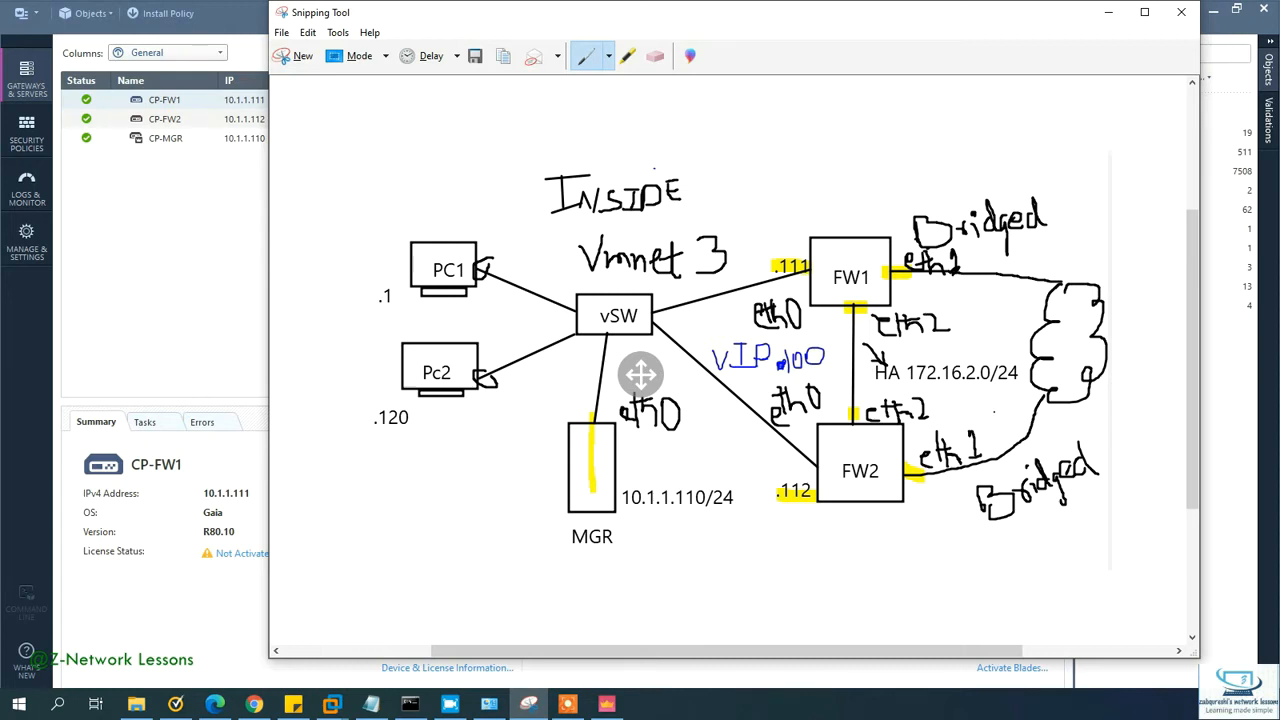
mouse_move(964, 328)
mouse_down()
mouse_move(964, 346)
mouse_move(1000, 336)
mouse_up()
Step: Enter 10.1.1.100 as HQ-CLUSTER's IPv4 address and keep Check Point ClusterXL
click(1108, 12)
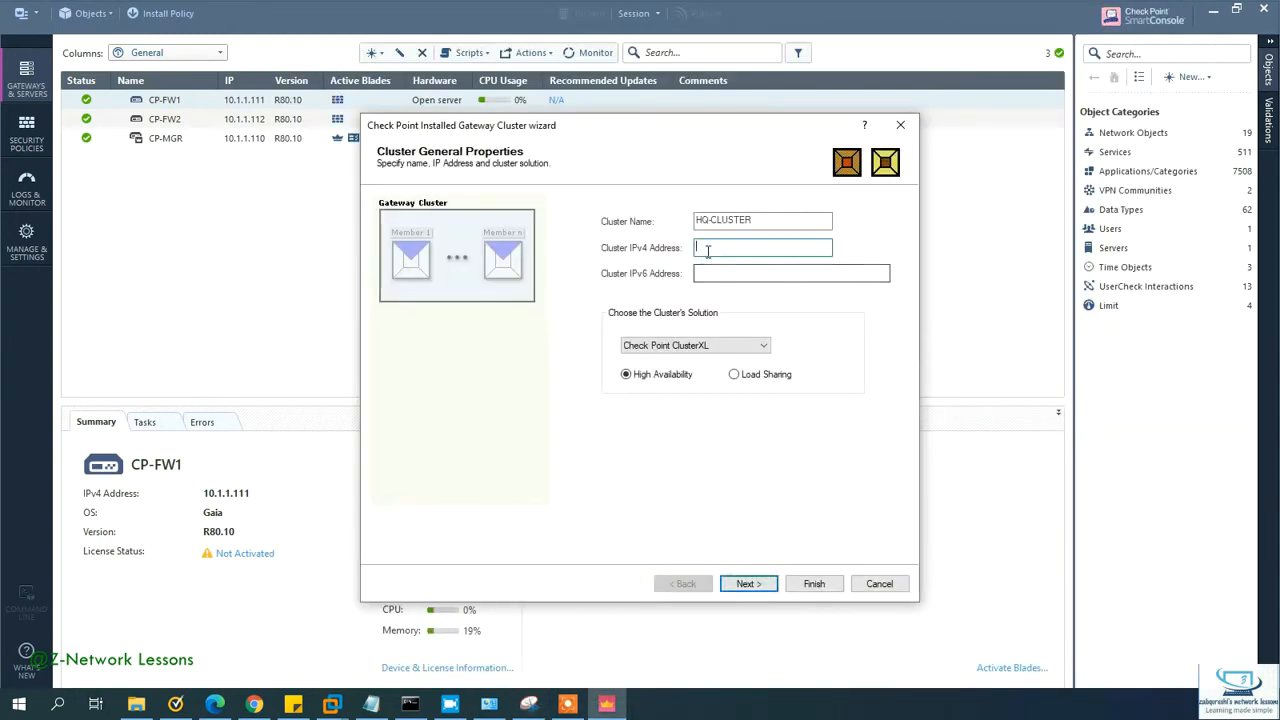
text(0.1.1.100)
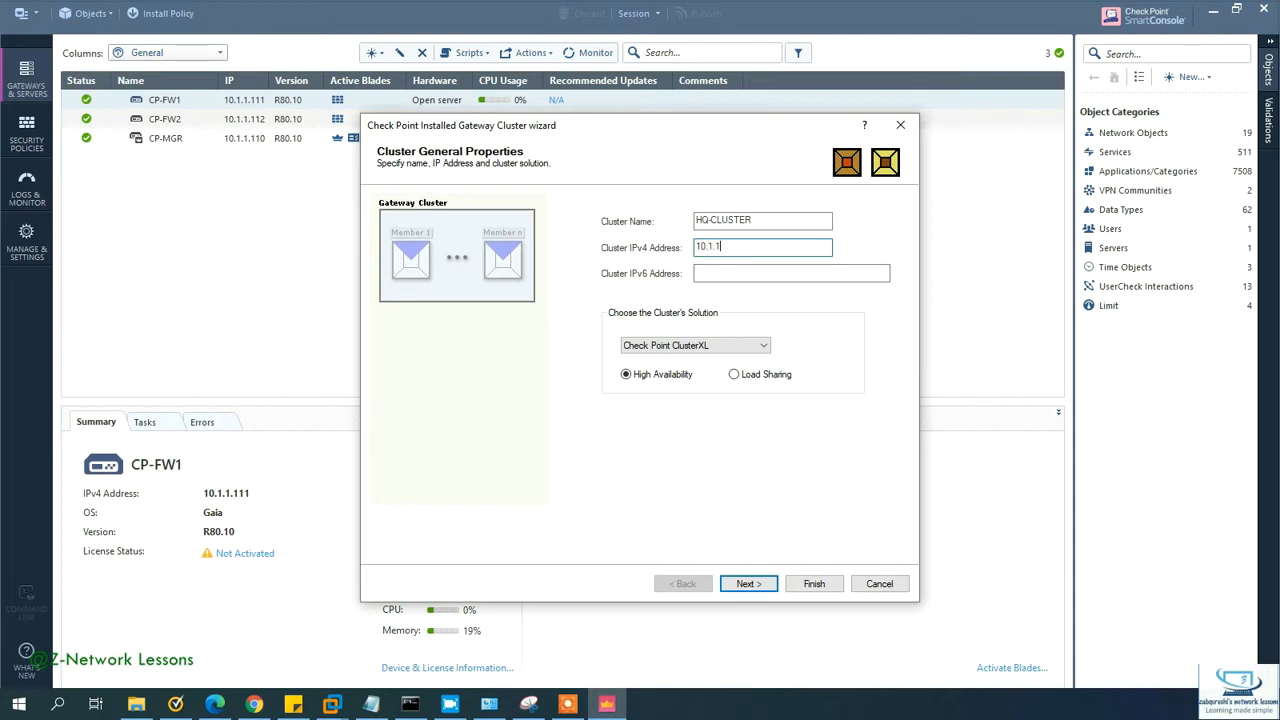
key(BackSpace)
key(BackSpace)
key(BackSpace)
text(00)
key(Tab)
key(Tab)
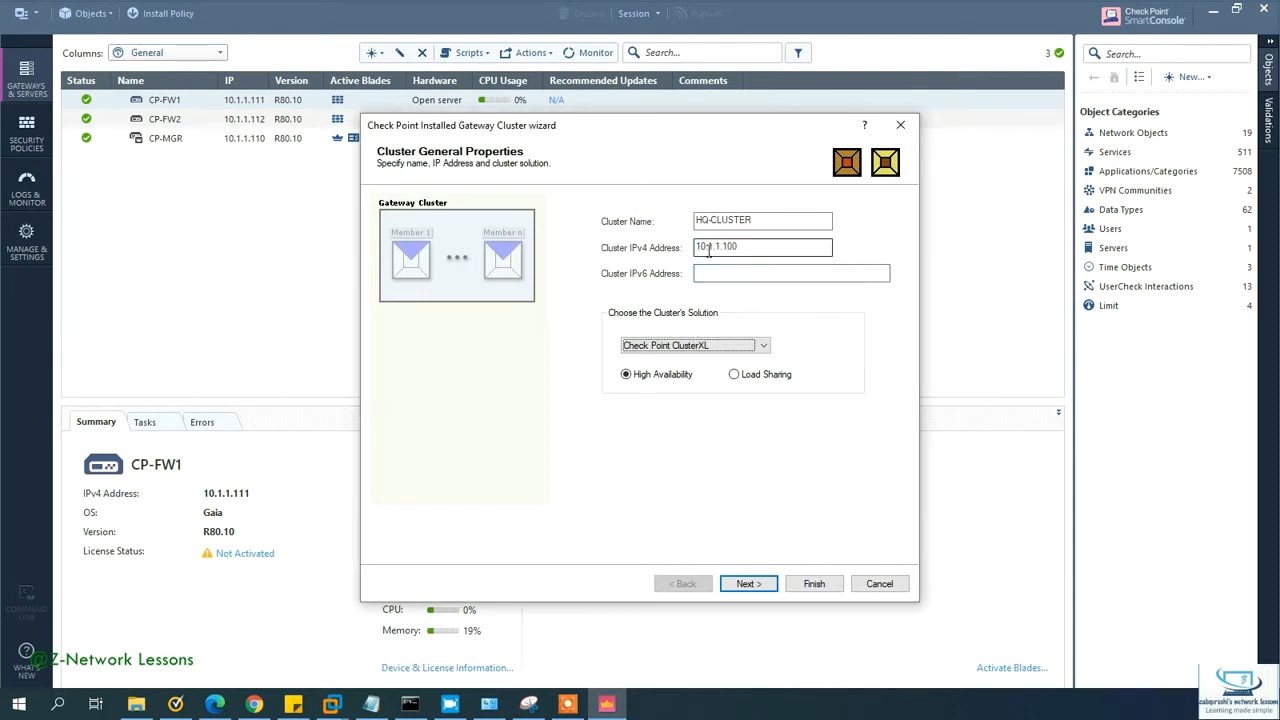
click(750, 346)
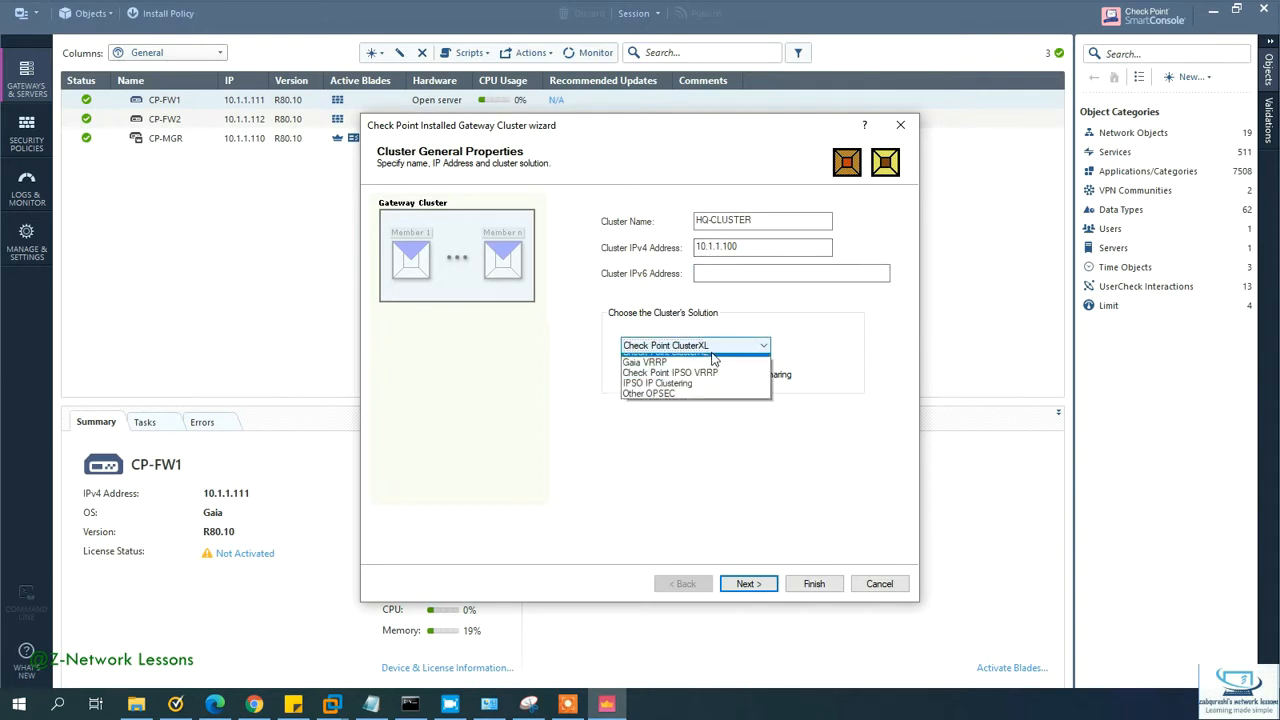
click(712, 359)
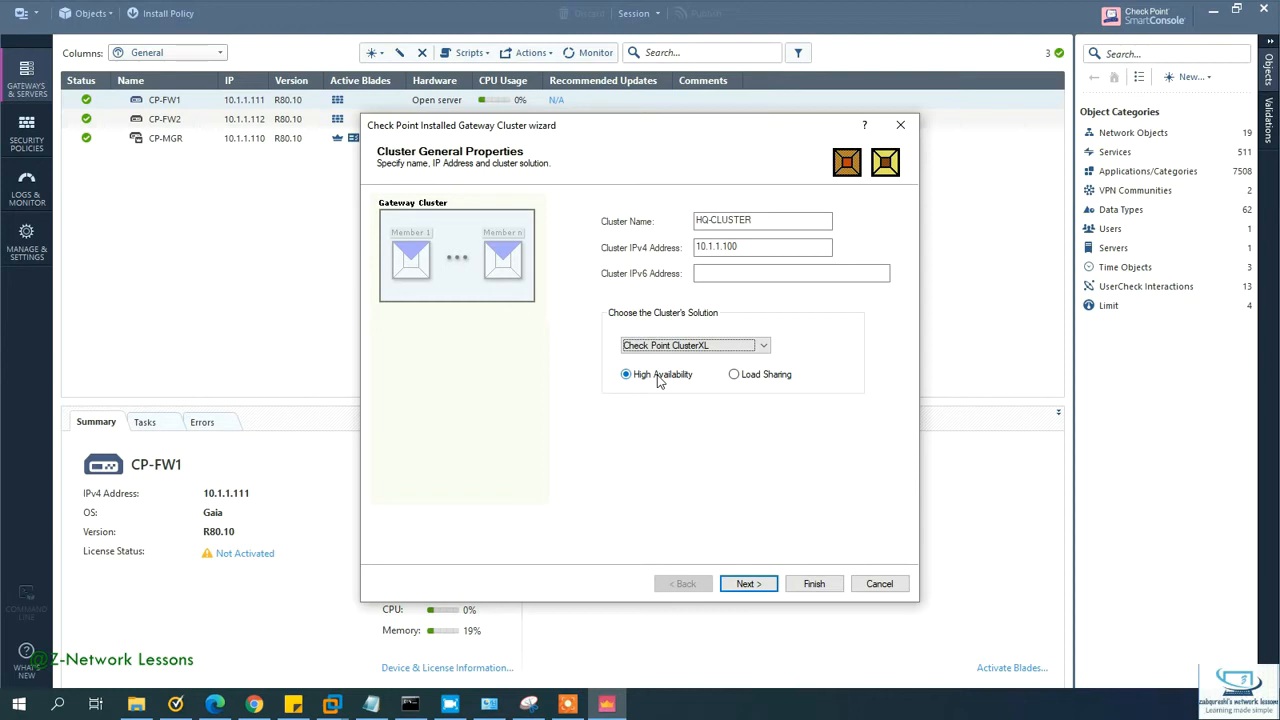
Step: After consulting the browser, confirm ClusterXL in High Availability mode and continue to members
click(262, 705)
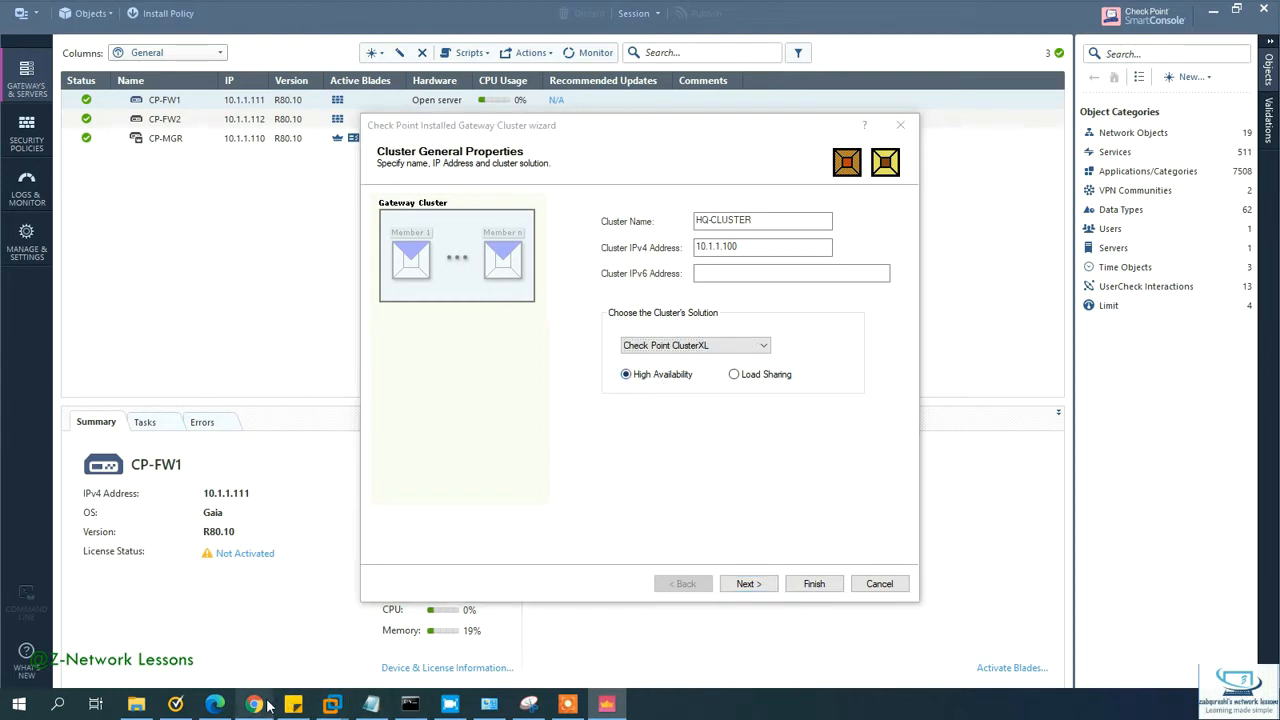
click(340, 14)
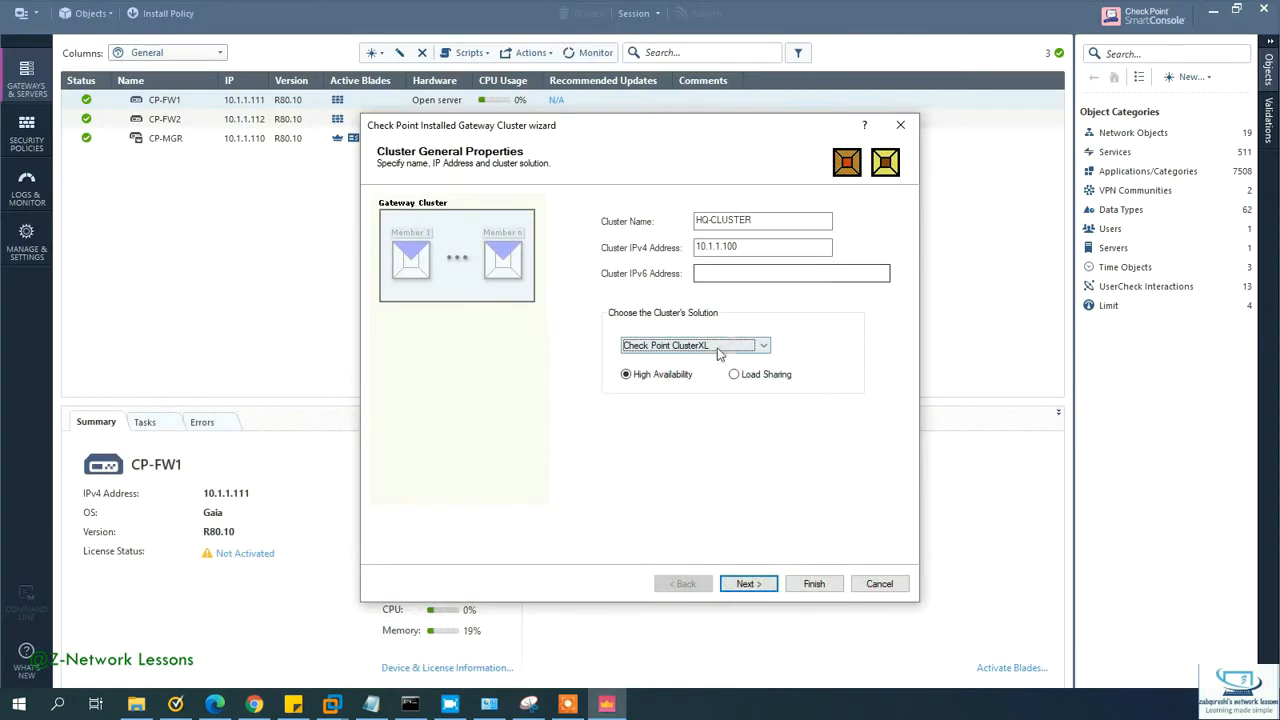
click(718, 347)
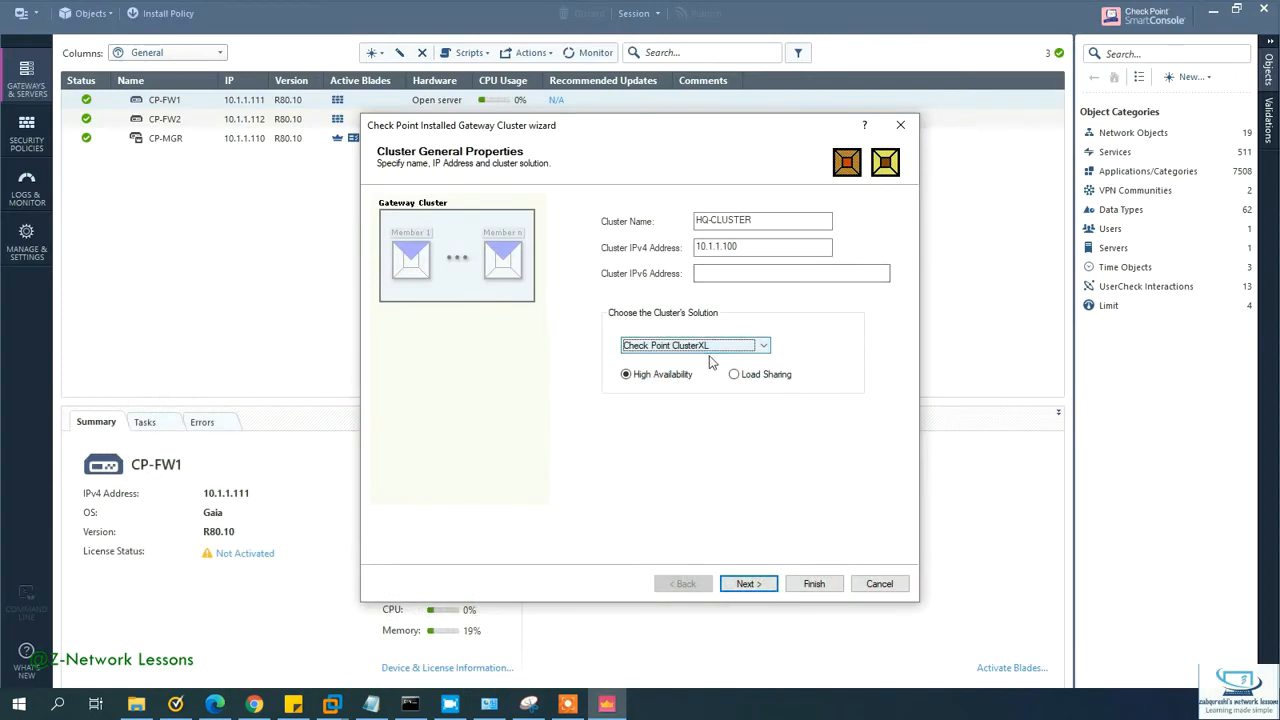
click(736, 375)
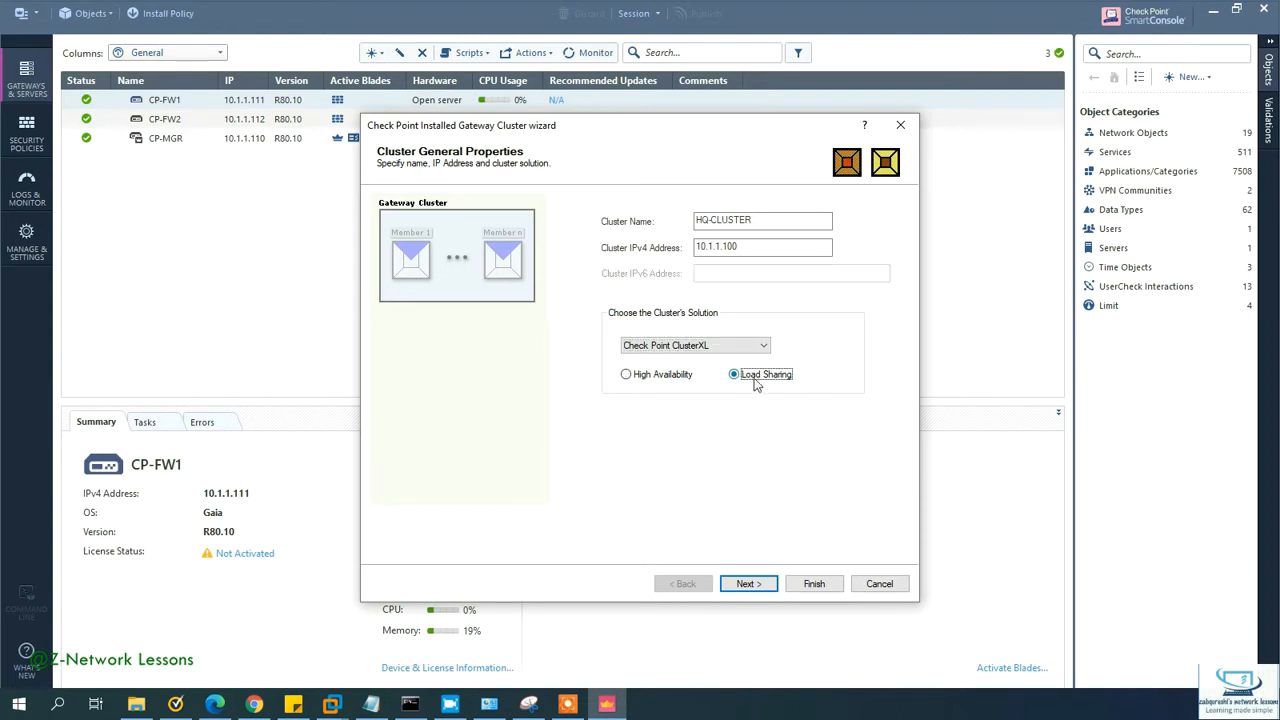
click(748, 349)
click(700, 355)
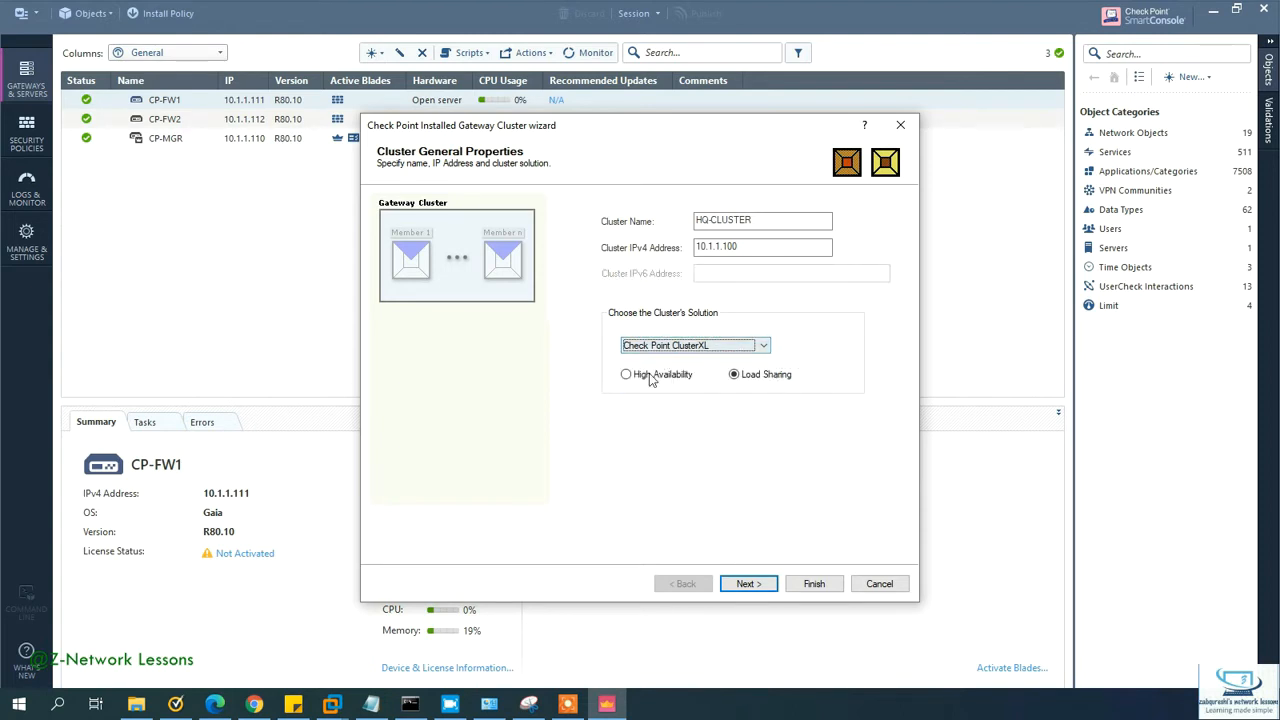
click(655, 375)
click(757, 590)
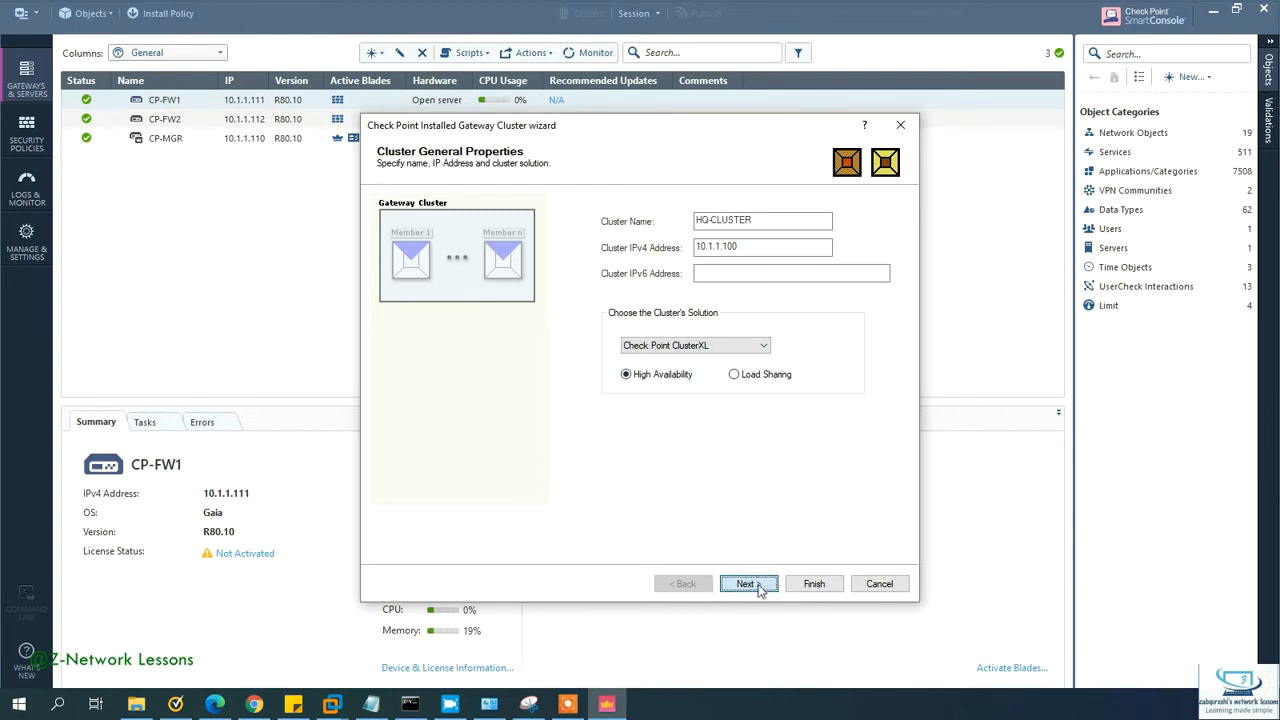
click(759, 590)
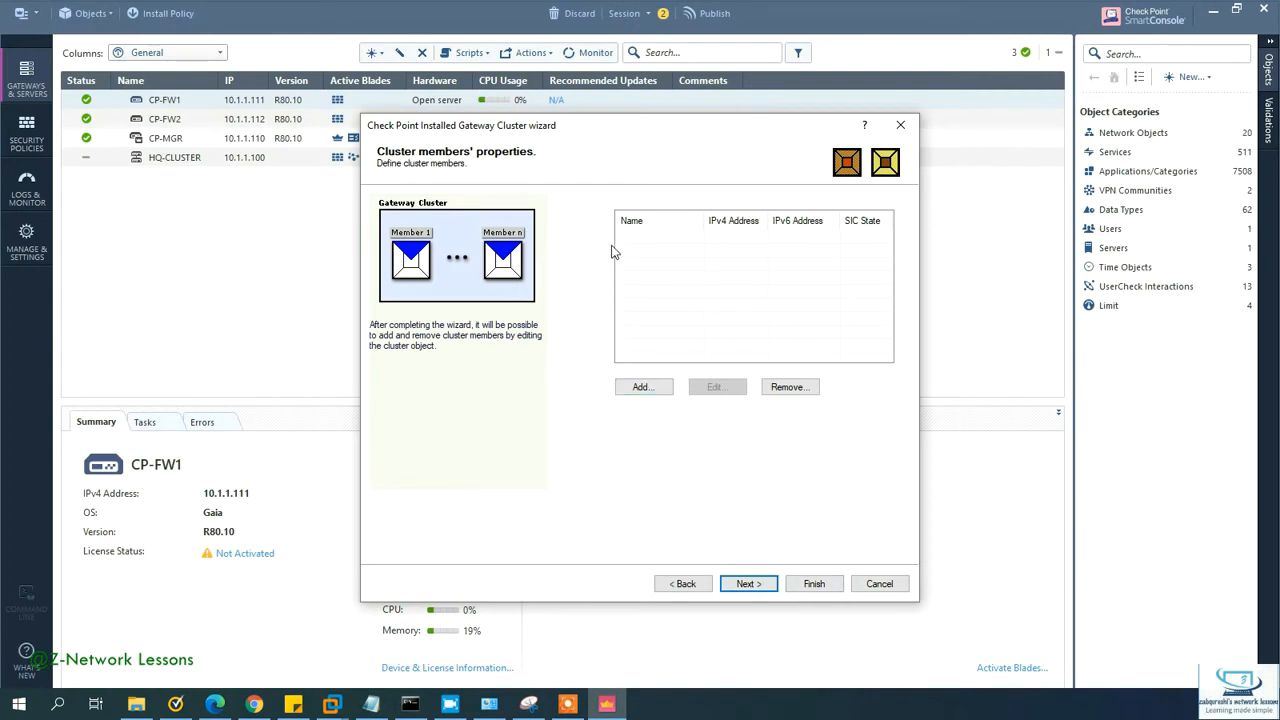
Step: Add existing gateway CP-FW1 as a cluster member, accepting both confirmations
click(645, 389)
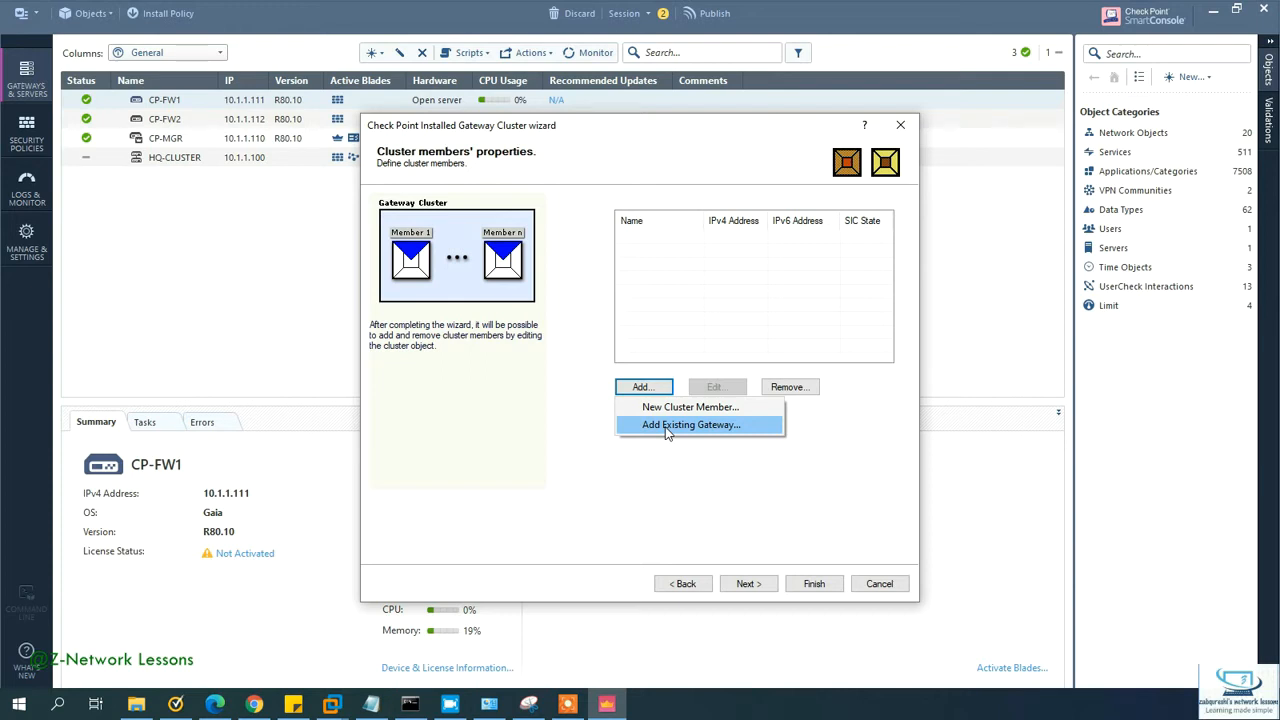
click(668, 428)
click(600, 296)
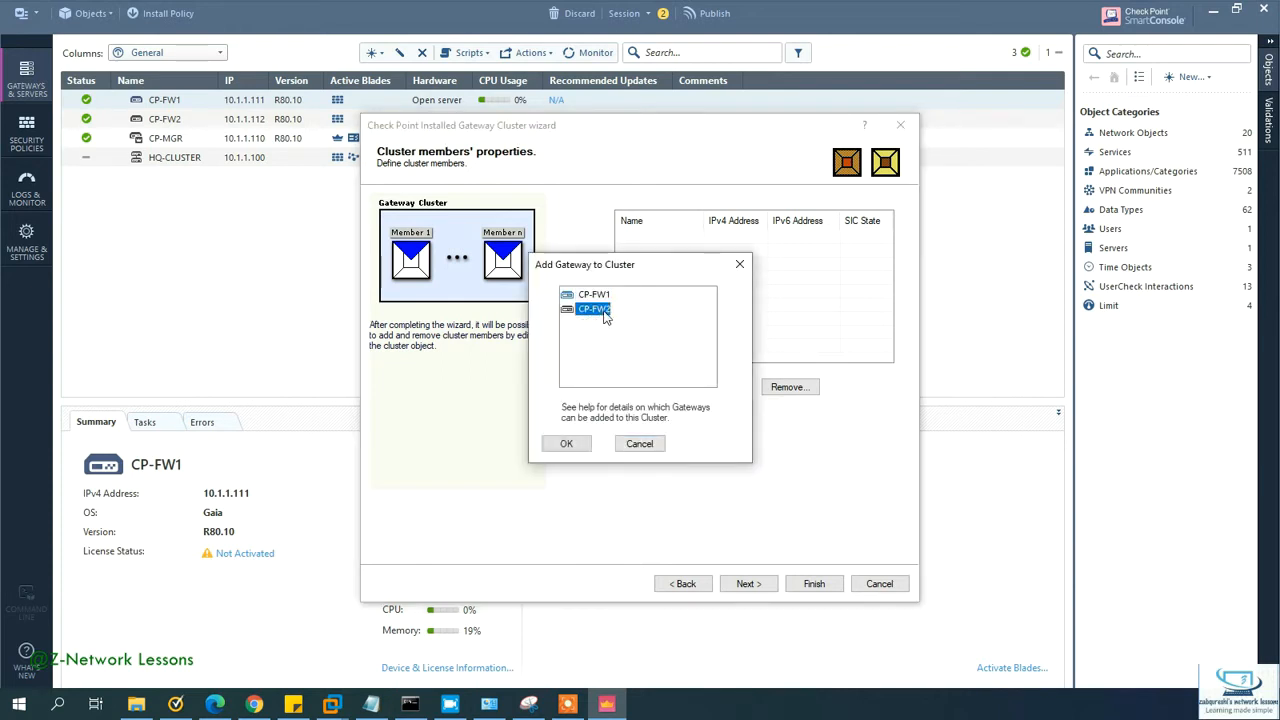
click(568, 443)
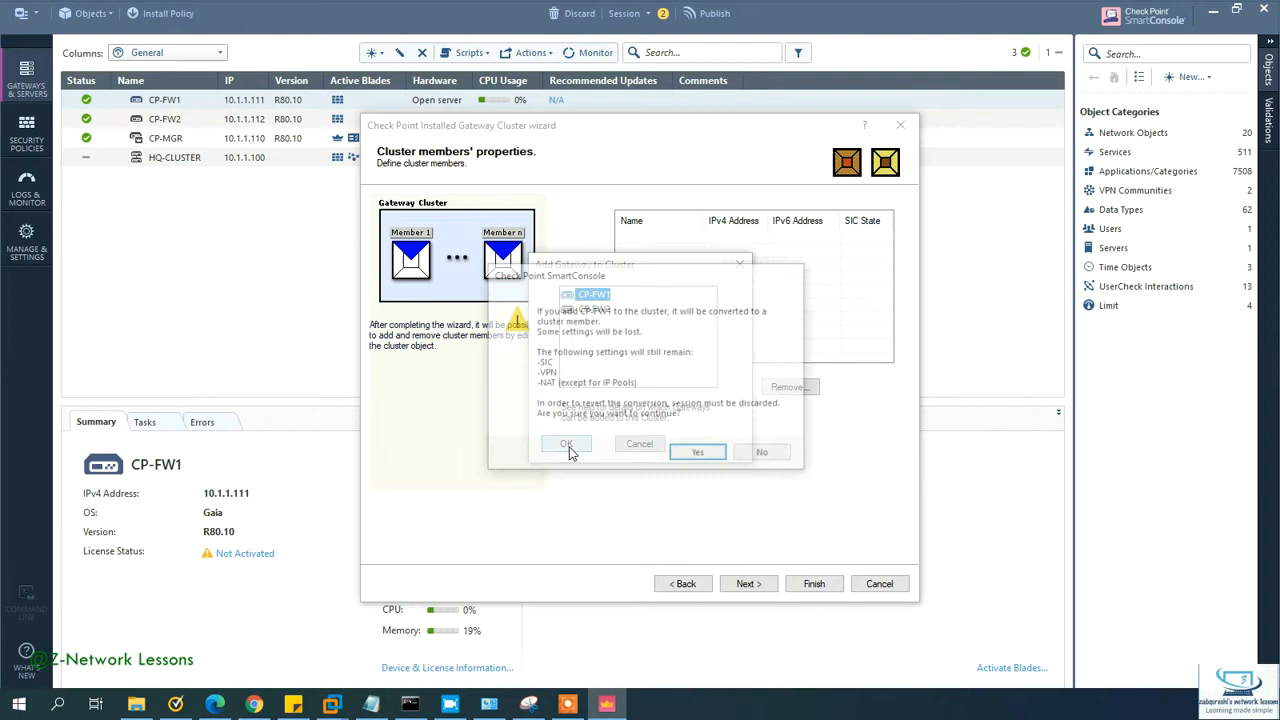
click(694, 455)
click(698, 428)
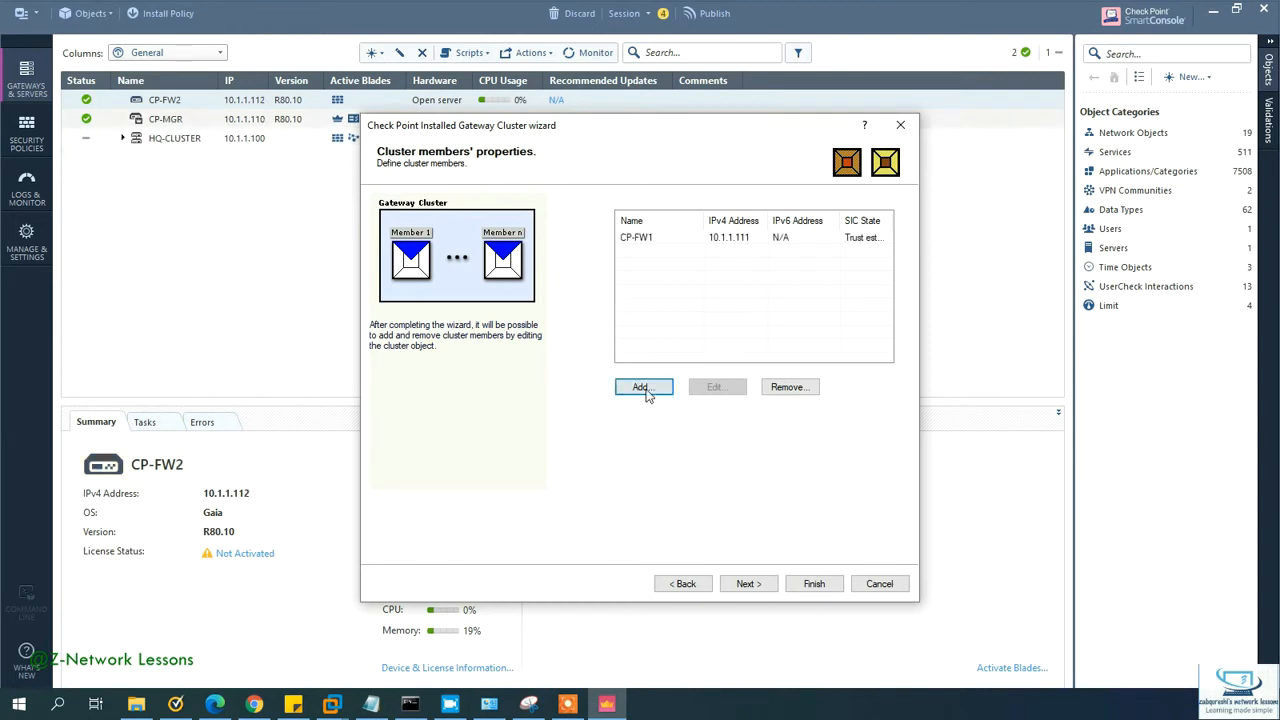
Step: Add existing gateway CP-FW2 as the second member despite the VPN-1 Power warning, then continue
click(644, 388)
click(672, 432)
click(596, 298)
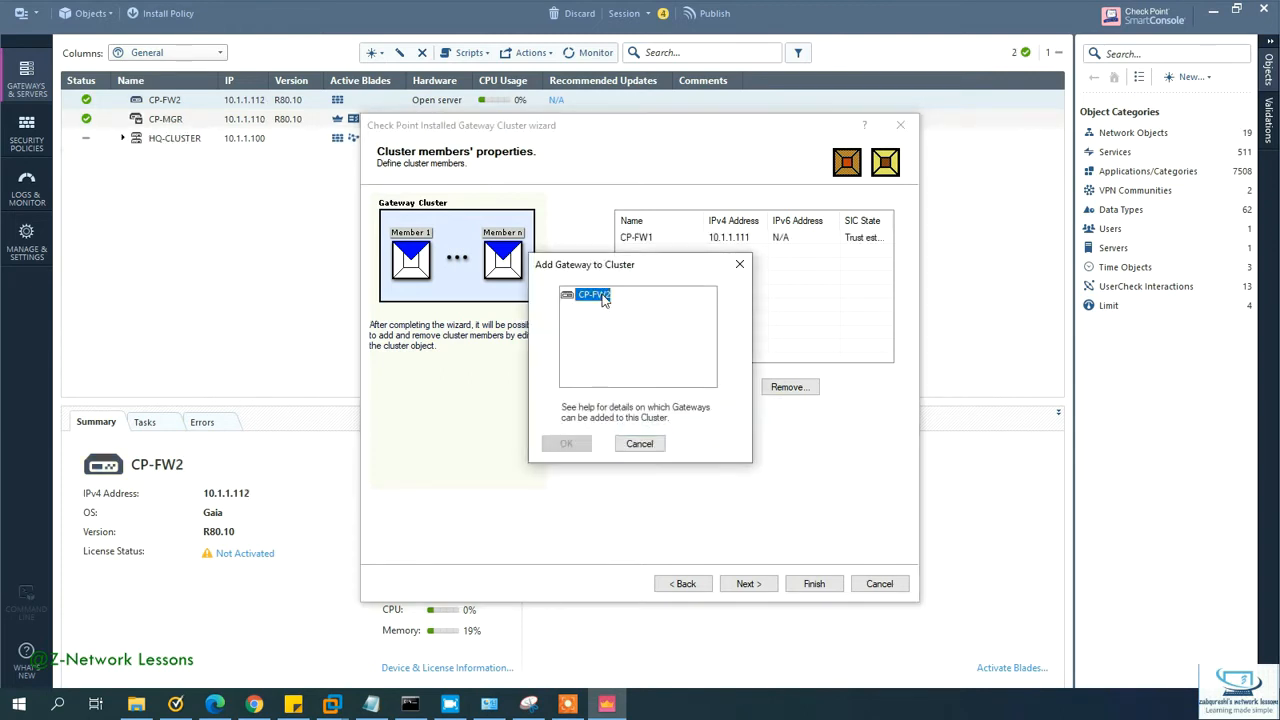
click(584, 443)
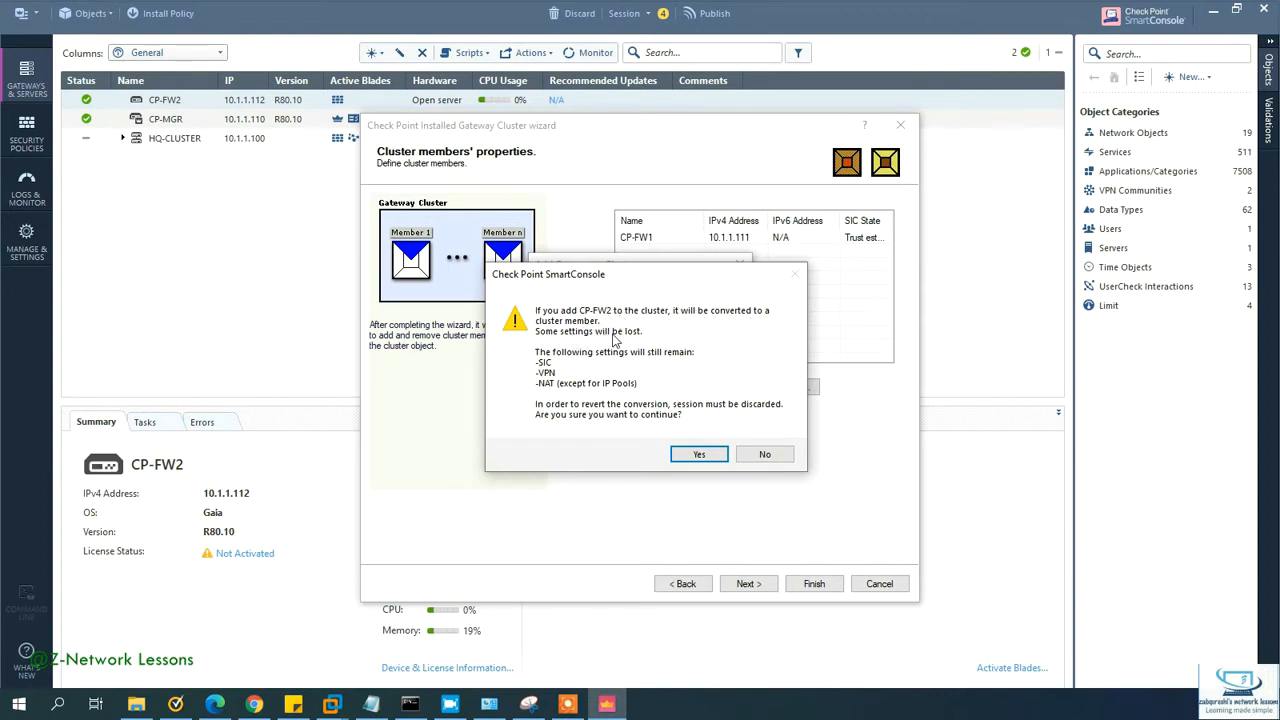
click(700, 456)
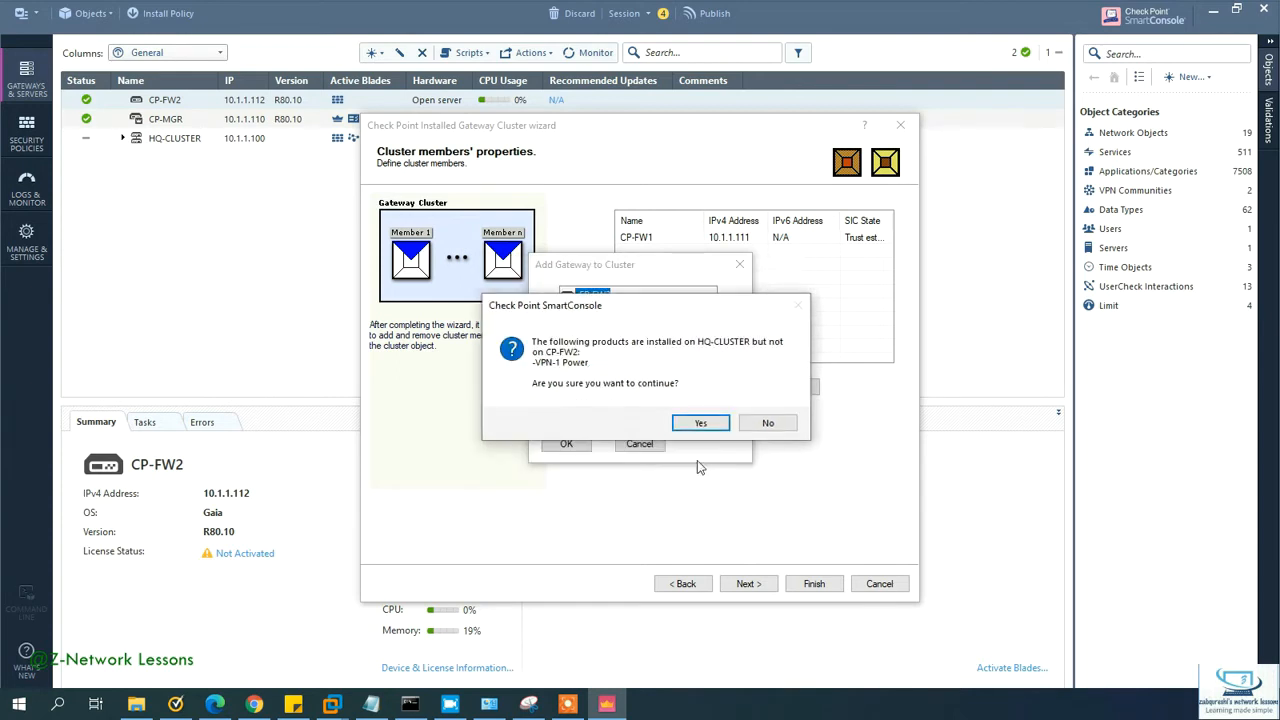
click(696, 427)
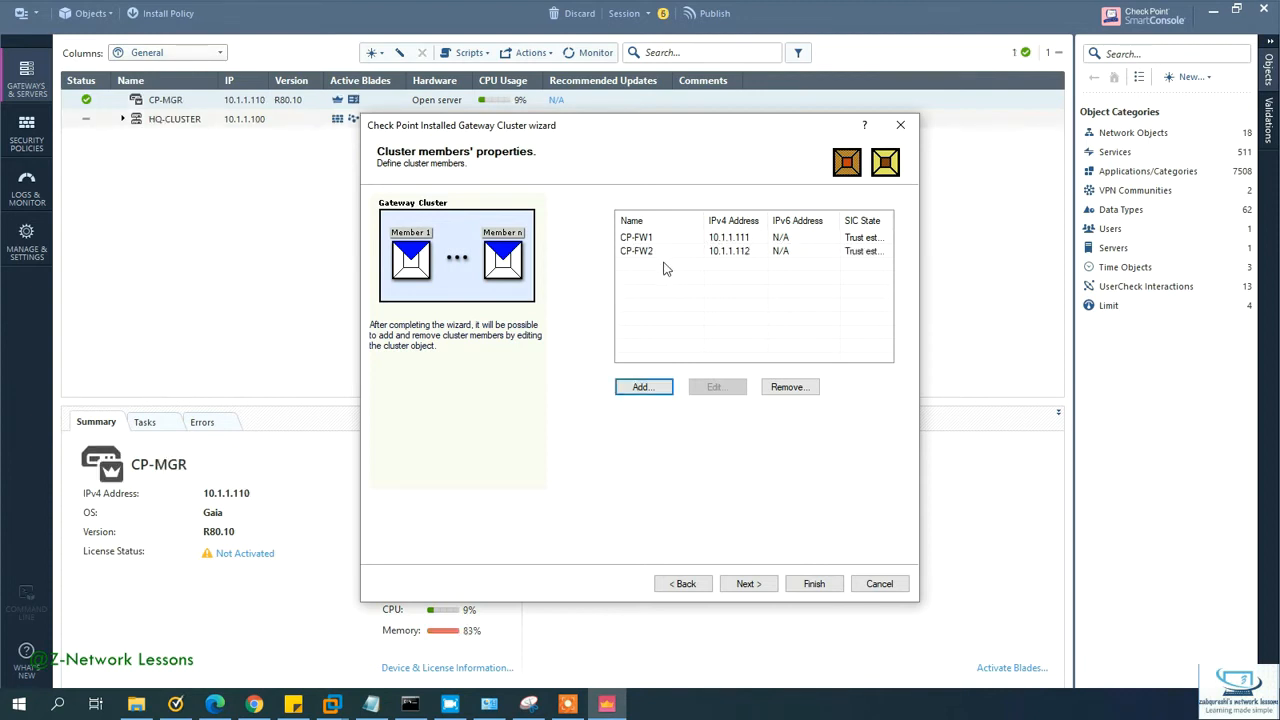
click(750, 580)
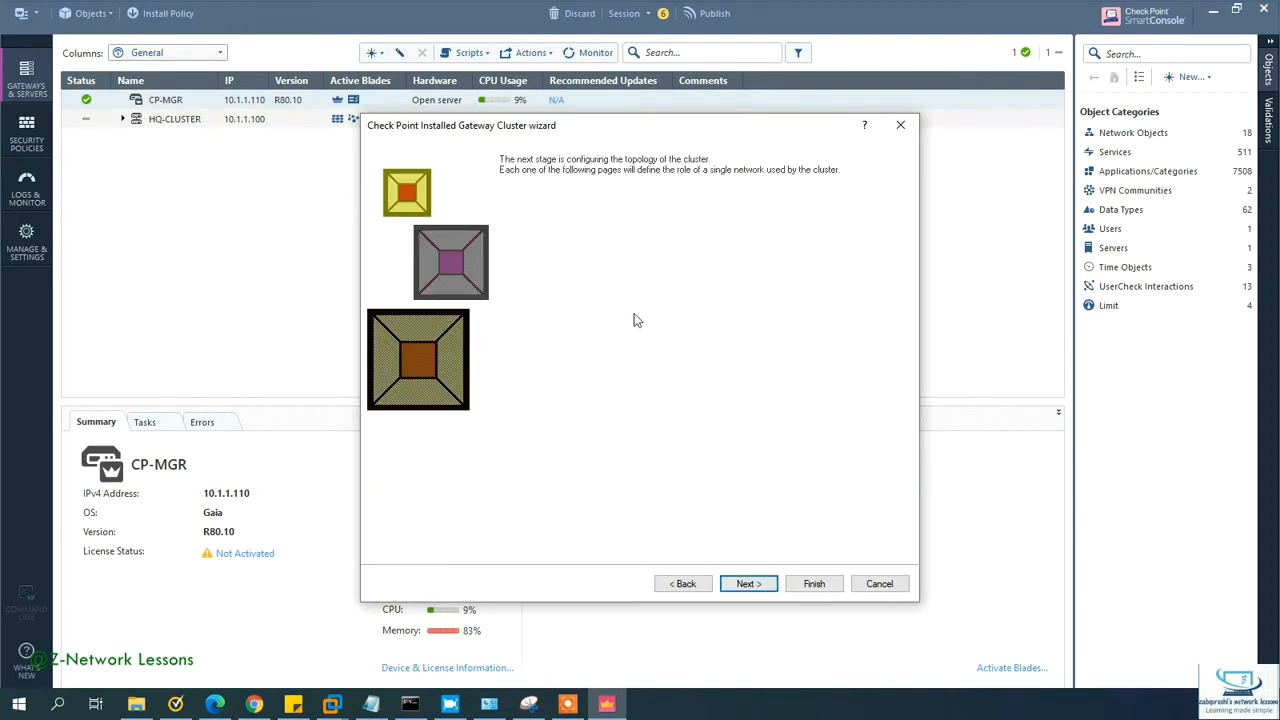
Step: Accept the 172.16.2.0, 192.168.1.0 and 10.1.1.0 networks without a sync network, choosing to edit properties afterwards
click(748, 584)
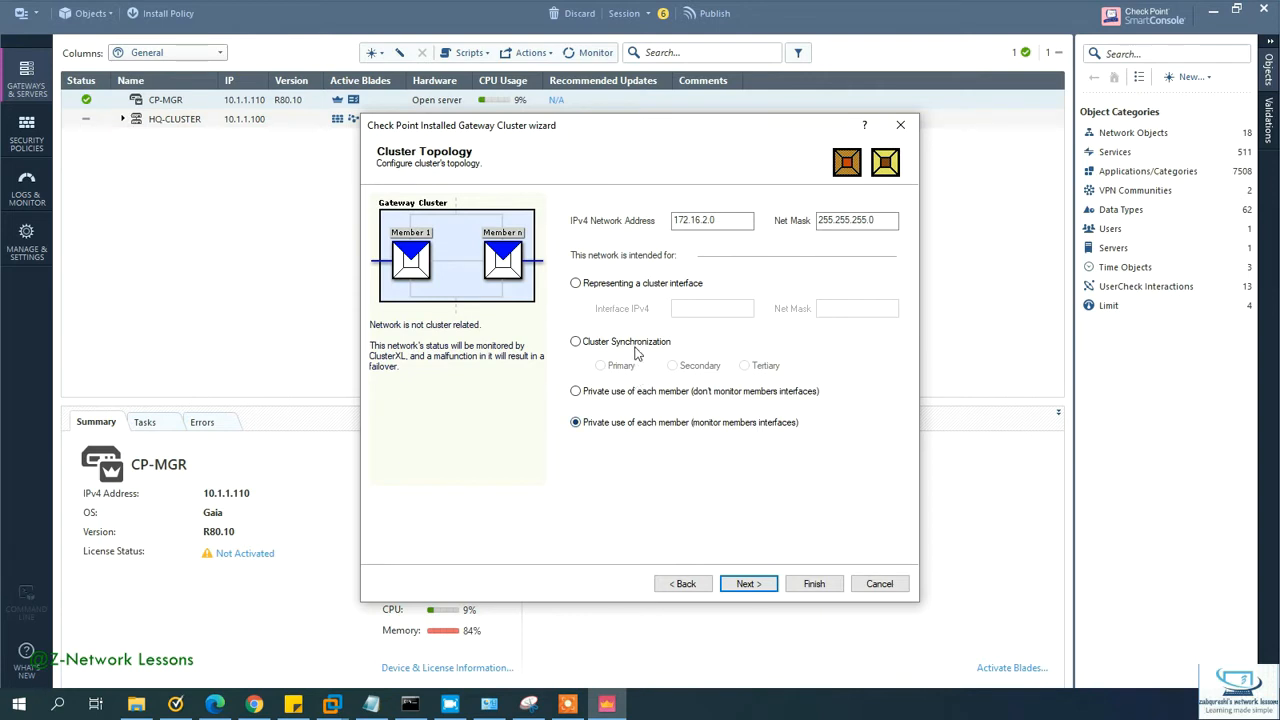
click(748, 584)
click(755, 588)
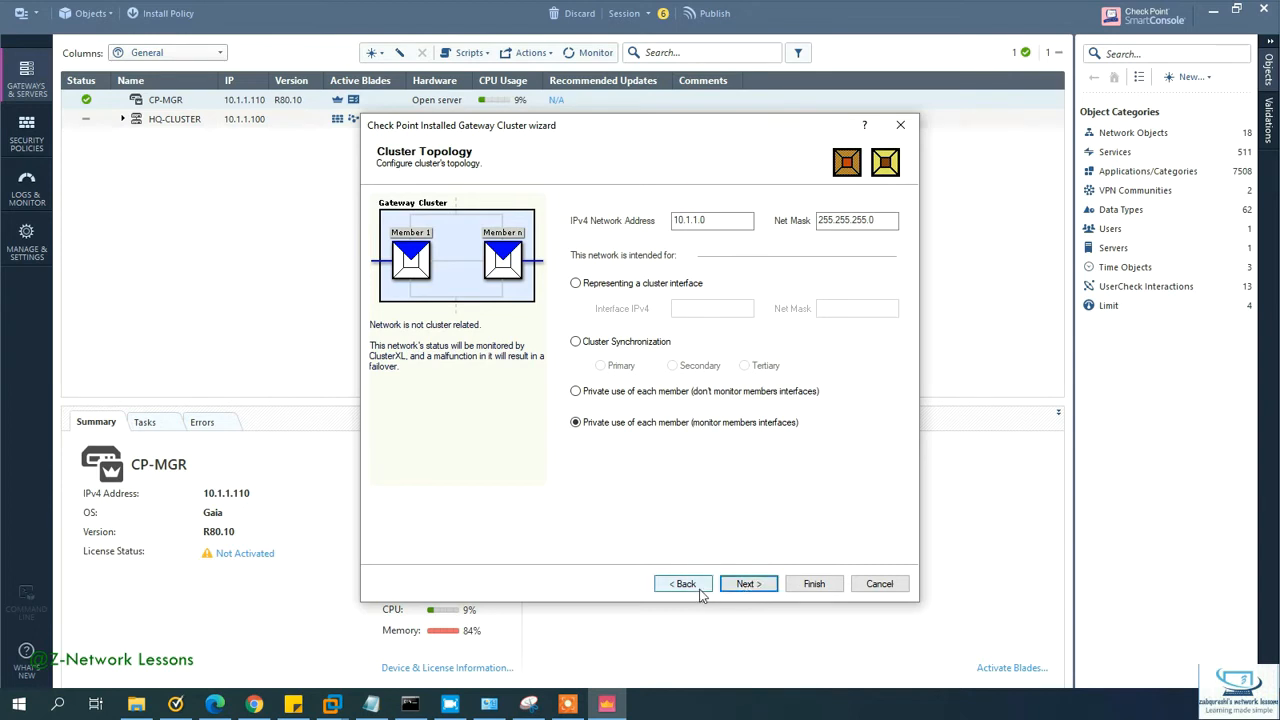
click(749, 586)
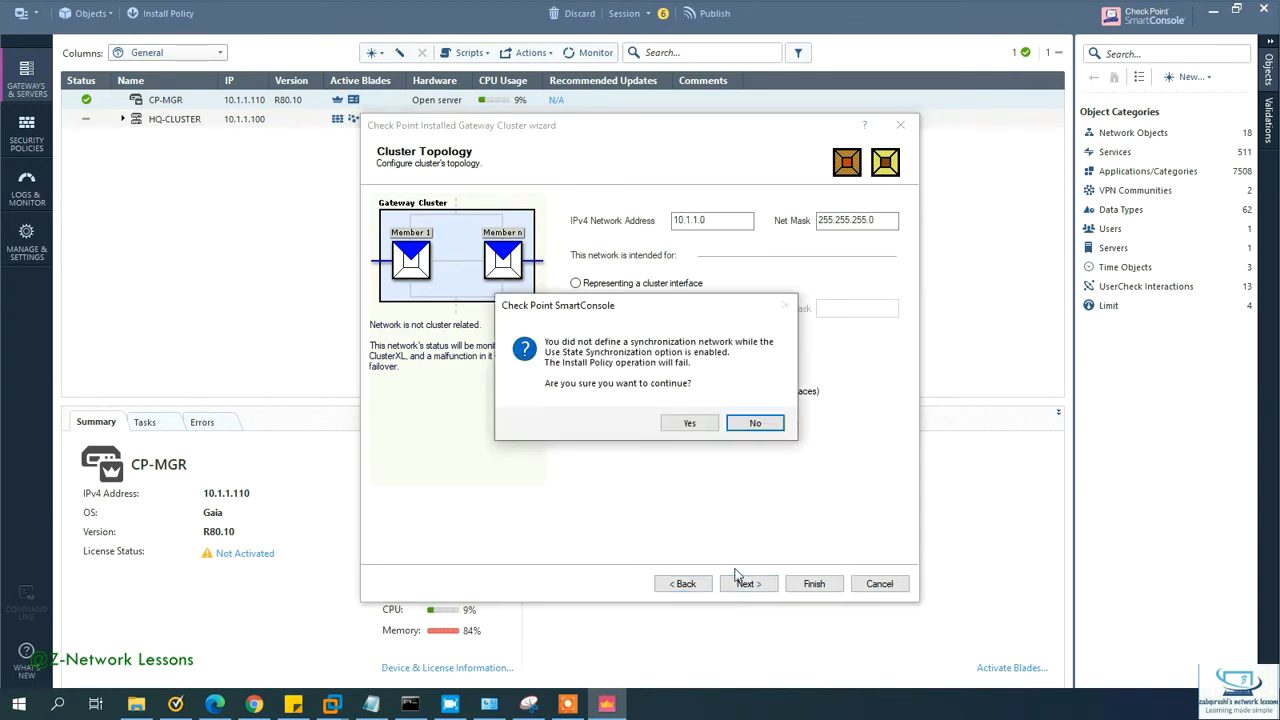
click(689, 423)
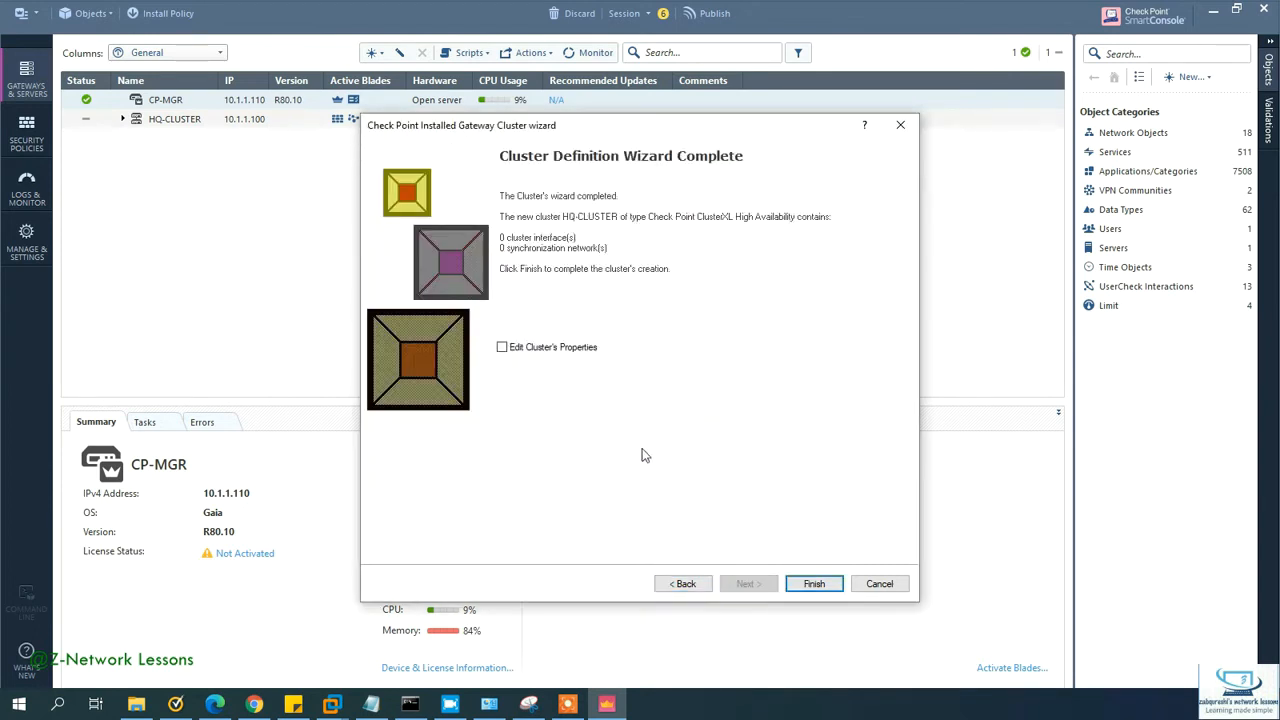
click(531, 350)
Step: Finish the wizard and uncheck the IPSec VPN blade in HQ-CLUSTER's General Properties
click(810, 588)
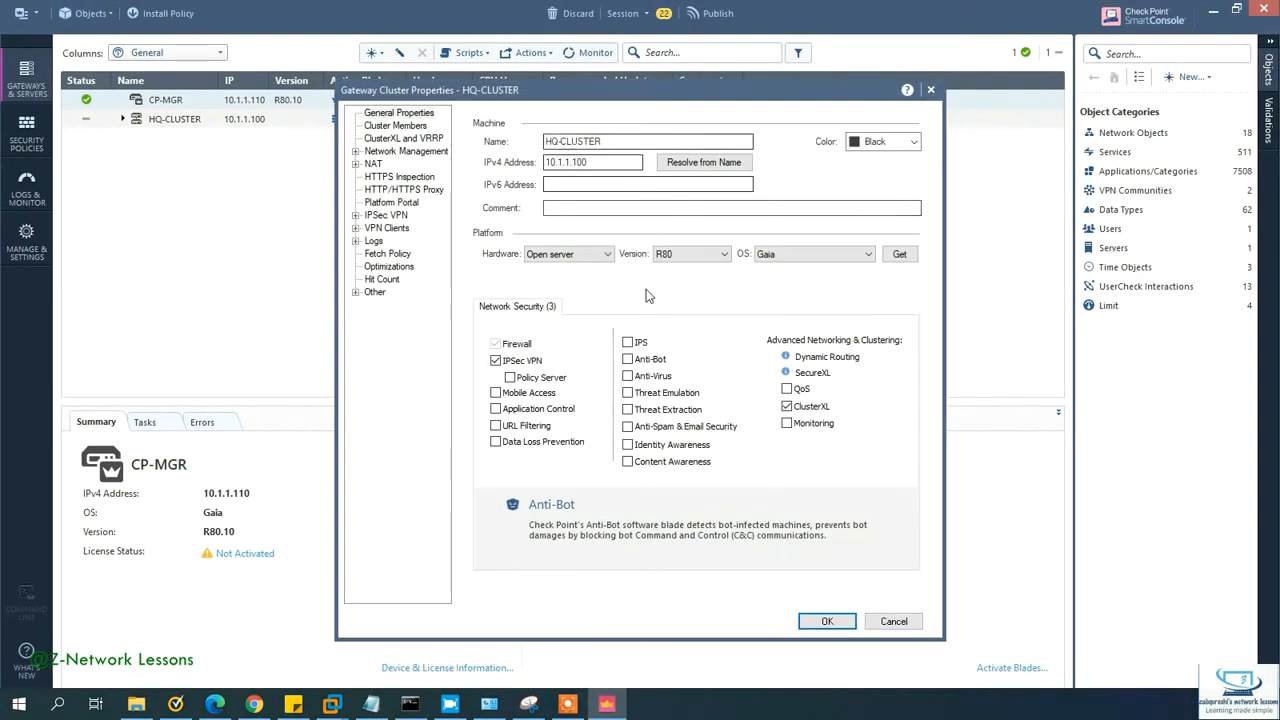
click(407, 126)
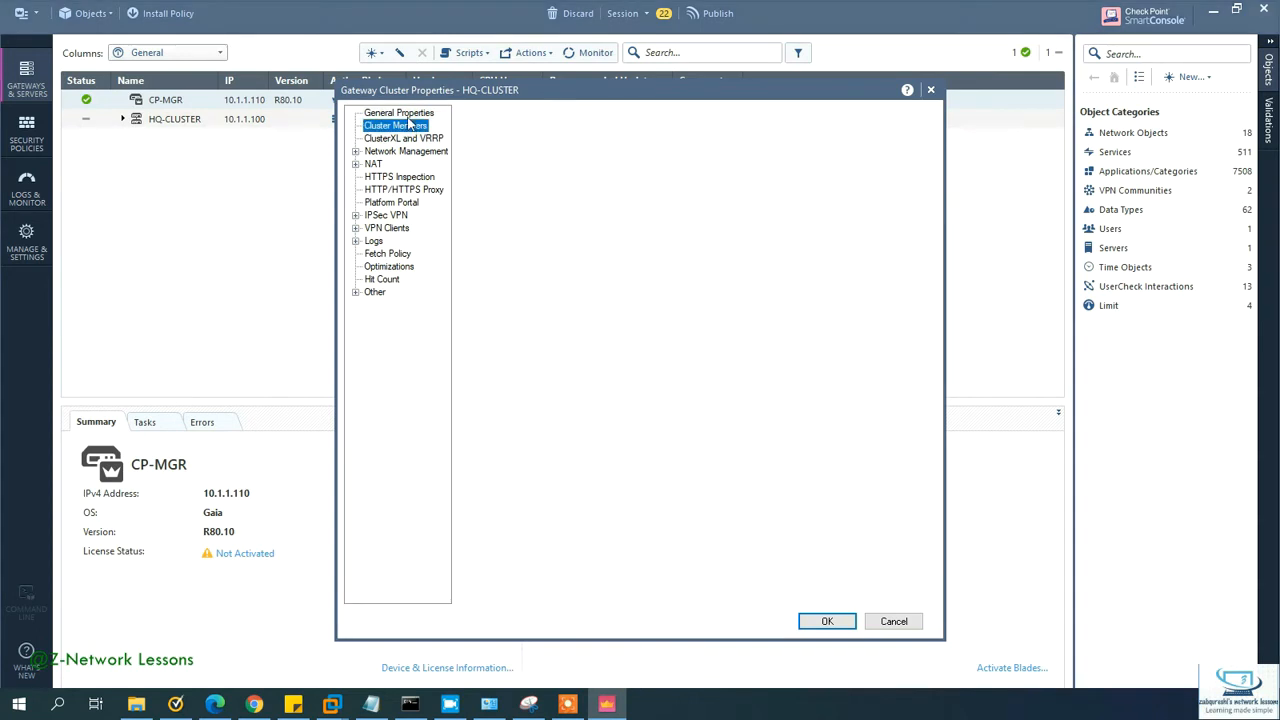
click(406, 114)
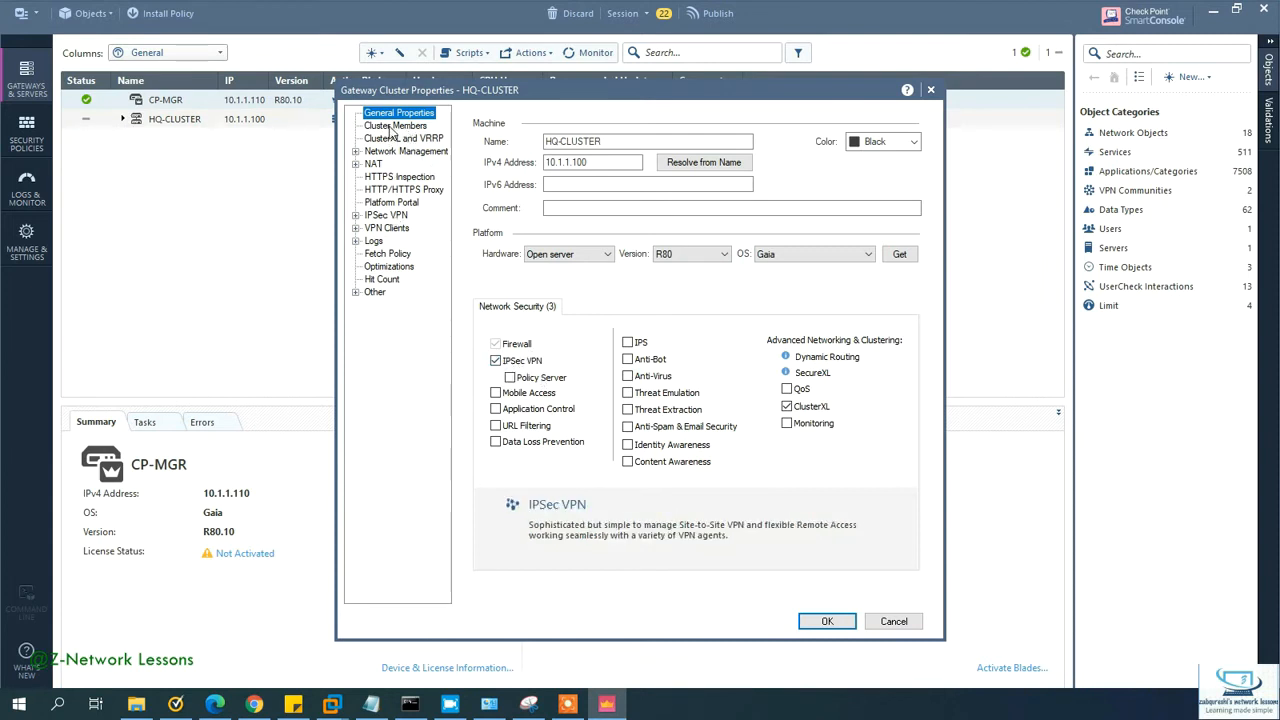
click(495, 360)
Step: Review CP-FW1 and CP-FW2 priorities under Cluster Members, then move to the ClusterXL and VRRP page
click(400, 126)
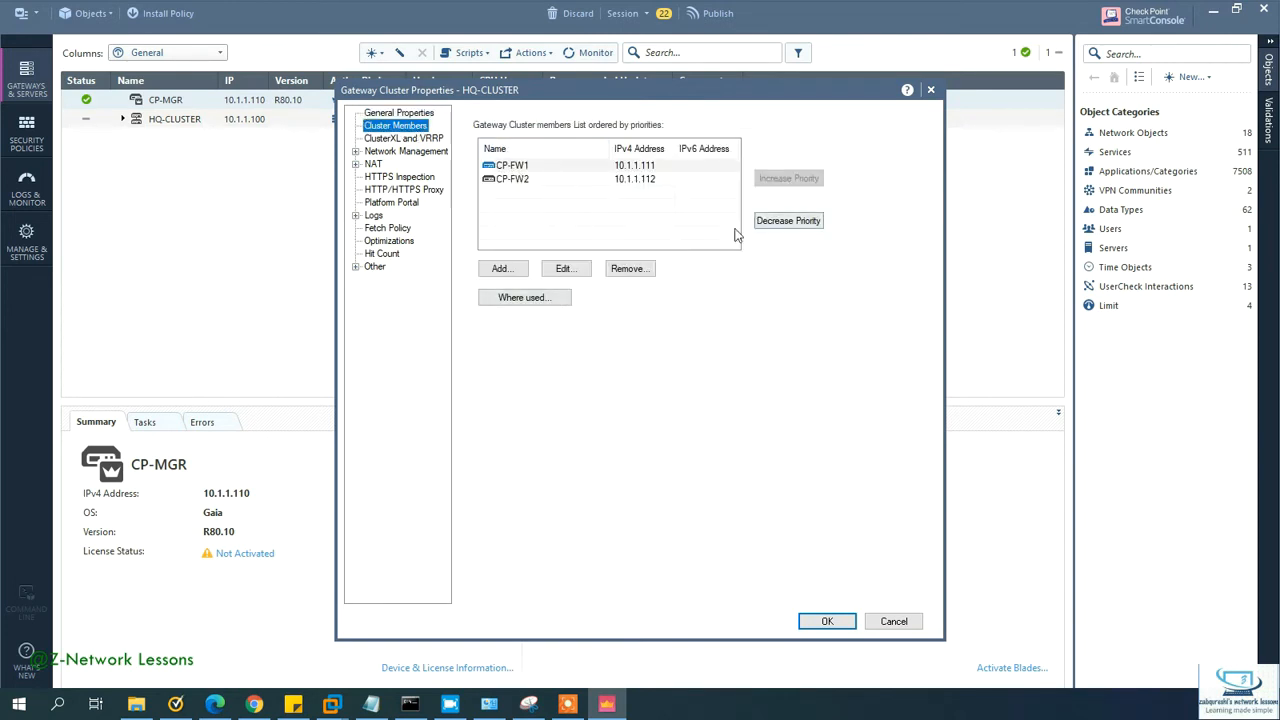
click(556, 181)
click(548, 170)
click(550, 179)
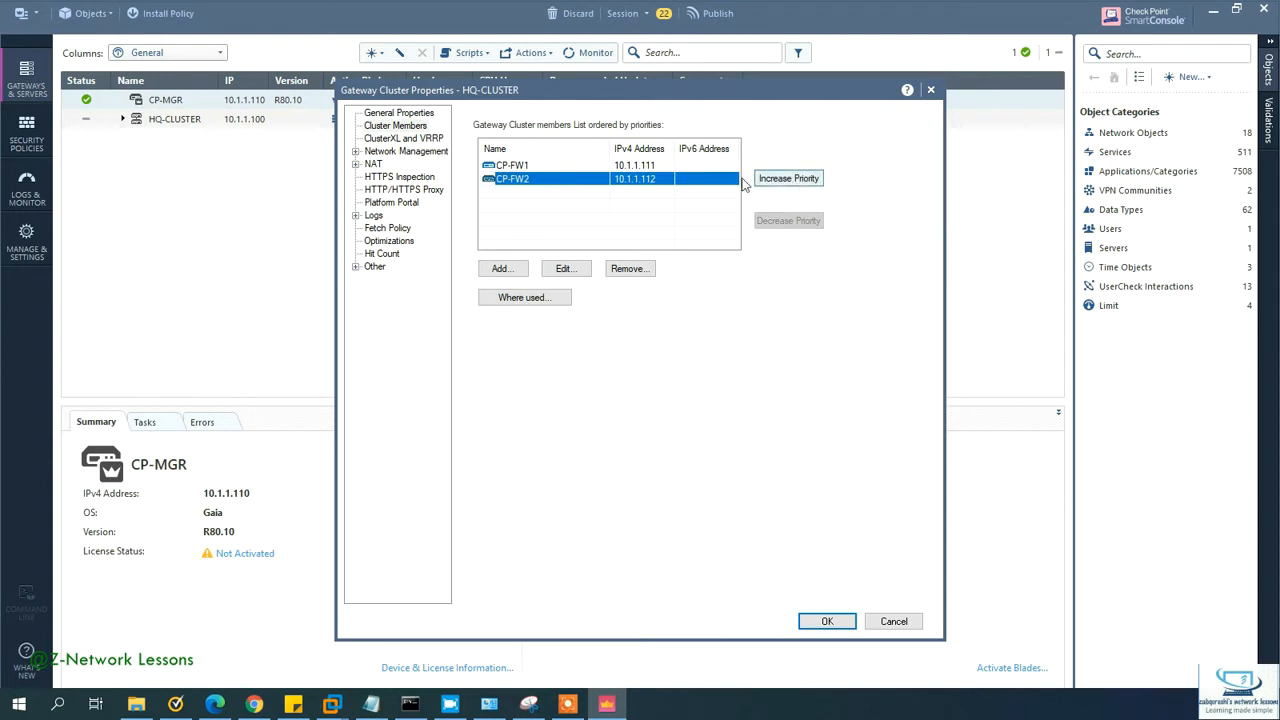
click(560, 166)
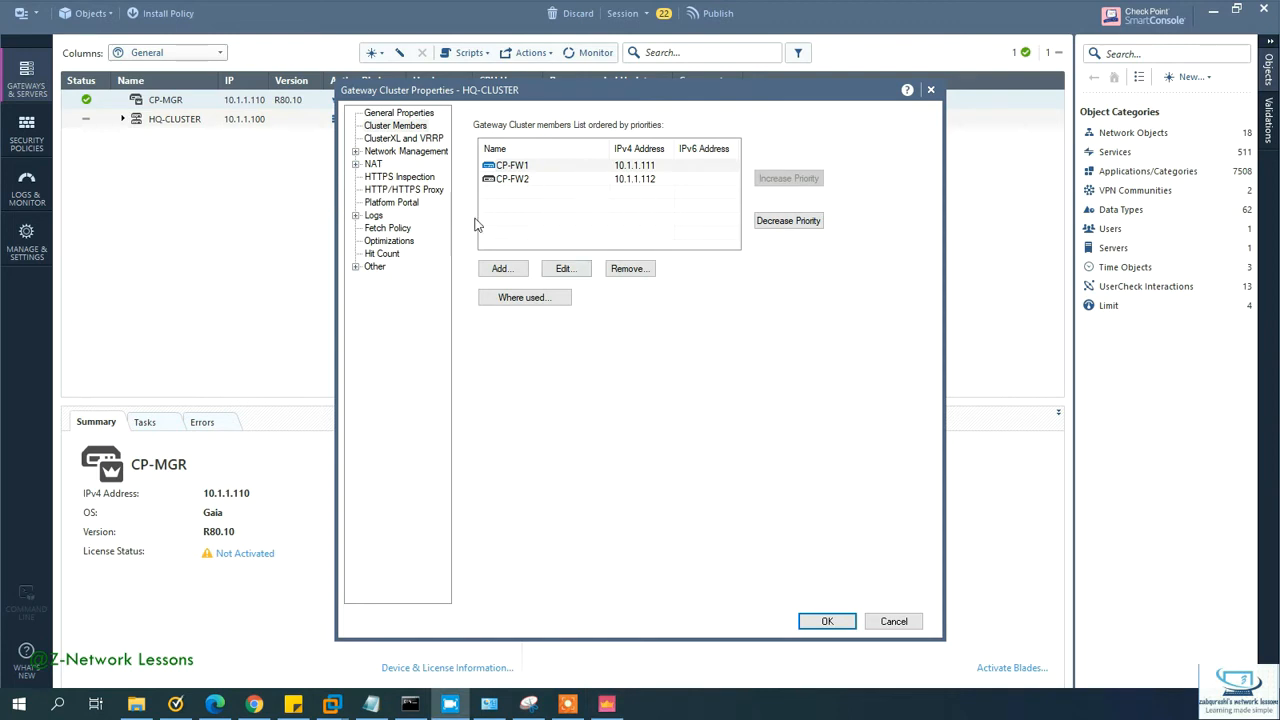
click(398, 136)
click(402, 151)
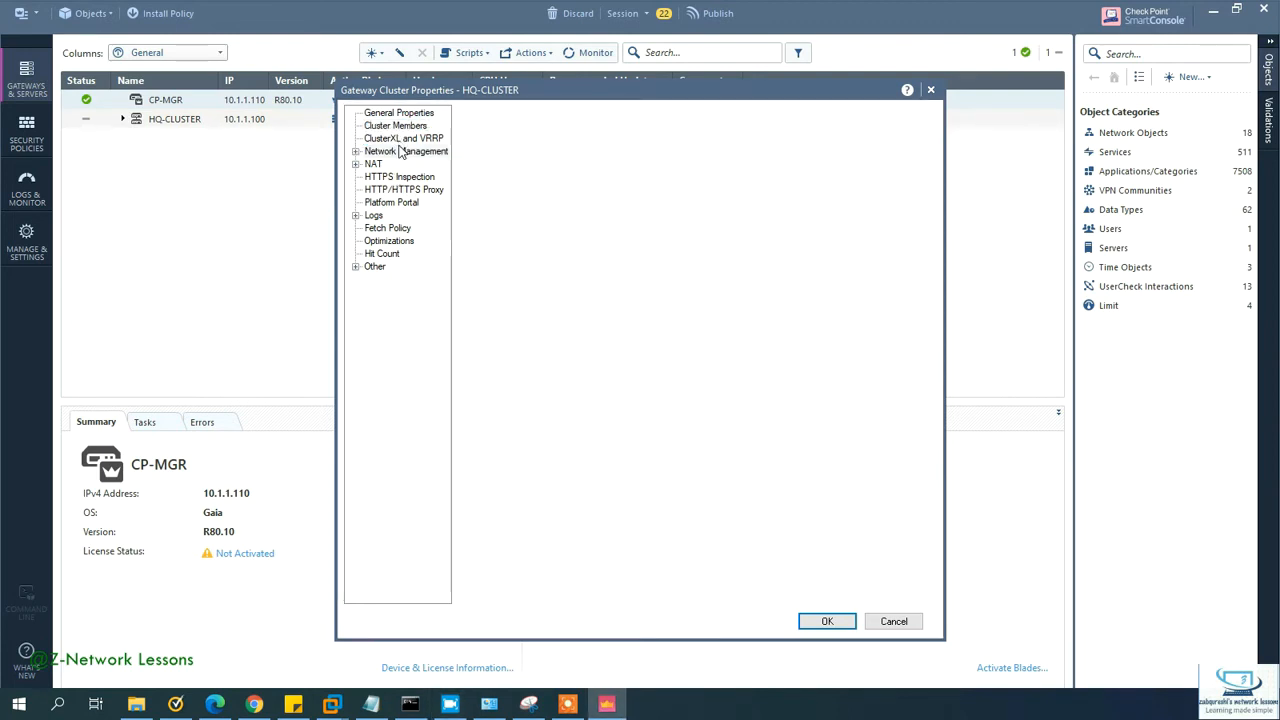
click(400, 140)
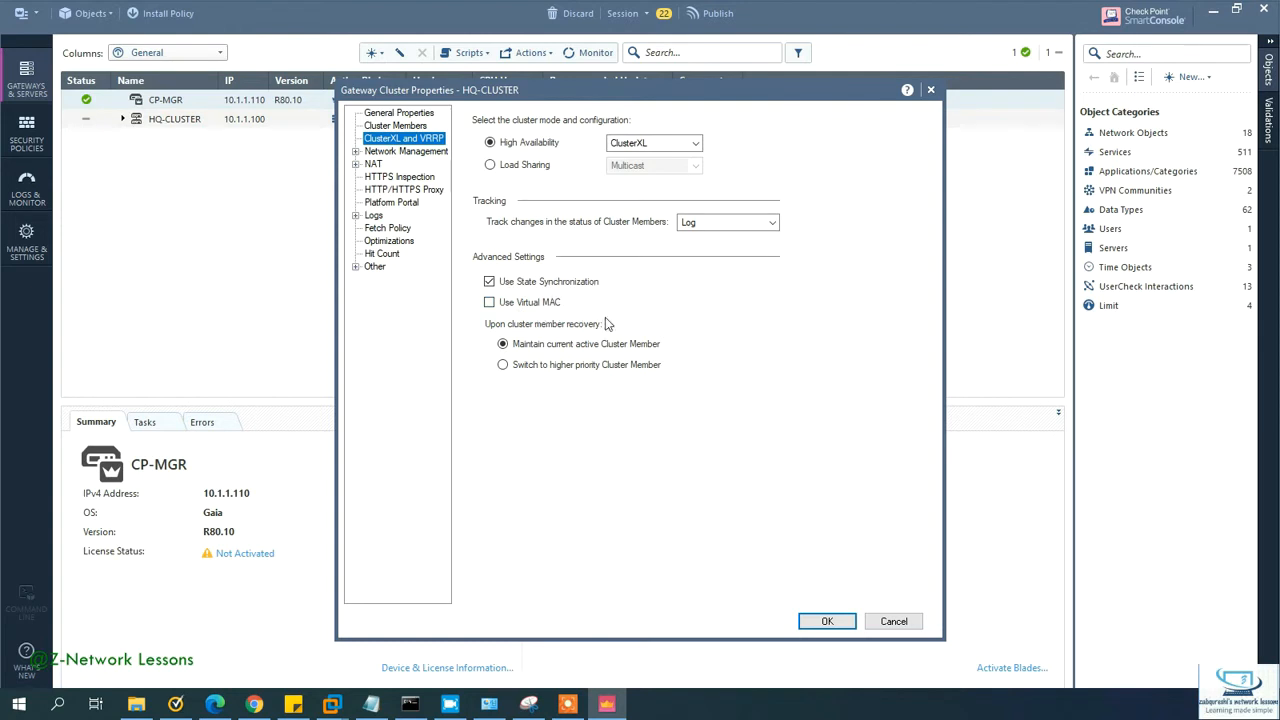
Step: Check Use Virtual MAC and select Switch to higher priority Cluster Member on recovery
click(489, 302)
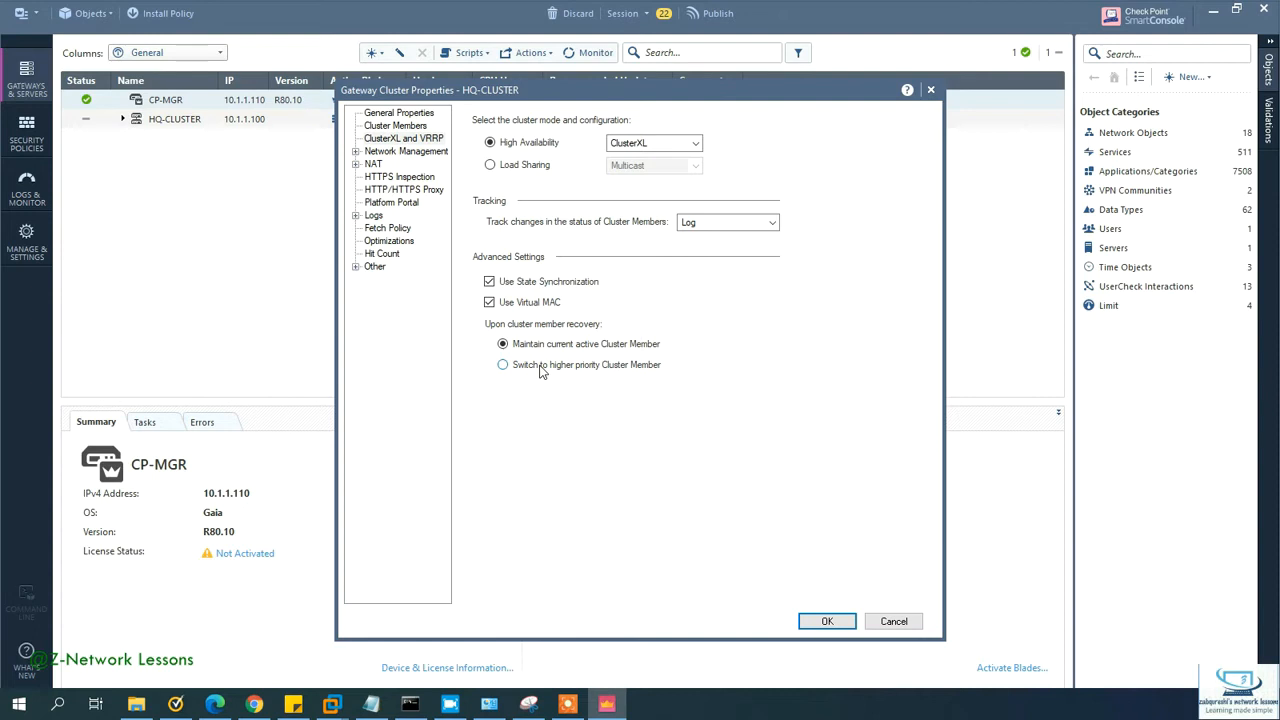
click(540, 368)
click(400, 152)
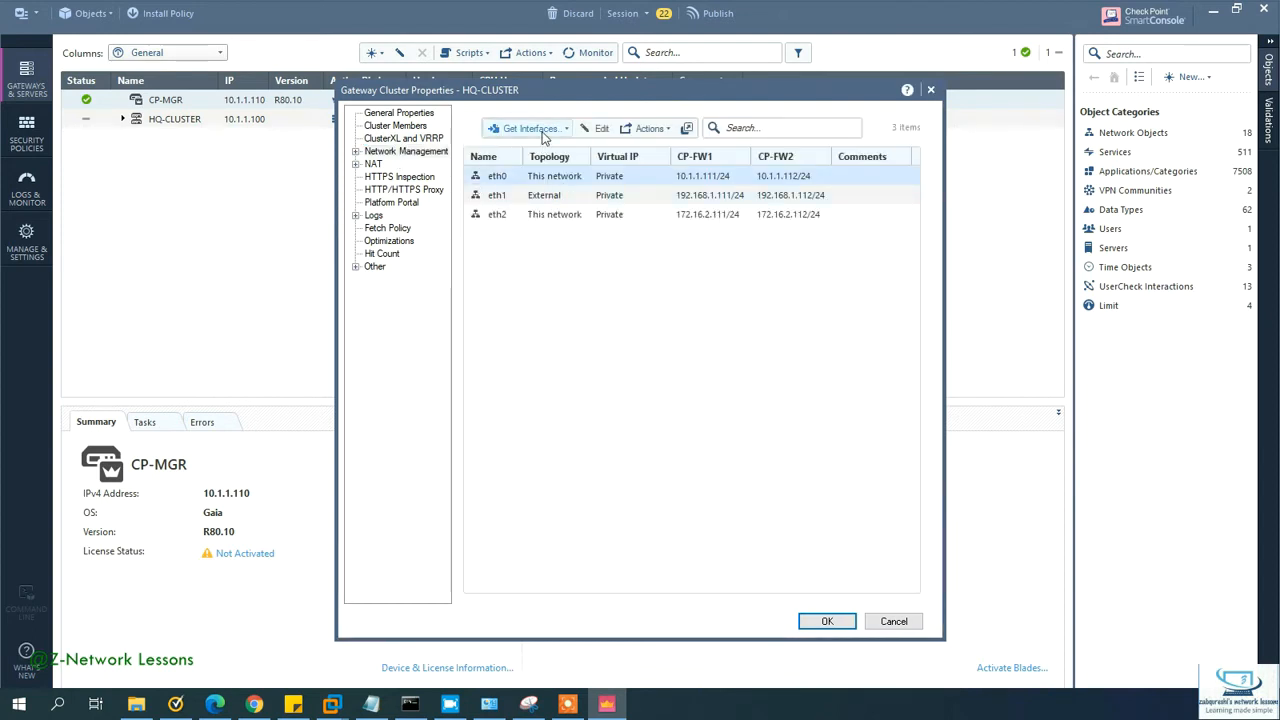
Step: Get HQ-CLUSTER's interfaces with topology, confirming Yes
click(543, 133)
click(558, 150)
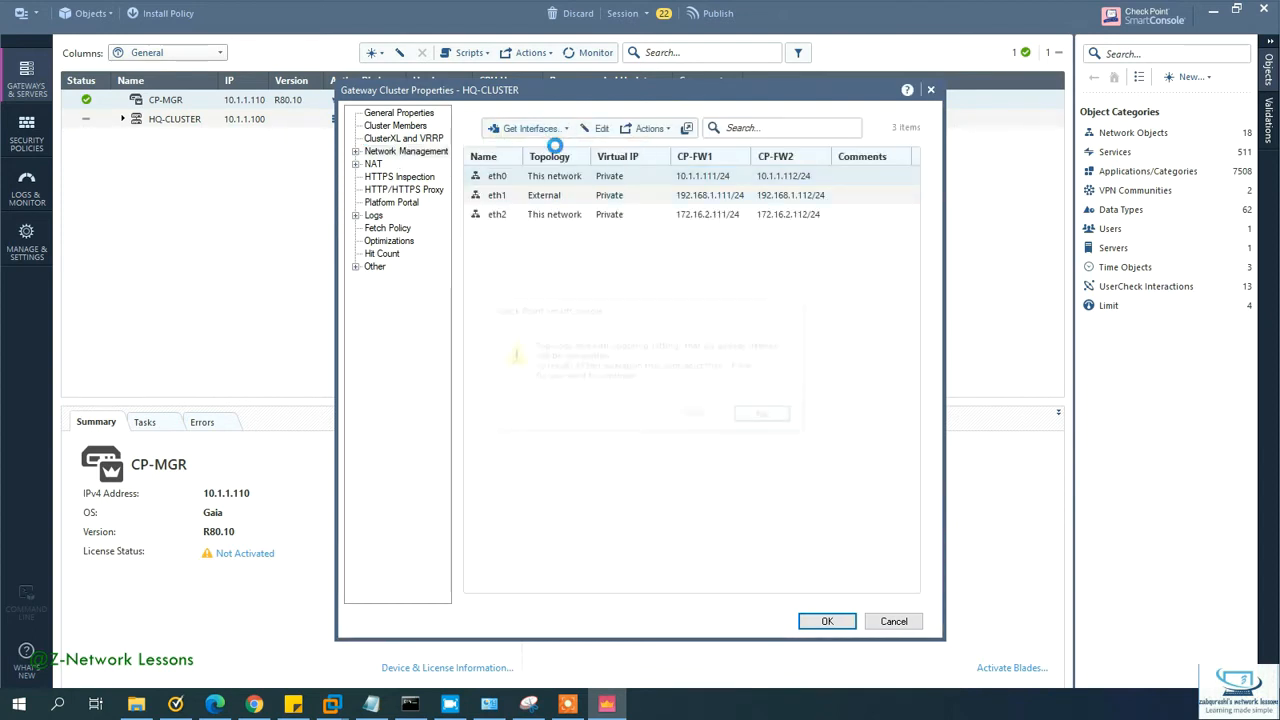
click(696, 417)
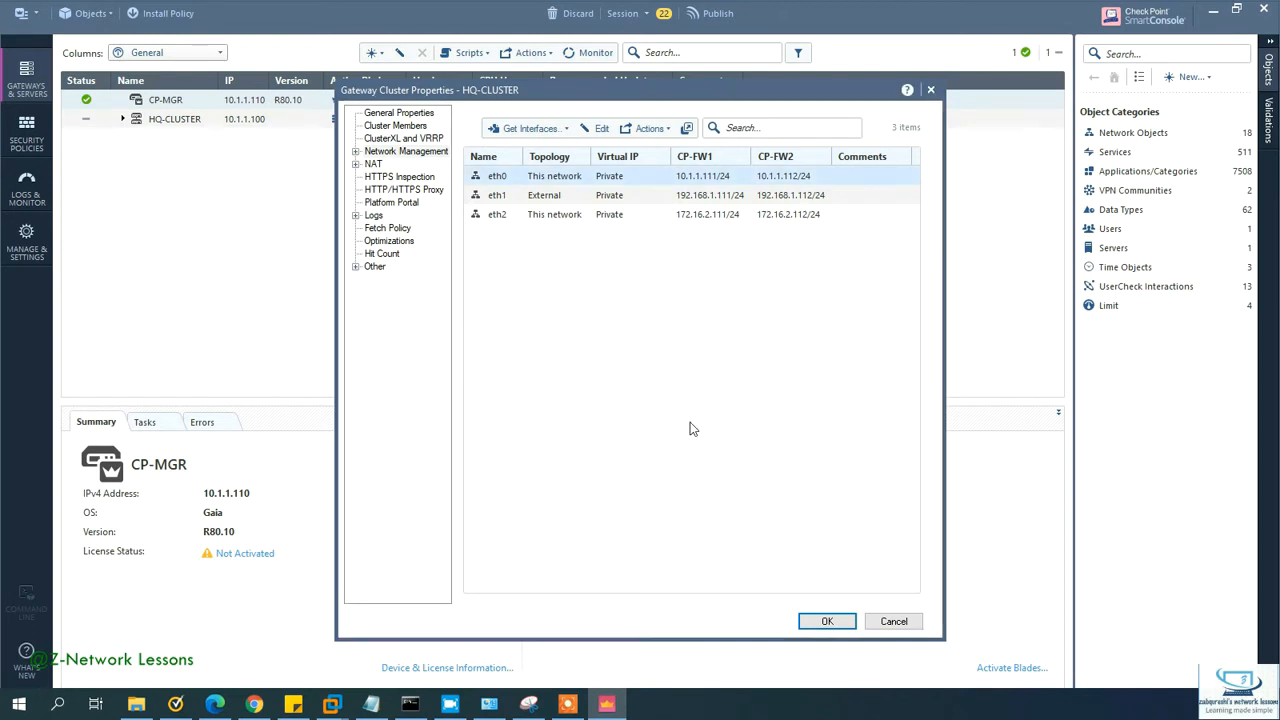
Step: Edit eth0's network settings and show its Network Type choices
click(567, 198)
click(570, 216)
click(567, 200)
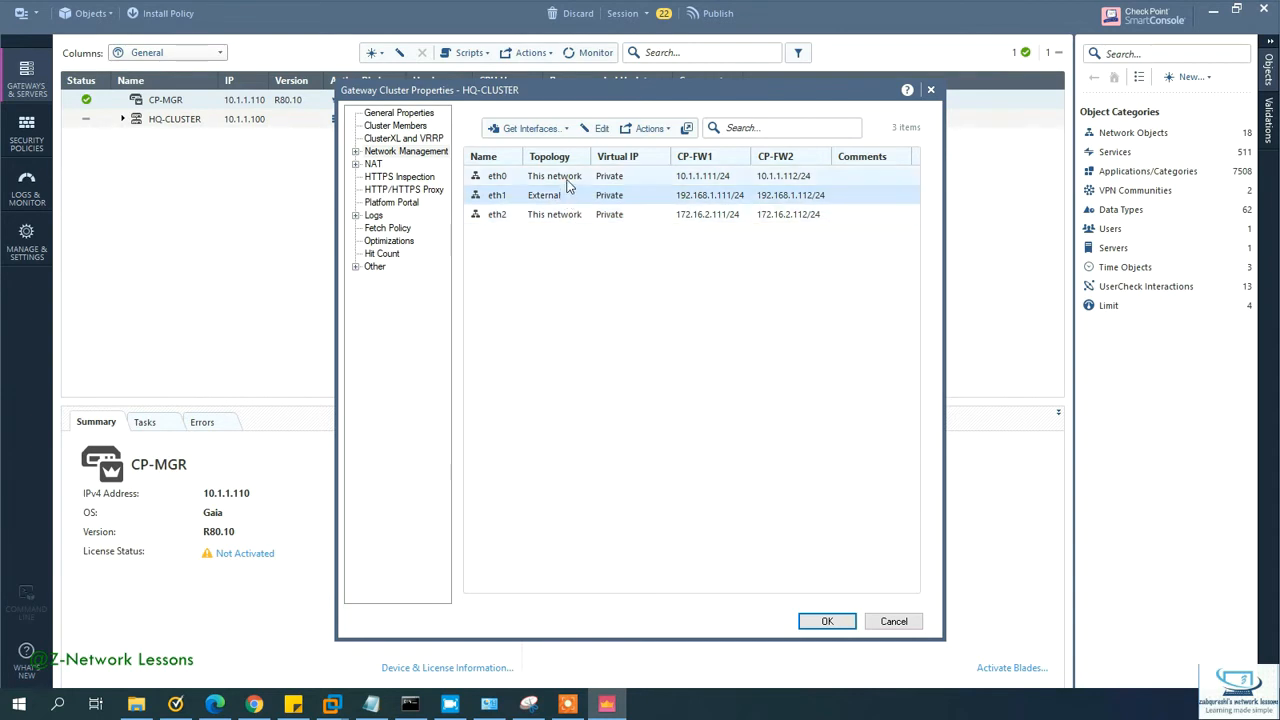
click(578, 177)
click(595, 128)
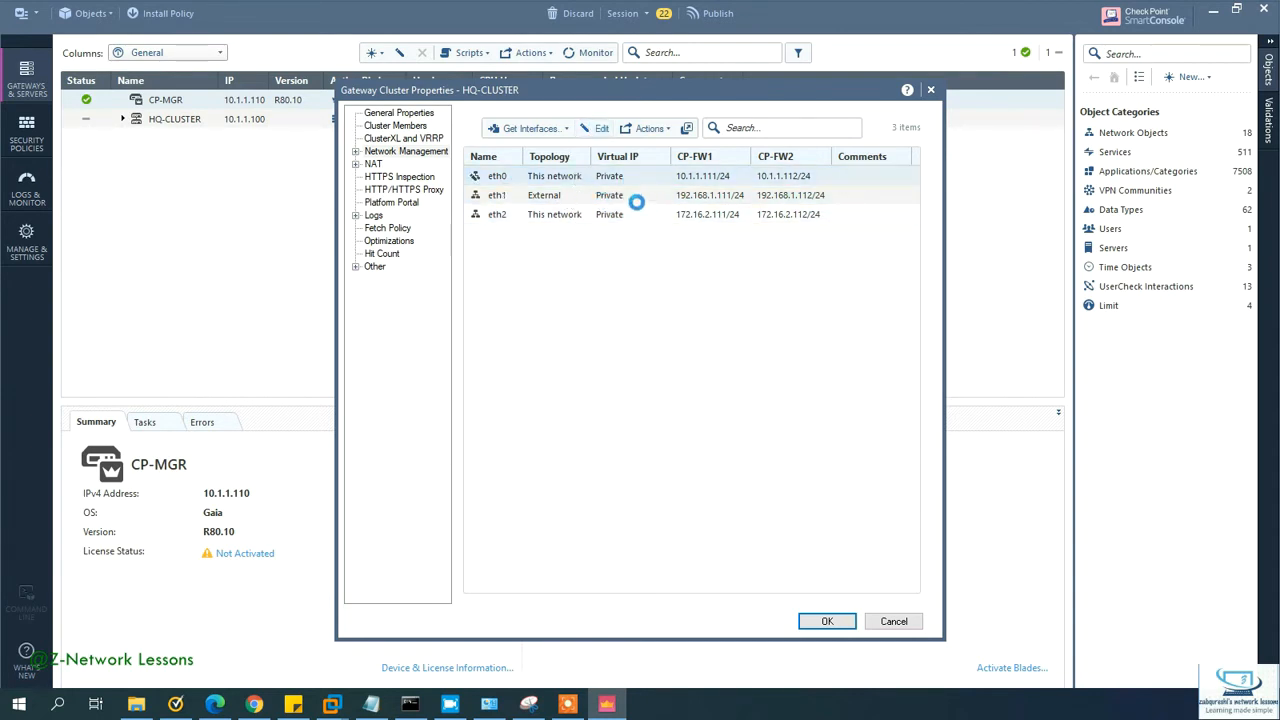
click(712, 244)
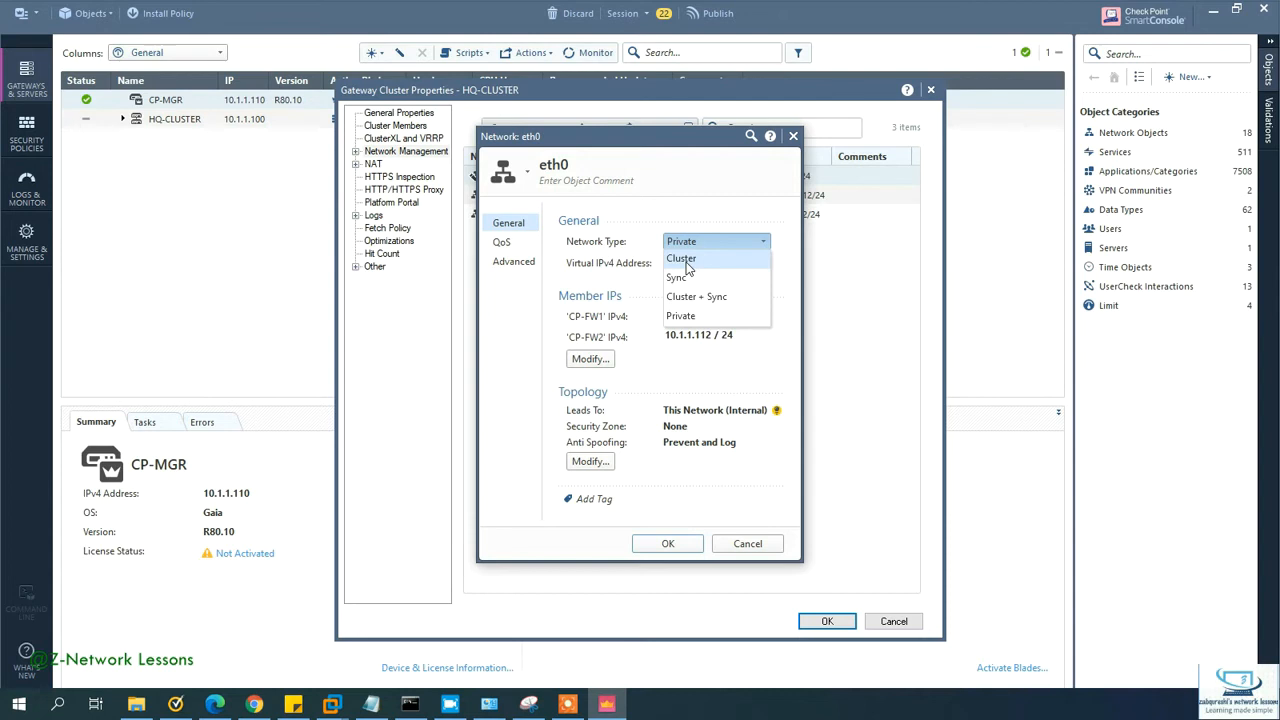
Step: Set eth0's network type to Cluster with virtual IP 10.1.1.100 and mask /24
click(686, 262)
click(687, 262)
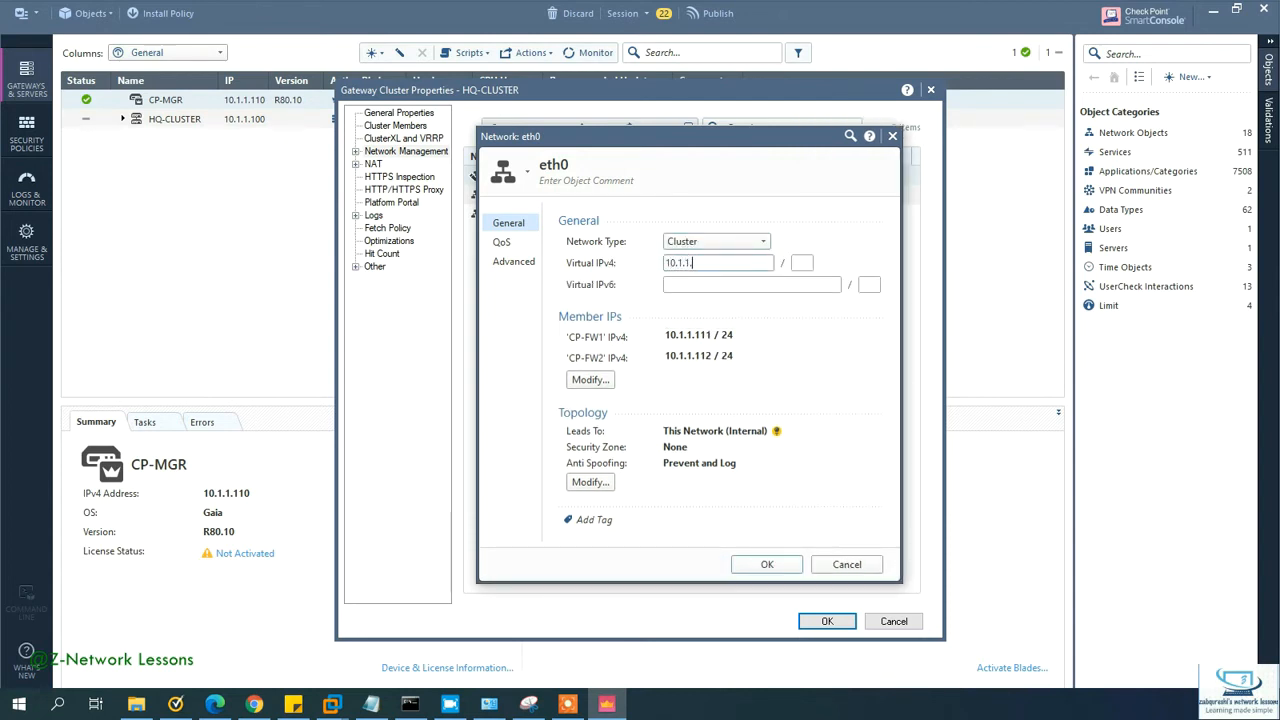
key(Tab)
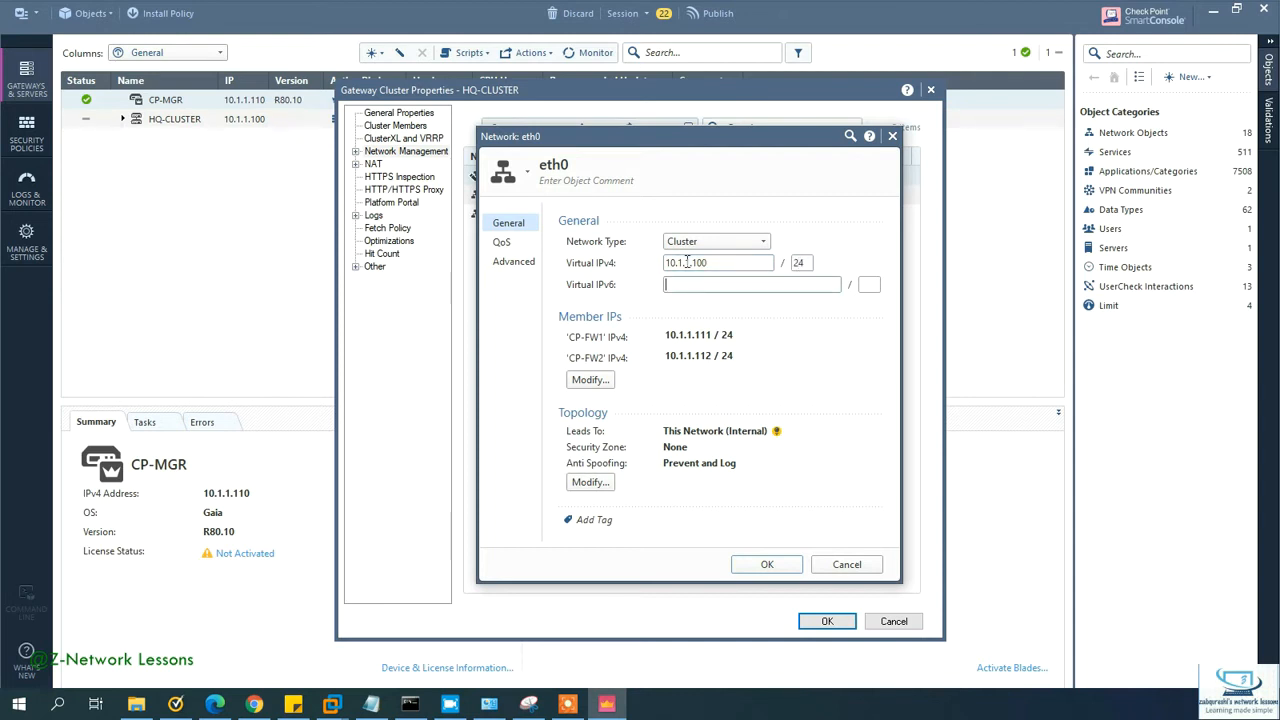
key(Tab)
drag(686, 339, 708, 357)
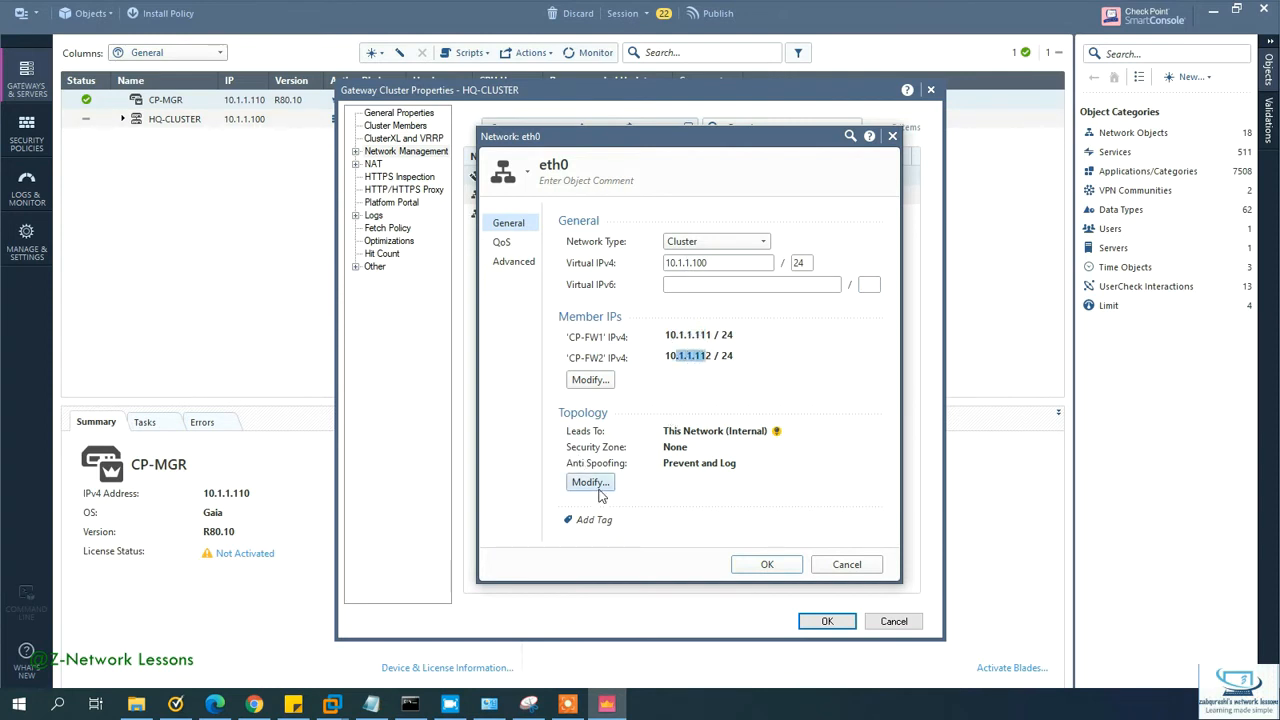
click(698, 440)
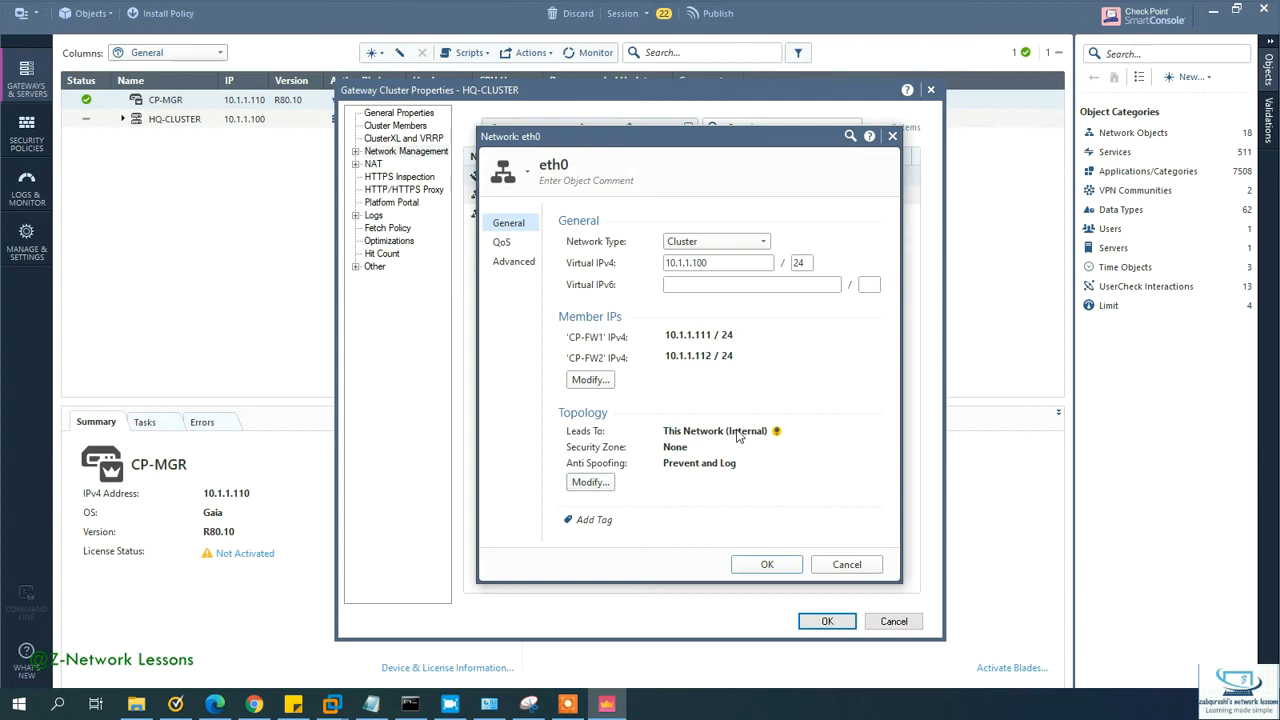
Step: Assign eth0 to a newly created Inside security zone and save the interface
click(590, 482)
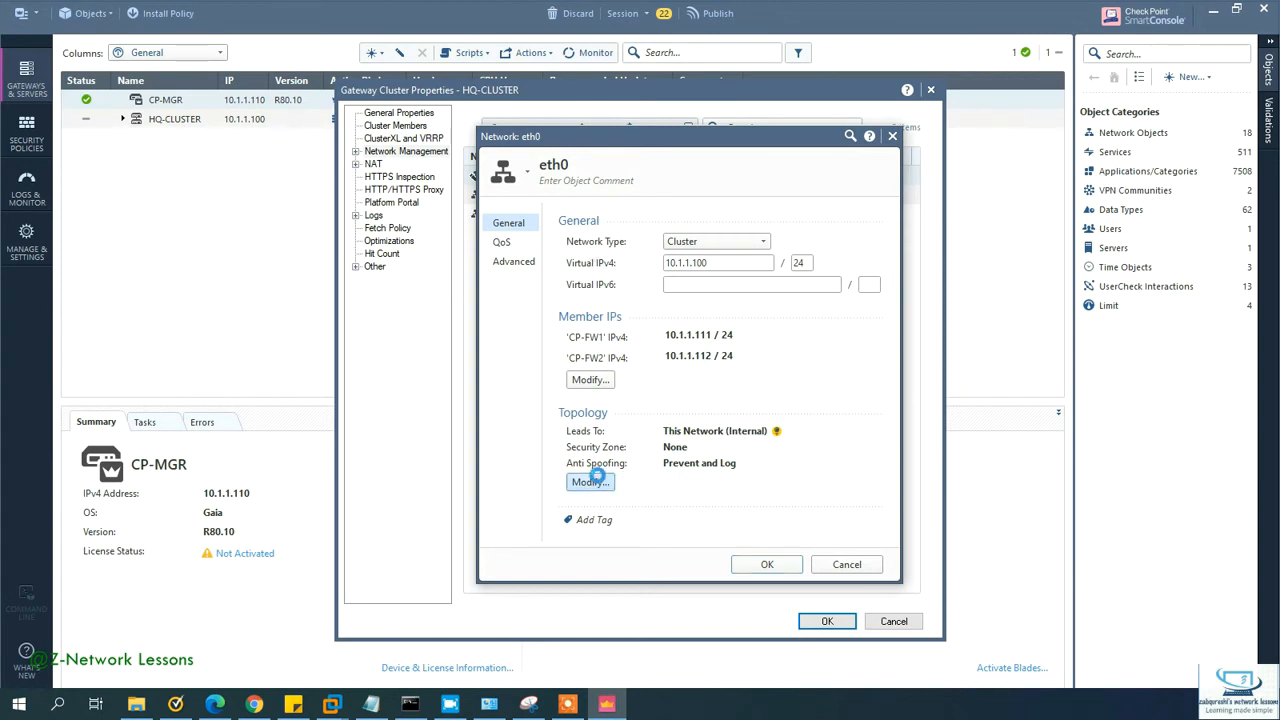
click(537, 393)
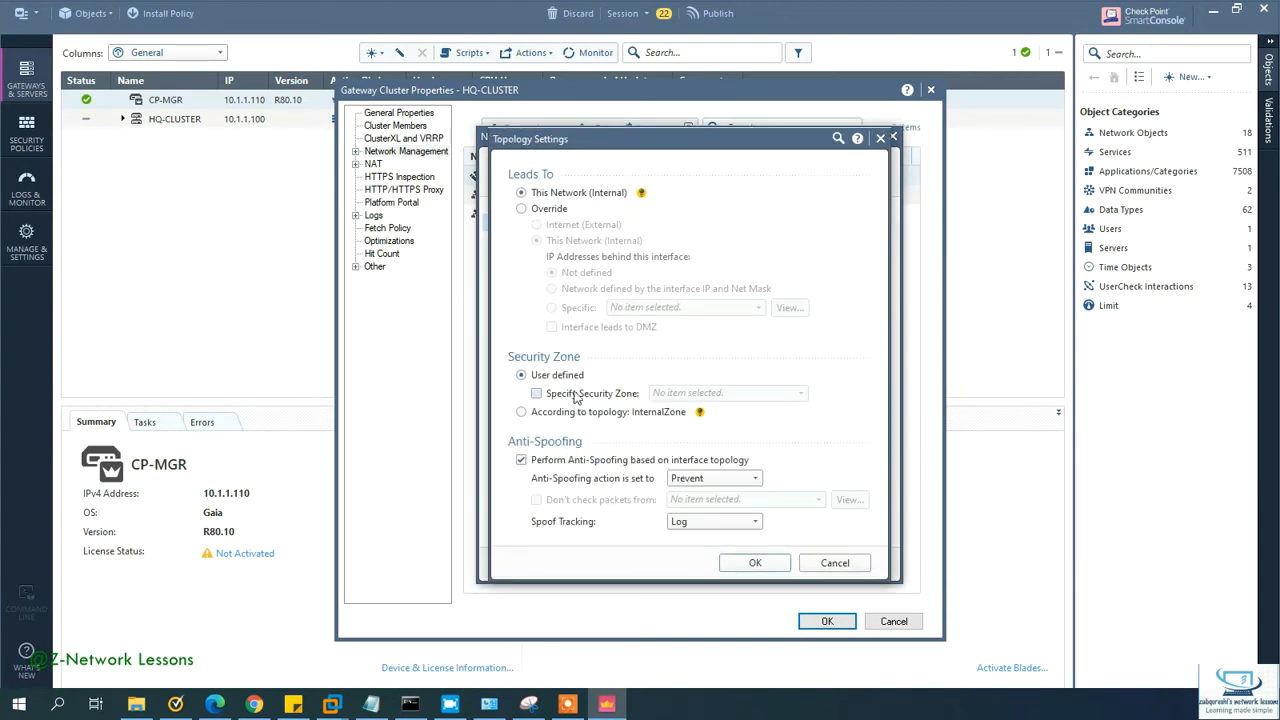
click(700, 393)
scroll(700, 470, down, 1)
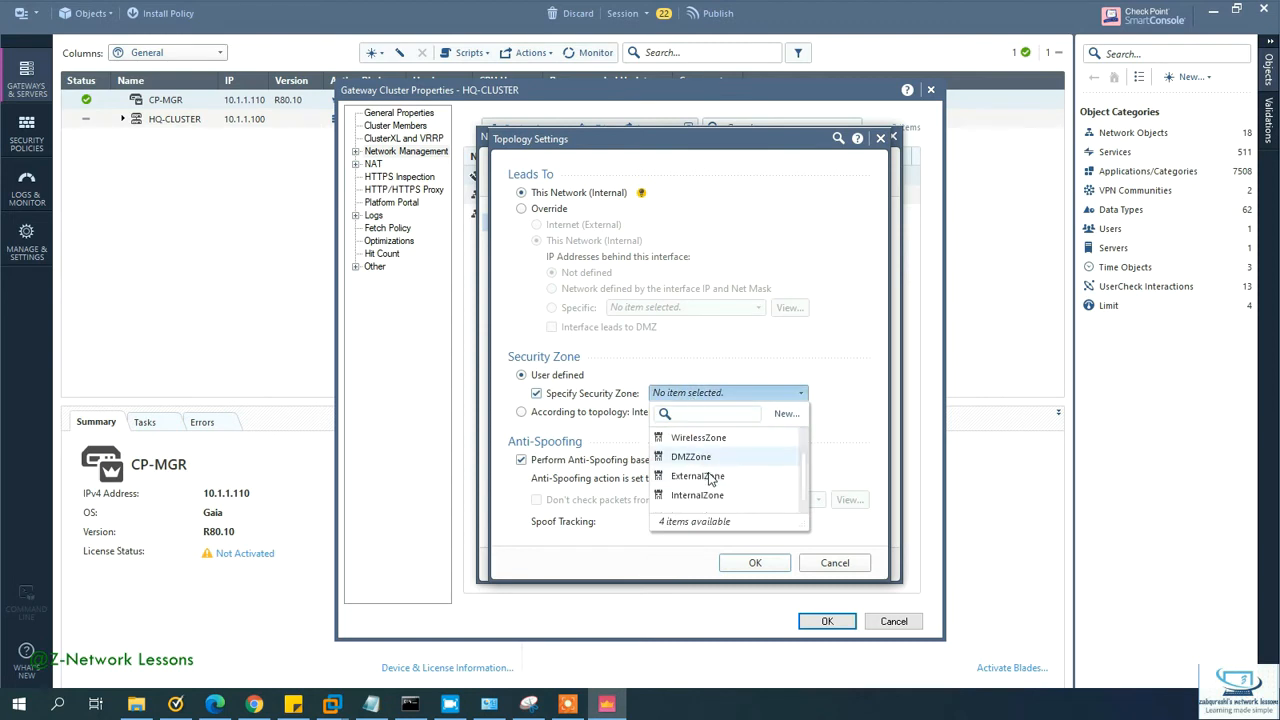
click(783, 414)
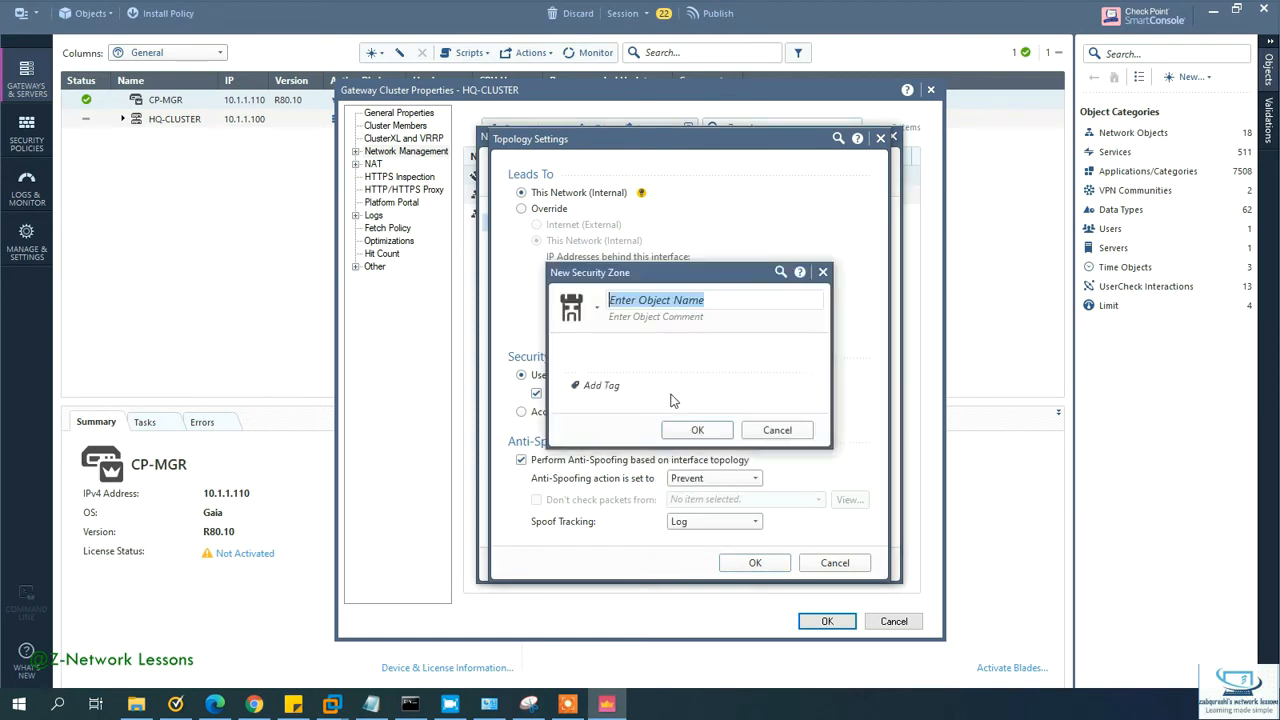
text(Insid)
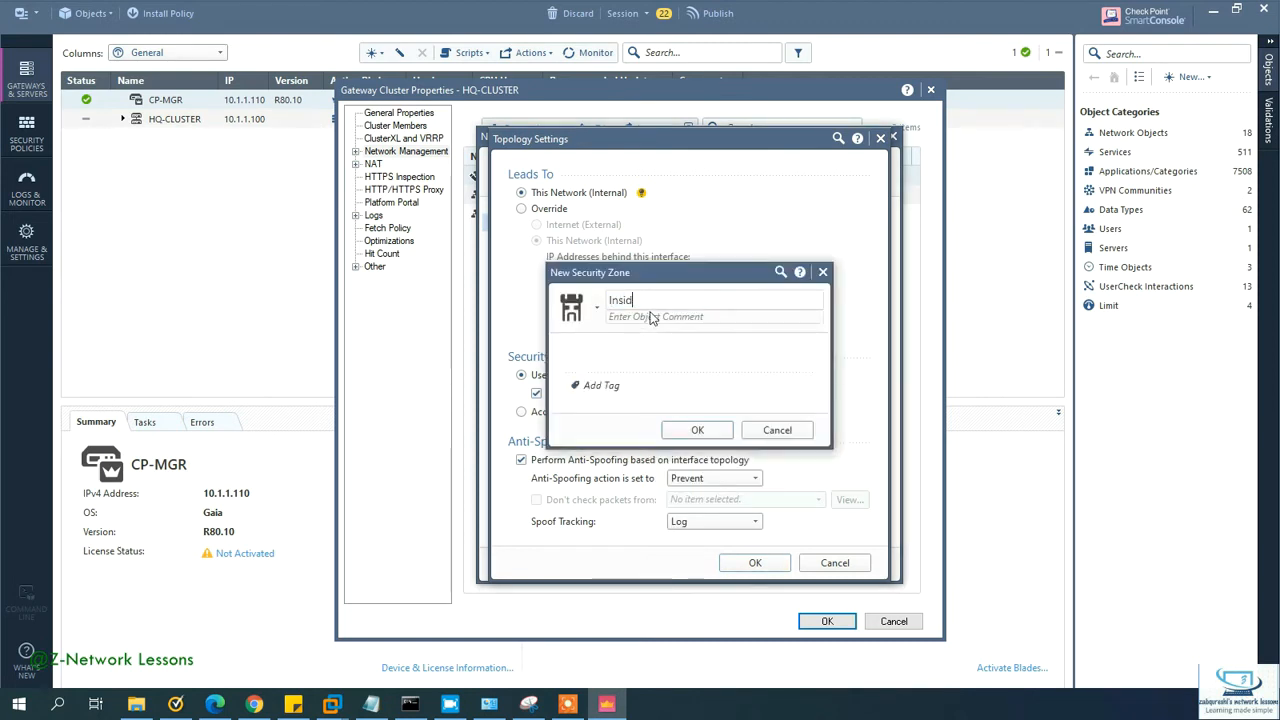
text(e)
click(697, 430)
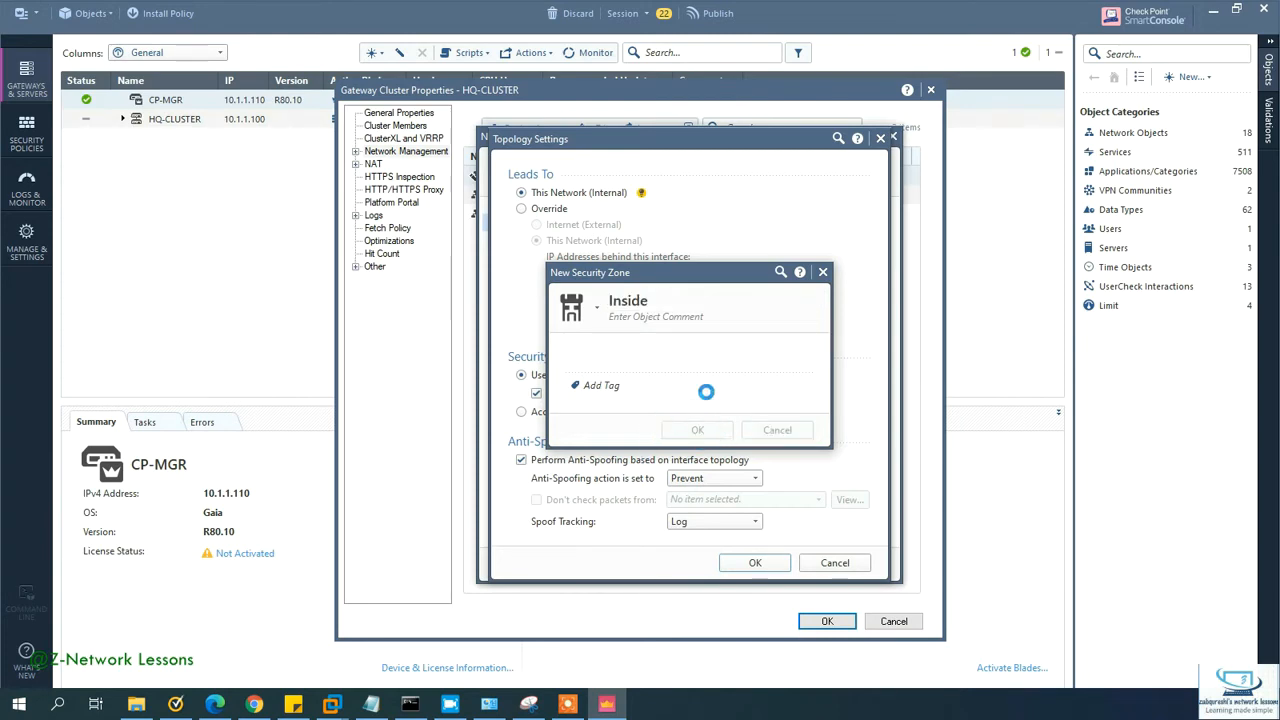
click(754, 565)
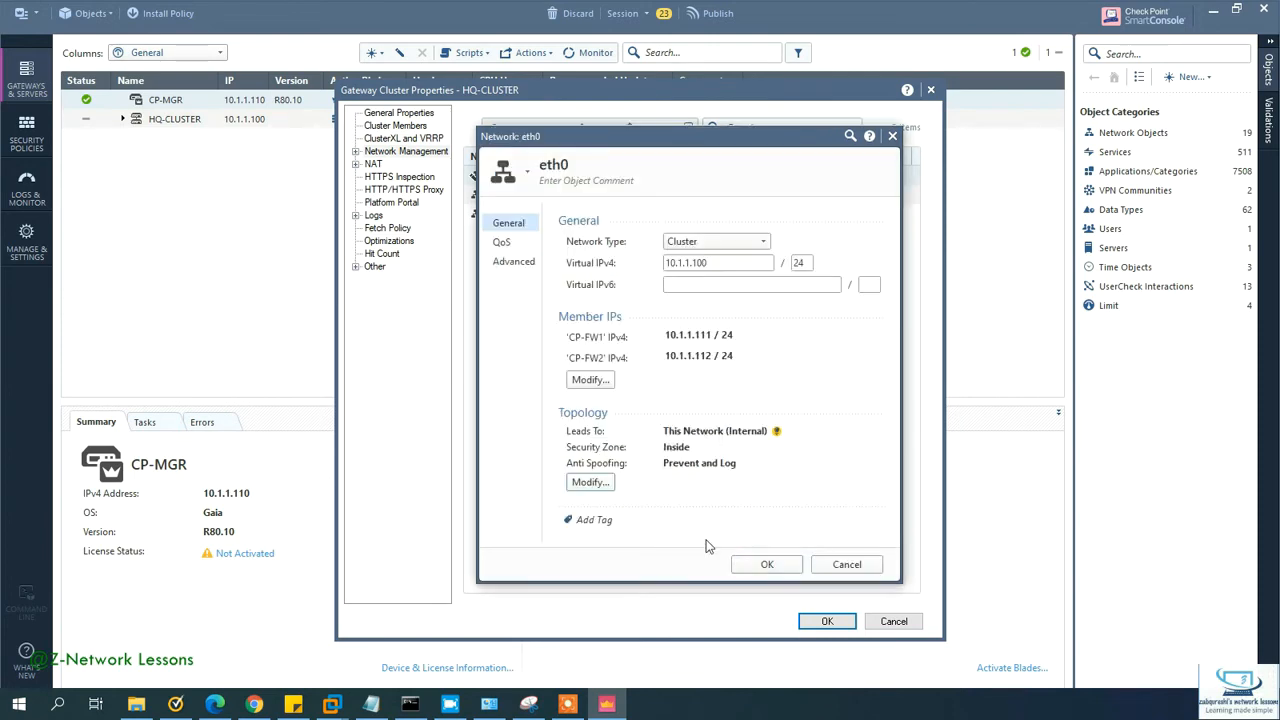
click(768, 566)
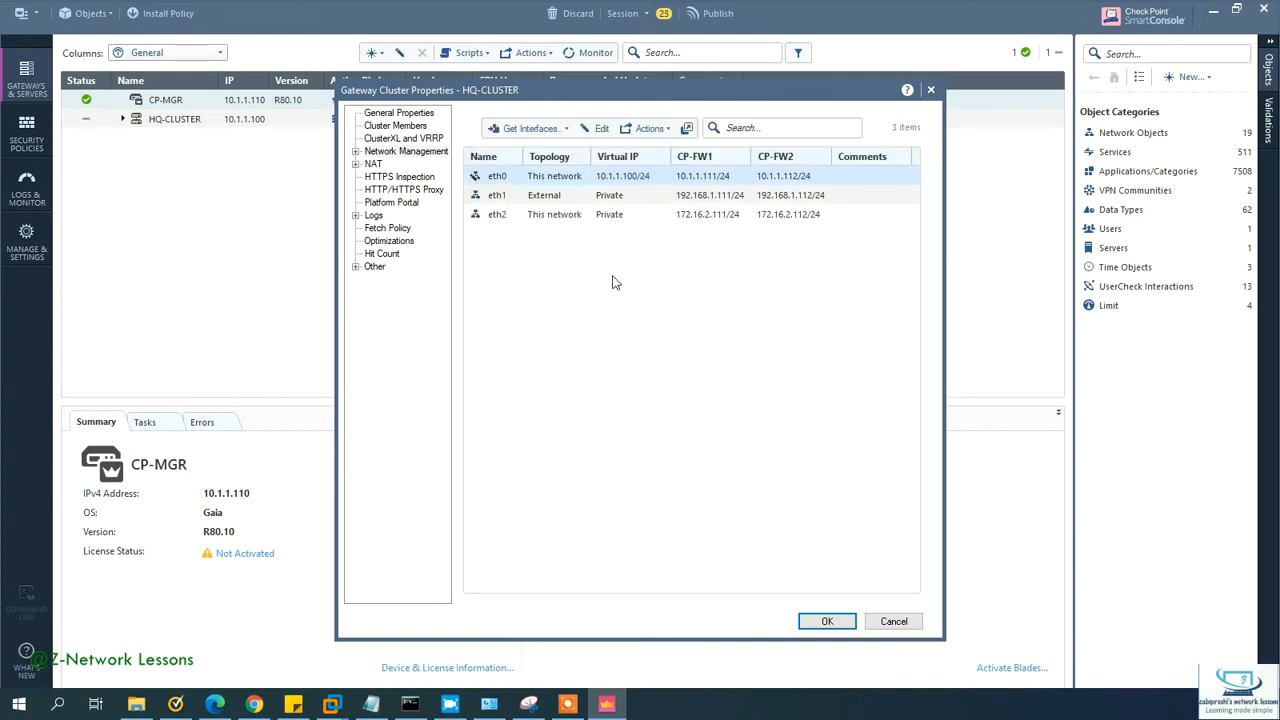
Step: Set eth1's network type to Cluster with virtual IP 192.168.1.100/24
click(614, 198)
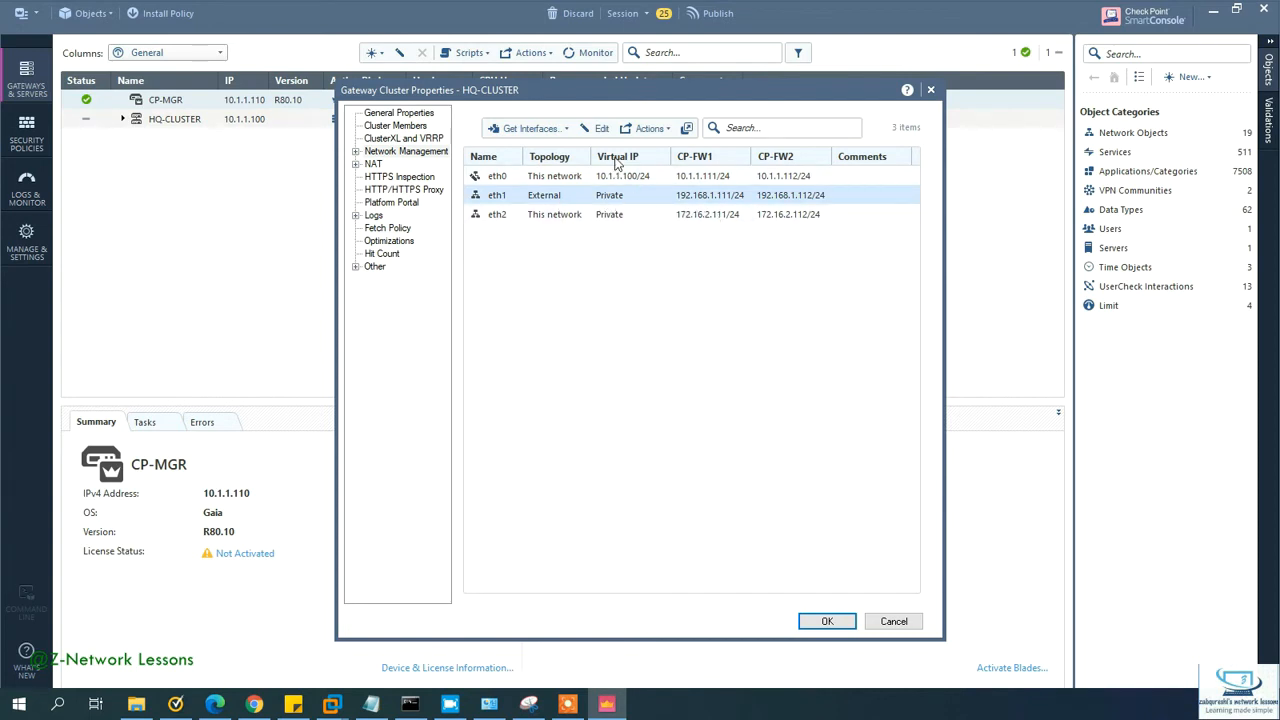
click(592, 128)
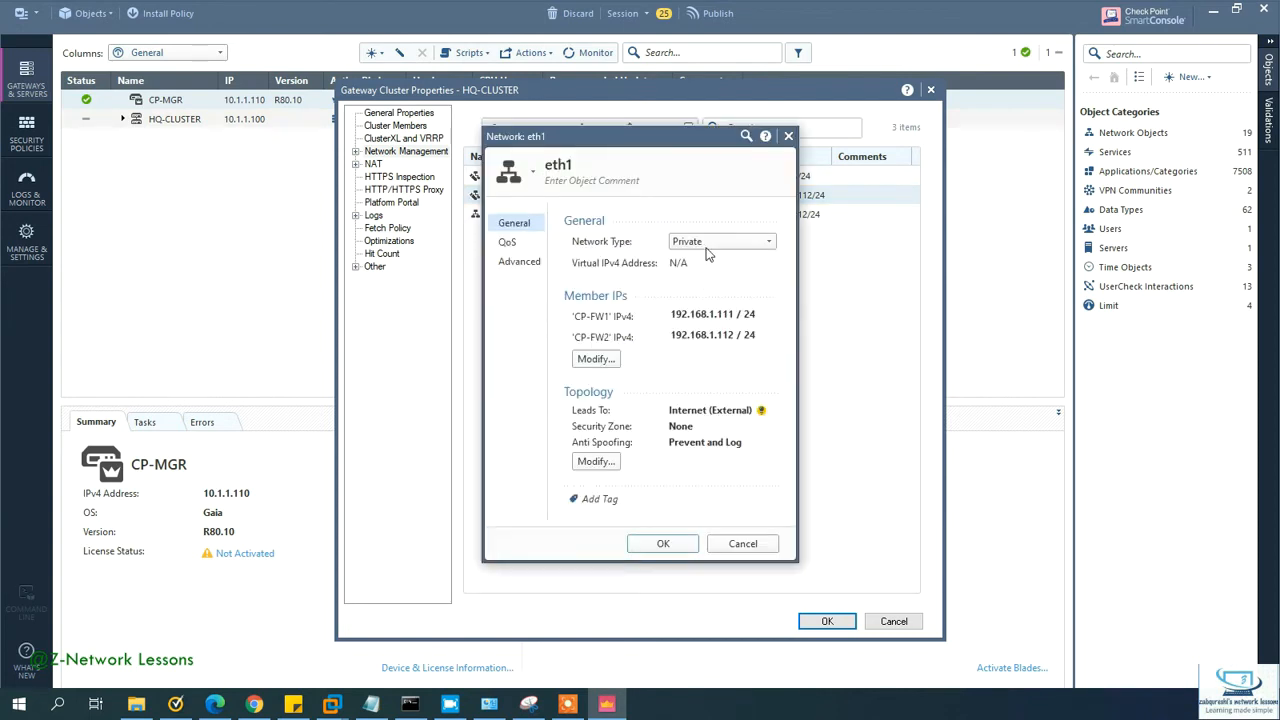
click(709, 244)
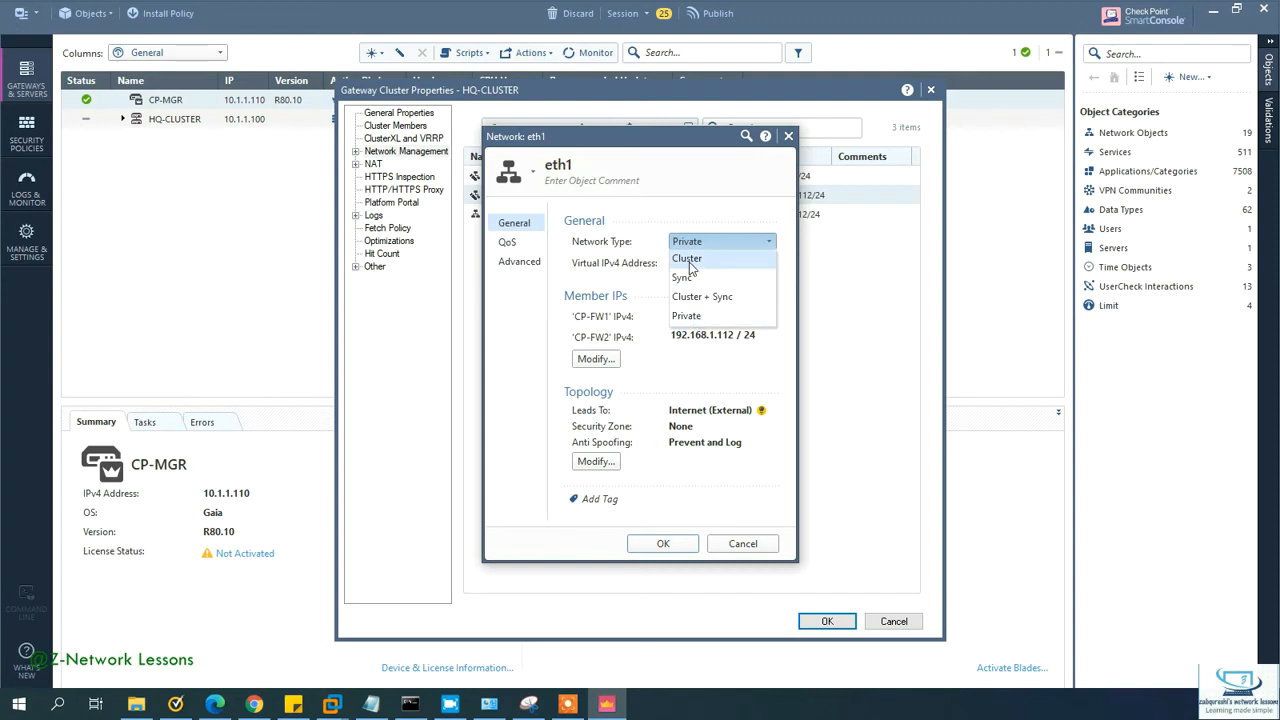
click(688, 259)
click(705, 263)
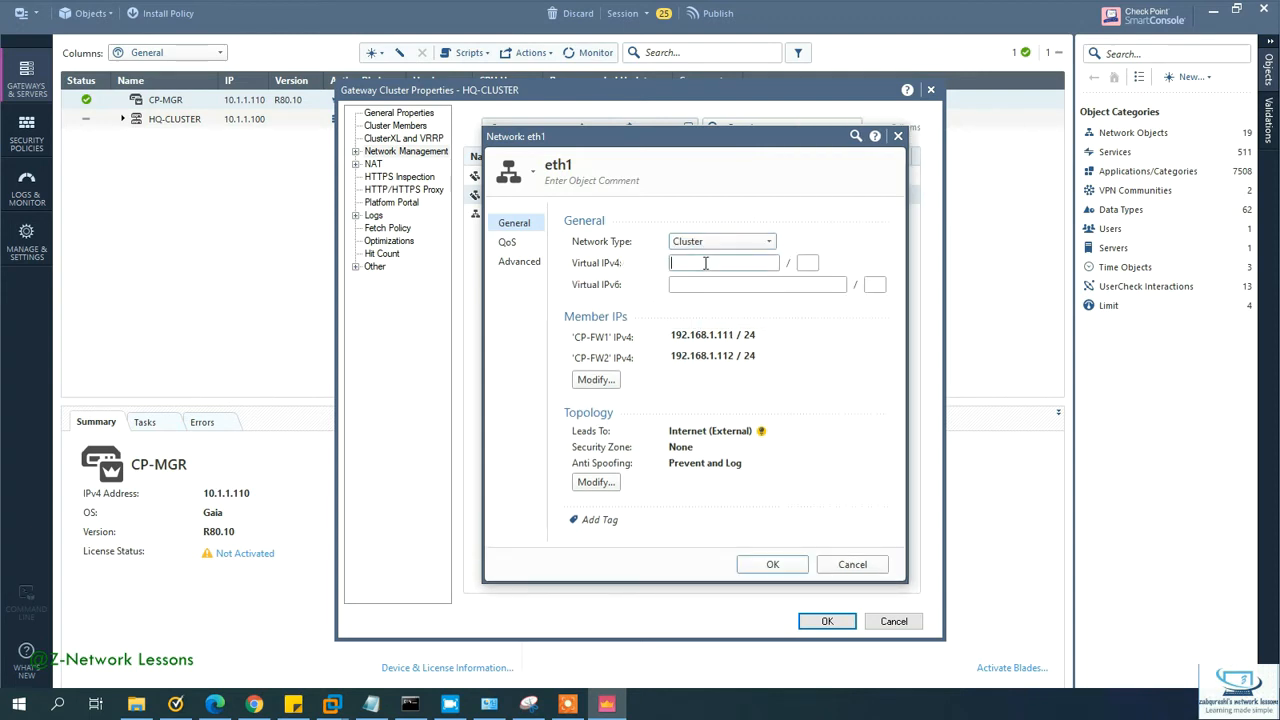
text(192.168.1.100)
key(Tab)
Step: Assign eth1 to a newly created Outside security zone and save the interface
click(596, 481)
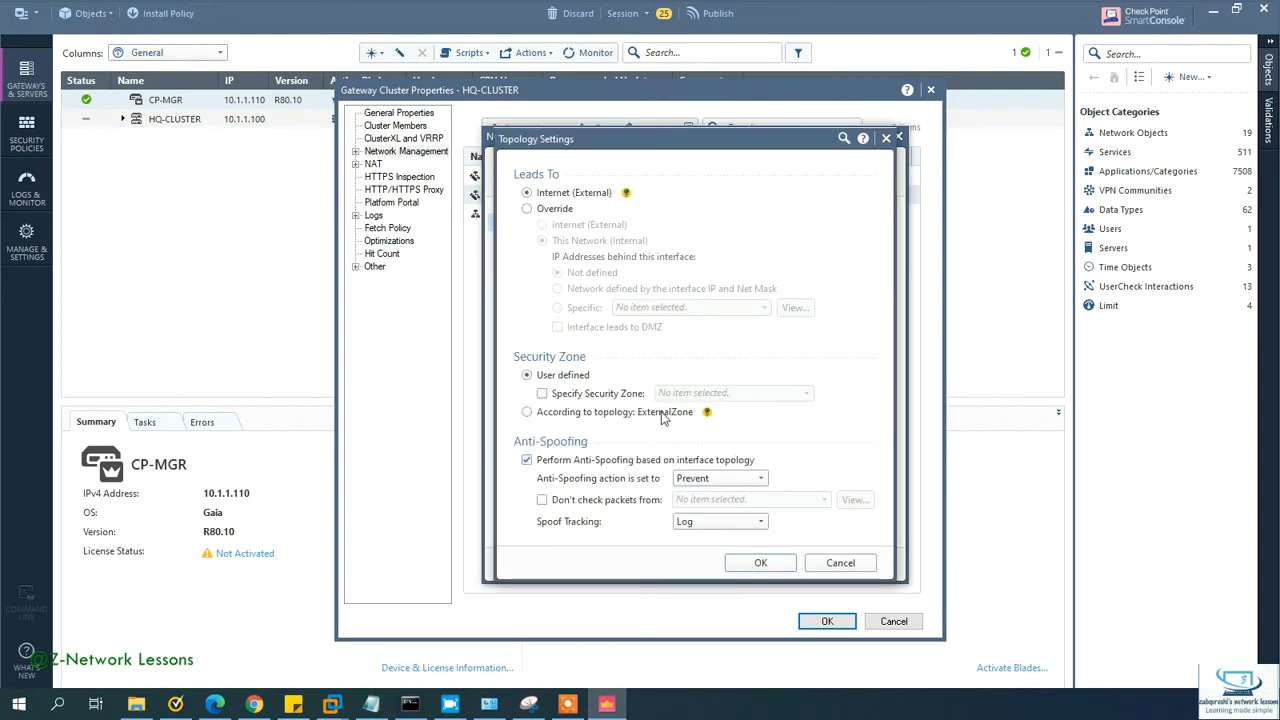
click(588, 394)
click(673, 395)
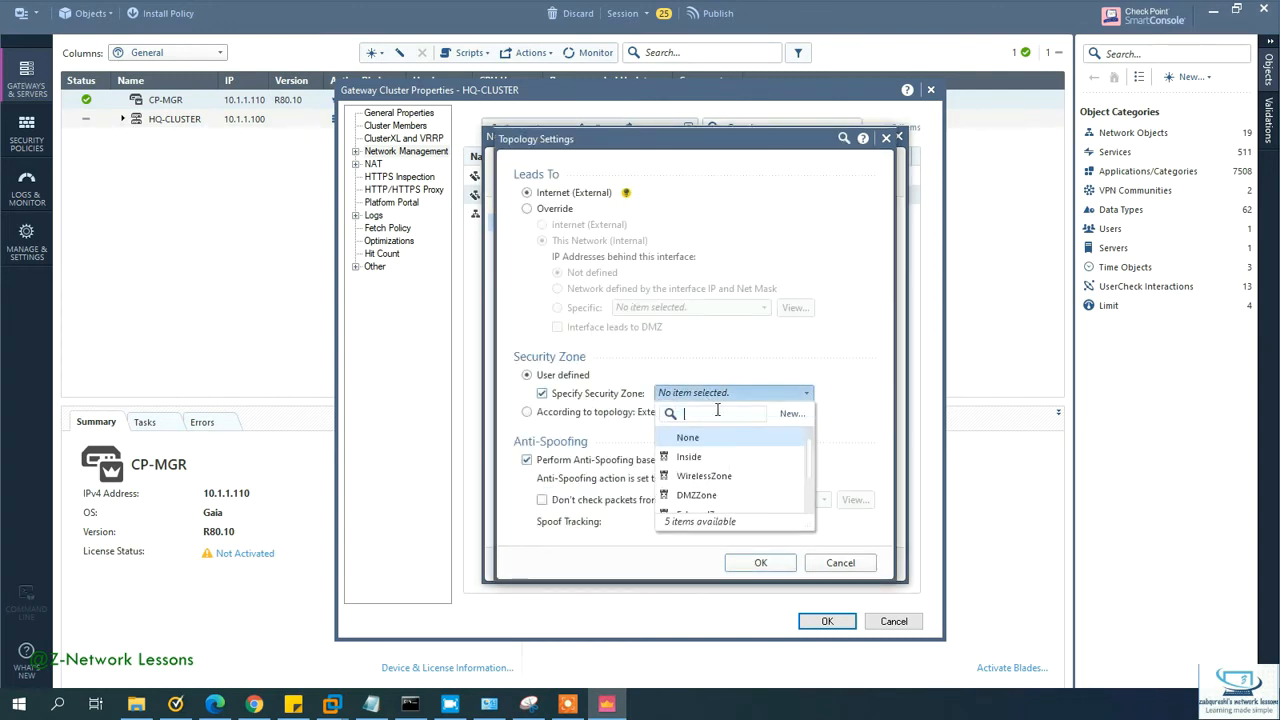
click(788, 415)
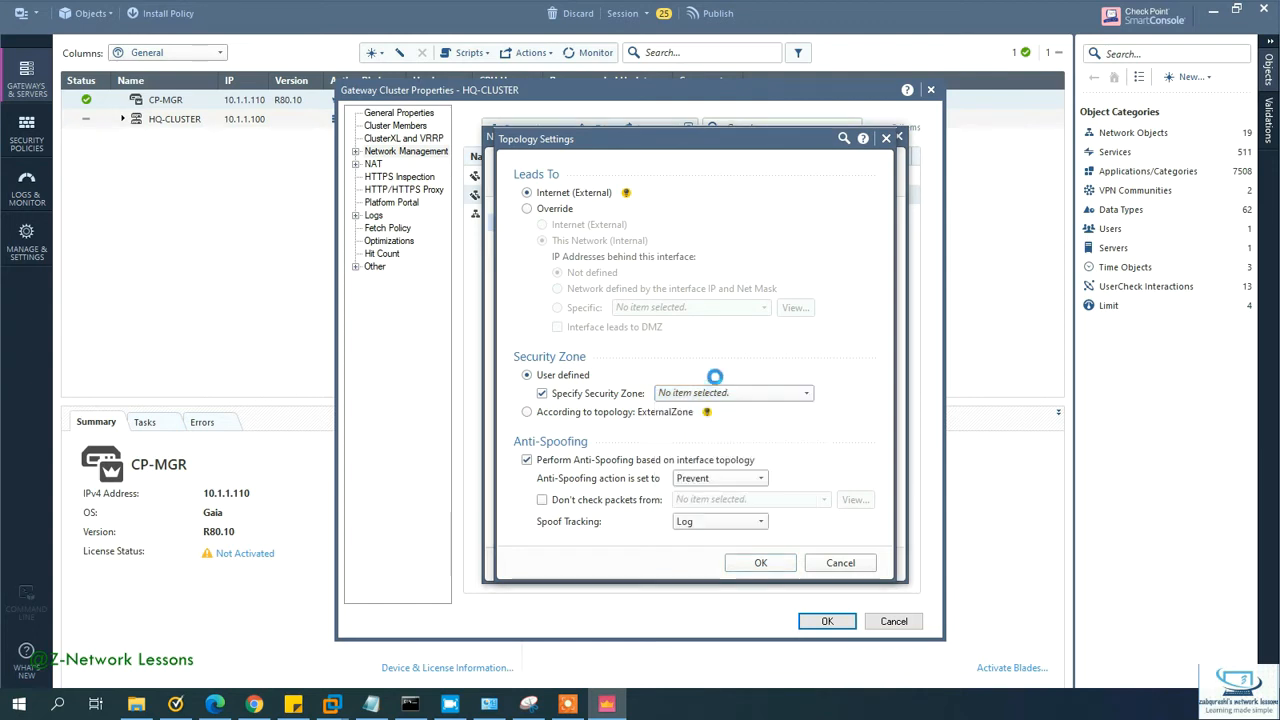
text(Out)
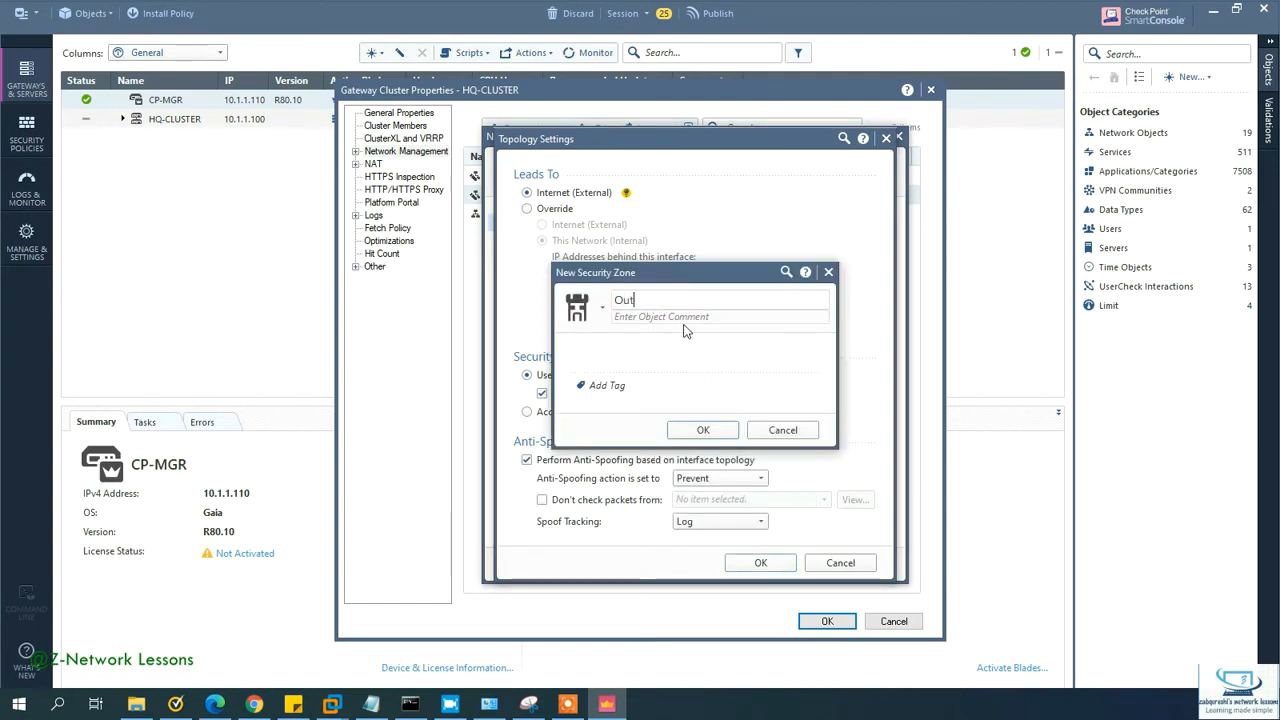
text(side)
key(Return)
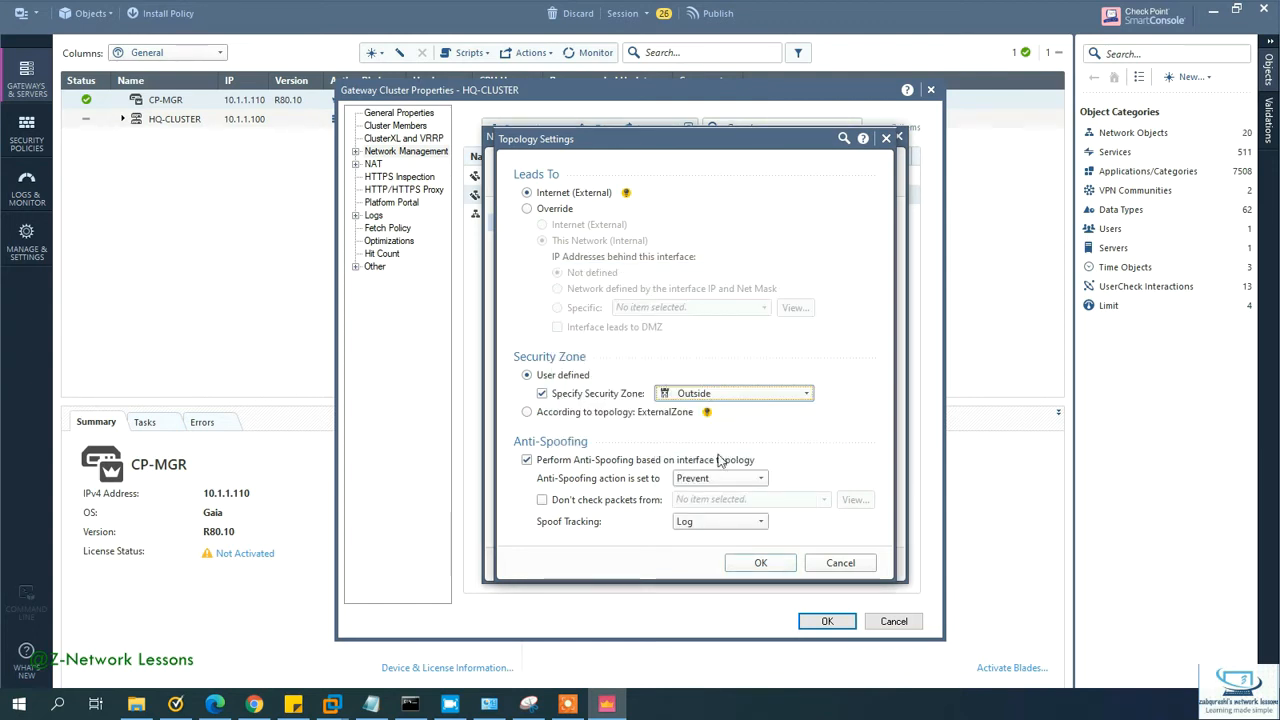
click(763, 564)
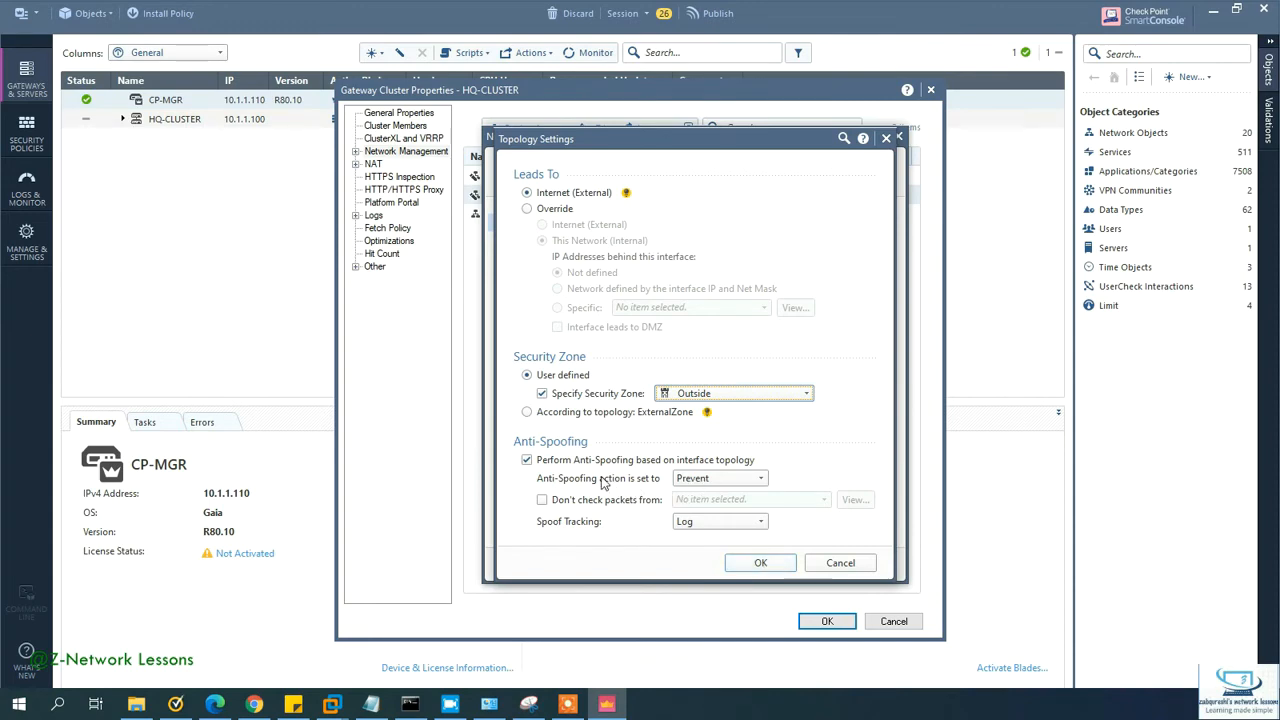
click(756, 563)
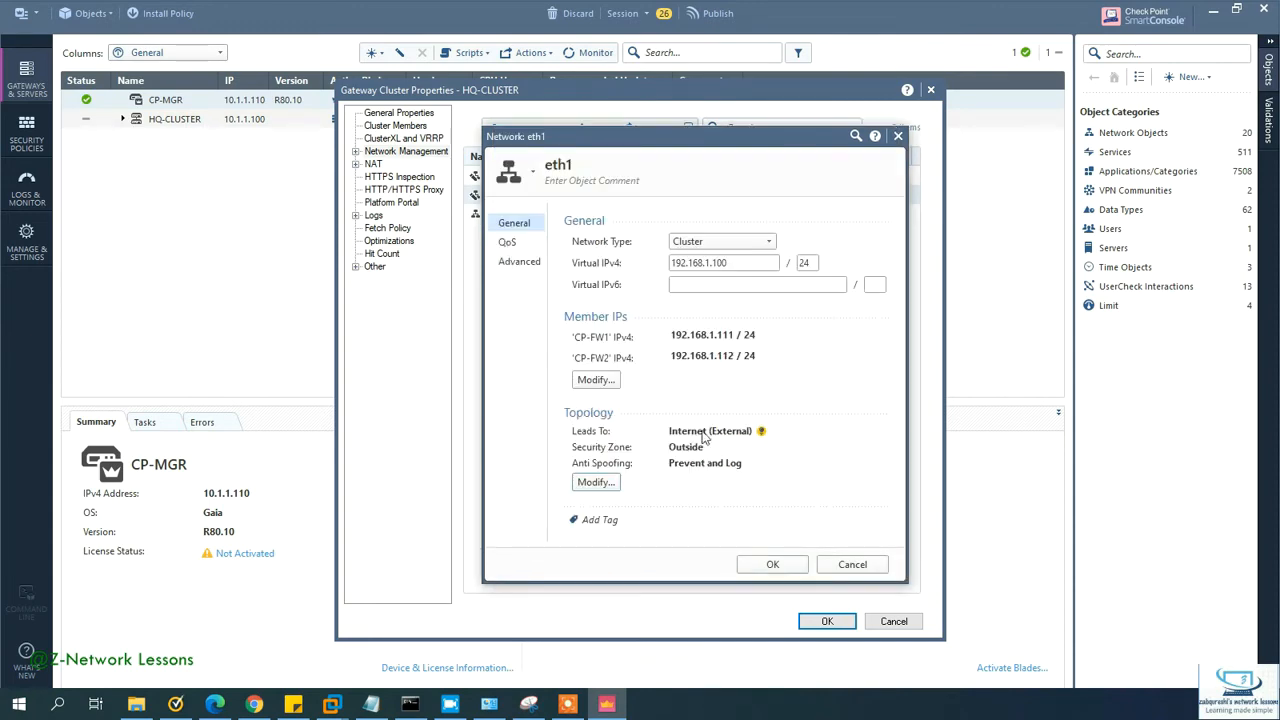
click(775, 564)
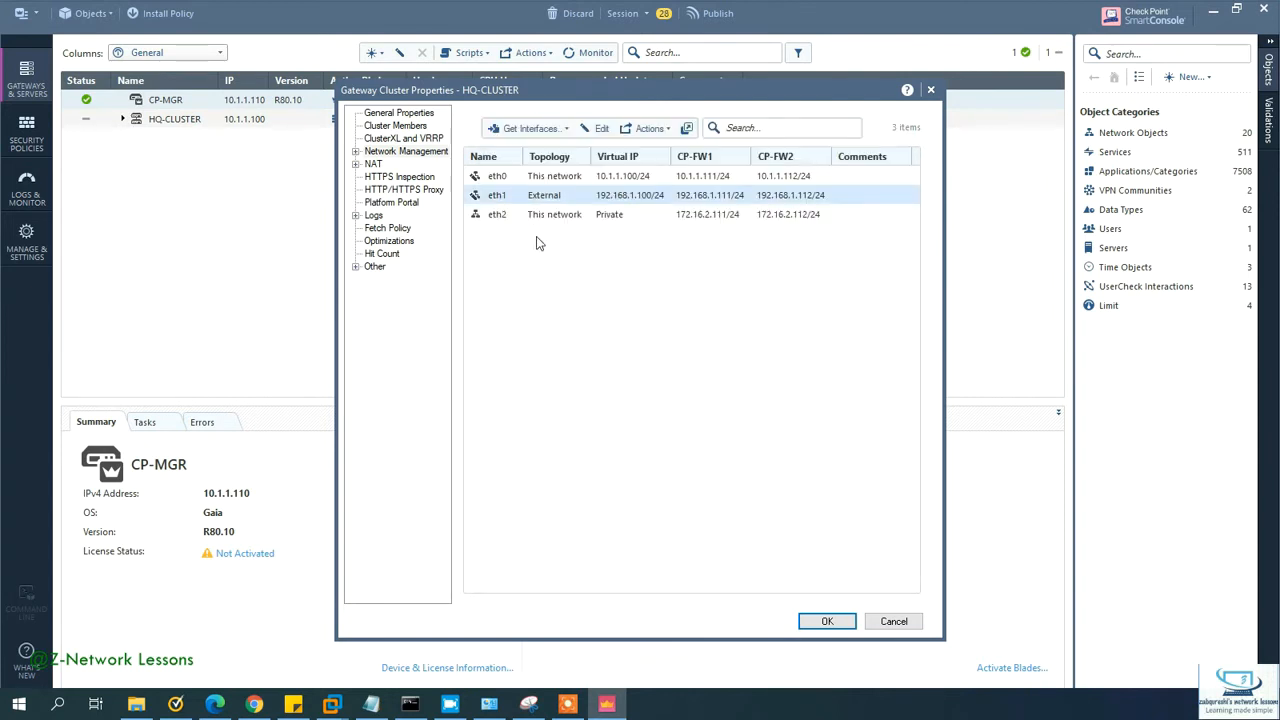
Step: Change HQ-CLUSTER's eth2 interface network type to Sync and confirm
click(562, 216)
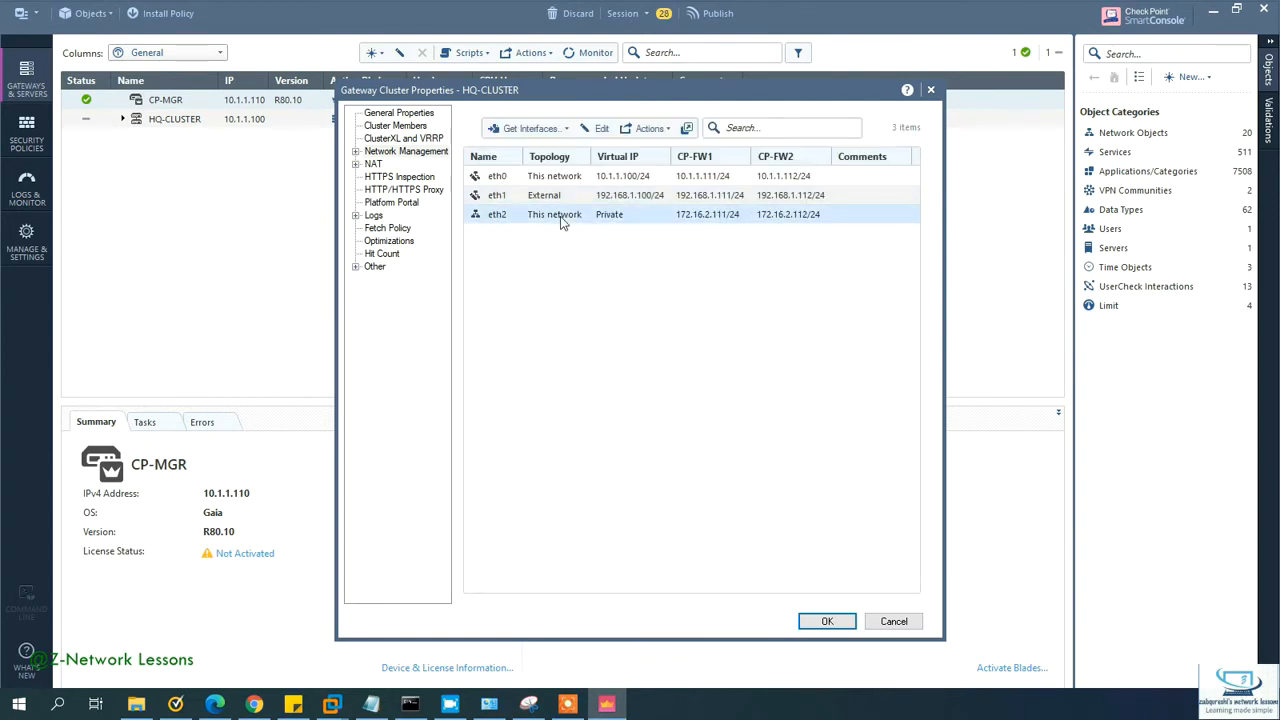
click(600, 128)
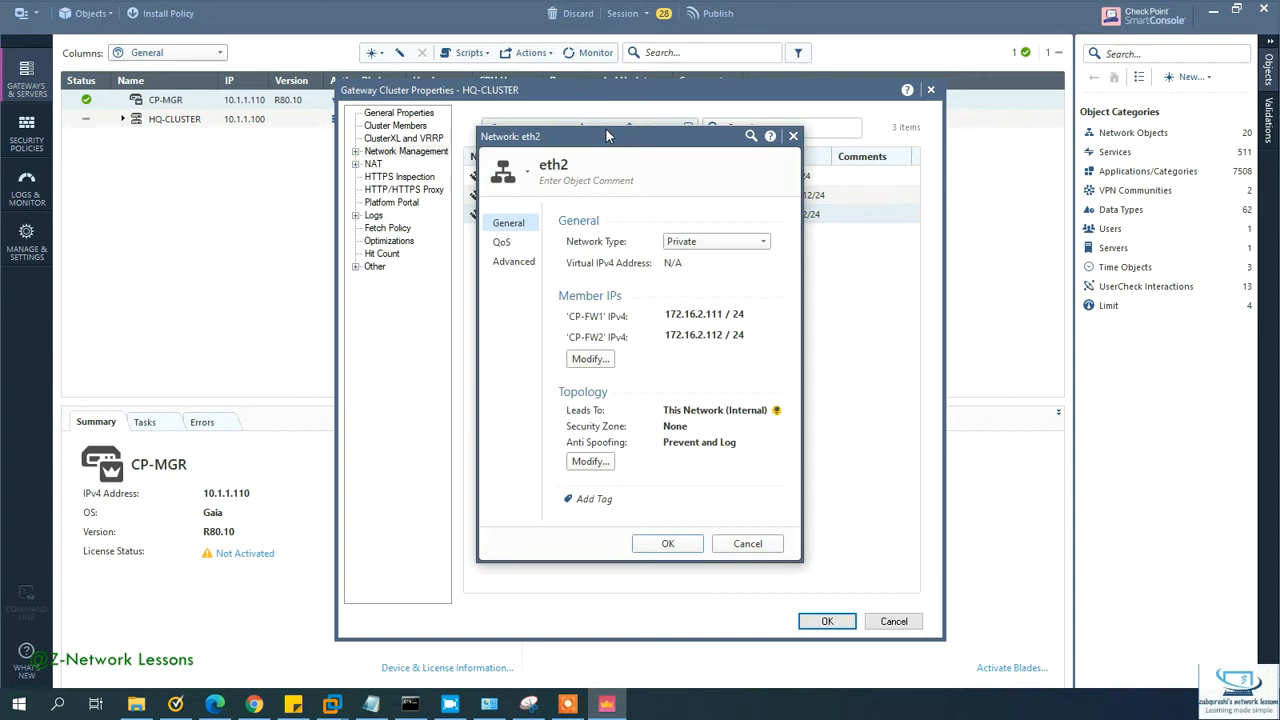
click(735, 242)
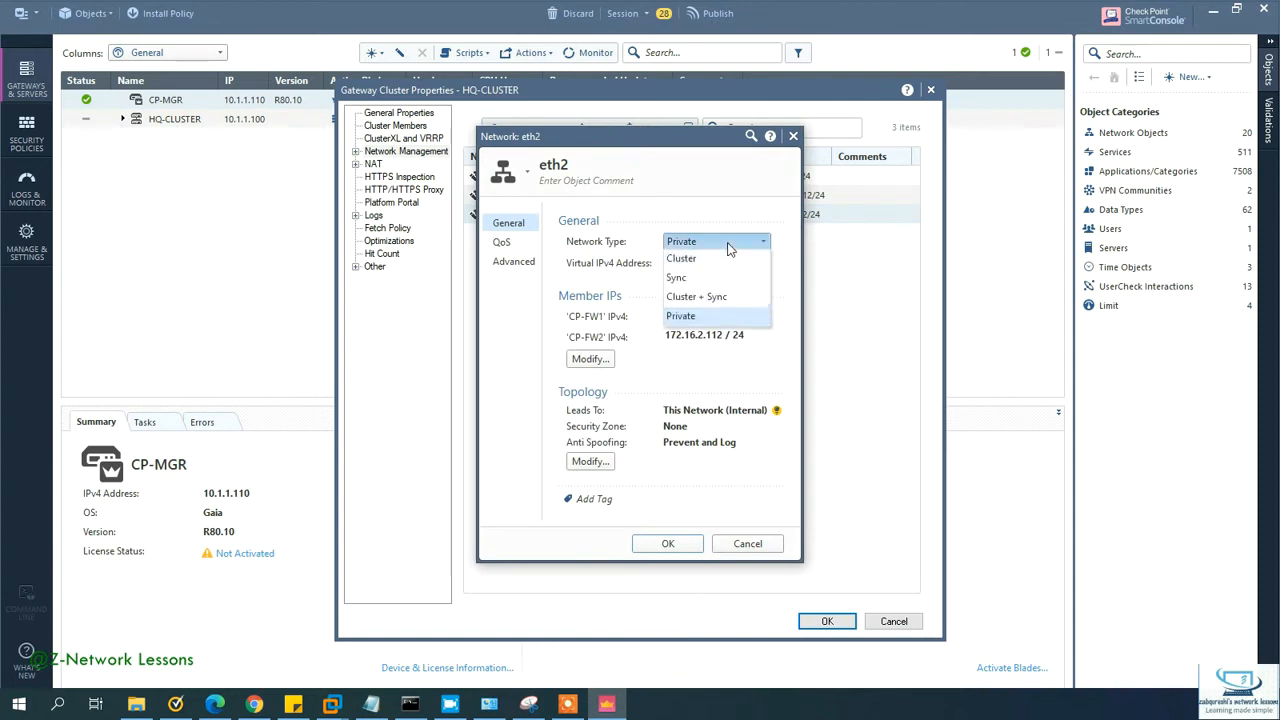
click(694, 279)
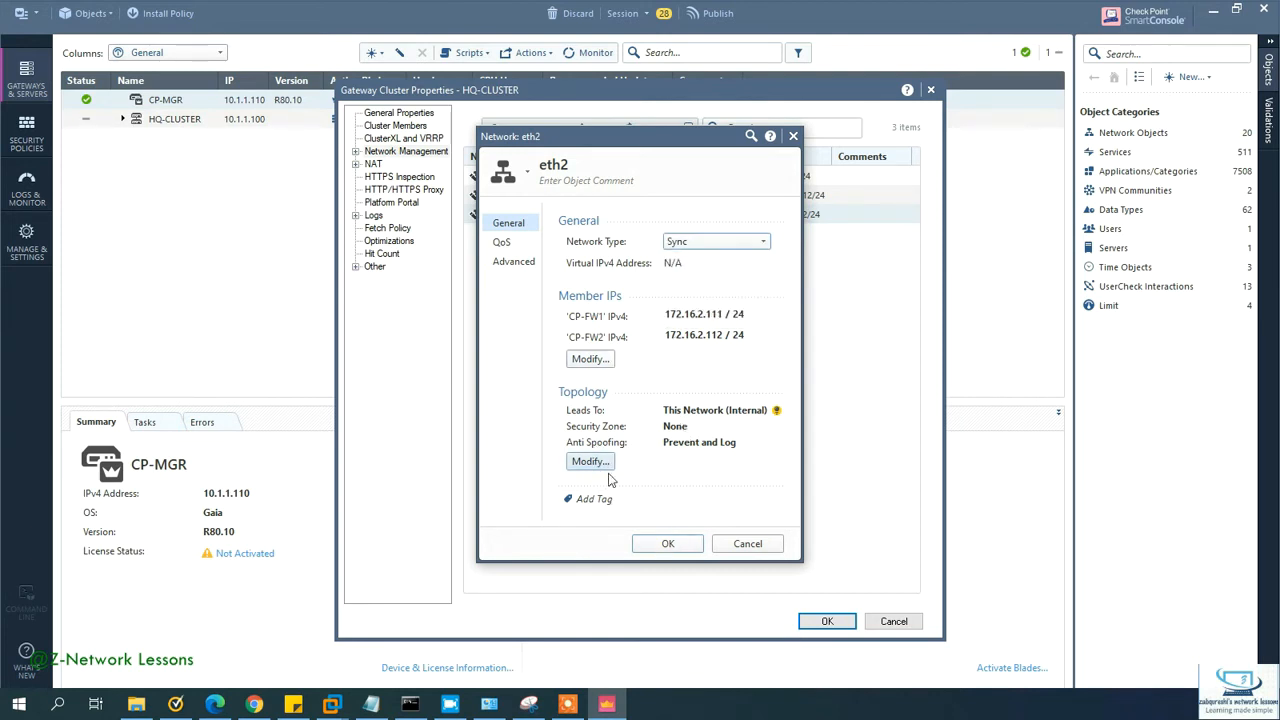
click(667, 543)
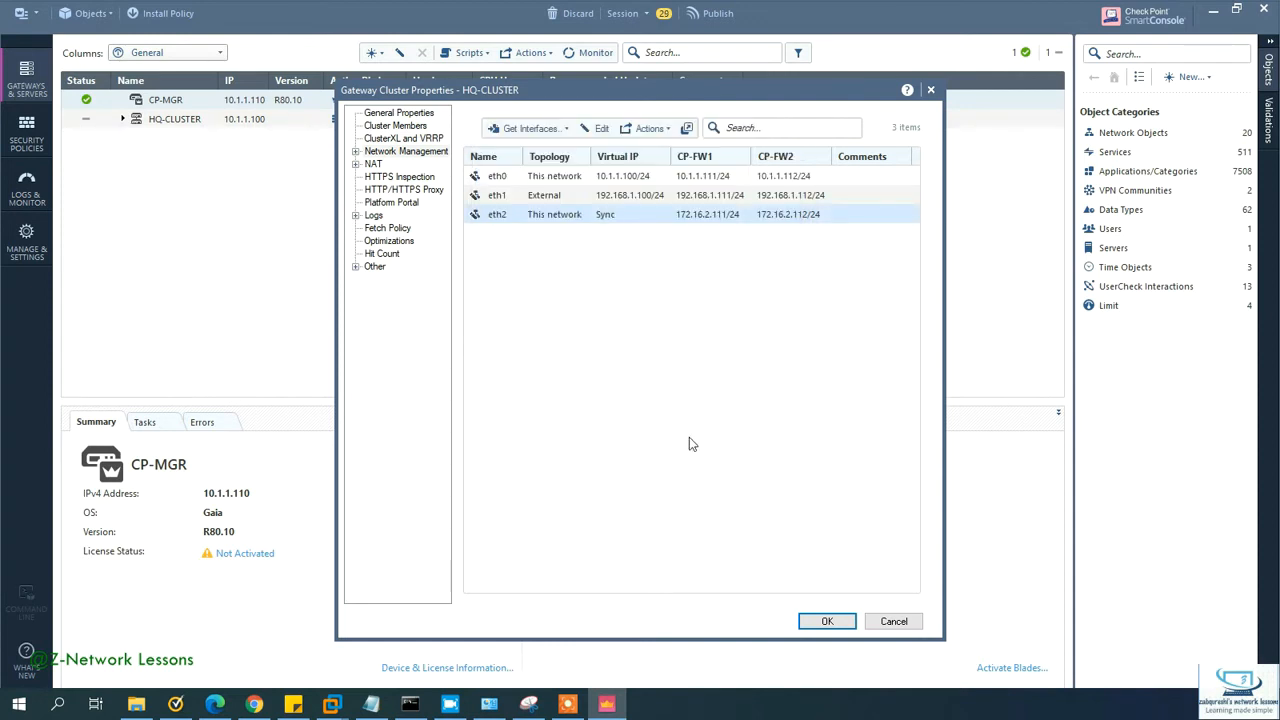
Step: Save HQ-CLUSTER properties, then Publish & Install the Standard policy on HQ-CLUSTER
click(827, 622)
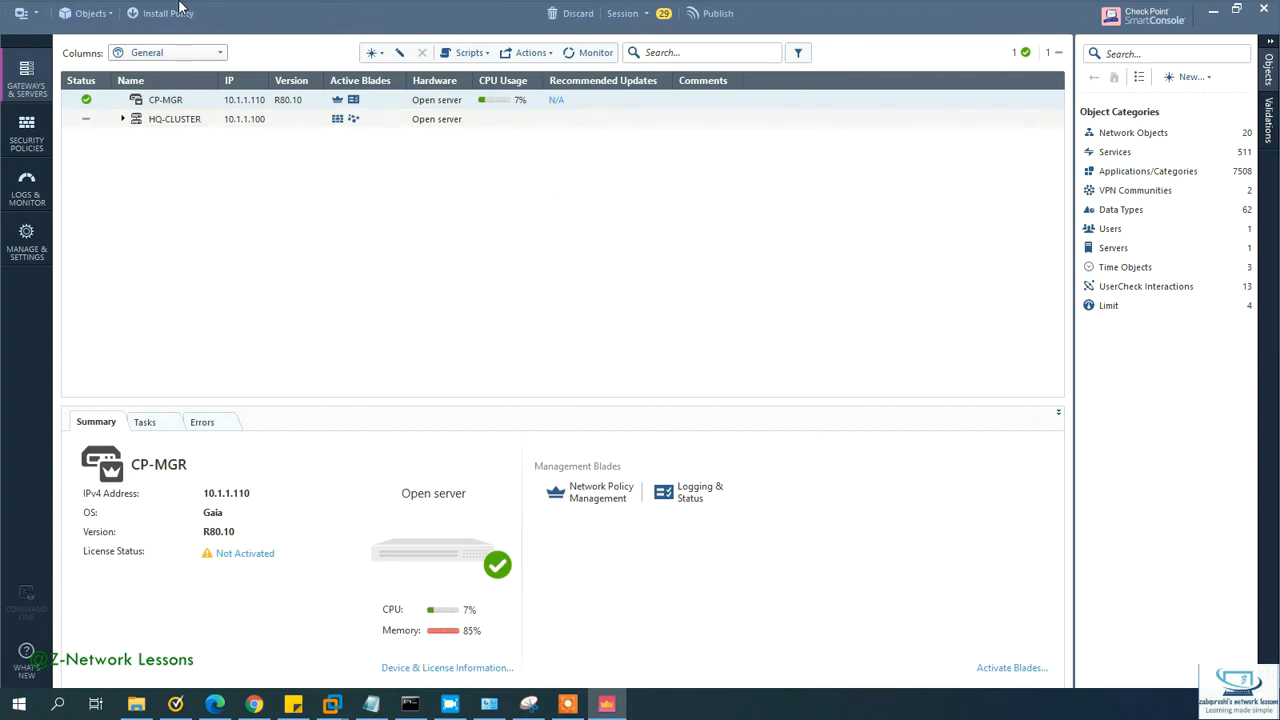
click(178, 20)
click(713, 442)
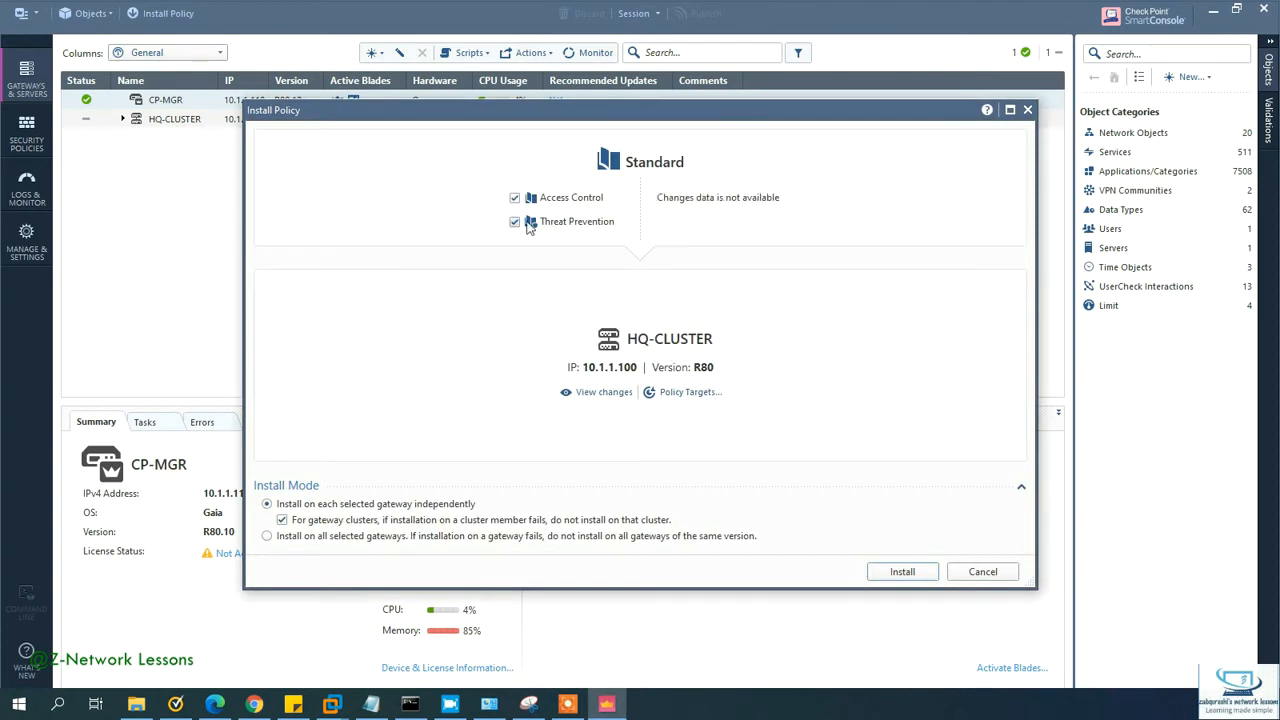
click(902, 571)
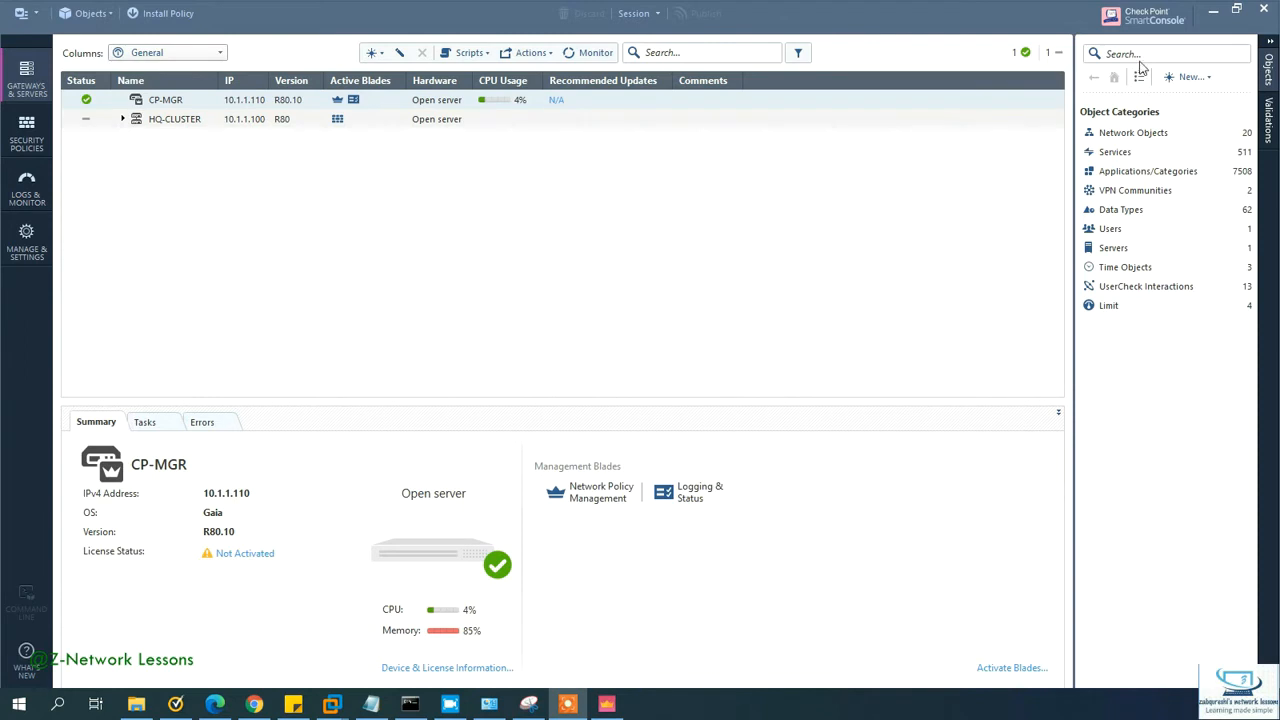
click(1240, 12)
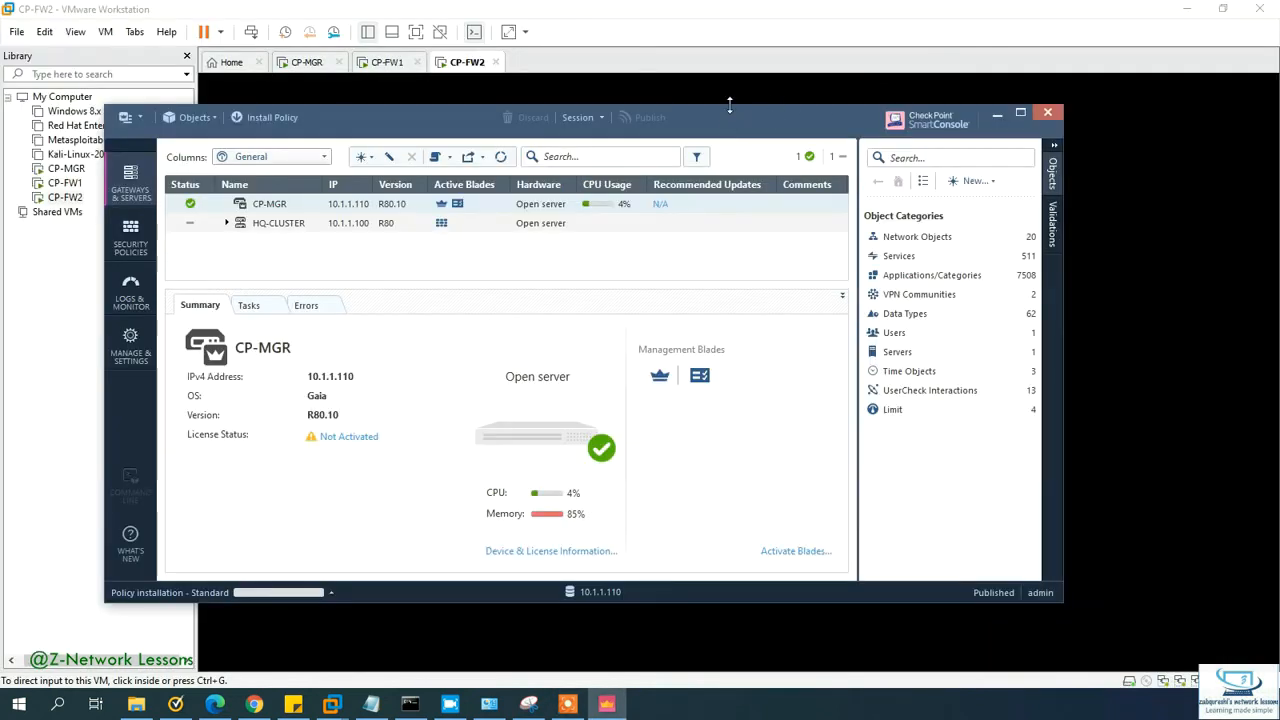
Step: Resize SmartConsole, check installation progress at 50%, then select the Windows 8.x VM
drag(730, 105, 747, 9)
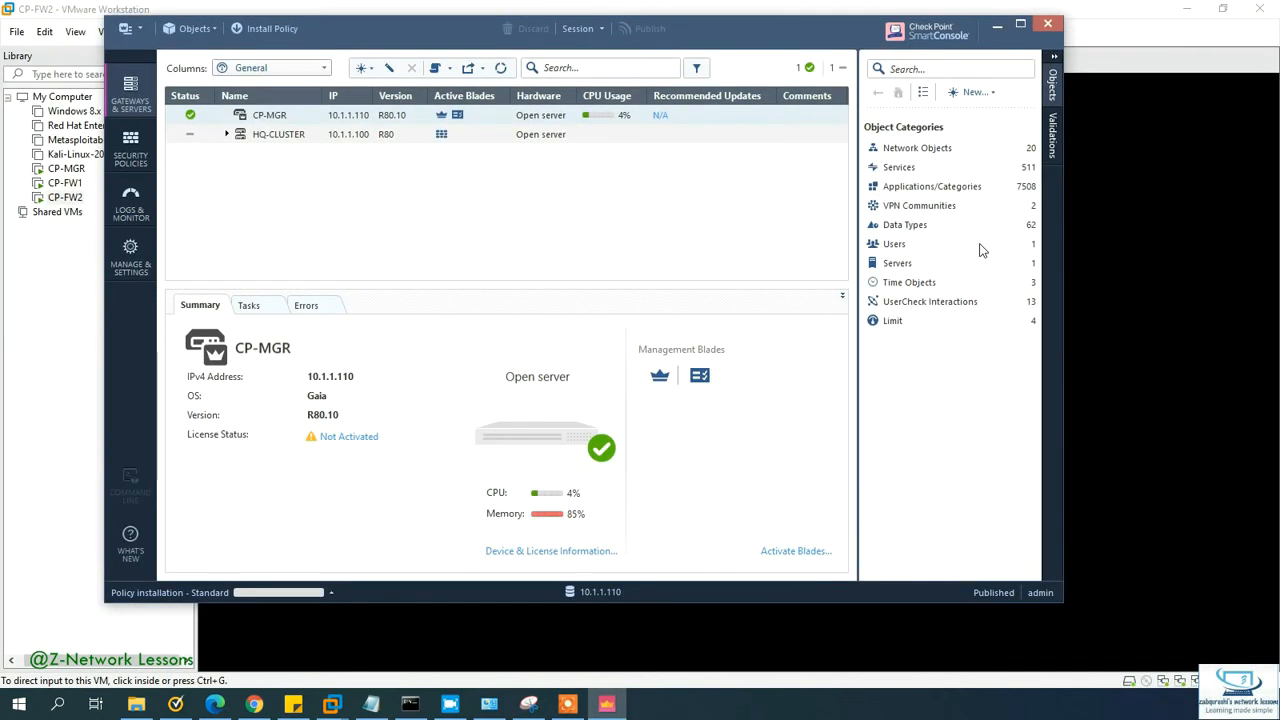
click(1071, 319)
click(606, 703)
drag(1058, 343, 1210, 345)
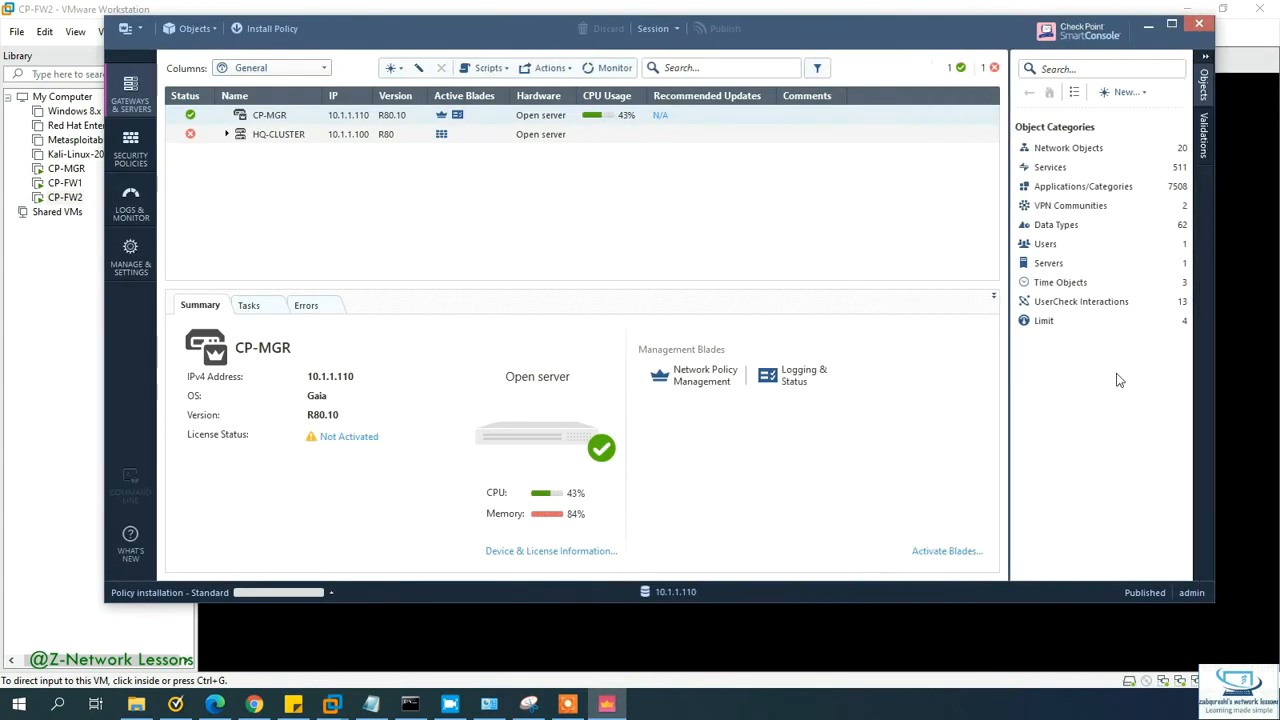
click(331, 591)
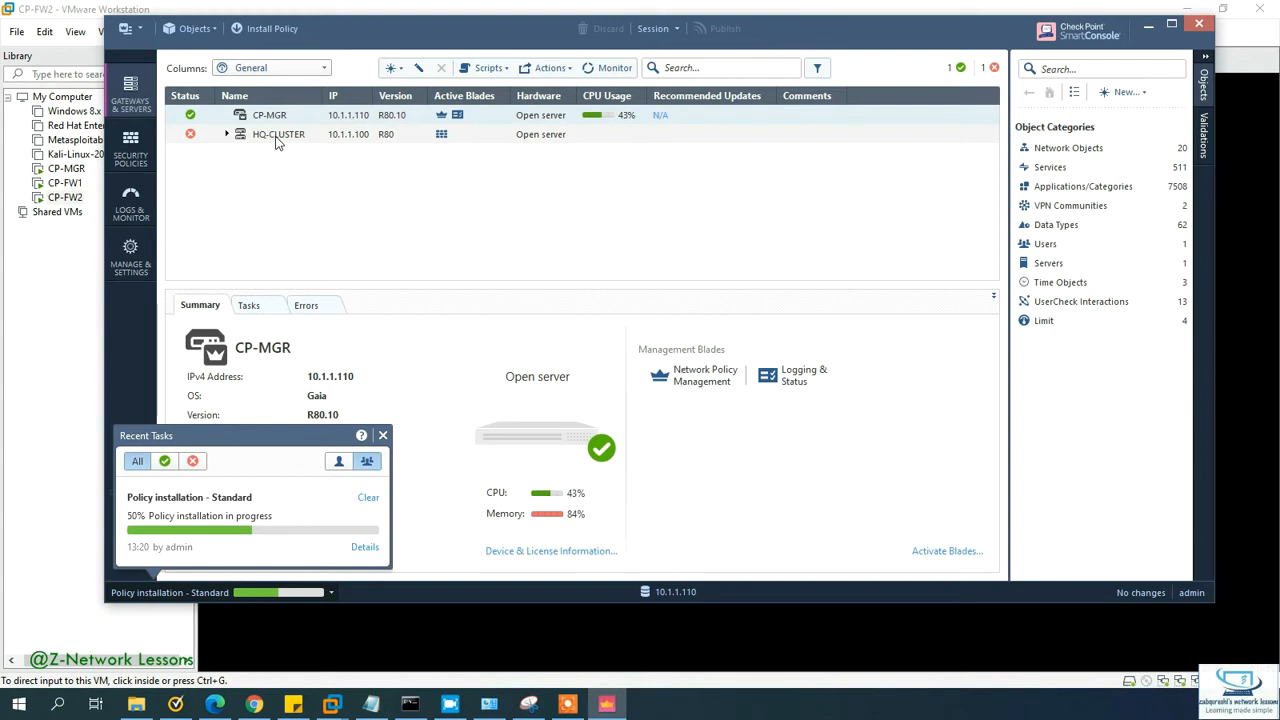
click(80, 111)
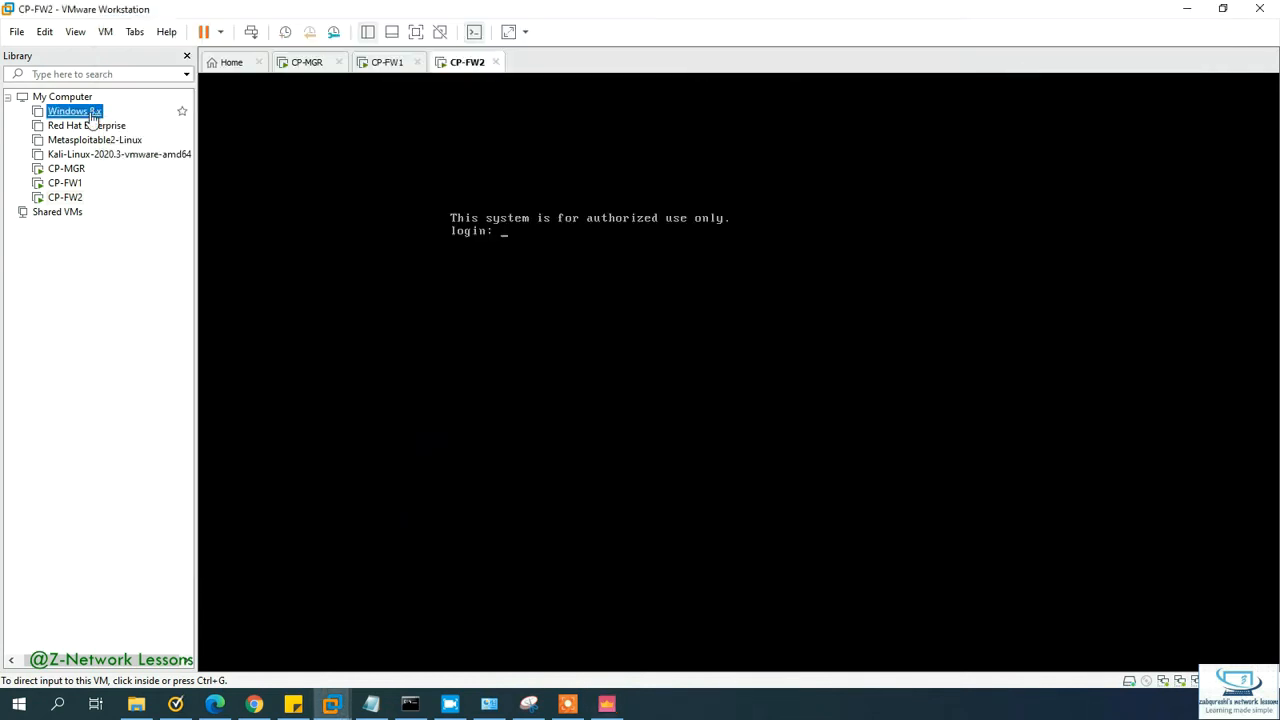
Step: Open the Windows 8.x VM in its own tab and view CP-MGR's settings without changes
right_click(92, 112)
double_click(78, 115)
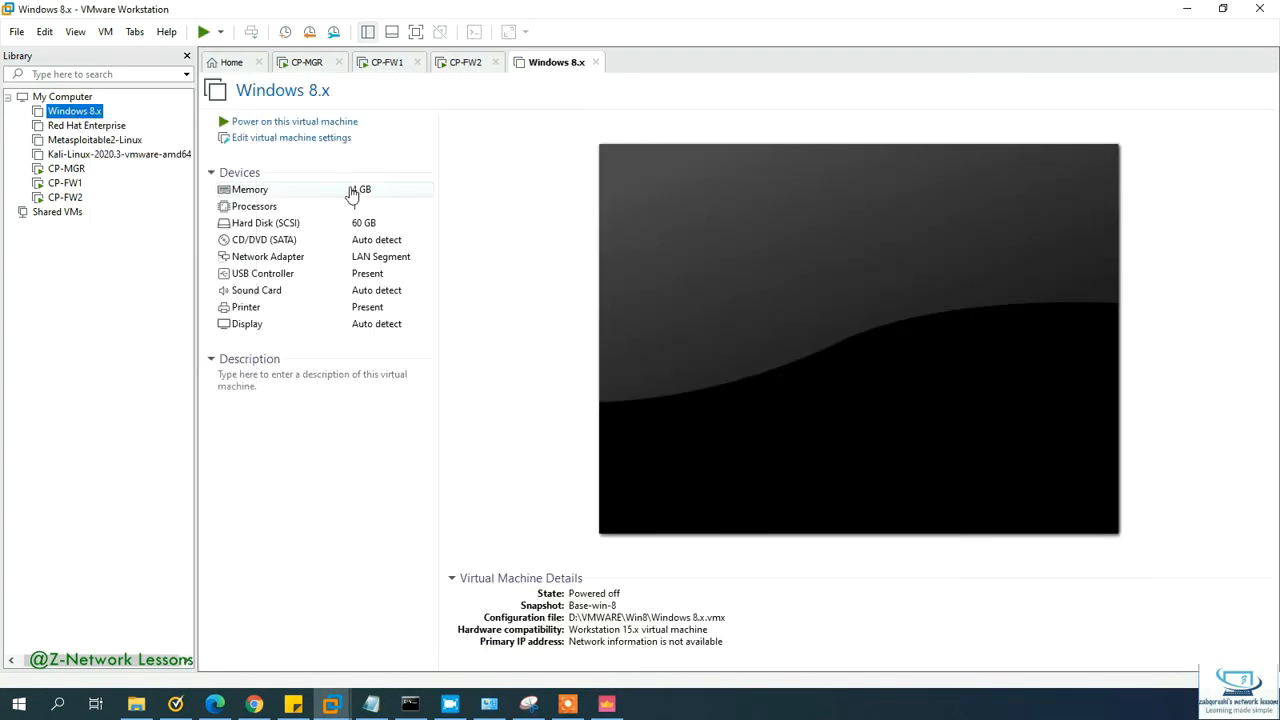
click(331, 66)
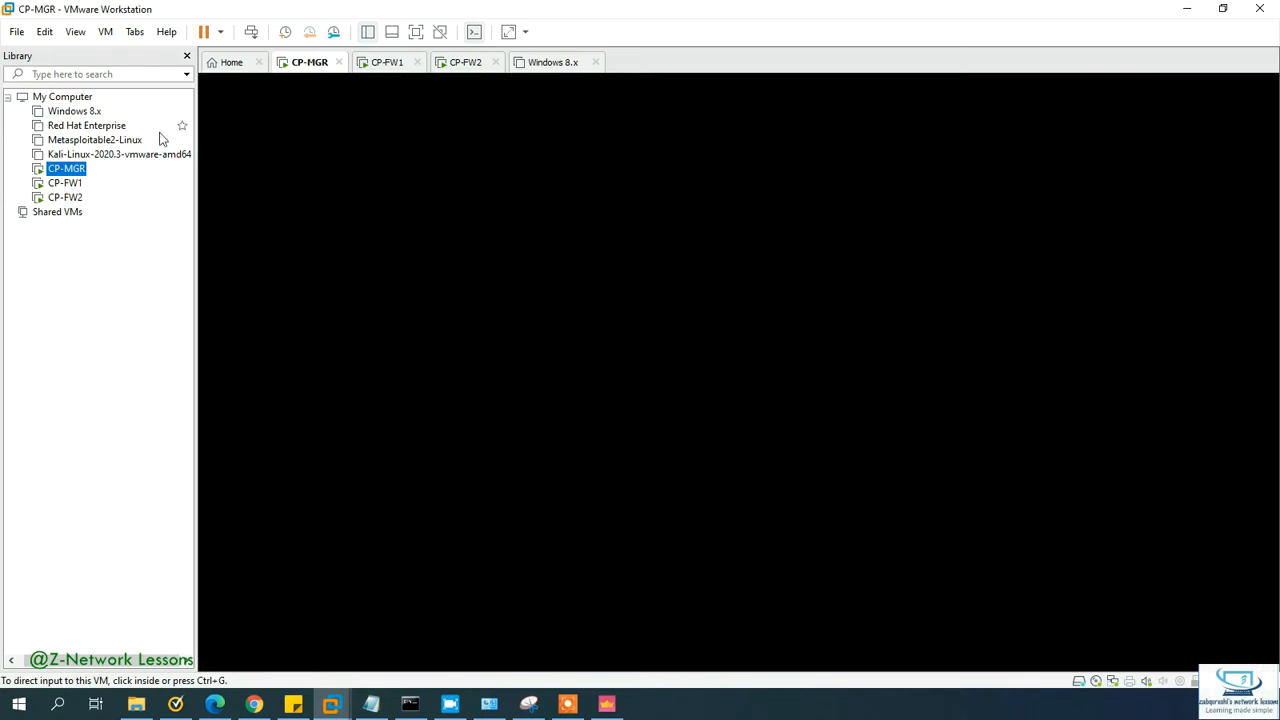
right_click(70, 170)
click(143, 476)
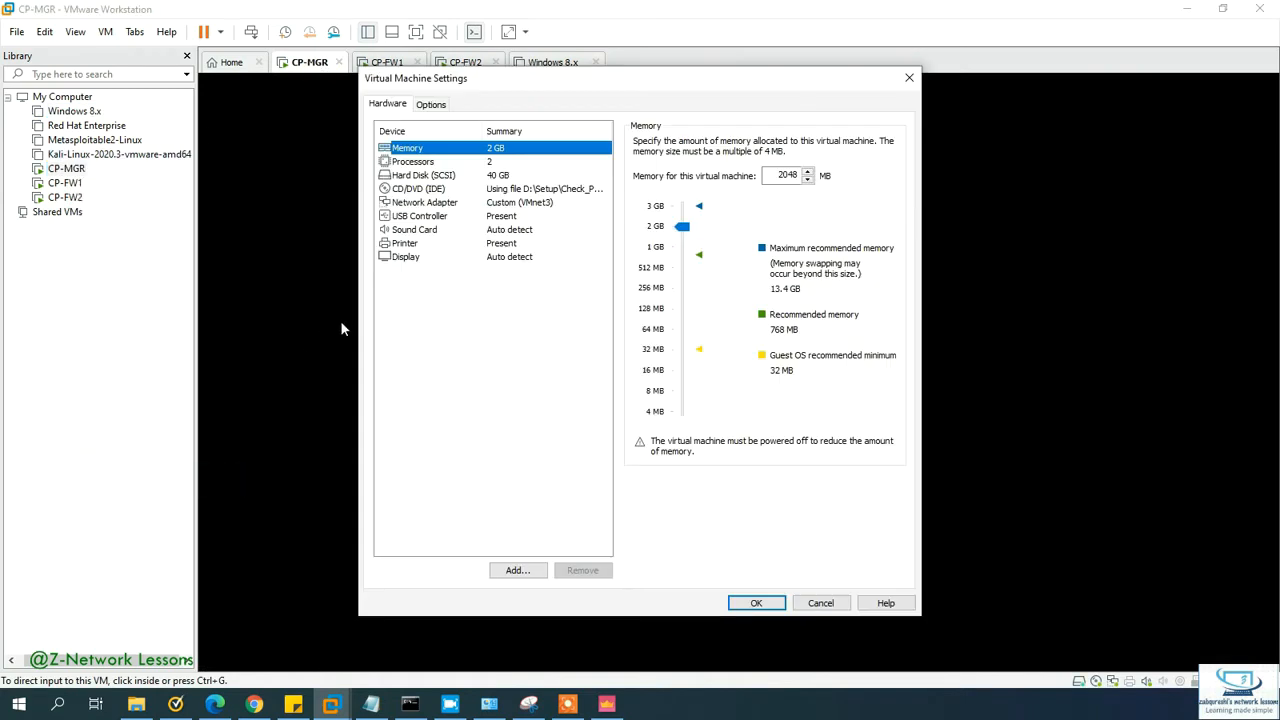
click(909, 77)
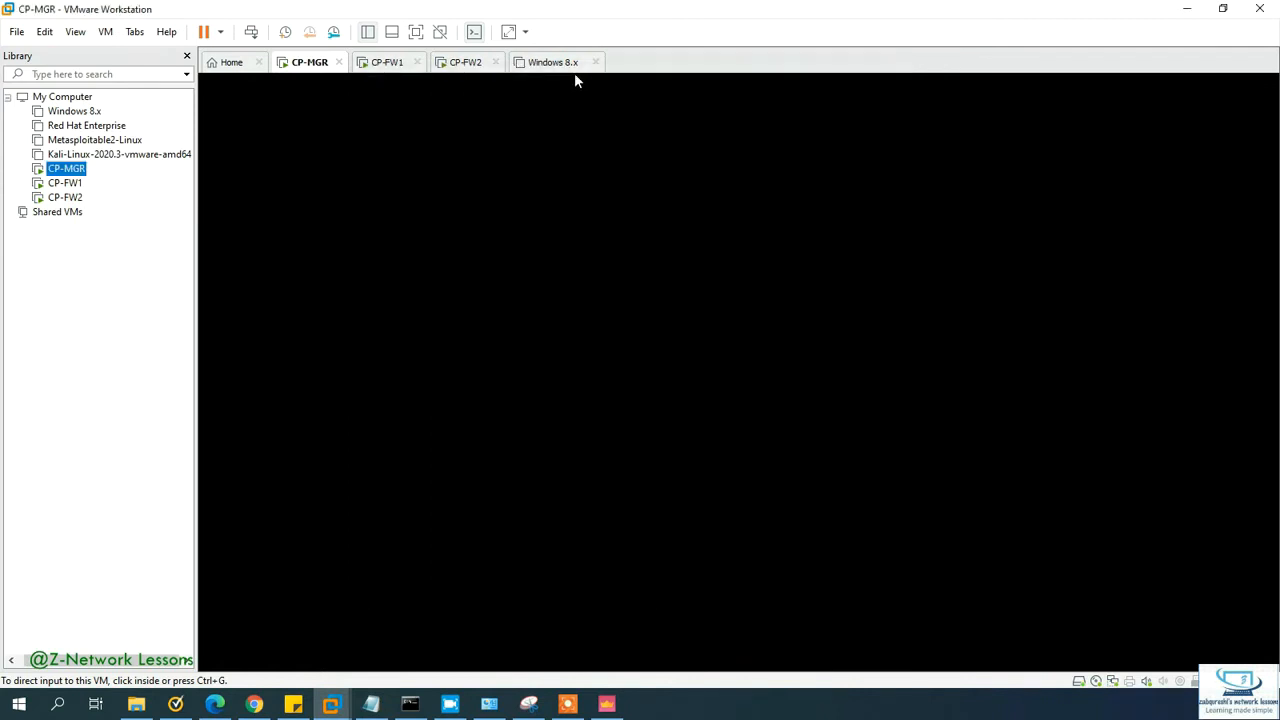
Step: Power on Windows 8.x, answer Yes to the sata0:1 prompt, and minimize VMware
click(75, 111)
click(278, 124)
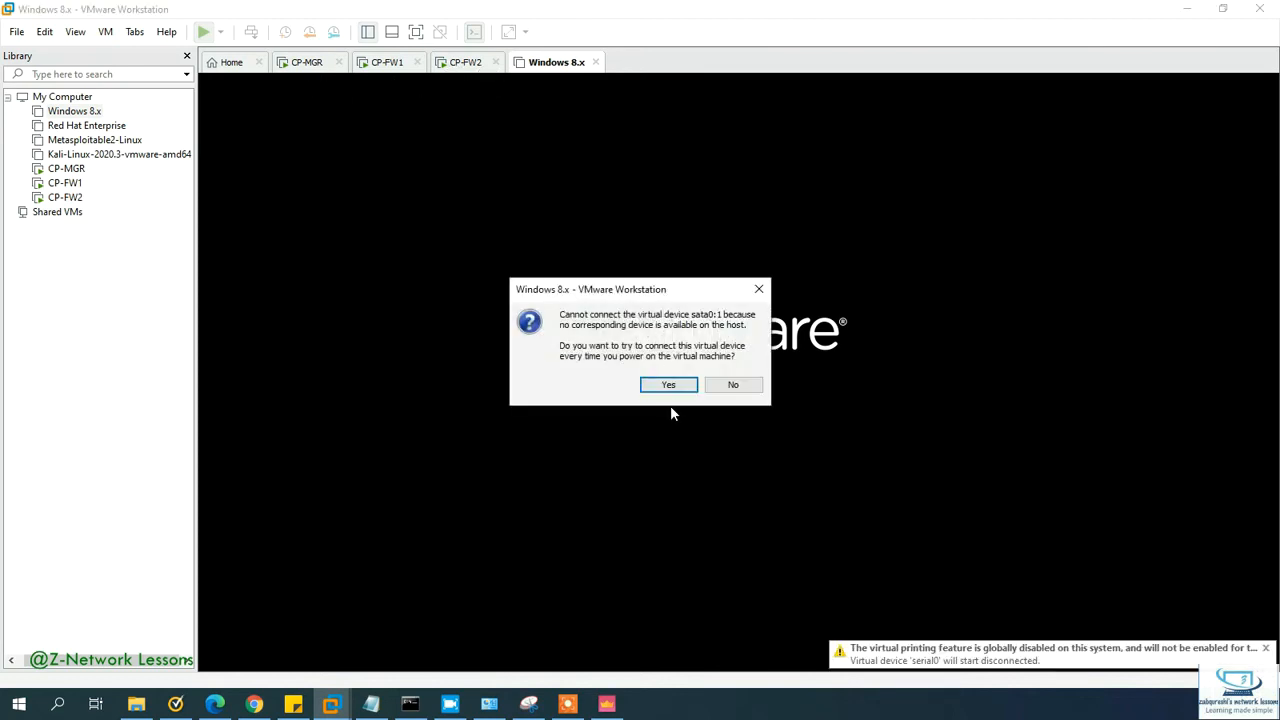
click(671, 386)
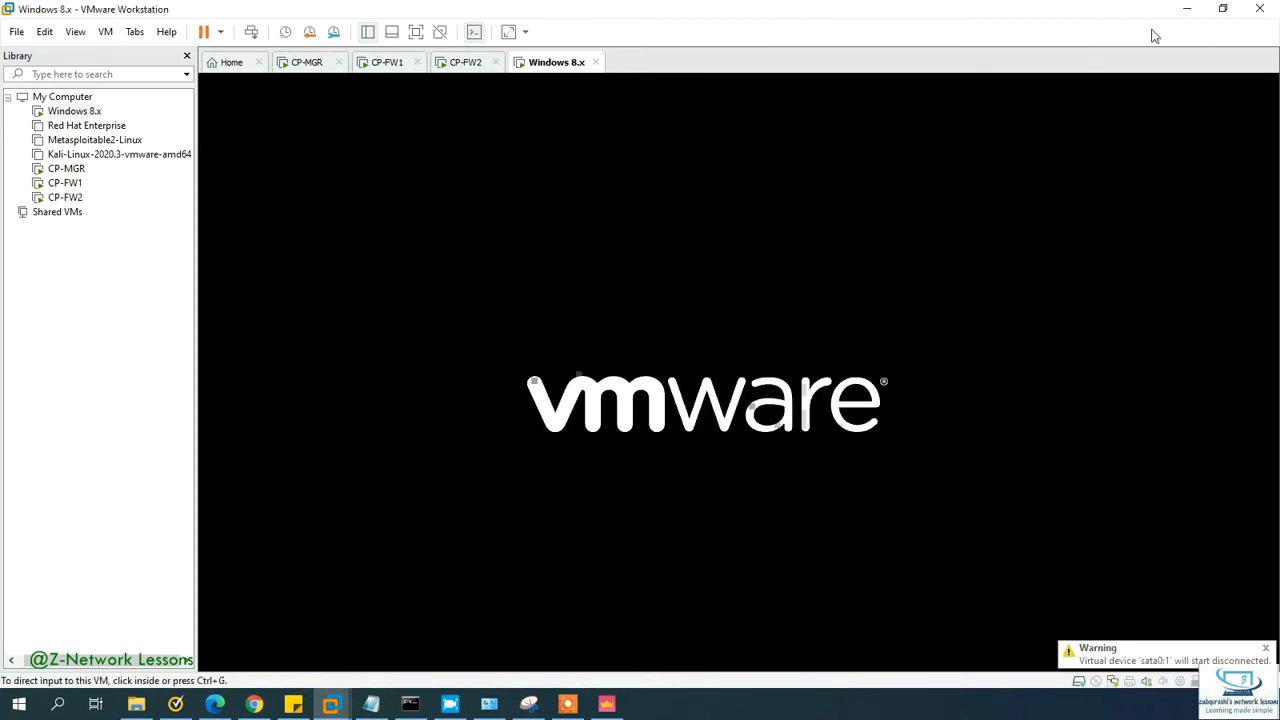
click(1189, 10)
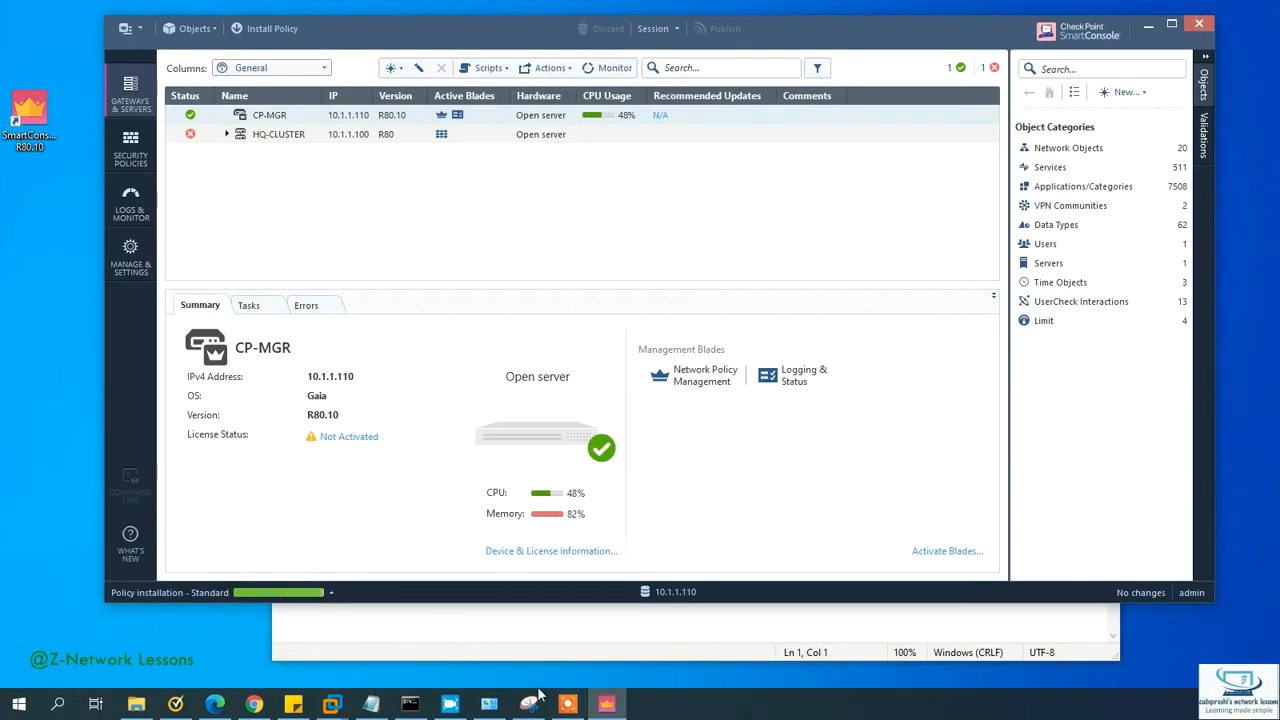
click(331, 704)
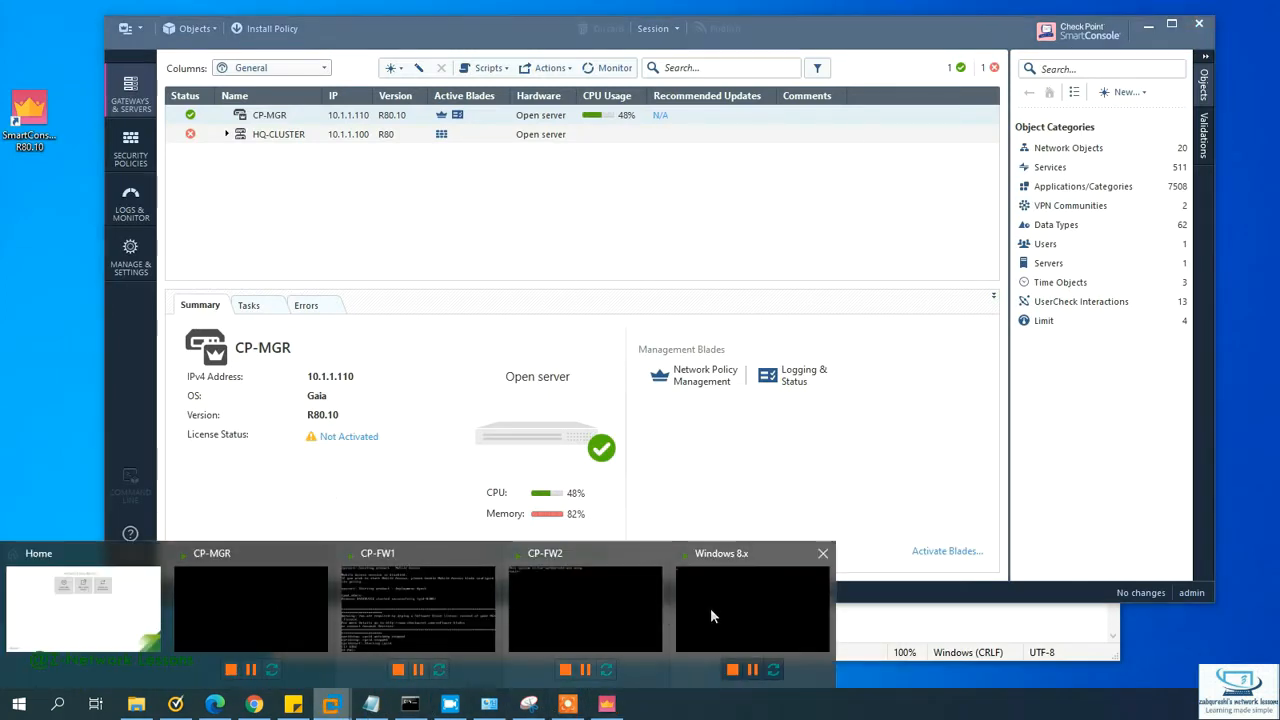
Step: Switch the Windows 8.x network adapter to Custom VMnet3 (Host-only), then minimize VMware
click(710, 615)
right_click(544, 62)
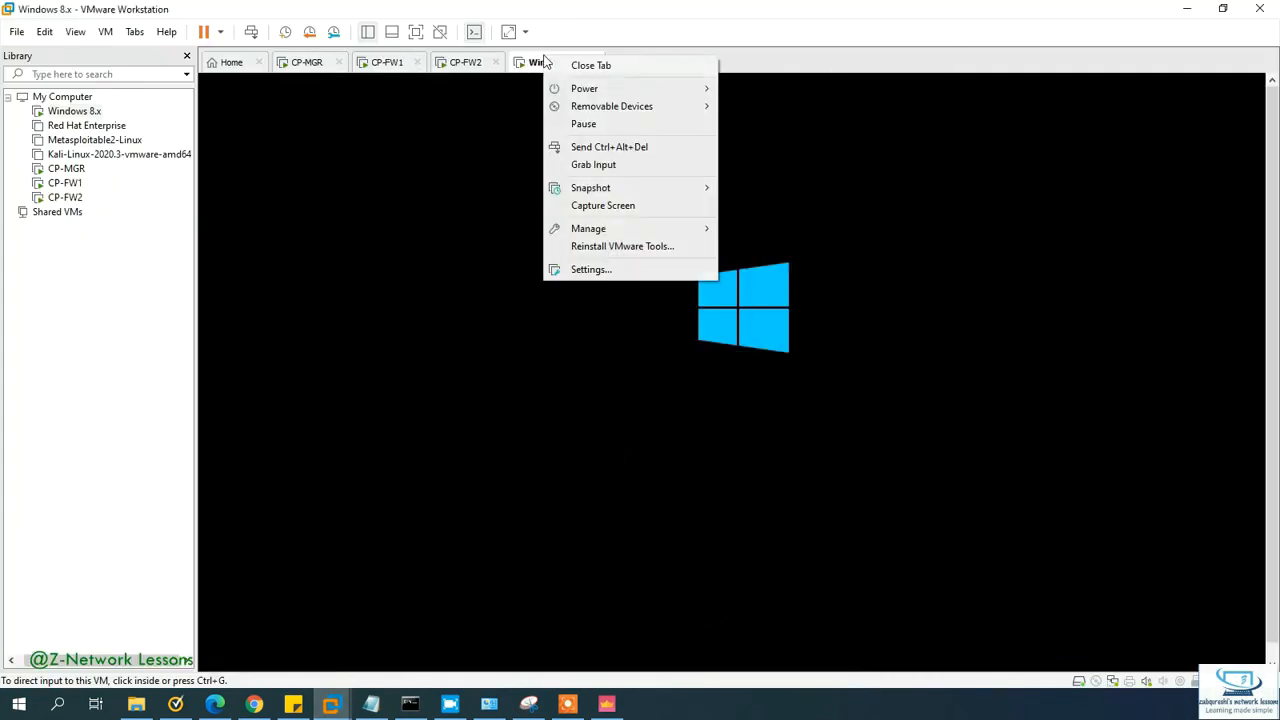
click(595, 268)
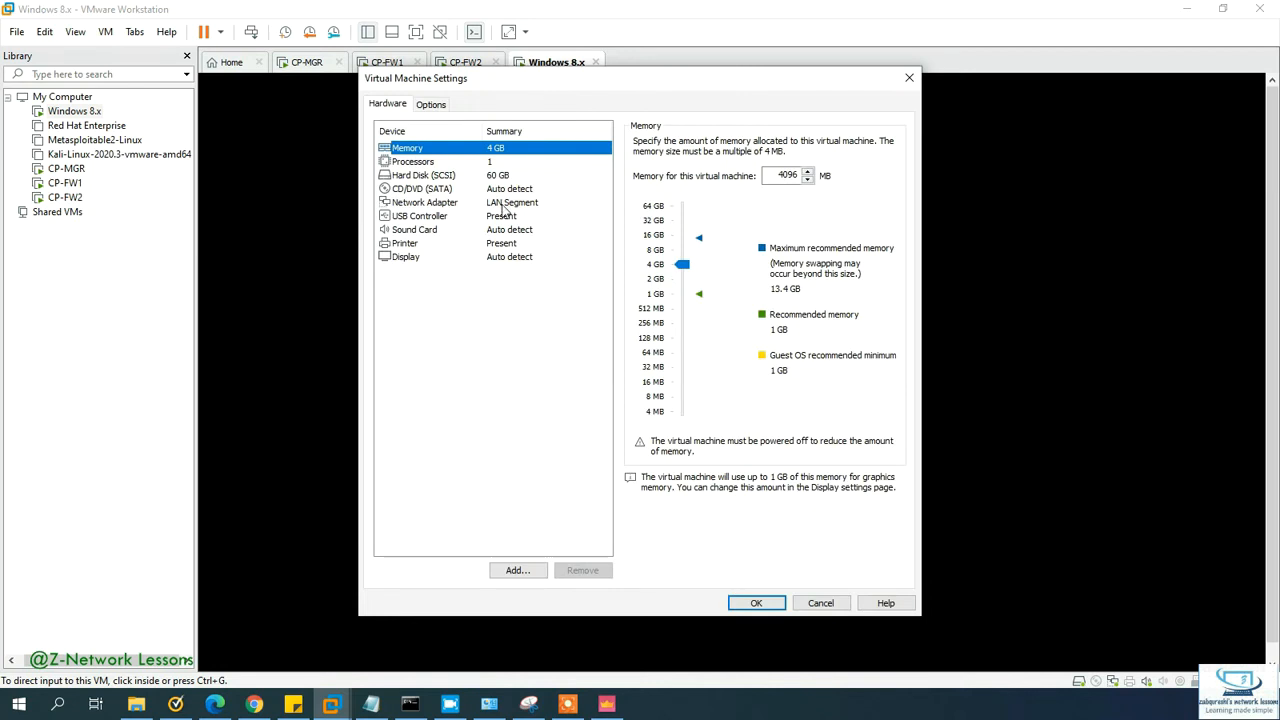
click(503, 206)
click(664, 242)
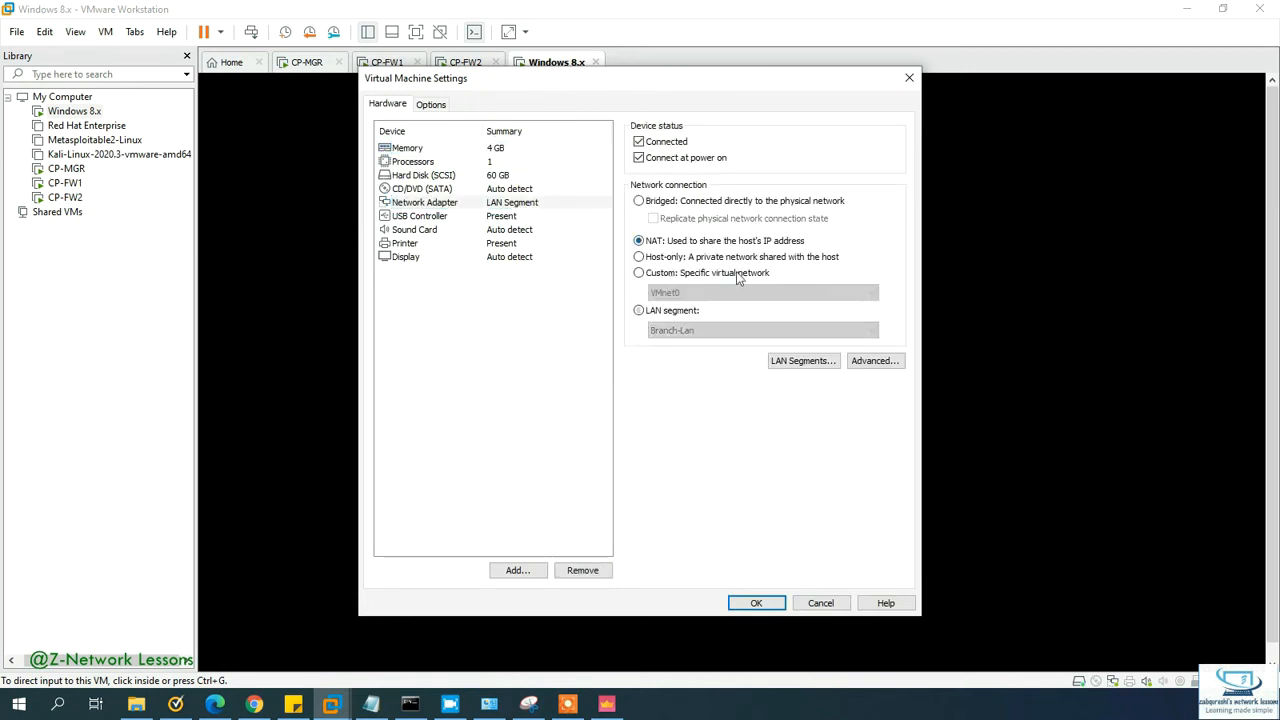
click(668, 258)
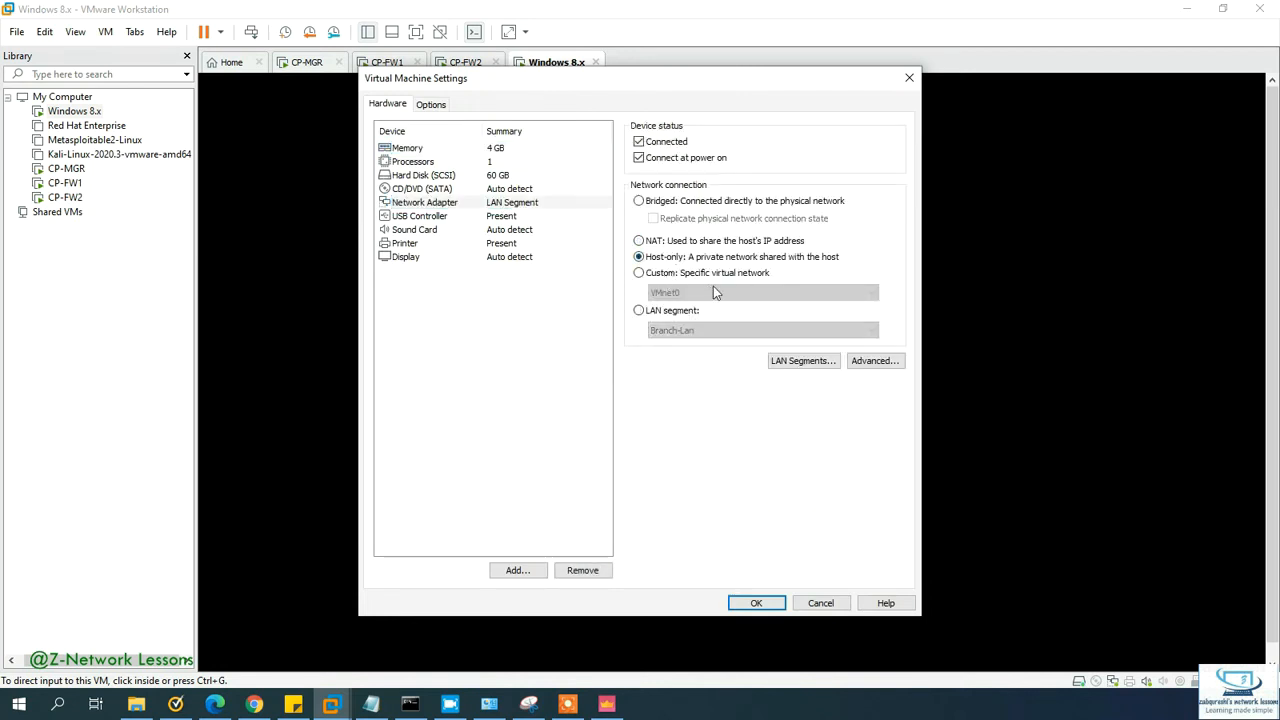
click(660, 273)
click(689, 292)
click(687, 339)
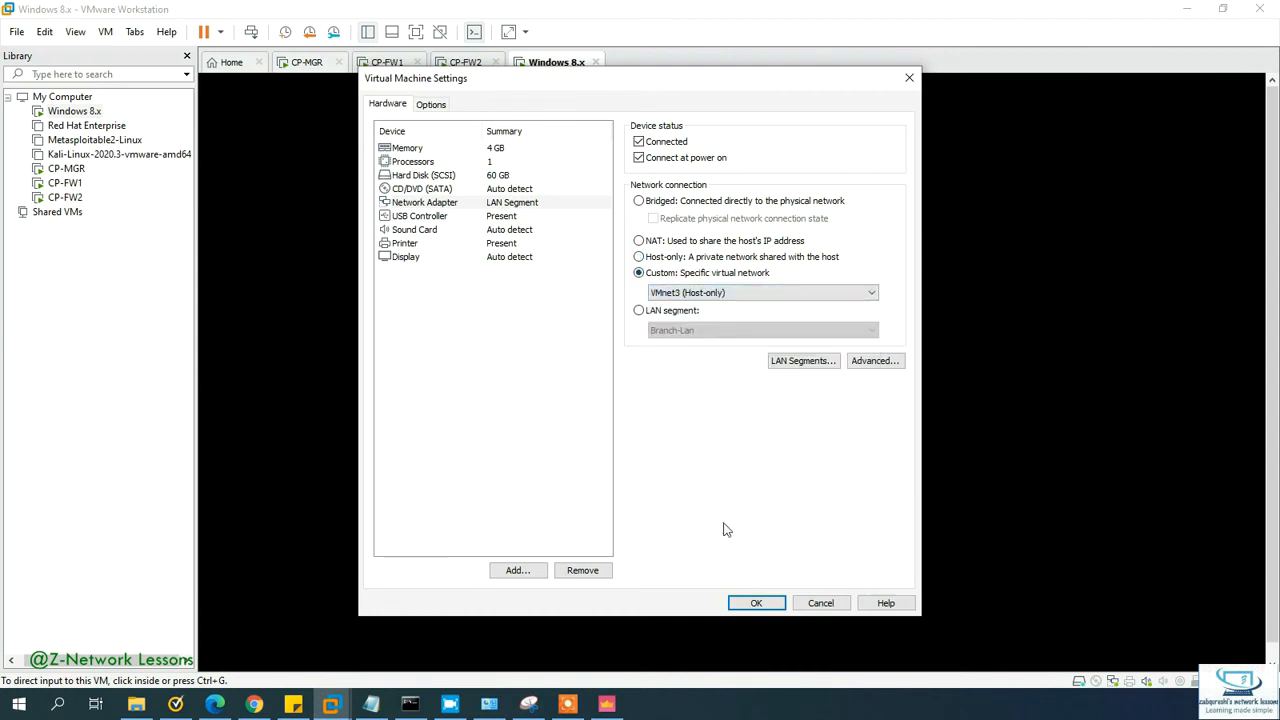
click(752, 603)
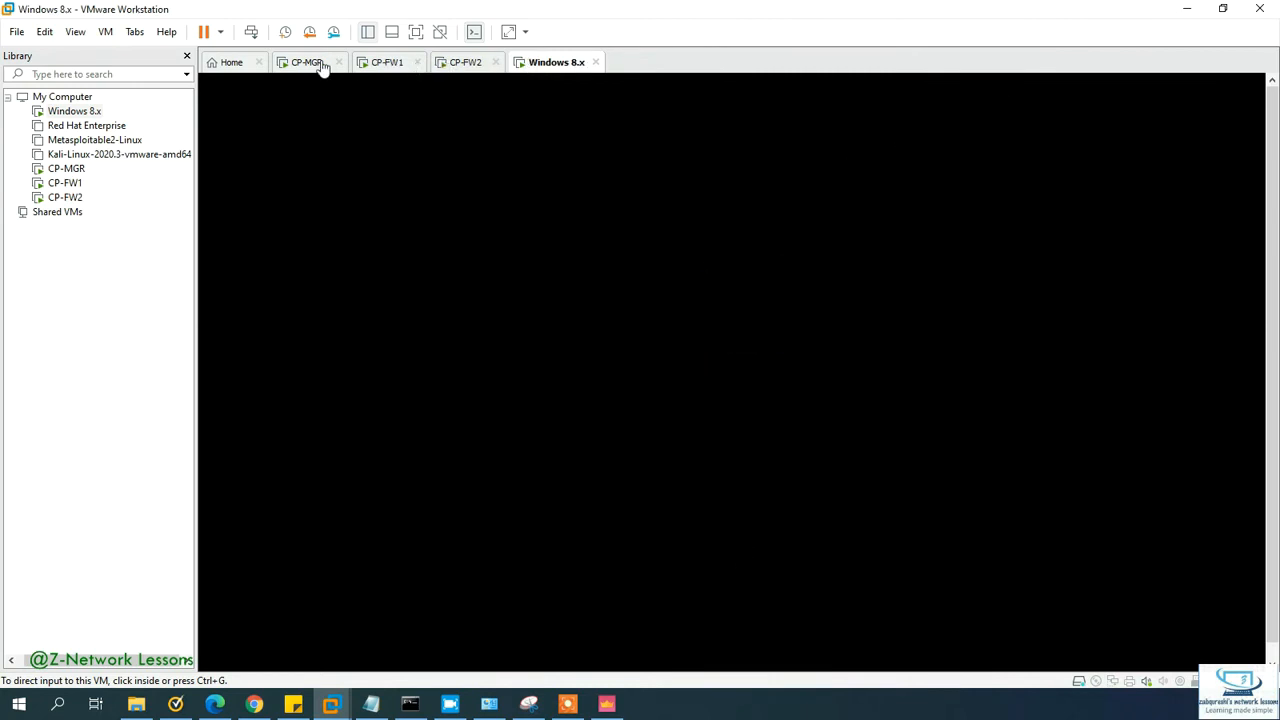
click(1170, 12)
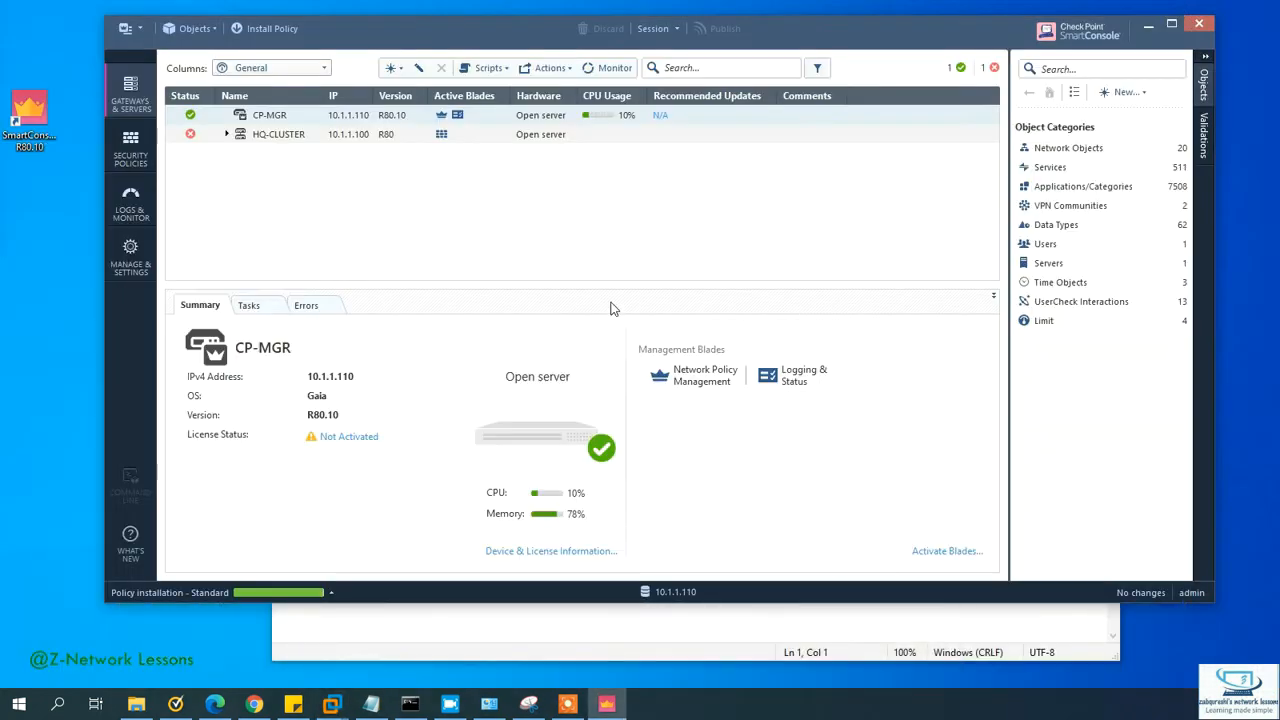
click(336, 593)
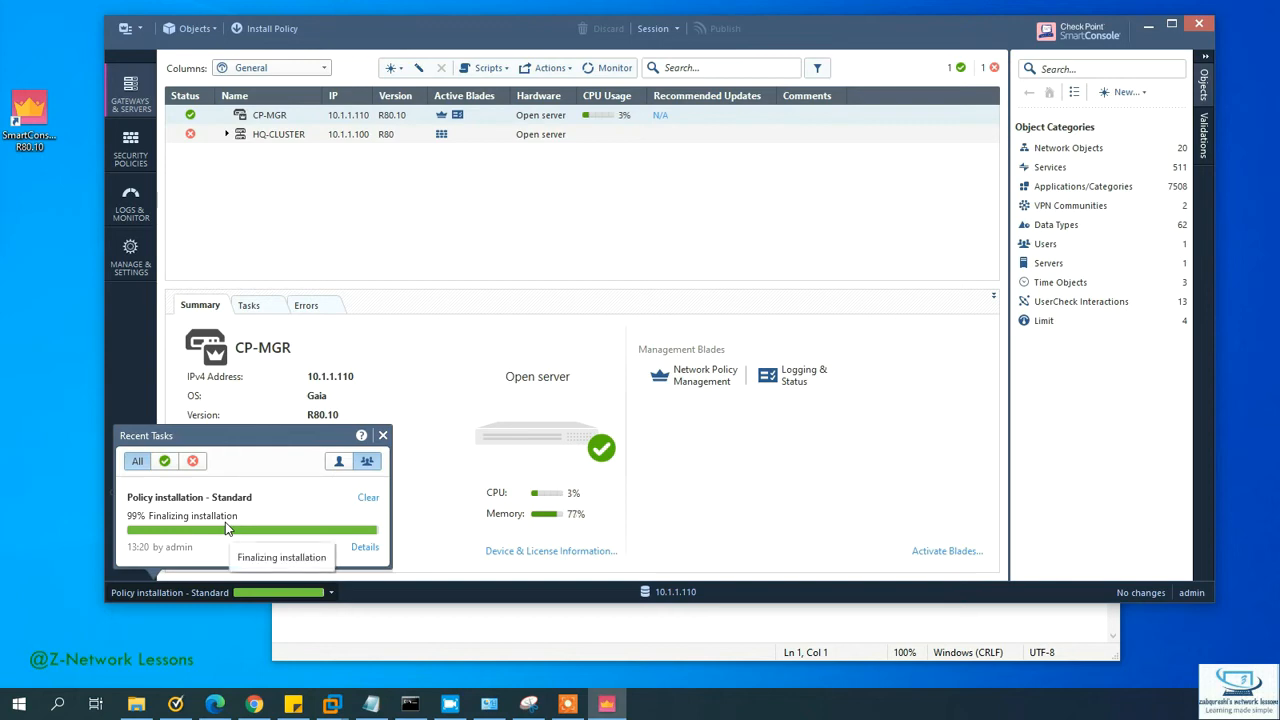
click(529, 705)
click(530, 708)
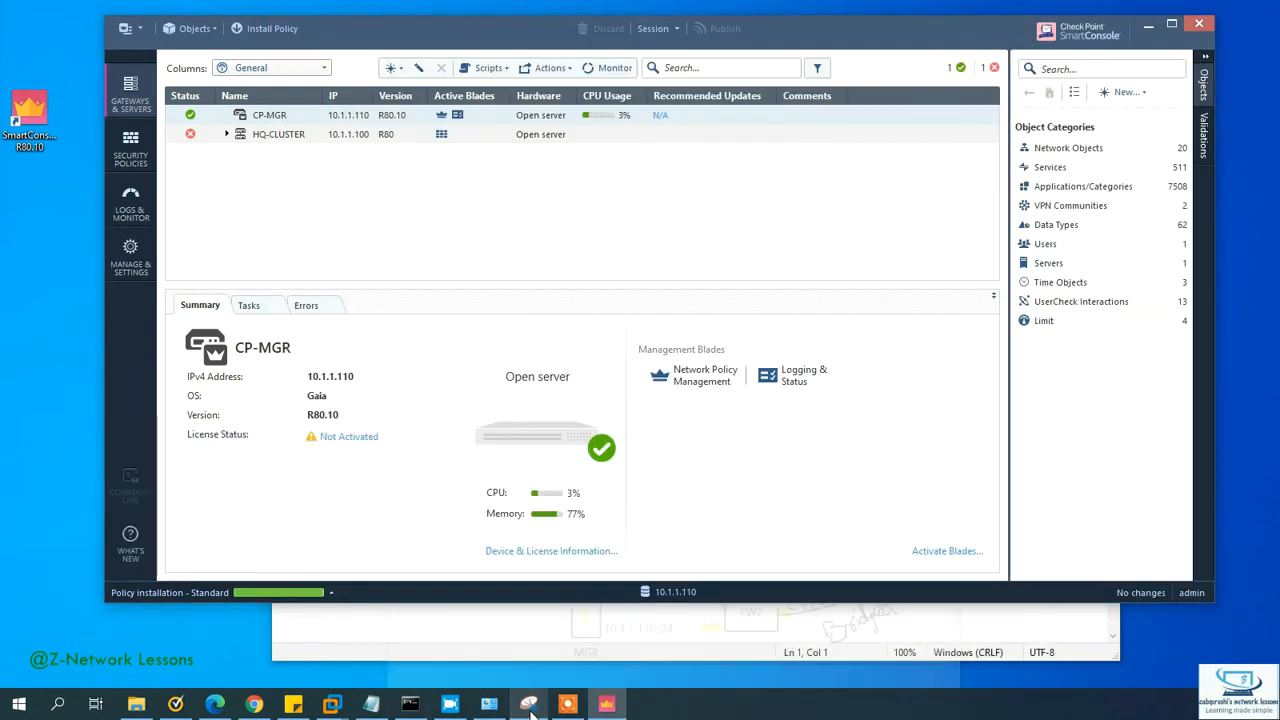
mouse_move(340, 711)
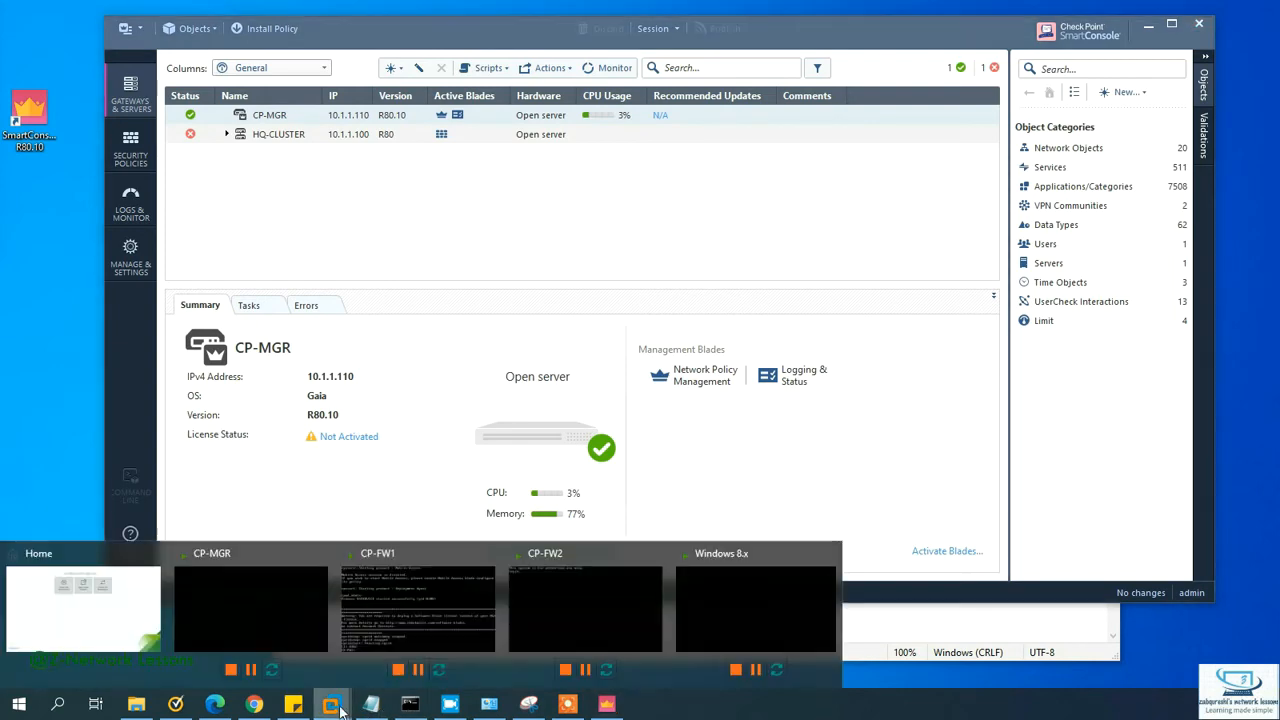
Step: Log in to CP-FW1 as admin and run cphaprob stat: 172.16.2.111 Active, 172.16.2.112 Standby
click(399, 631)
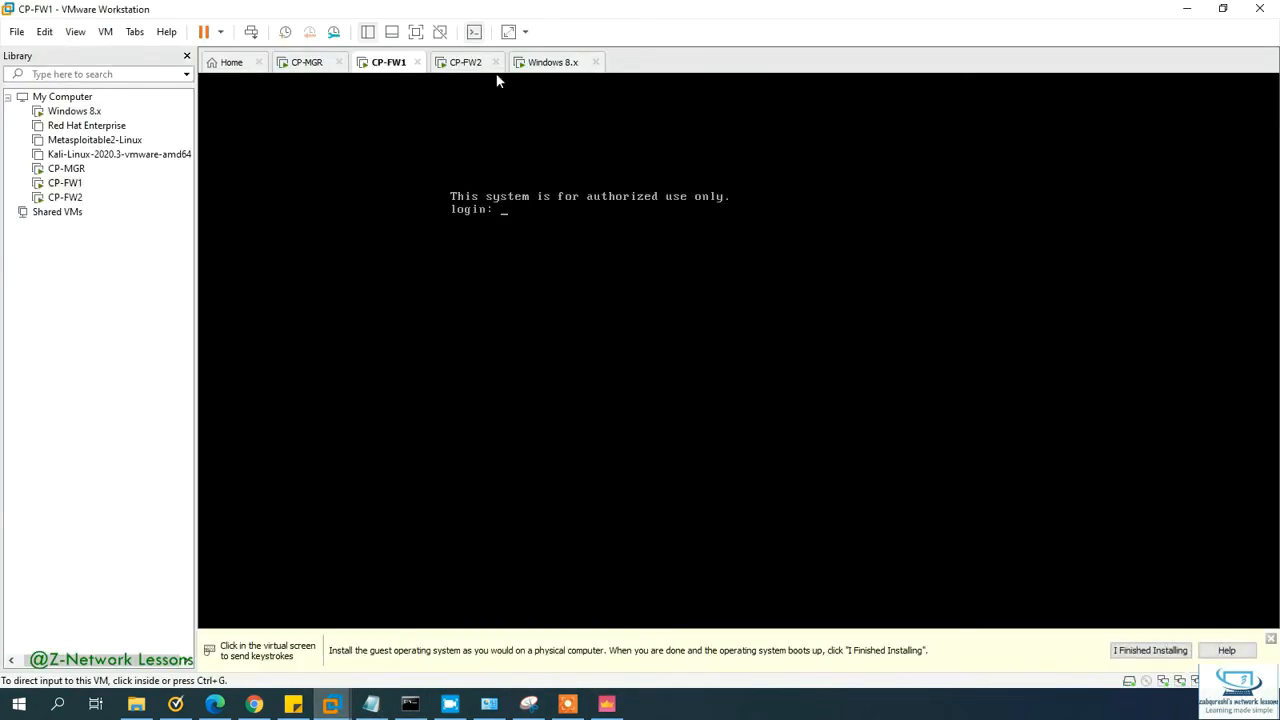
click(468, 67)
click(400, 64)
click(420, 170)
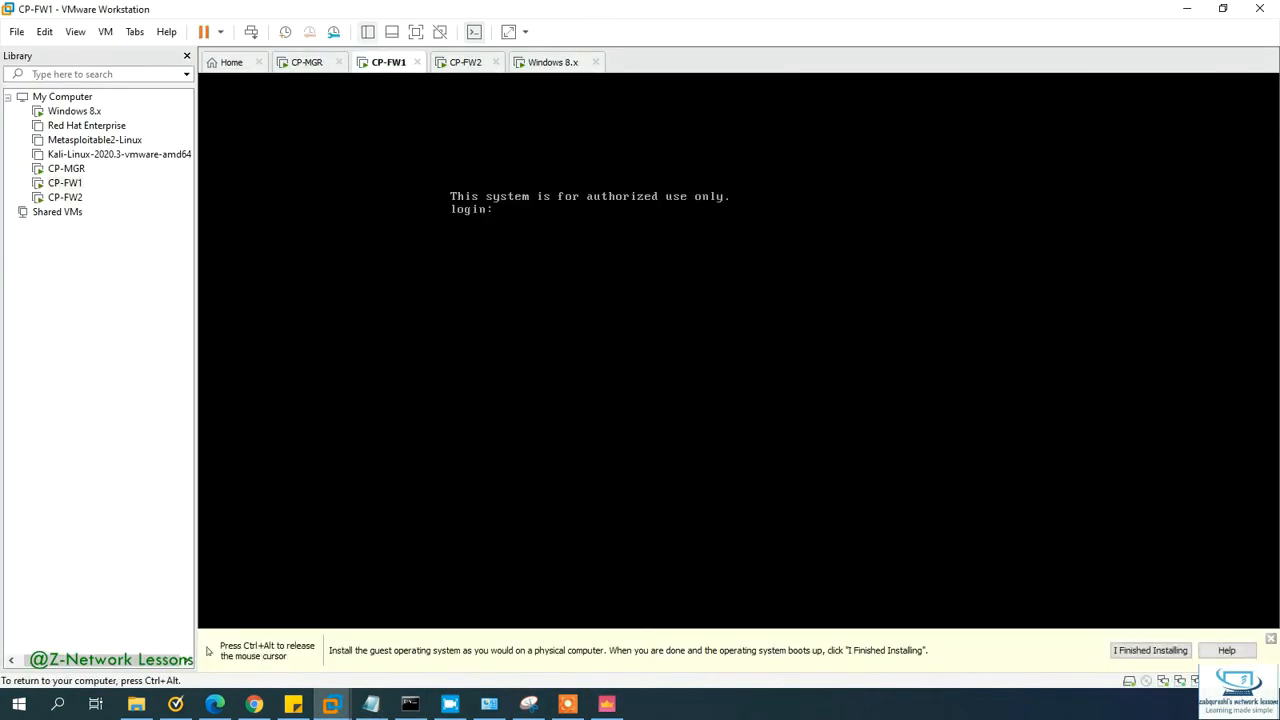
text(admin)
key(Return)
key(Return)
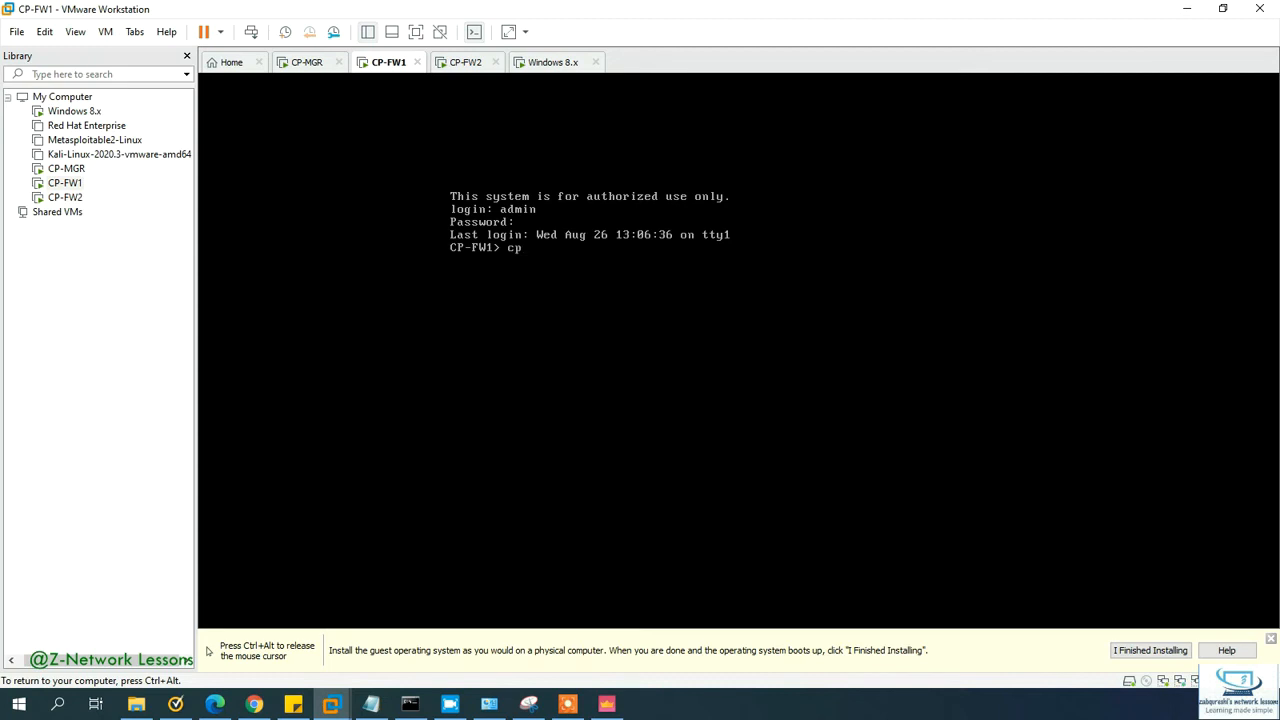
text(cphapro)
key(Tab)
key(Tab)
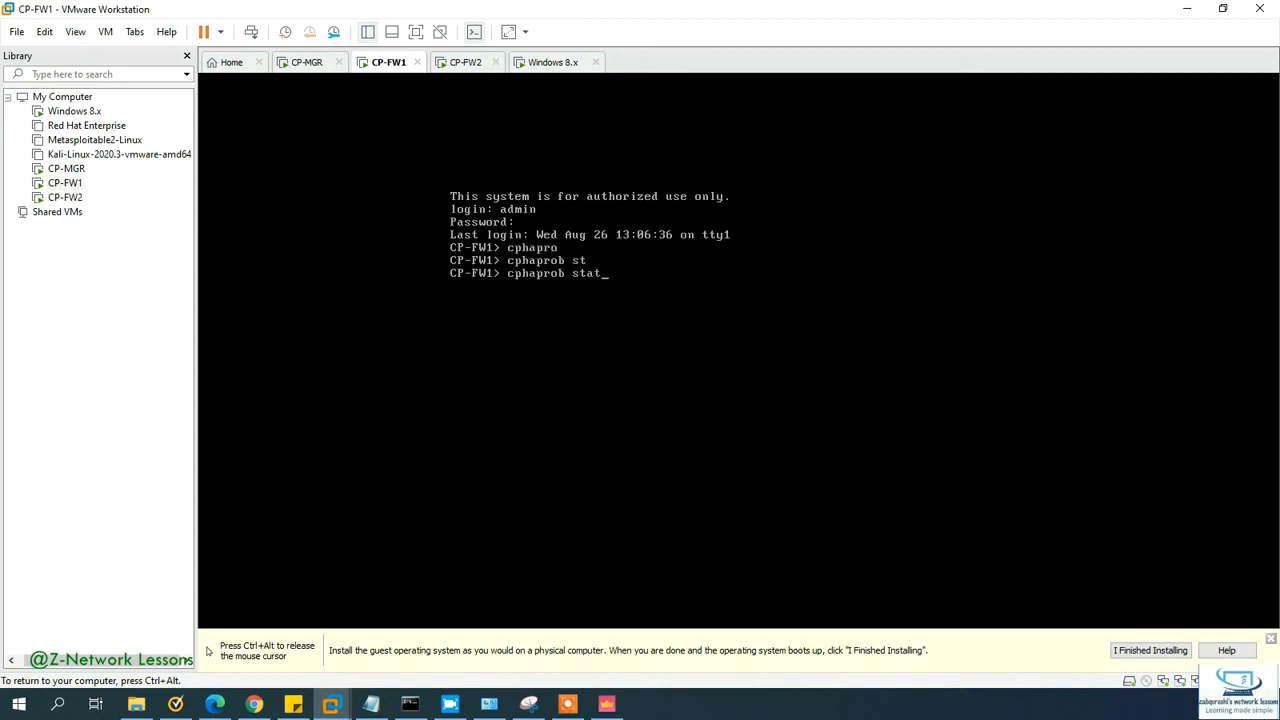
key(Return)
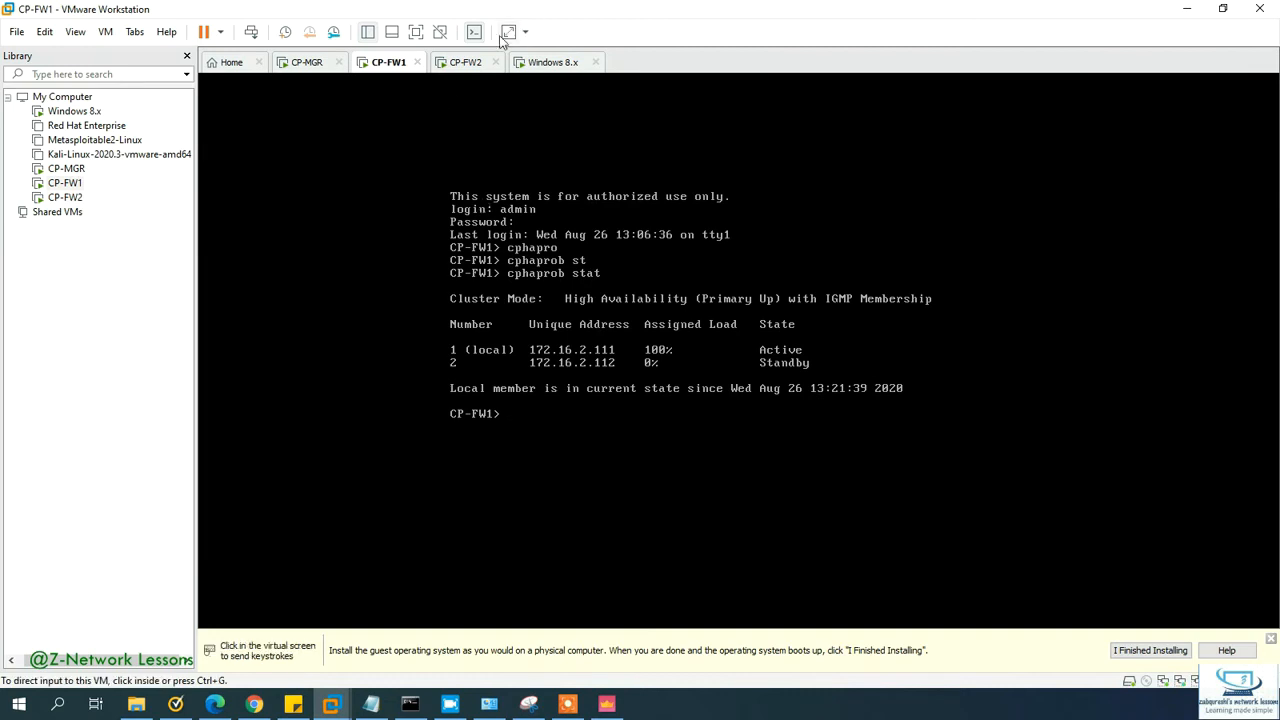
Step: Switch to the CP-FW2 console and begin entering the admin login name
click(468, 62)
click(522, 237)
text(admin123)
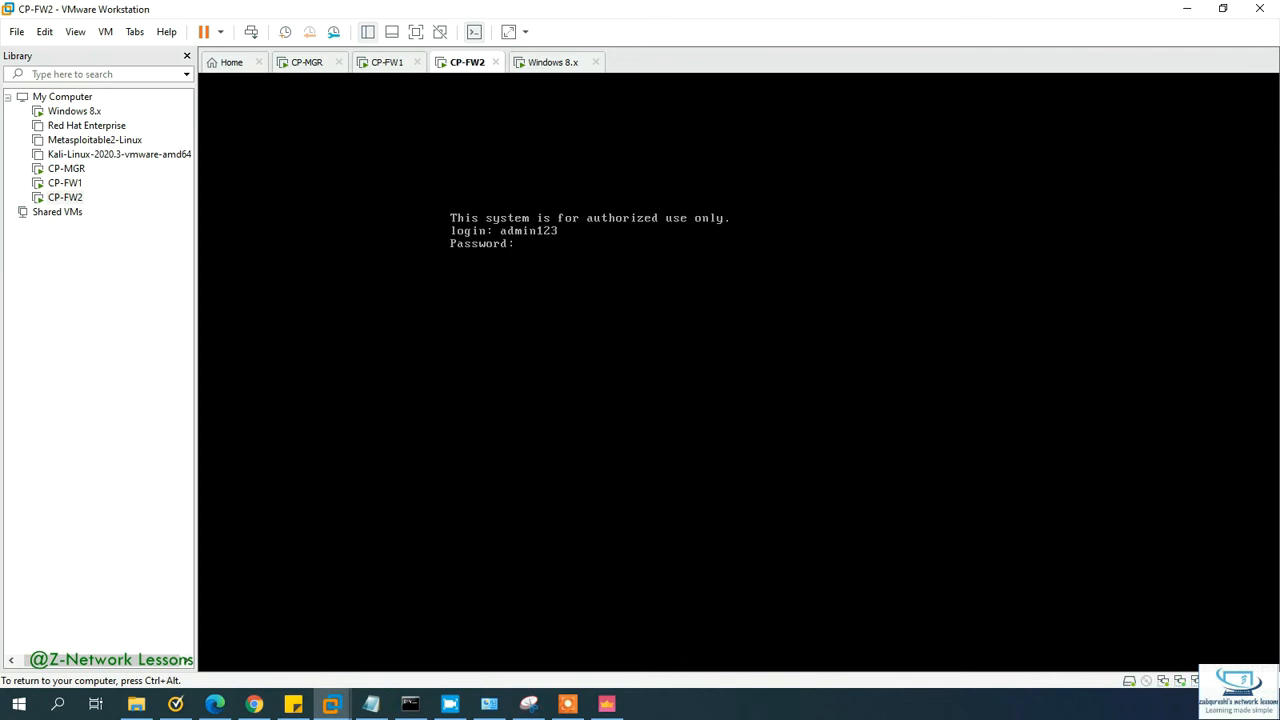
Step: Log in to CP-FW2 and run cphaprob stat, showing it as local Standby at 172.16.2.112
text(n)
key(Return)
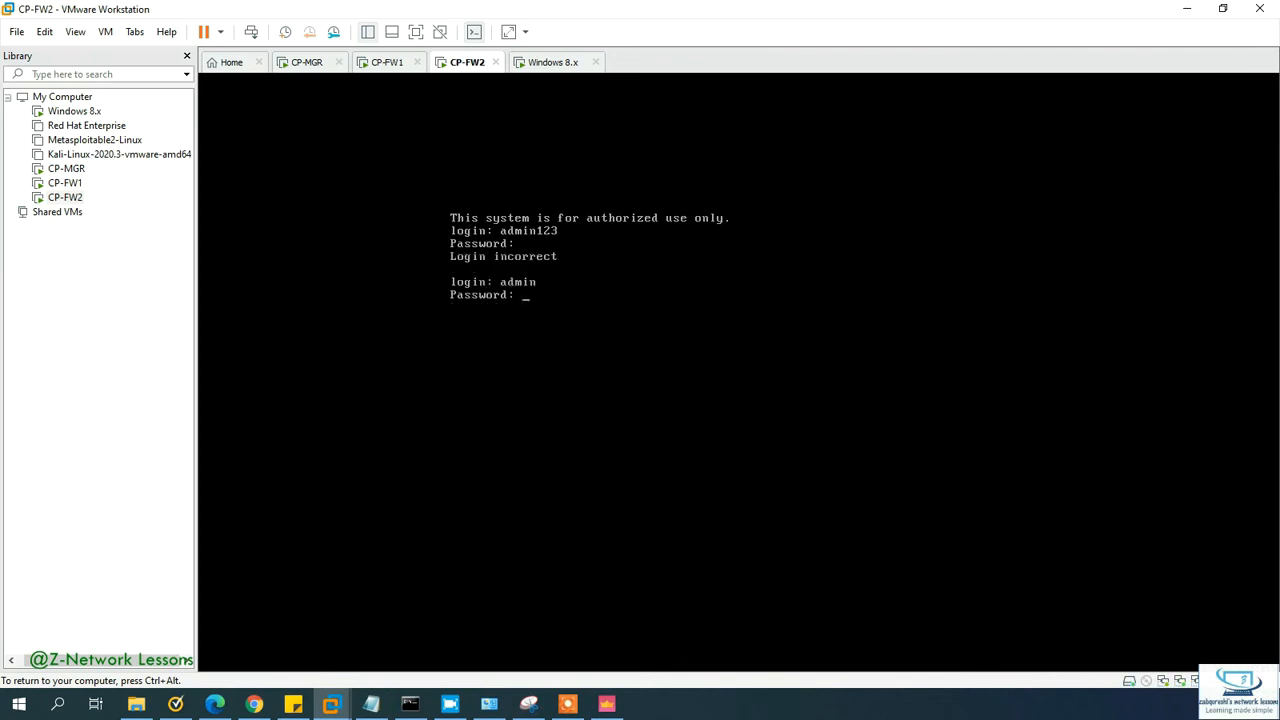
key(Return)
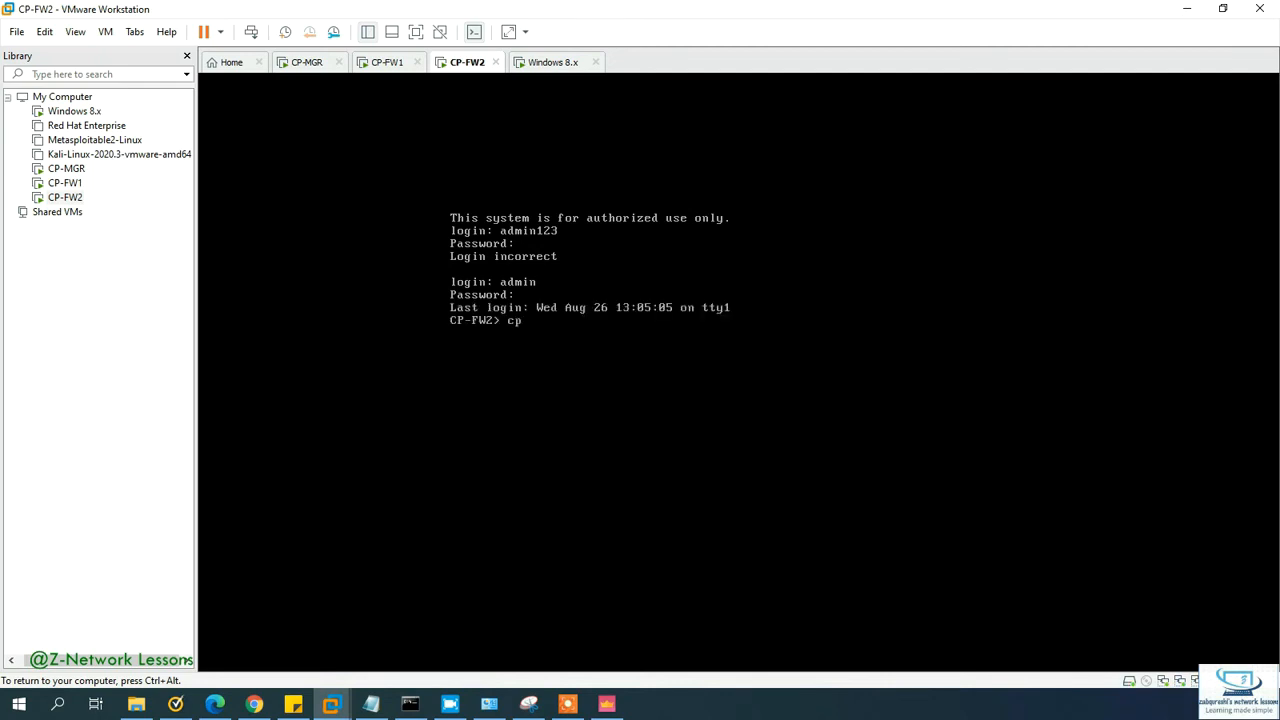
text(cphapro)
key(Tab)
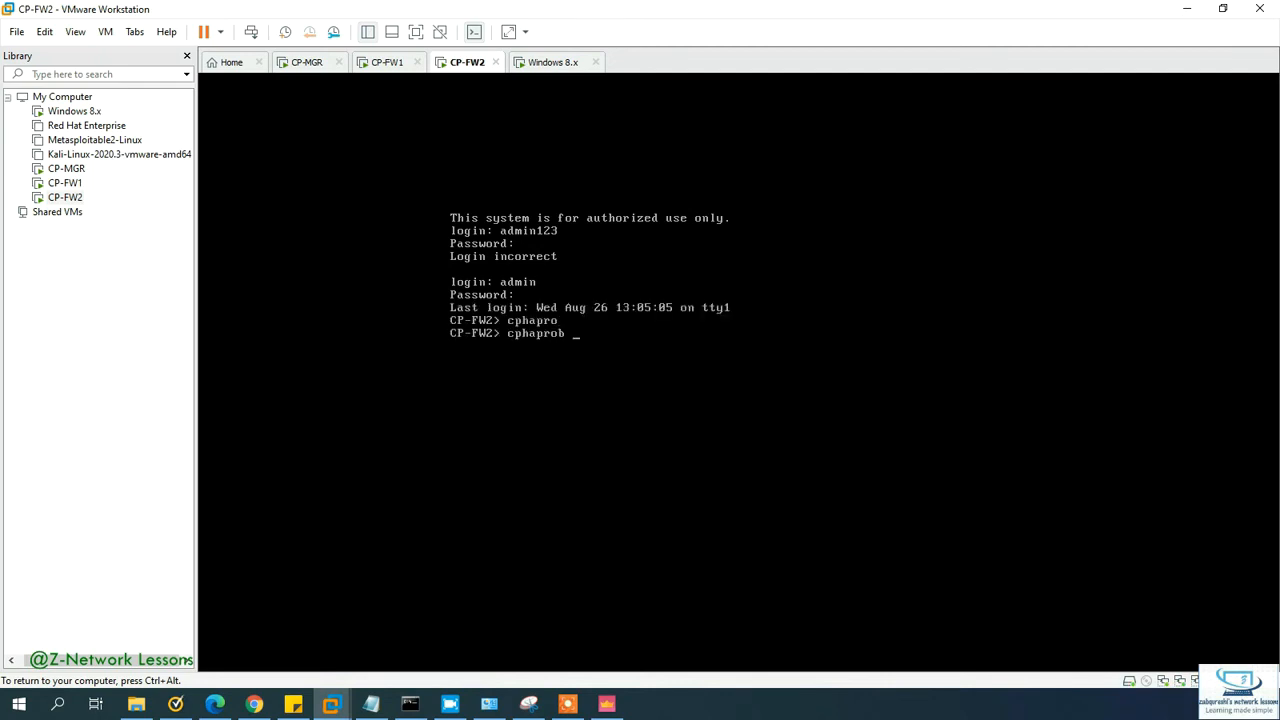
text(sta)
key(Tab)
key(Return)
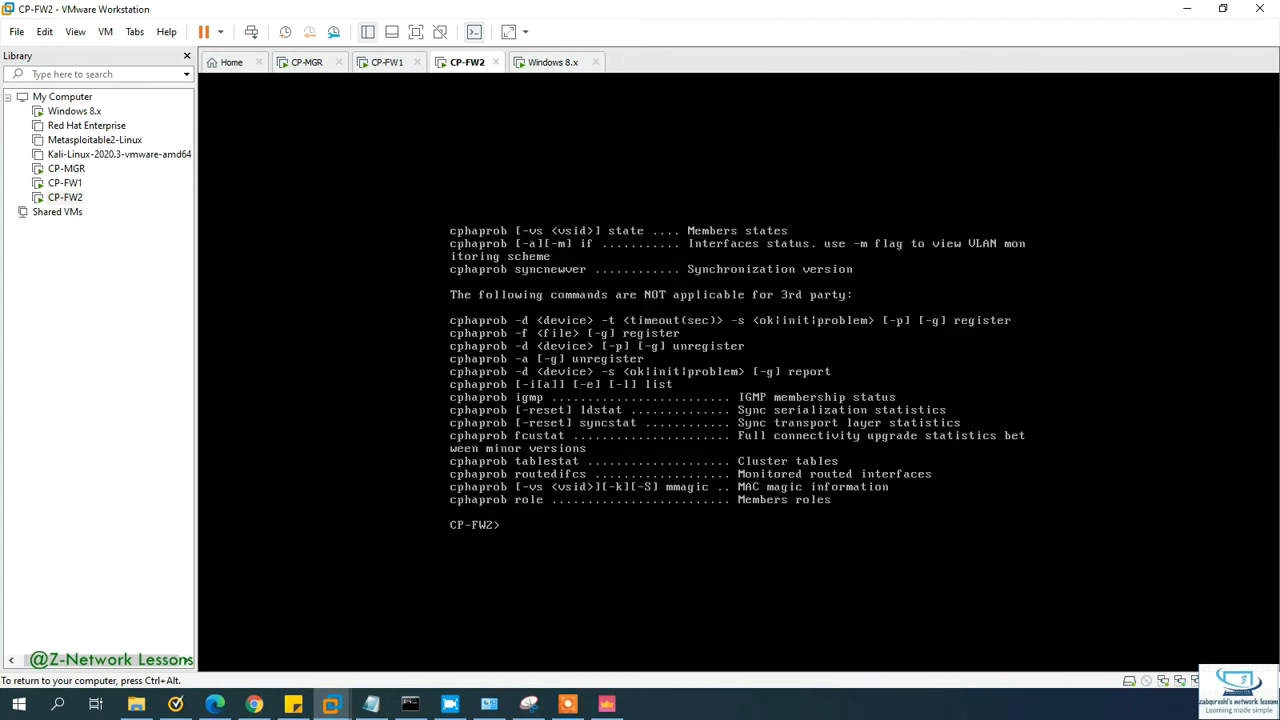
key(Up)
key(Return)
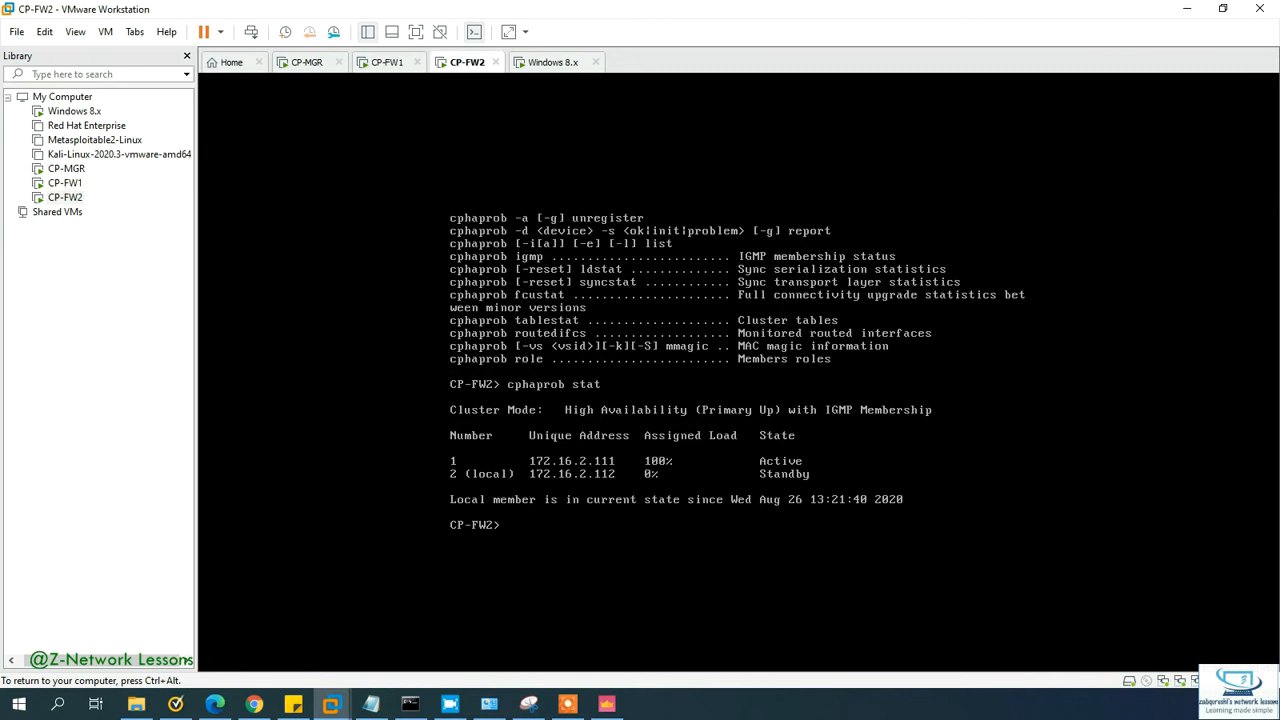
Step: Move through the CP-FW1 and CP-MGR tabs, then bring SmartConsole forward
click(387, 62)
click(310, 62)
click(607, 704)
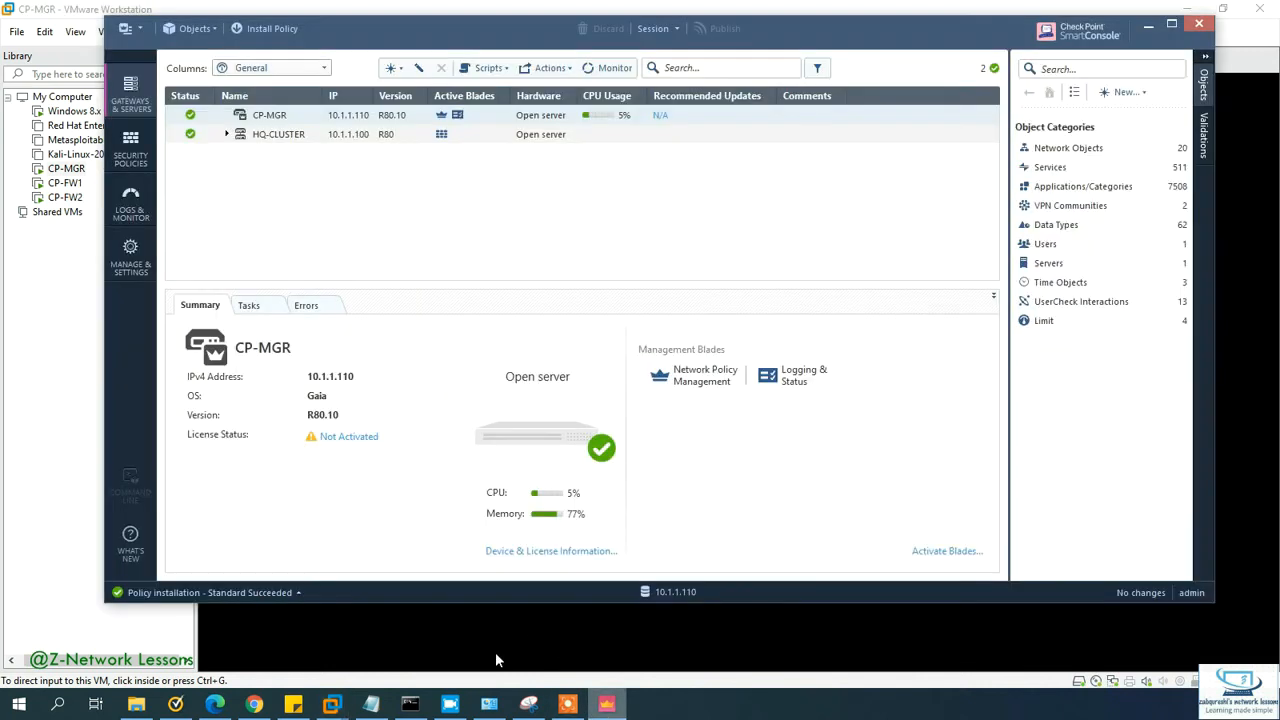
Step: Check Recent Tasks for successful installation on HQ-CLUSTER, then open its cluster properties
click(248, 593)
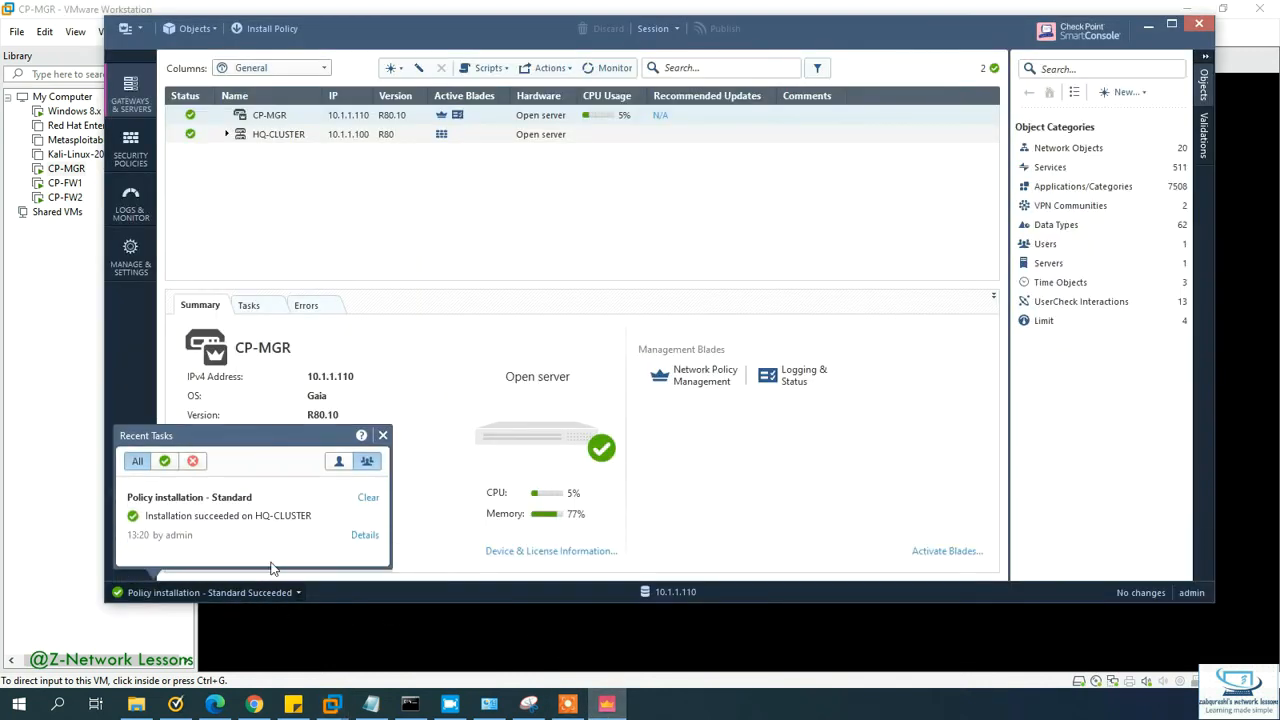
click(270, 136)
double_click(268, 137)
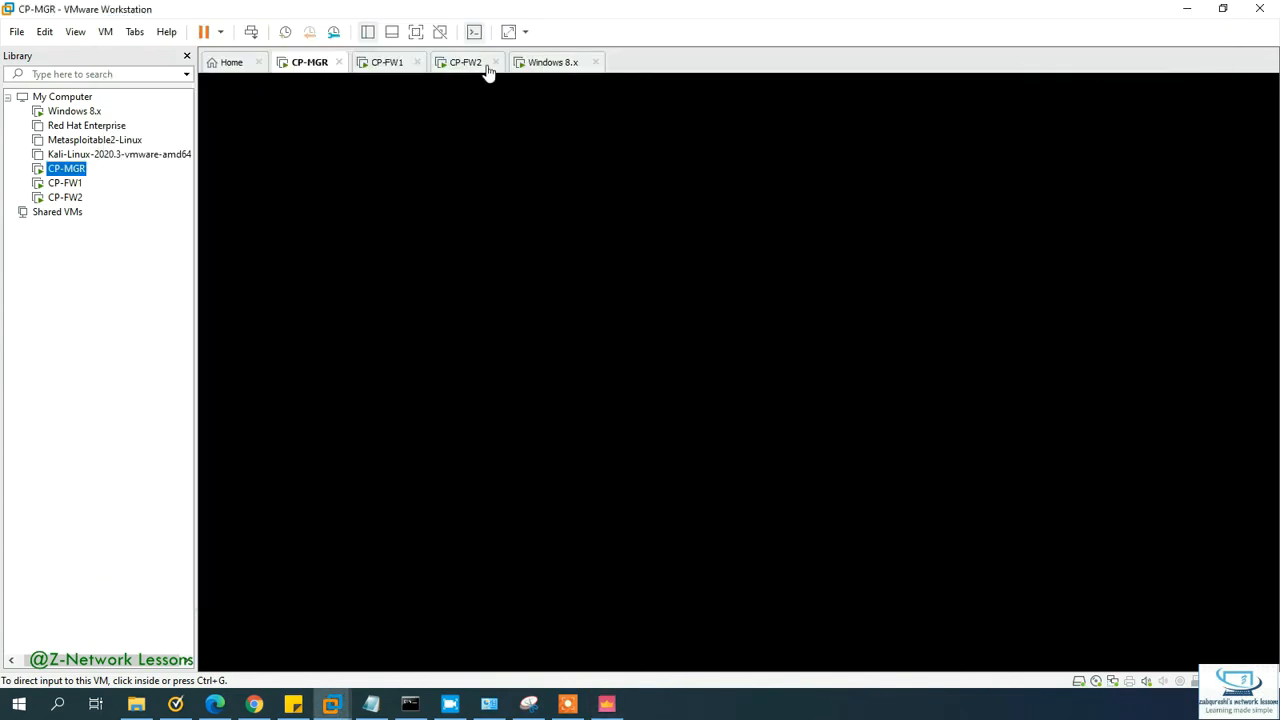
Step: Compare the cphaprob cluster status output between the CP-FW1 and CP-FW2 consoles
click(467, 63)
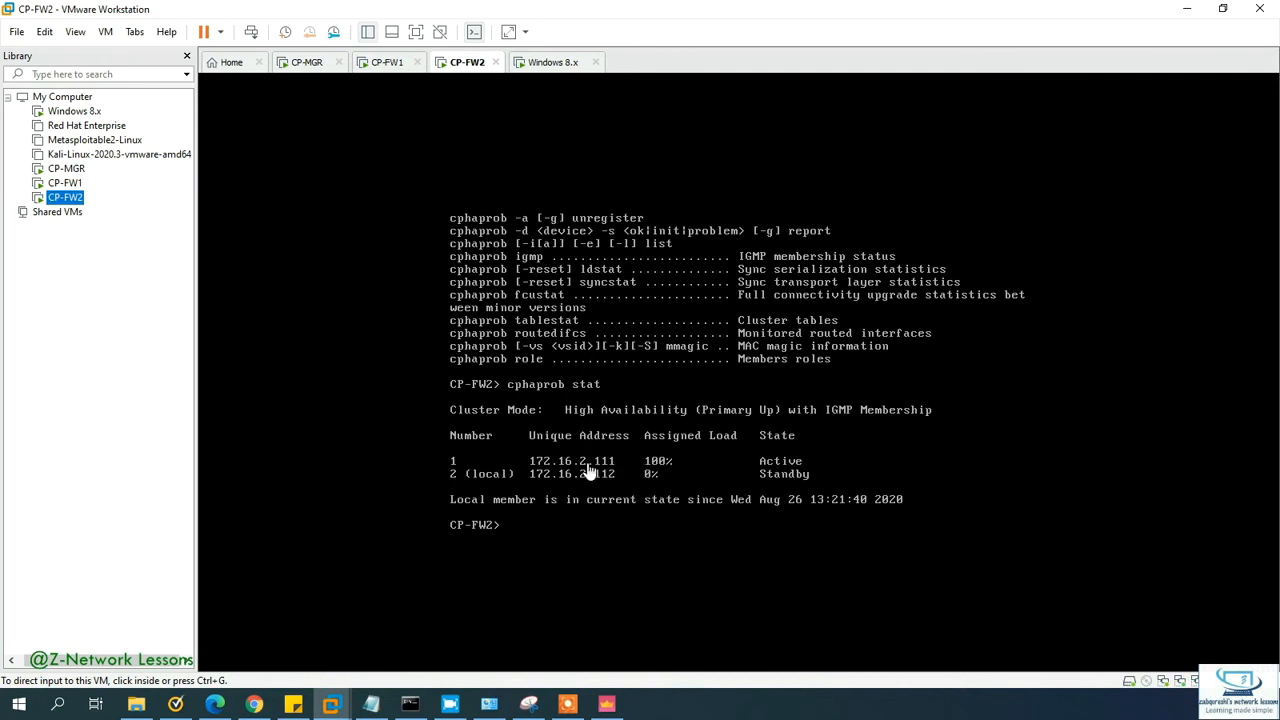
click(390, 63)
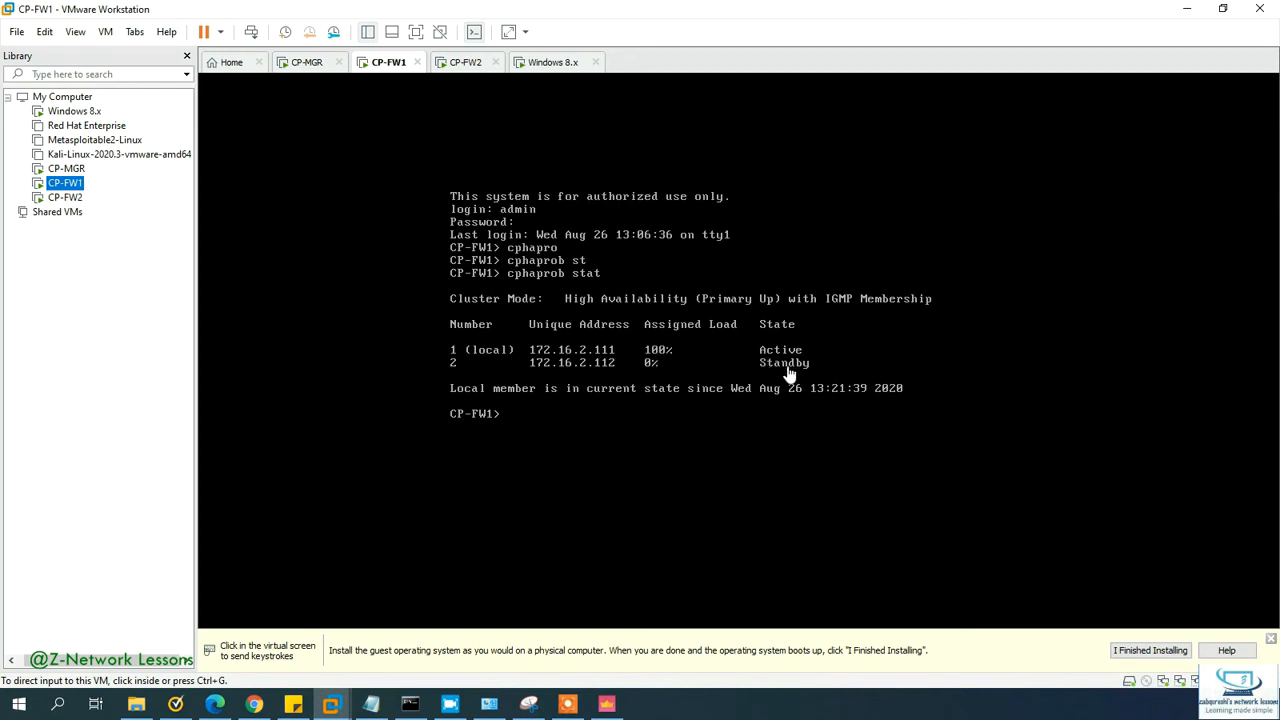
click(465, 63)
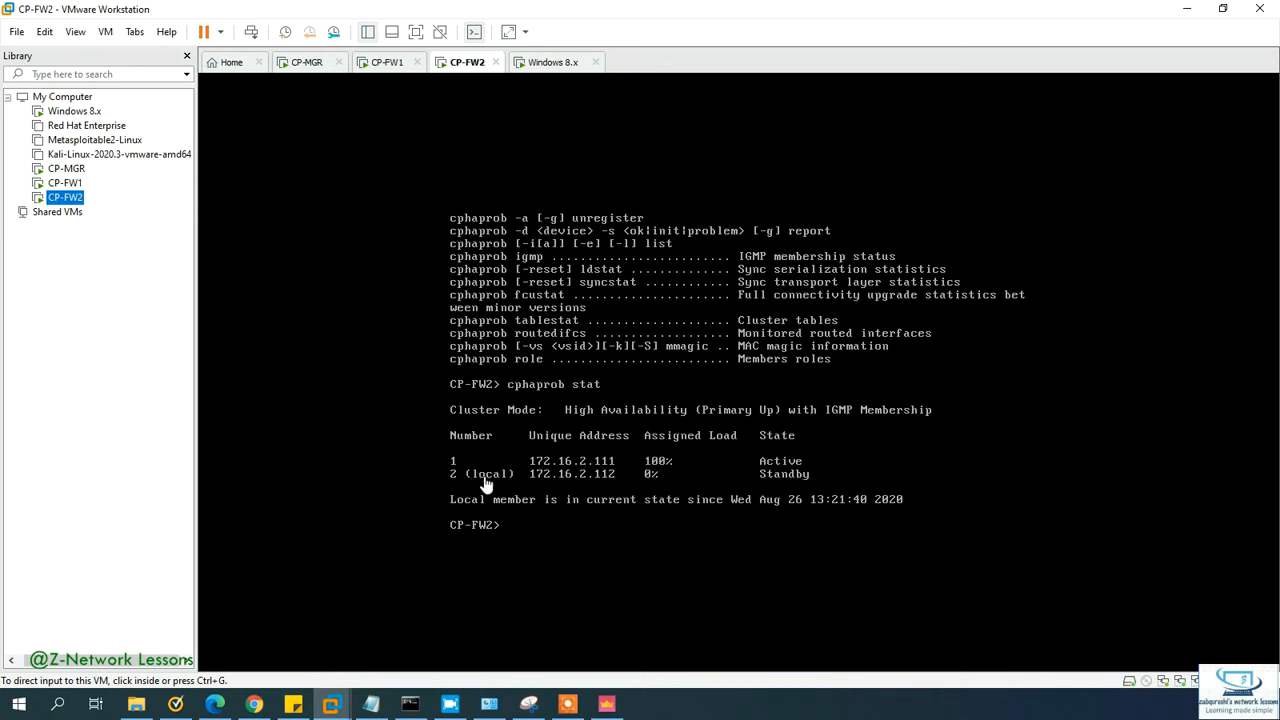
click(385, 66)
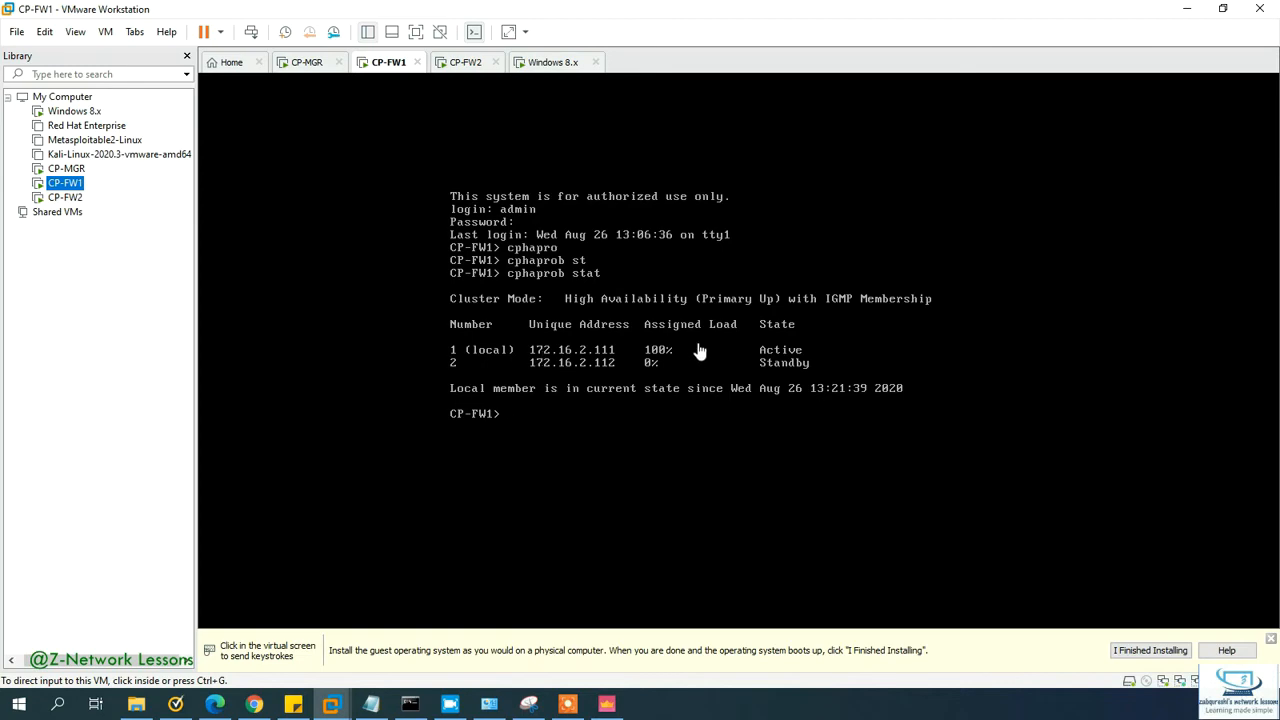
Step: Move past CP-FW2 and CP-MGR to the Windows 8.x test PC's lock screen
click(458, 64)
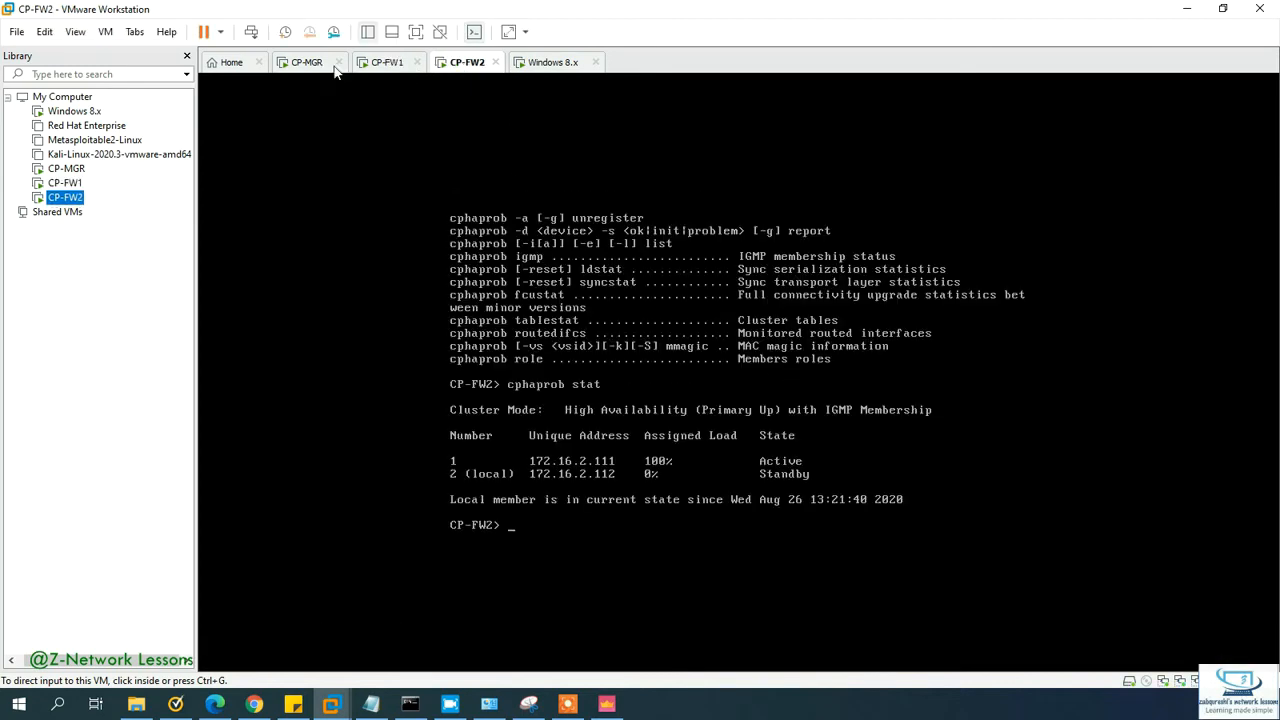
click(318, 64)
click(550, 64)
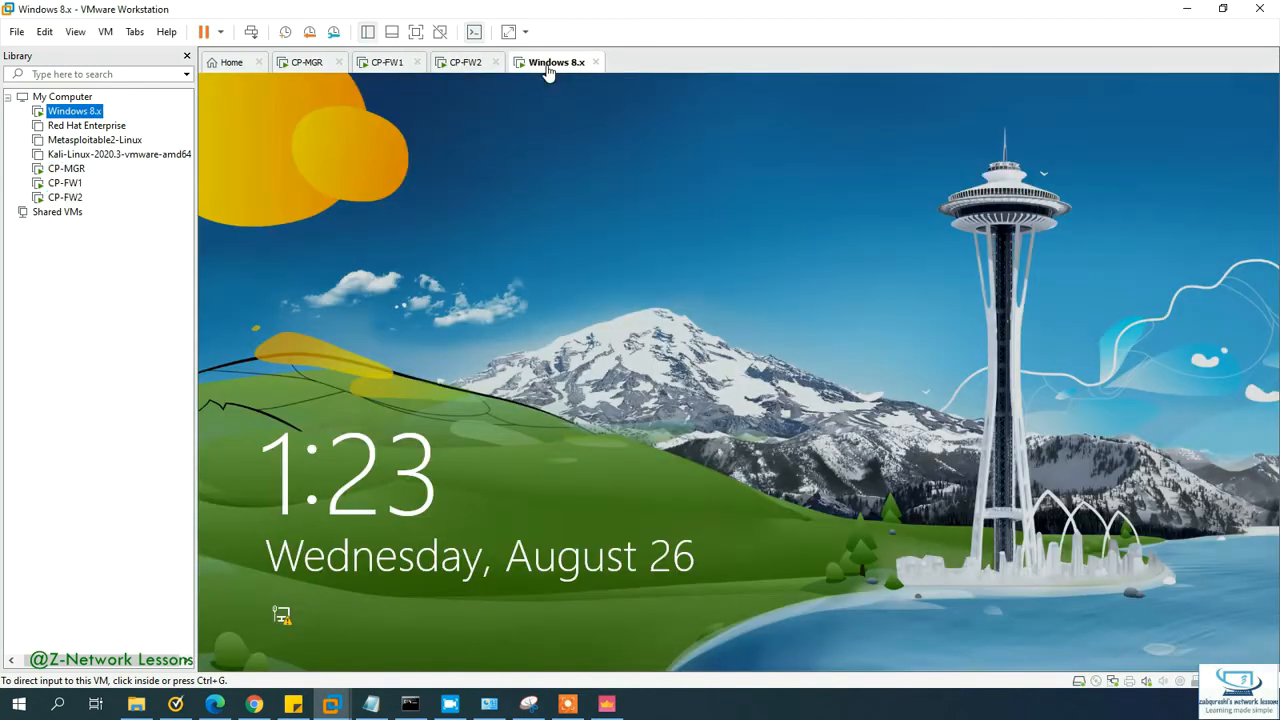
Step: Sign in to the Windows 8.x test PC with the account password, retrying after incorrect entries
click(541, 343)
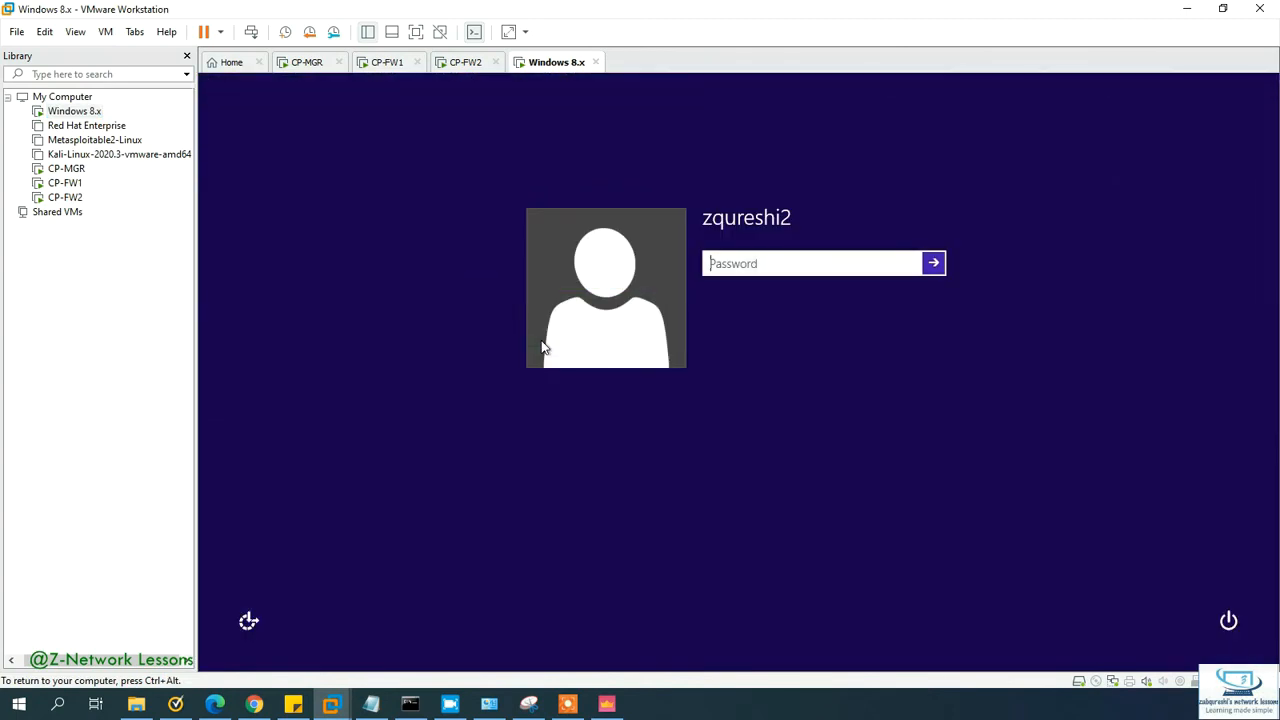
text(••••••••)
key(Return)
key(Return)
text(••••••••)
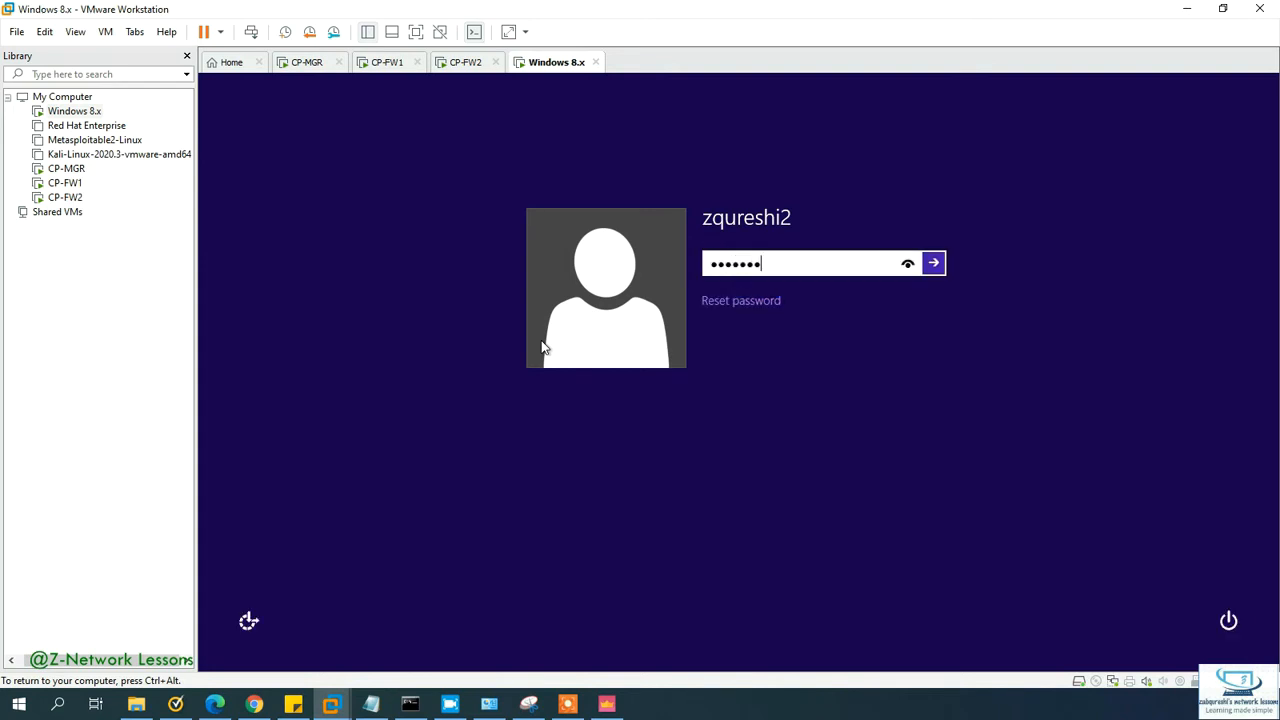
key(Return)
key(Return)
text(••••••••)
key(Return)
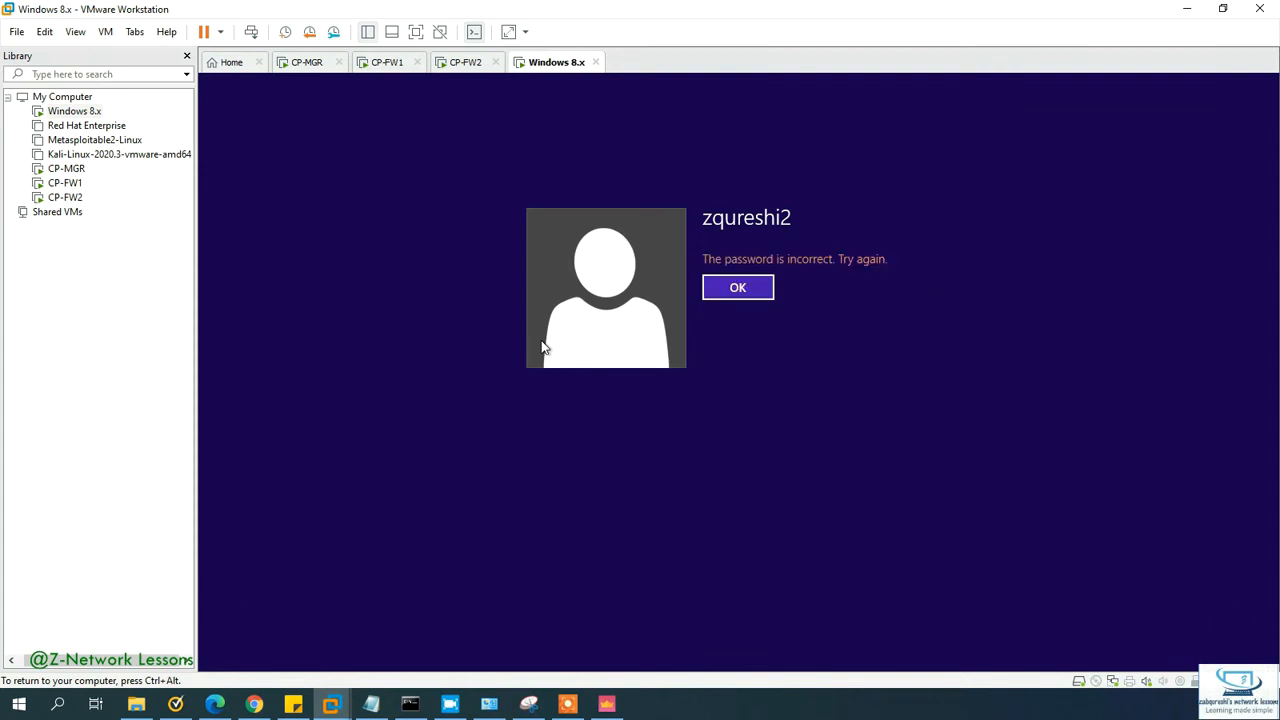
key(Return)
text(•••••)
key(Return)
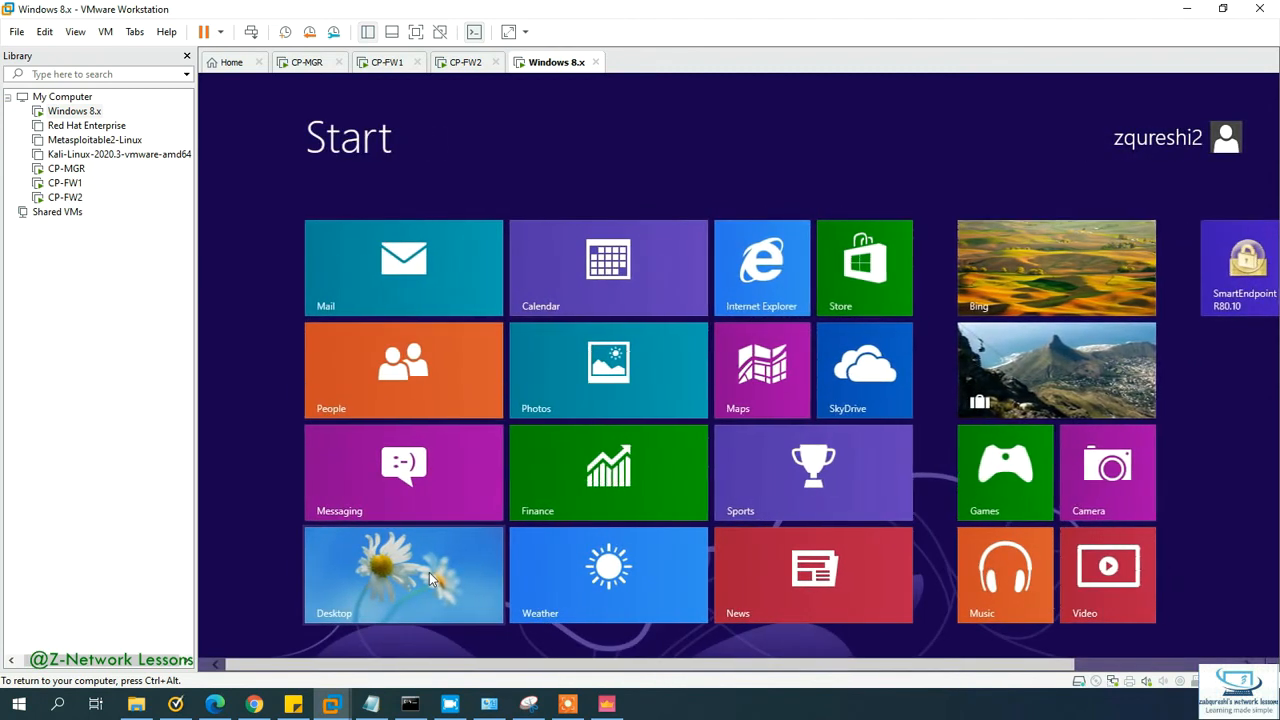
Step: Open the Desktop tile and minimize the Snipping Tool window to reveal the desktop
click(427, 571)
click(528, 704)
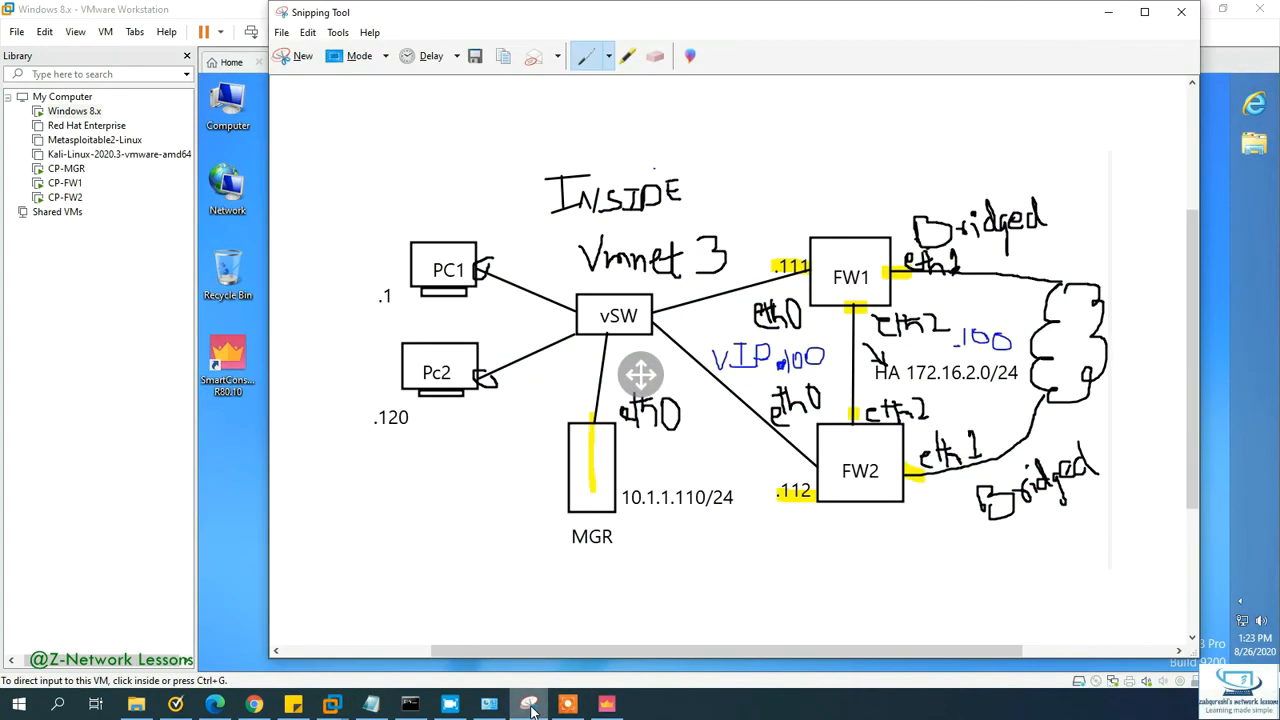
click(528, 704)
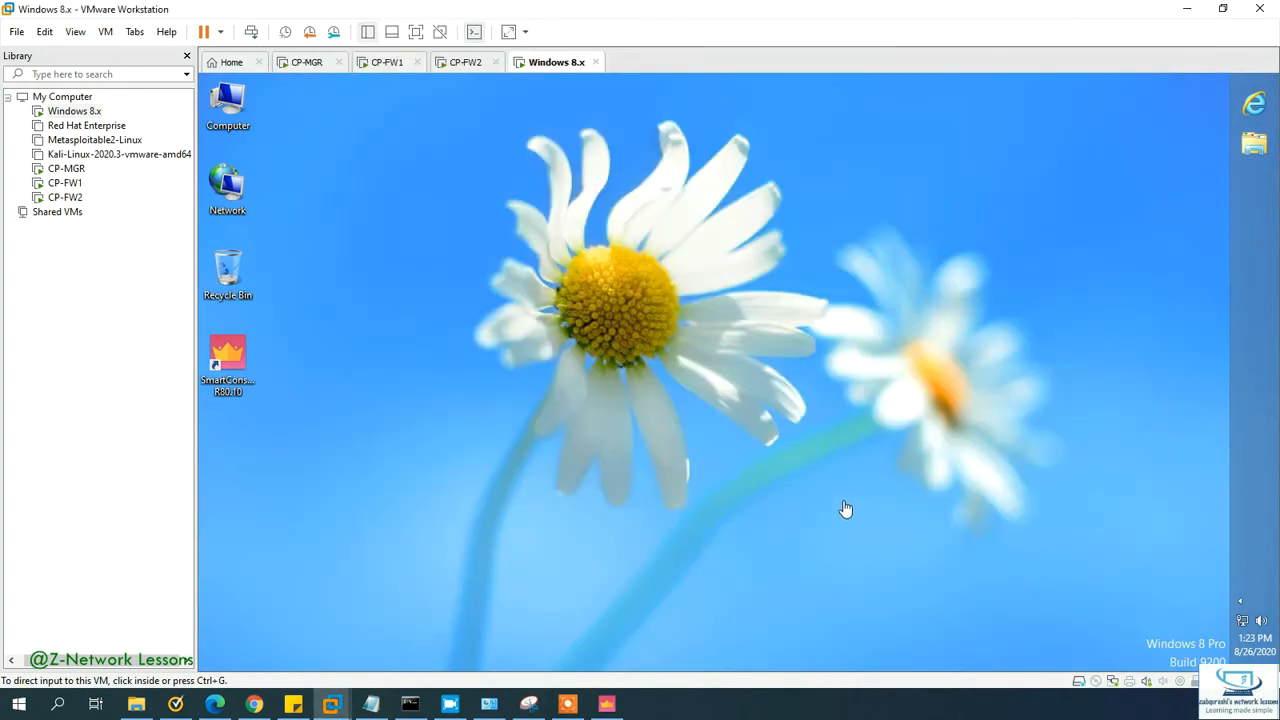
Step: Open the Ethernet0 adapter properties from the Network and Sharing Center
click(1243, 626)
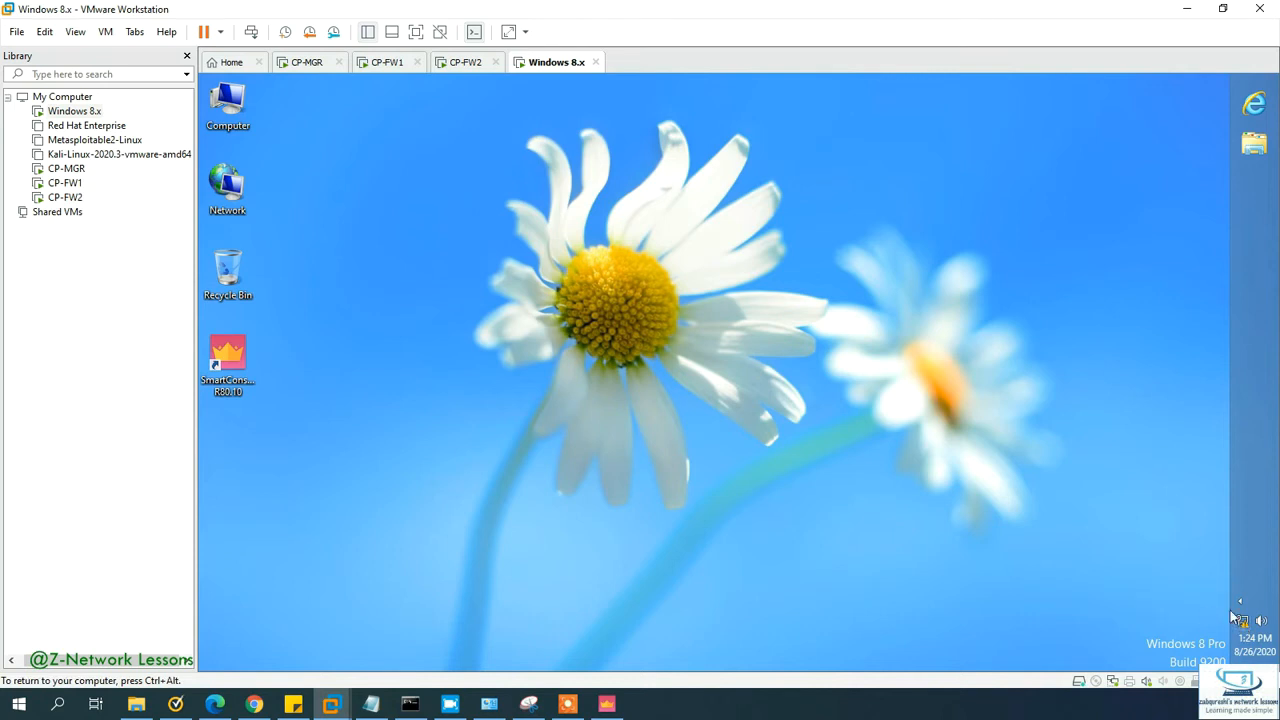
right_click(1243, 626)
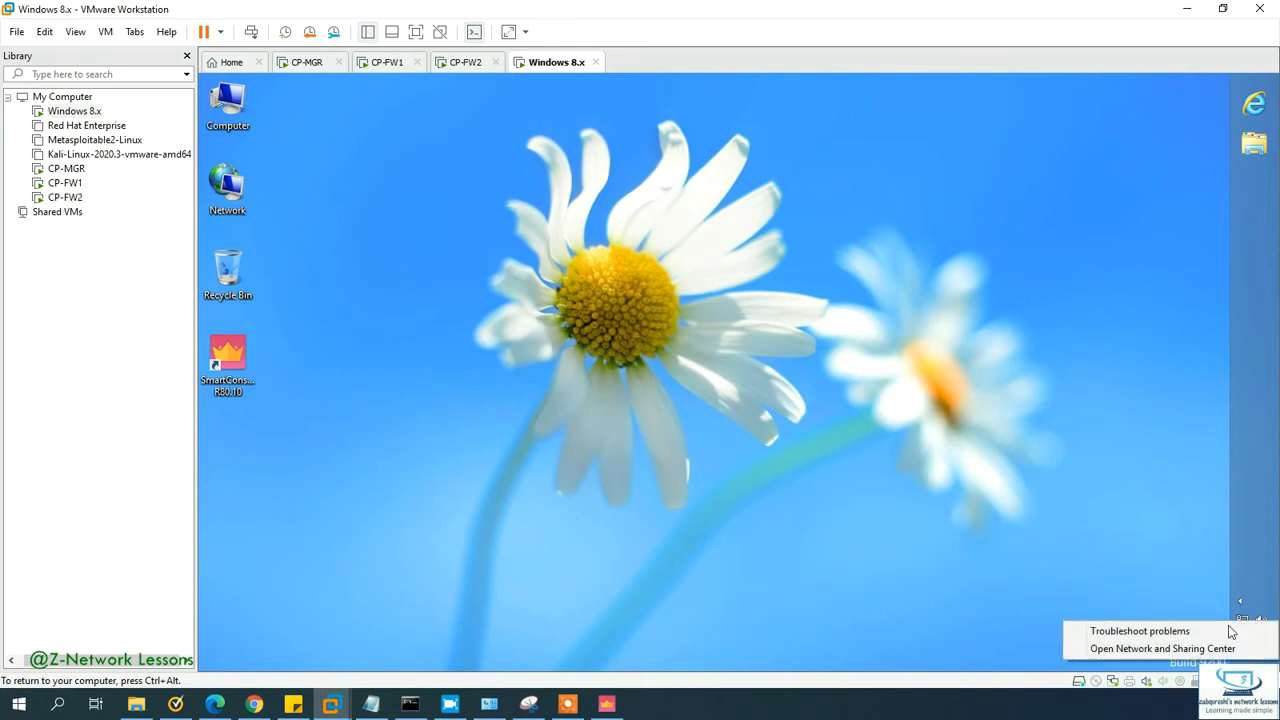
click(1145, 649)
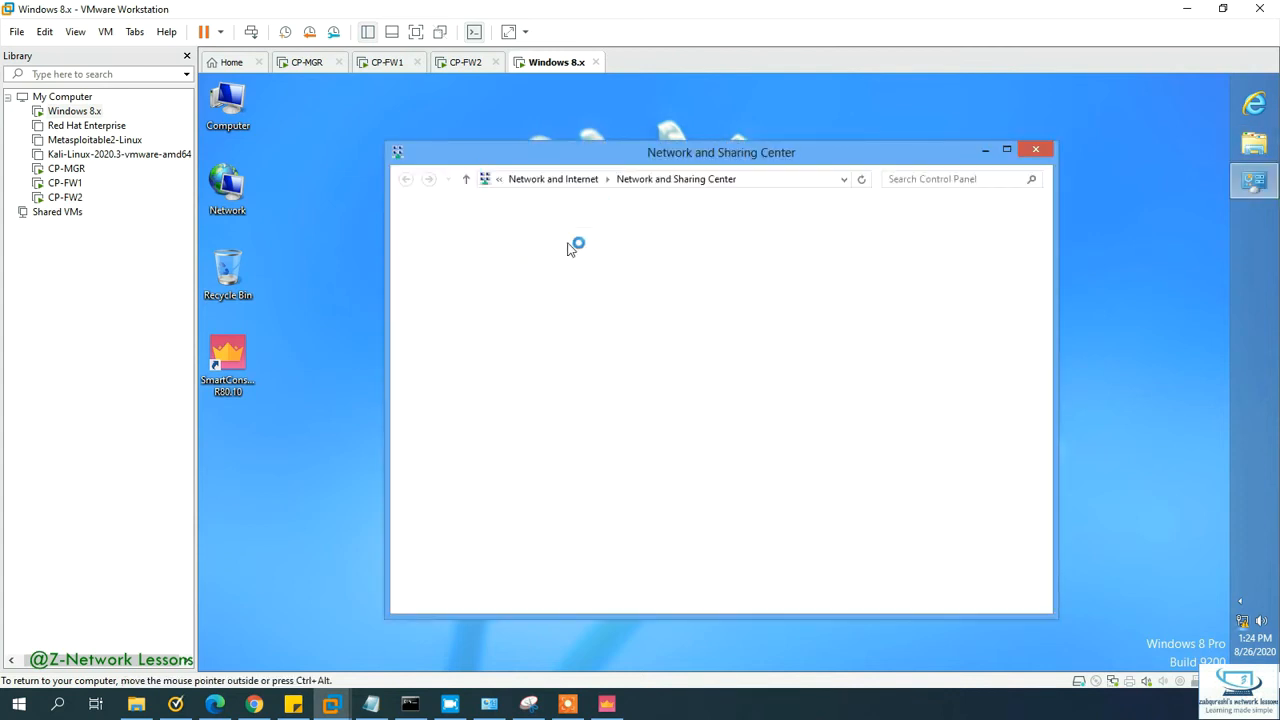
click(498, 242)
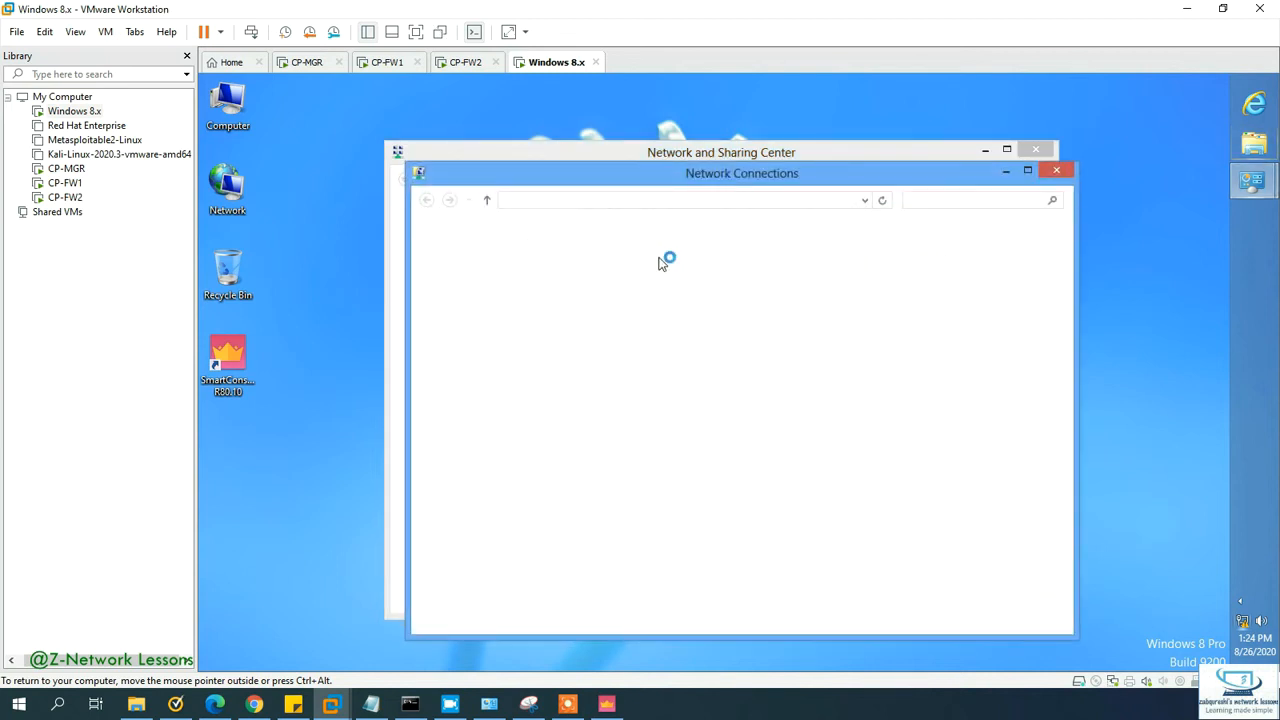
click(524, 282)
right_click(524, 280)
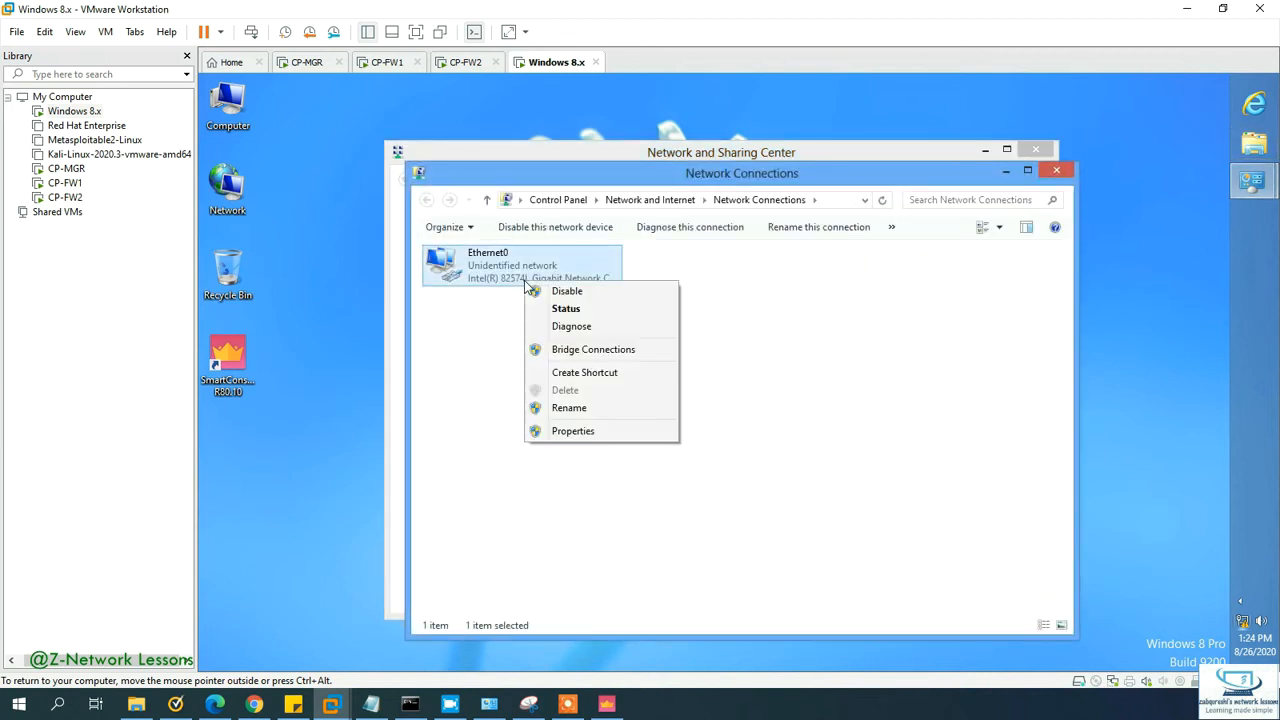
click(568, 430)
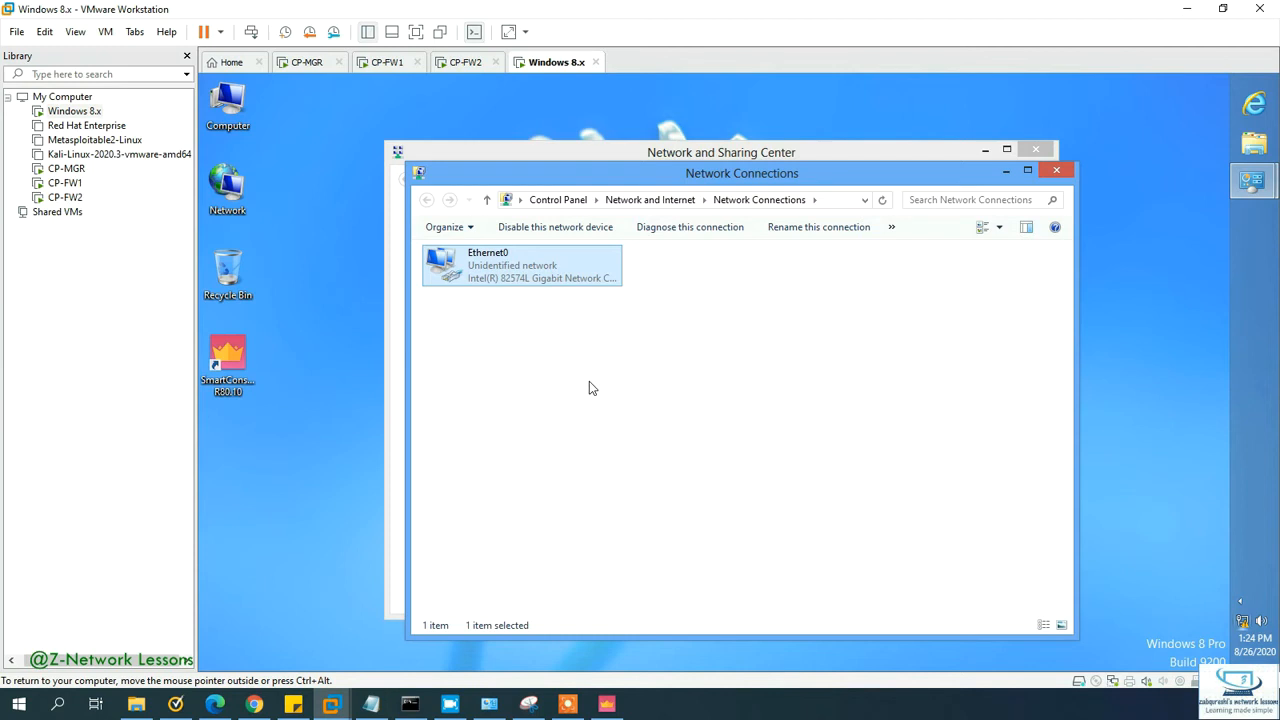
Step: Confirm Ethernet0's IPv4 and adapter properties, then close both network windows
scroll(577, 432, down, 1)
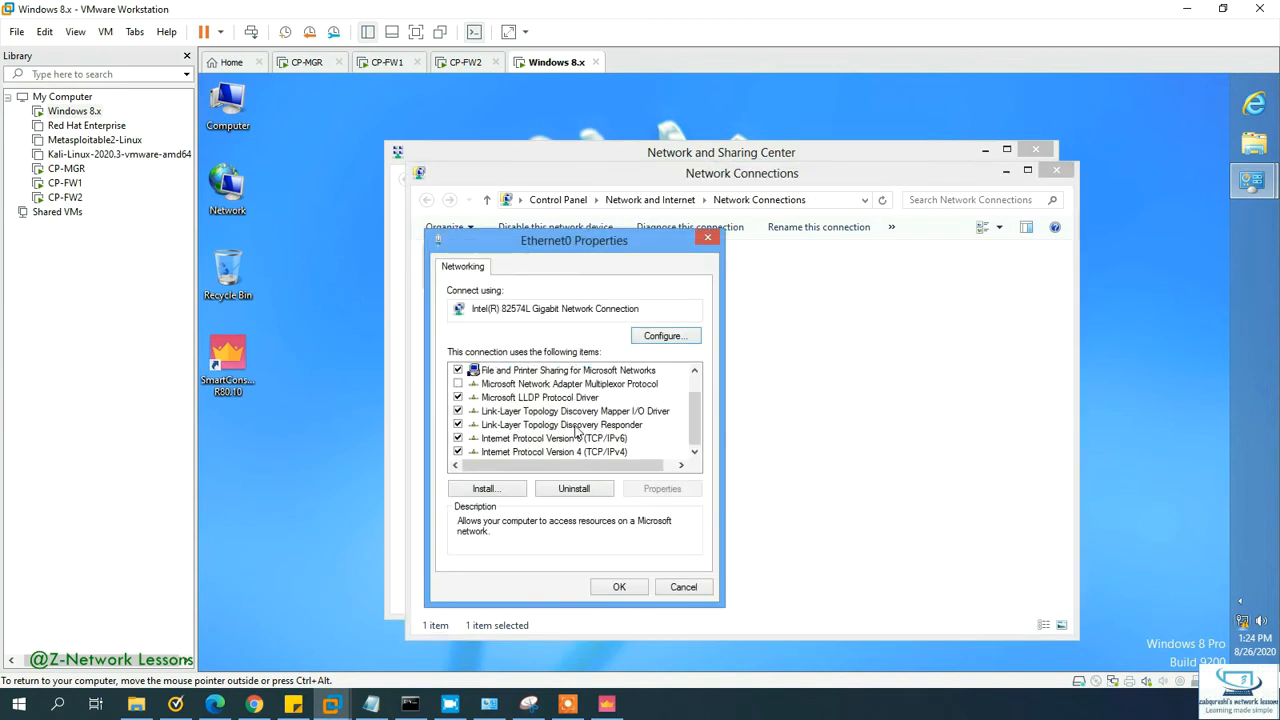
double_click(590, 452)
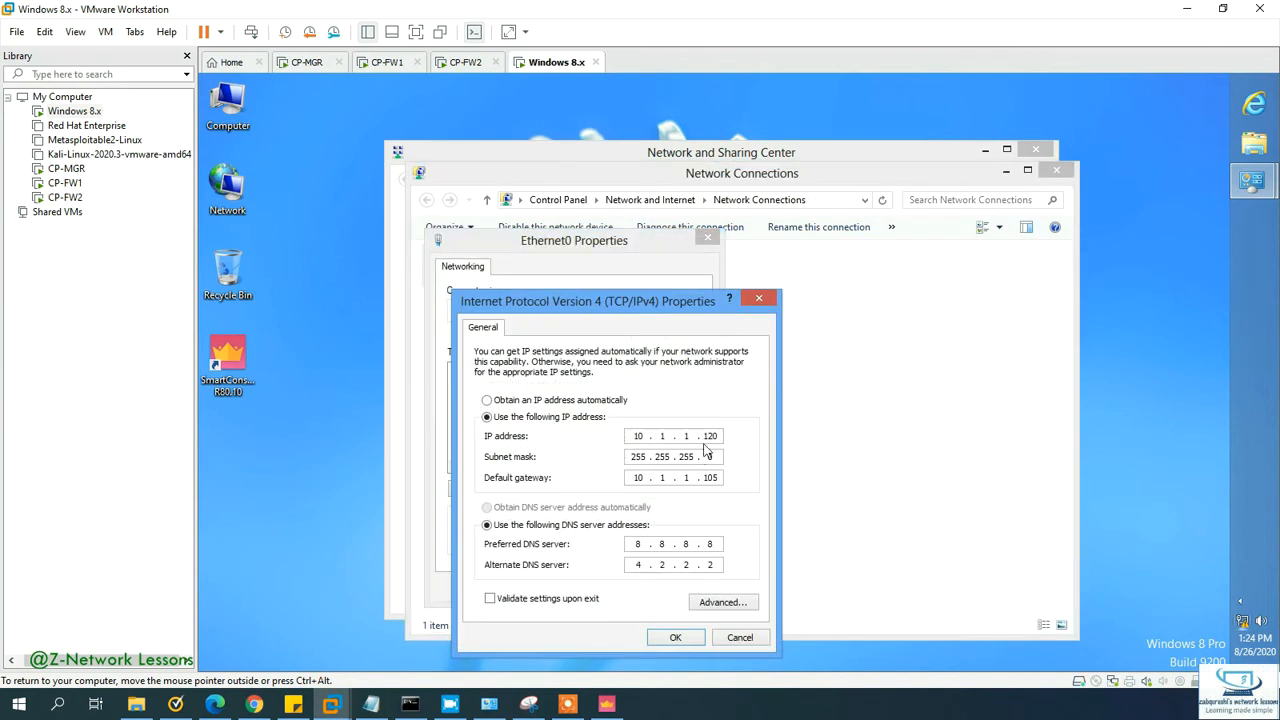
click(675, 638)
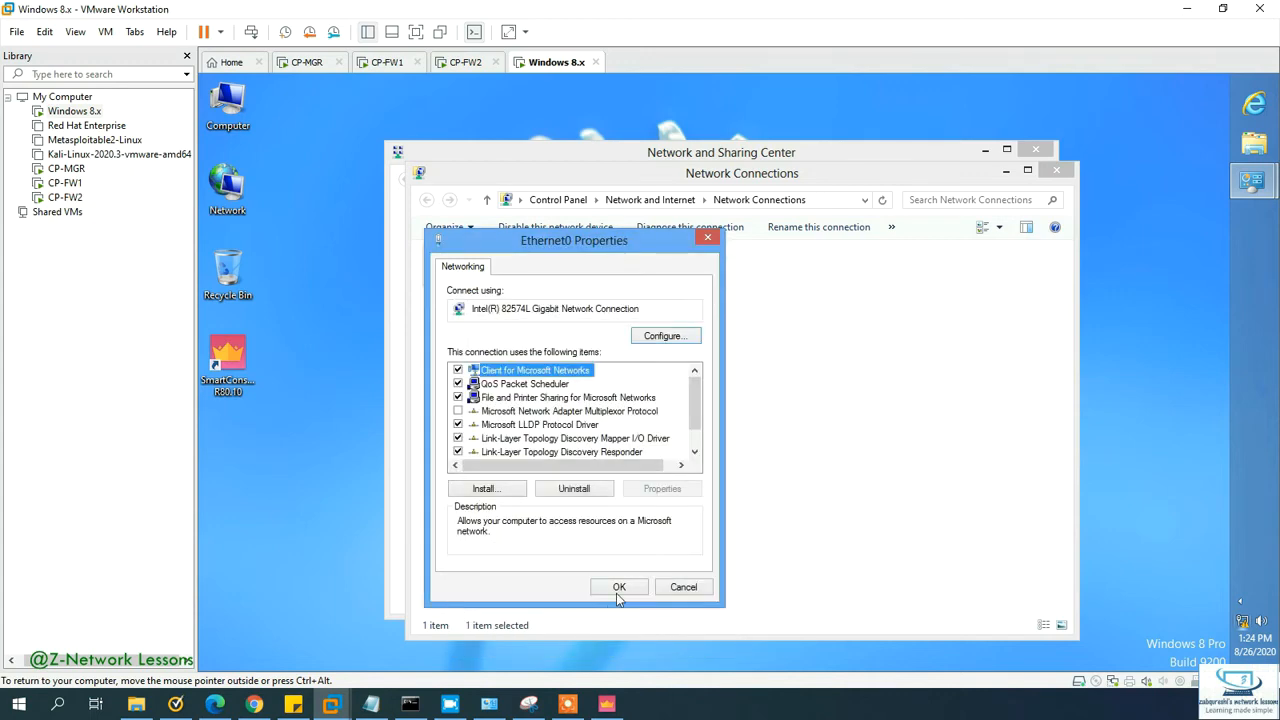
click(619, 588)
click(1054, 170)
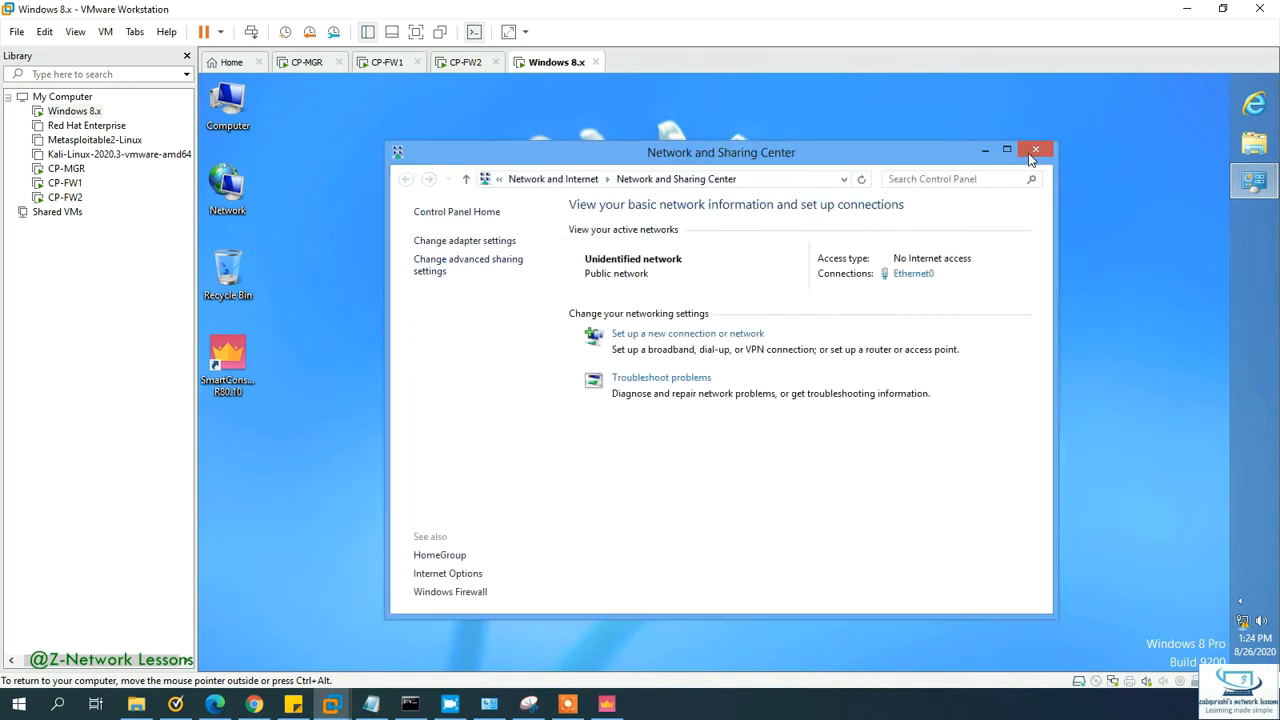
click(1034, 152)
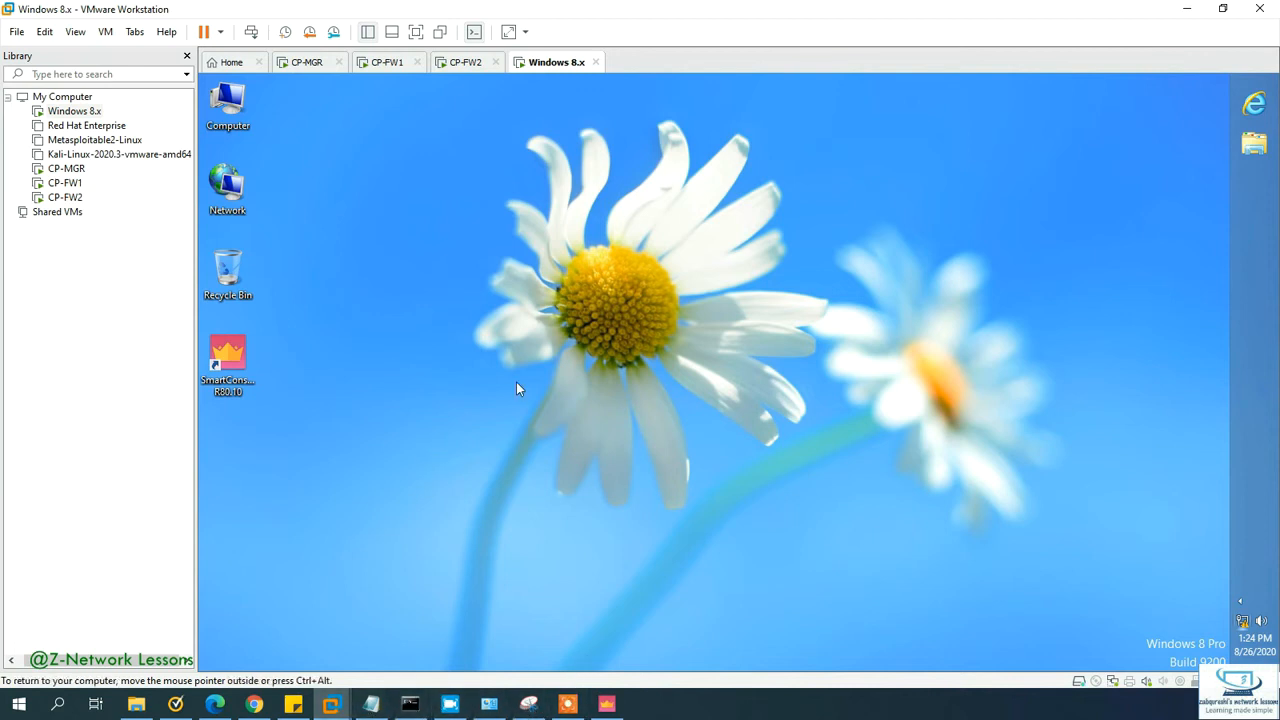
Step: Refresh the desktop, return to SmartConsole and close HQ-CLUSTER's properties with OK
right_click(535, 310)
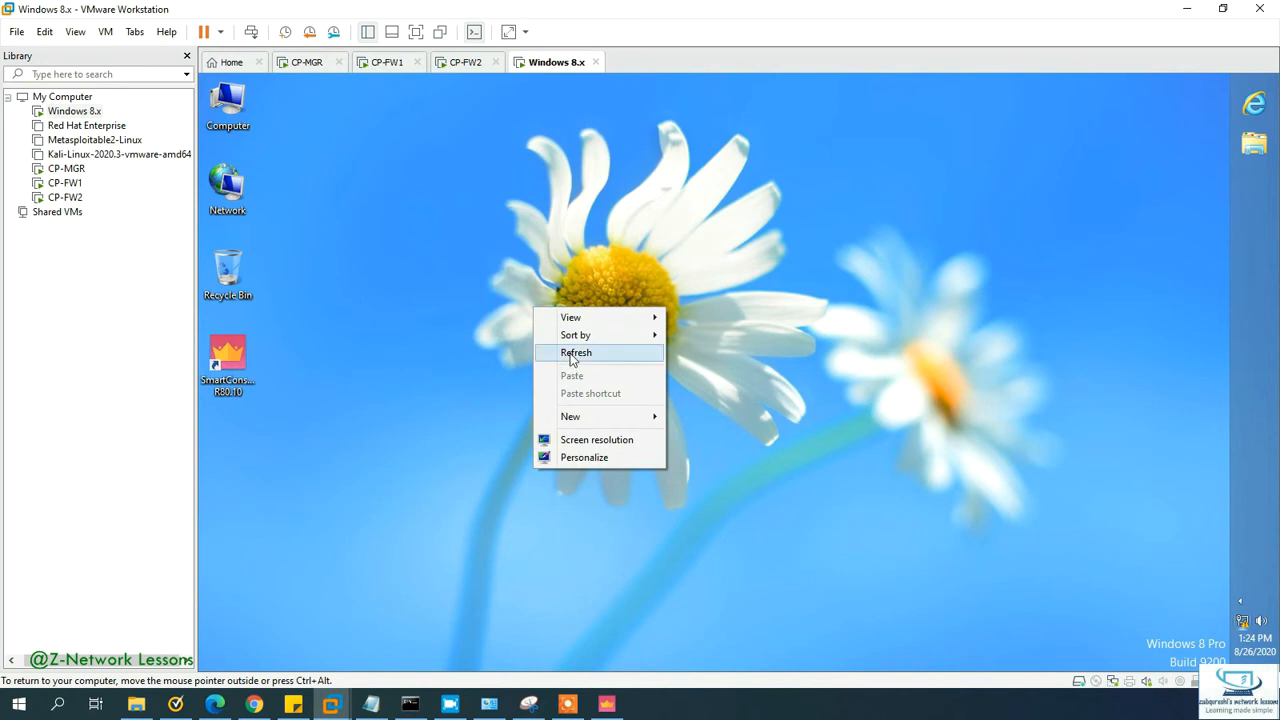
click(569, 354)
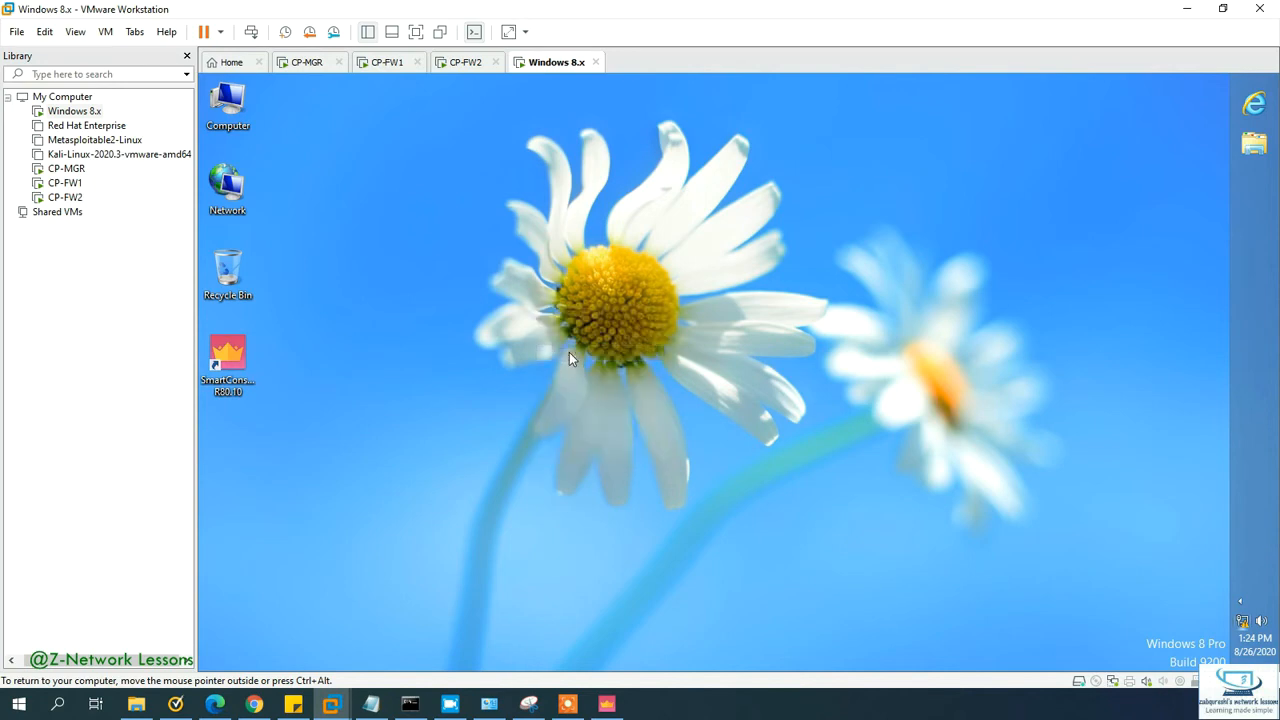
click(606, 704)
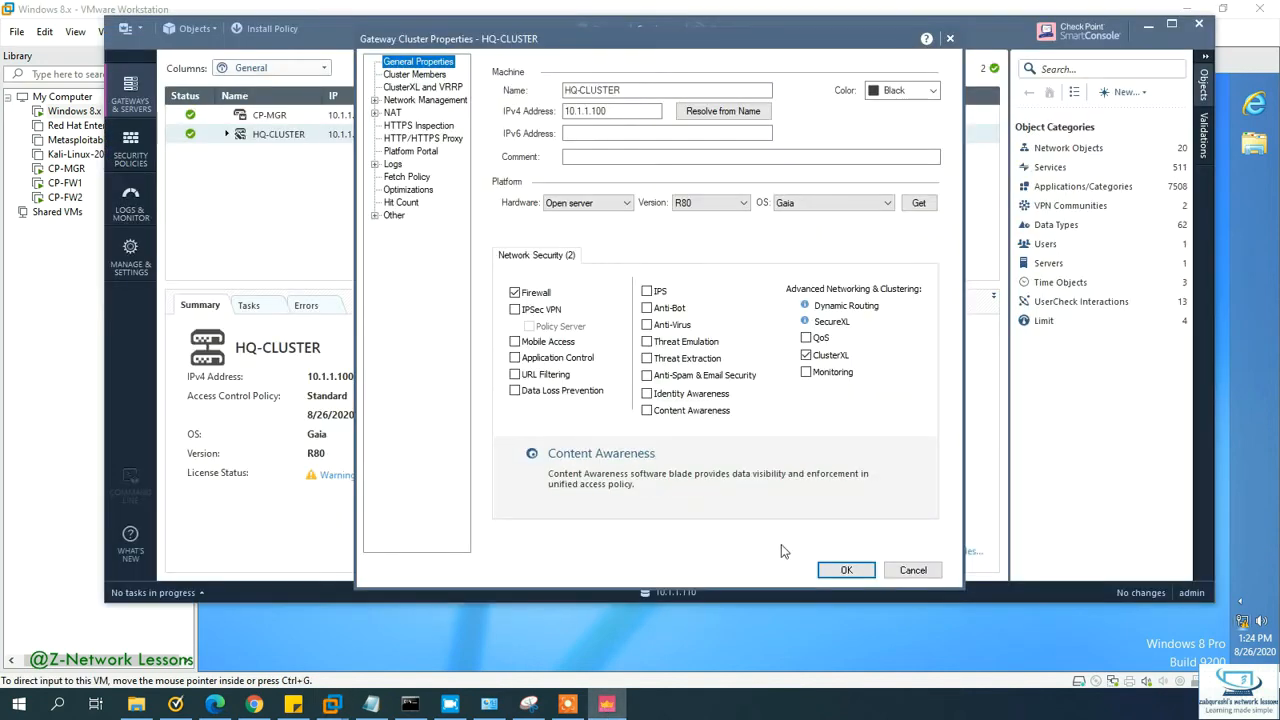
click(846, 570)
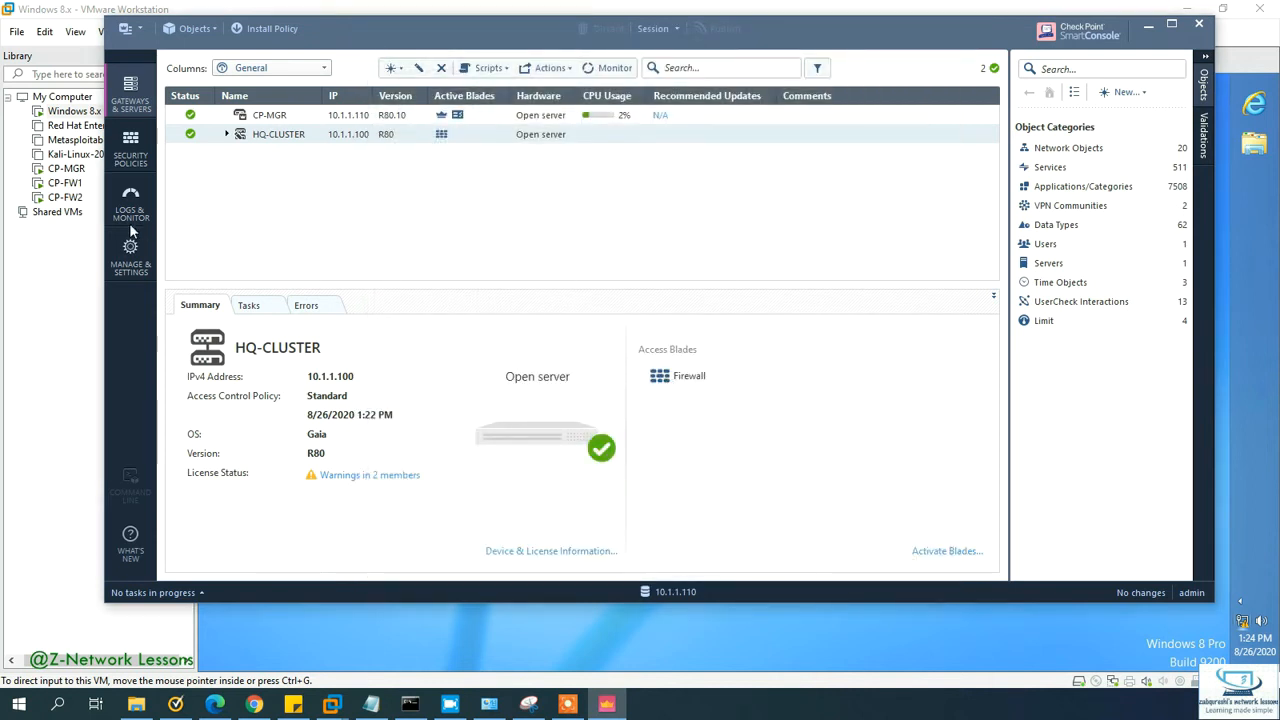
Step: Change the Cleanup rule's Track setting from None to Log in the Access Control policy
click(132, 152)
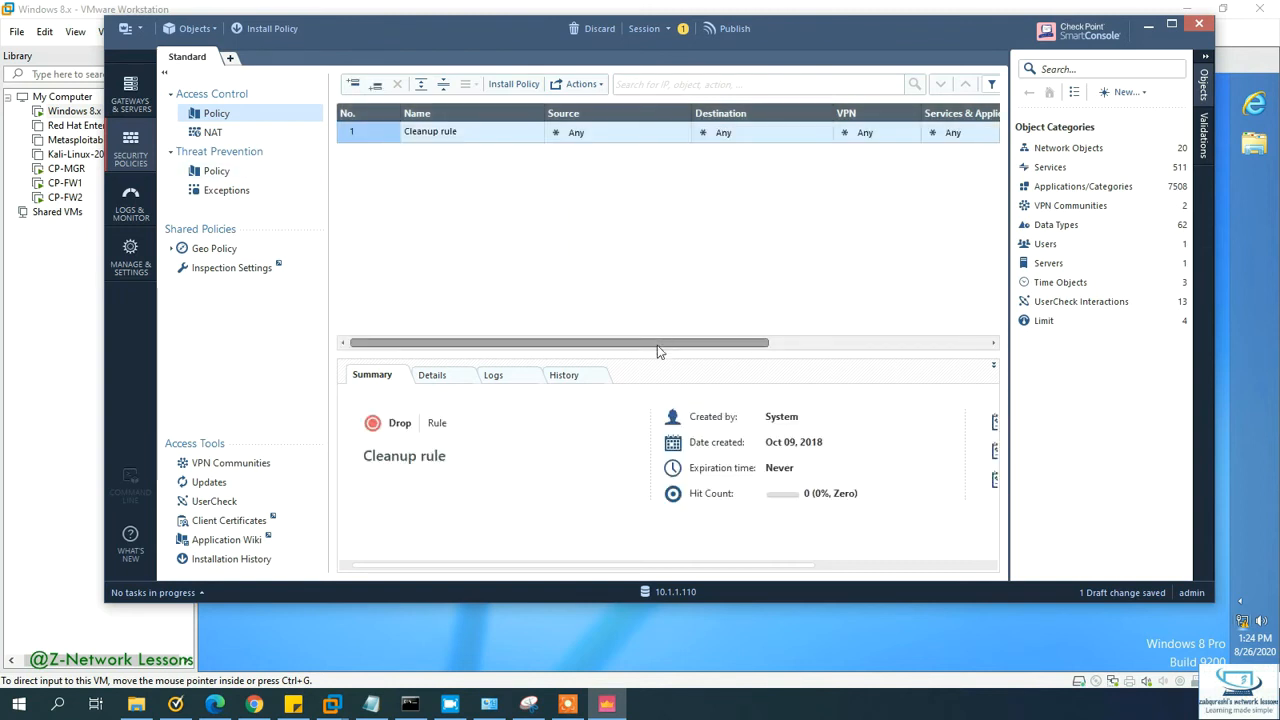
click(787, 344)
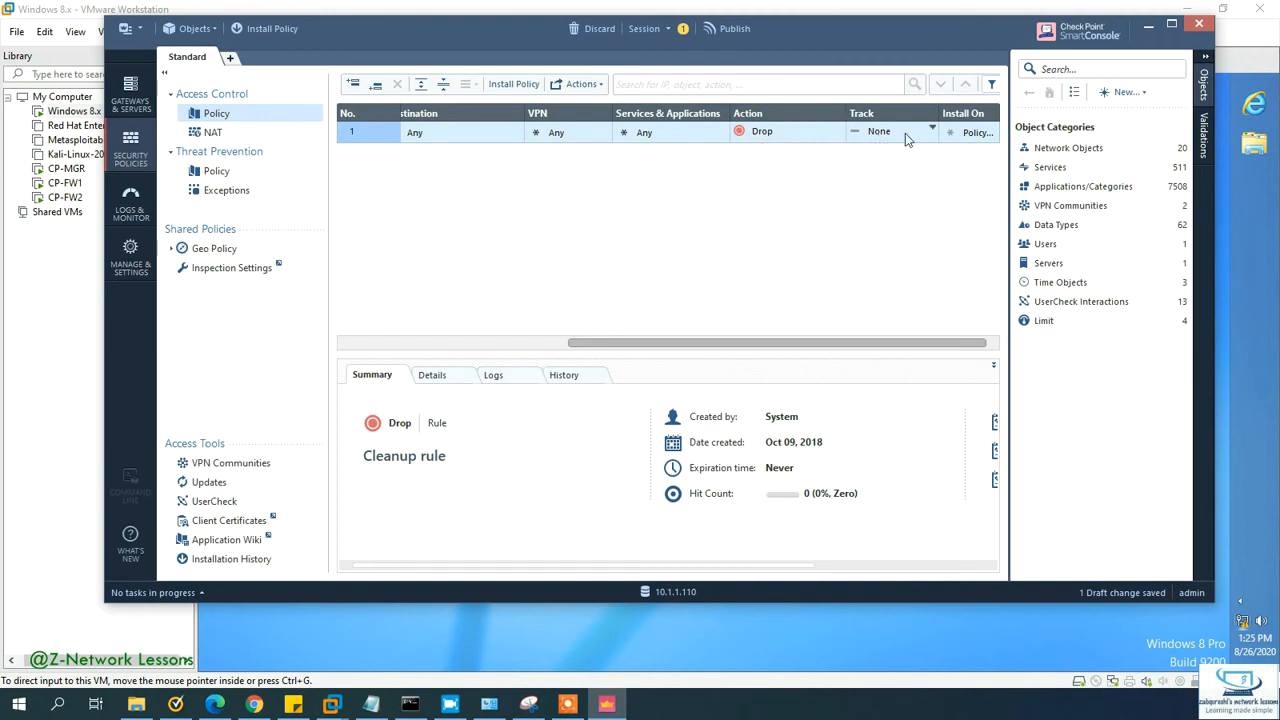
click(932, 129)
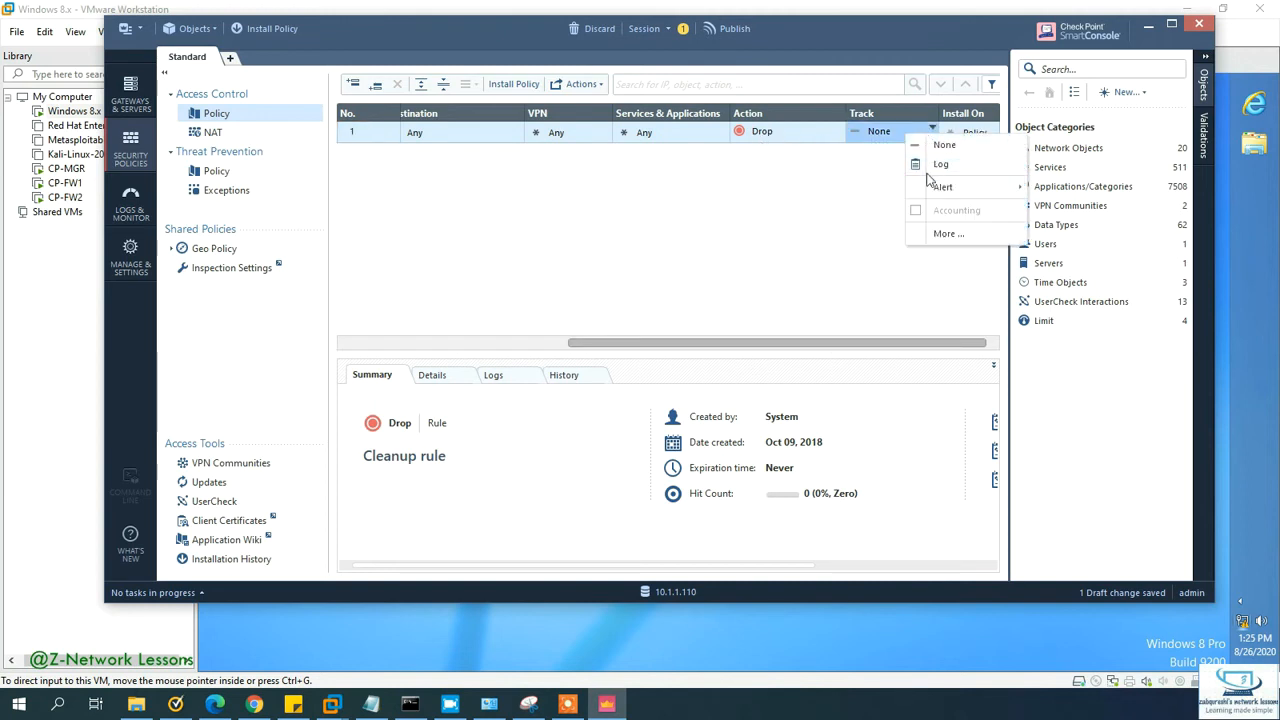
click(929, 168)
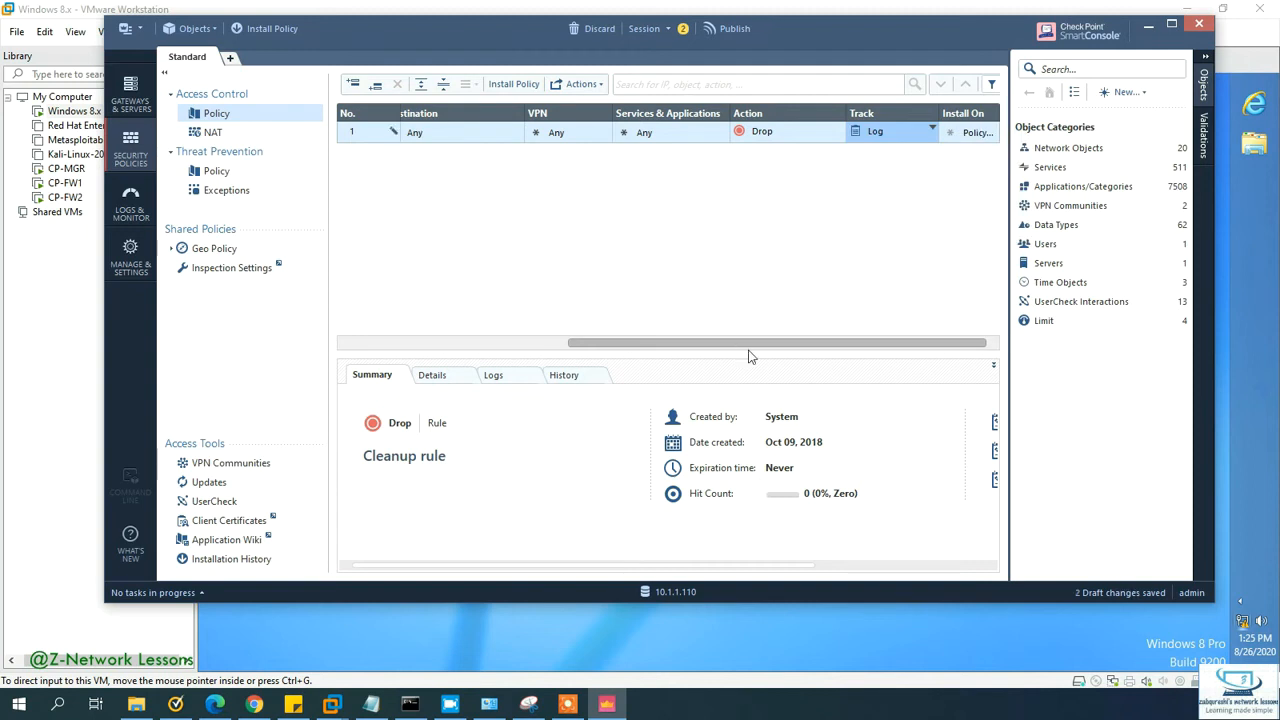
drag(751, 343, 471, 317)
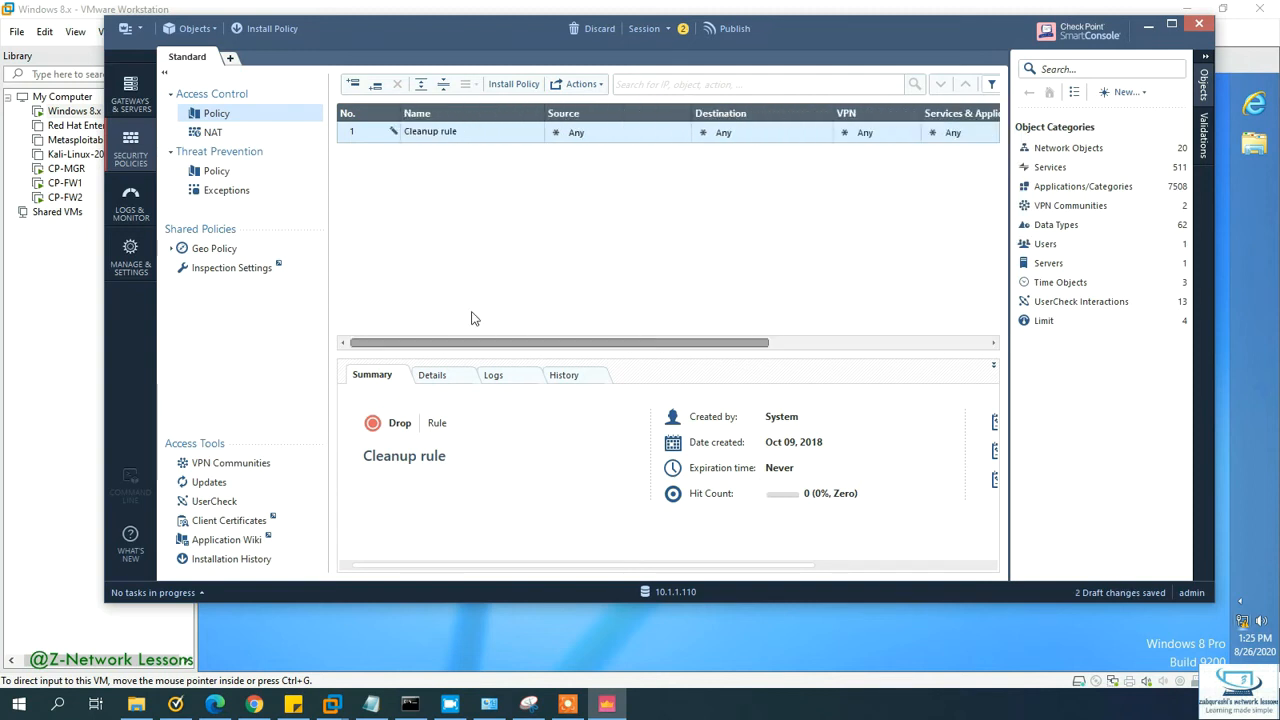
Step: Insert a new rule named In-to-OUT above the Cleanup rule
right_click(360, 136)
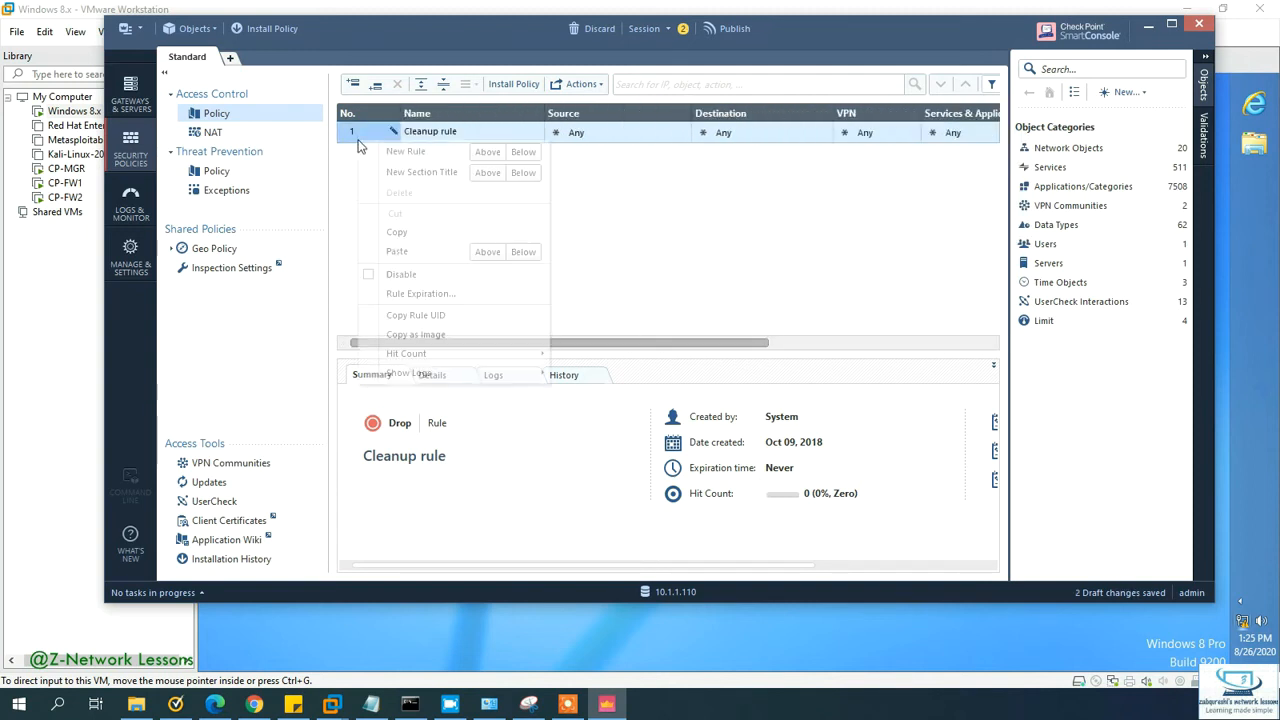
click(489, 153)
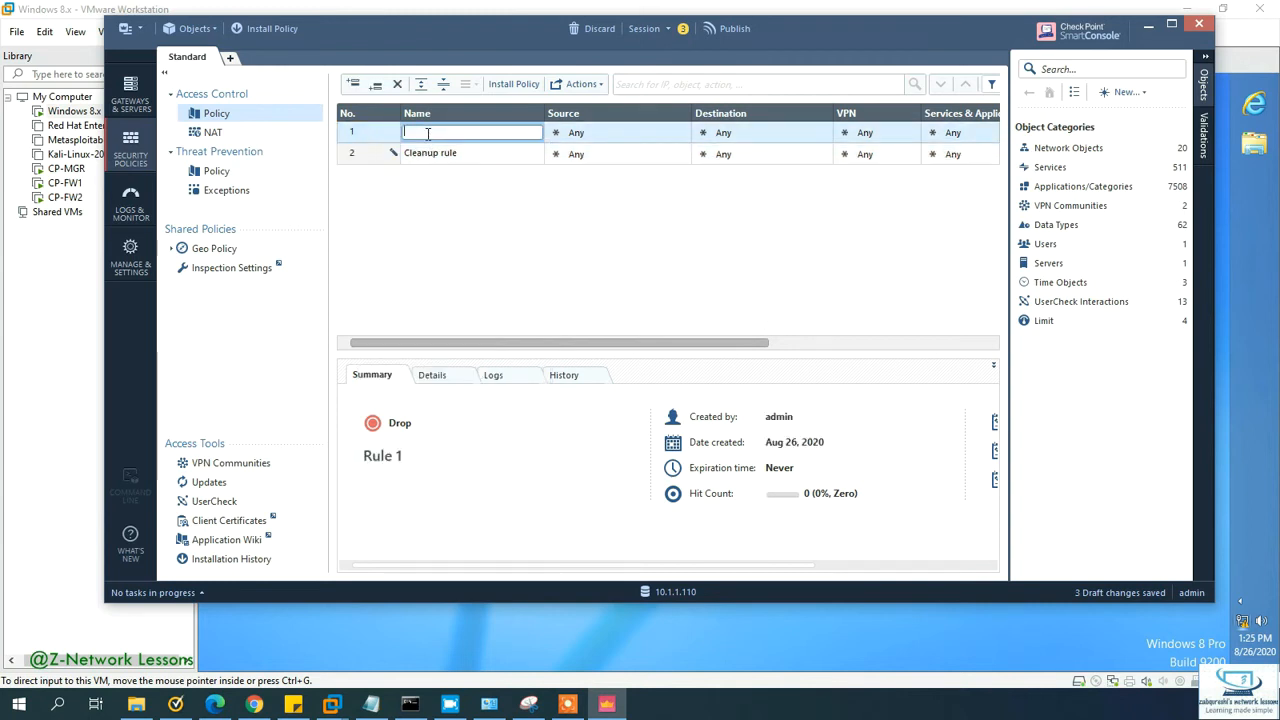
text(In-to-OUT)
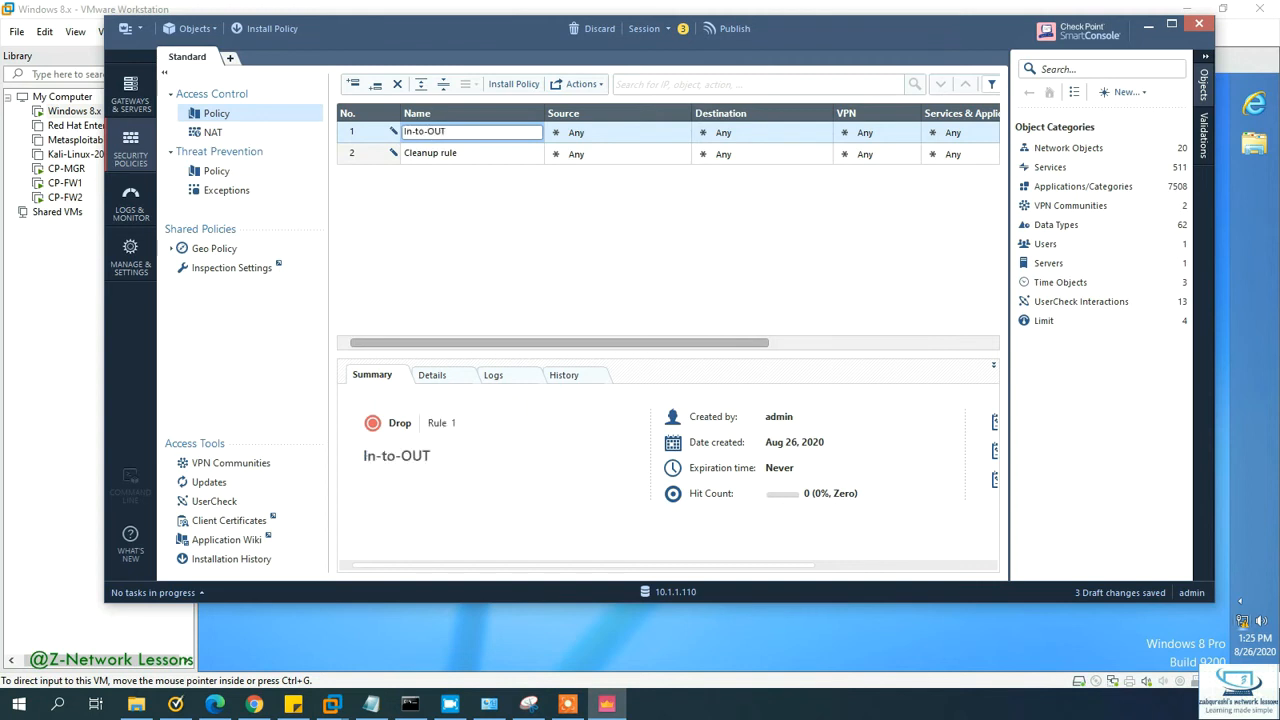
key(Tab)
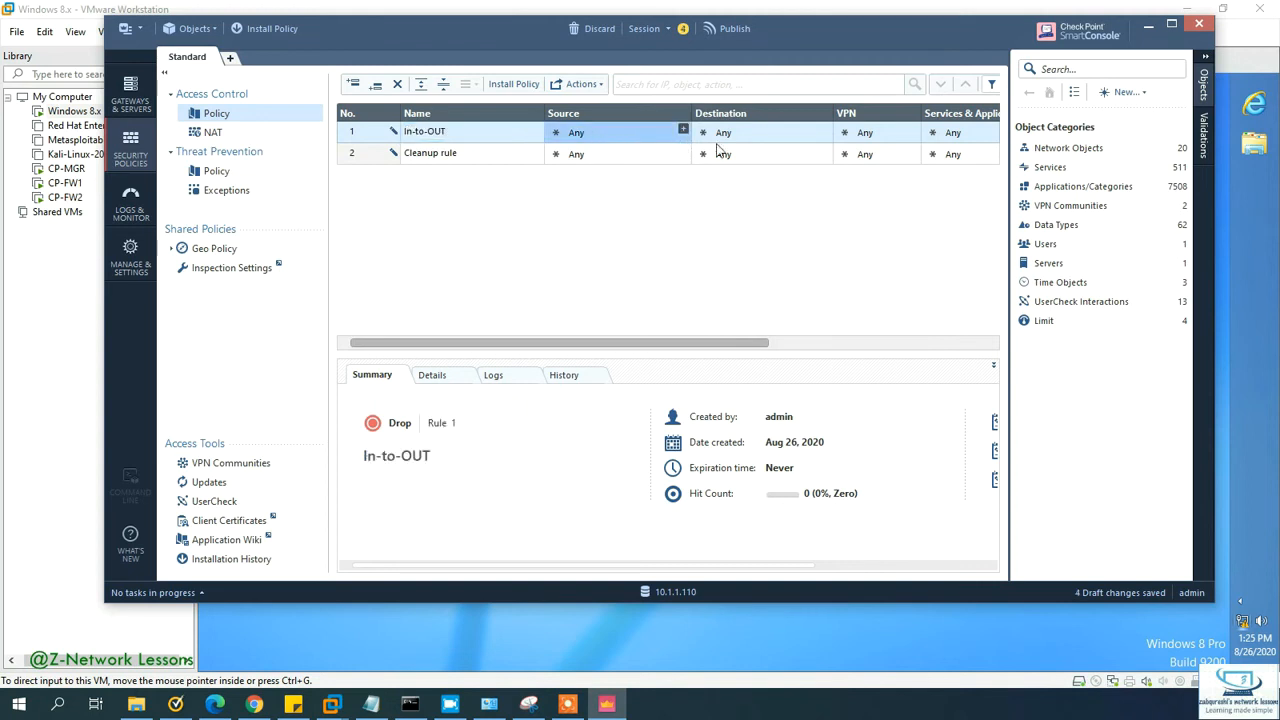
Step: Show the Networks list under Network Objects and open the New object menu
click(1084, 150)
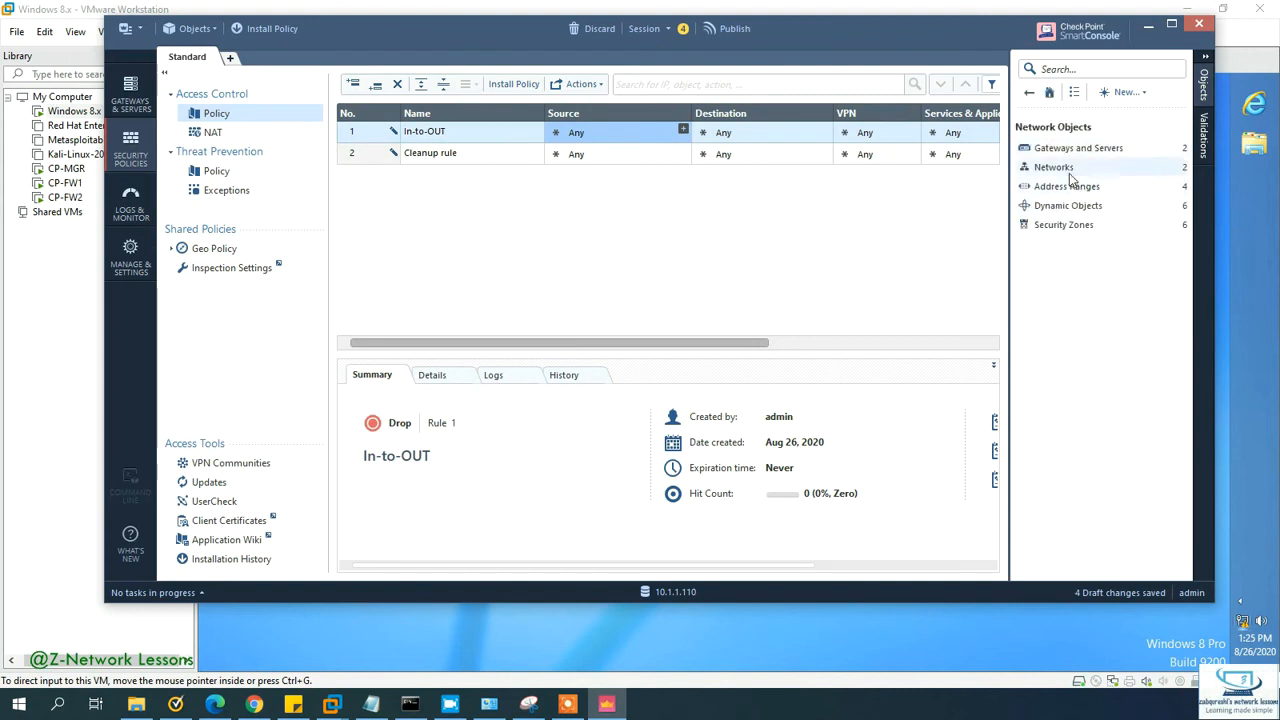
click(1080, 166)
click(1072, 149)
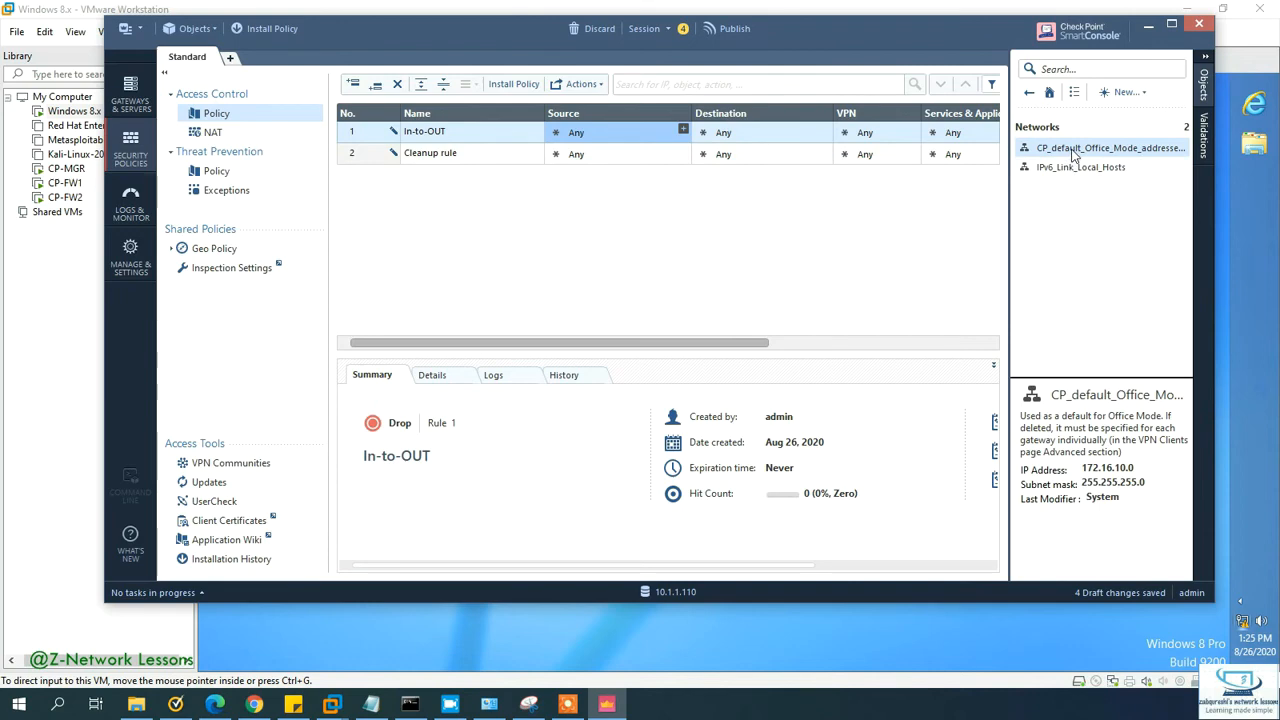
mouse_move(1073, 152)
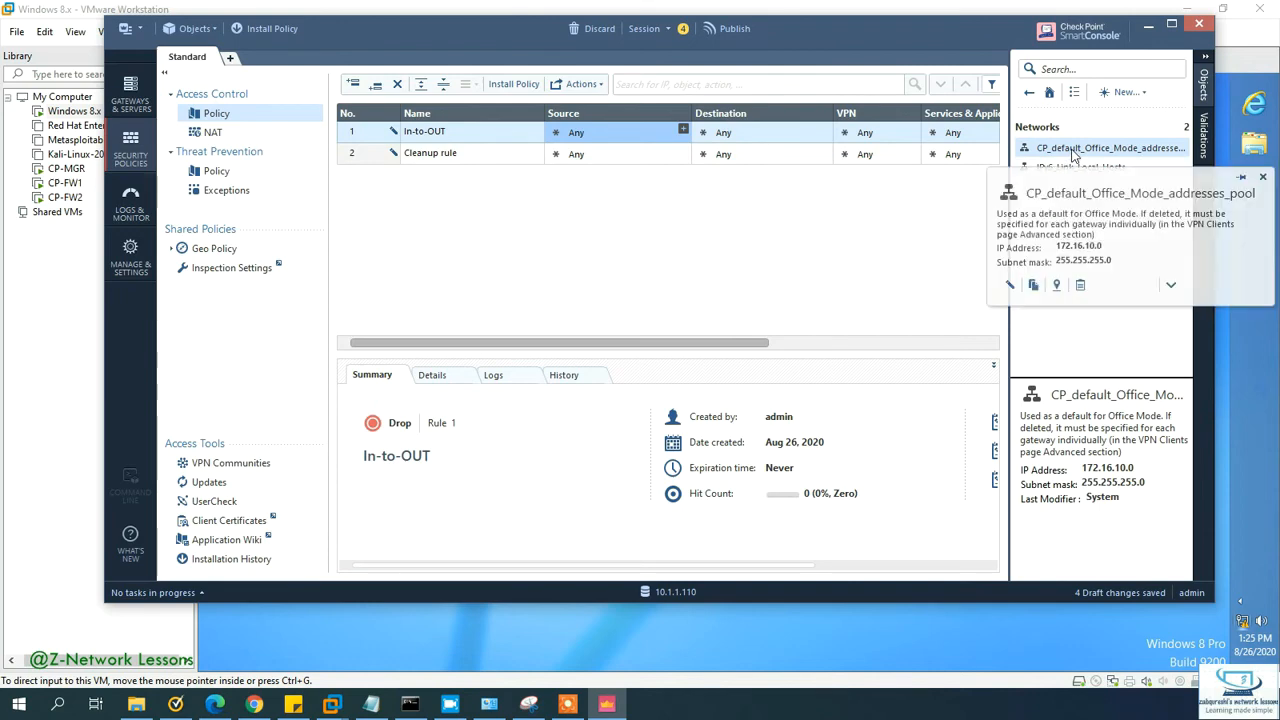
click(1124, 92)
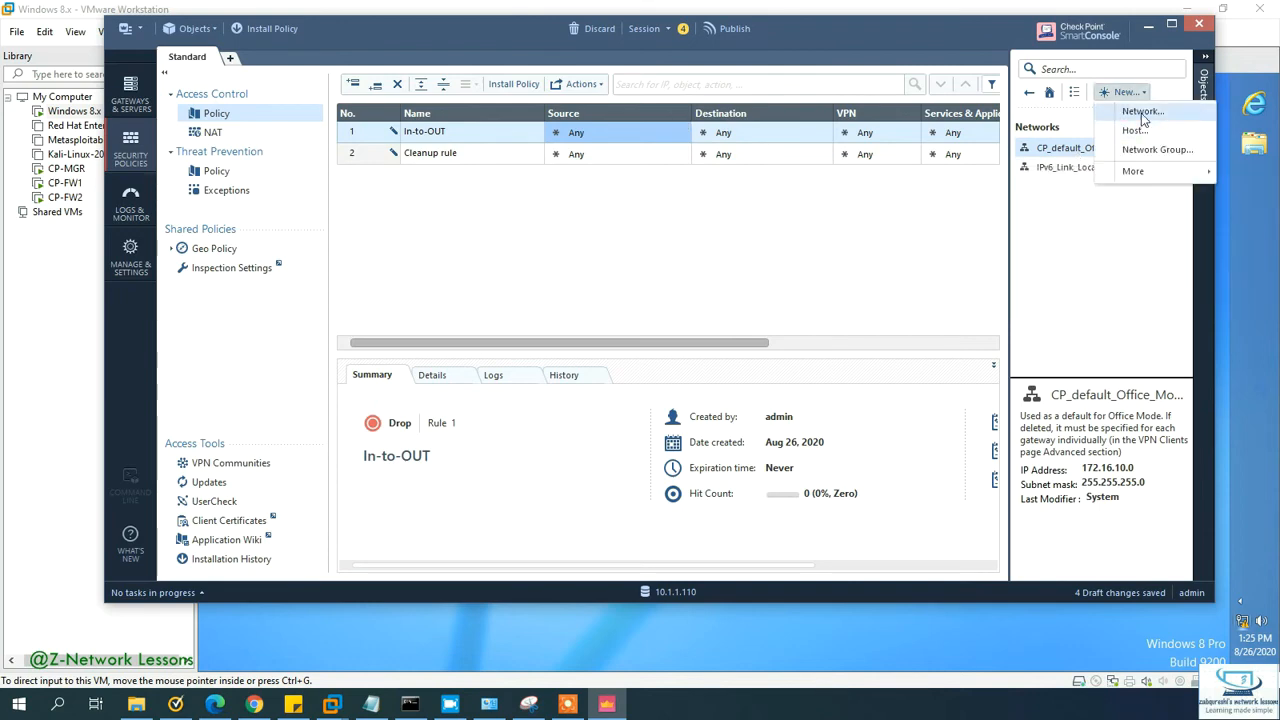
Step: Create network object Lan-NET with address 10.1.1.0 and net mask 255.255.255.0
click(1143, 112)
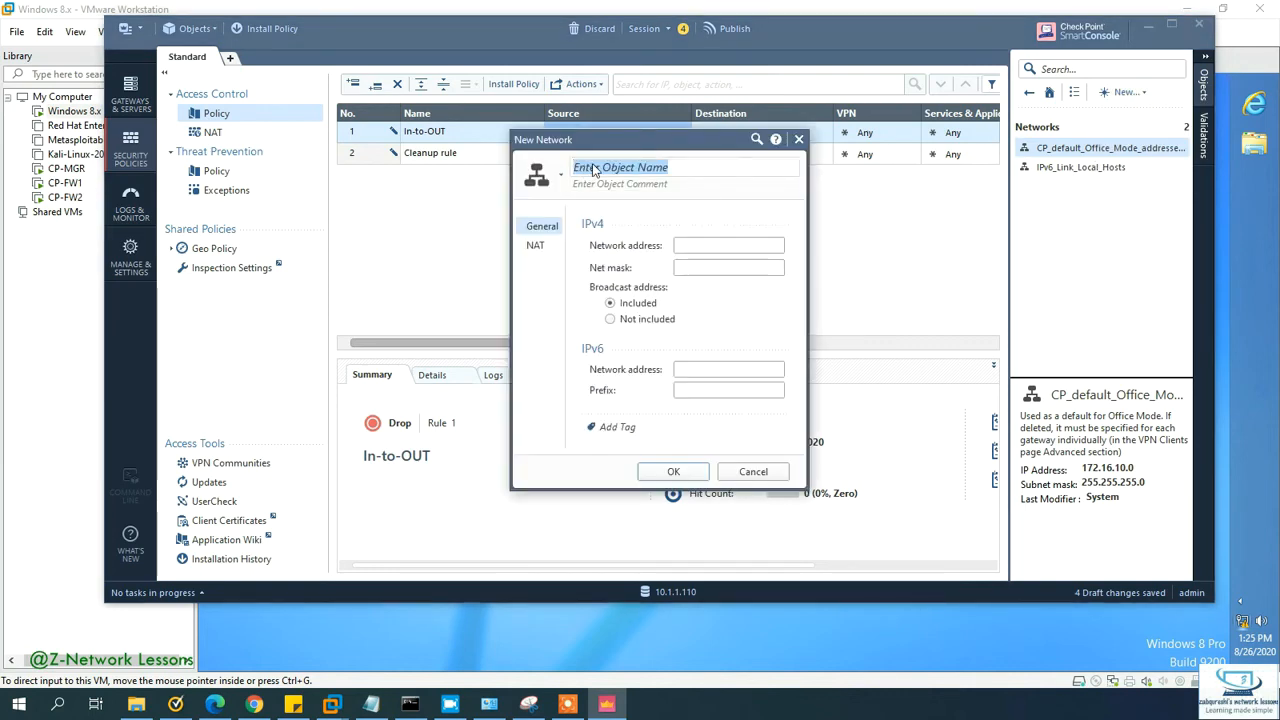
text(Lan )
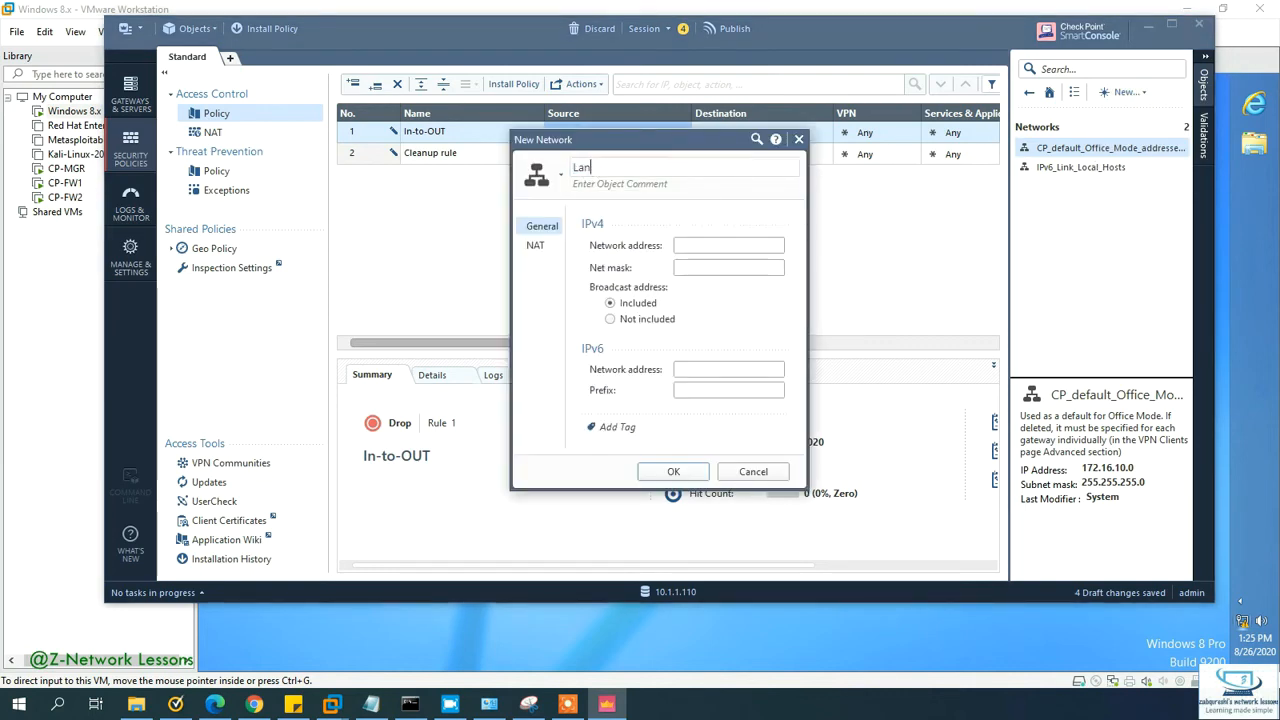
text(NET)
click(687, 249)
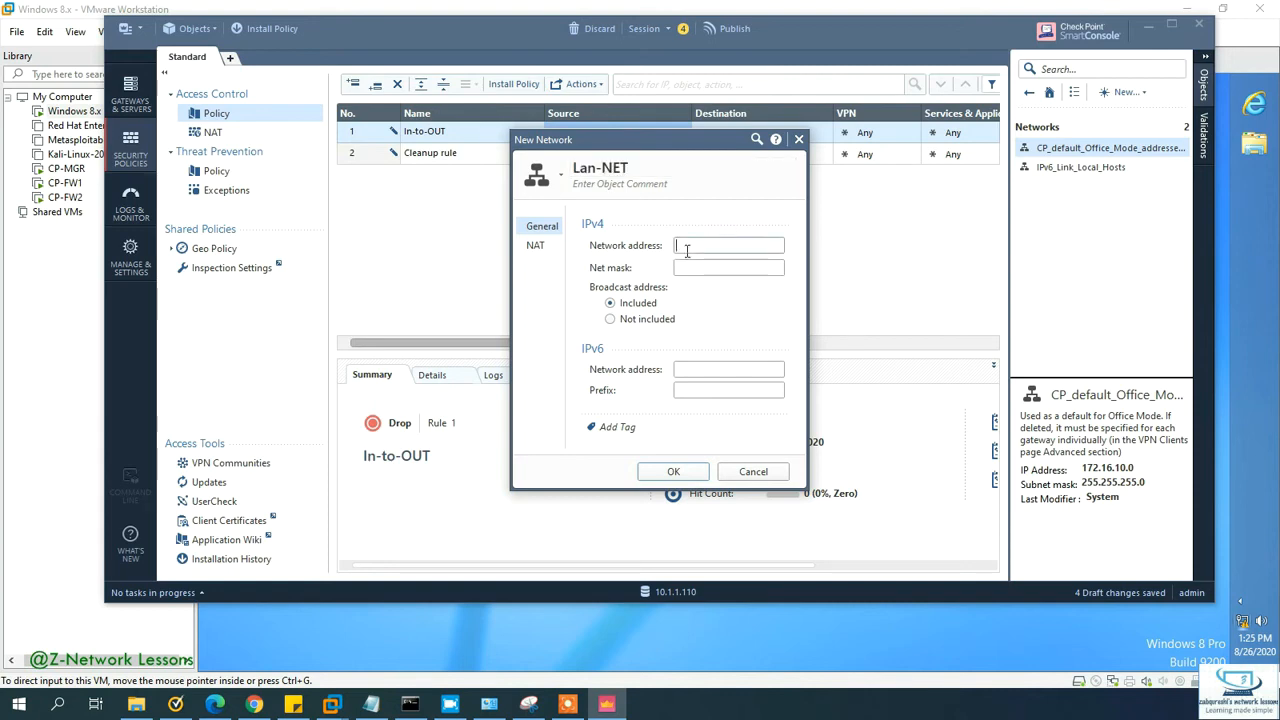
text(10.1.10)
key(Tab)
click(687, 249)
text(10.1.1.00)
key(BackSpace)
key(Tab)
text(255.25)
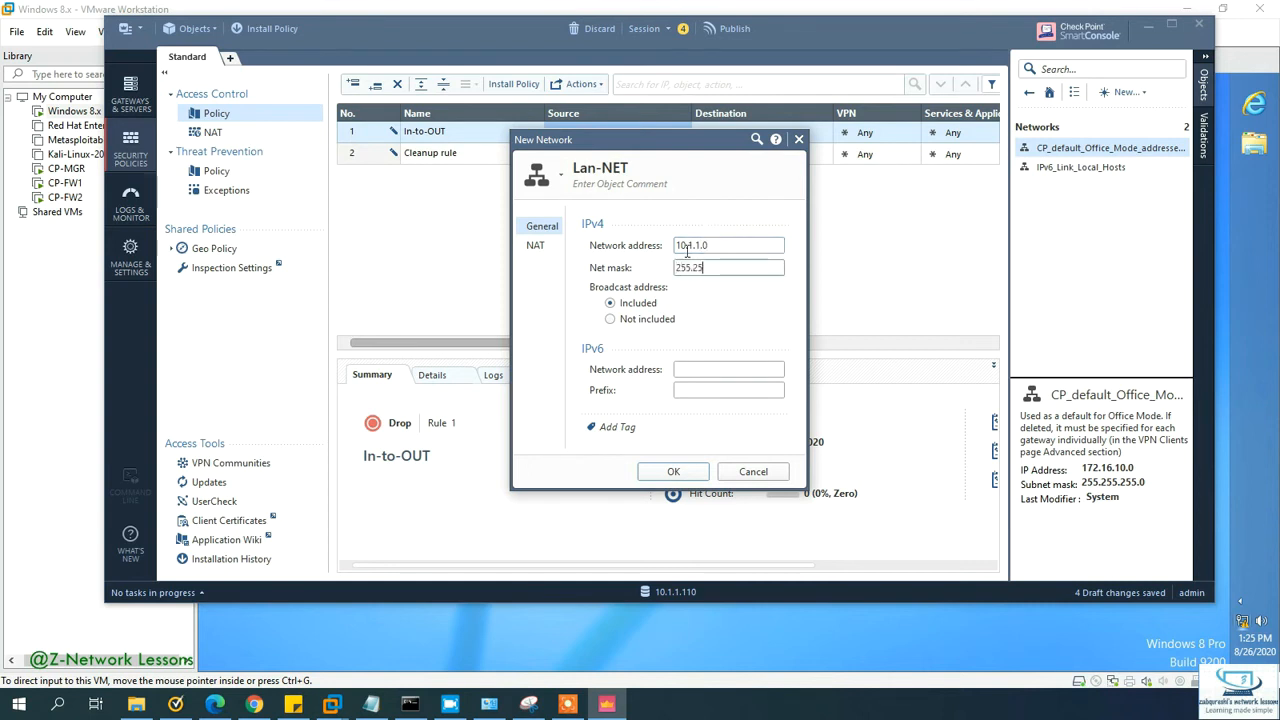
text(5.255.0)
key(Return)
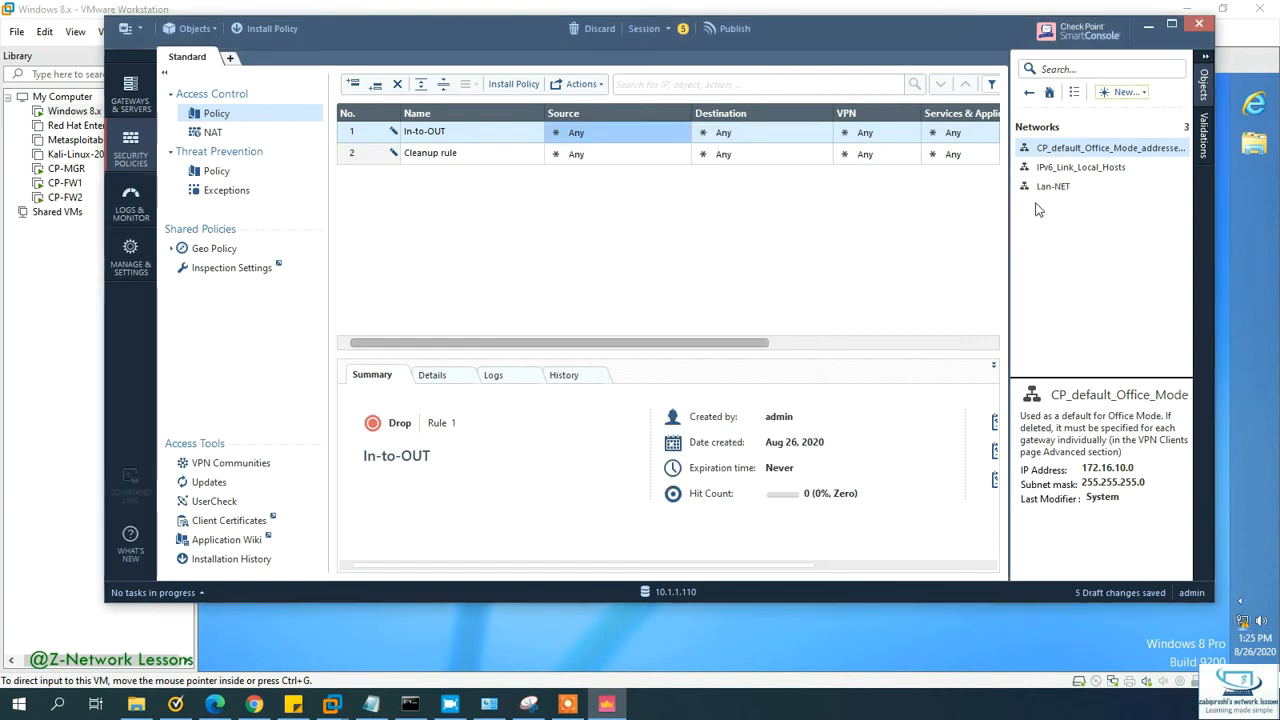
Step: Set the In-to-OUT rule's source to Lan-NET and destination to All_Internet
drag(1050, 193, 590, 135)
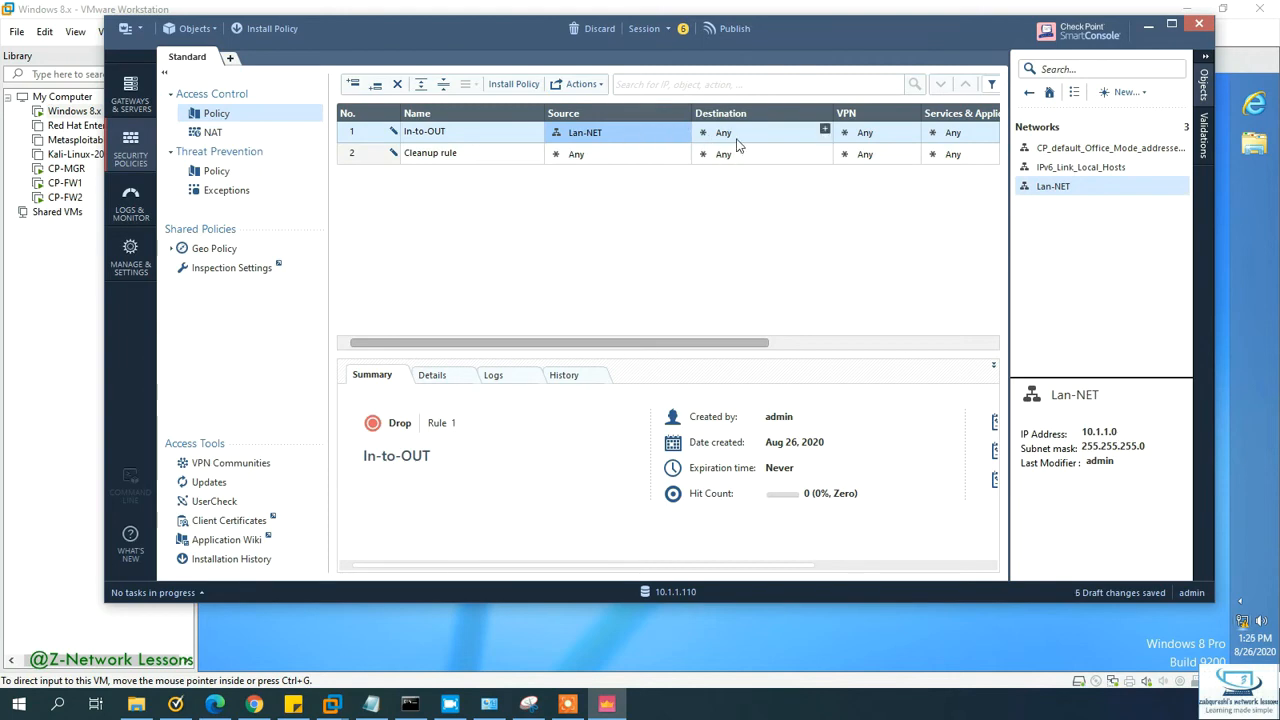
click(825, 130)
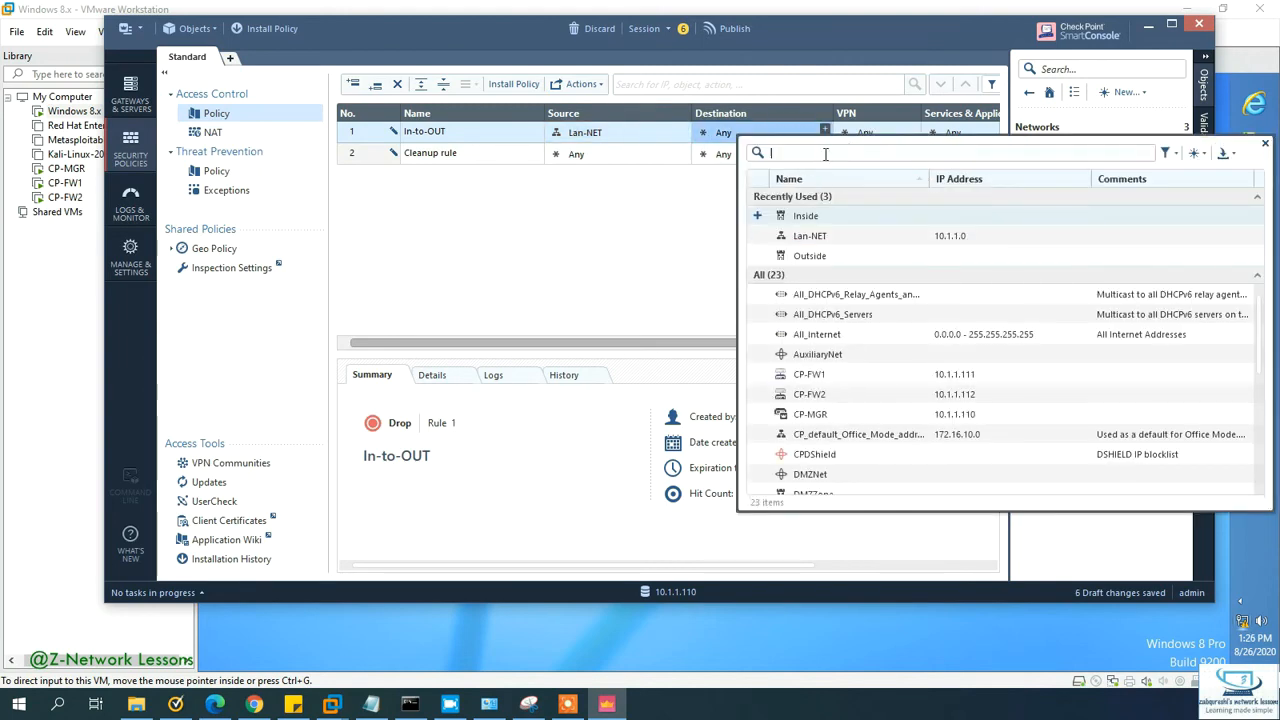
text(internet)
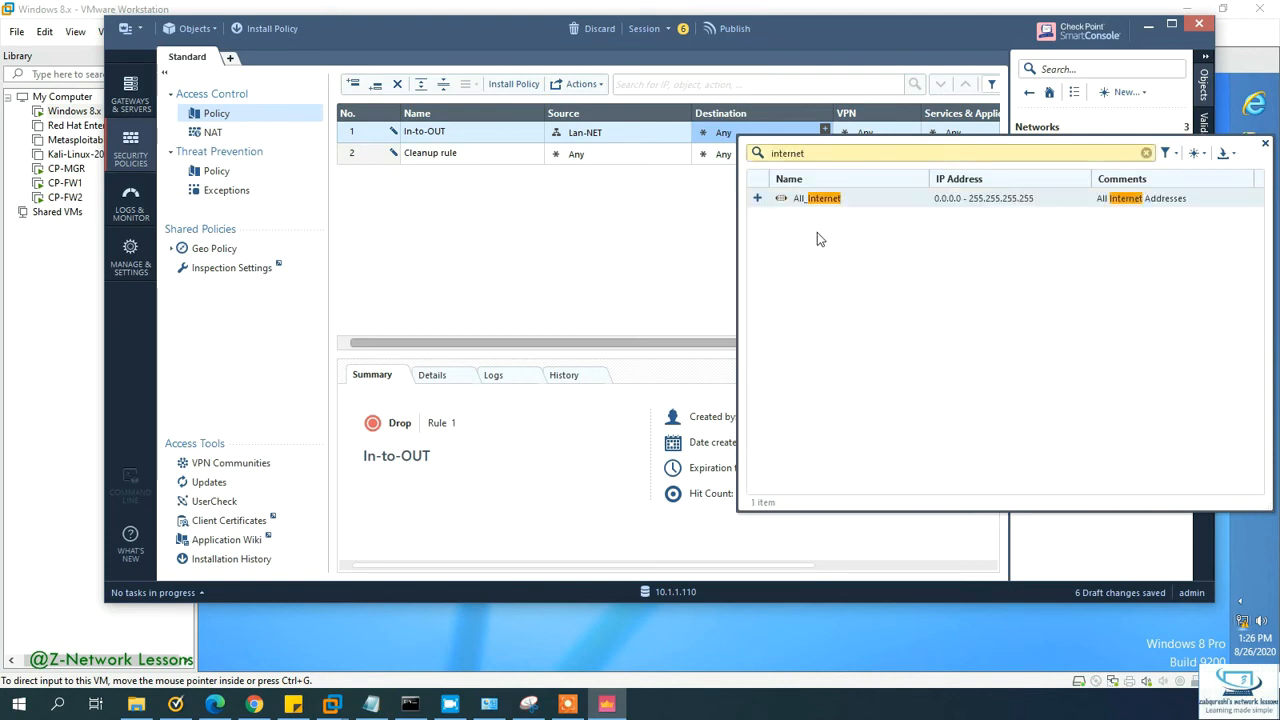
double_click(824, 204)
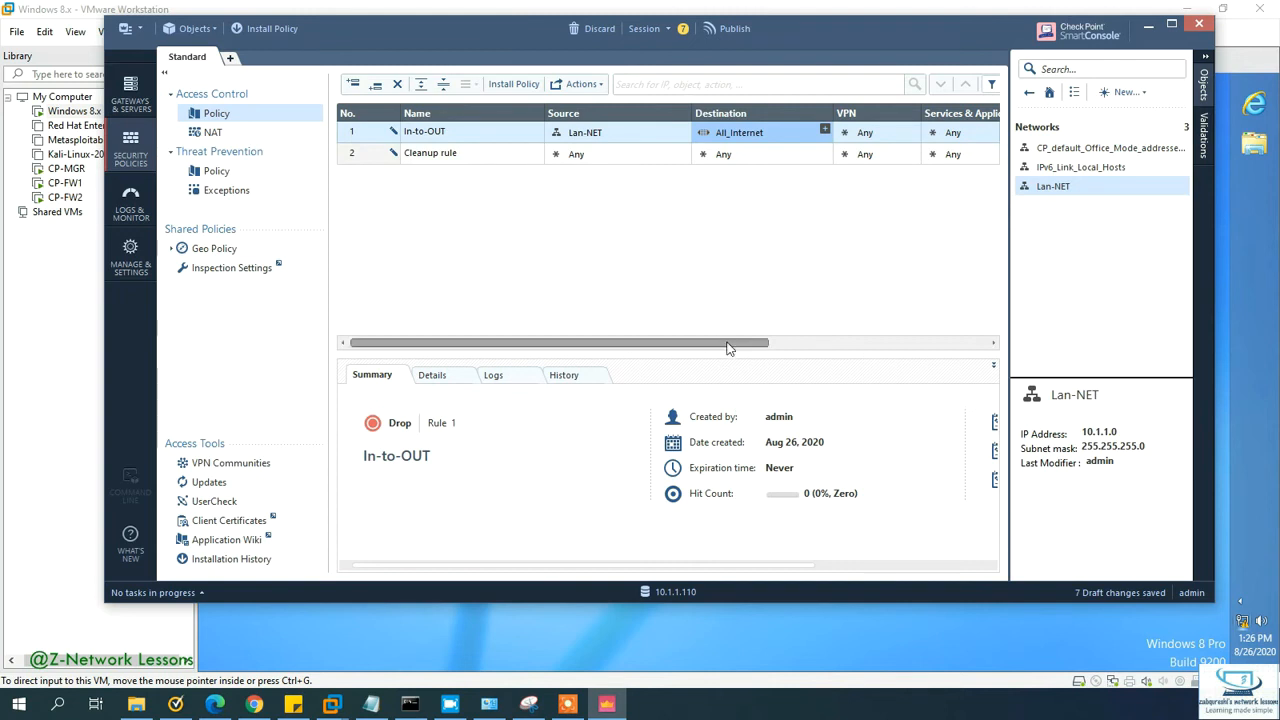
drag(729, 346, 924, 350)
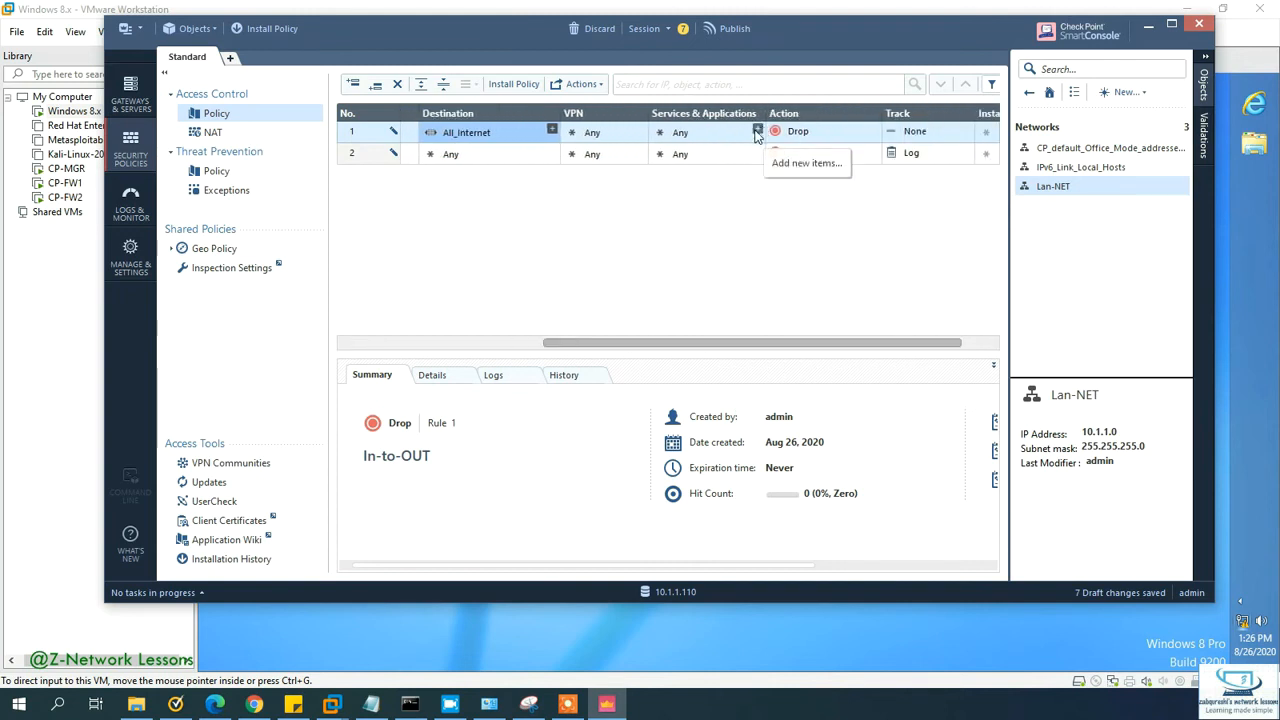
Step: Set the In-to-OUT rule's action to Accept and its Track to Log
click(871, 131)
click(817, 139)
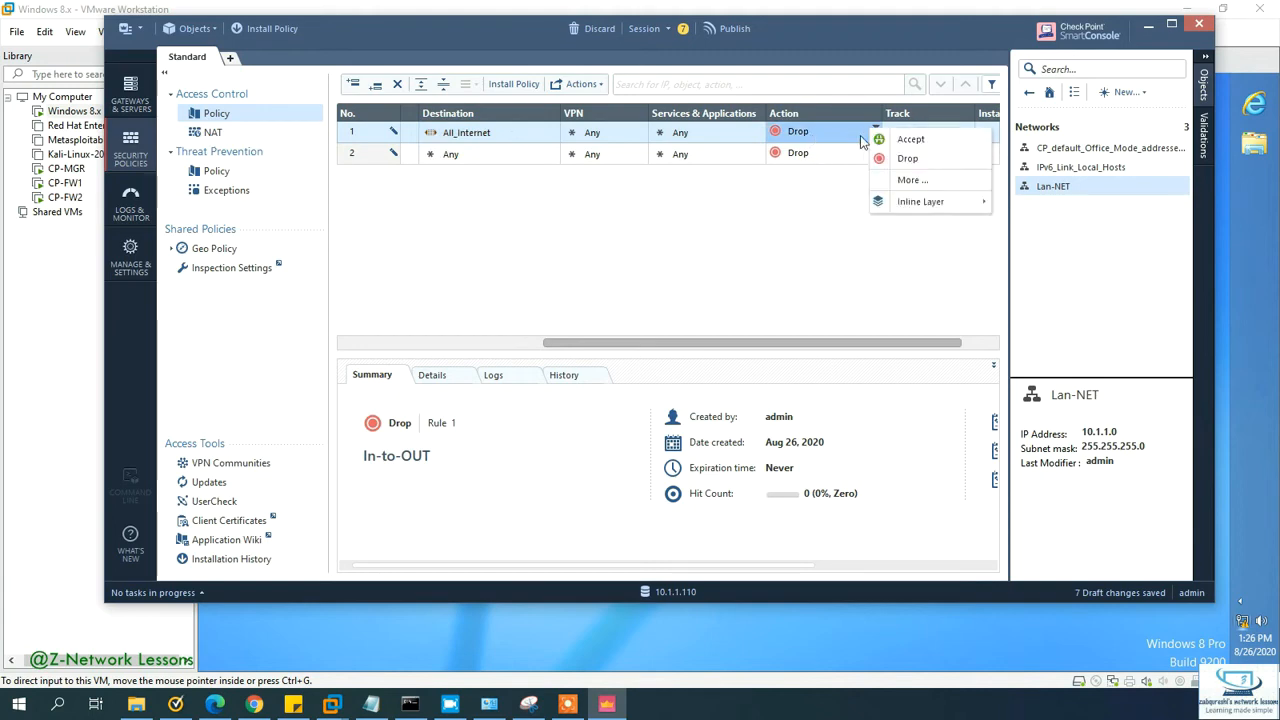
click(864, 137)
drag(790, 346, 815, 346)
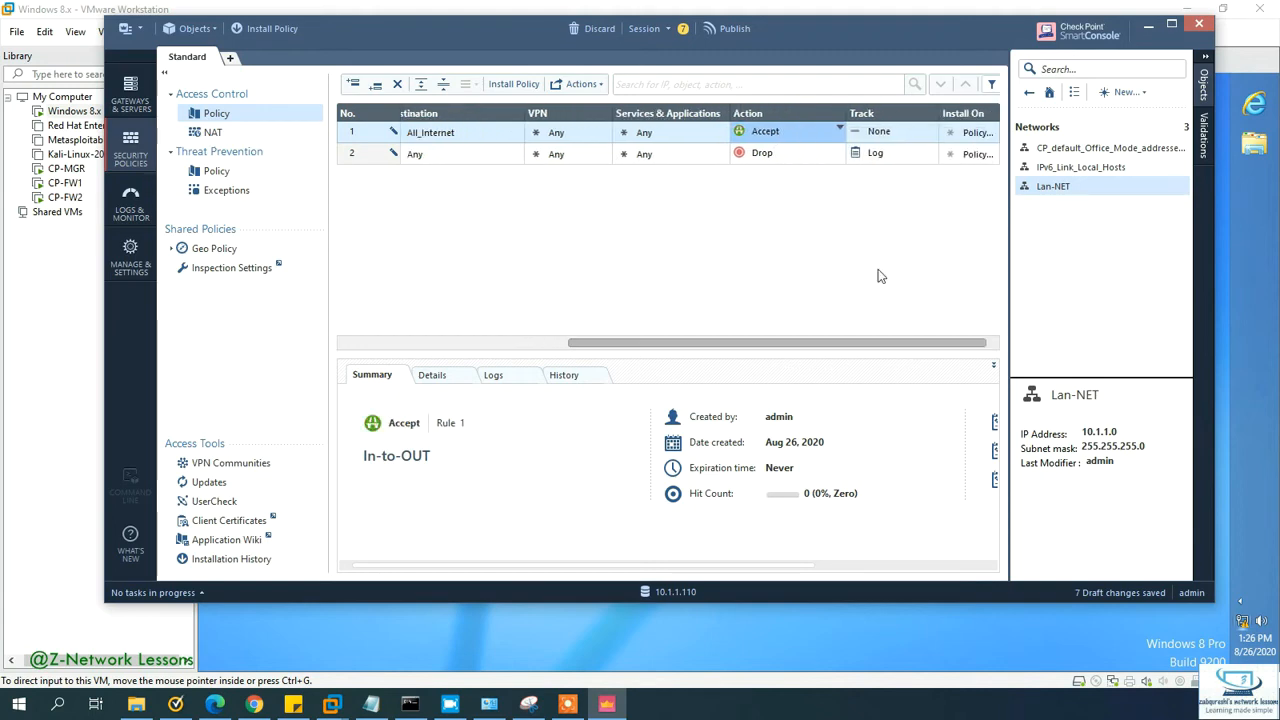
click(920, 135)
click(943, 160)
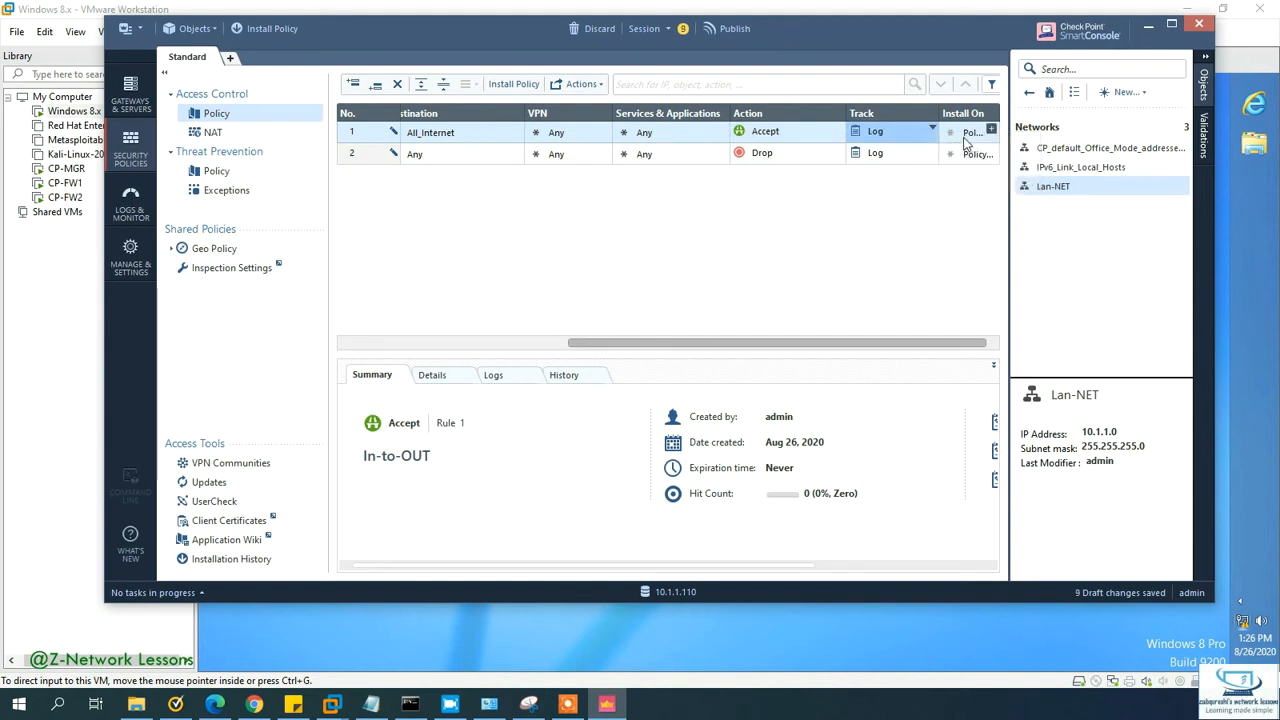
click(966, 138)
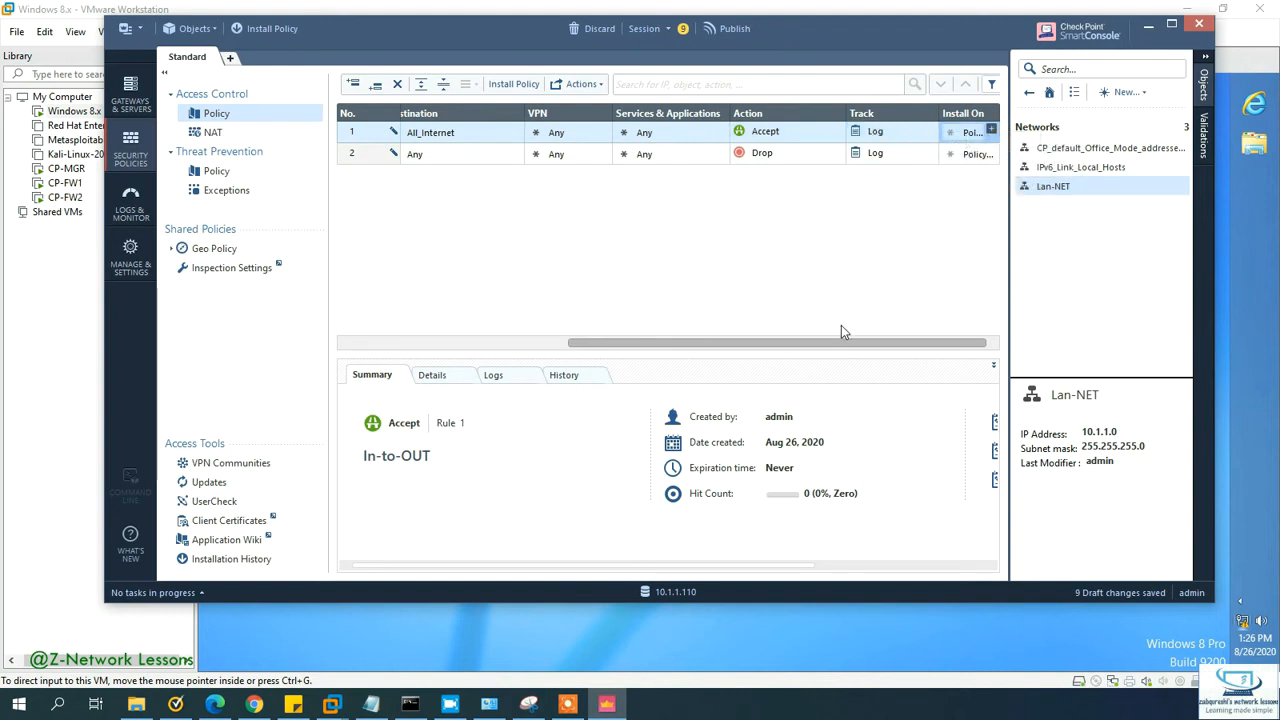
drag(843, 343, 437, 314)
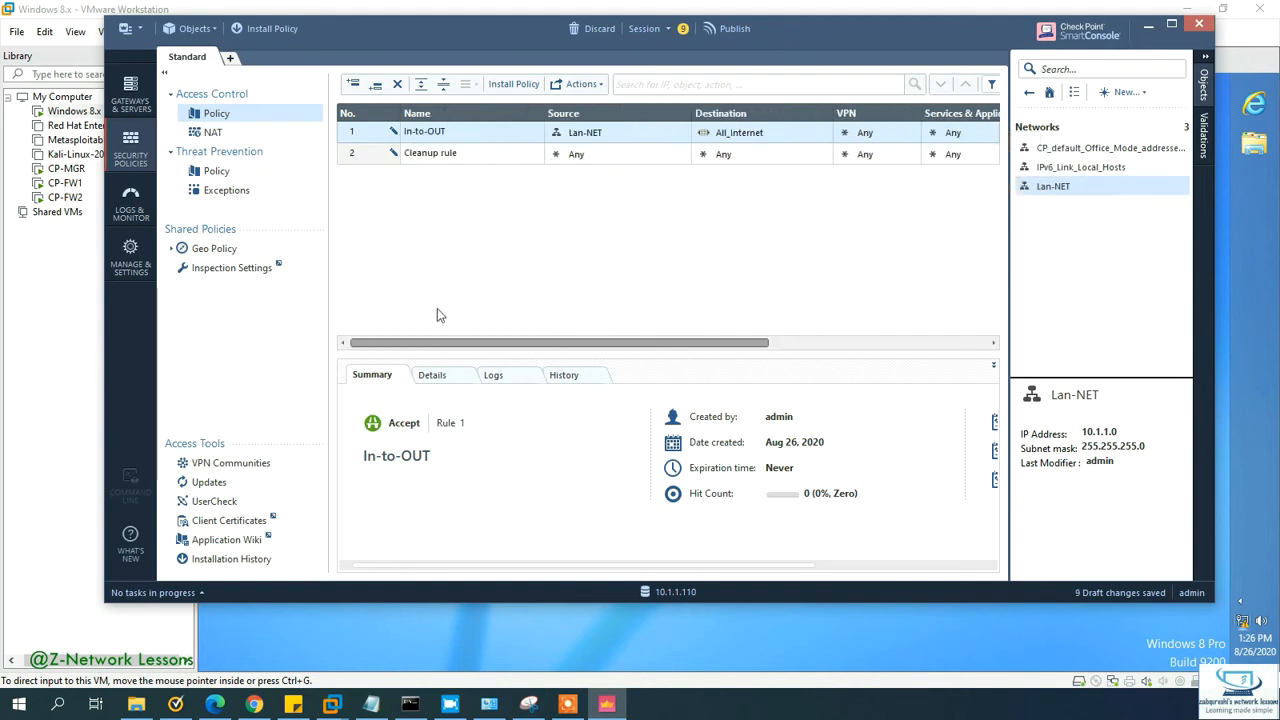
Step: Enable automatic Hide NAT behind the gateway for Lan-NET on all gateways
double_click(1052, 187)
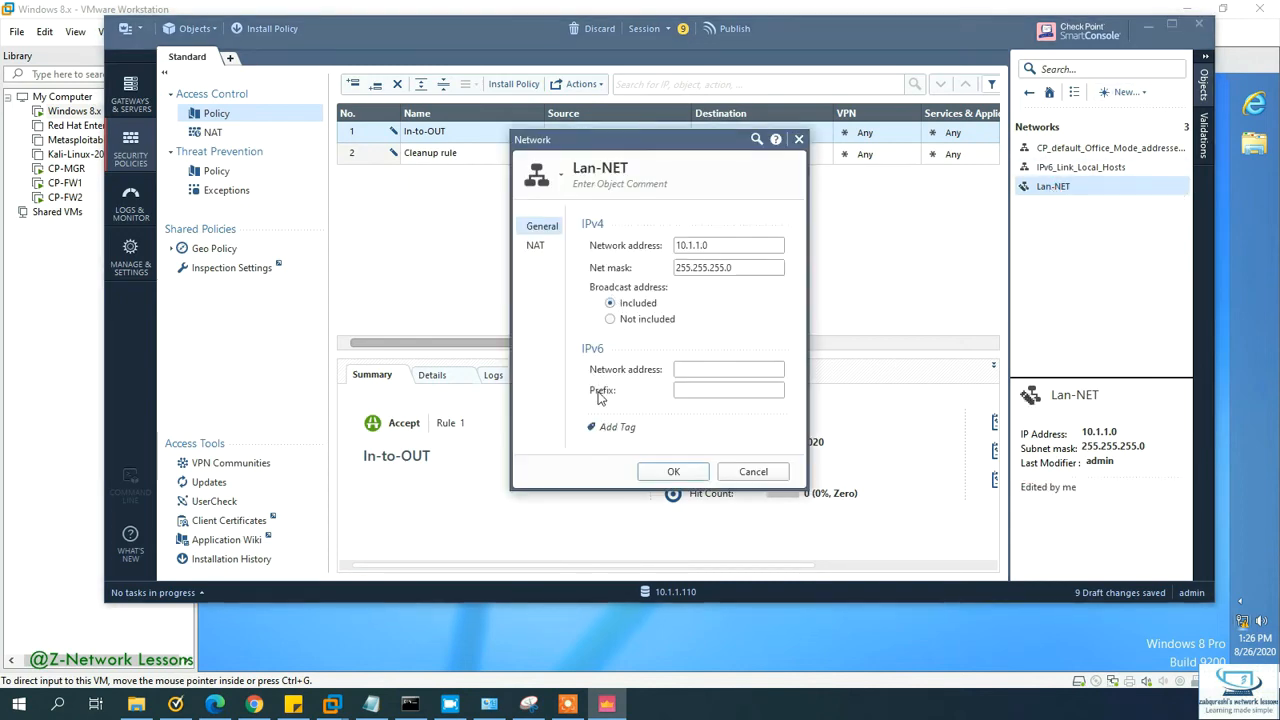
click(536, 246)
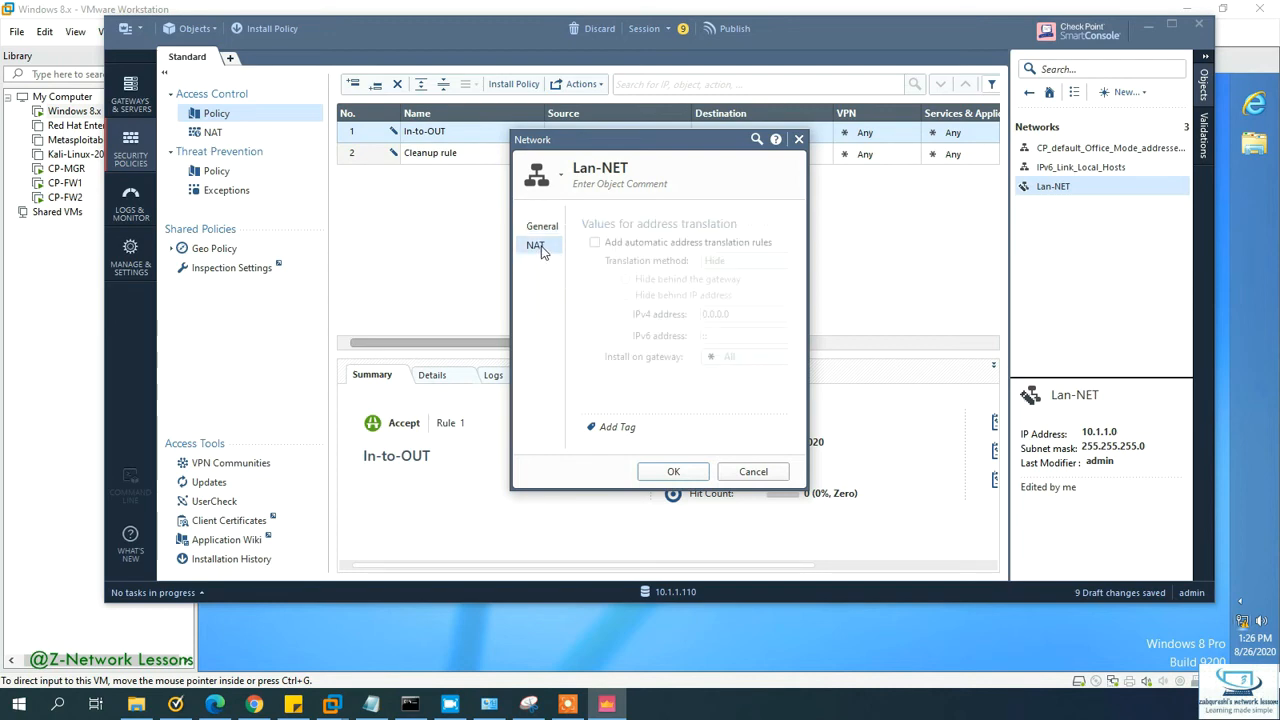
click(595, 243)
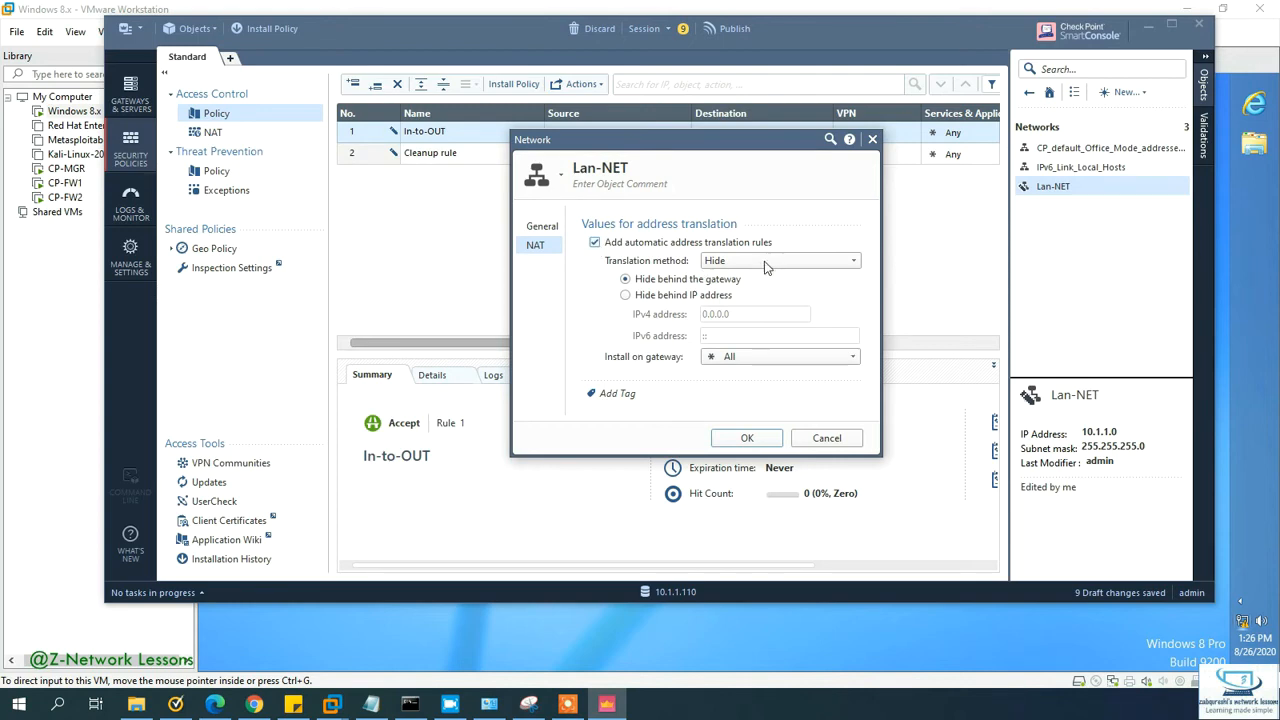
click(699, 296)
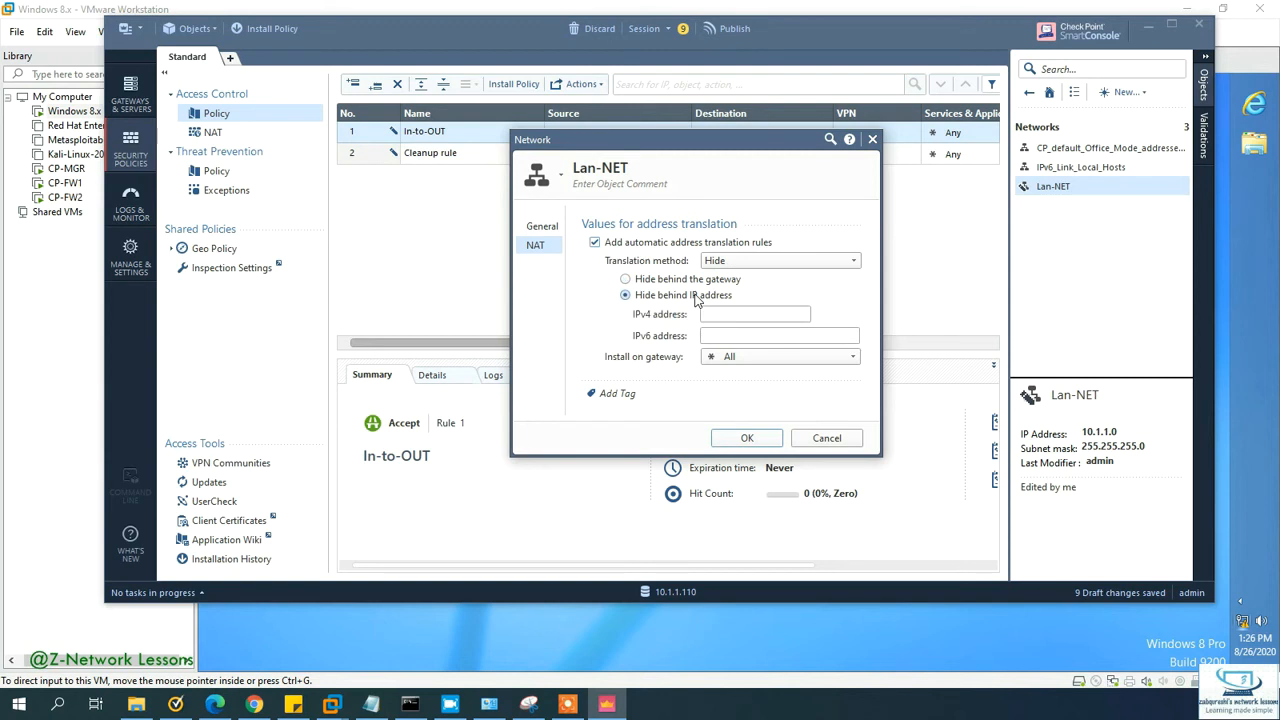
click(702, 282)
click(756, 260)
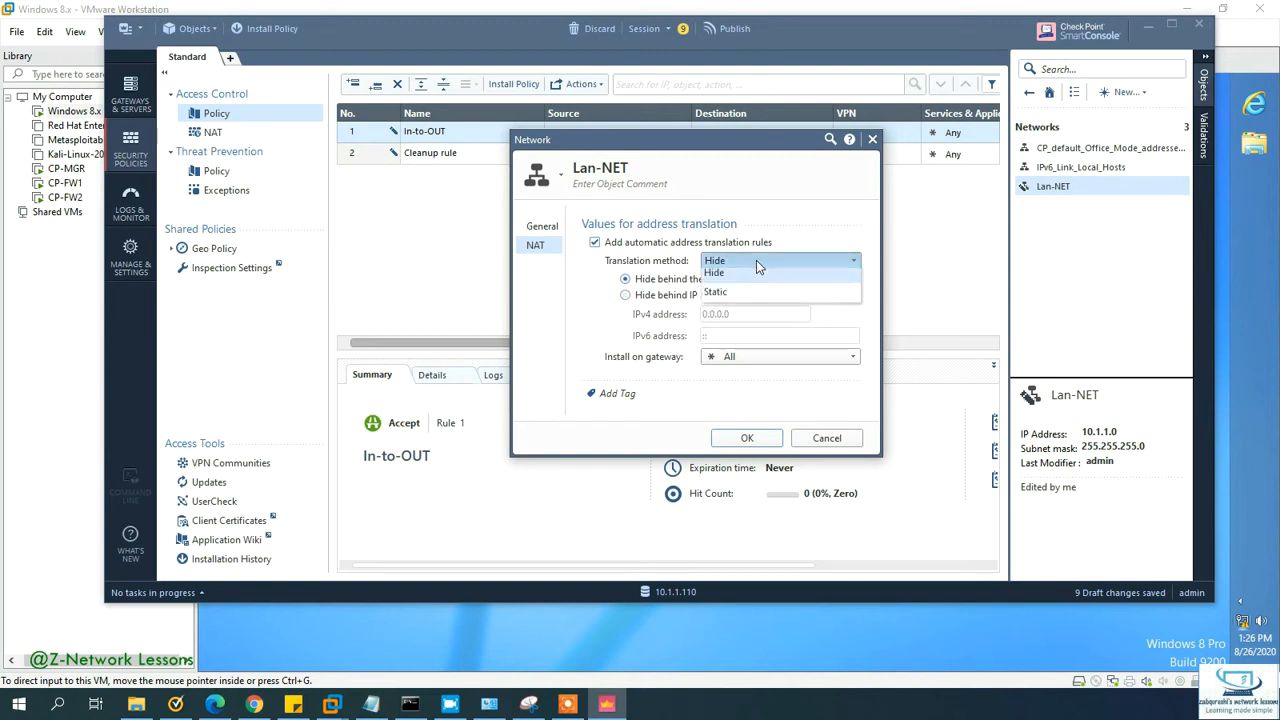
click(756, 260)
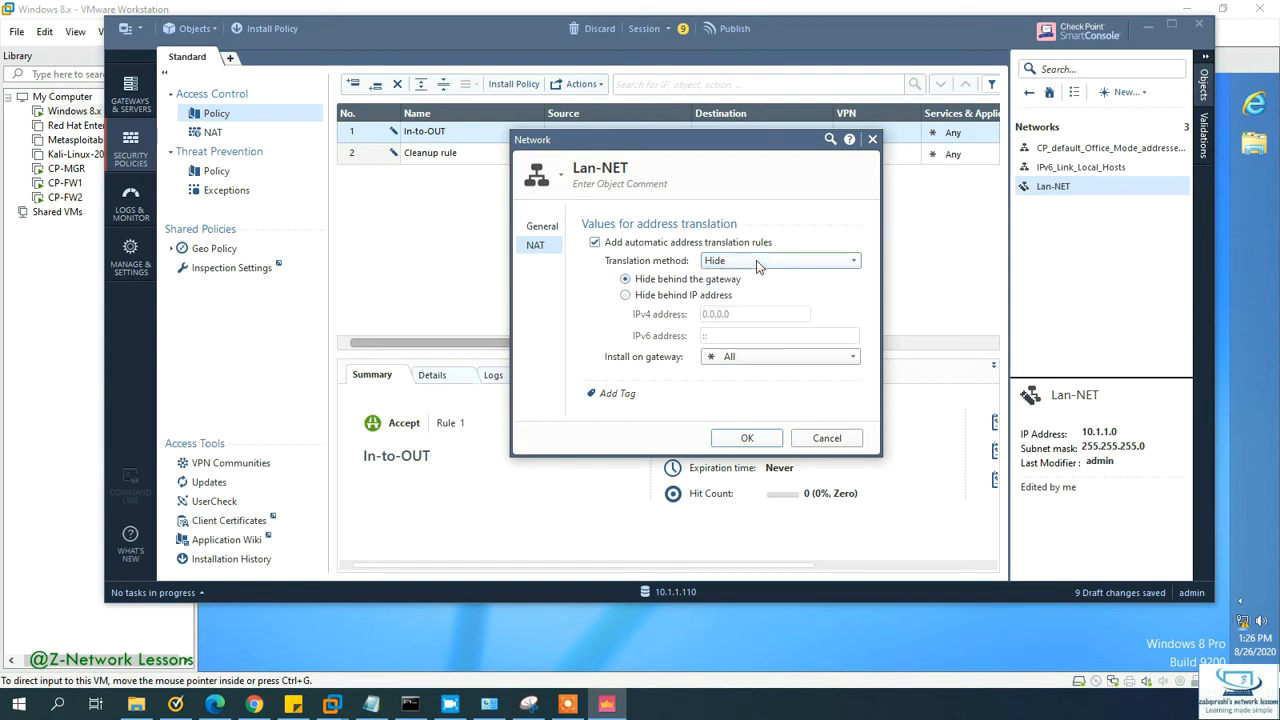
click(748, 440)
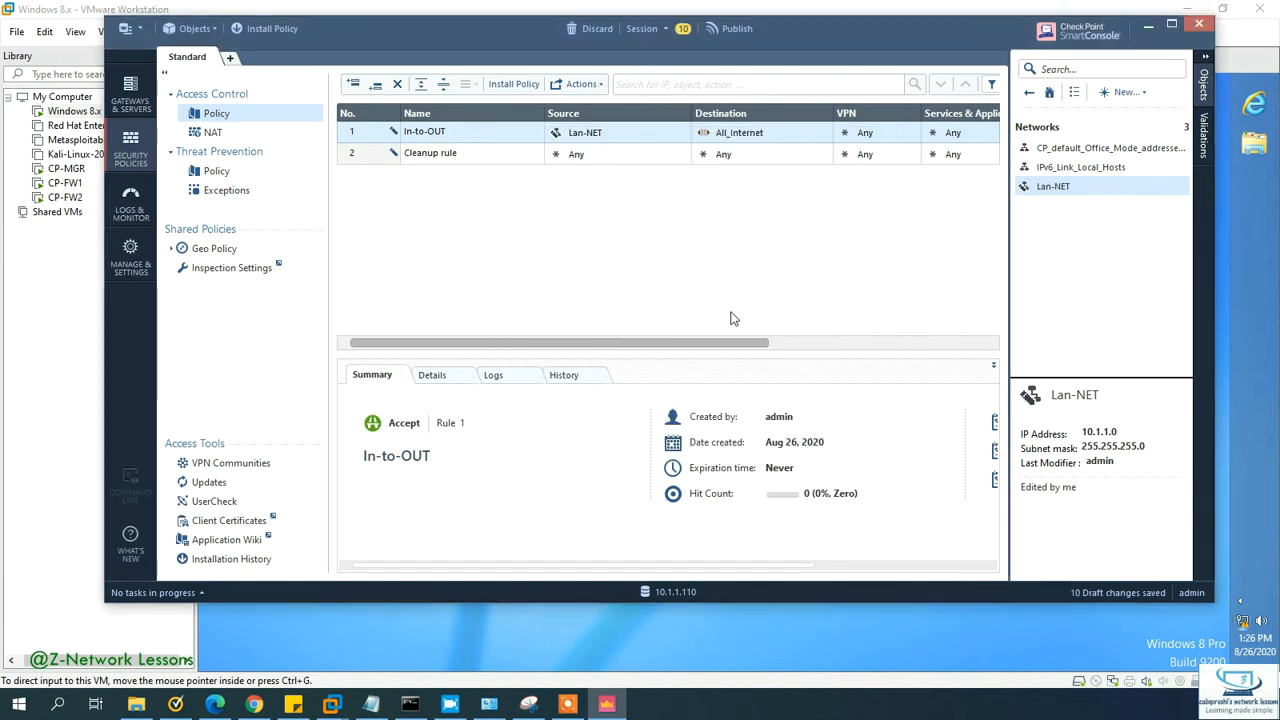
Step: Publish the 10 draft changes and install the Standard policy
click(535, 87)
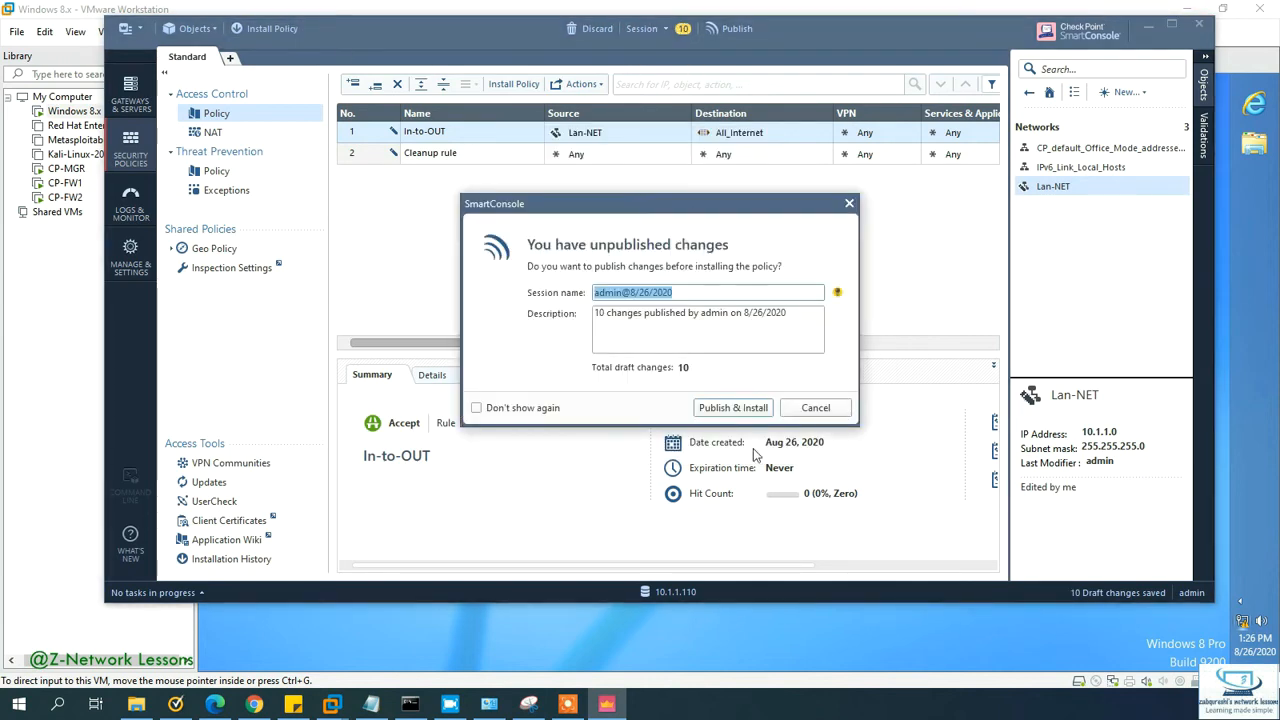
click(740, 408)
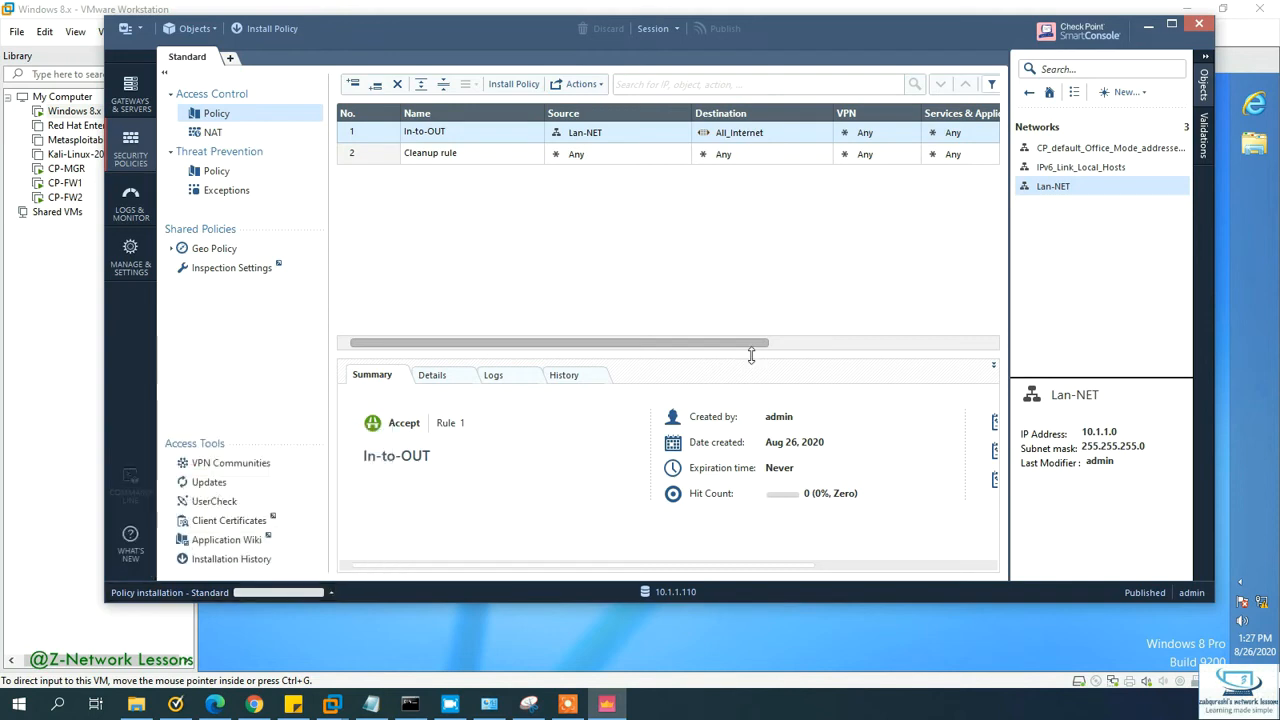
click(614, 643)
Step: Refresh the Windows 8 desktop twice and launch Internet Explorer
right_click(619, 334)
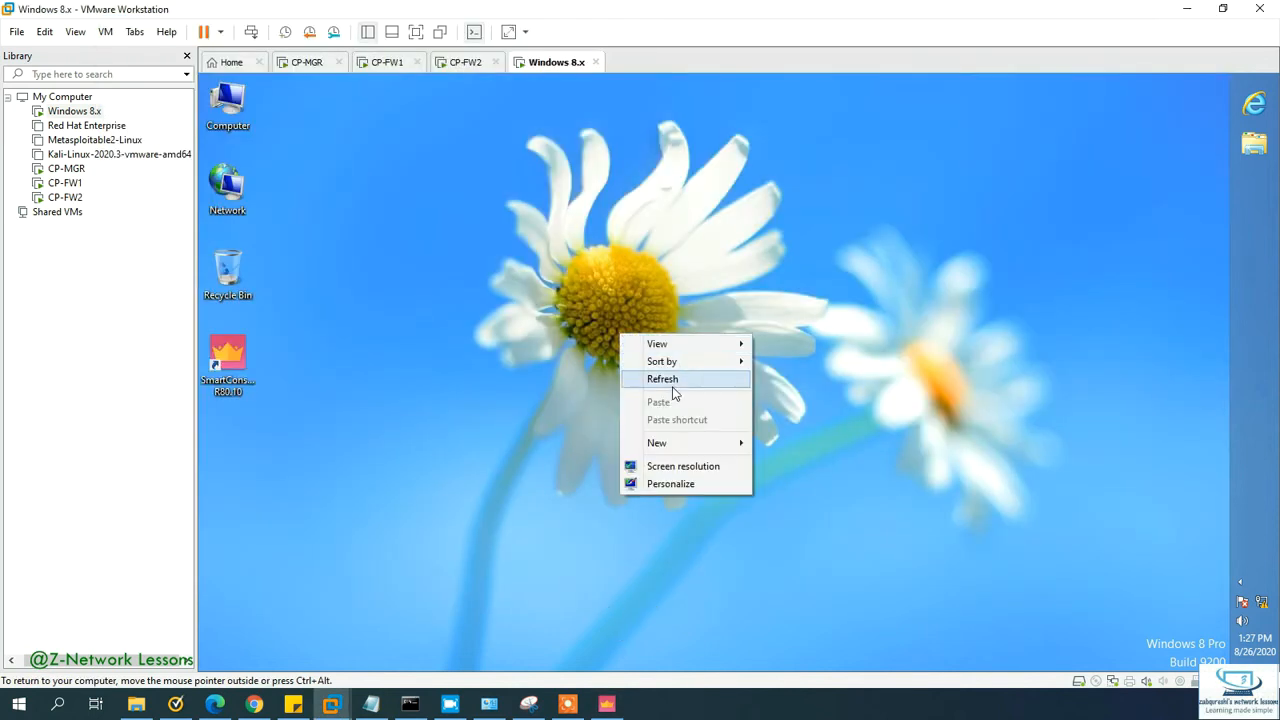
click(672, 380)
right_click(597, 337)
click(638, 381)
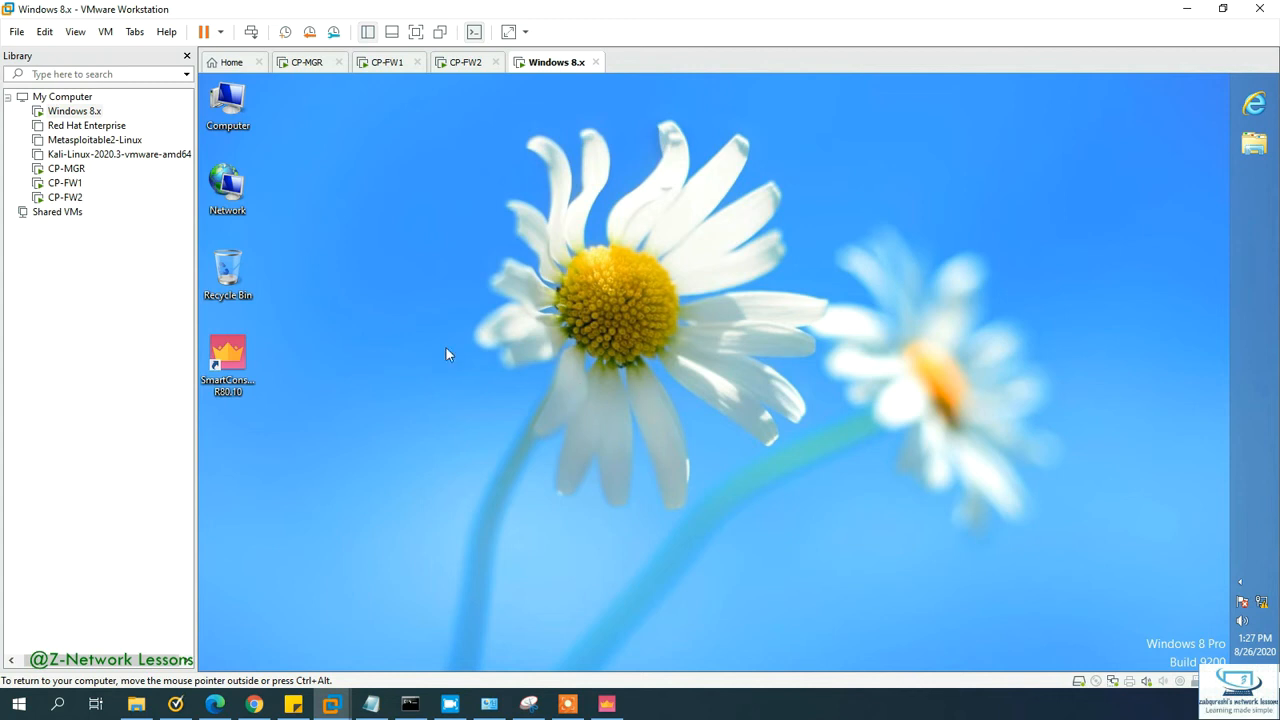
click(1251, 104)
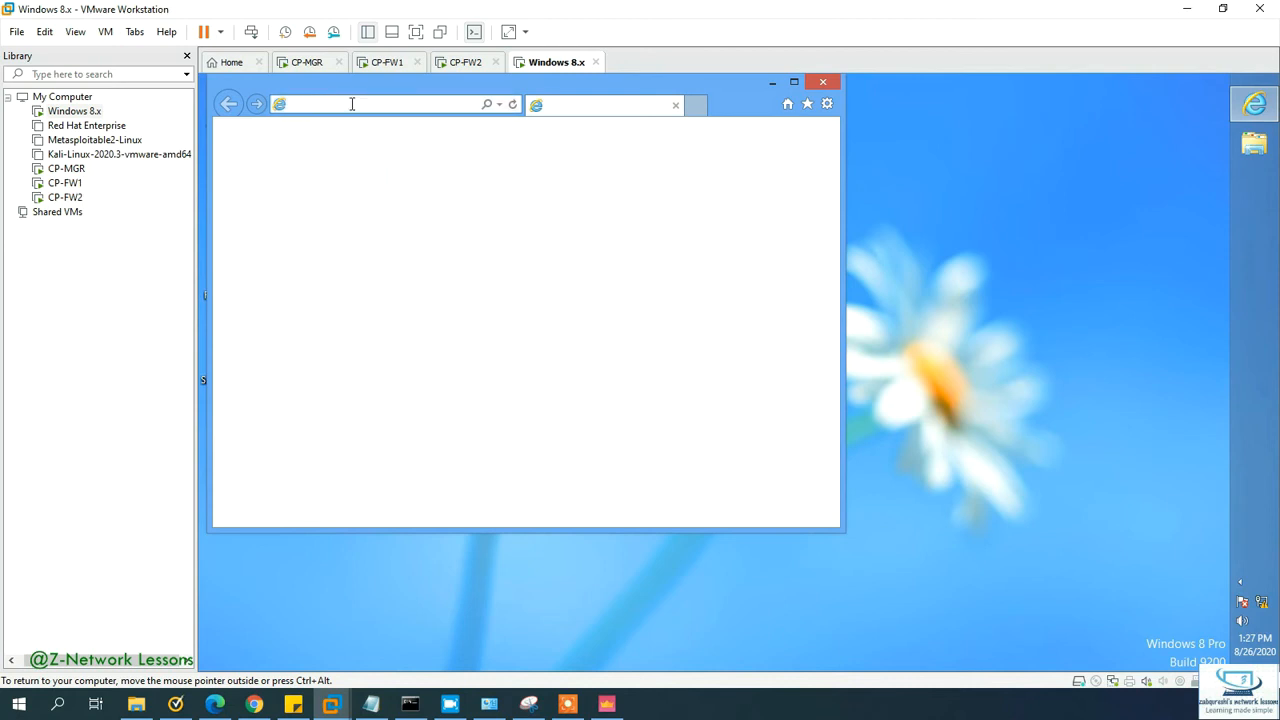
text(http://go.microsoft.com/fwlink/p/?LinkId=2)
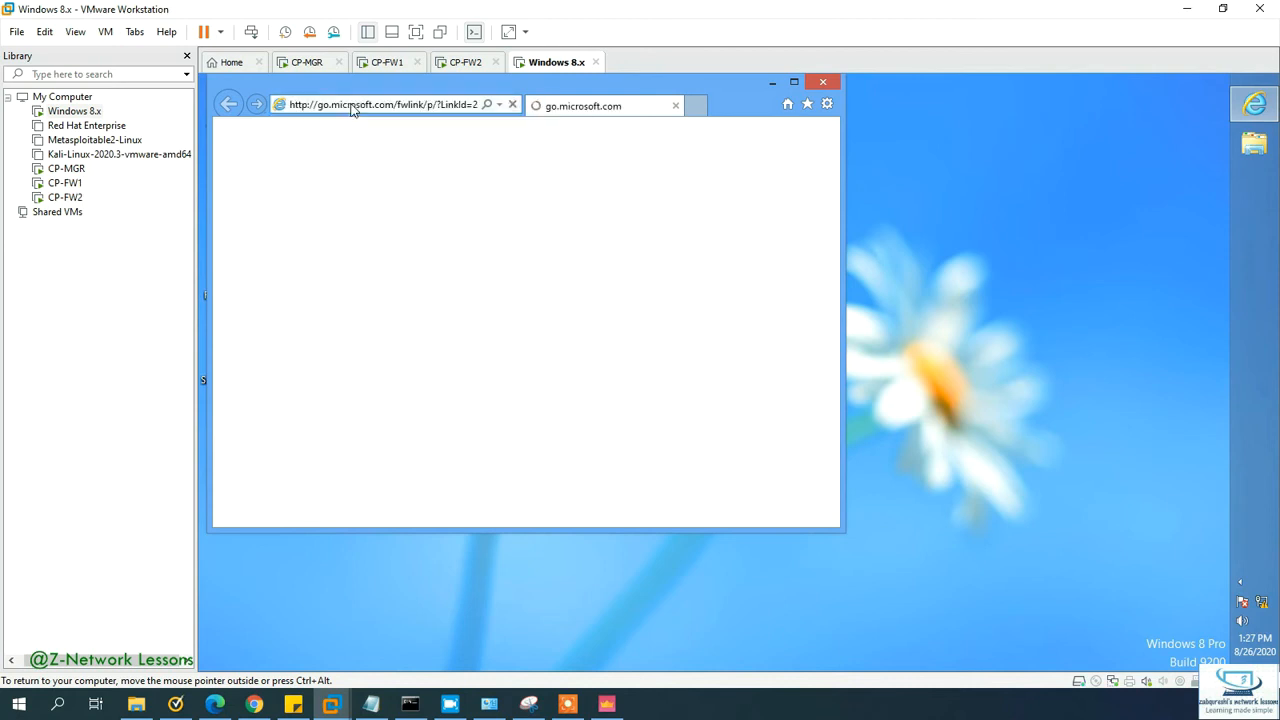
click(351, 105)
text(http)
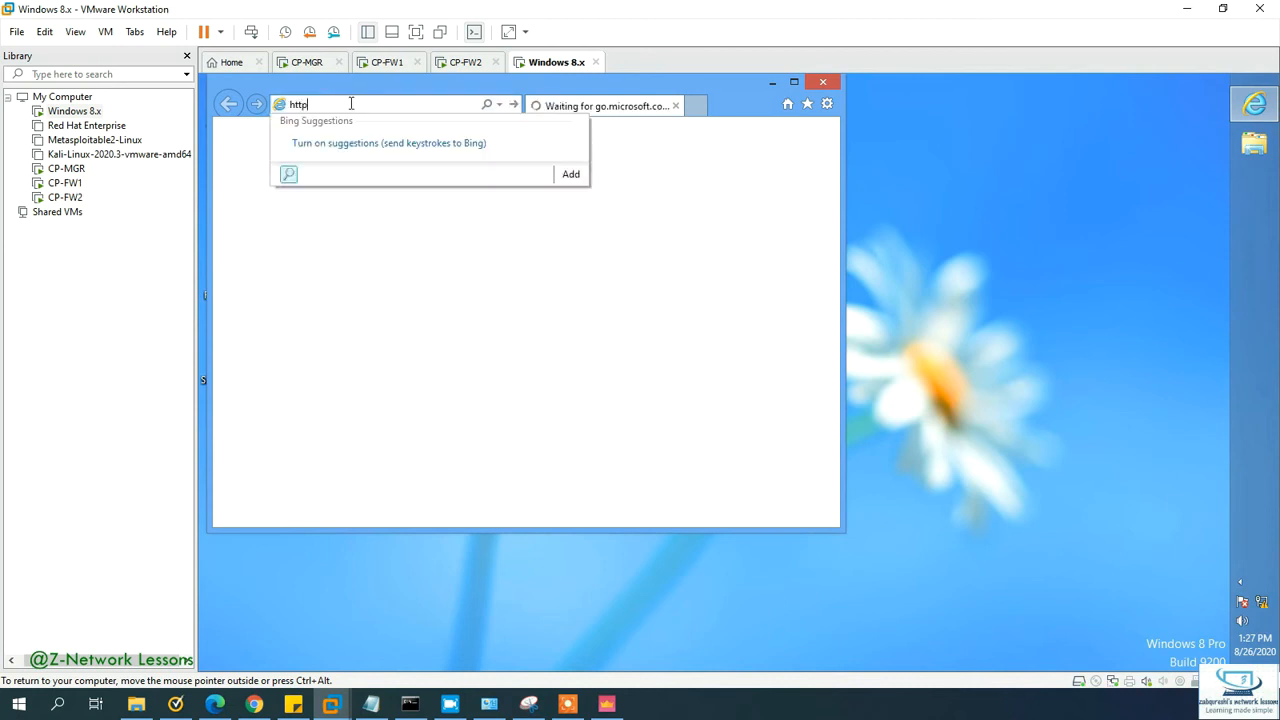
text(s://10.1)
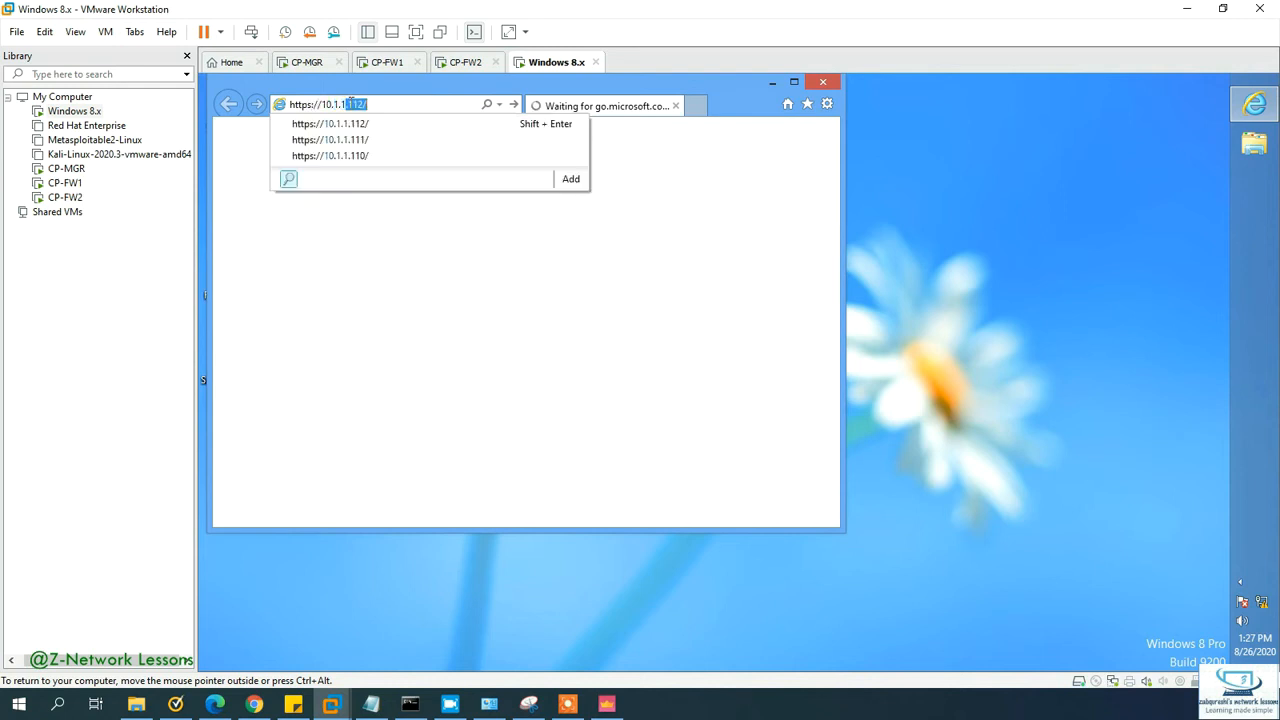
text(.1.111)
key(Return)
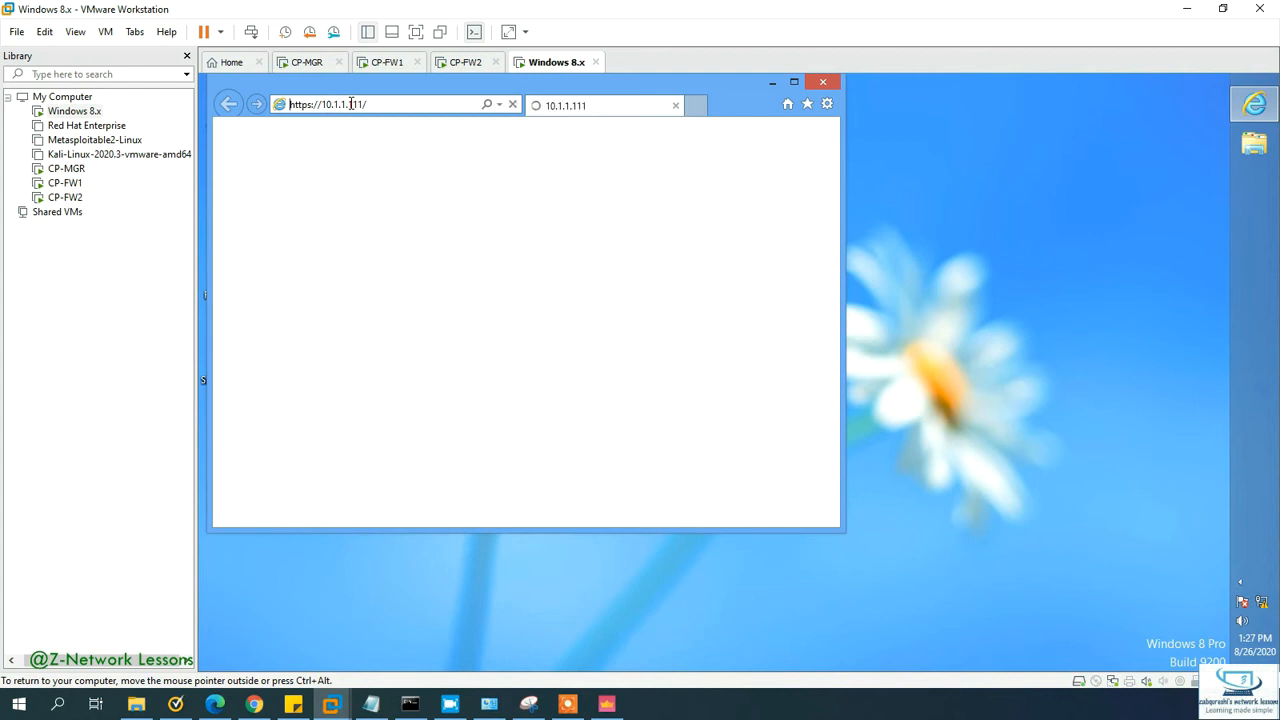
Step: Open a Command Prompt and ping 10.1.1.111, which replies
click(697, 107)
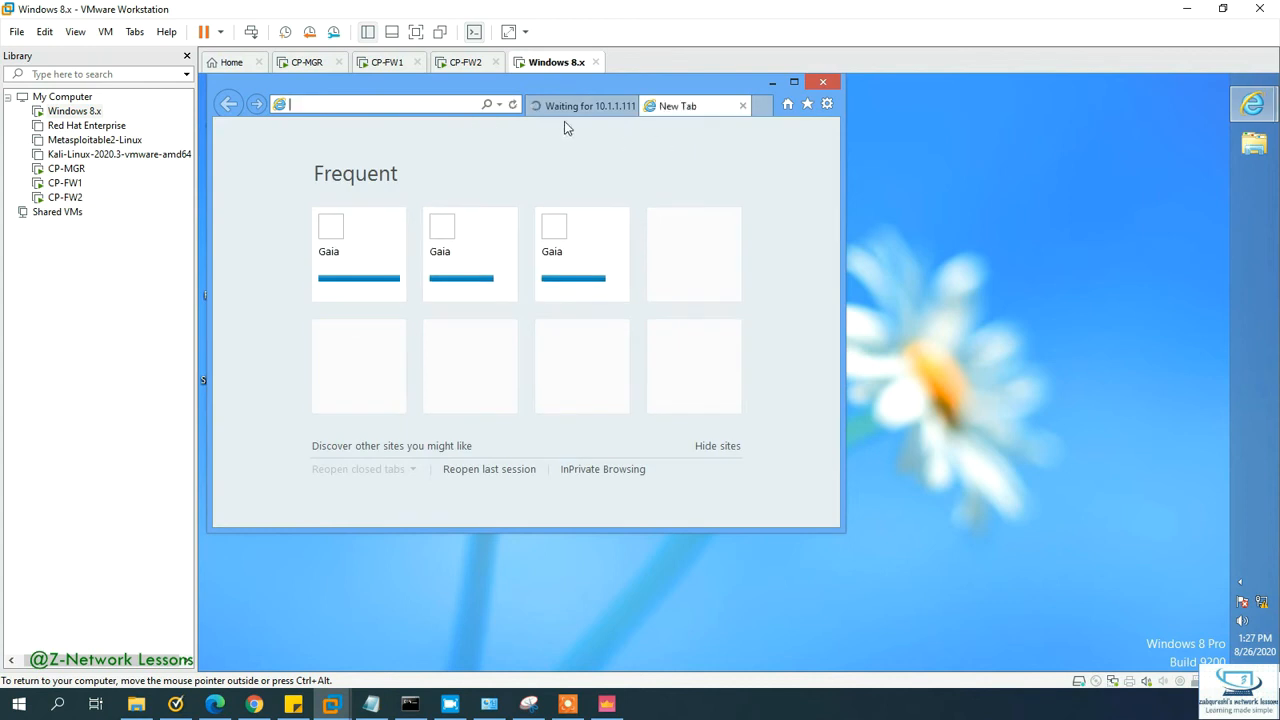
click(564, 117)
click(1110, 308)
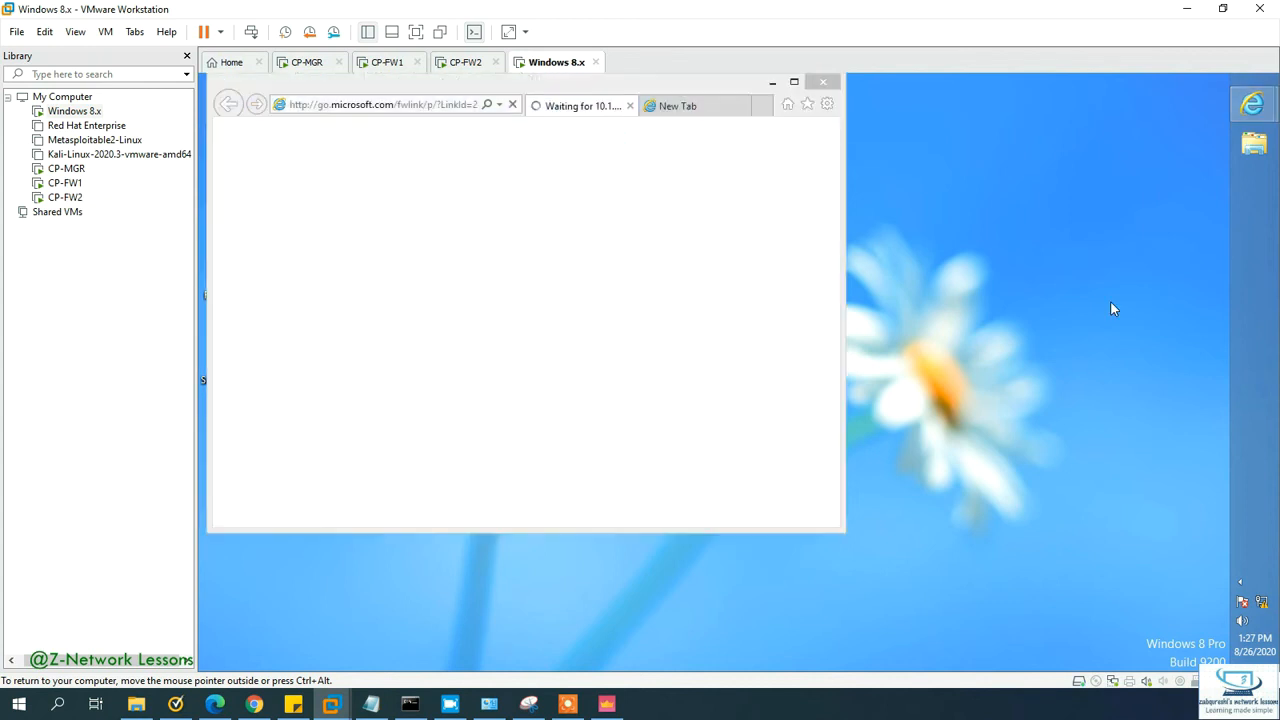
key(super+r)
key(Escape)
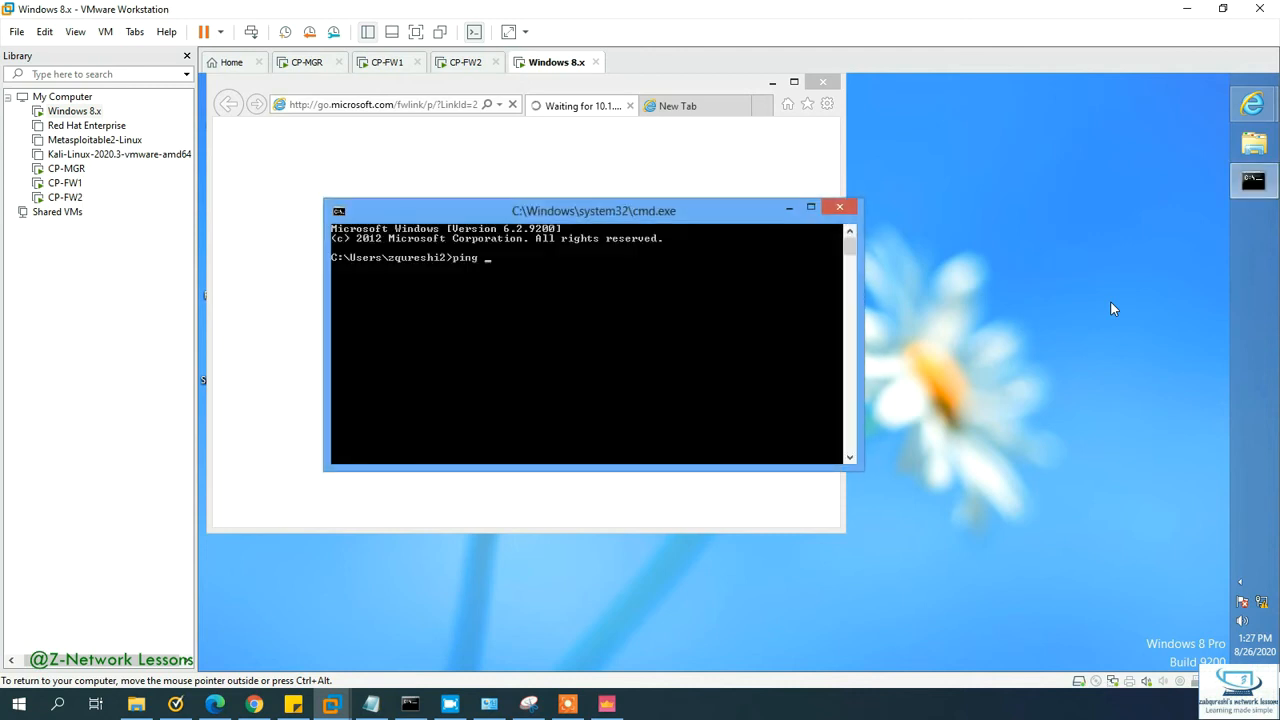
text(192.168)
key(BackSpace)
key(BackSpace)
key(BackSpace)
text(0.1.1.111)
key(Return)
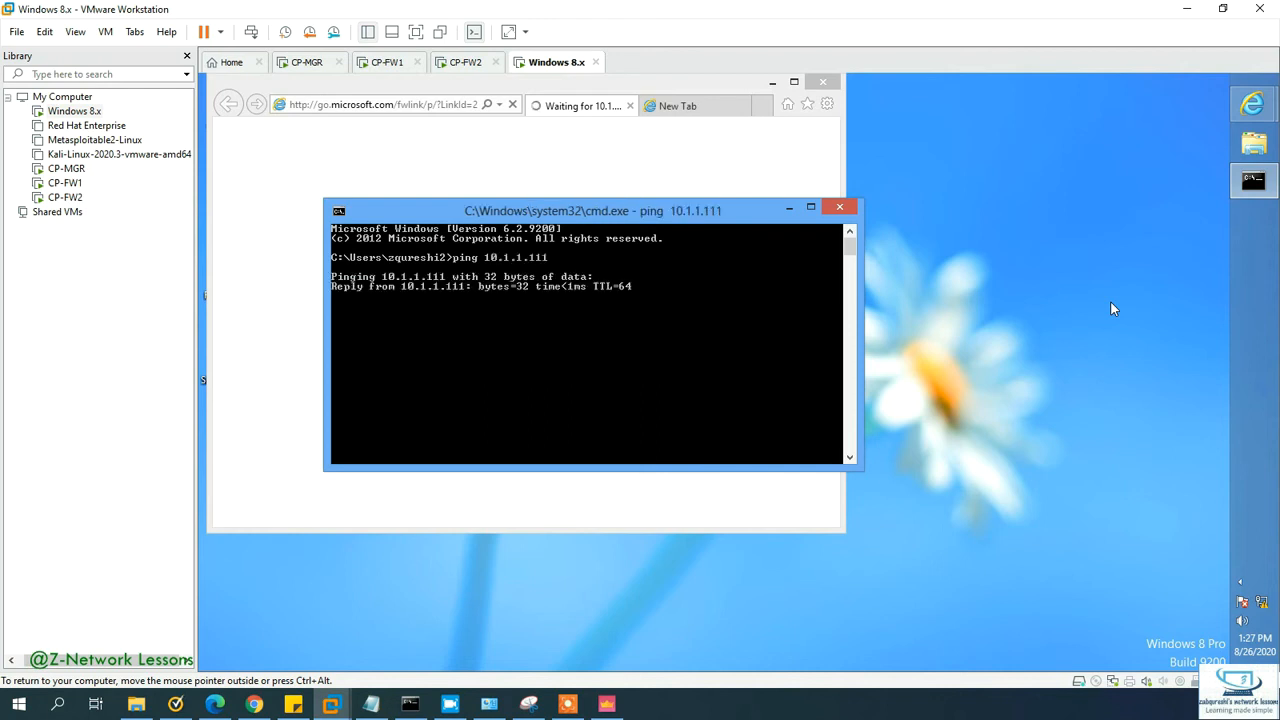
key(ctrl+c)
Step: Ping 10.1.1.112, which replies, and 10.1.1.100, which times out
key(Up)
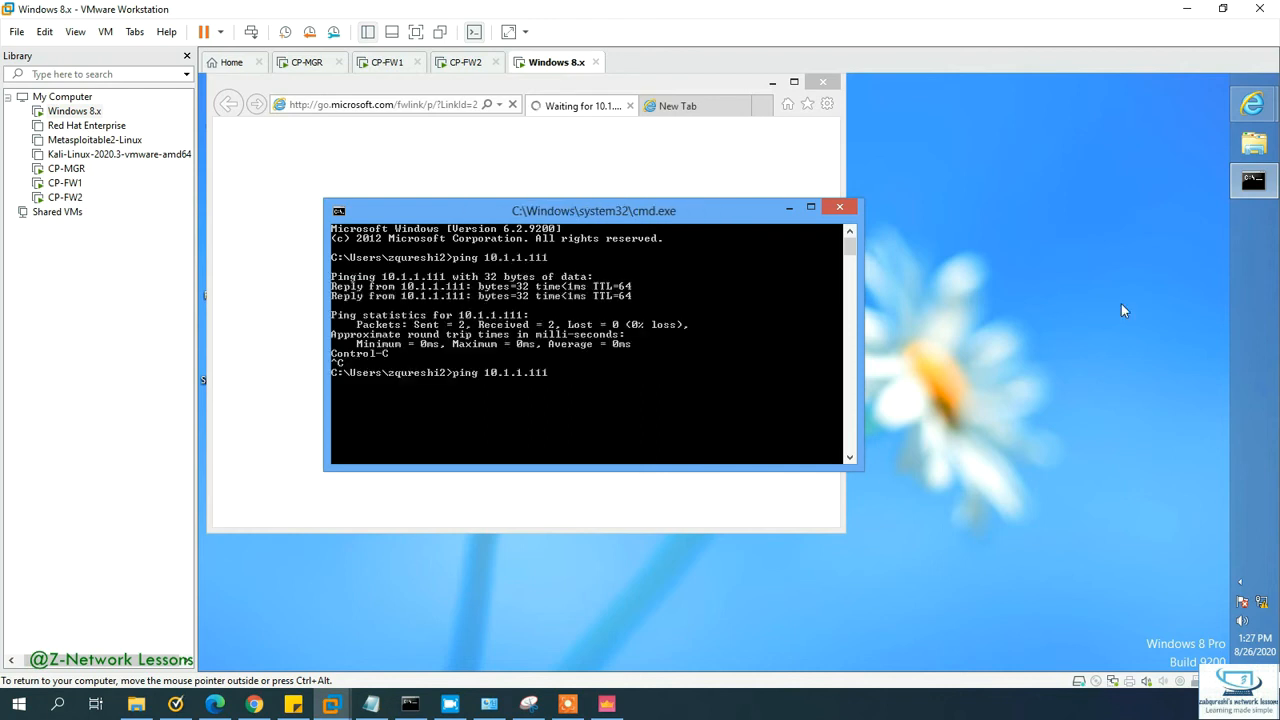
key(Return)
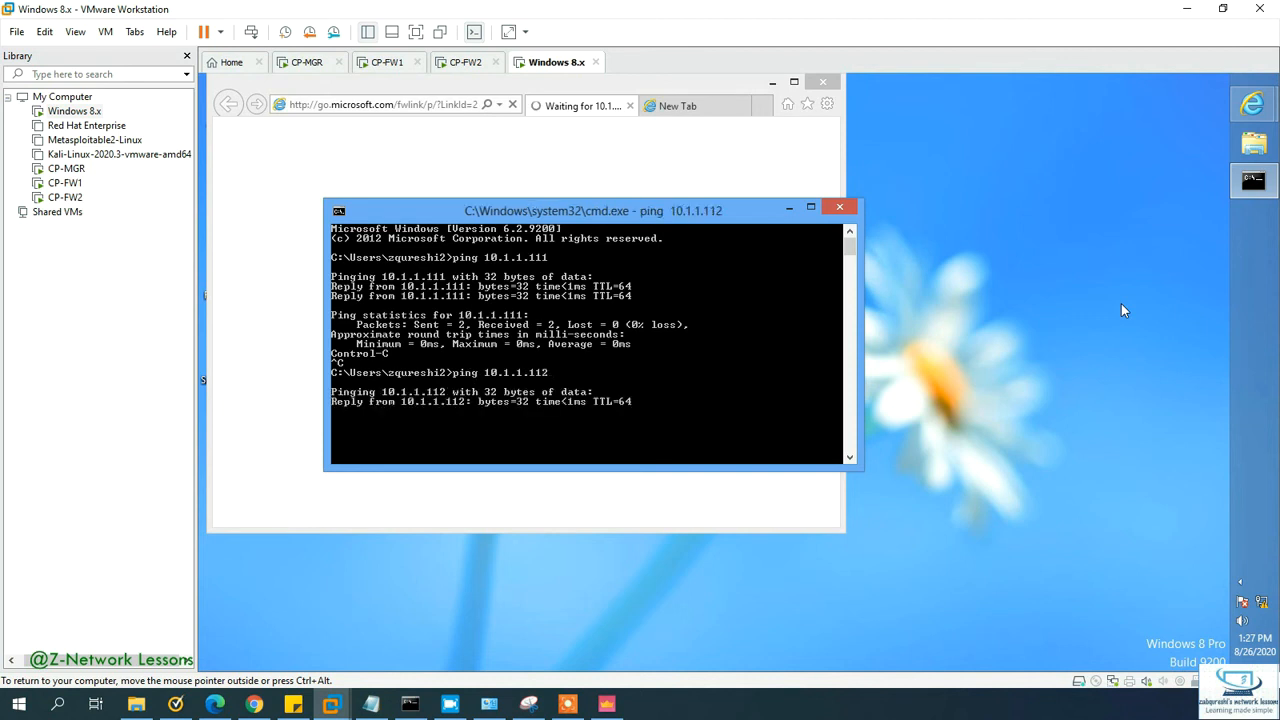
key(ctrl+c)
key(Up)
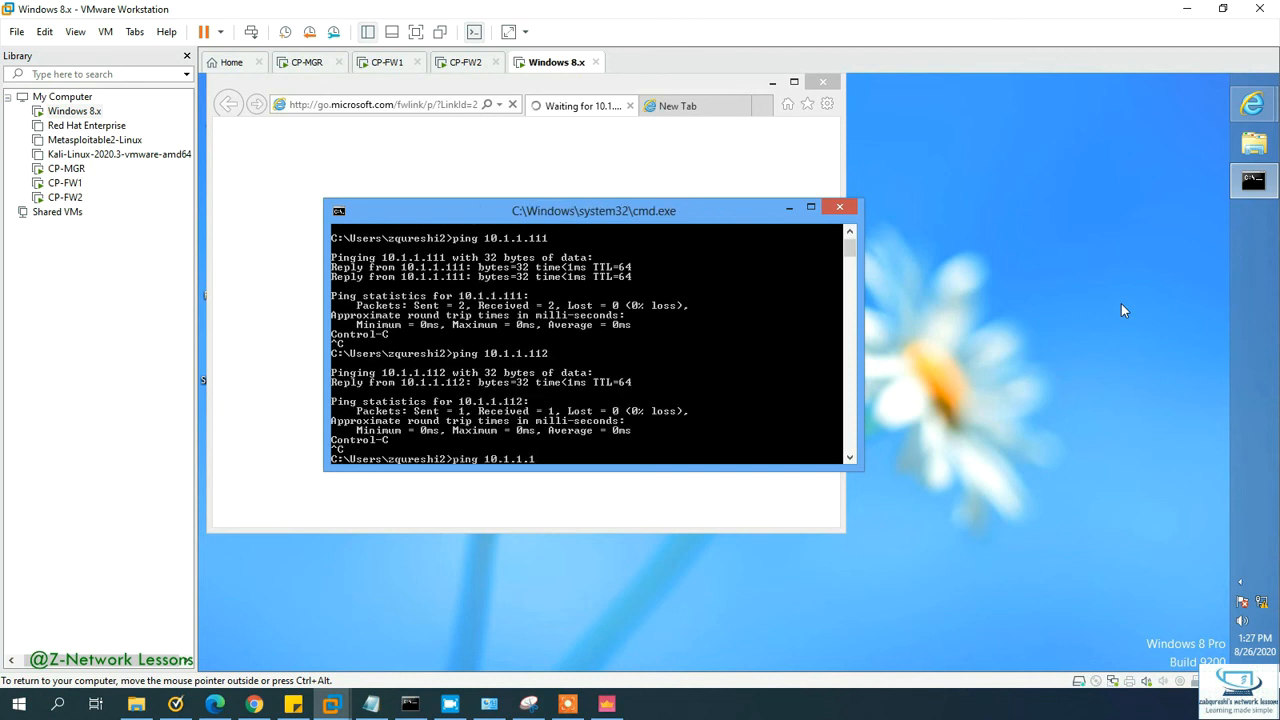
key(Return)
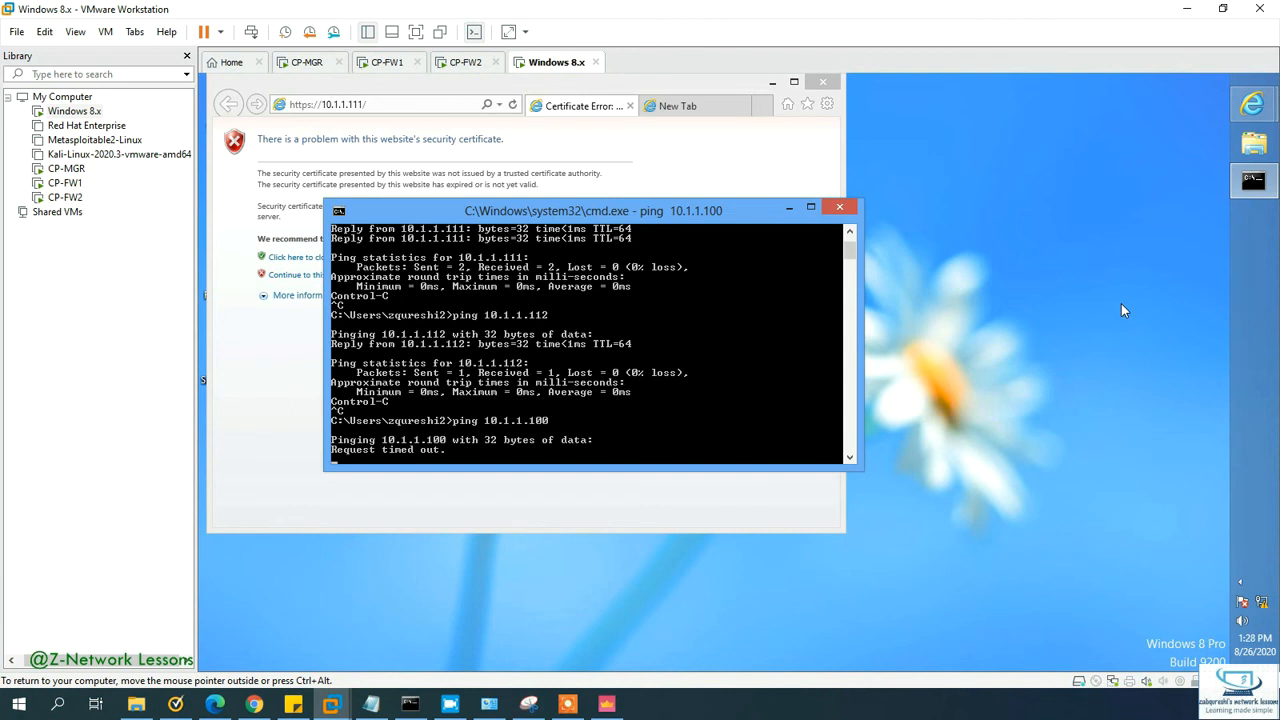
key(ctrl+c)
Step: Ping 10.1.1.110 and confirm it replies
key(Up)
key(BackSpace)
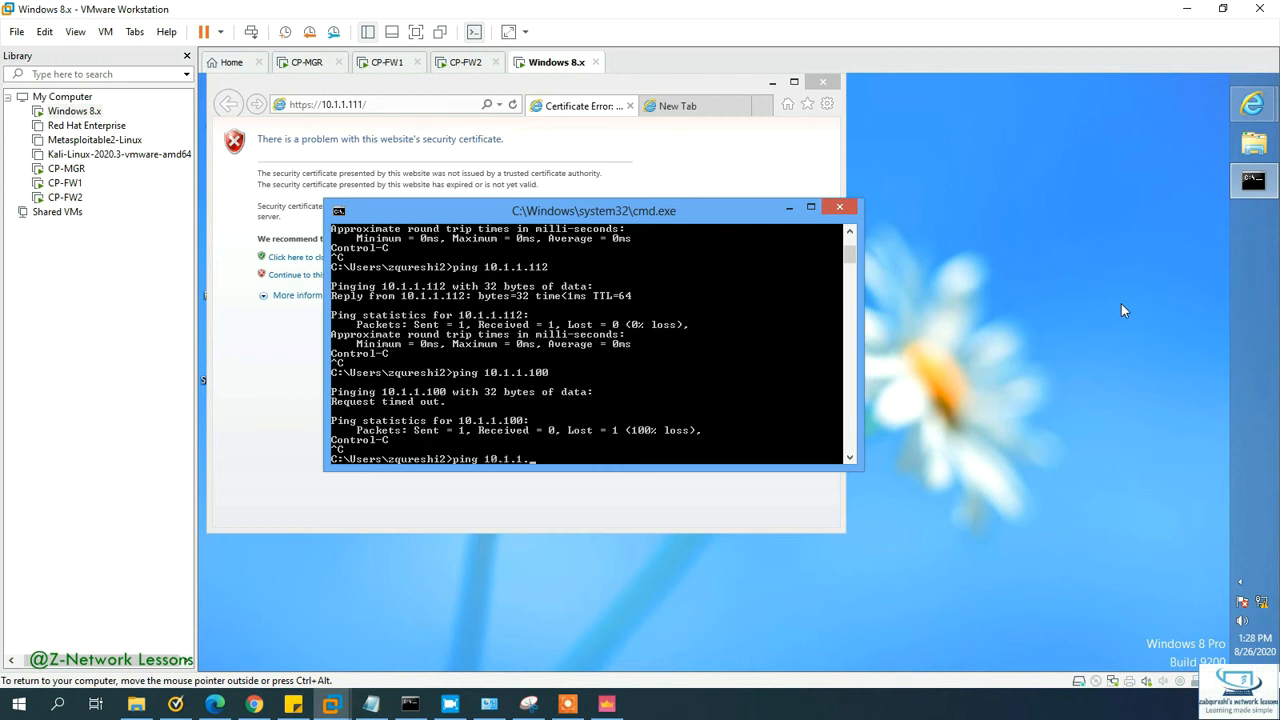
key(Return)
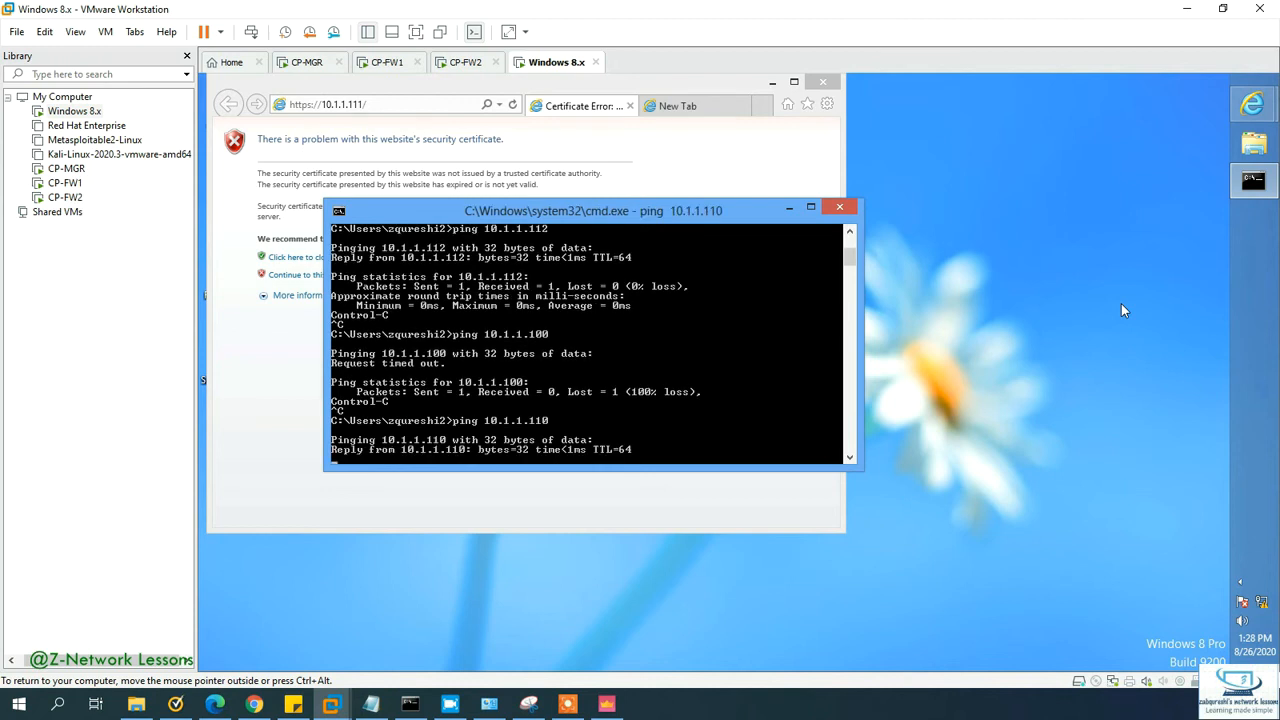
key(ctrl+c)
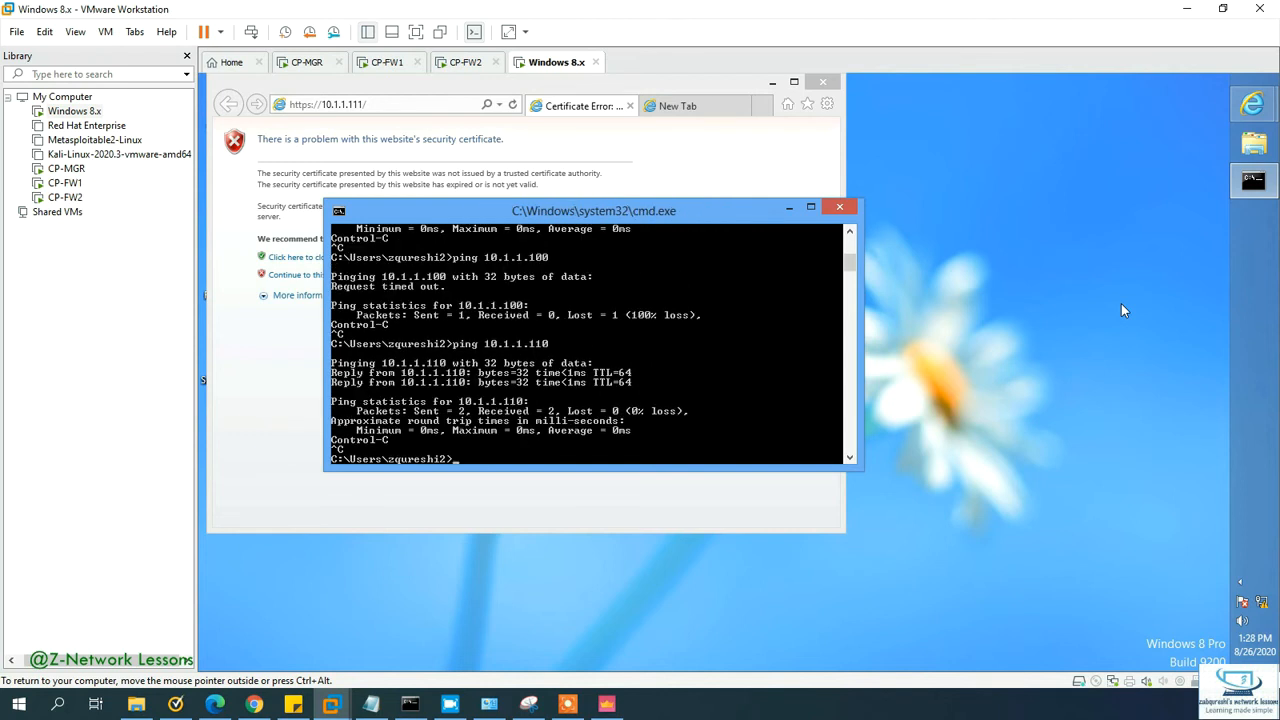
Step: Close the Command Prompt, launch ncpa.cpl, and open the Ethernet0 connection properties
click(840, 210)
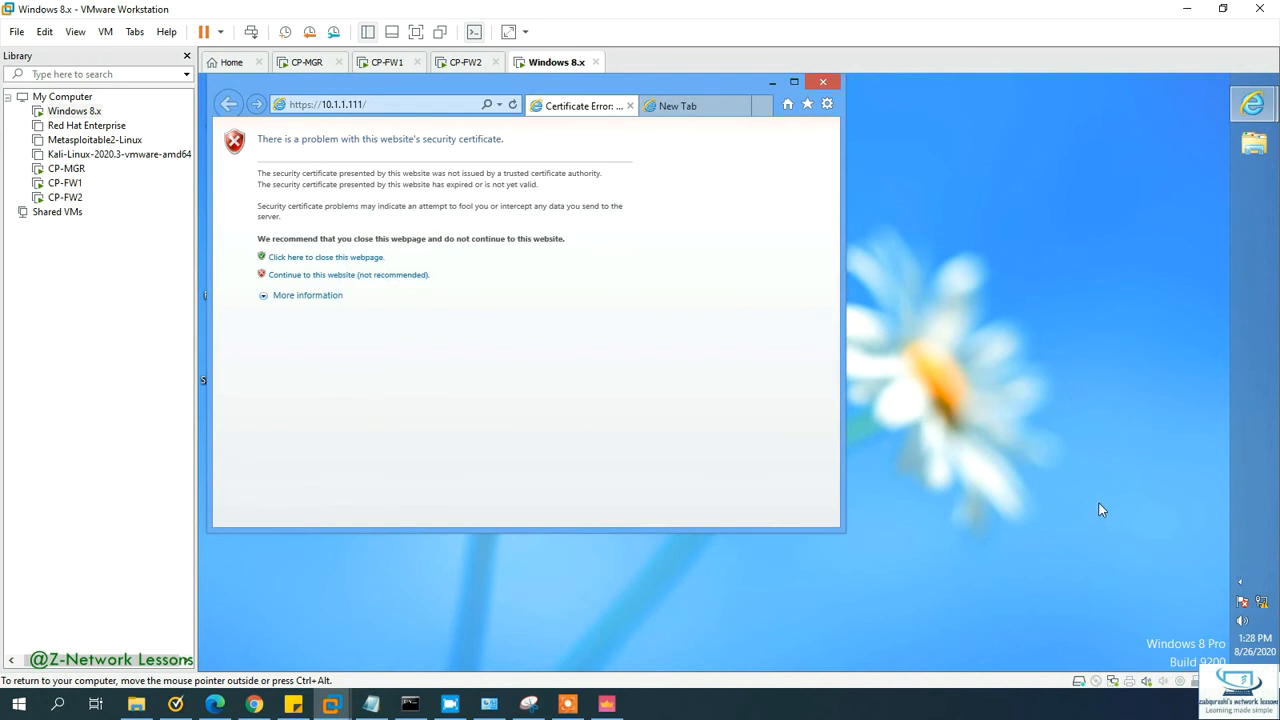
key(super+r)
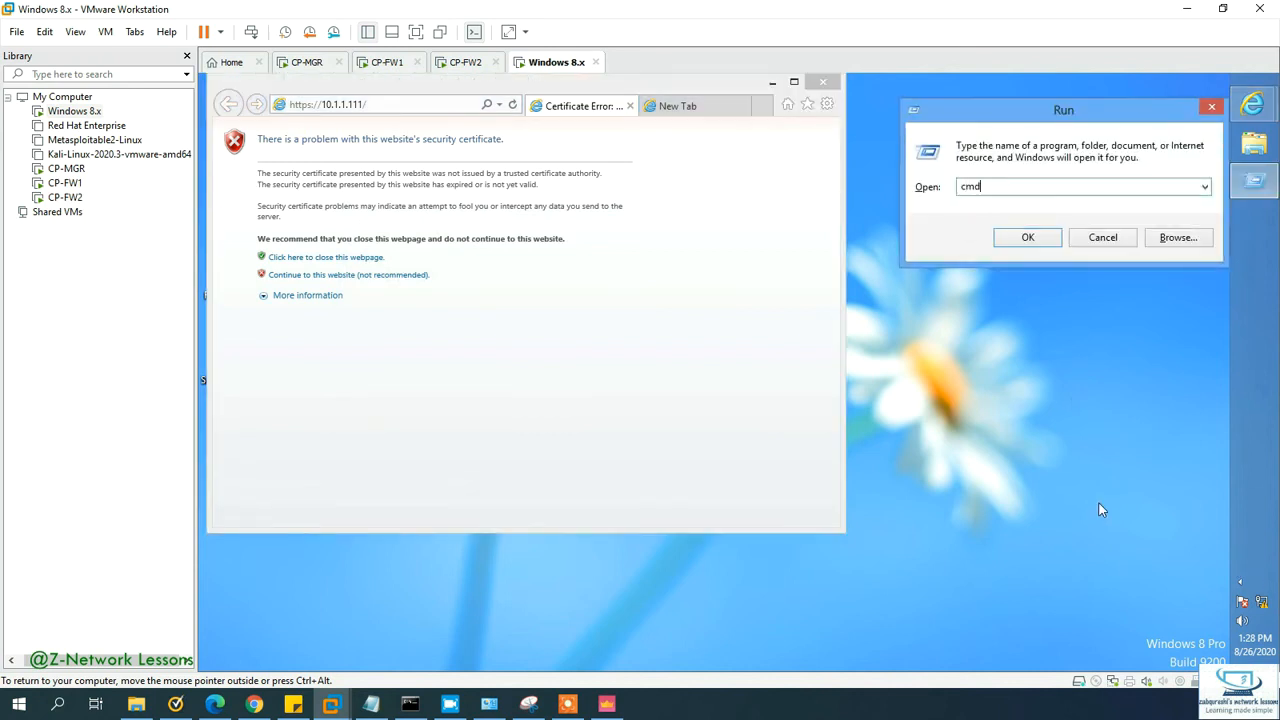
text(ncpa/cpl)
key(Return)
key(Return)
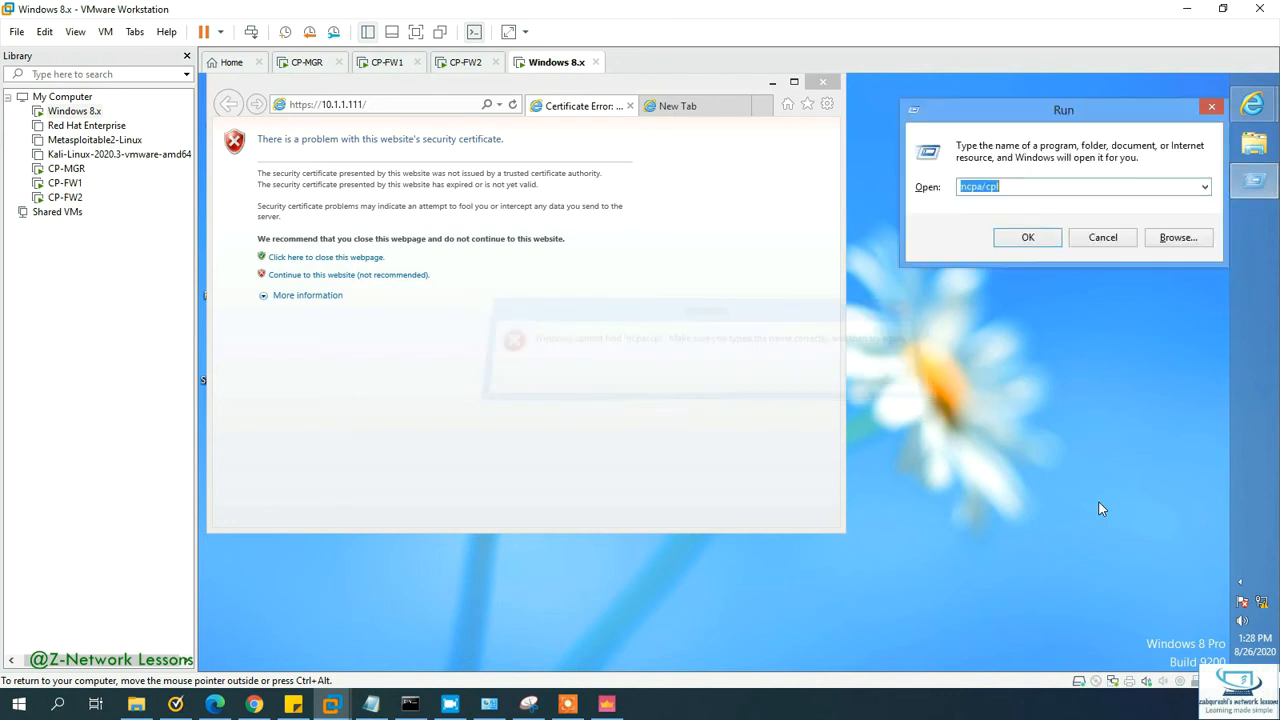
text(nc)
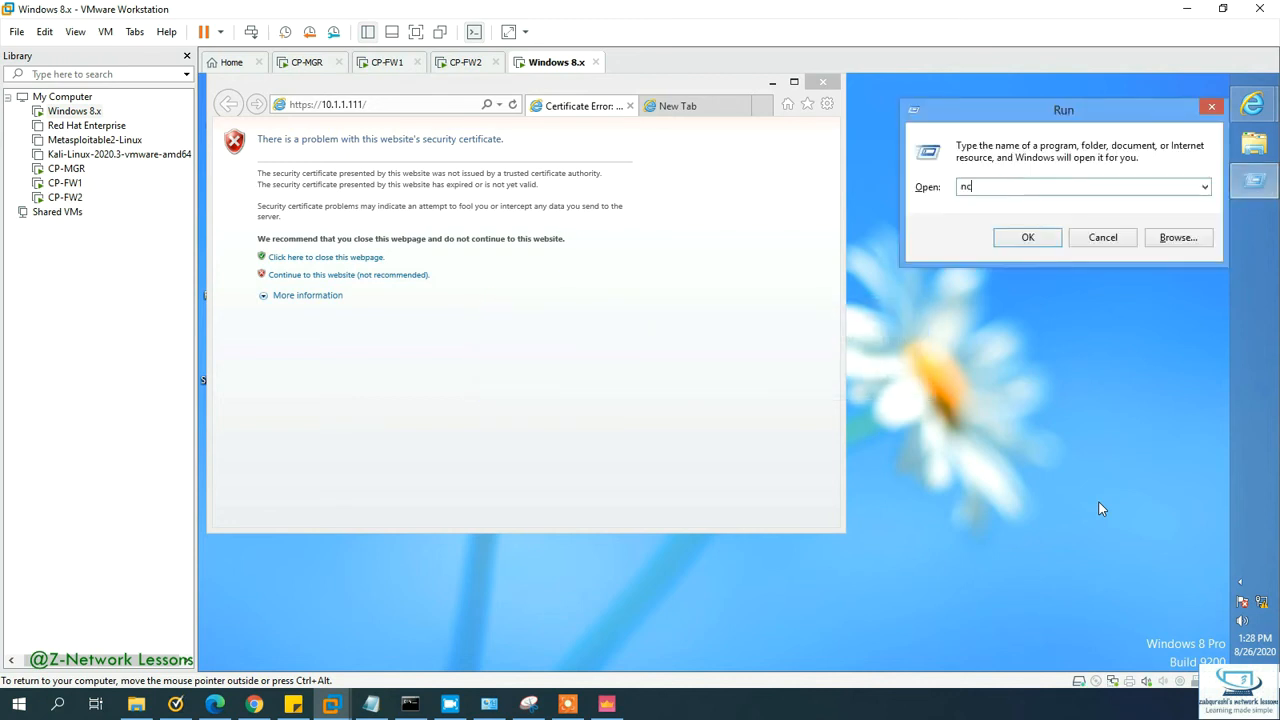
text(pa.cpl)
key(Return)
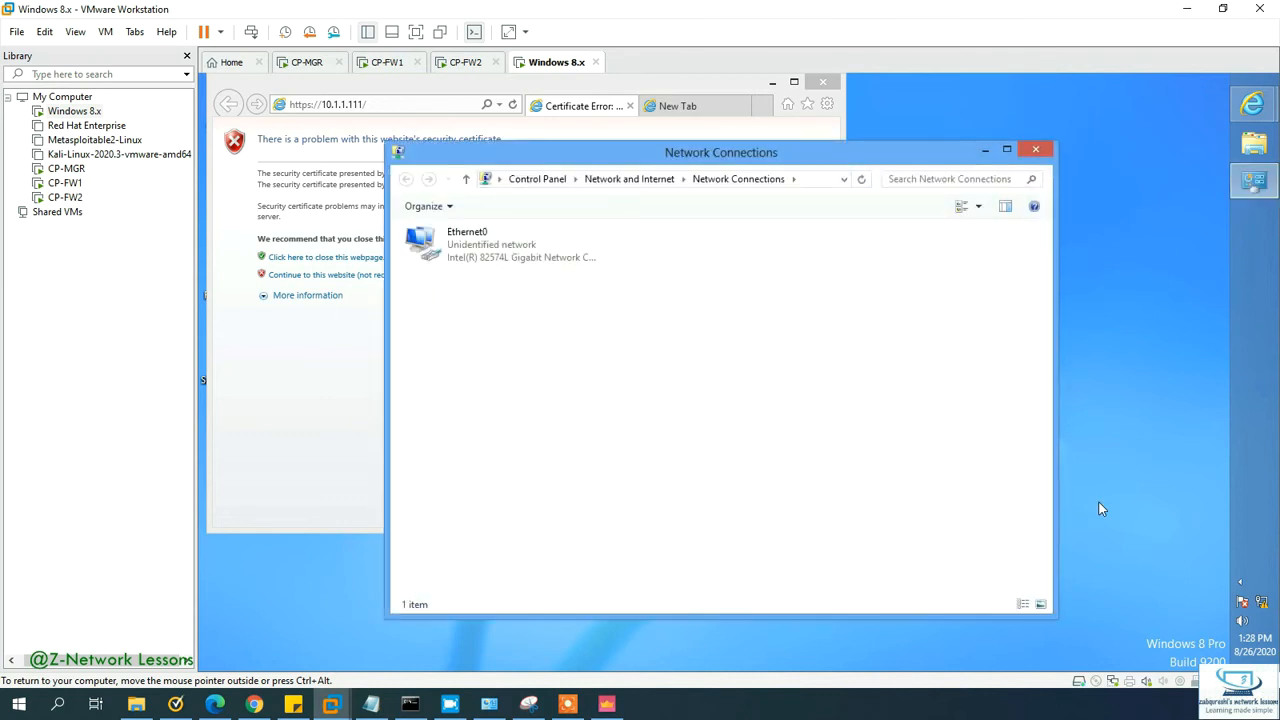
click(500, 252)
right_click(487, 247)
click(536, 400)
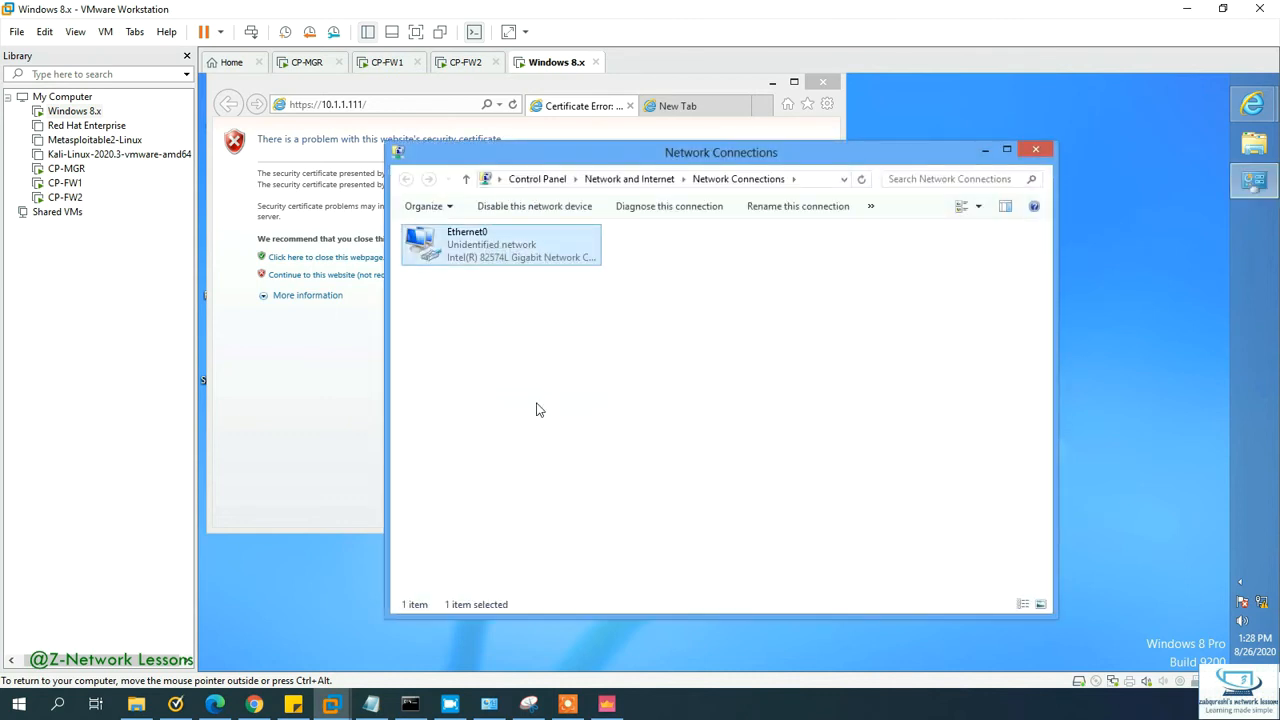
Step: Change the Ethernet0 IPv4 default gateway from 10.1.1.105 to 10.1.1.100, declining network sharing
scroll(612, 425, down, 1)
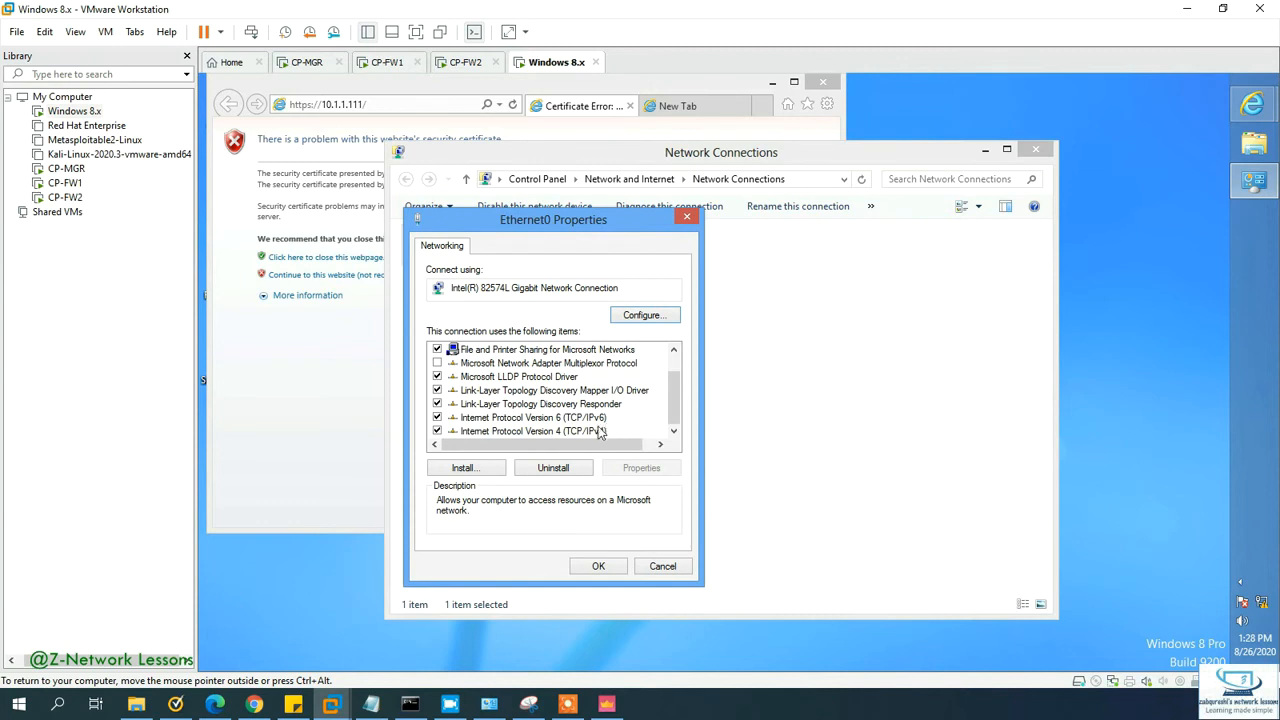
double_click(600, 432)
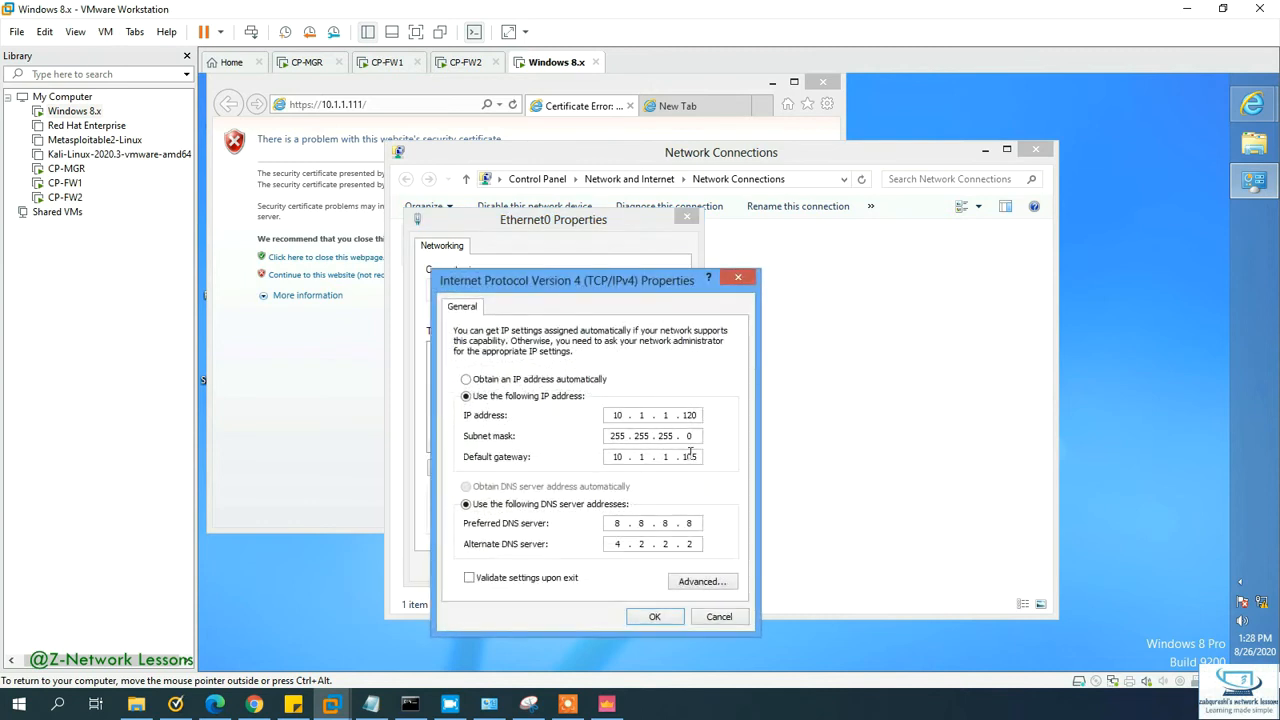
click(697, 455)
key(BackSpace)
text(0)
click(654, 616)
click(598, 566)
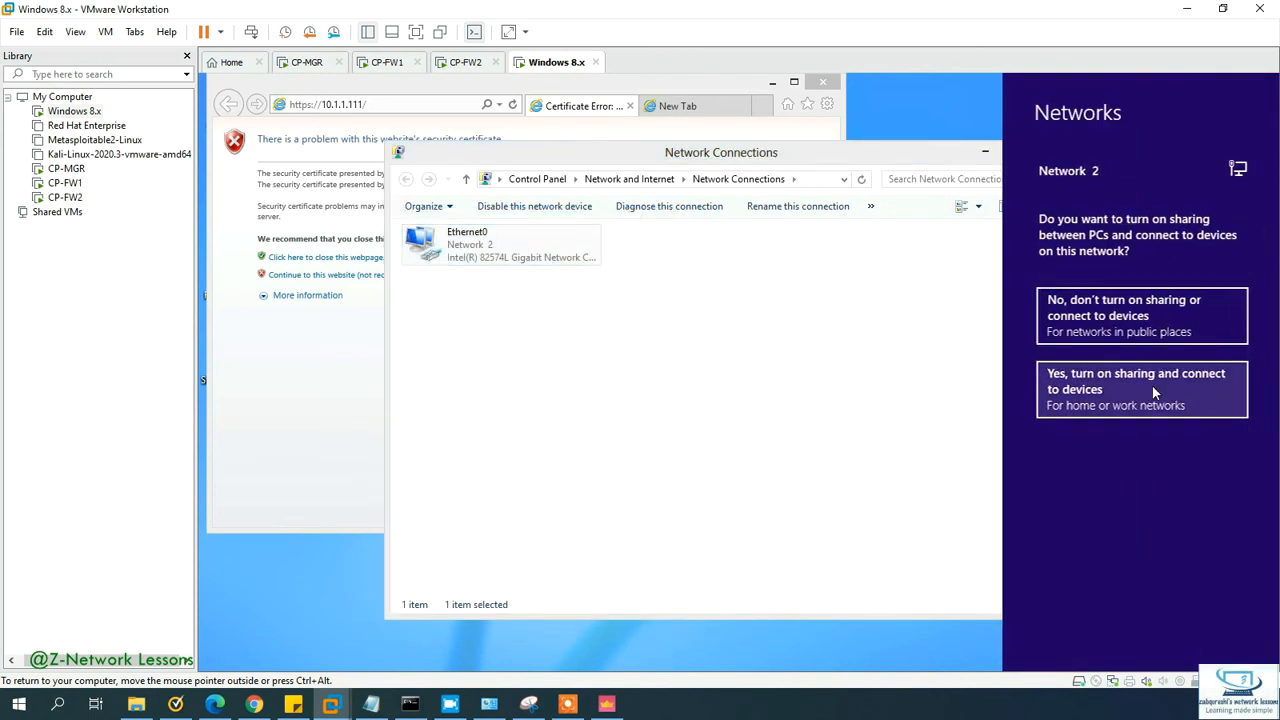
click(1106, 308)
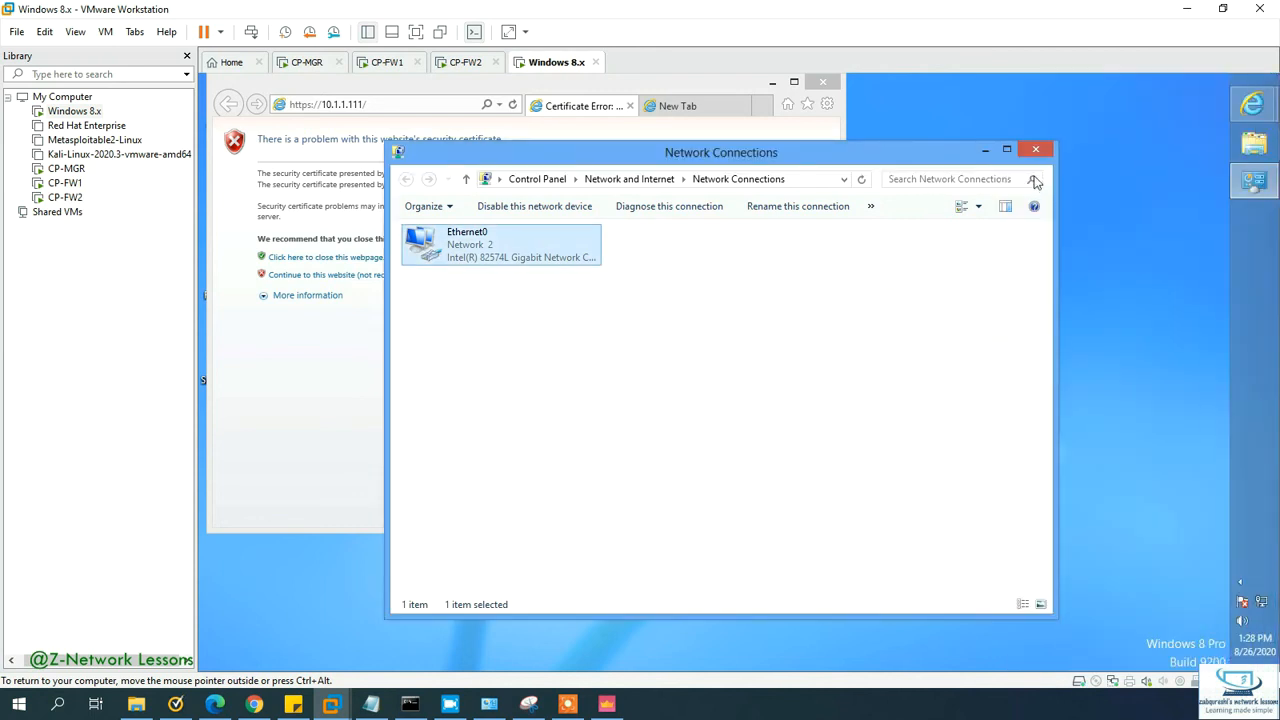
click(1036, 149)
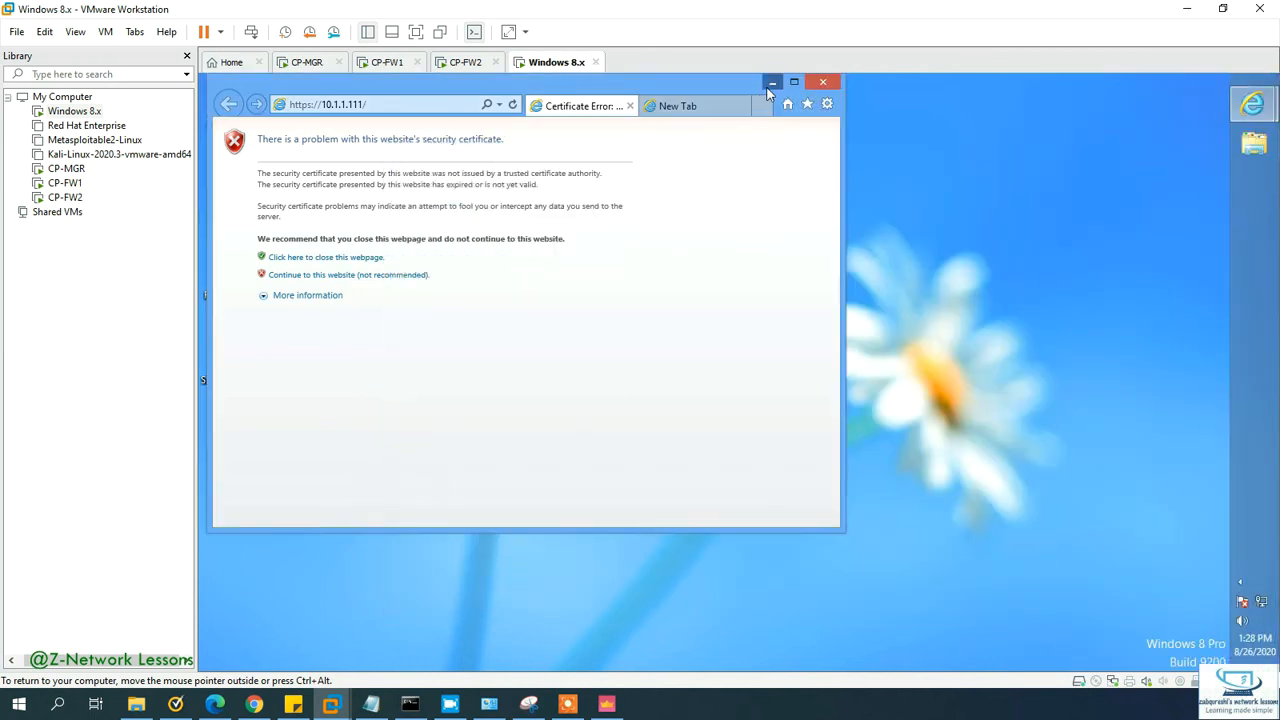
click(770, 86)
mouse_move(1250, 104)
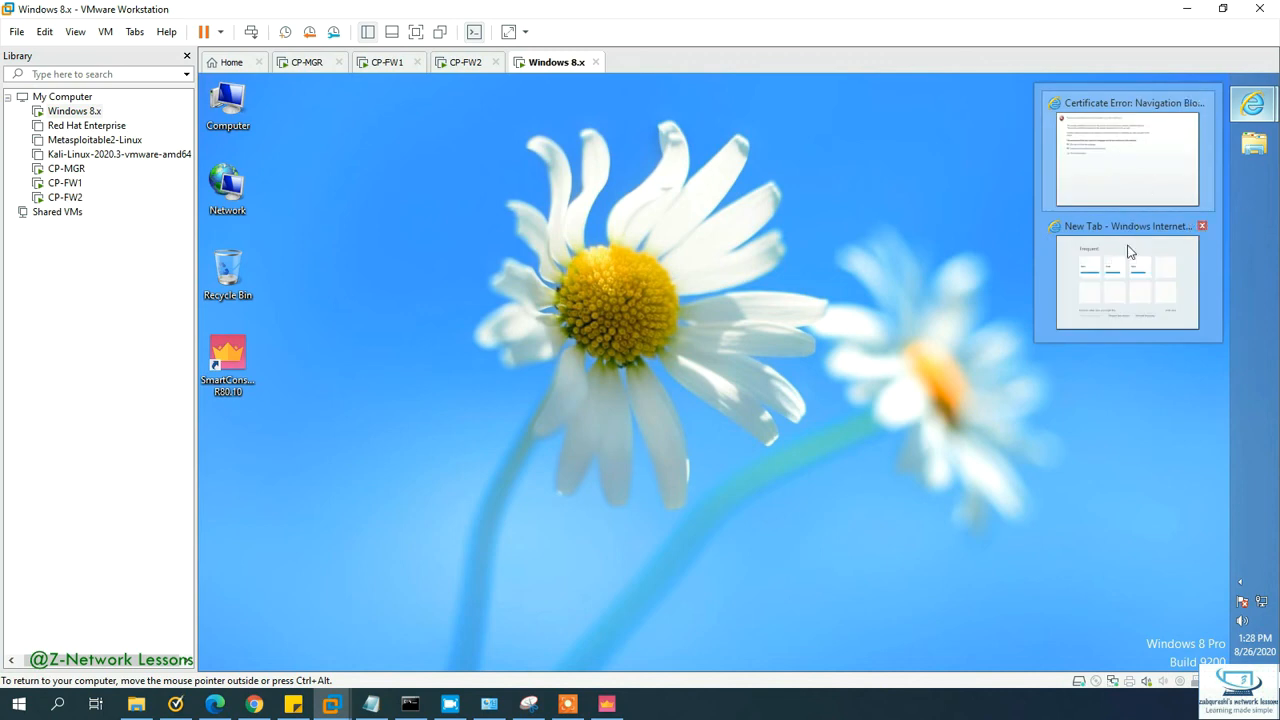
click(1127, 158)
click(400, 104)
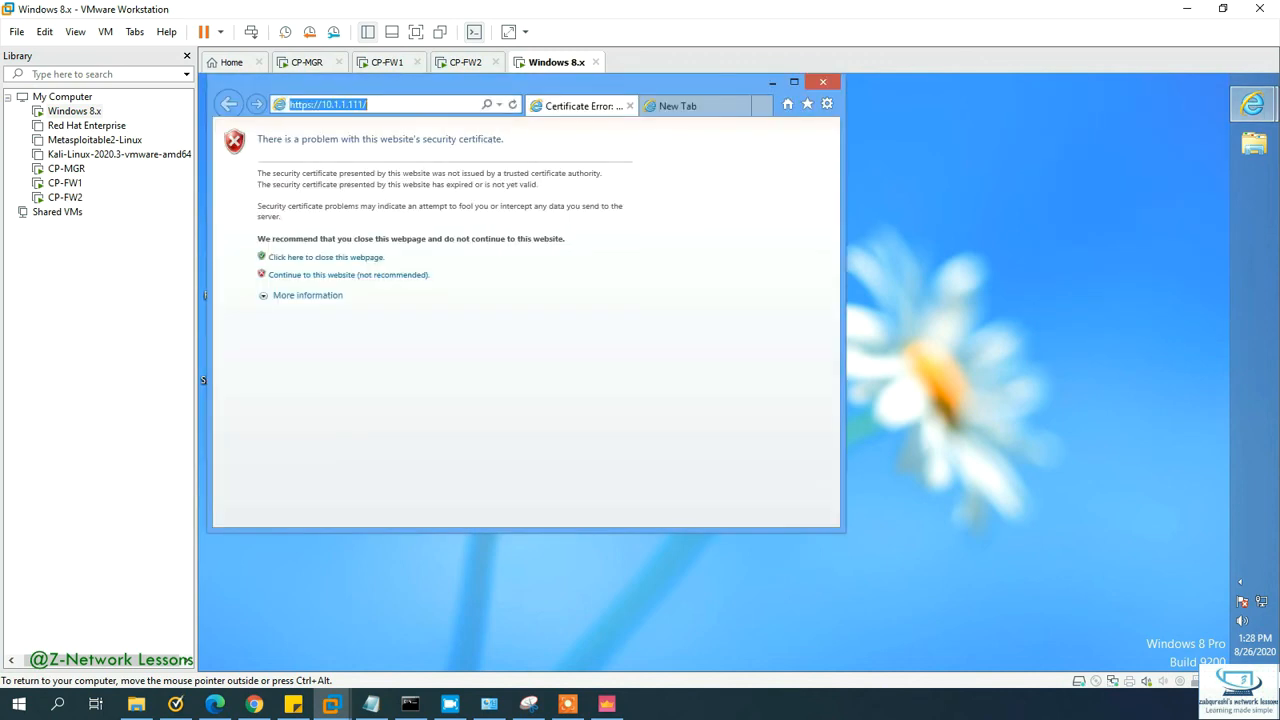
text(w)
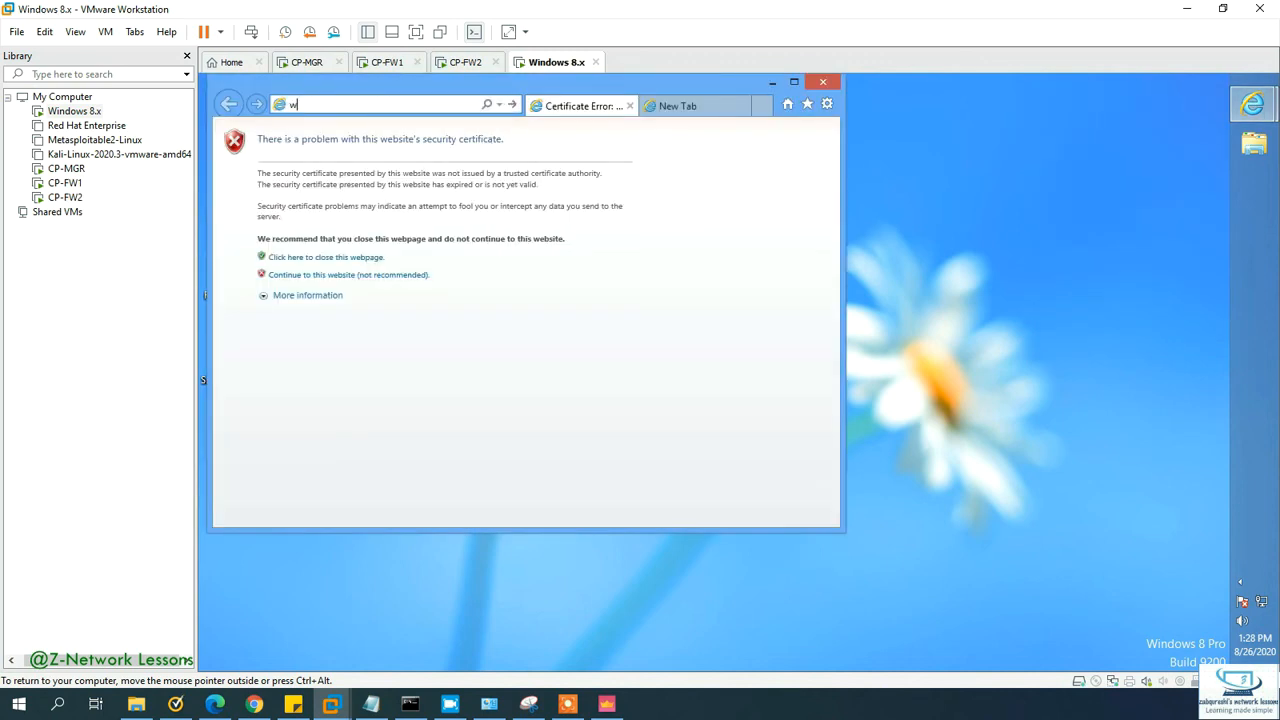
text(ww.goog)
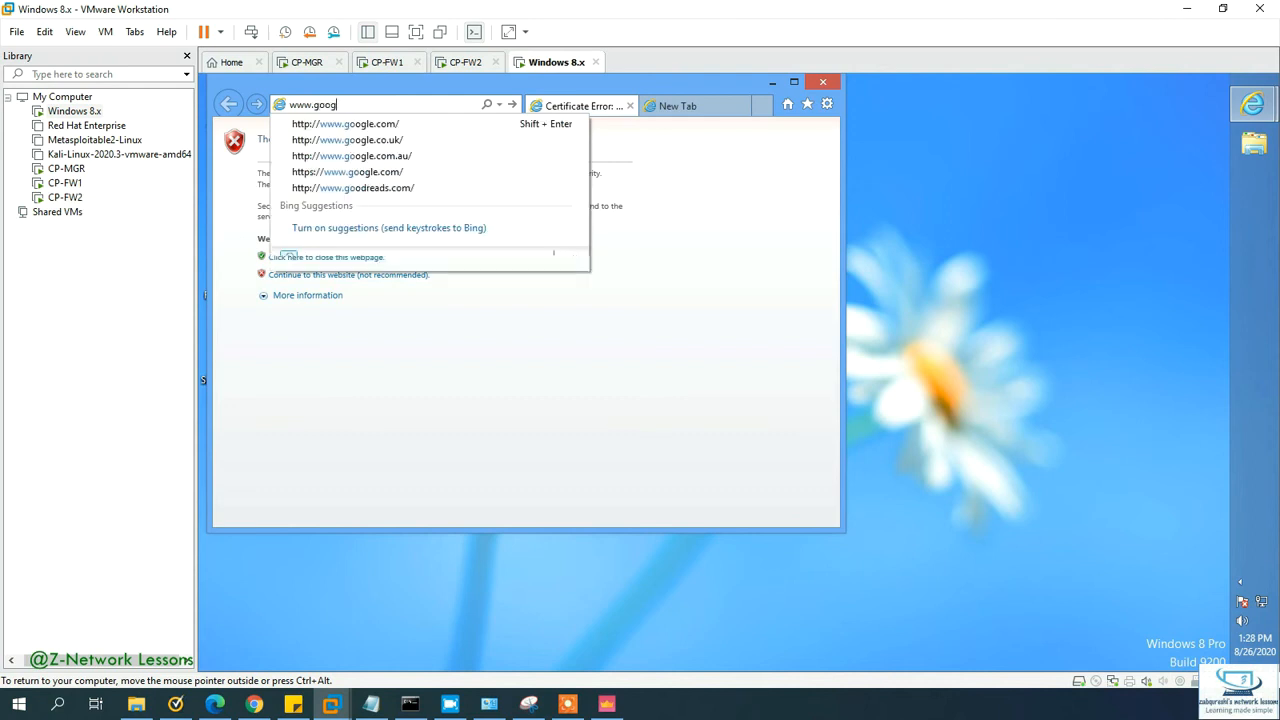
click(345, 124)
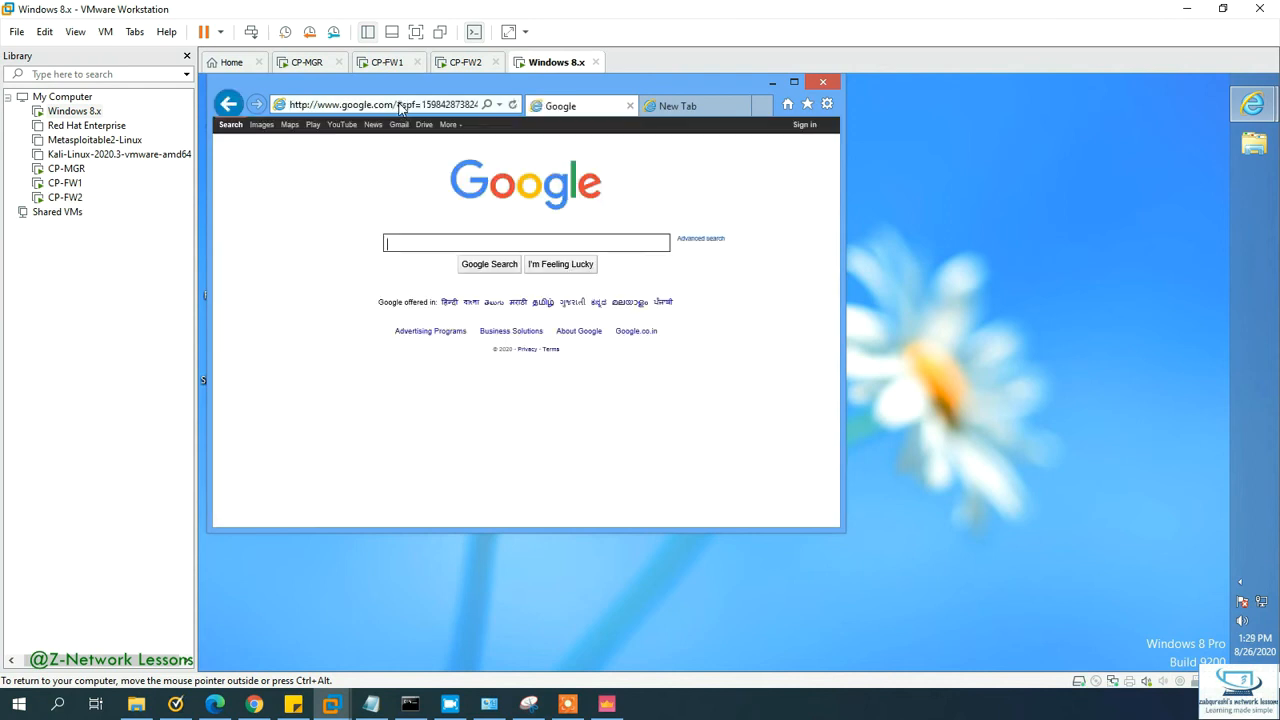
click(668, 110)
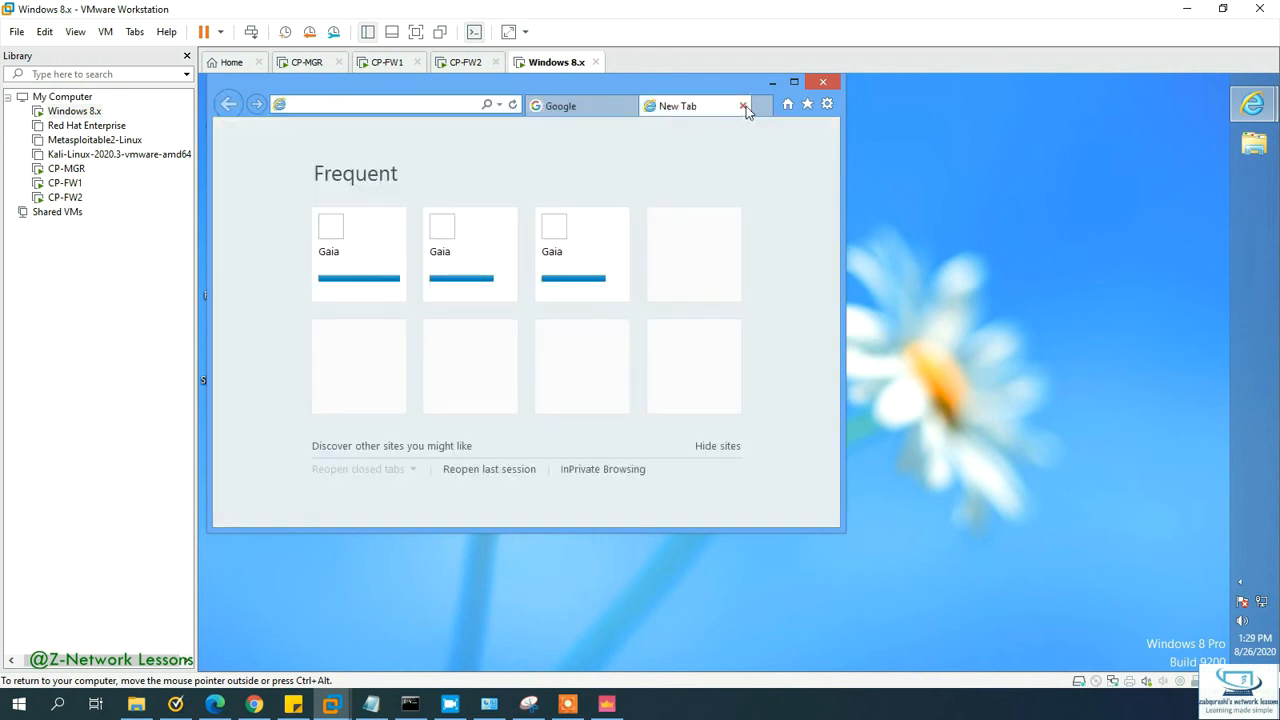
click(744, 106)
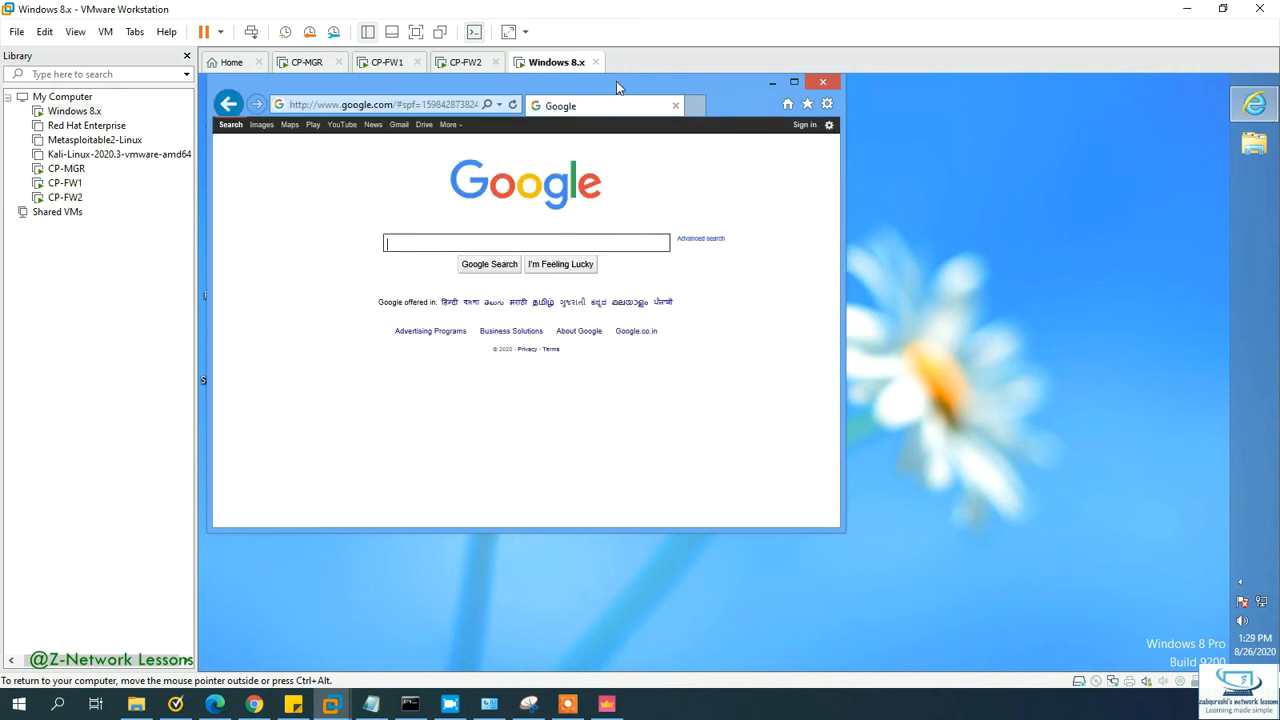
drag(634, 85, 849, 131)
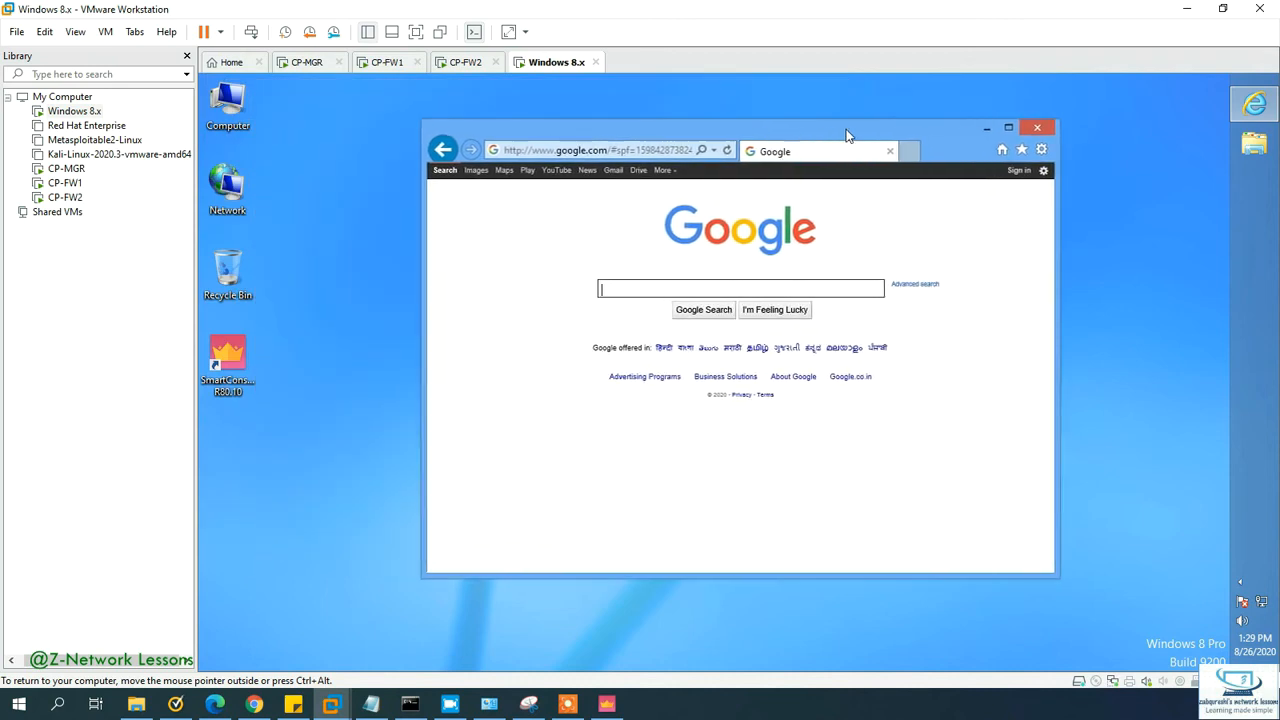
click(607, 705)
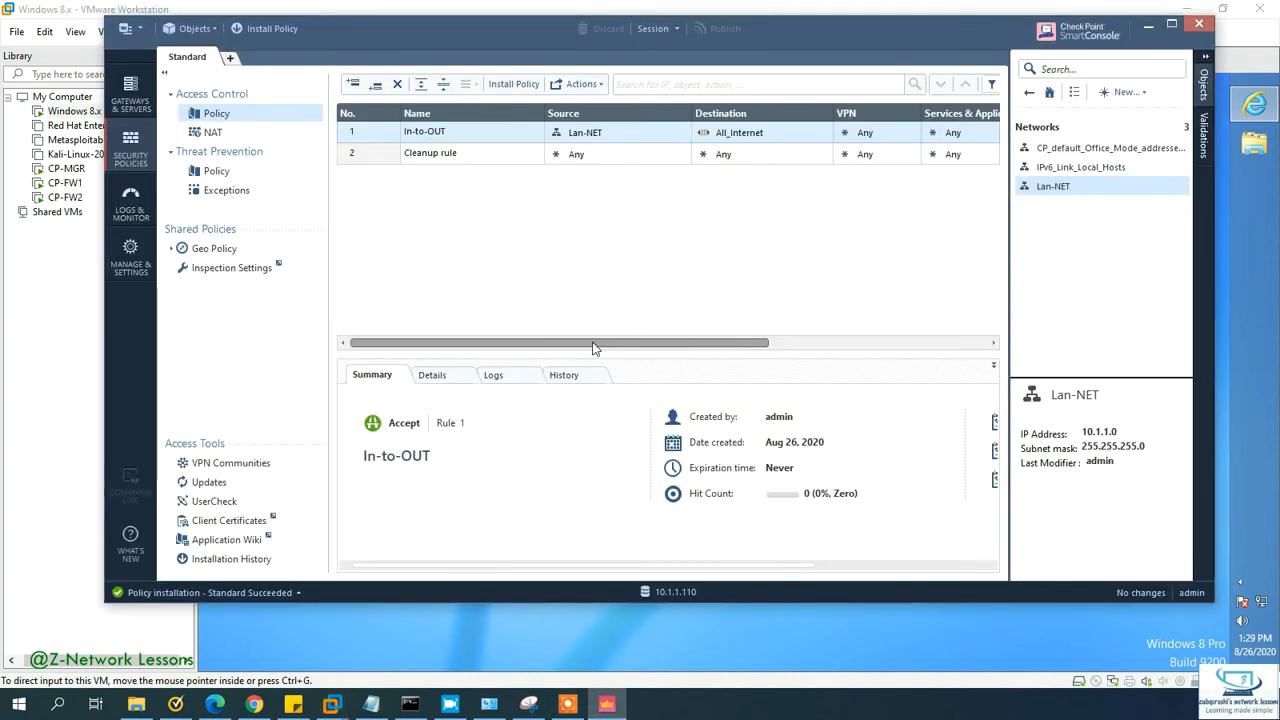
click(131, 96)
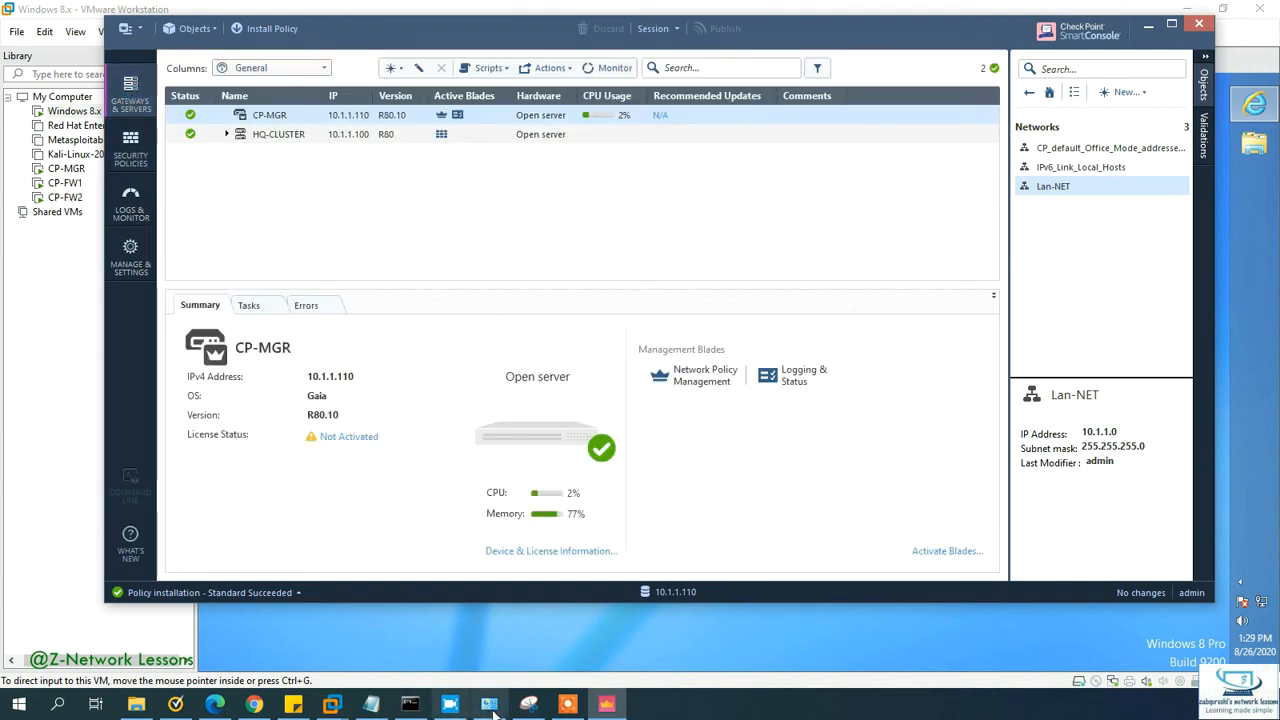
click(333, 704)
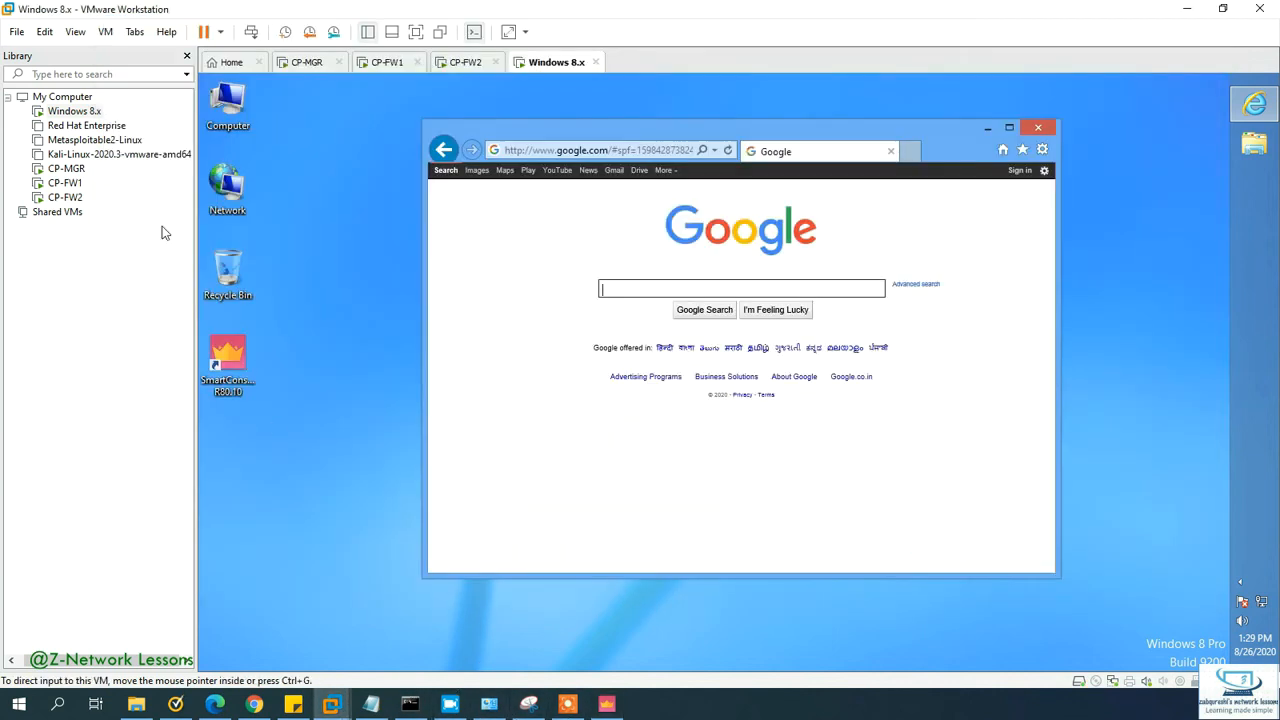
click(375, 63)
Step: Run cphaprob stat on CP-FW1, showing 172.16.2.111 Active and 172.16.2.112 Standby
click(511, 286)
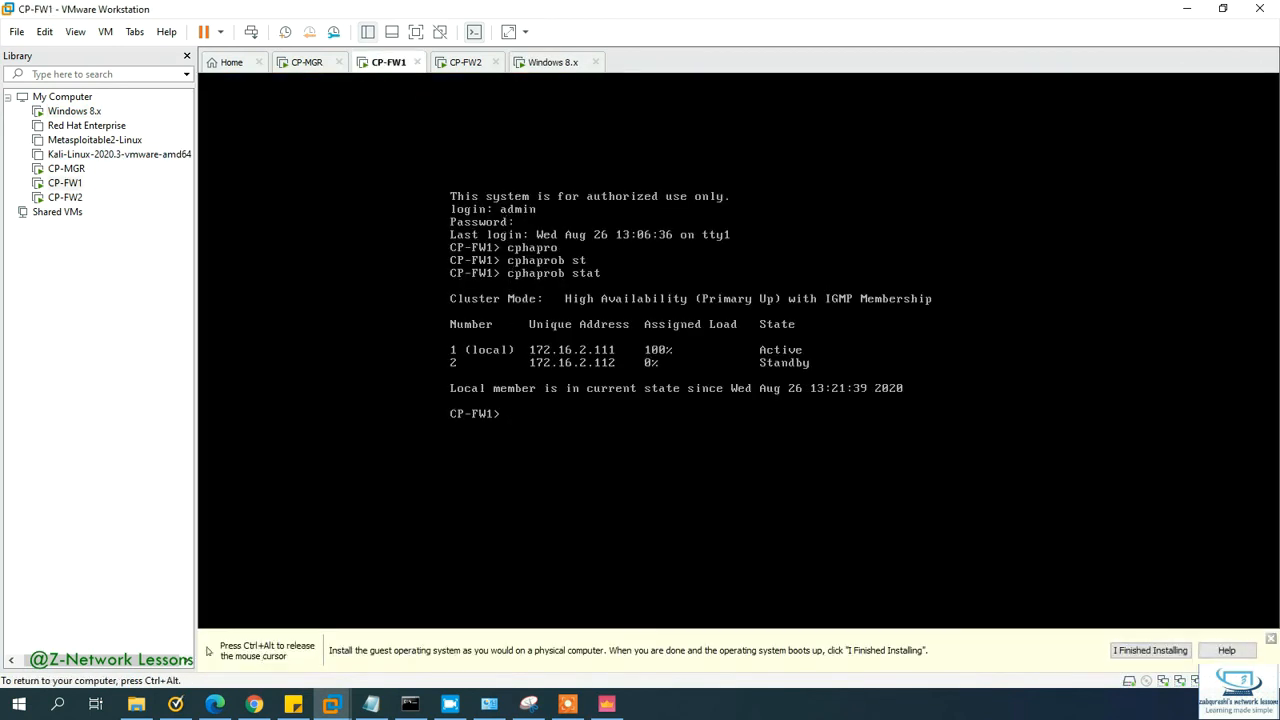
key(Return)
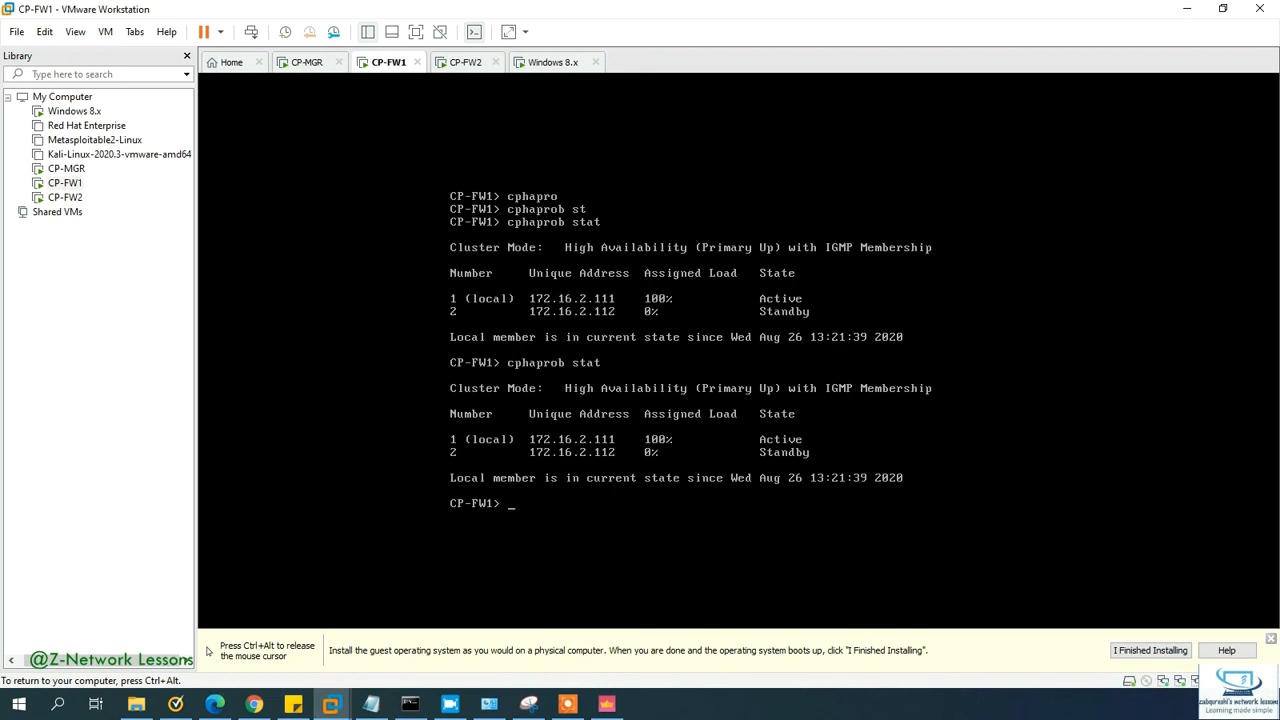
key(ctrl+alt)
mouse_move(604, 709)
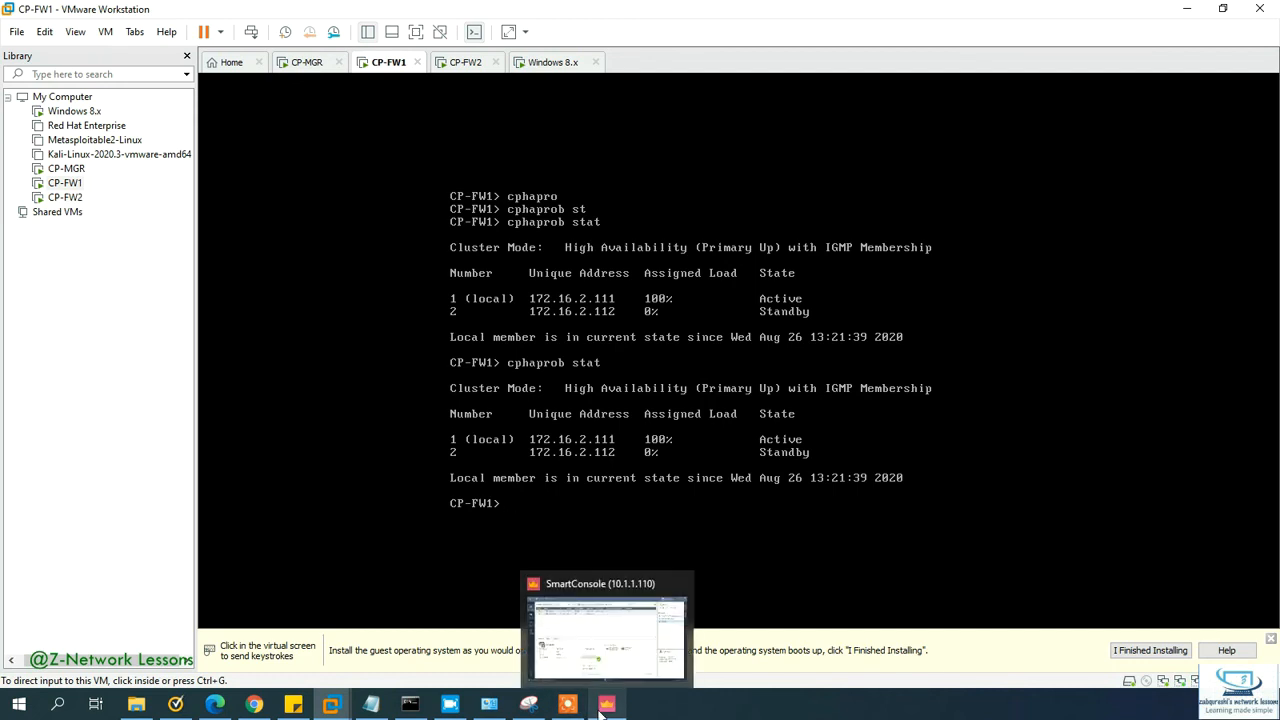
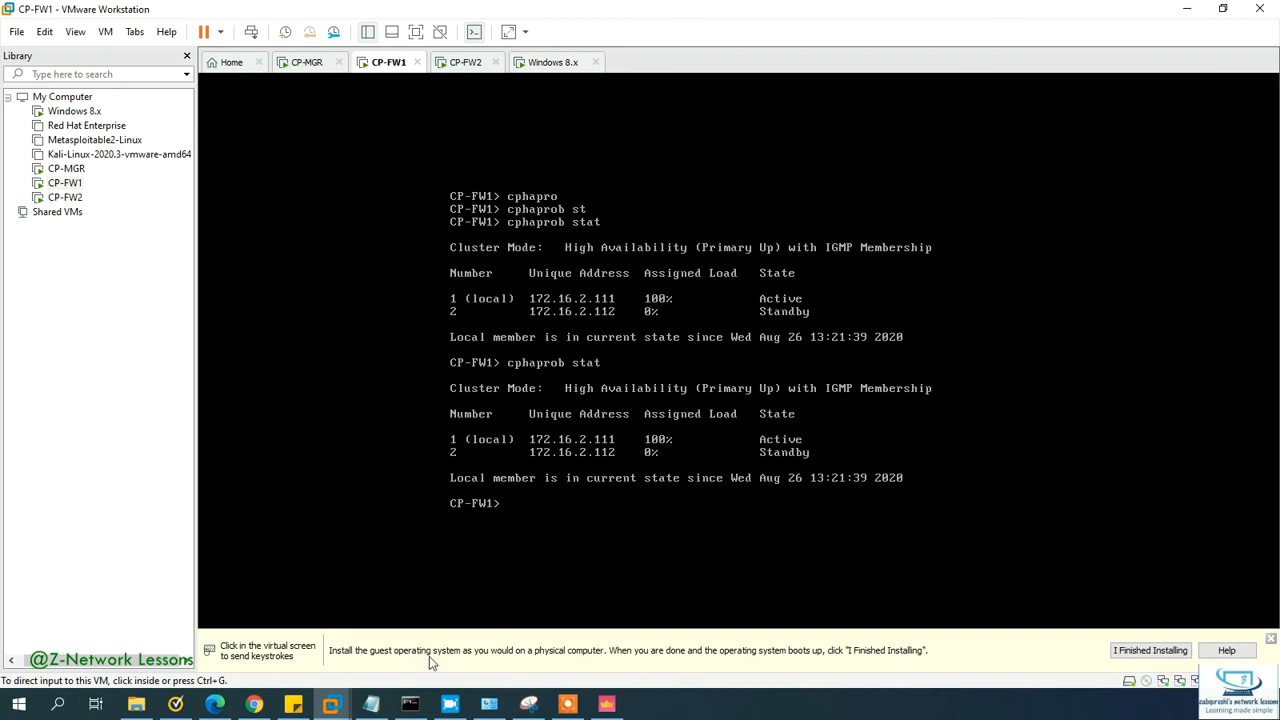
Step: Open a command prompt in the Windows 8.x guest via Win+R and cmd
click(541, 62)
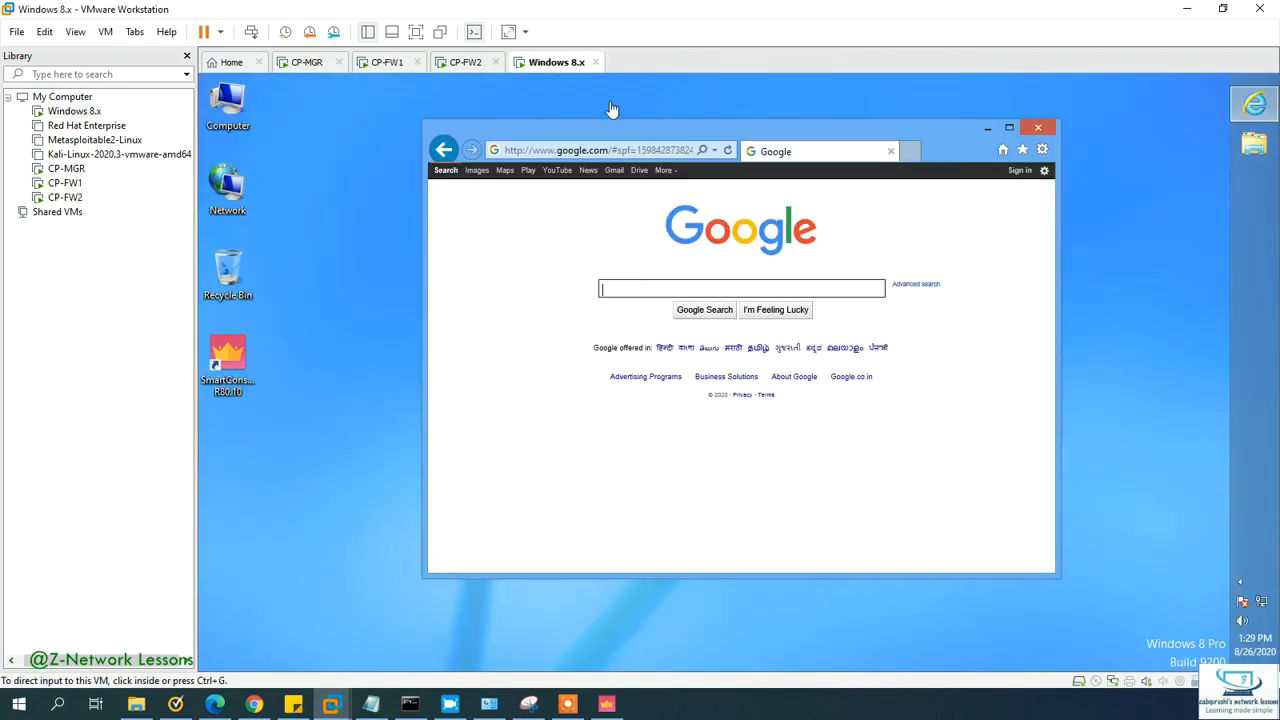
right_click(541, 62)
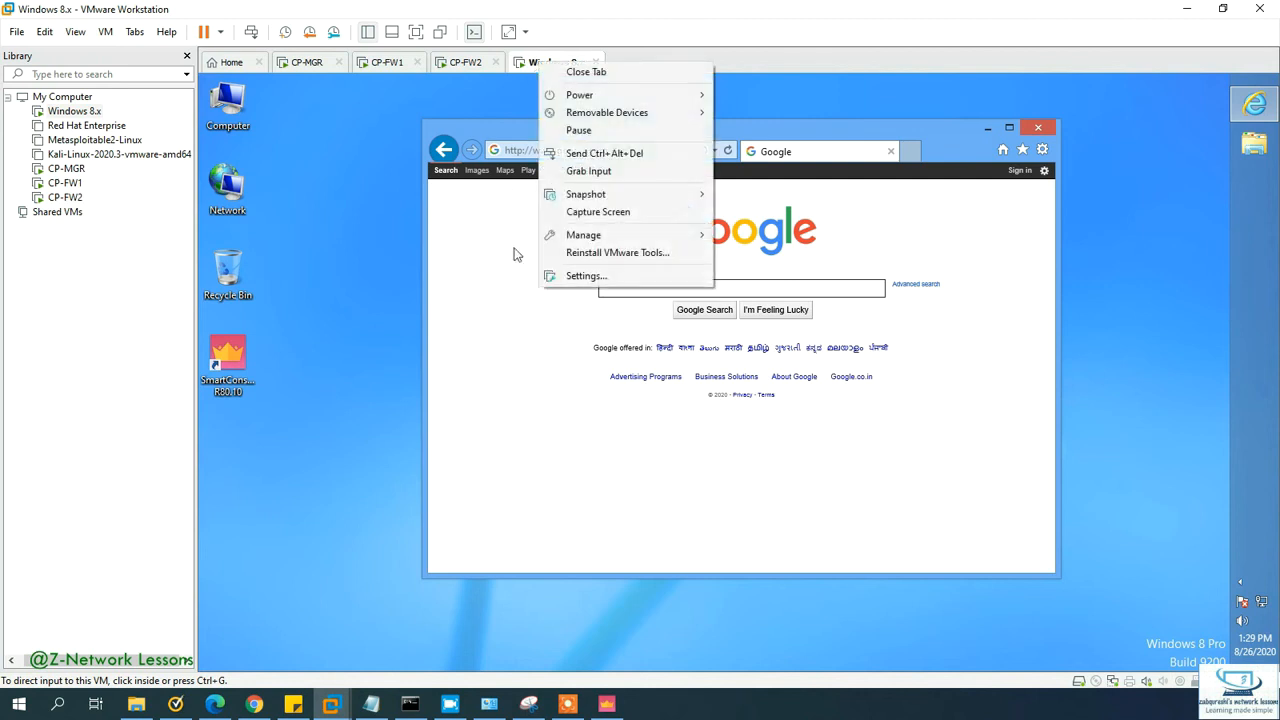
click(451, 346)
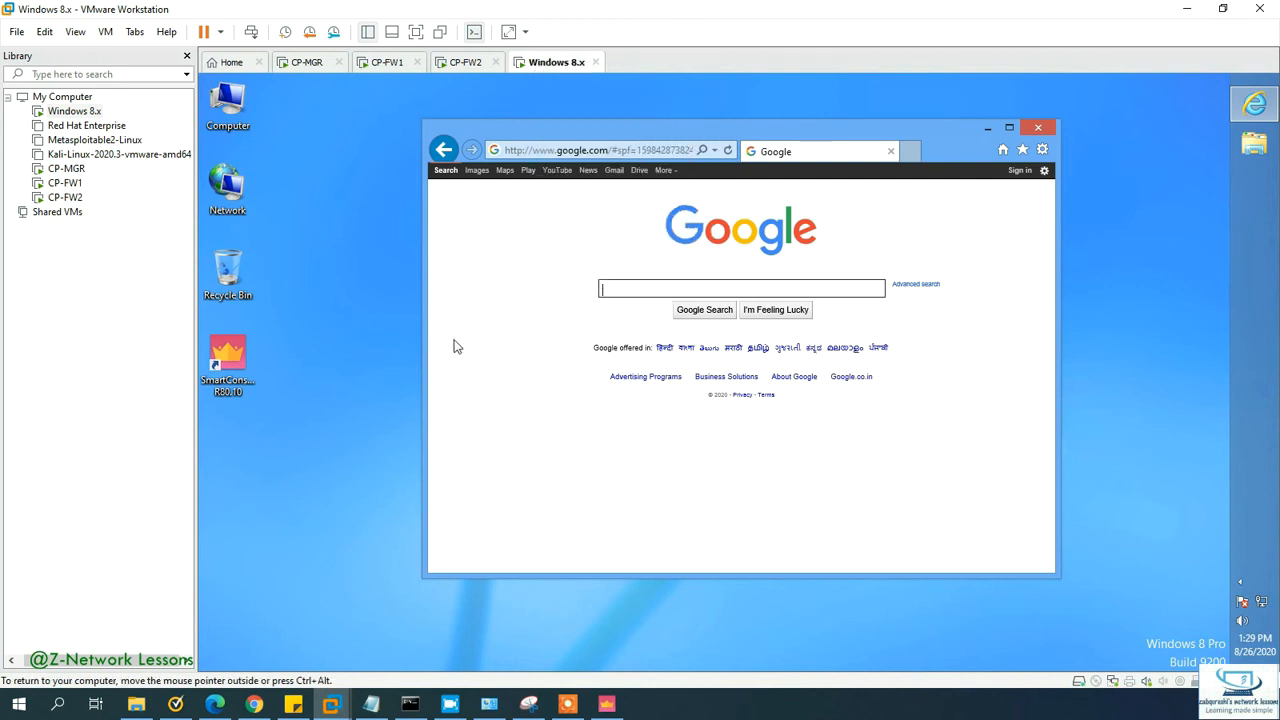
key(super+r)
text(cmd)
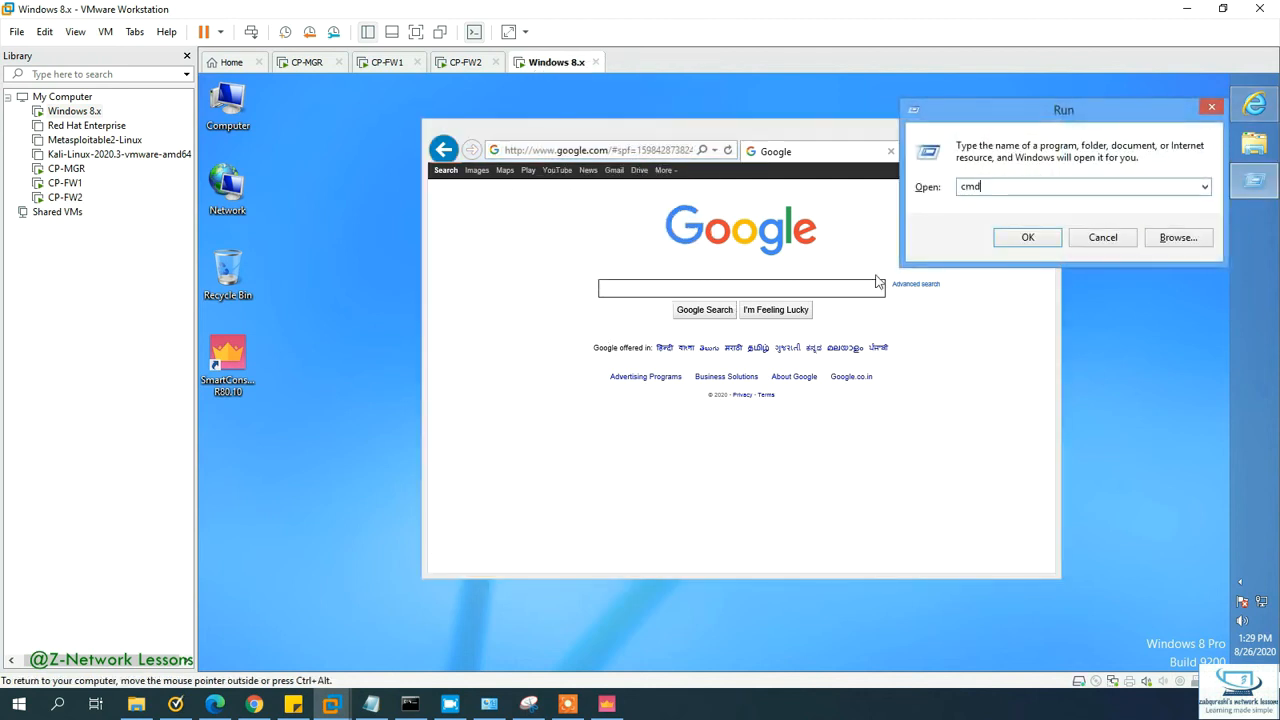
key(Return)
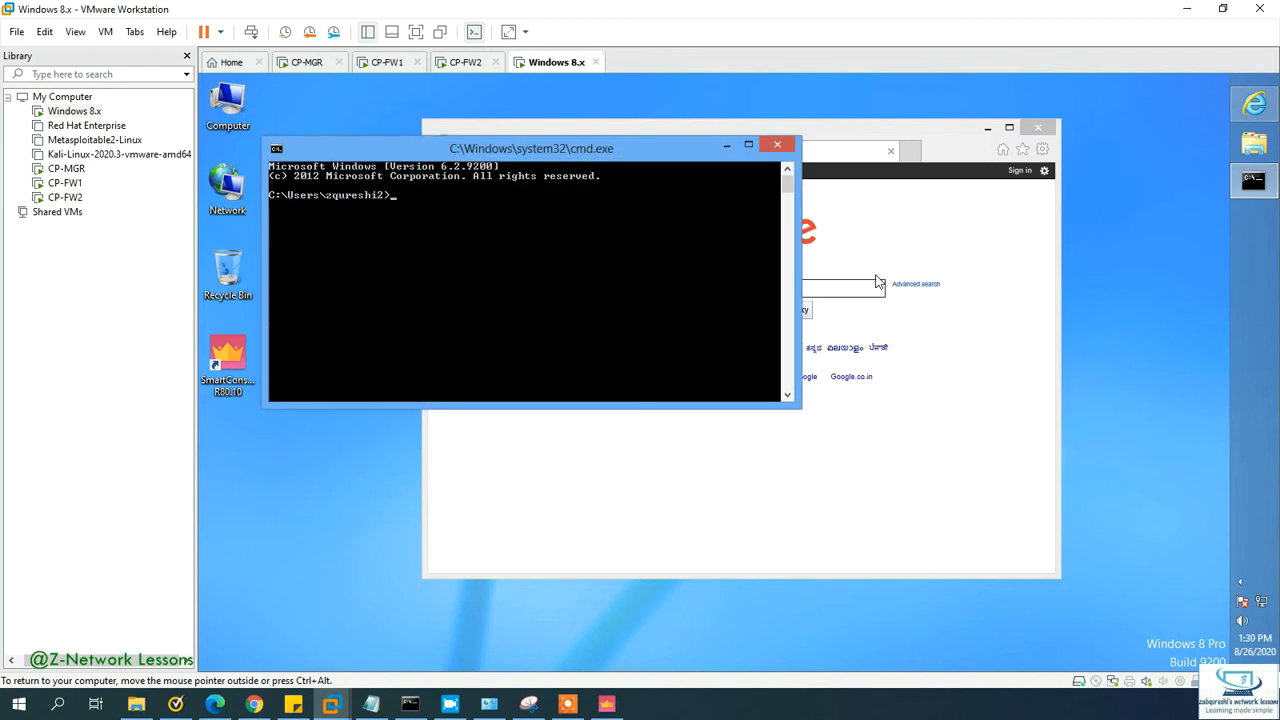
Step: Start a continuous ping 8.8.8.8 -t in a full-height window, then return to CP-FW1
text(ping 8.8.8.8 -t)
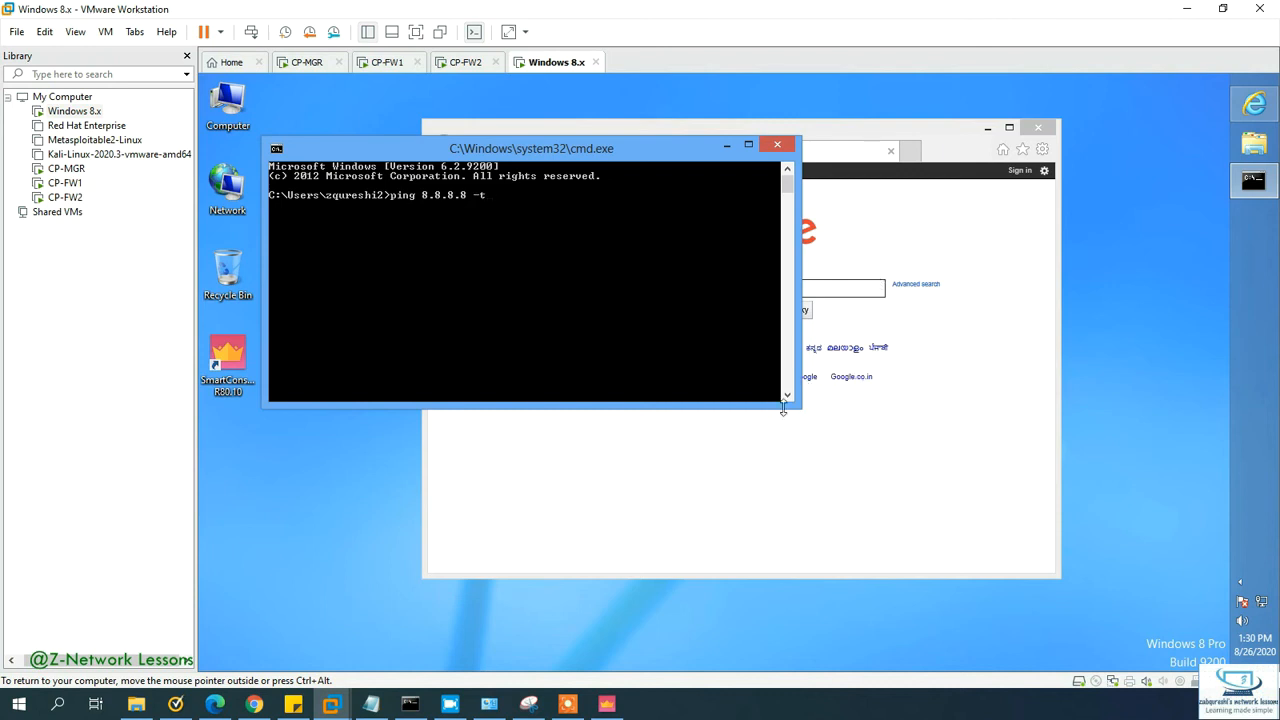
drag(805, 413, 805, 670)
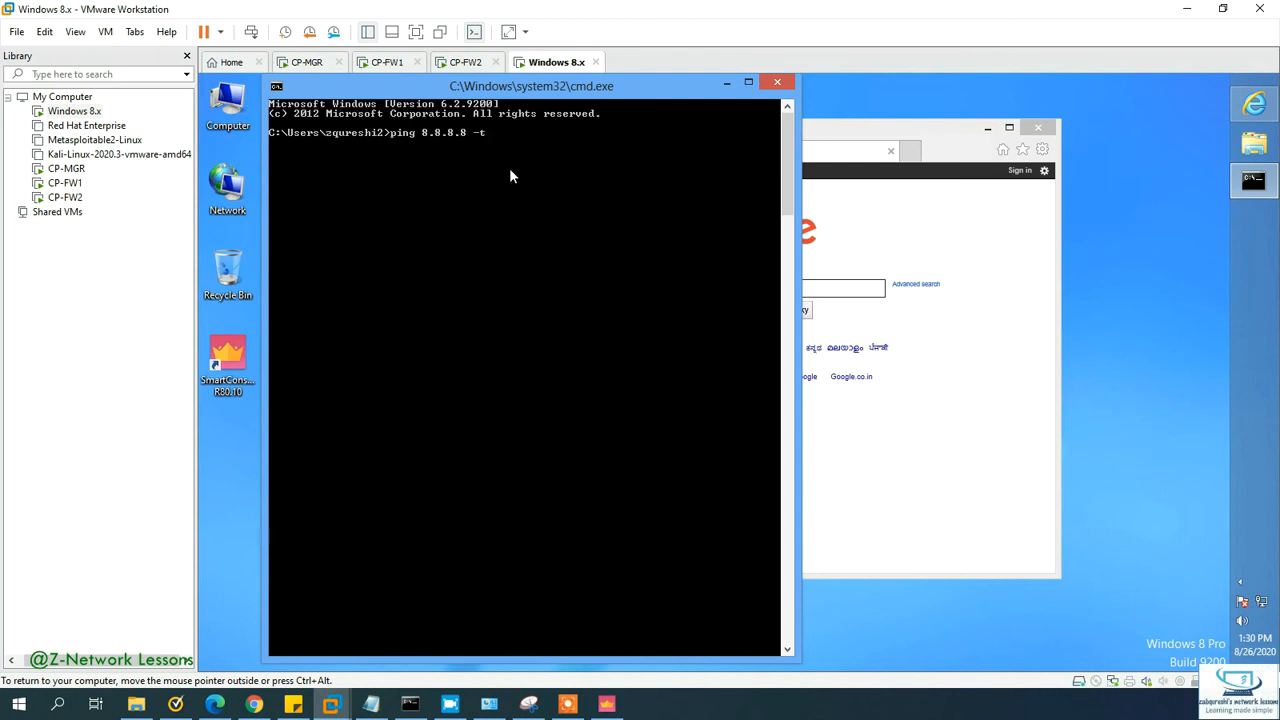
key(Return)
click(388, 62)
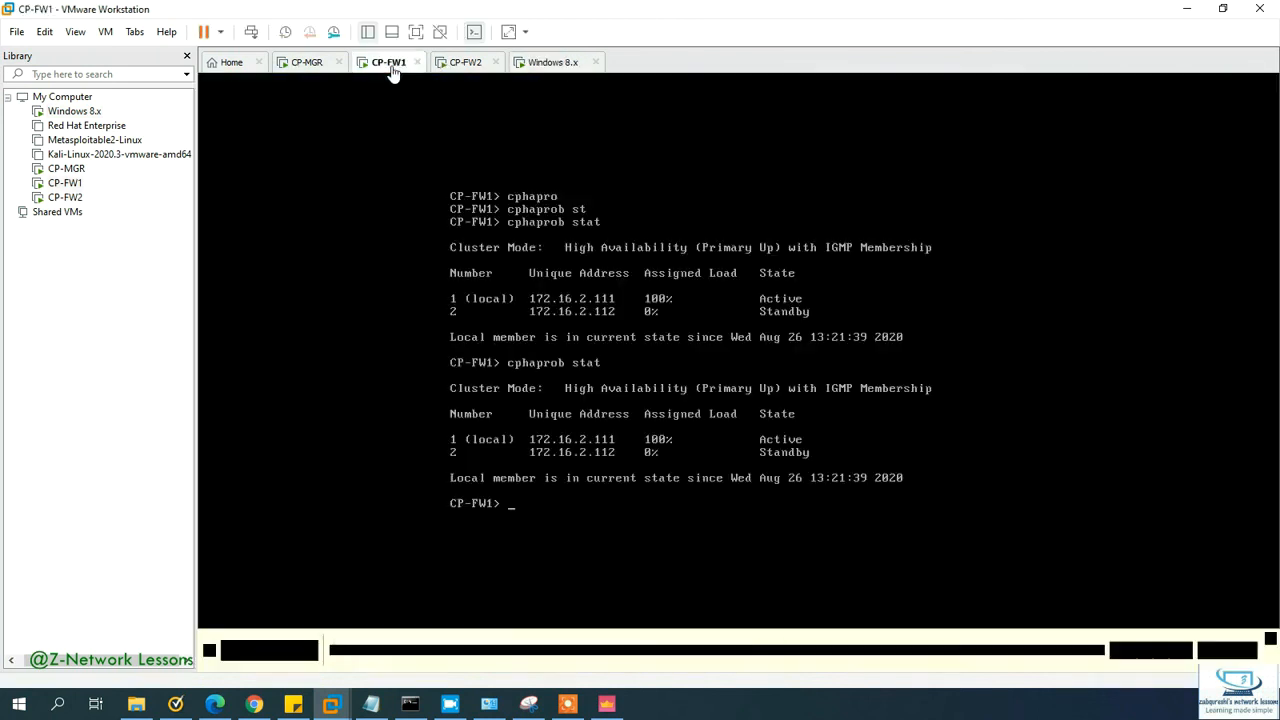
Step: Issue the reboot command on CP-FW1 and glance at the running ping
click(537, 374)
text(rebo)
key(Tab)
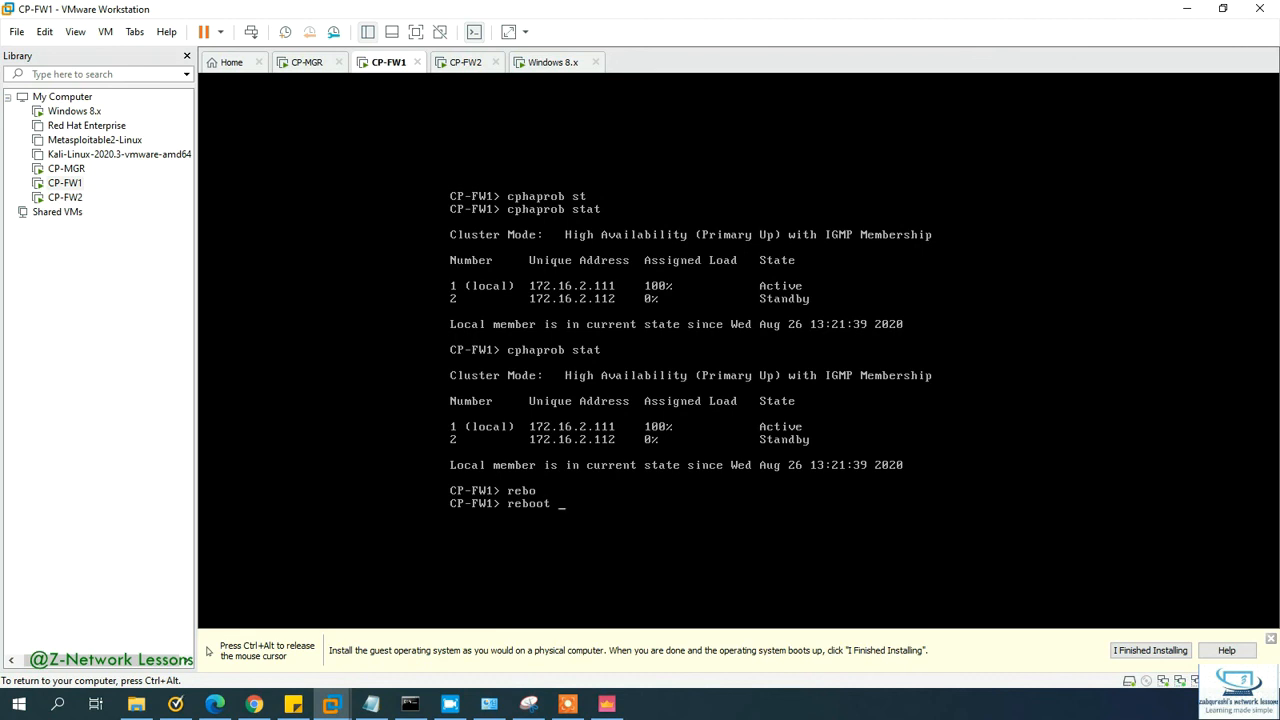
key(Return)
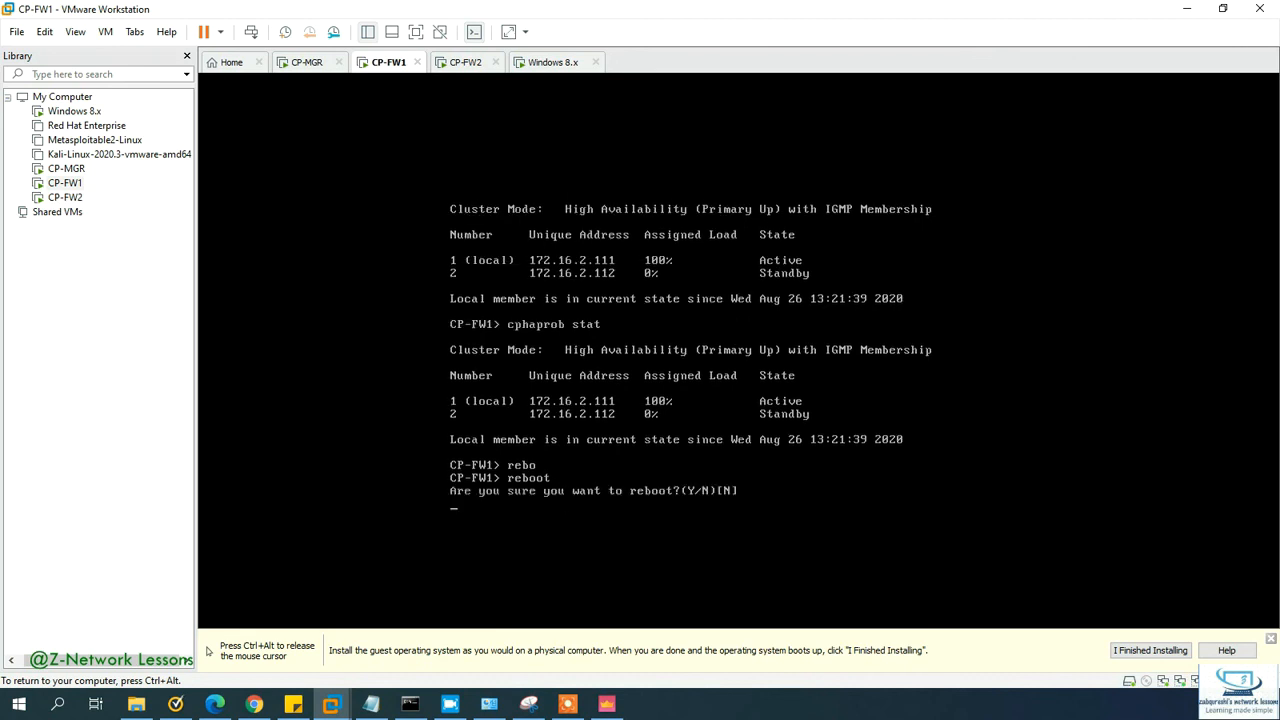
key(ctrl+alt)
click(553, 62)
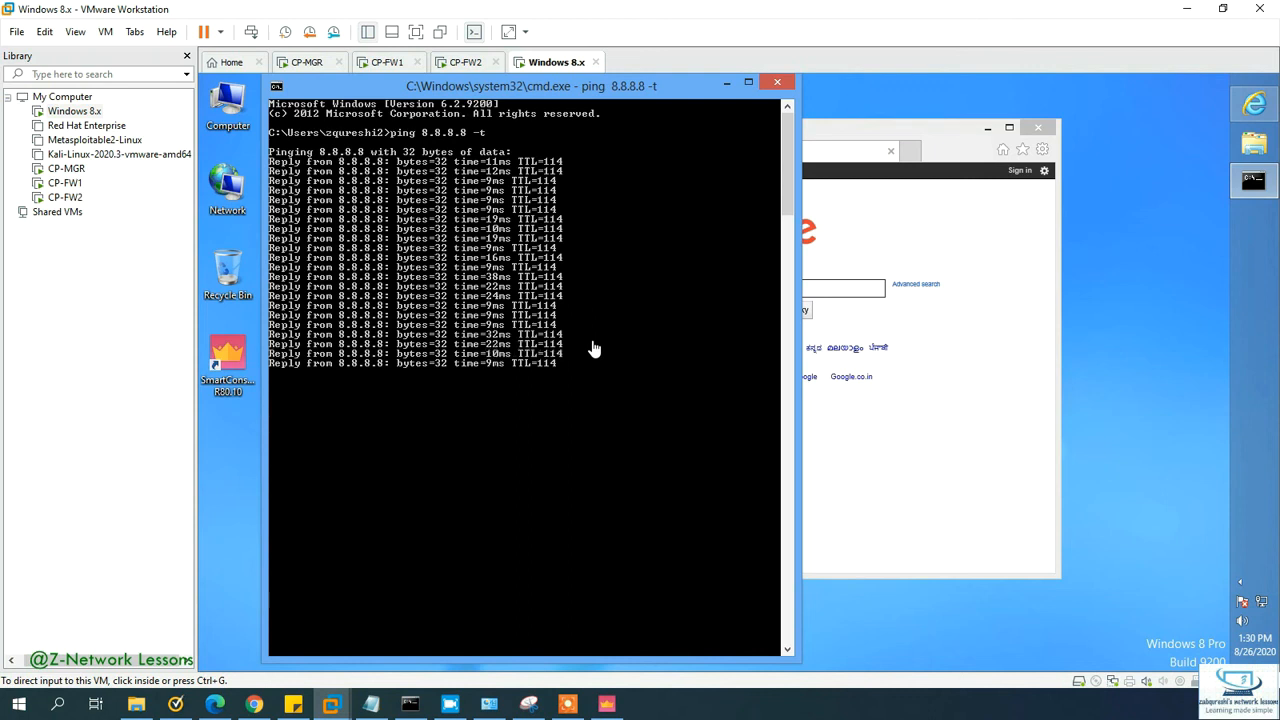
Step: Confirm the CP-FW1 reboot with y, watch the ping keep replying, then view CP-FW2
click(389, 62)
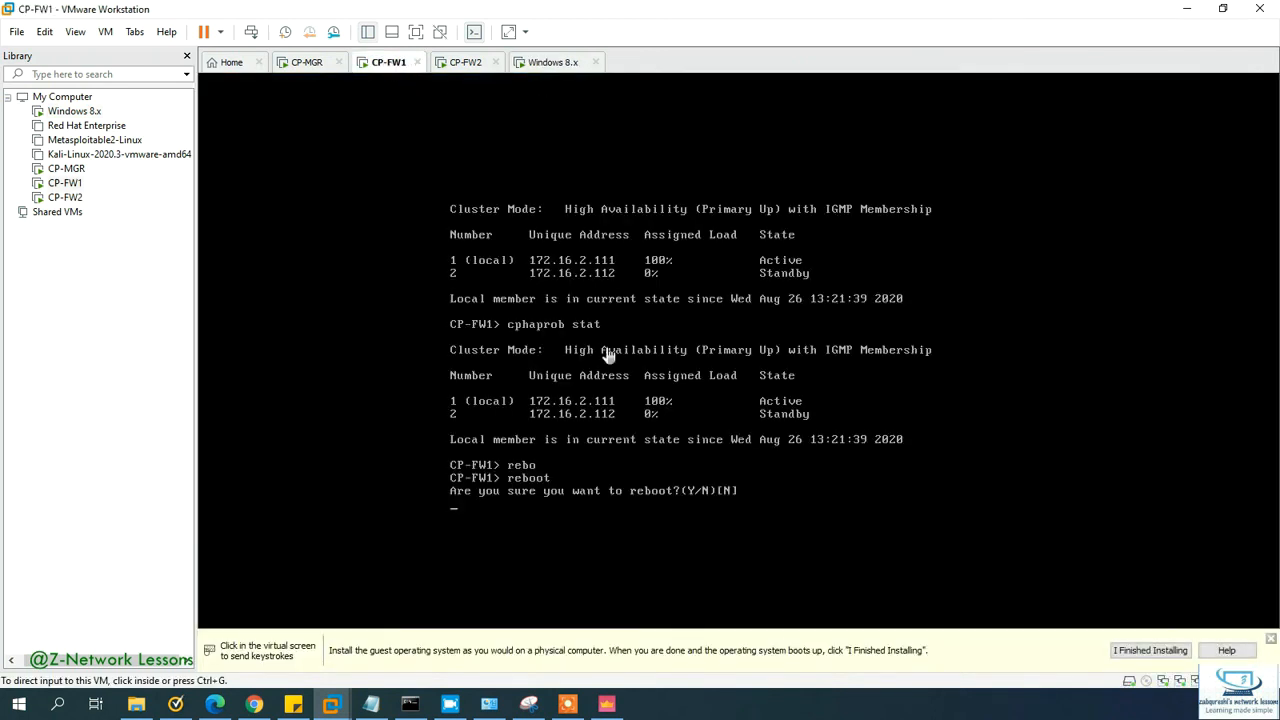
click(614, 437)
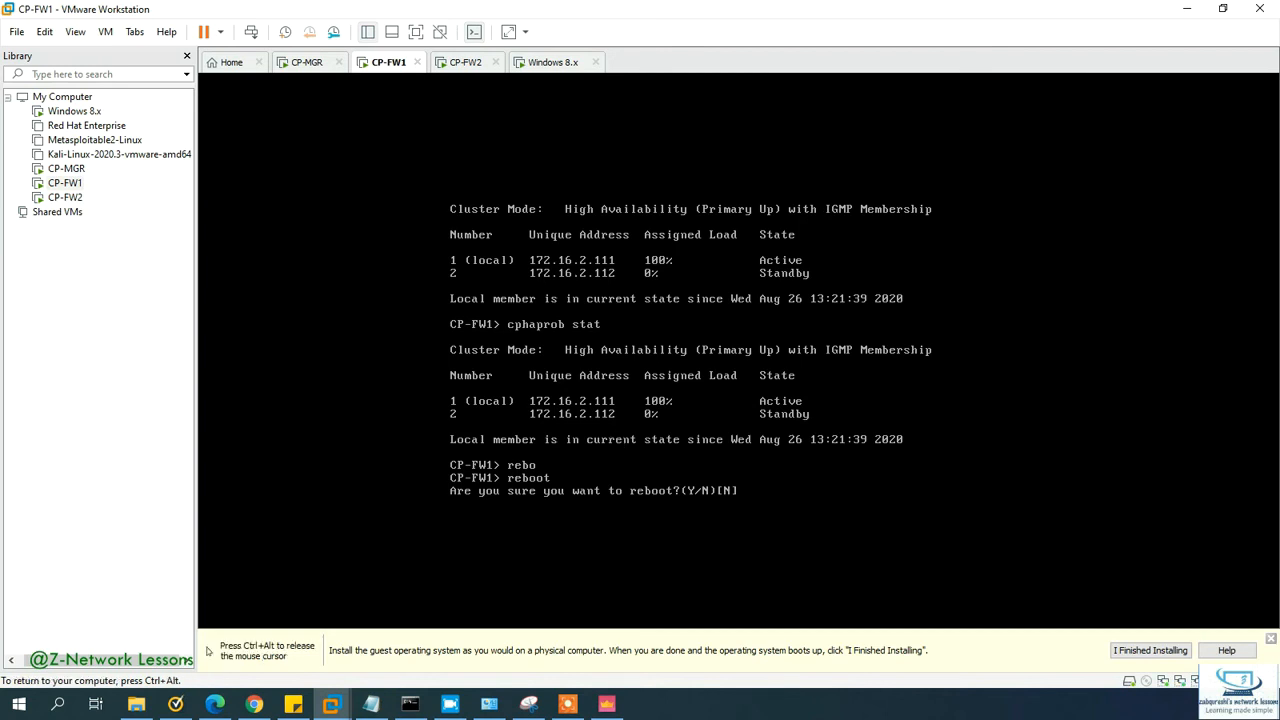
text(y)
key(Return)
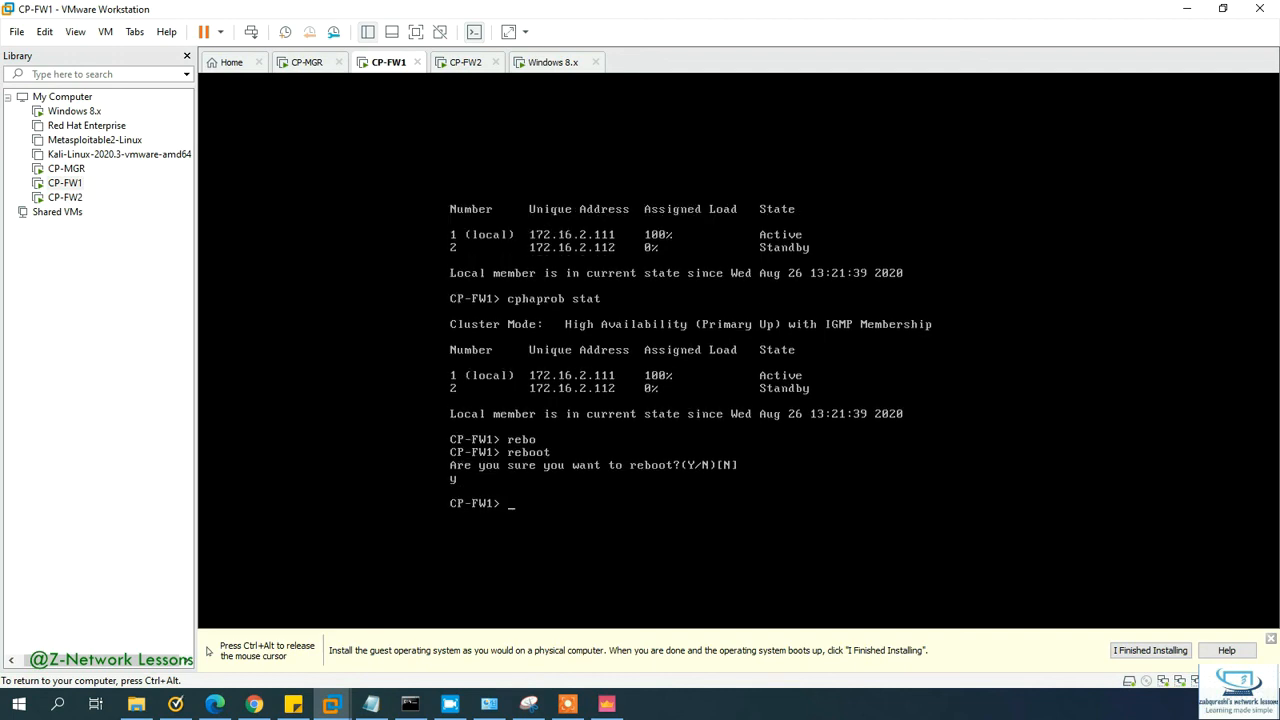
key(ctrl+alt)
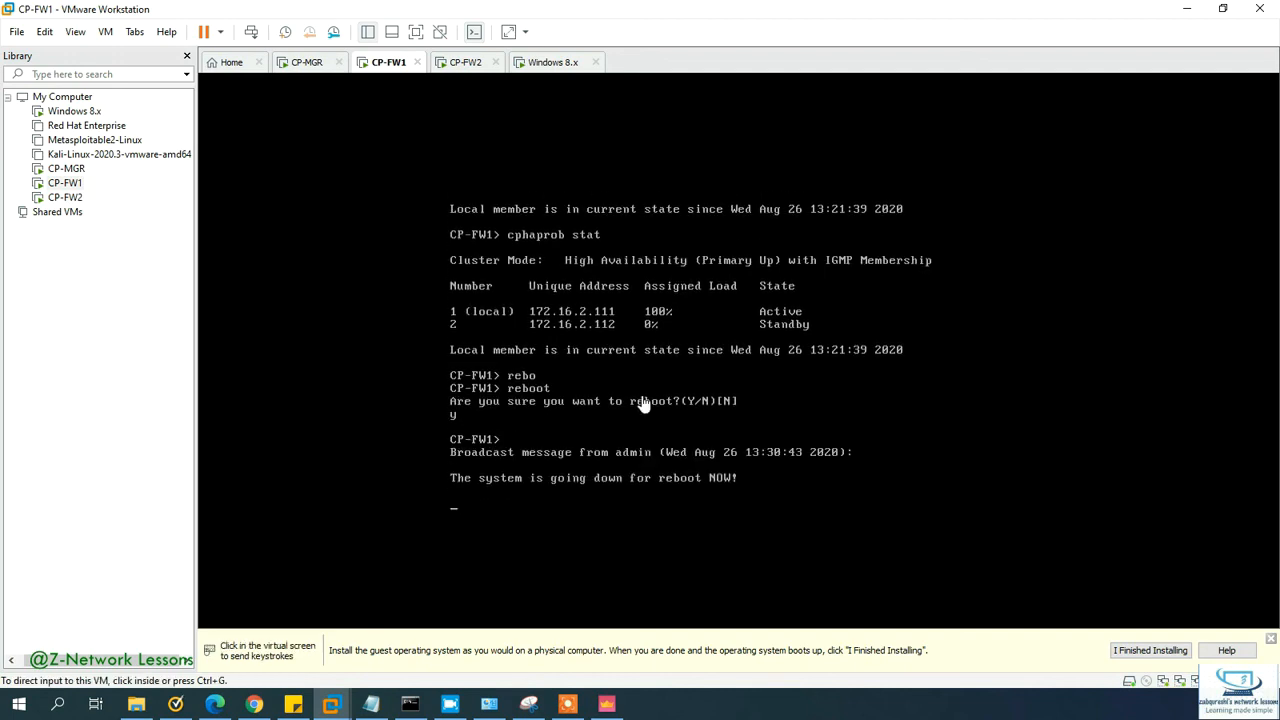
click(556, 63)
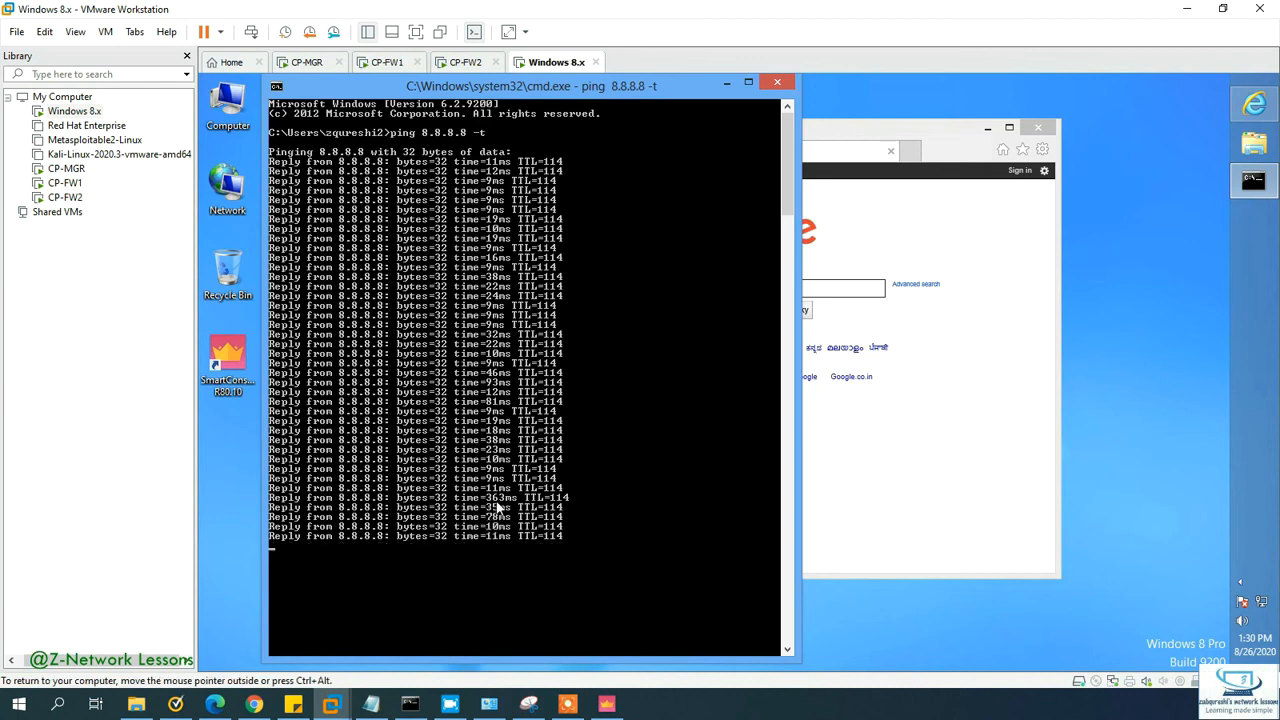
click(463, 62)
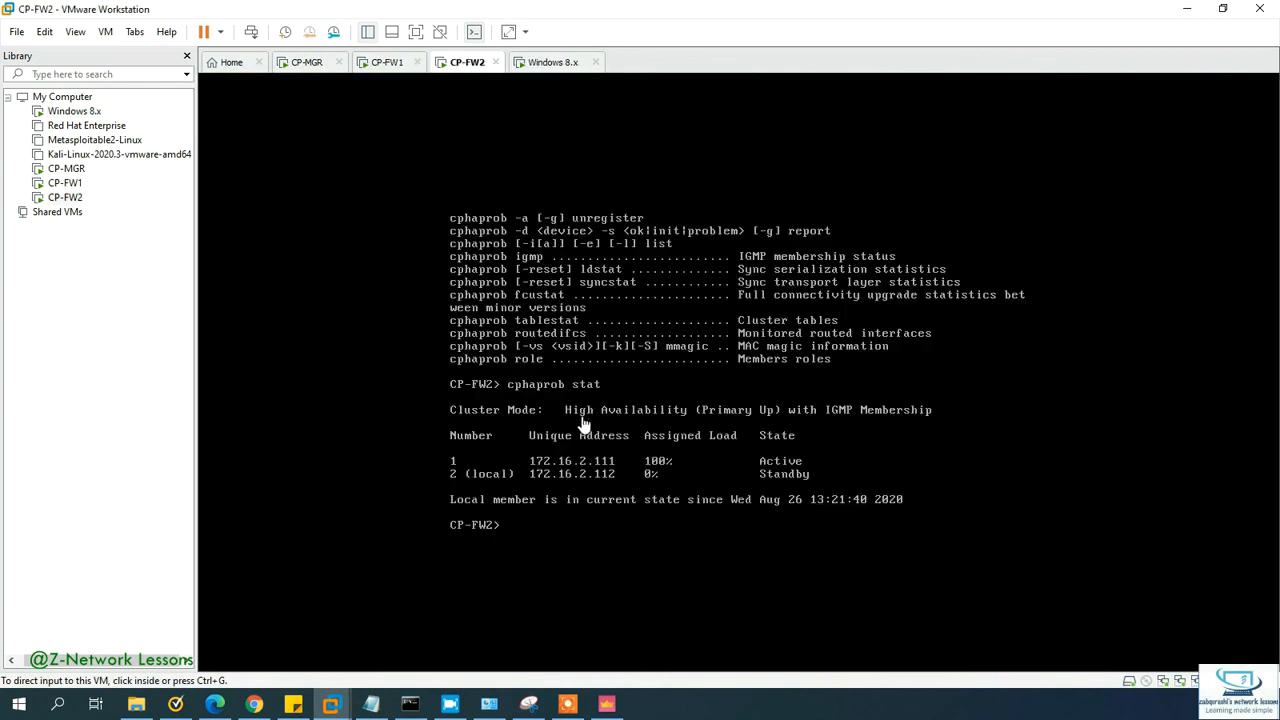
Step: Rerun cphaprob stat on CP-FW2 several times to watch it take over
click(579, 420)
key(Up)
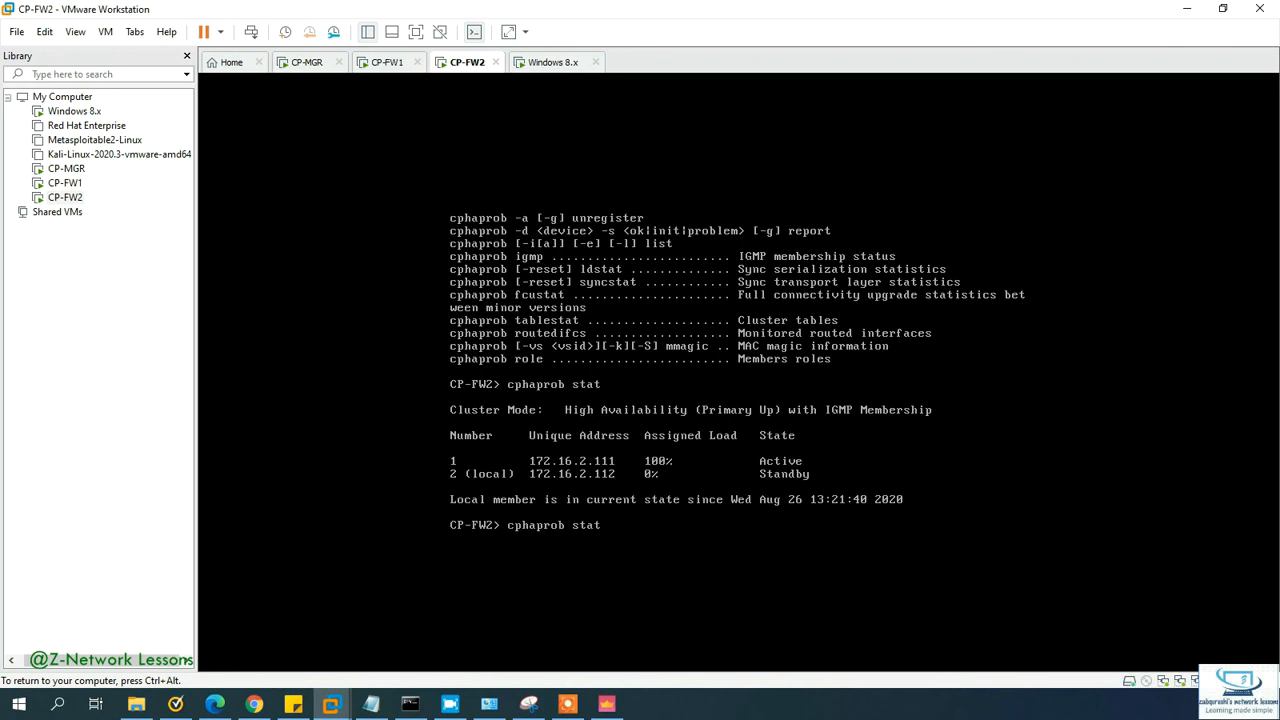
key(Return)
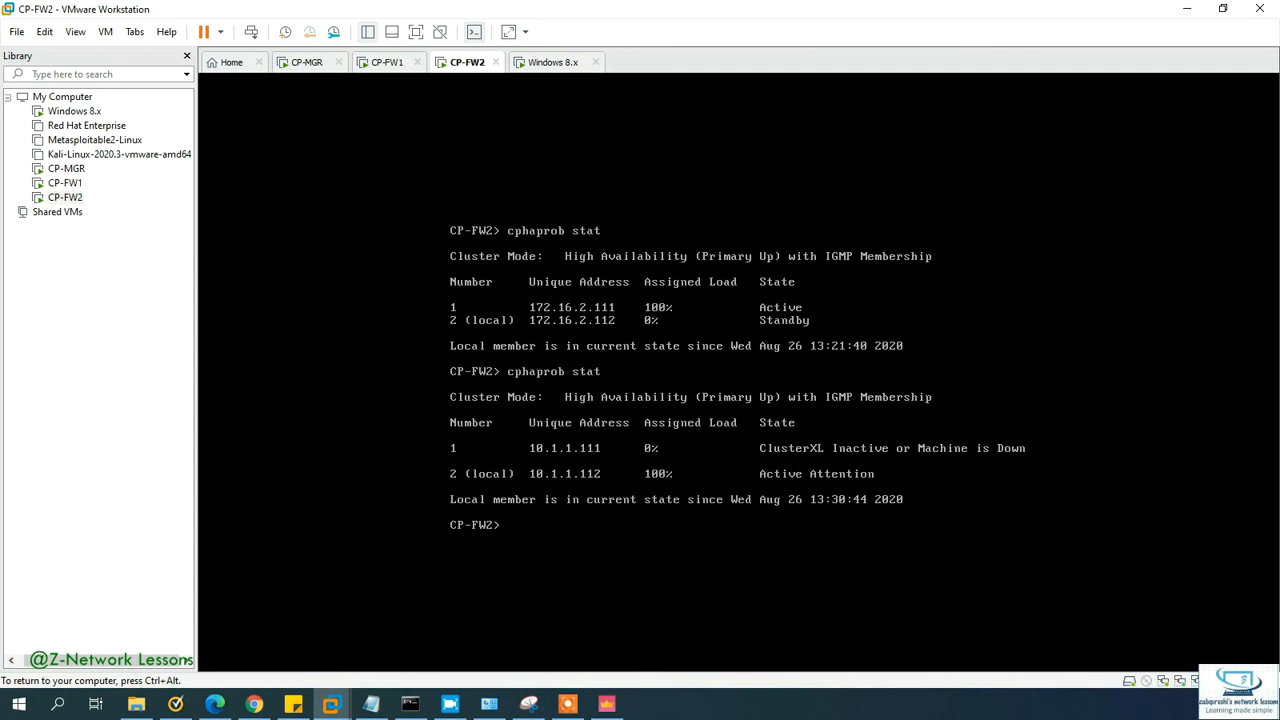
key(Up)
key(Return)
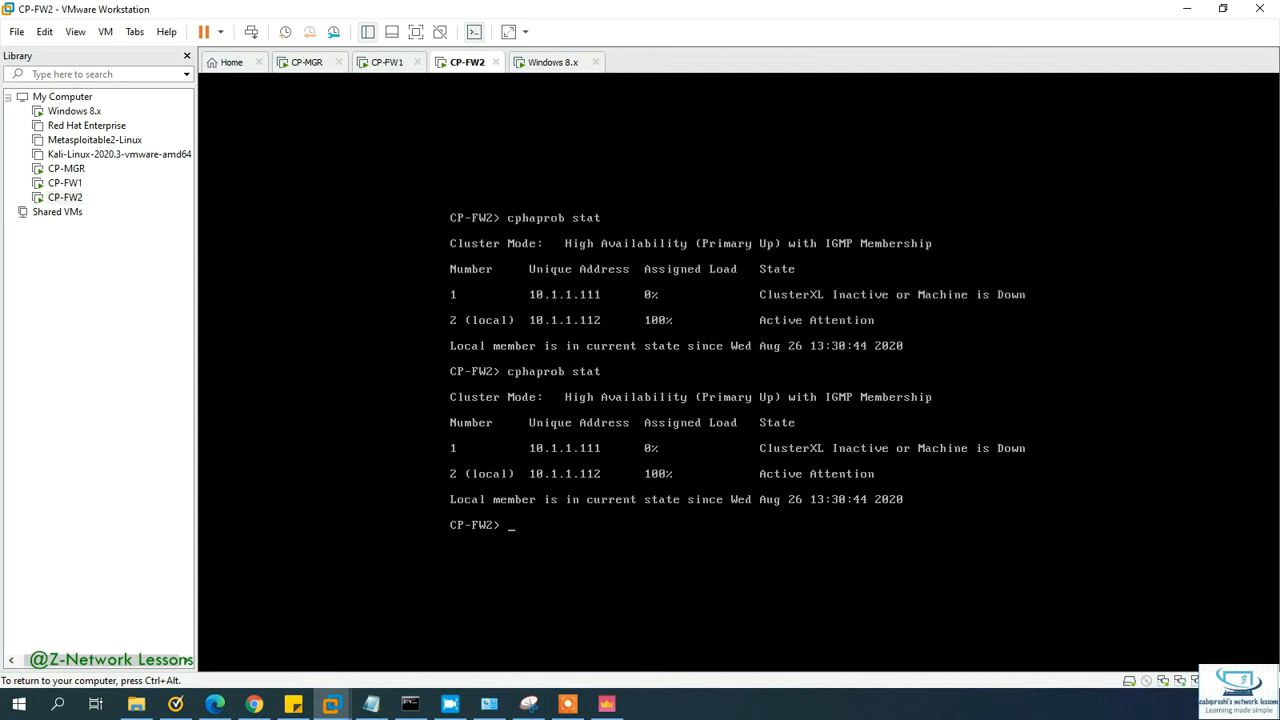
key(Up)
key(Return)
key(Up)
key(Down)
Step: Check CP-FW1 rebooting and the ongoing ping in the Windows 8.x guest
key(ctrl+alt)
click(385, 64)
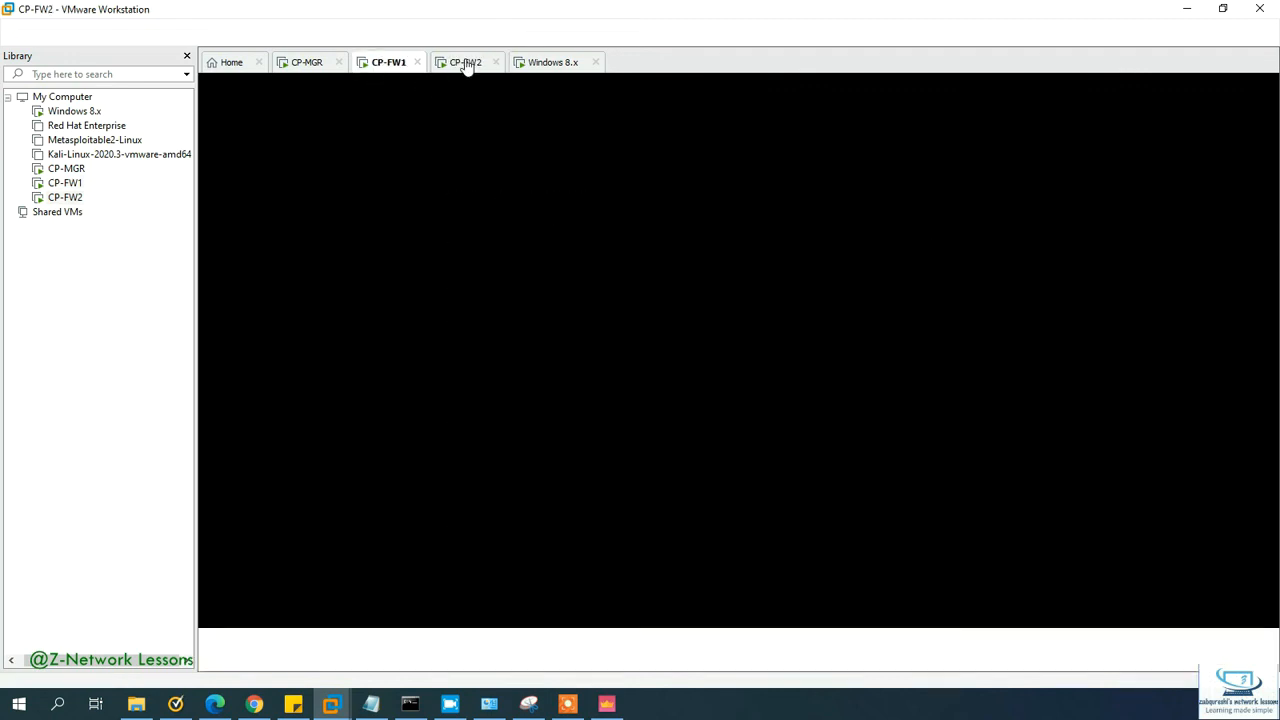
click(467, 63)
click(565, 68)
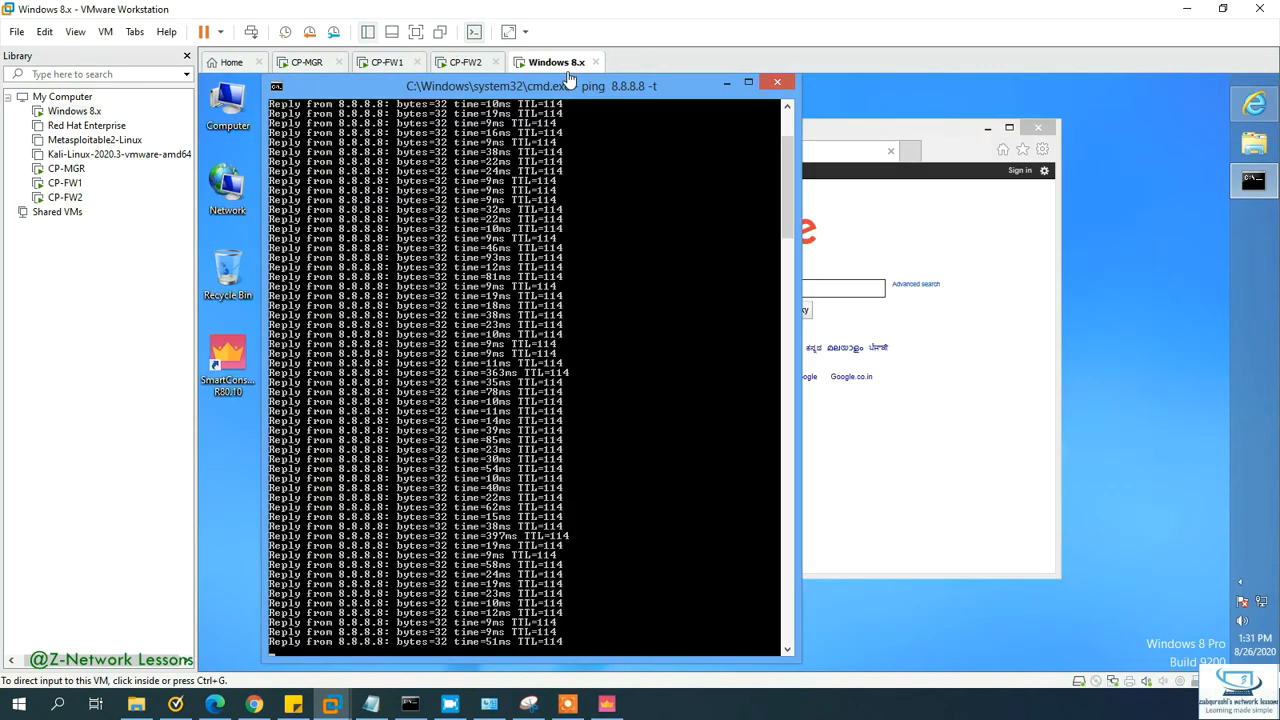
click(462, 62)
Step: Rerun cphaprob stat on CP-FW2, showing Active Attention at 100% load with 10.1.1.111 down
click(483, 141)
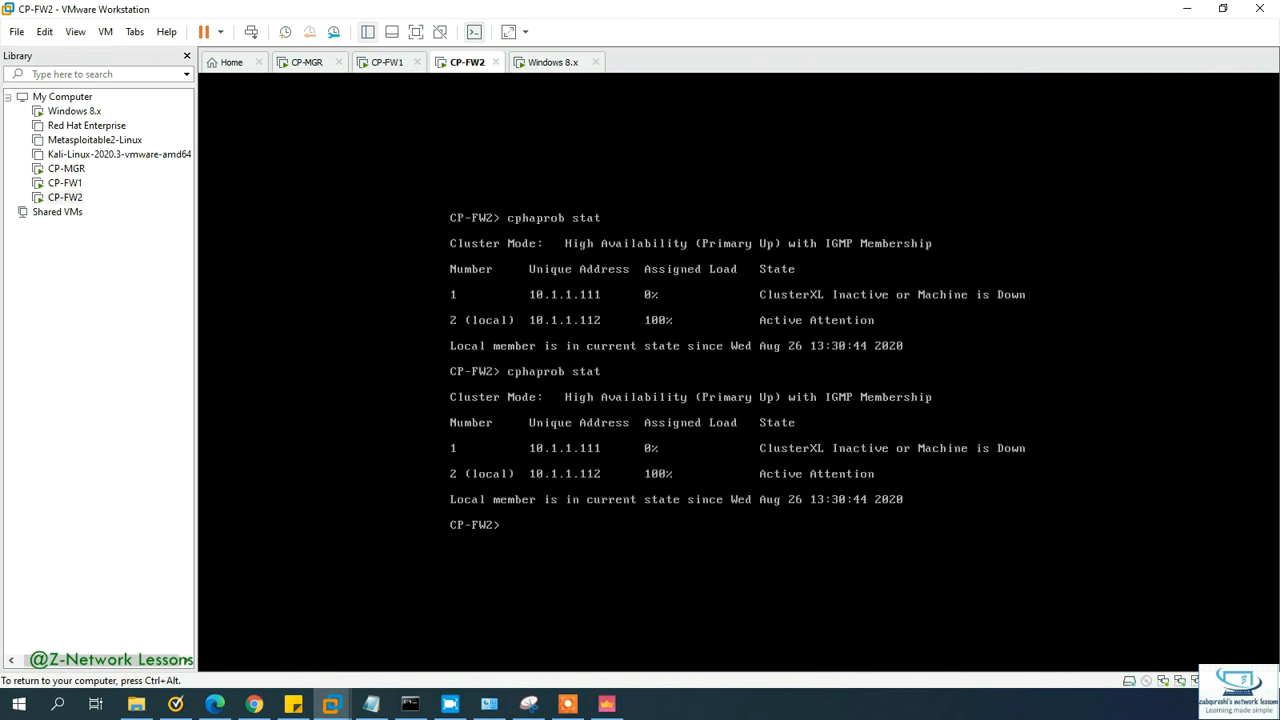
key(Up)
key(Up)
key(Up)
key(Return)
key(Up)
key(Return)
key(Up)
key(Return)
key(Up)
key(Return)
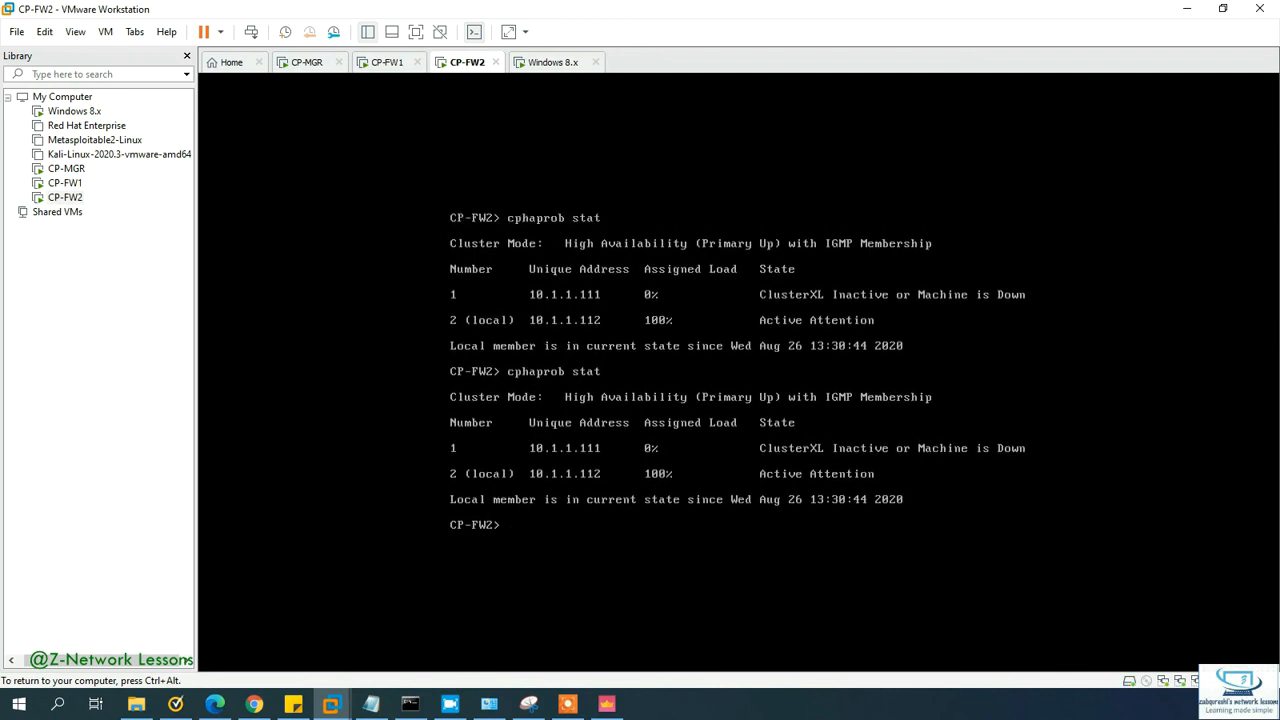
click(576, 64)
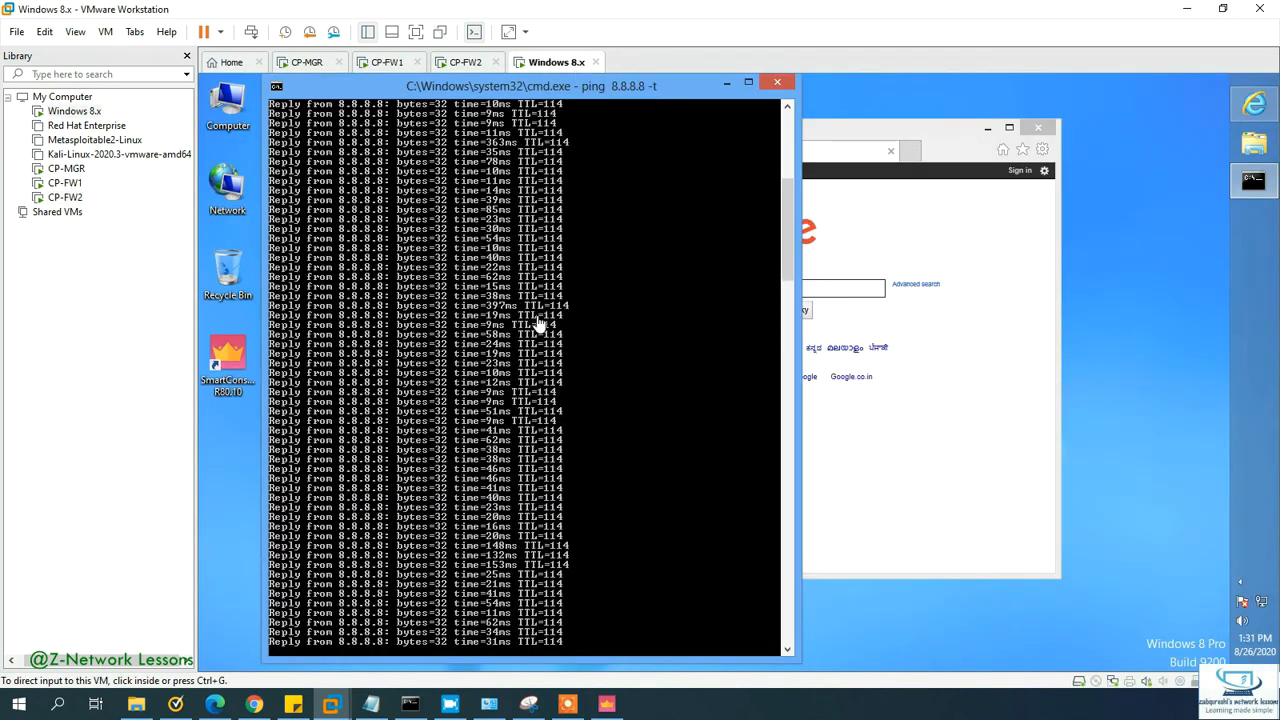
click(520, 558)
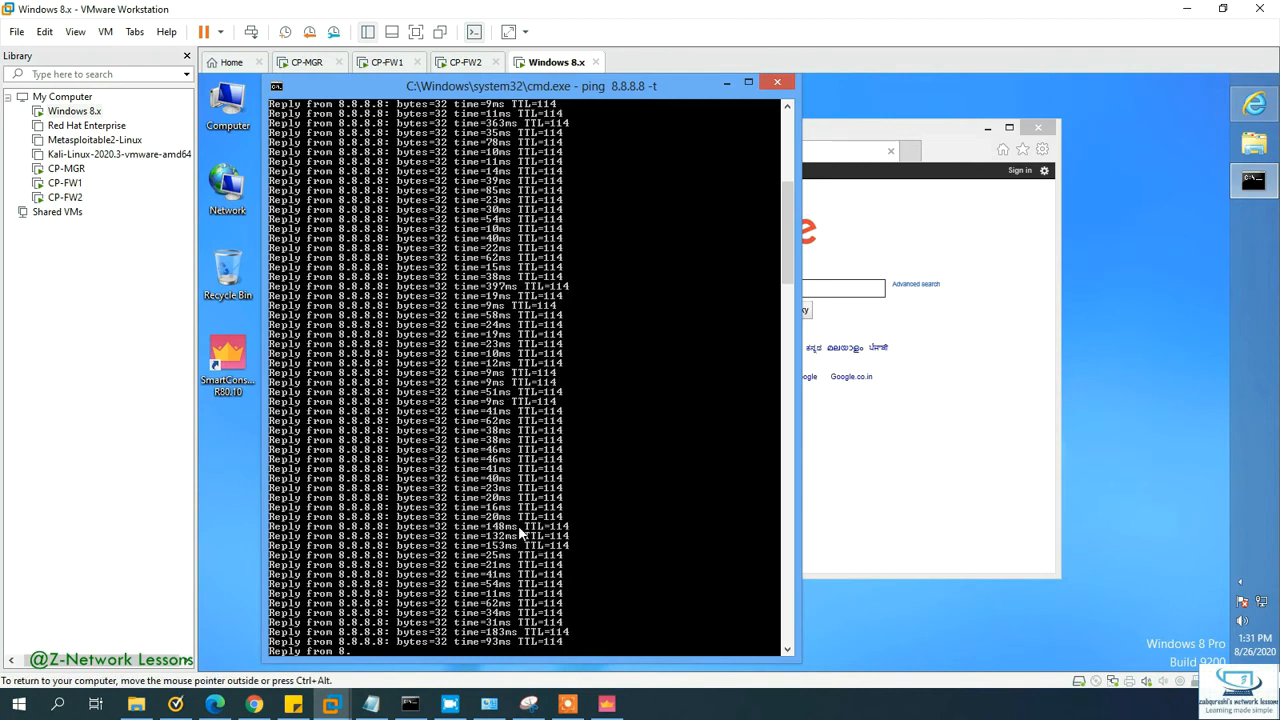
click(462, 60)
click(655, 396)
key(Up)
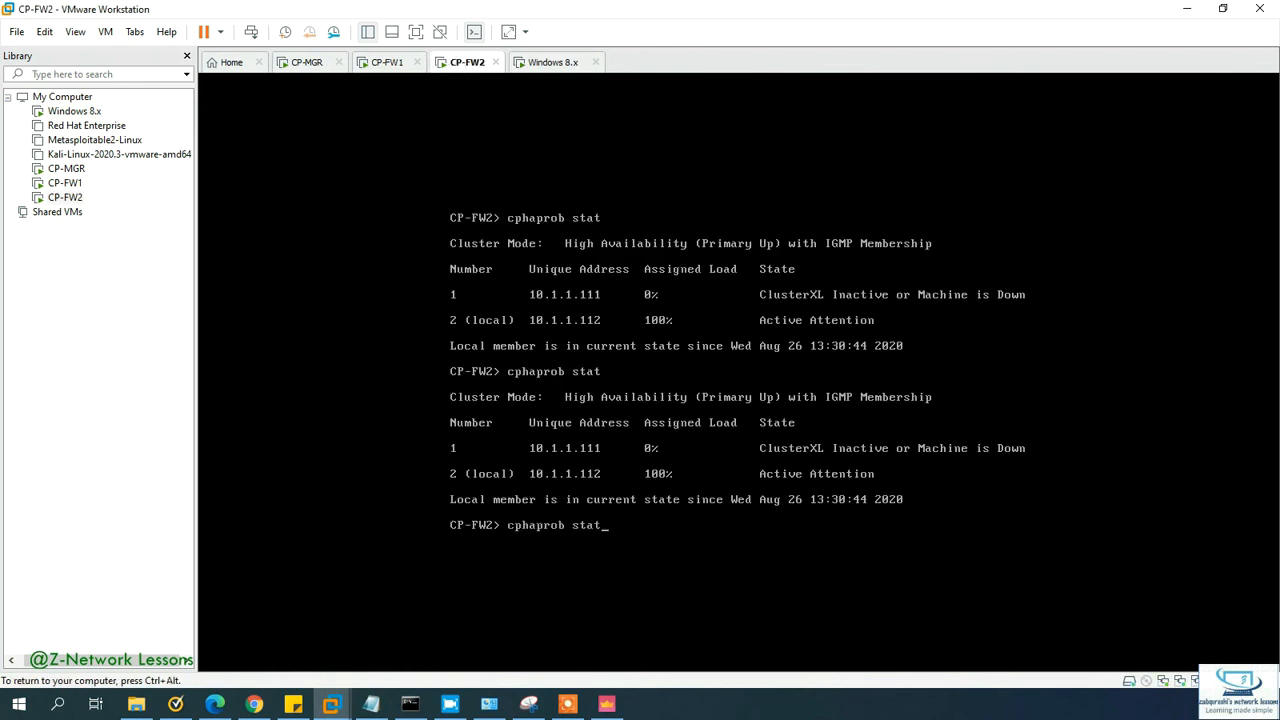
key(Return)
click(375, 62)
click(566, 284)
key(ctrl+alt)
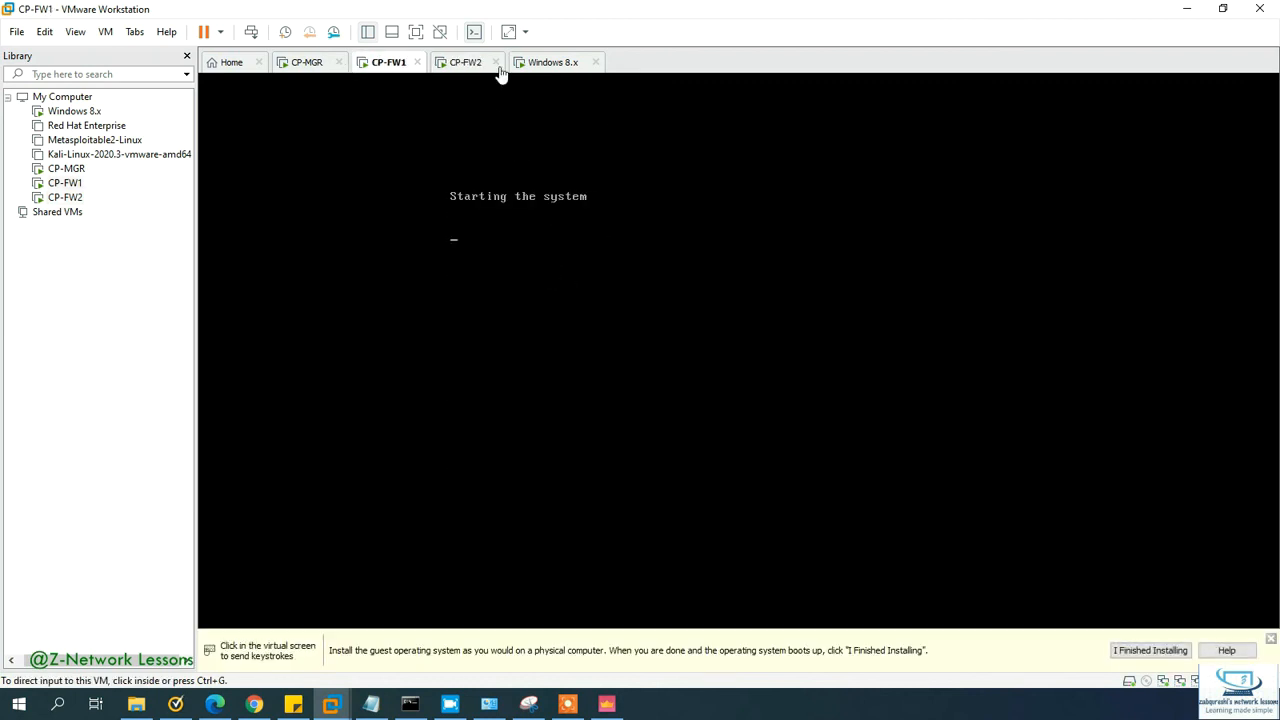
click(468, 62)
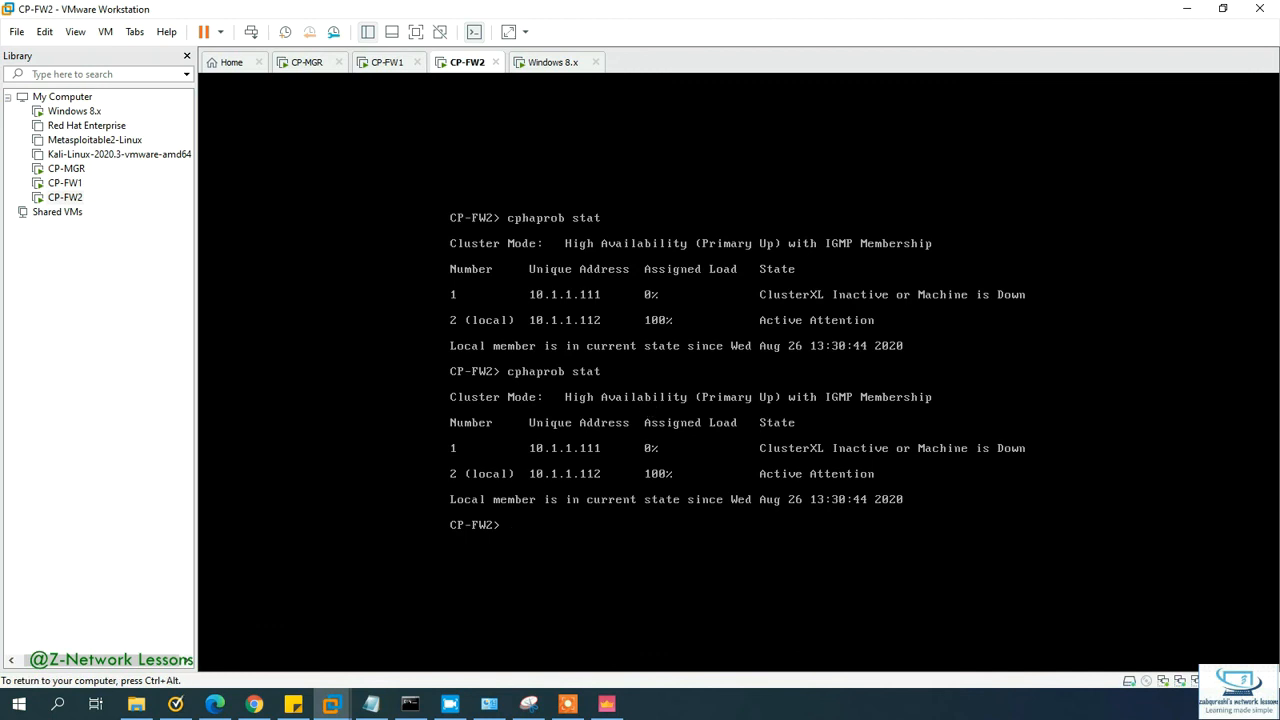
key(Up)
key(BackSpace)
key(BackSpace)
key(BackSpace)
key(BackSpace)
key(BackSpace)
key(BackSpace)
key(BackSpace)
key(BackSpace)
key(BackSpace)
key(BackSpace)
key(BackSpace)
key(BackSpace)
key(BackSpace)
key(ctrl+alt)
click(562, 62)
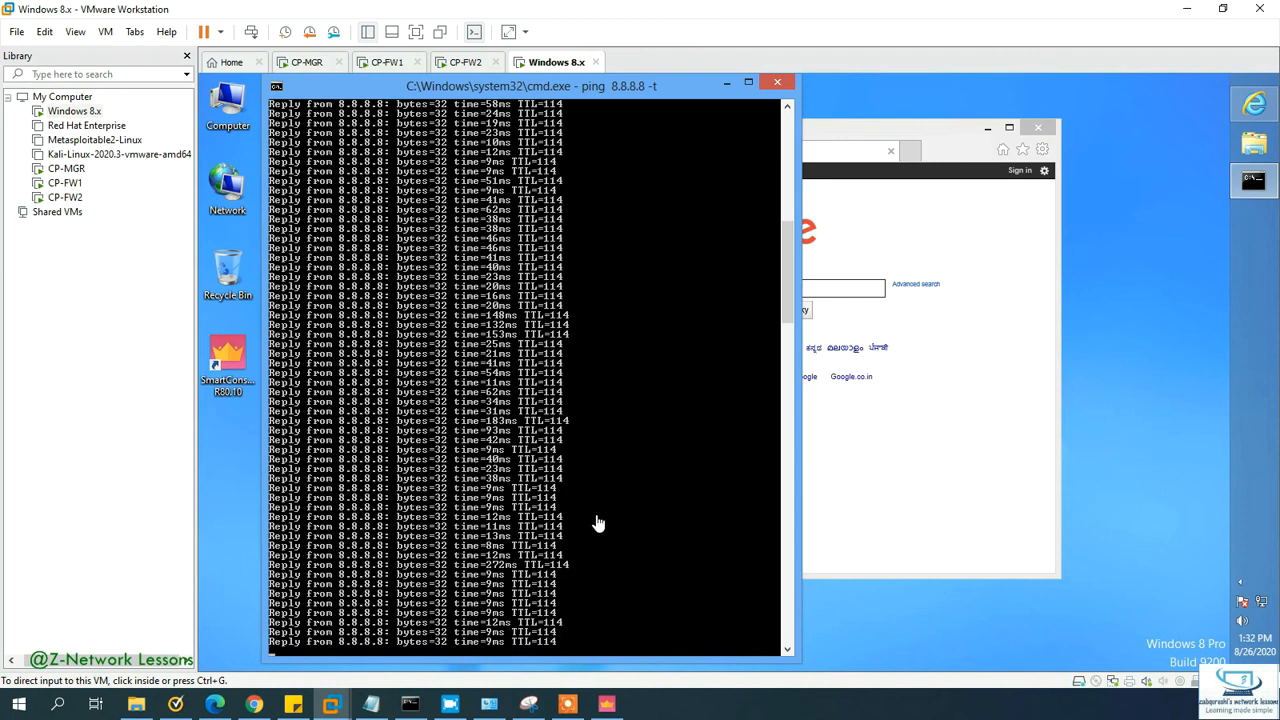
click(468, 62)
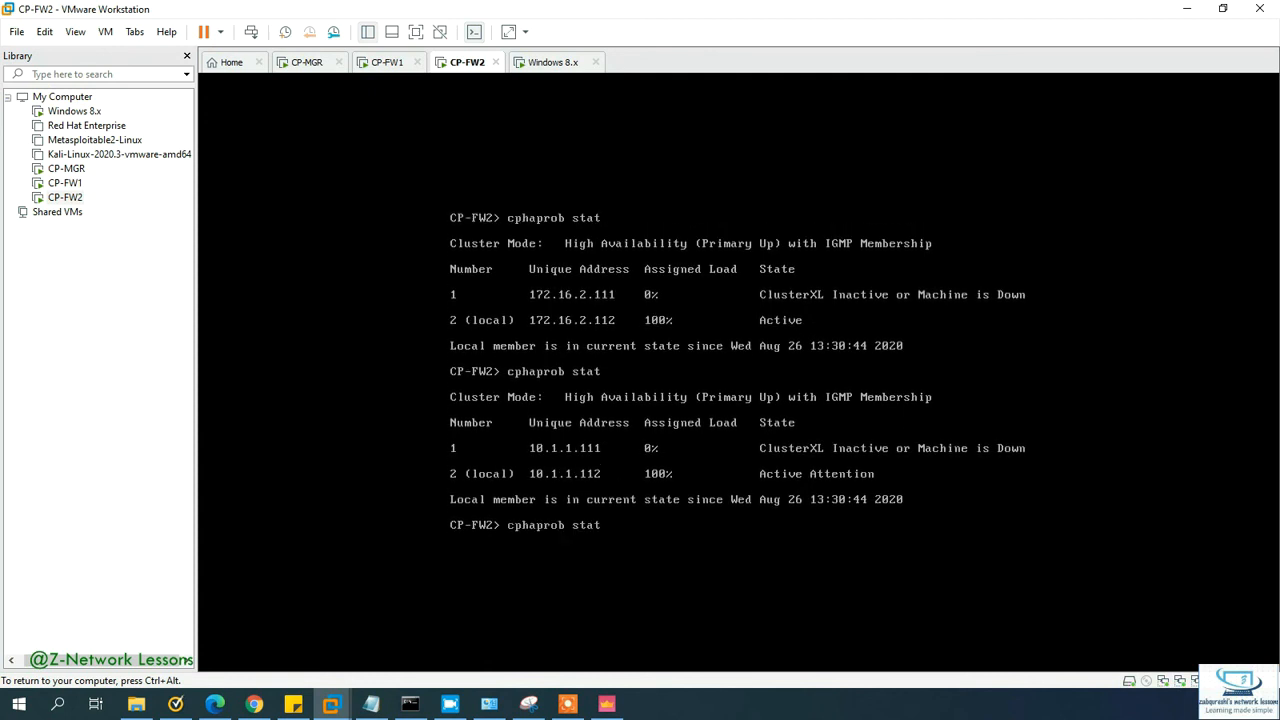
Step: Rerun cphaprob stat on CP-FW2, still showing CP-FW1 down, then switch to CP-MGR
key(Return)
key(Up)
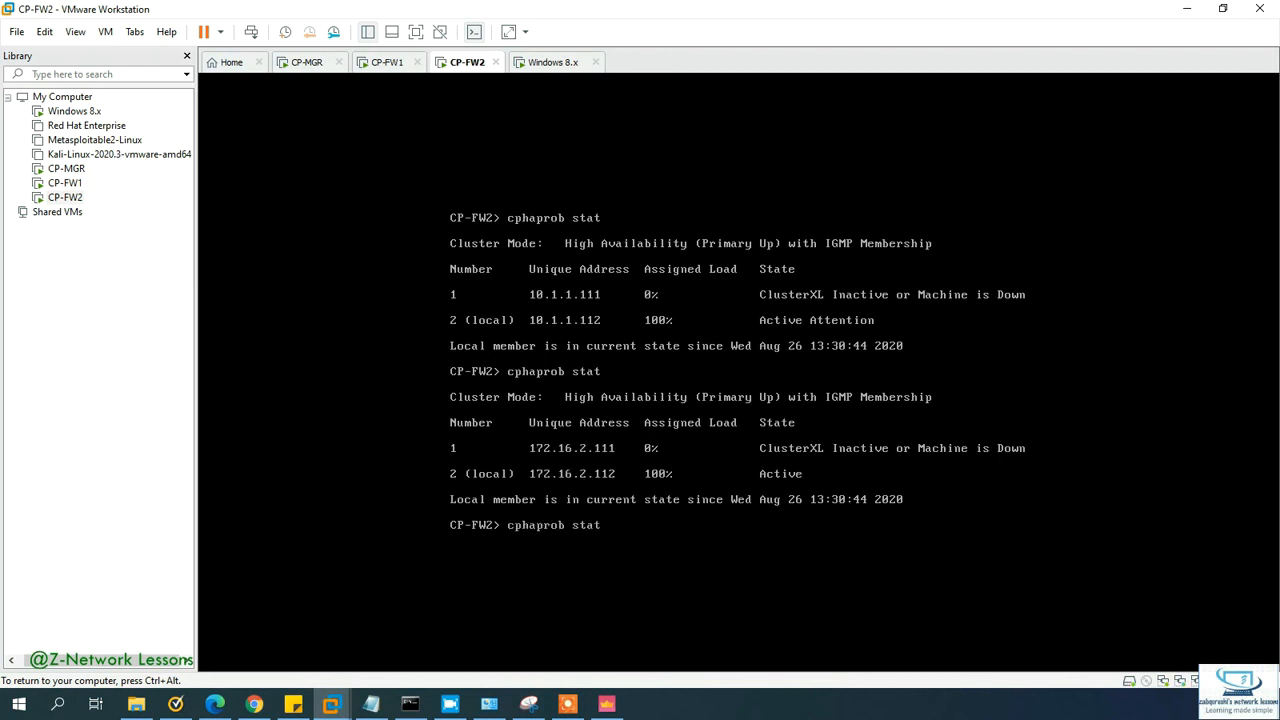
key(Return)
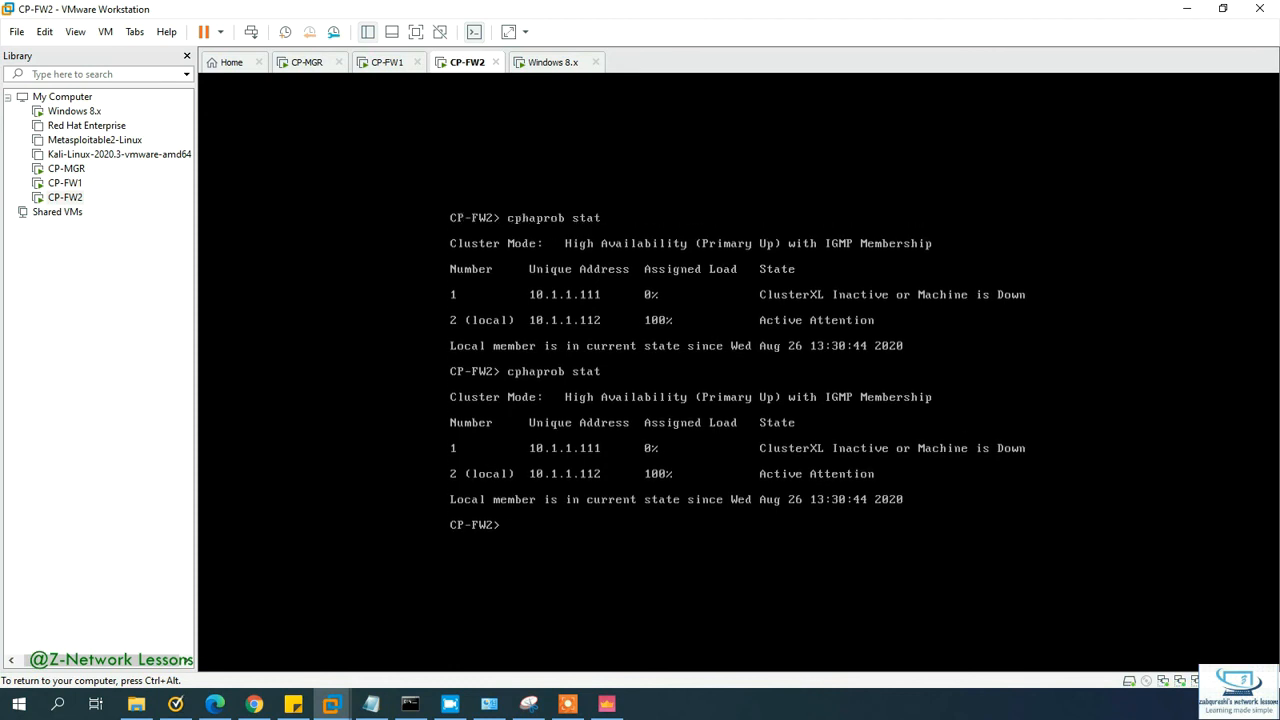
click(318, 62)
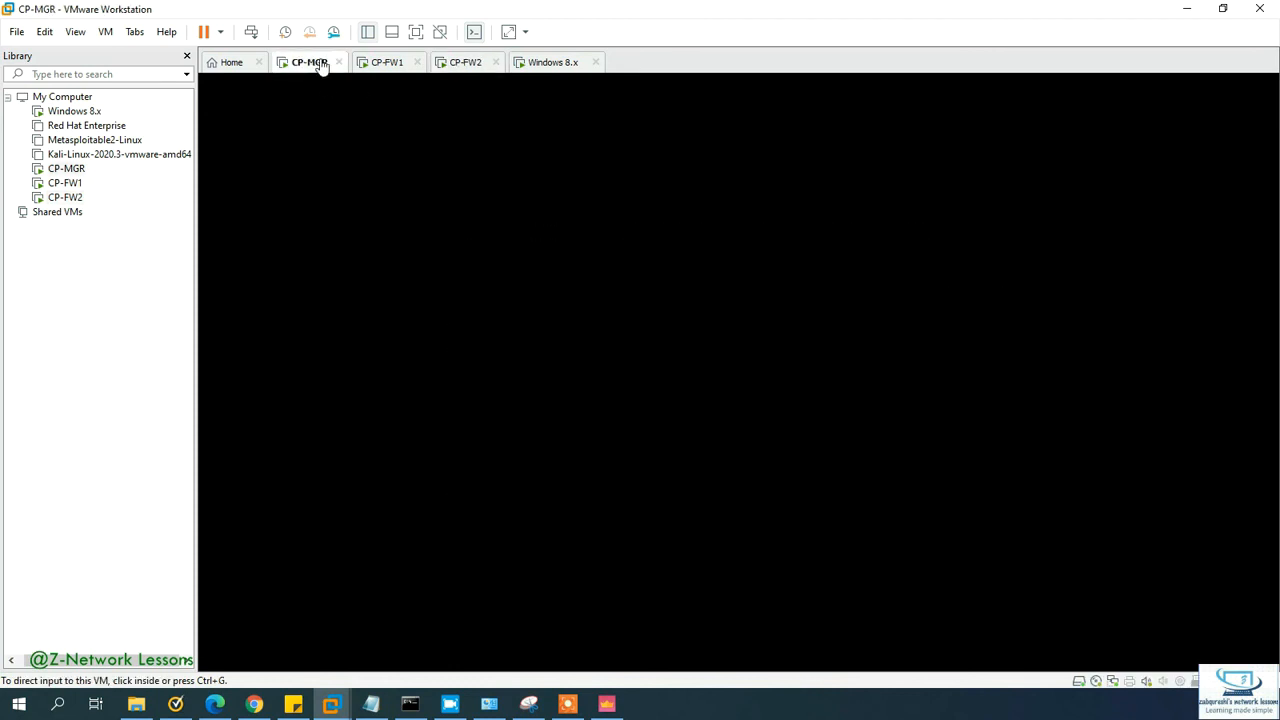
Step: Log into the CP-MGR console as admin
click(465, 231)
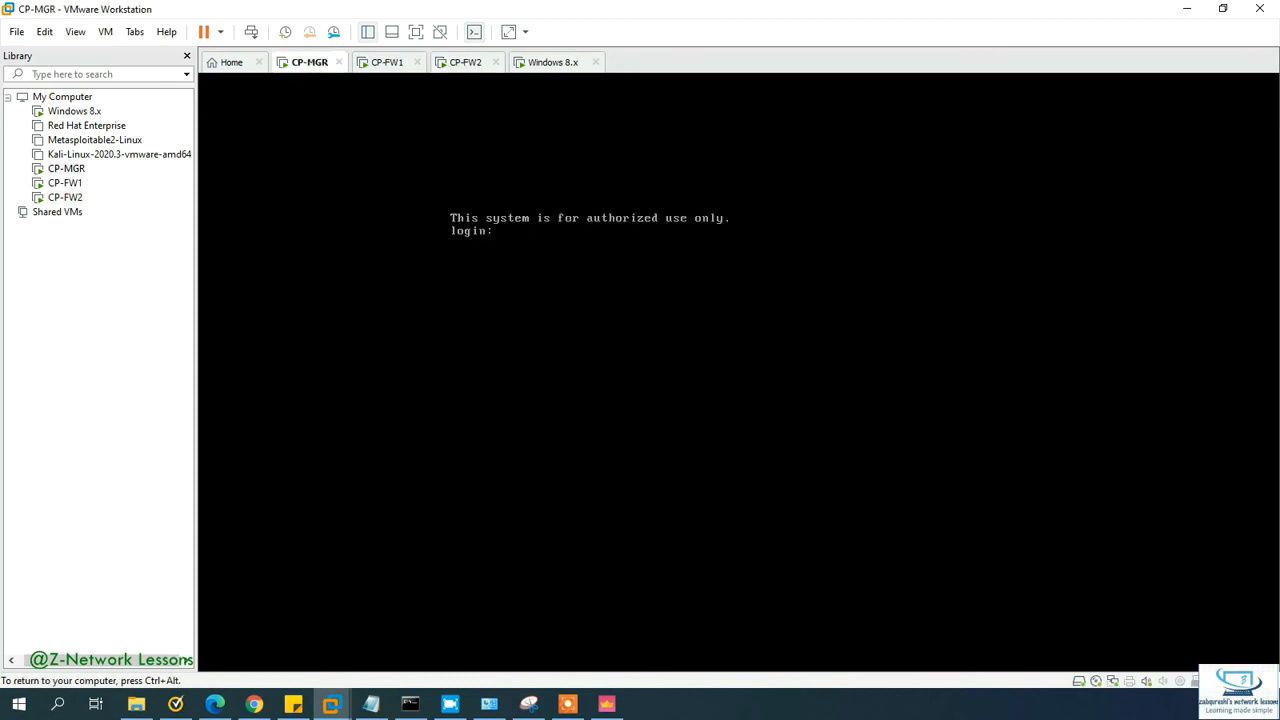
text(admin)
key(Return)
text(aadmin)
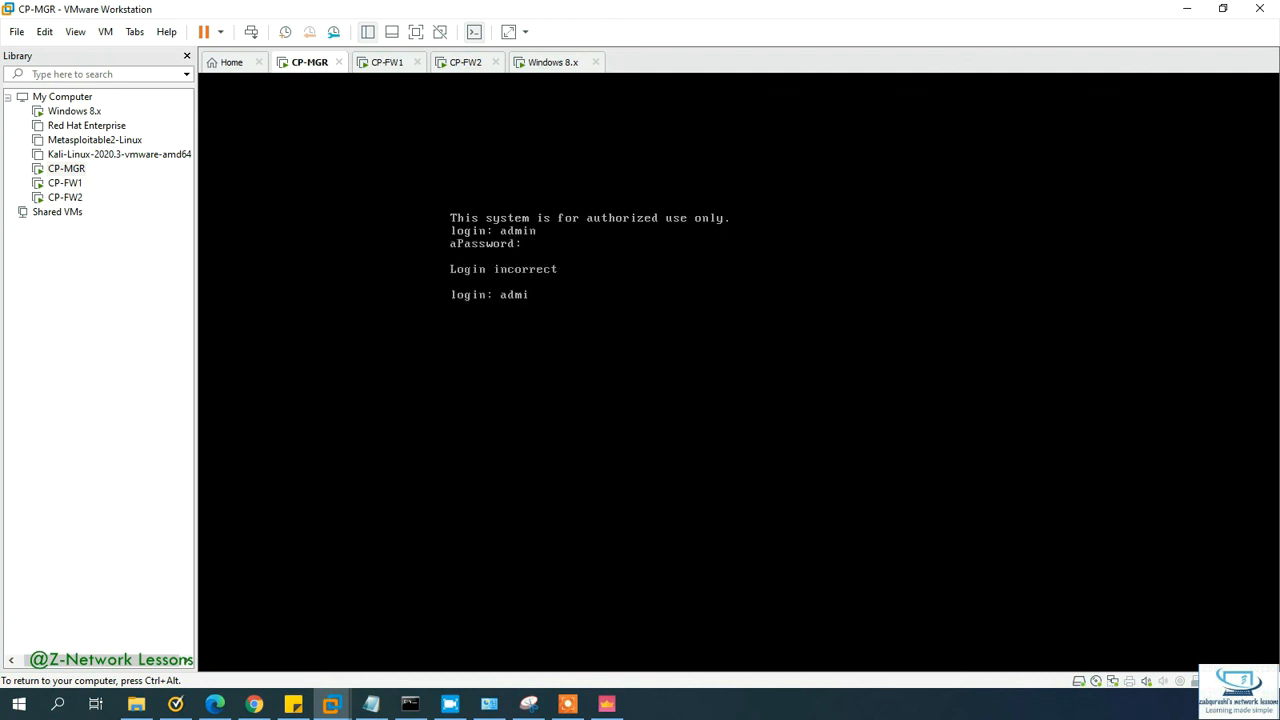
key(Return)
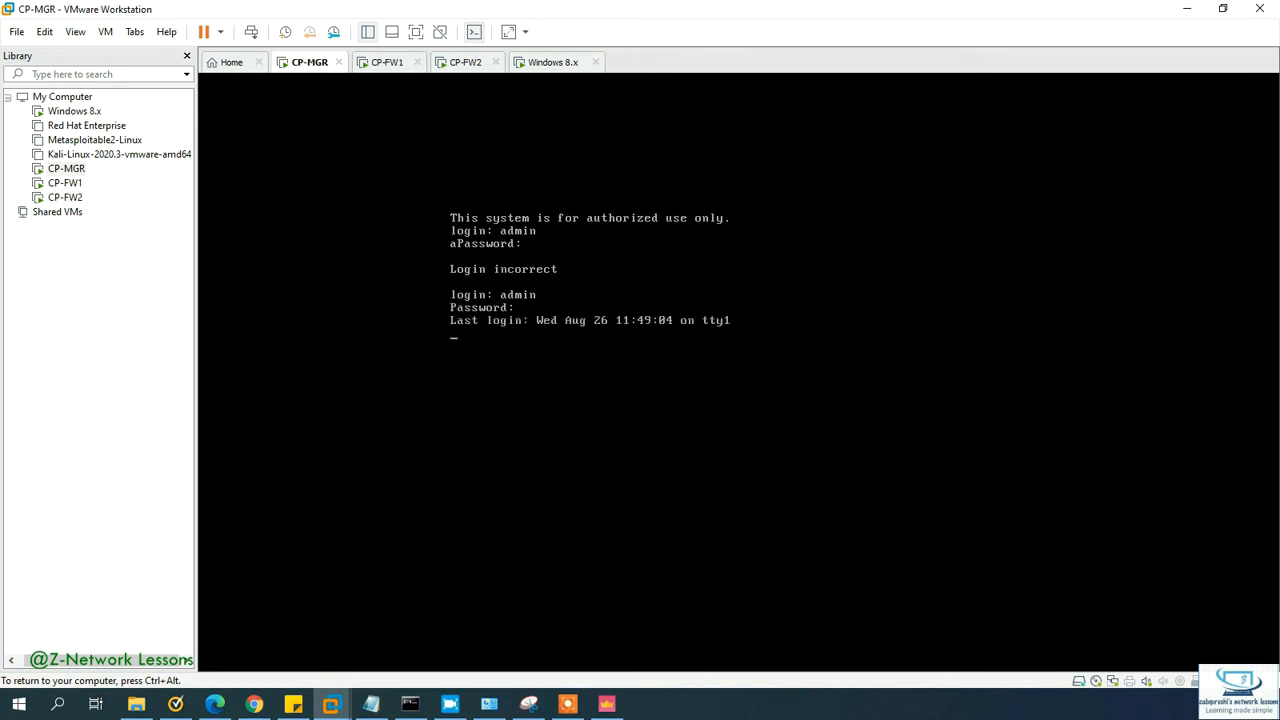
text(cphaprob stat)
Step: Run cphaprob stat twice on CP-MGR, which reports it is not a FireWall-1 module
key(Return)
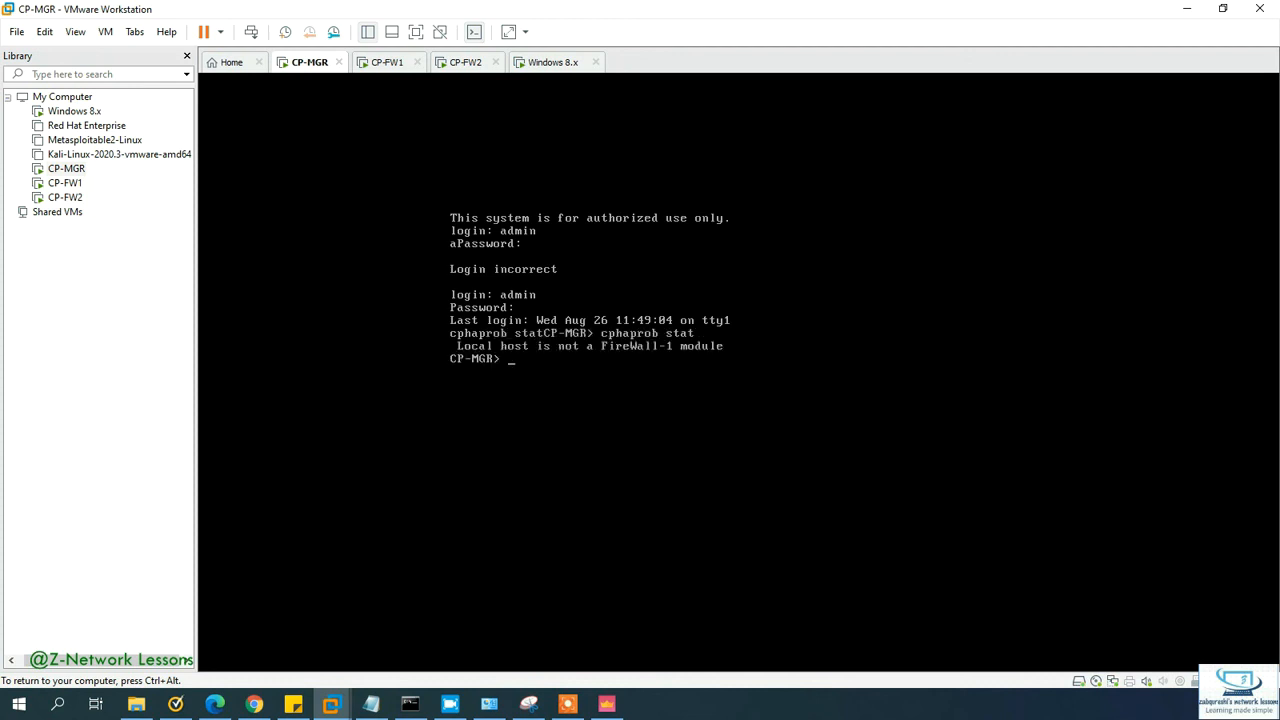
text(cphapro)
key(Tab)
text(stat)
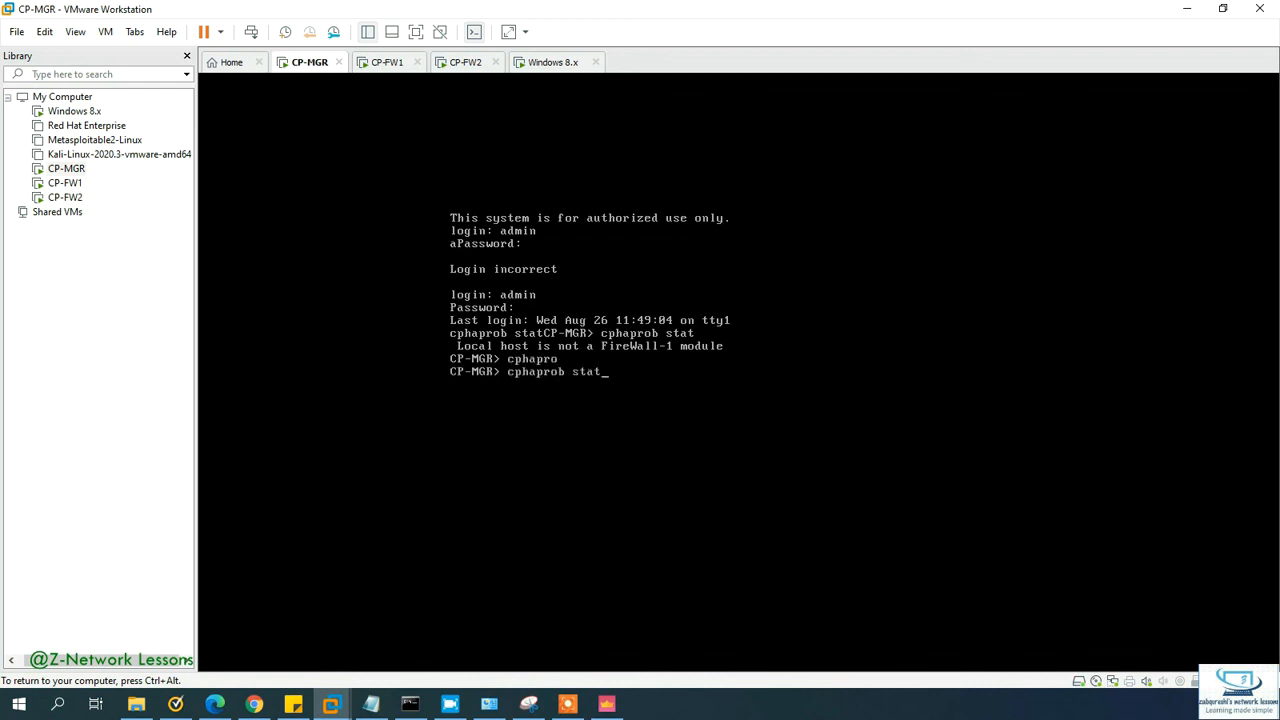
key(Return)
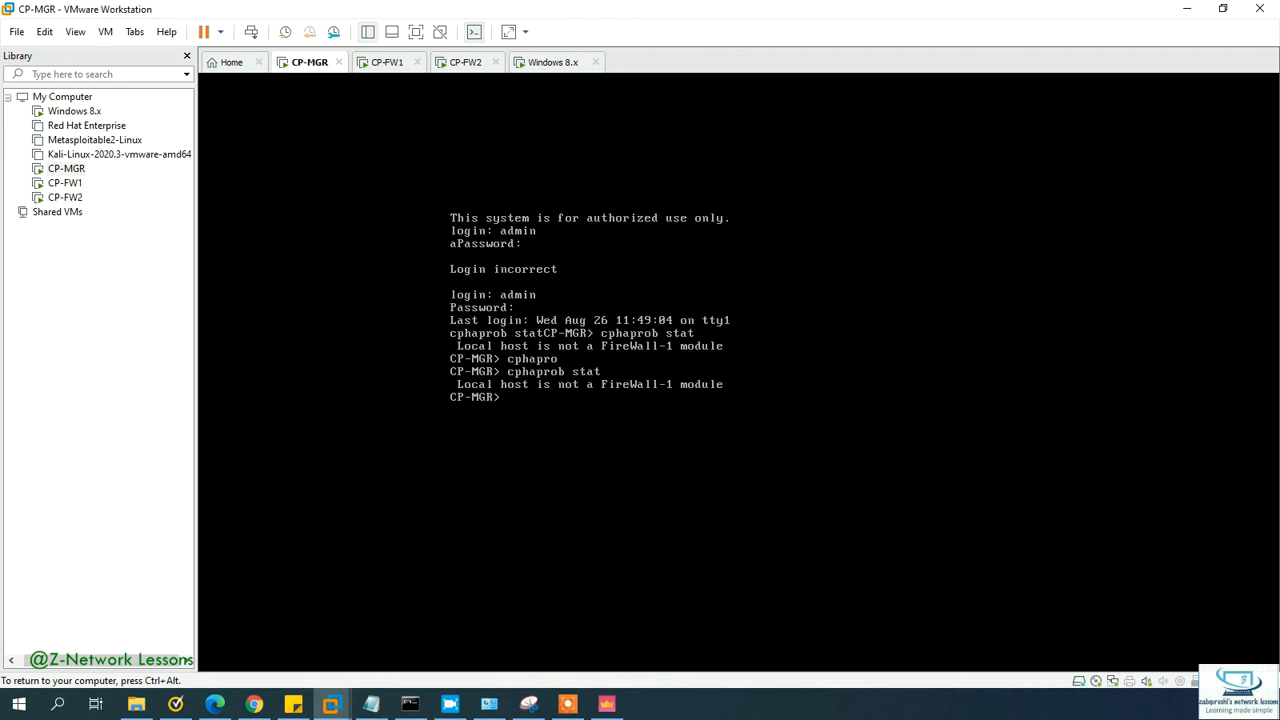
key(Up)
key(Return)
Step: Switch to the CP-FW1 console, which is still starting up
key(ctrl+alt)
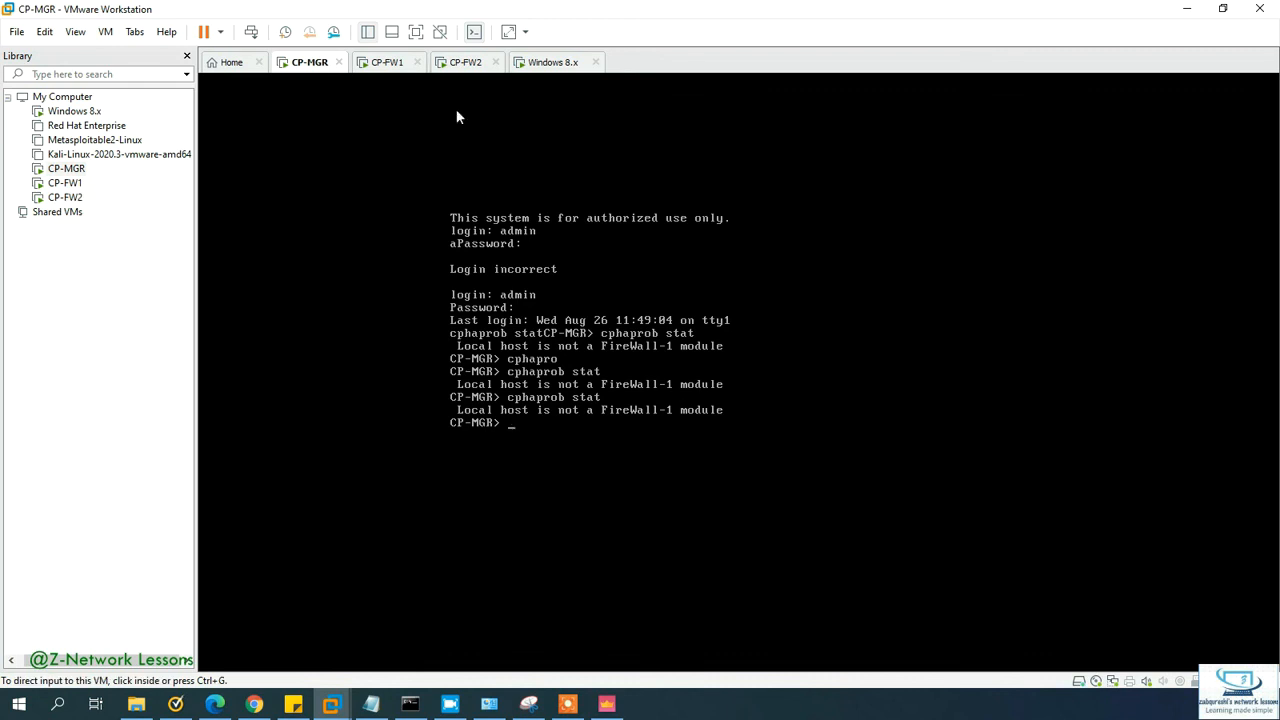
click(381, 64)
click(560, 300)
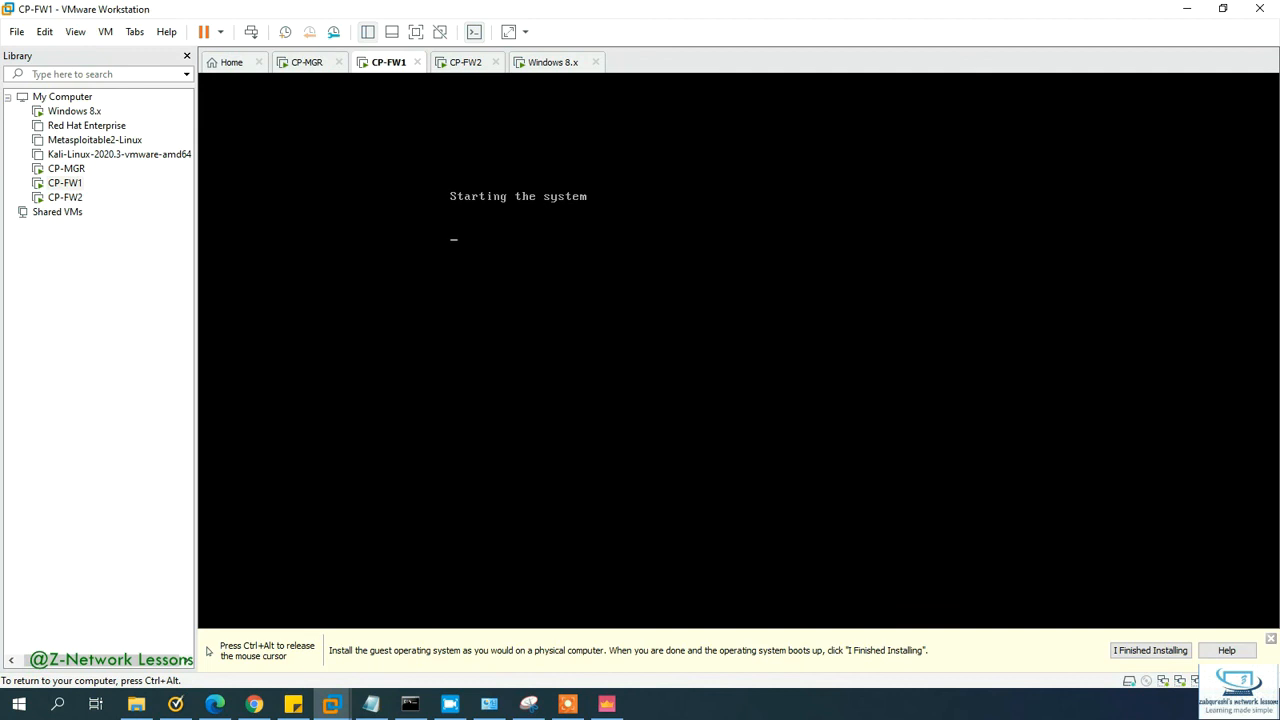
Step: Rerun cphaprob stat on CP-FW2, confirming it Active at 100% with CP-FW1 Down
key(ctrl+alt)
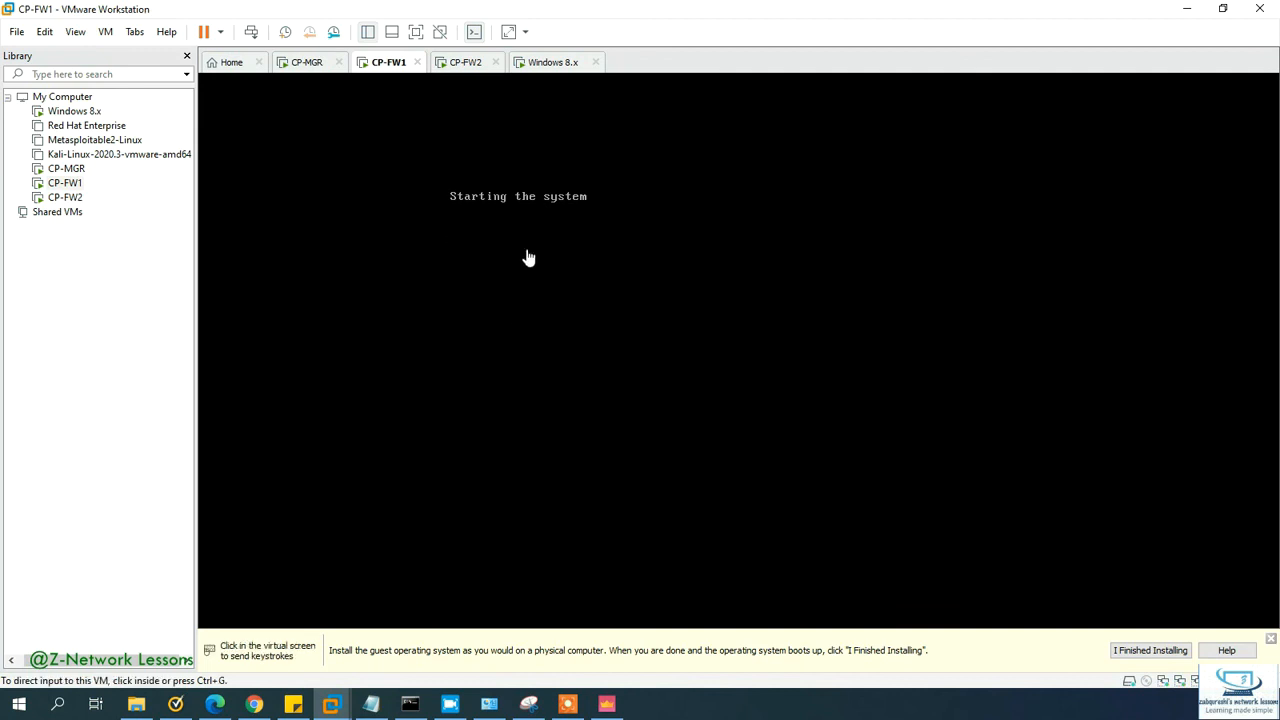
click(465, 63)
click(508, 125)
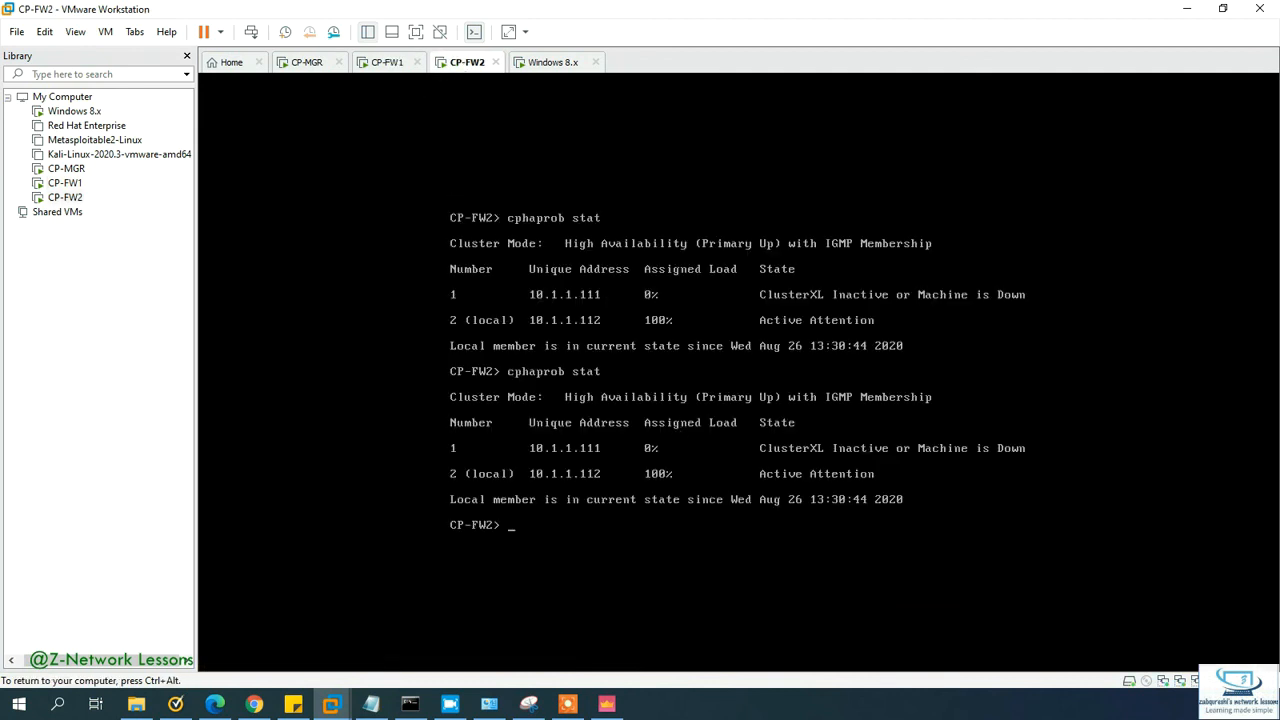
key(Up)
key(Return)
key(Up)
key(Return)
key(Up)
key(Return)
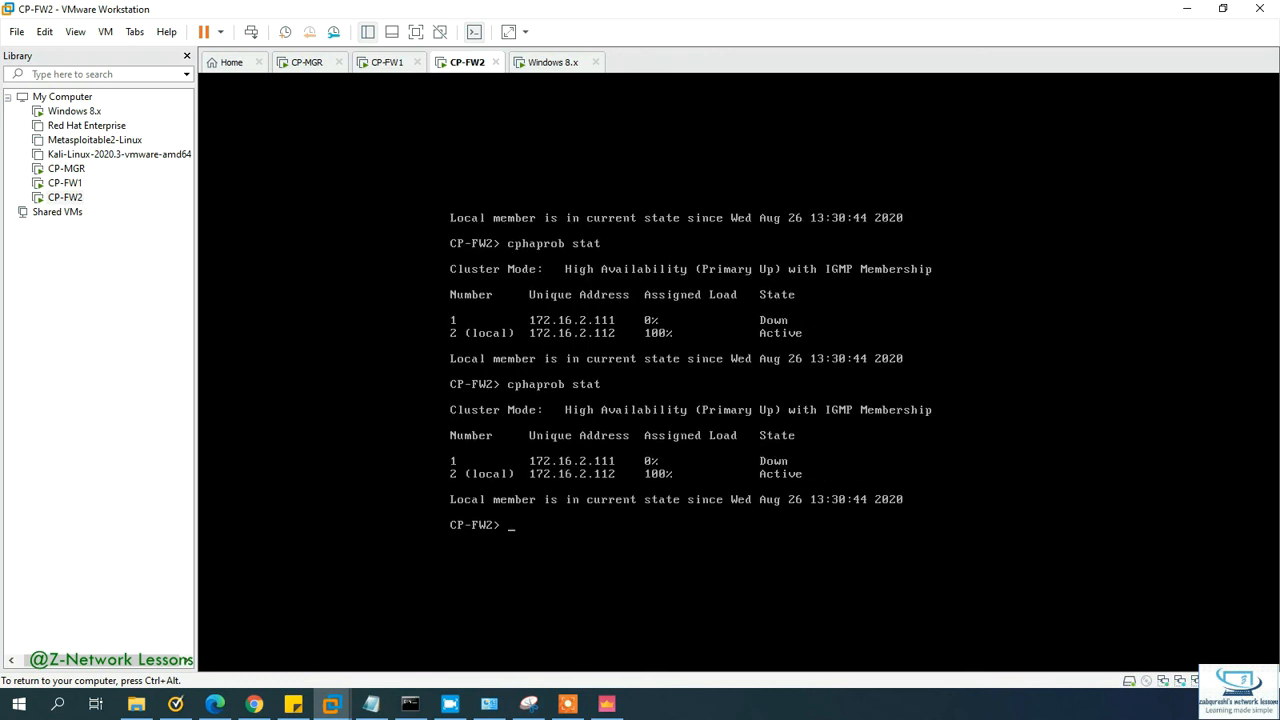
key(Return)
key(Return)
key(Up)
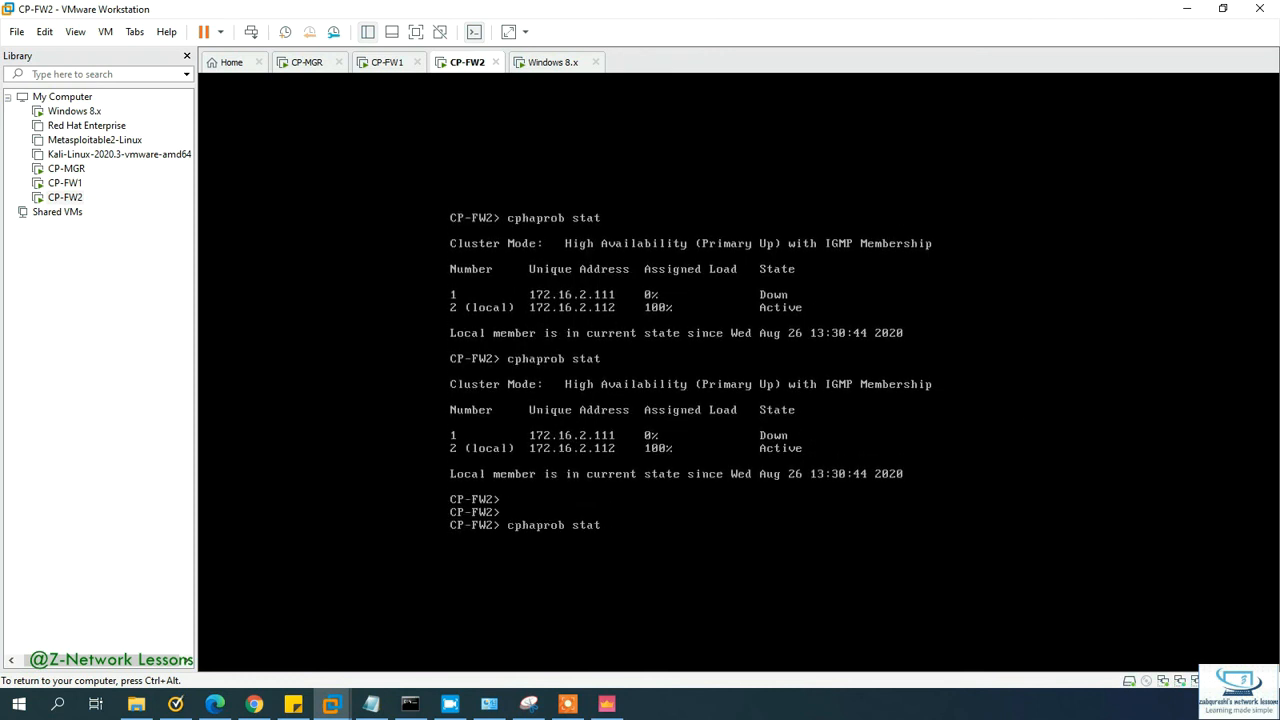
key(Return)
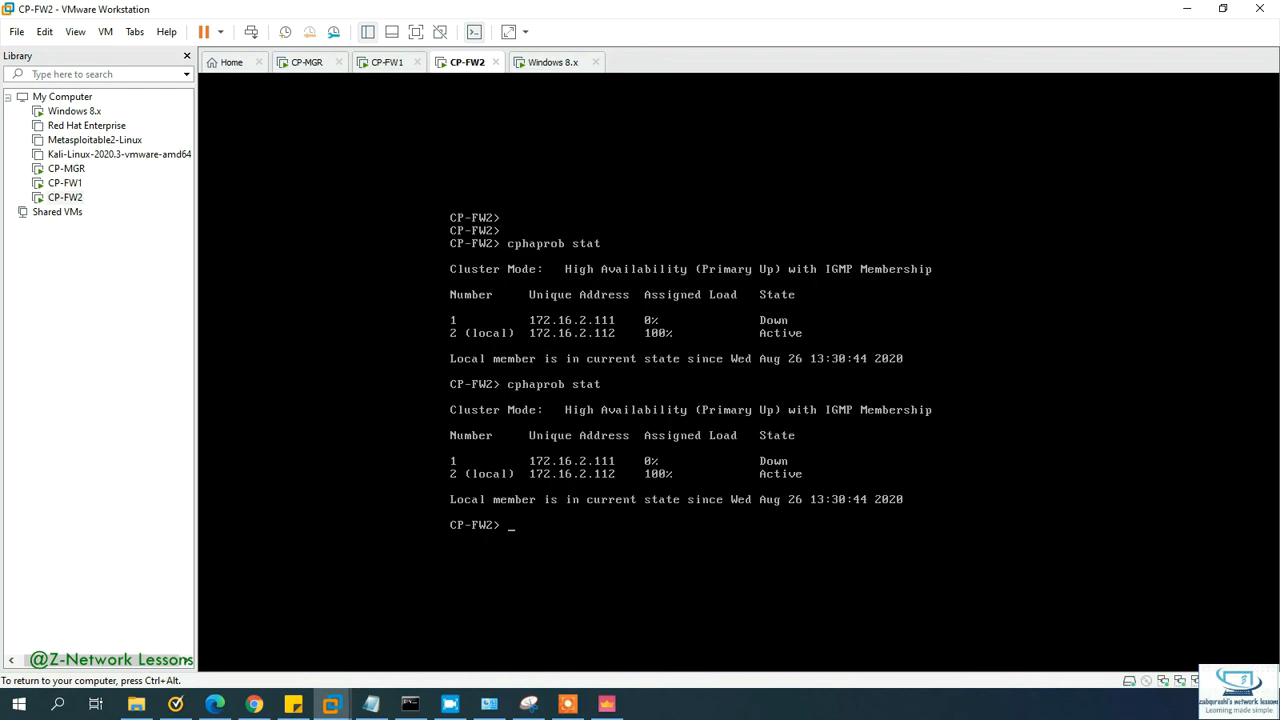
Step: Dismiss the install hint on CP-FW1 and wait for its login prompt
key(ctrl+alt)
click(390, 66)
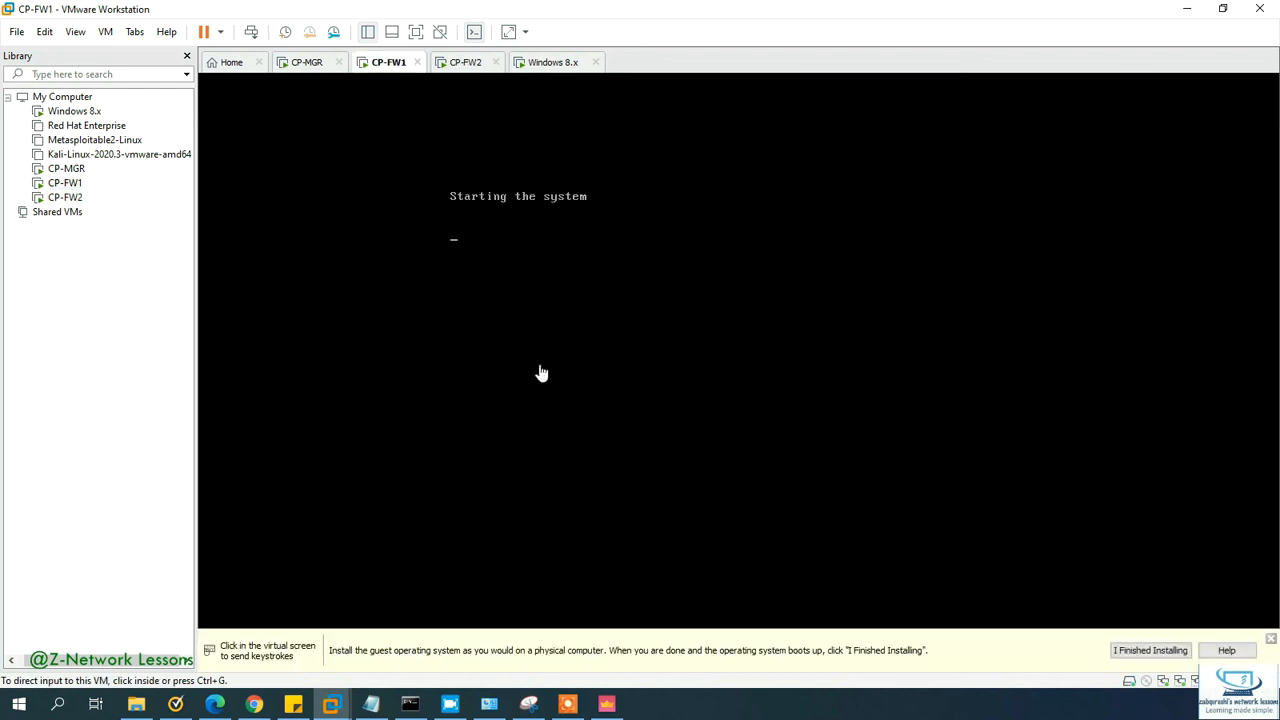
click(1270, 638)
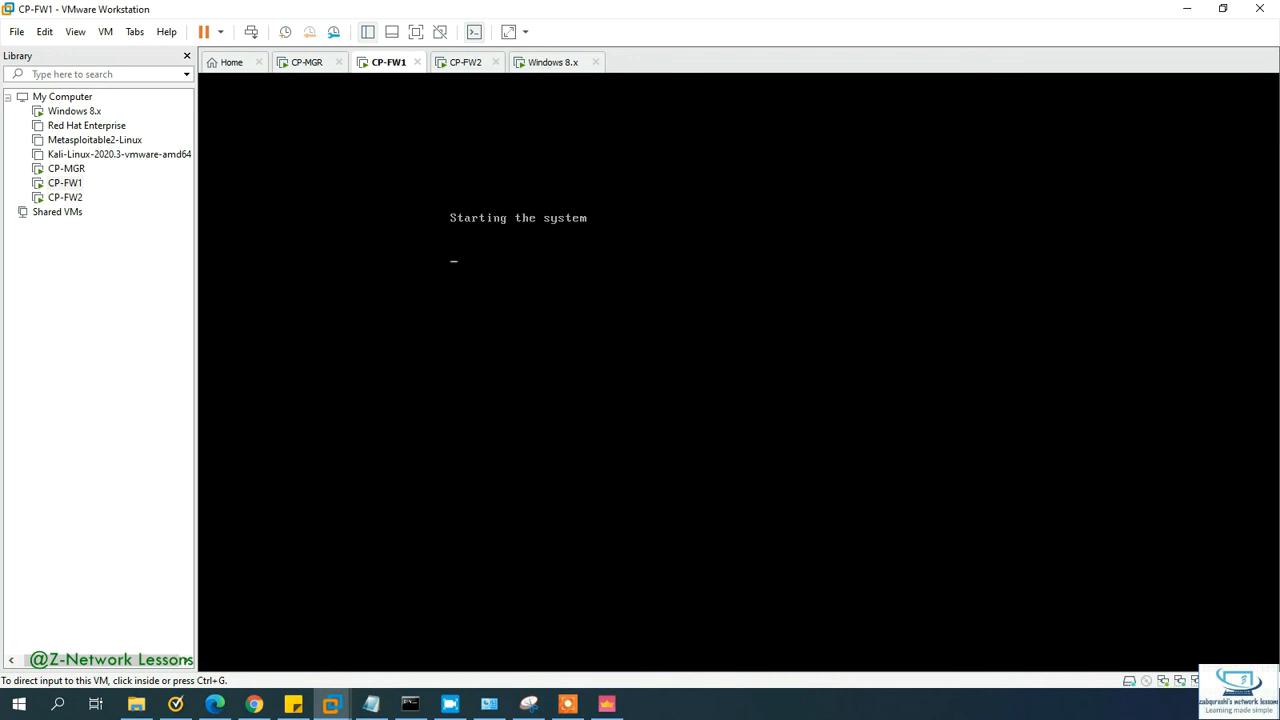
click(462, 64)
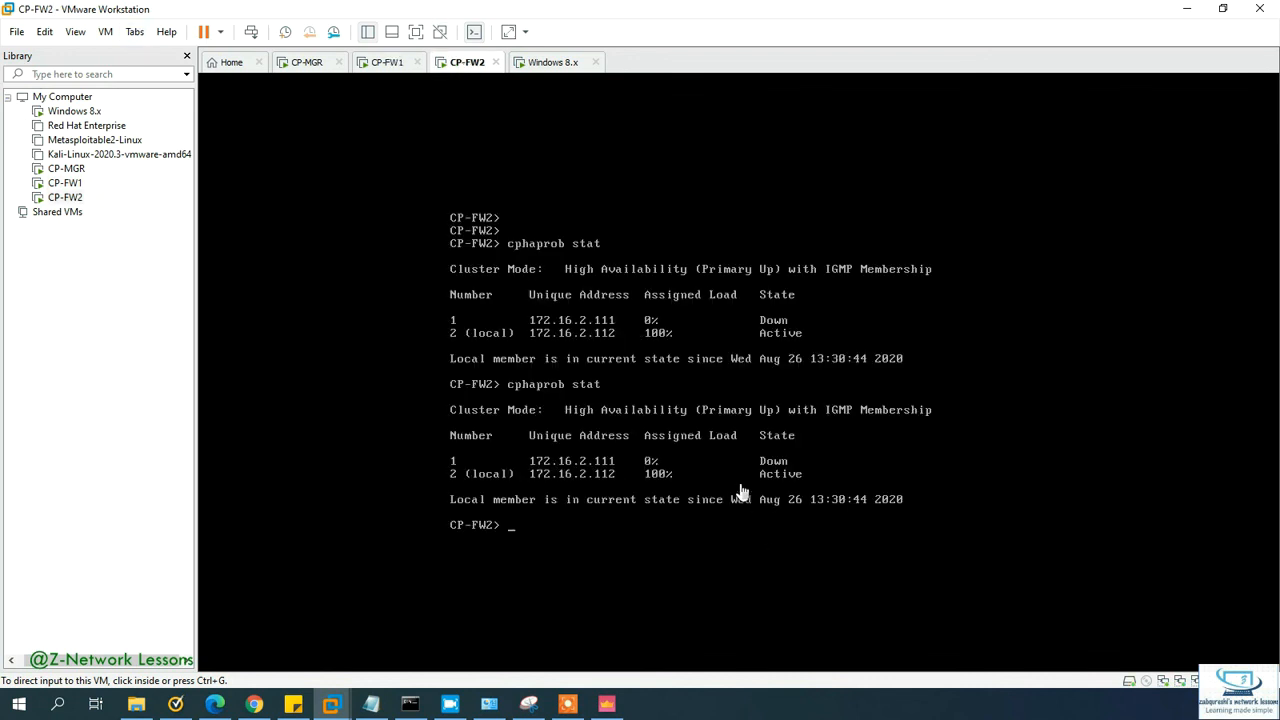
click(387, 64)
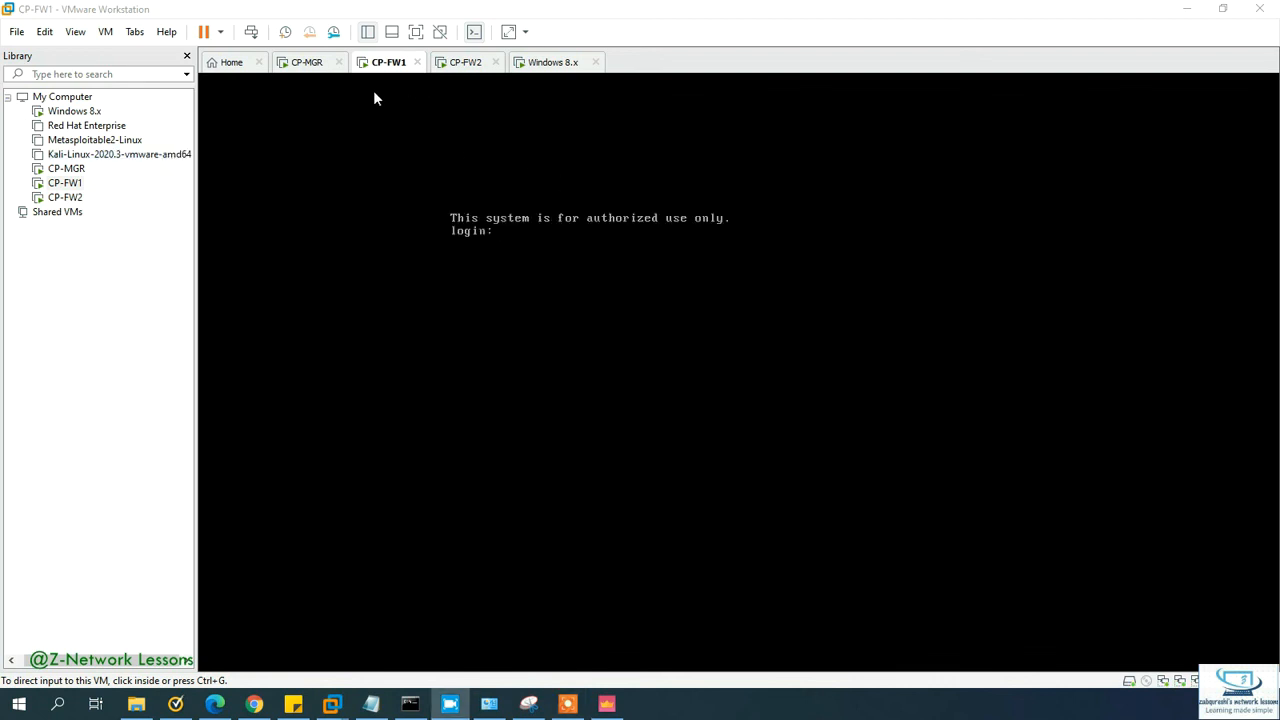
Step: Log into the CP-FW1 console as admin
click(611, 237)
text(admin)
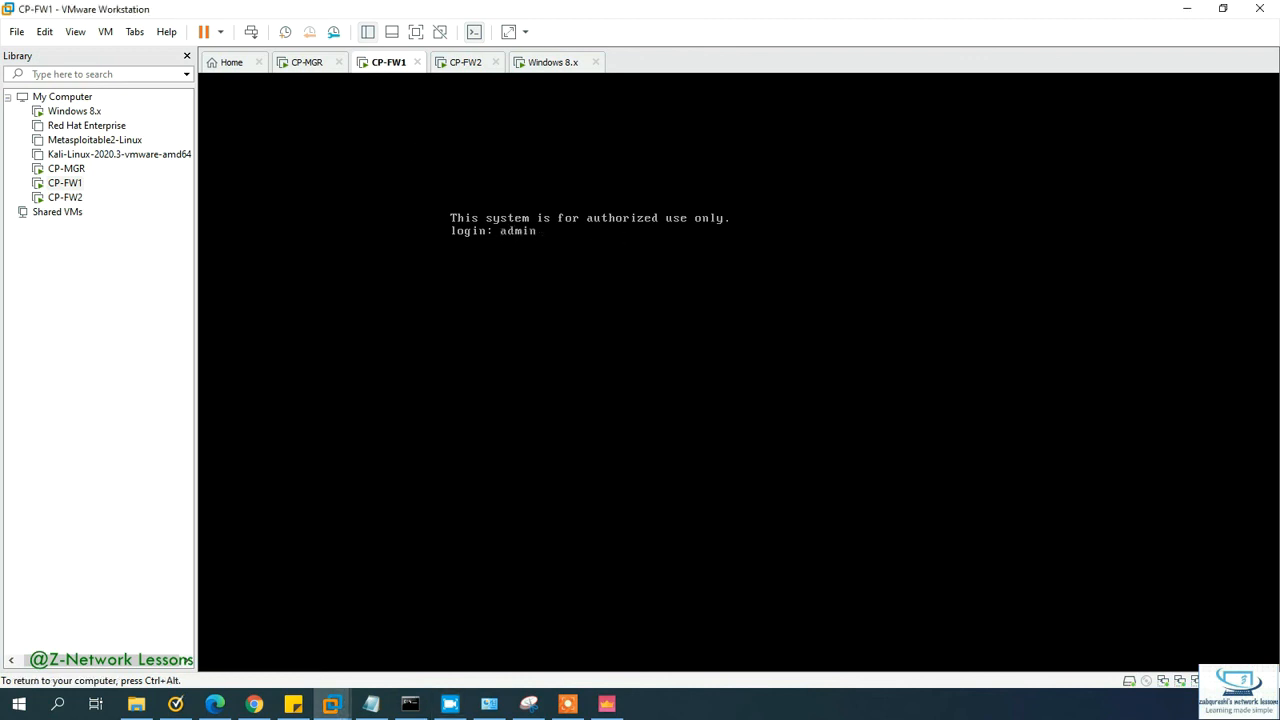
key(BackSpace)
text(n)
key(Return)
key(Return)
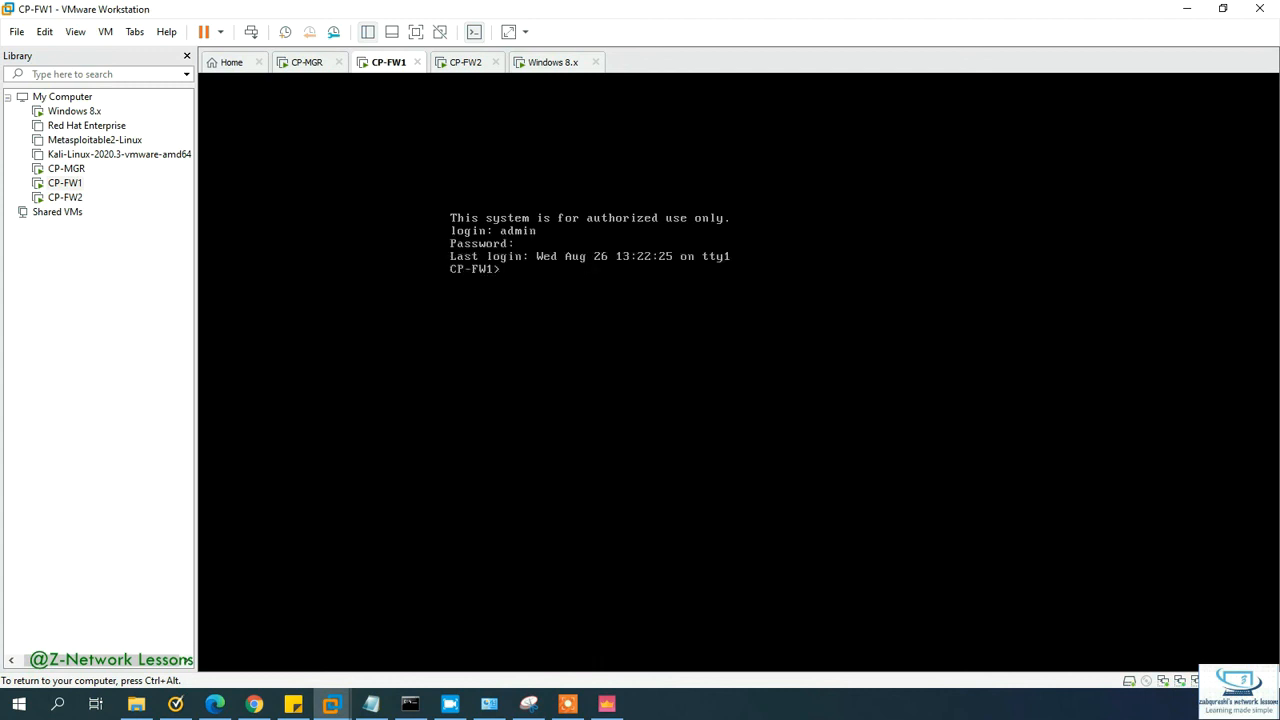
Step: Run cphaprob stat twice on CP-FW1, showing it Active at 100% with 172.16.2.112 Standby
text(cpha)
key(Tab)
text(pr)
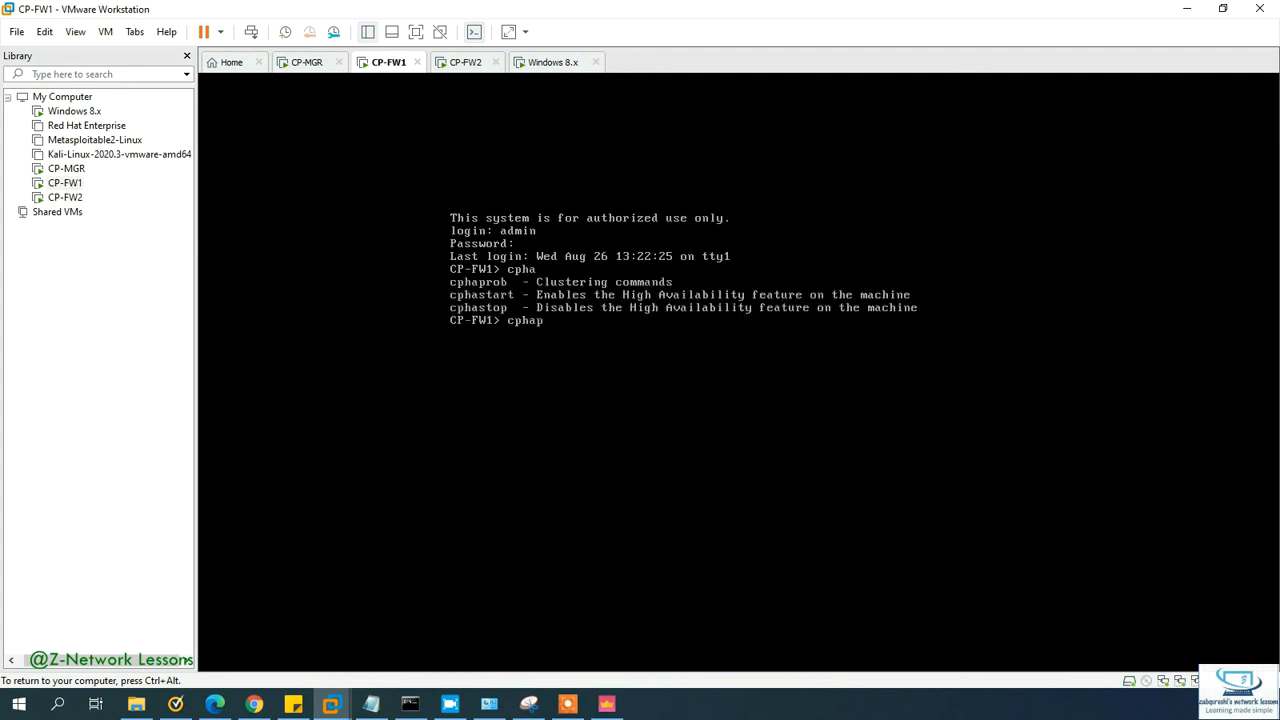
key(Tab)
text(stat)
key(Return)
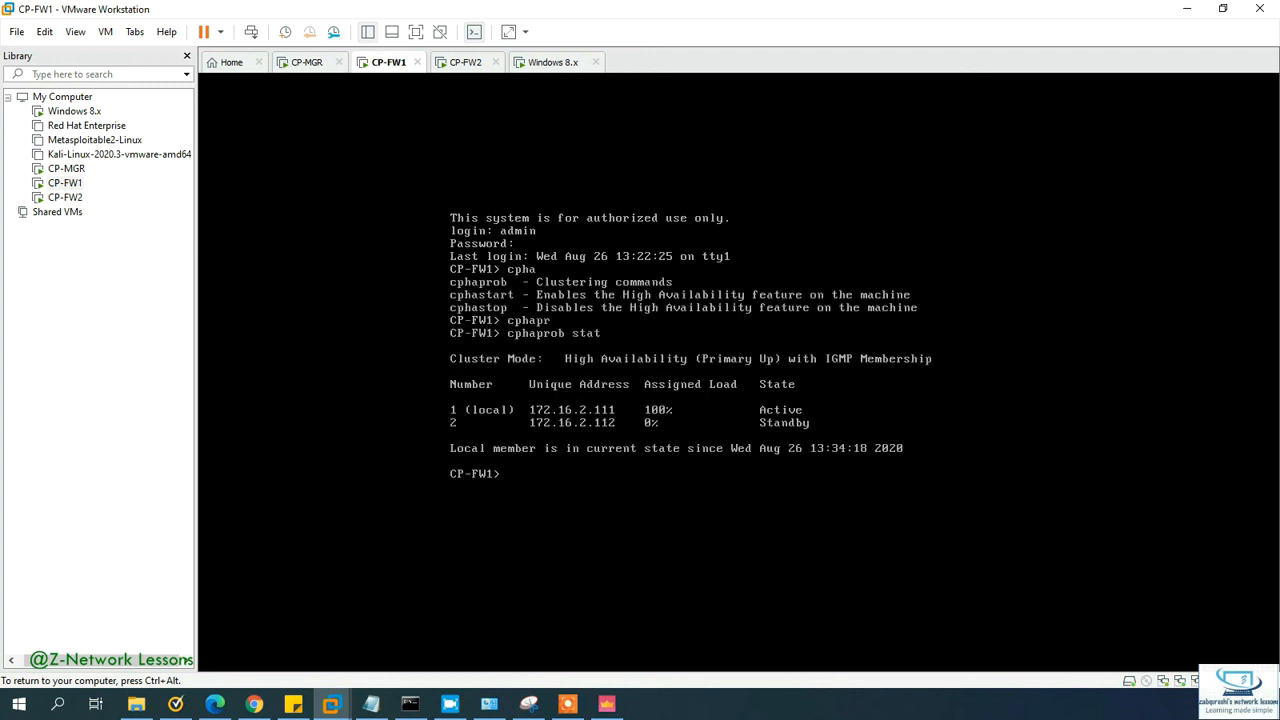
key(Up)
key(Return)
key(ctrl+alt)
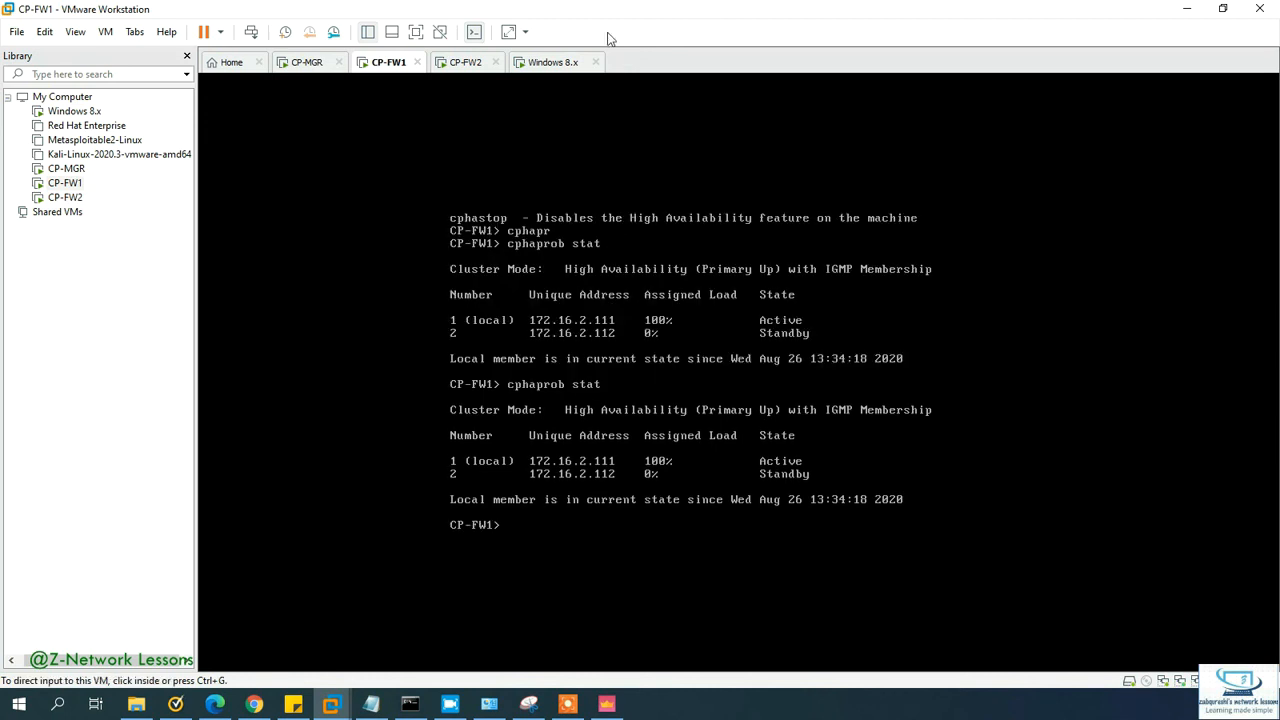
click(460, 62)
Step: Rerun cphaprob stat on CP-FW2, showing it Standby at 0% and 172.16.2.111 Active at 100%
click(589, 266)
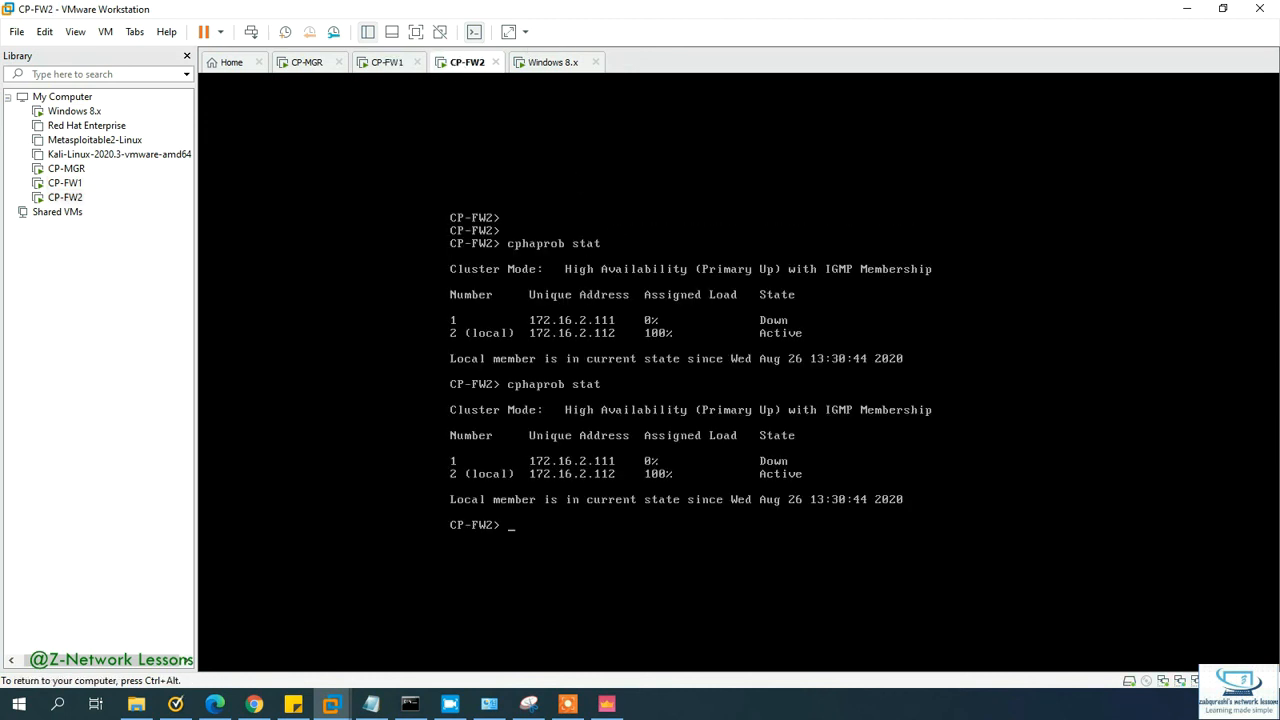
key(Up)
key(Return)
key(Up)
key(Return)
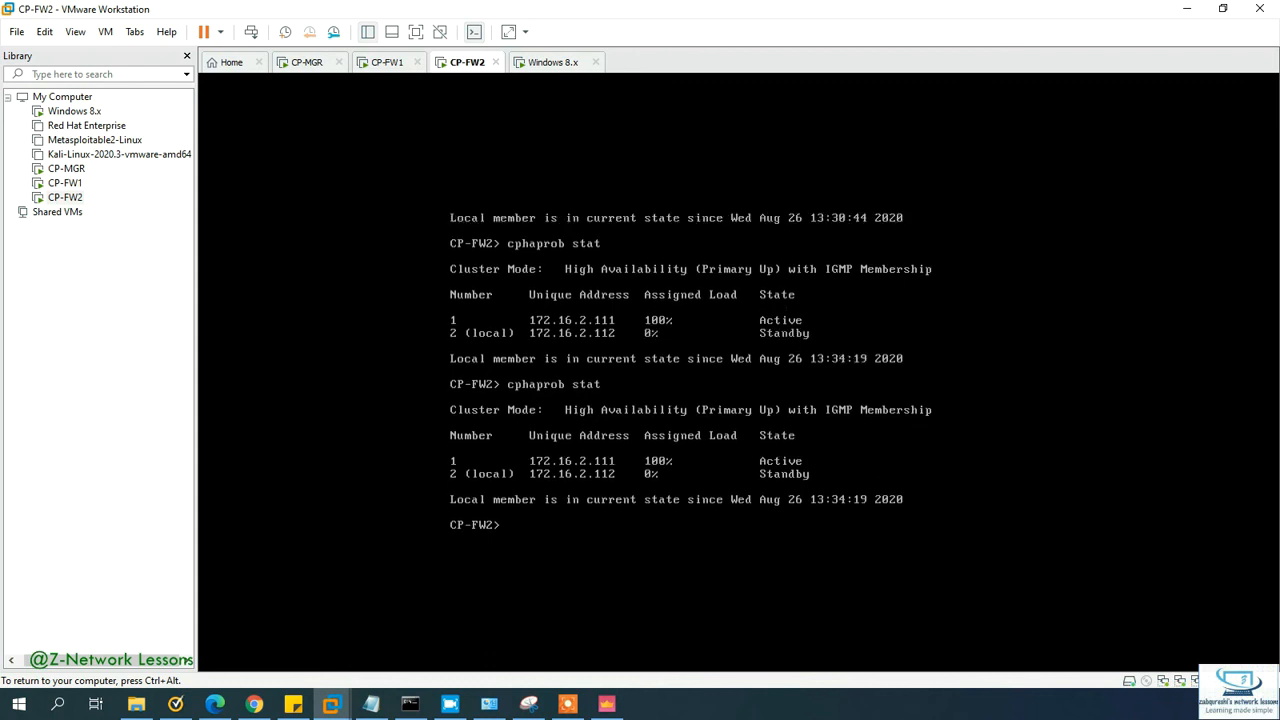
key(Up)
key(Return)
key(Up)
key(Down)
key(ctrl+alt)
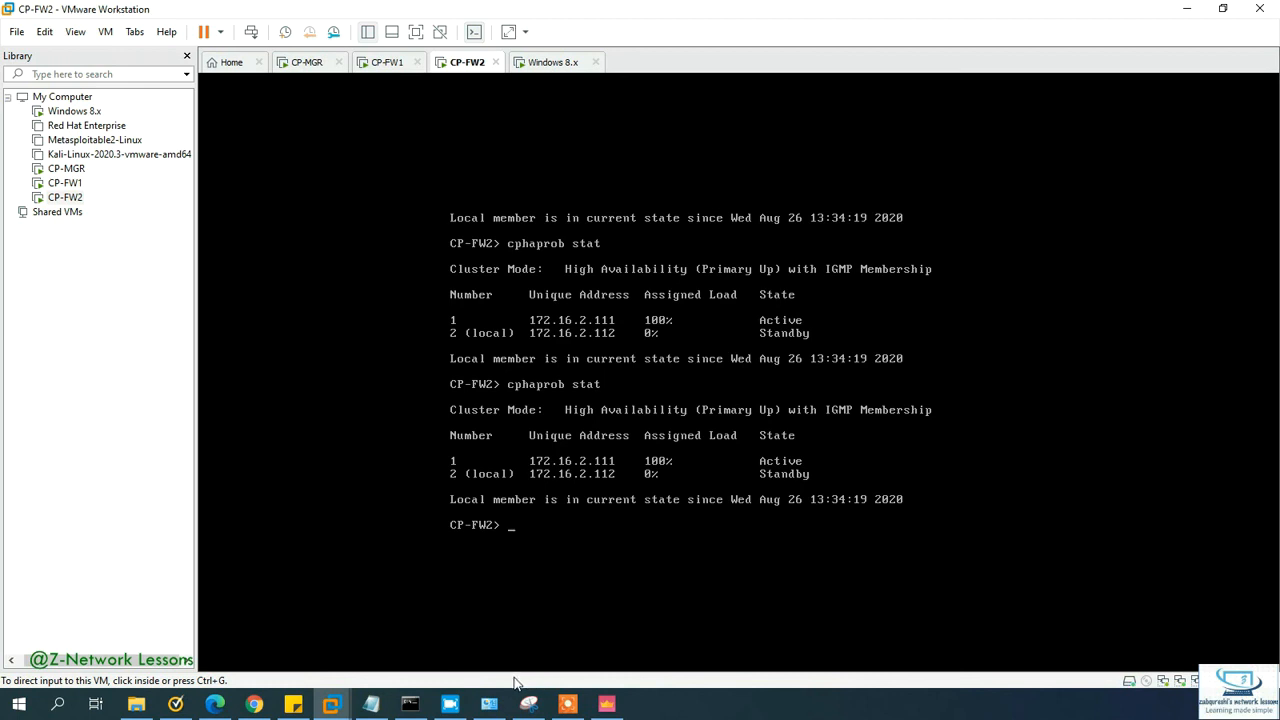
Step: Switch to Chrome showing the tutor's YouTube Videos page with Check Point and F5 uploads
click(256, 705)
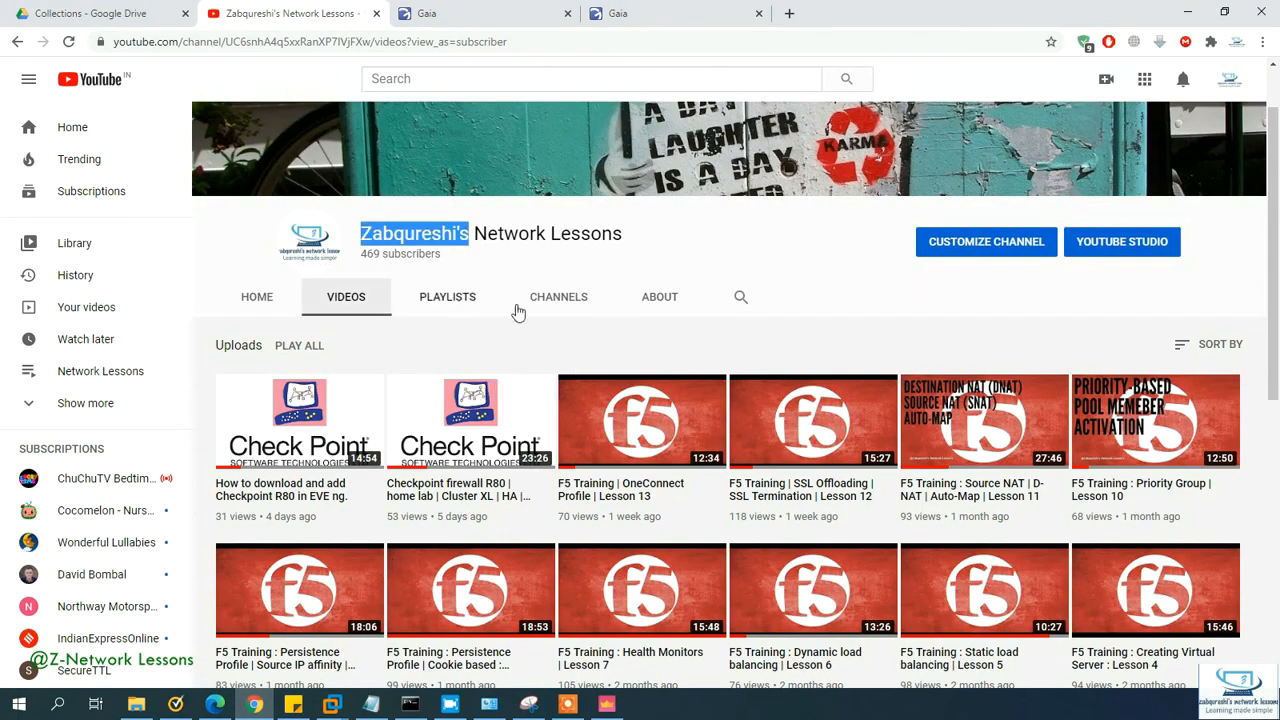
drag(446, 256, 360, 254)
click(491, 265)
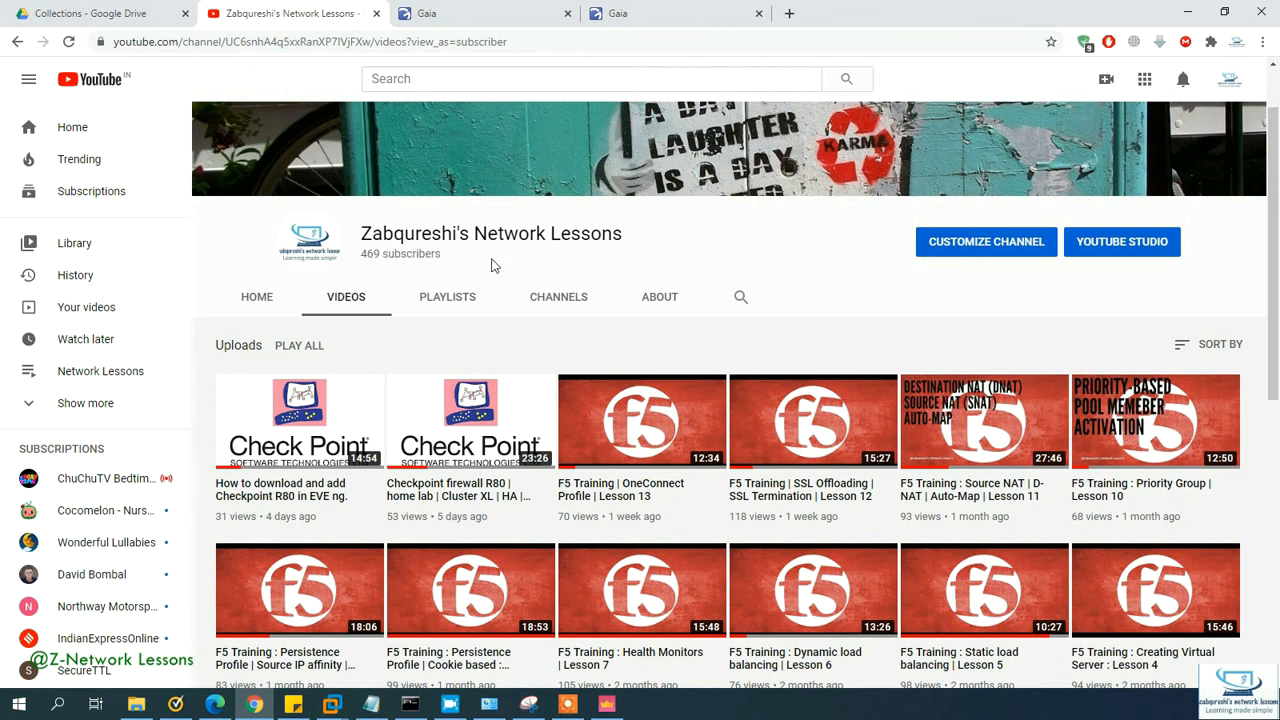